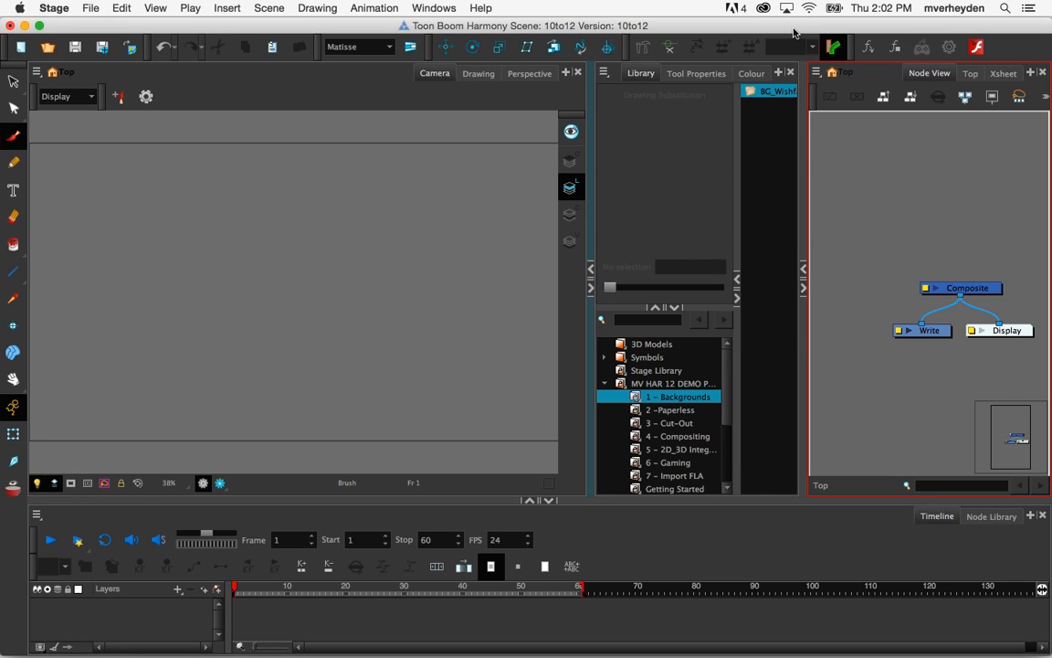
# Add a drawing layer named Drawing with bitmap Line Art and place its node above the Composite node
pyautogui.click(205, 591)
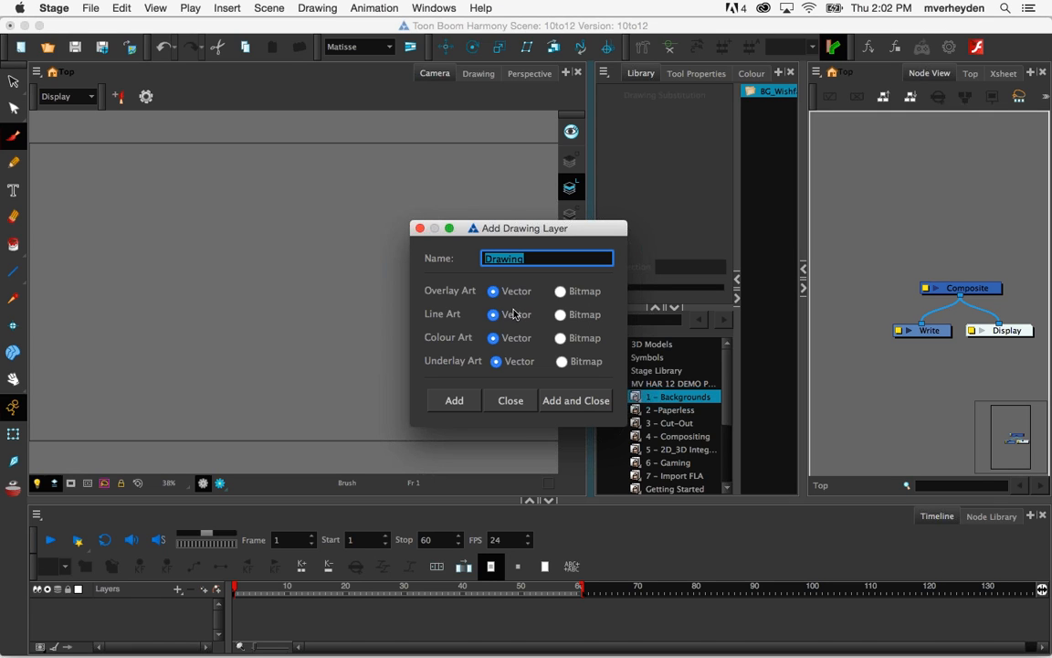
pyautogui.click(560, 315)
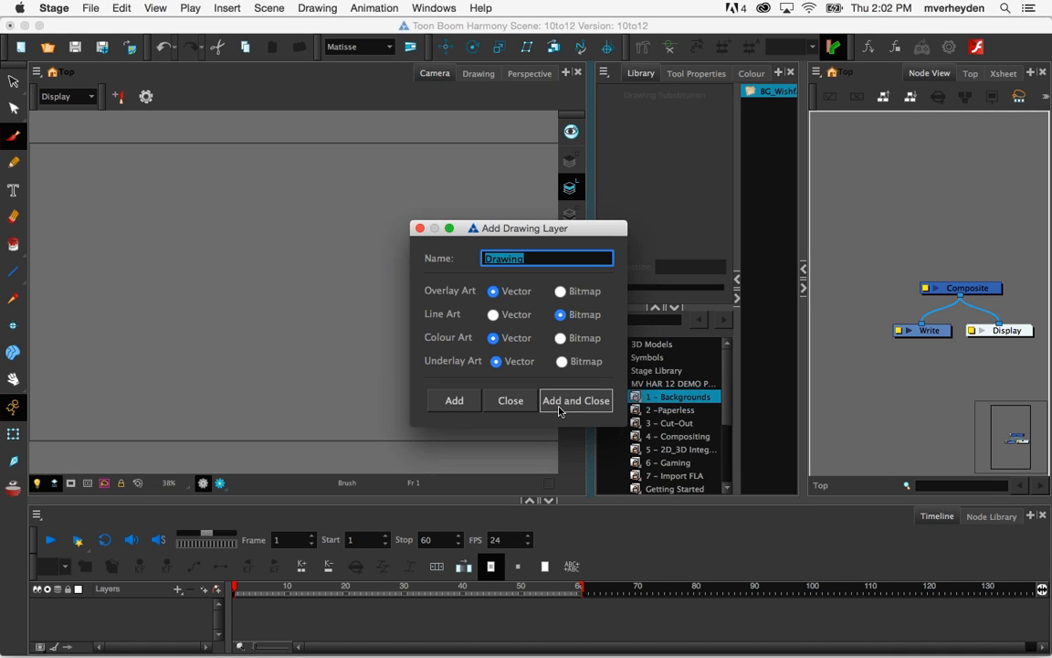
pyautogui.click(559, 411)
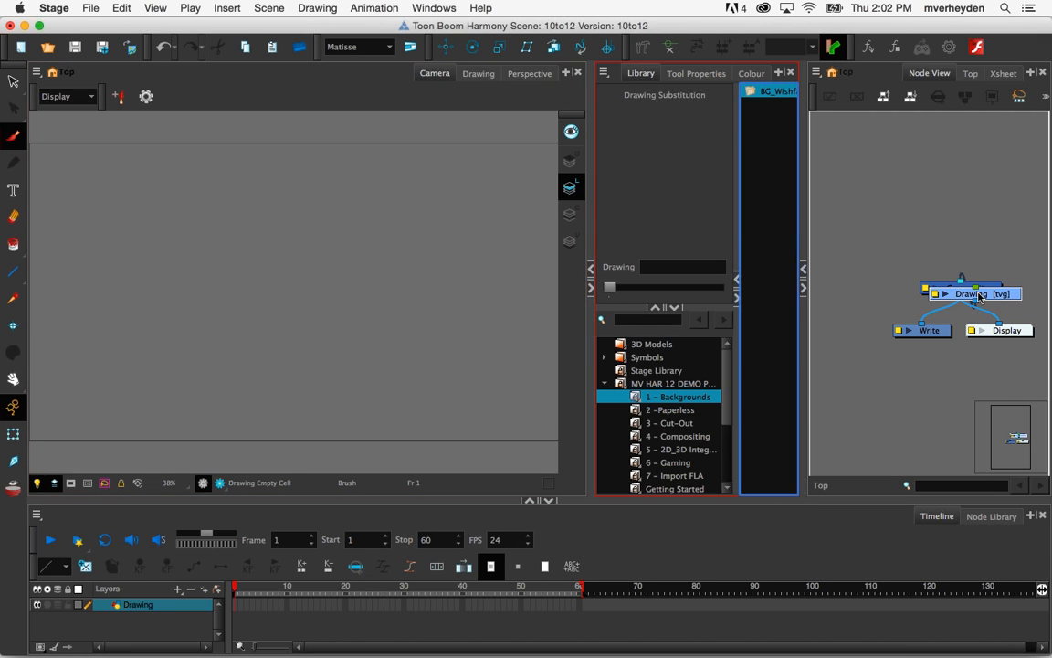
pyautogui.moveTo(967, 294); pyautogui.dragTo(967, 223)
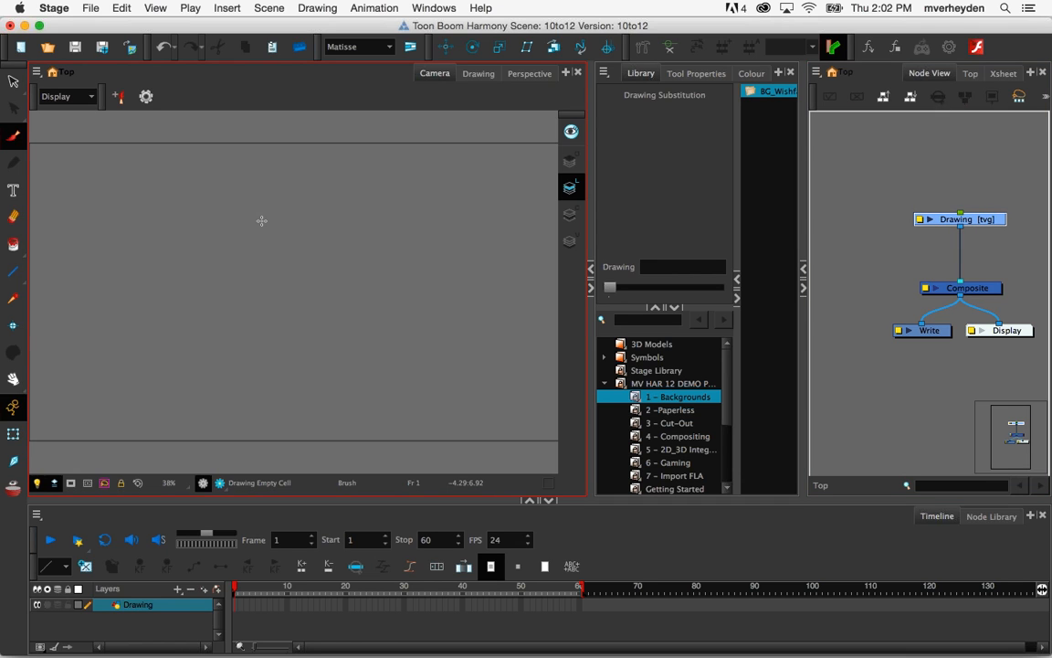
# Set the bitmap brush to Tip_01 with a maximum size of 279 and paint two wavy test strokes
pyautogui.click(726, 75)
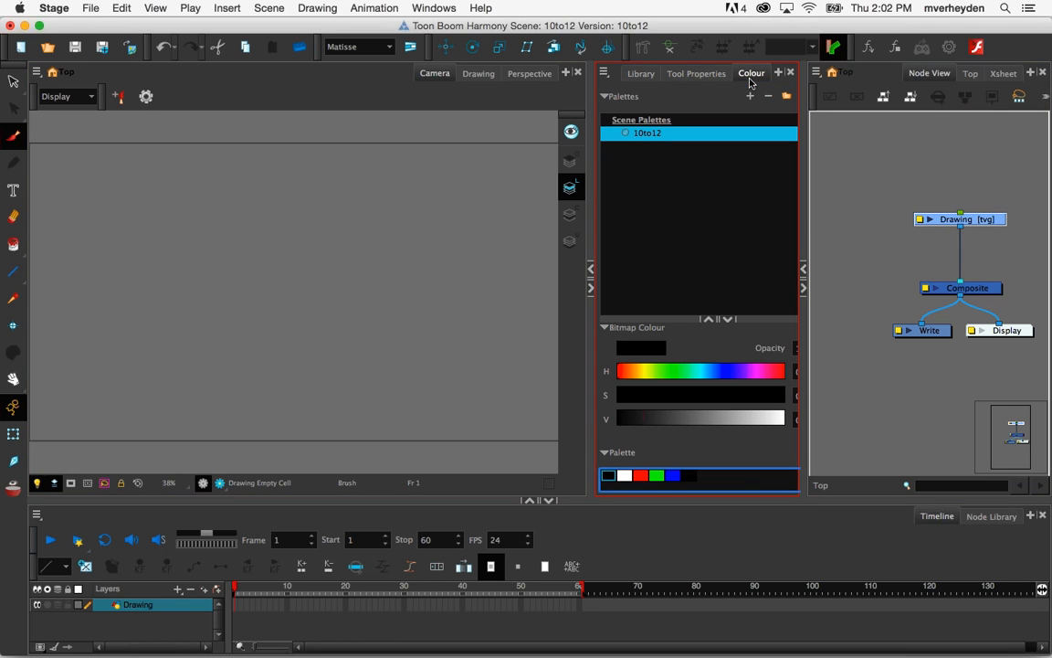
pyautogui.click(696, 74)
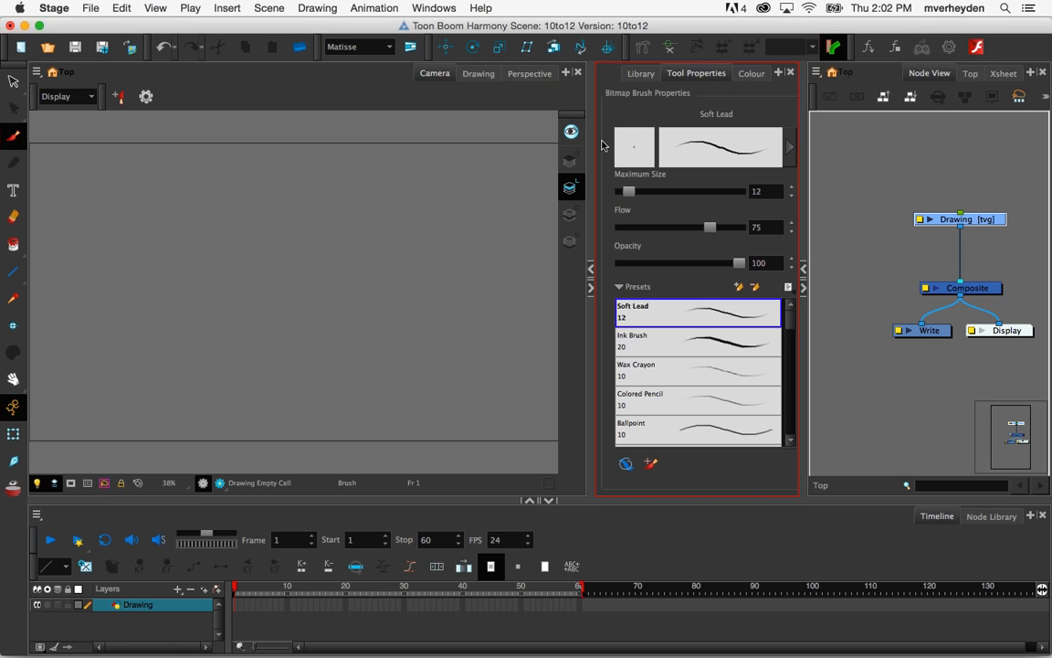
pyautogui.click(789, 157)
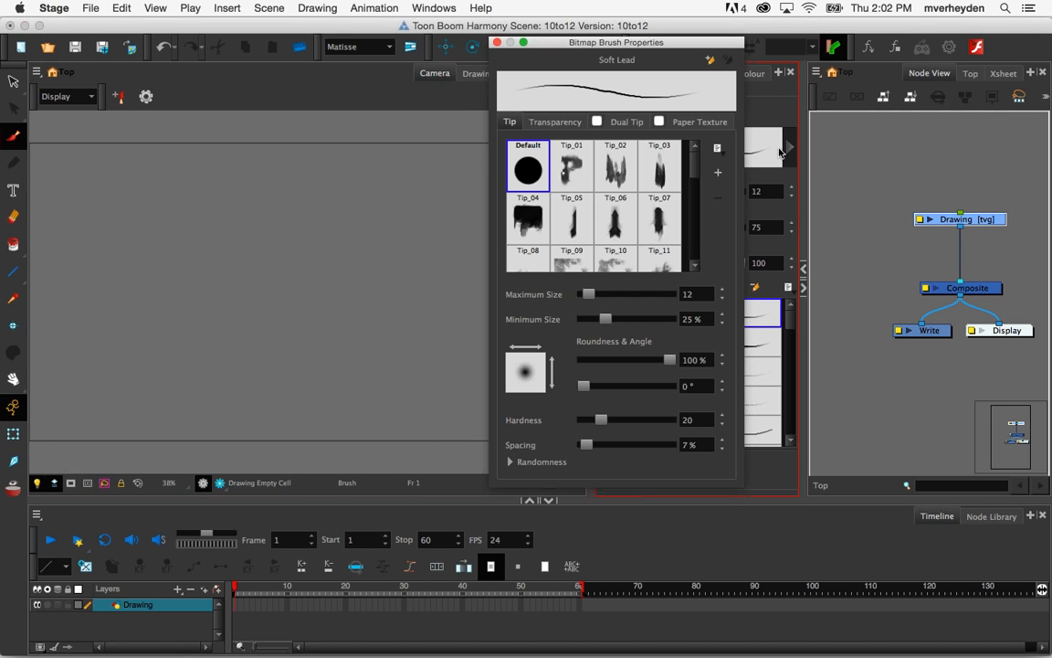
pyautogui.moveTo(577, 45)
pyautogui.mouseDown()
pyautogui.moveTo(483, 54)
pyautogui.moveTo(581, 67)
pyautogui.mouseUp()
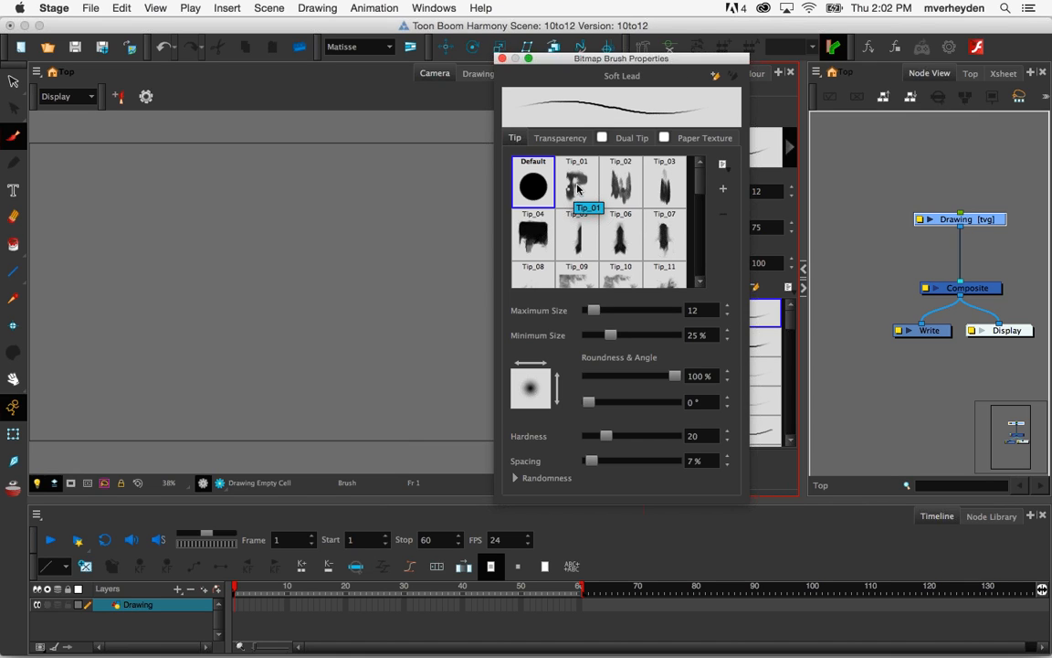
pyautogui.click(577, 183)
pyautogui.moveTo(226, 235)
pyautogui.mouseDown()
pyautogui.moveTo(243, 238)
pyautogui.moveTo(244, 226)
pyautogui.moveTo(296, 254)
pyautogui.moveTo(313, 293)
pyautogui.moveTo(395, 336)
pyautogui.mouseUp()
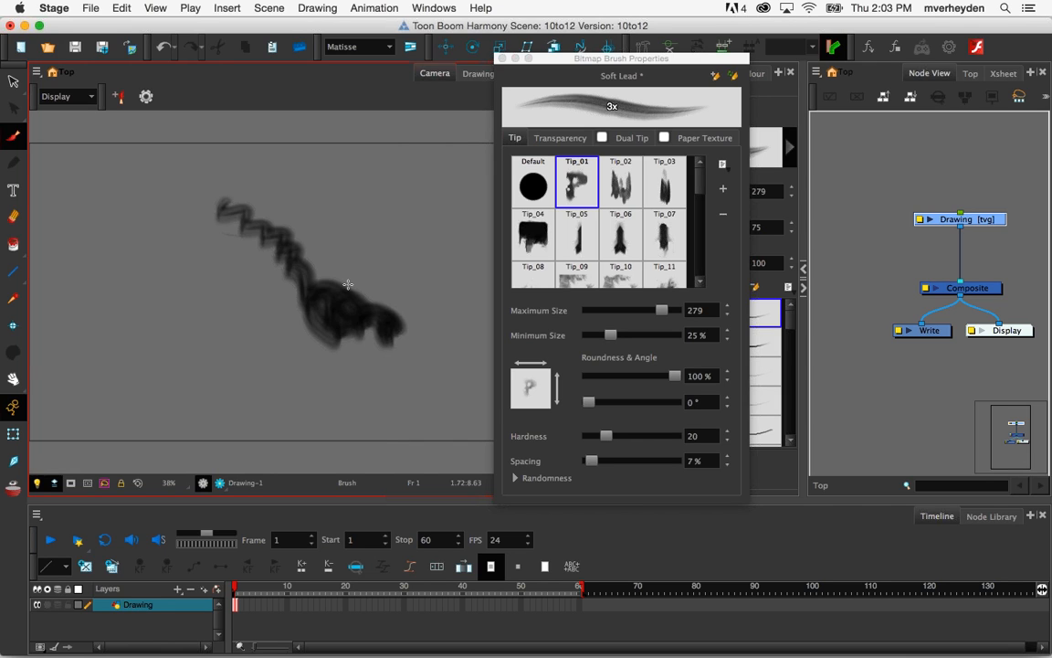
pyautogui.moveTo(295, 181); pyautogui.dragTo(376, 249)
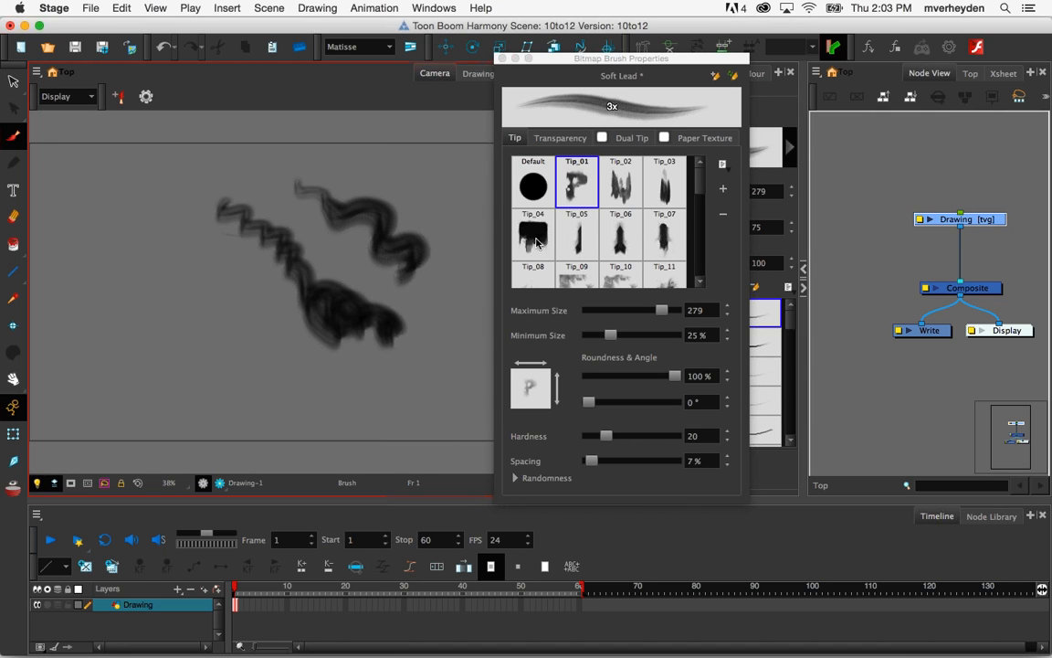
# Paint one test stroke with the Tip_04 brush tip and another with Dual Tip enabled using Tip_03
pyautogui.click(536, 240)
pyautogui.moveTo(178, 290); pyautogui.dragTo(287, 374)
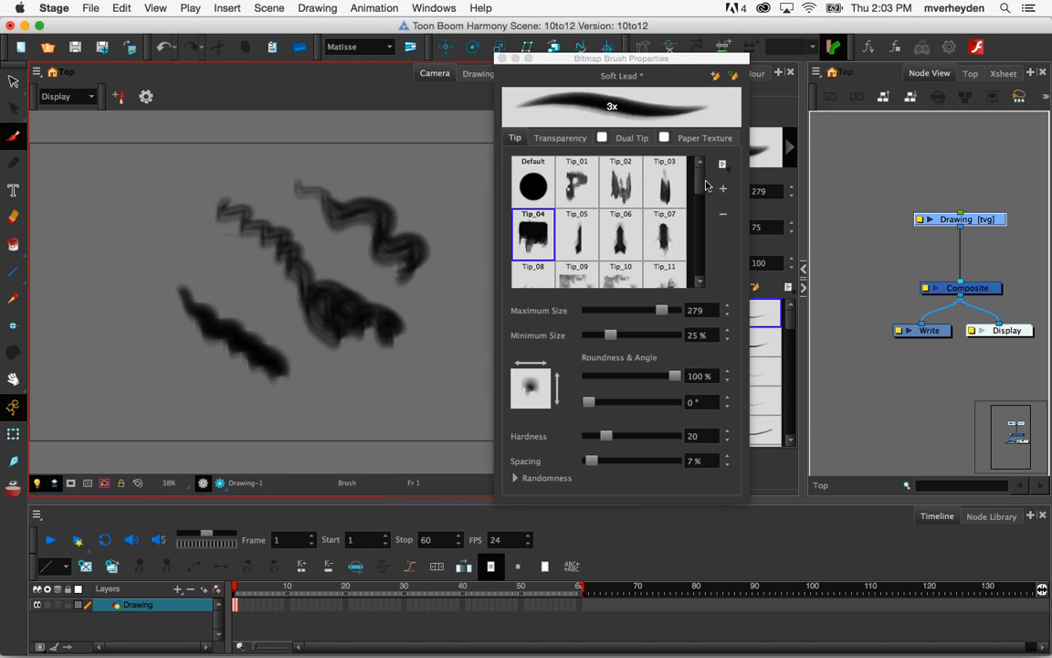
pyautogui.moveTo(699, 205)
pyautogui.mouseDown()
pyautogui.moveTo(695, 247)
pyautogui.moveTo(697, 195)
pyautogui.moveTo(682, 162)
pyautogui.mouseUp()
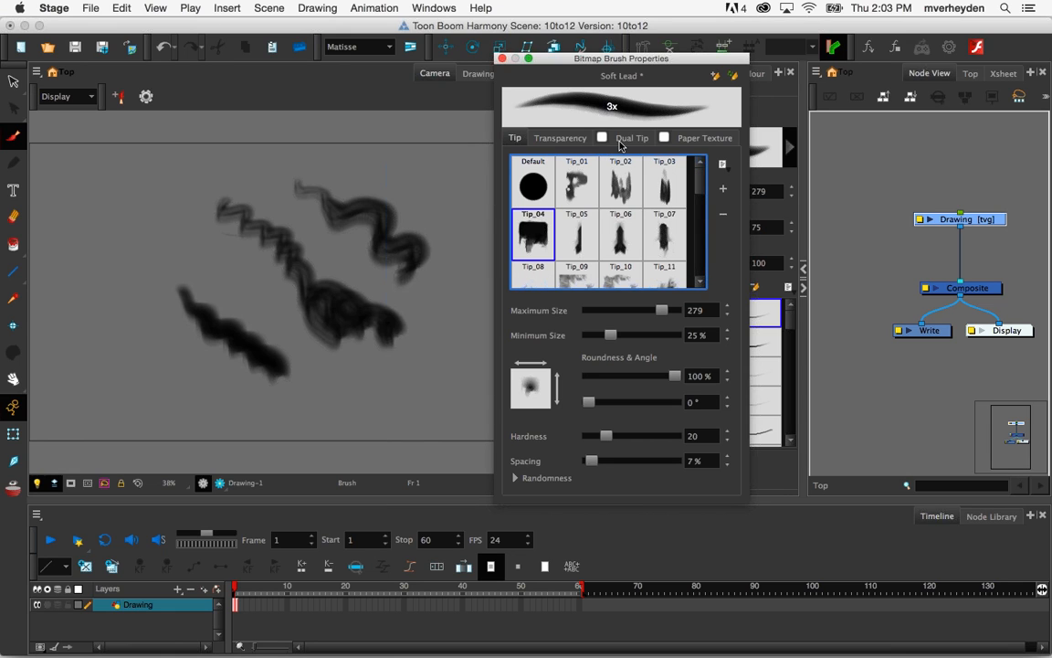
pyautogui.click(602, 138)
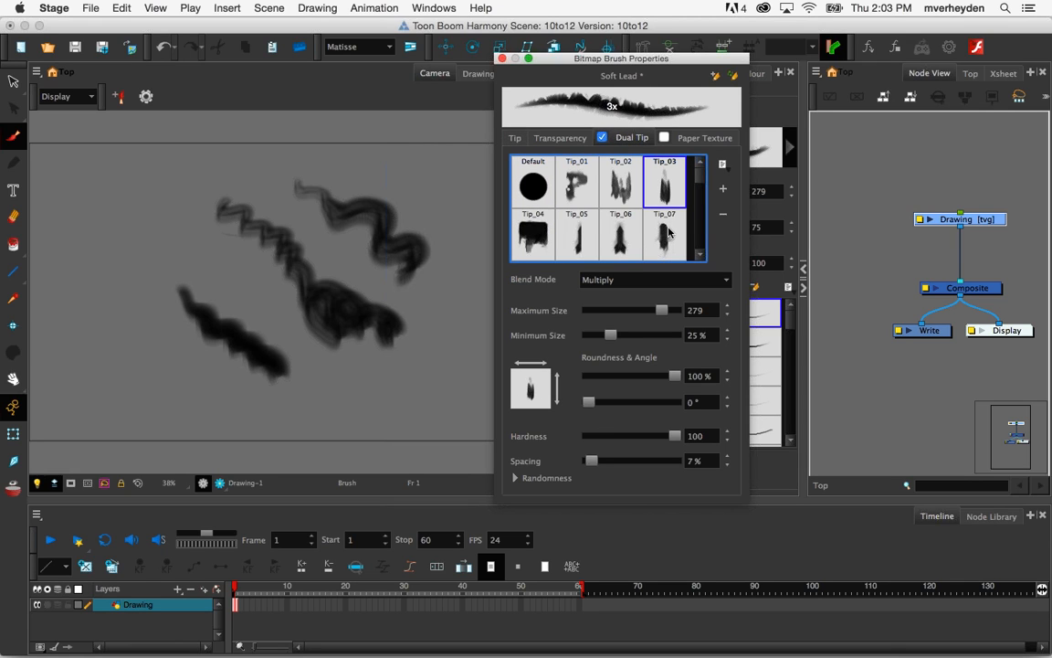
pyautogui.moveTo(75, 193)
pyautogui.mouseDown()
pyautogui.moveTo(183, 237)
pyautogui.moveTo(199, 260)
pyautogui.mouseUp()
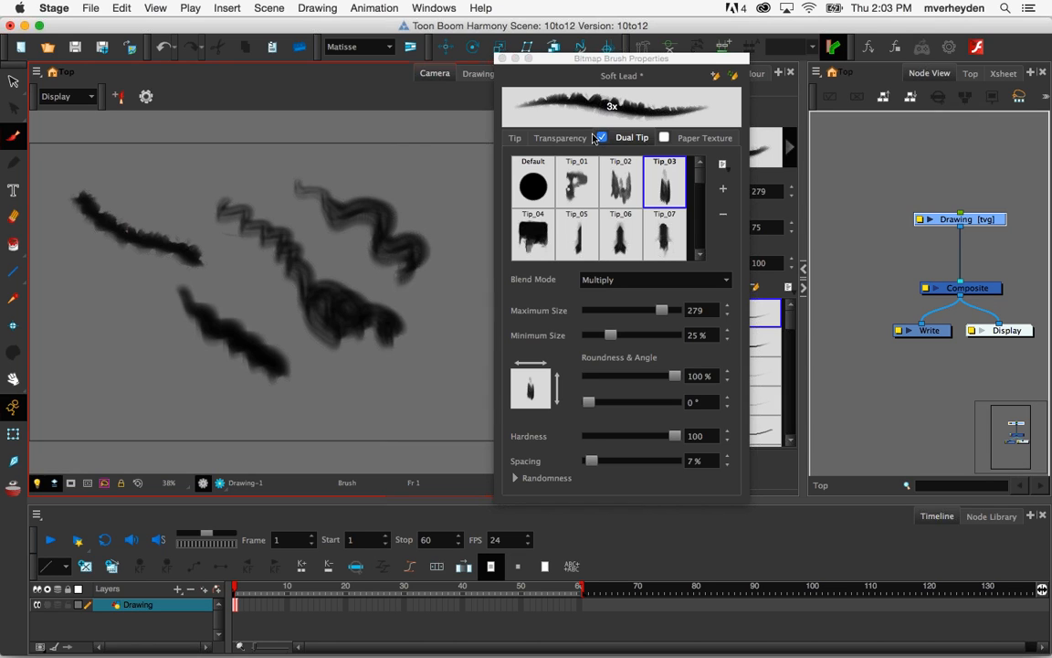
# Set the main brush tip's random angle to 173.9° and random size to 3.4%, and close the brush properties
pyautogui.click(517, 140)
pyautogui.click(528, 235)
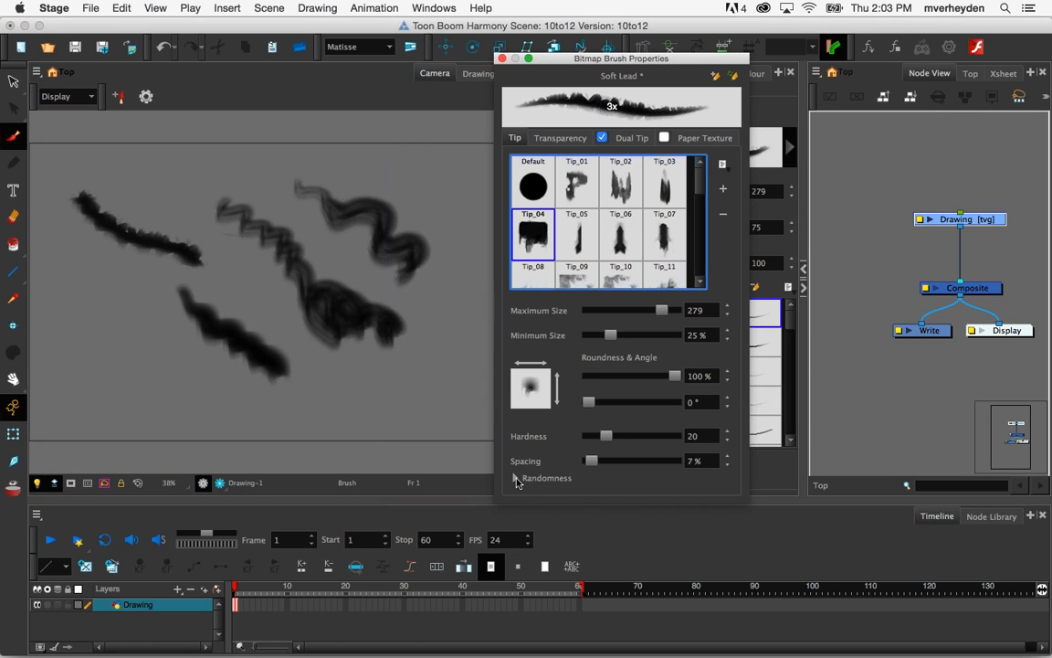
pyautogui.click(514, 477)
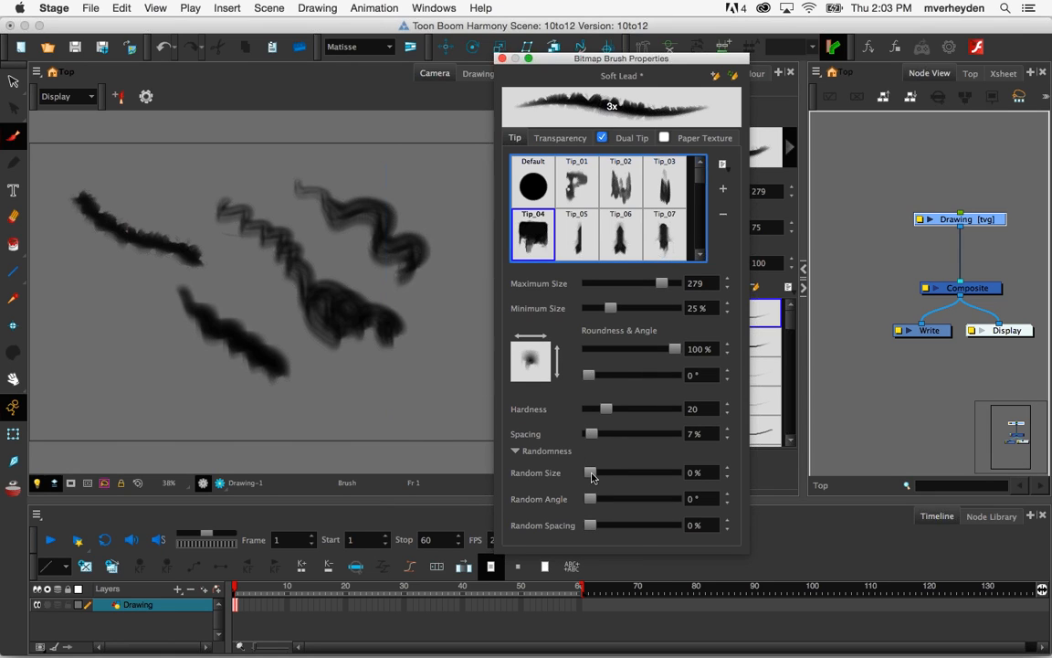
pyautogui.moveTo(590, 499); pyautogui.dragTo(633, 499)
pyautogui.moveTo(590, 472)
pyautogui.mouseDown()
pyautogui.moveTo(610, 478)
pyautogui.moveTo(591, 475)
pyautogui.mouseUp()
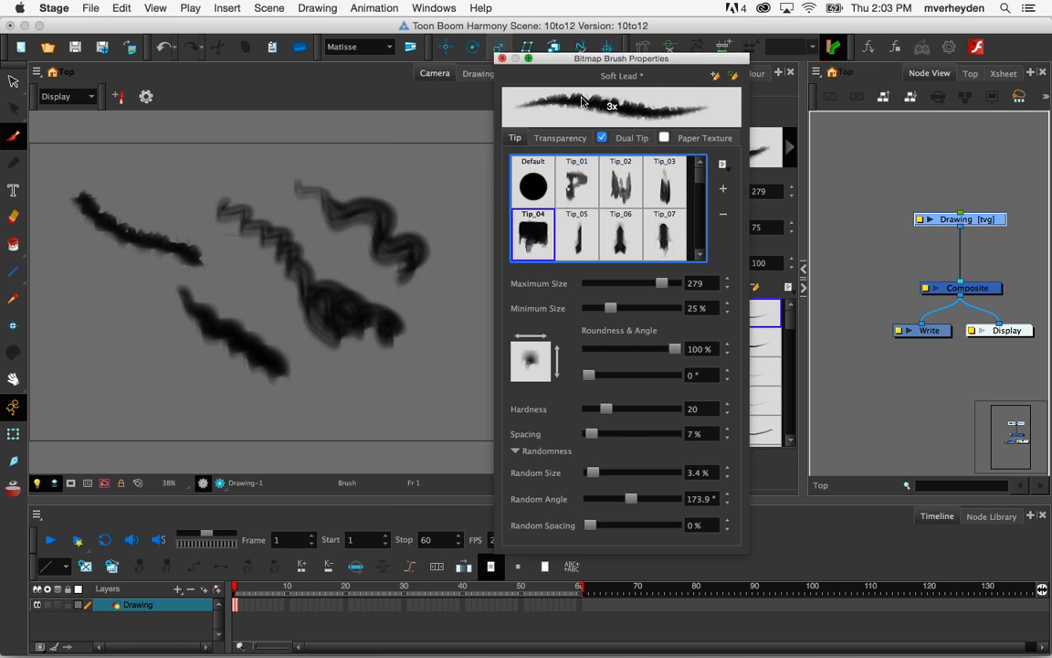
pyautogui.click(502, 58)
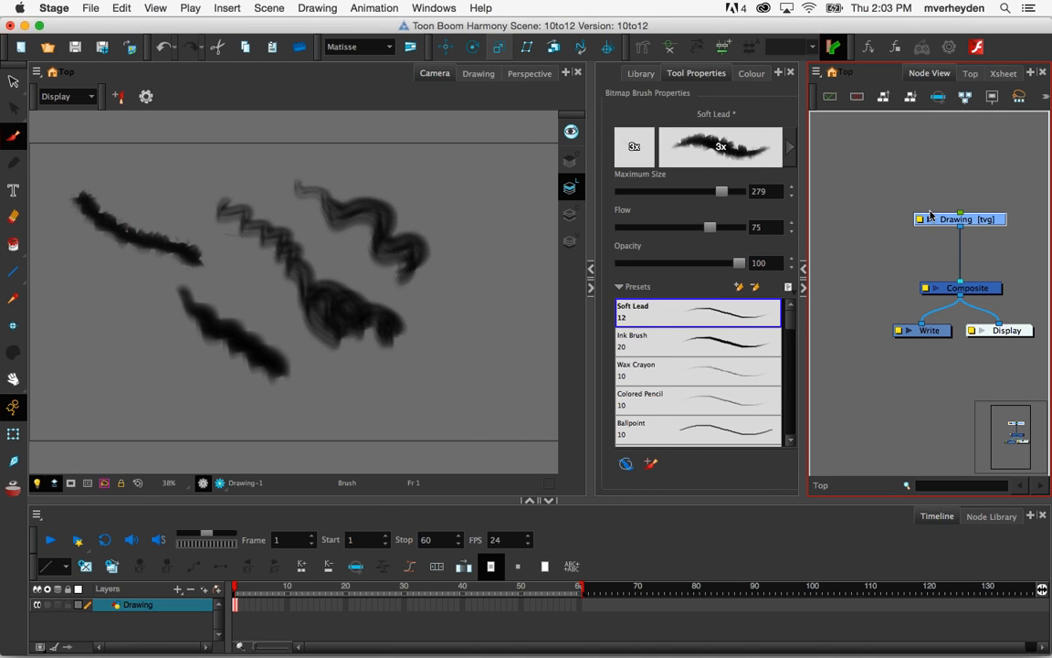
# Place the BG_Wishfall_Game background from the library's 1 - Backgrounds folder into the scene
pyautogui.click(640, 73)
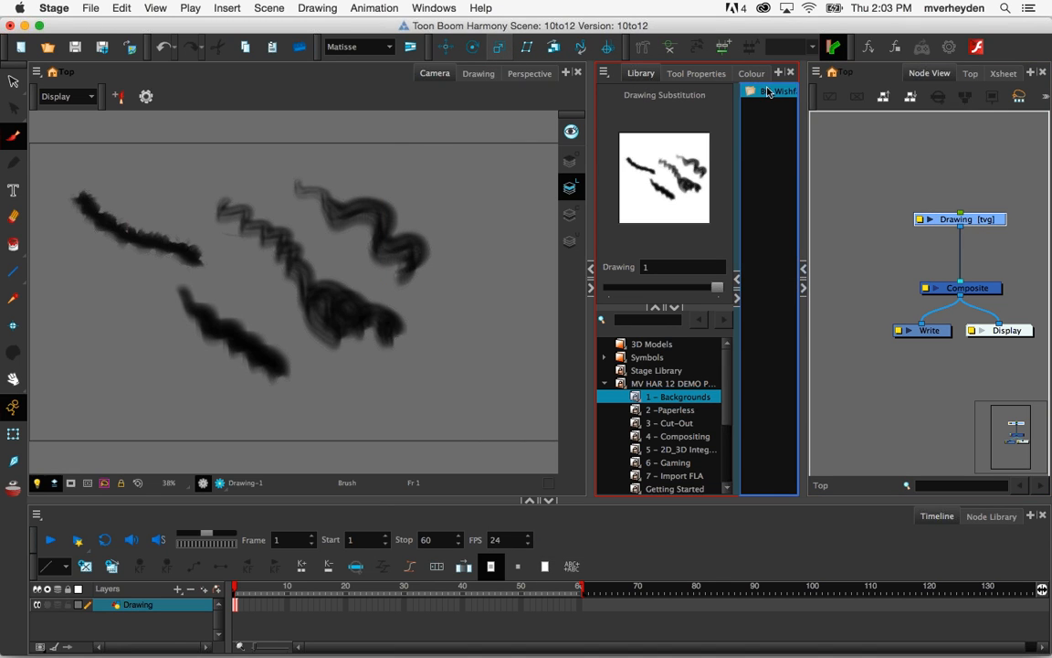
pyautogui.moveTo(775, 96); pyautogui.dragTo(475, 255)
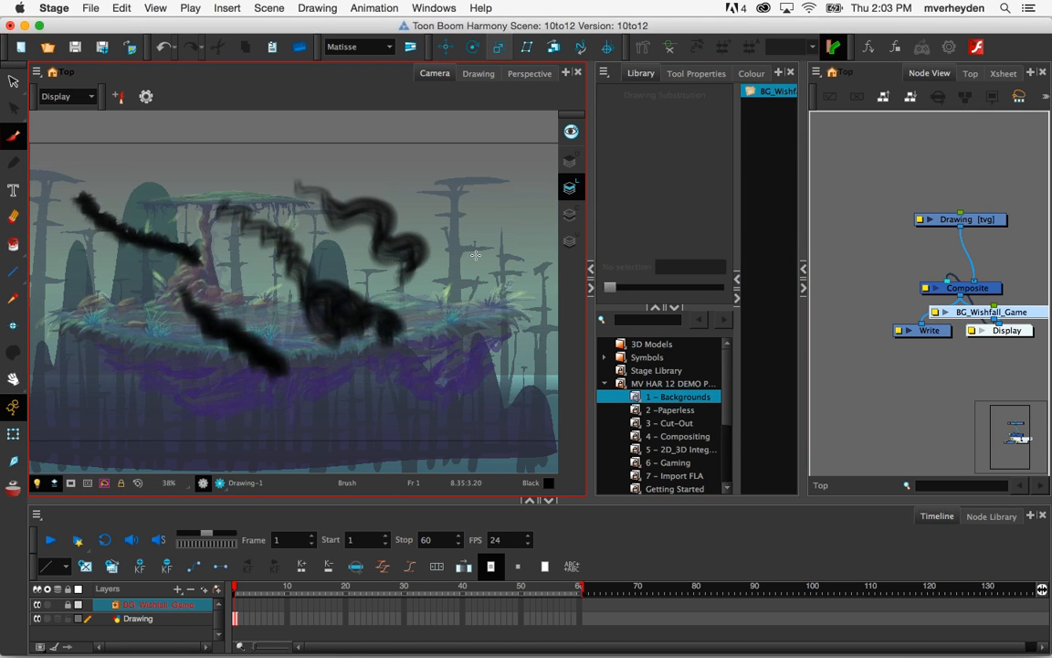
# Disable the Drawing node and move the BG_Wishfall_Game node above it in the node network
pyautogui.click(985, 189)
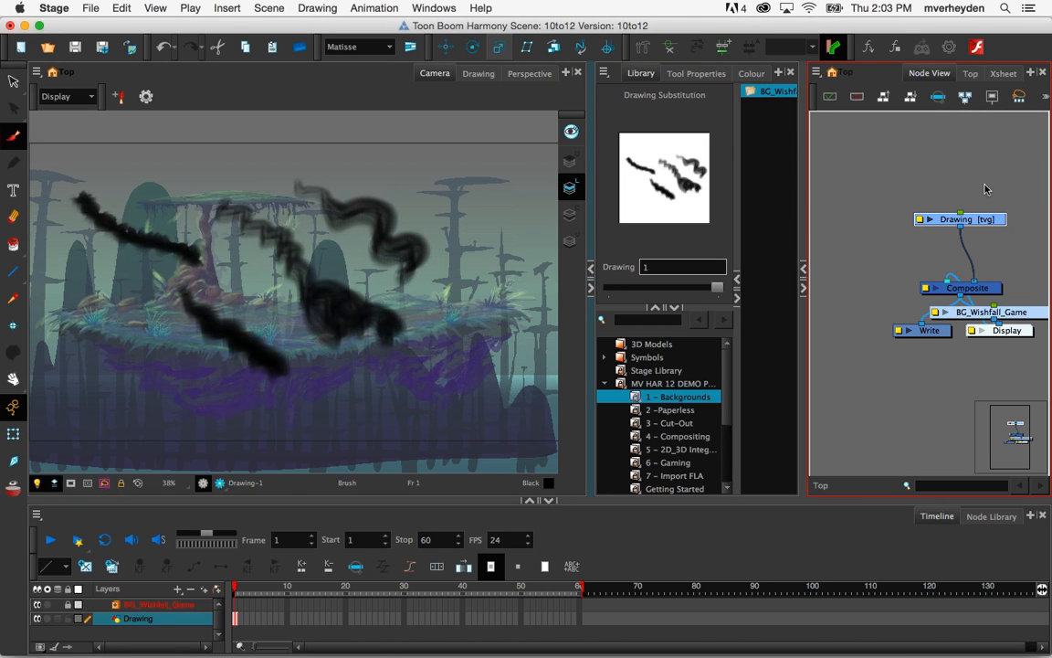
pyautogui.press('d')
pyautogui.click(985, 189)
pyautogui.moveTo(1010, 315); pyautogui.dragTo(965, 176)
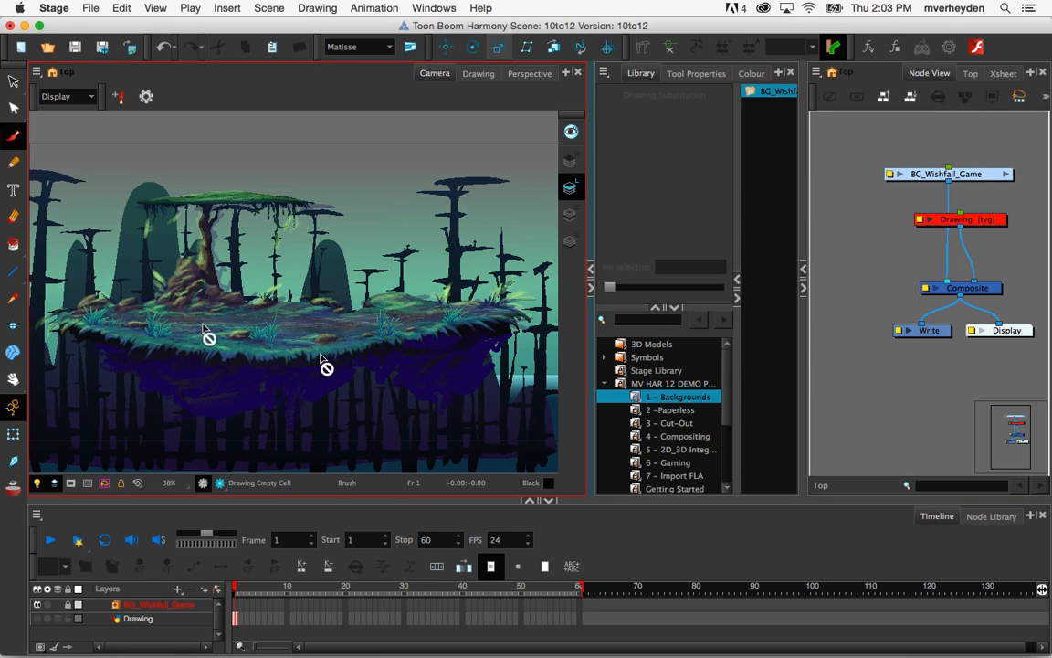
# Widen the Camera view and examine the background's painted tree and ground up close
pyautogui.moveTo(593, 389); pyautogui.dragTo(637, 395)
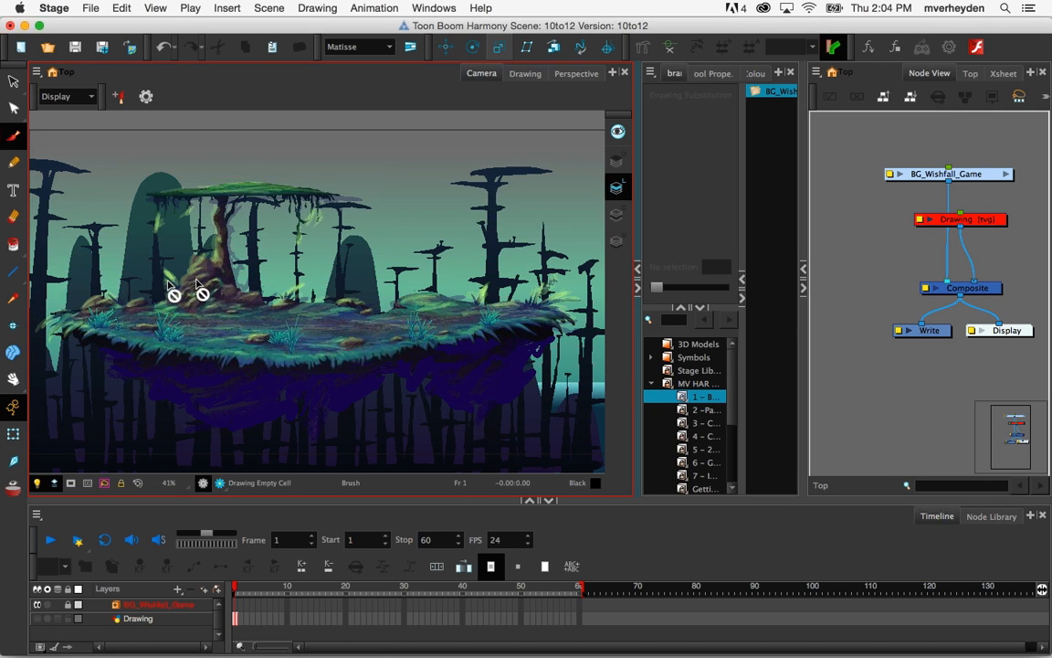
pyautogui.scroll(2, 177, 293)
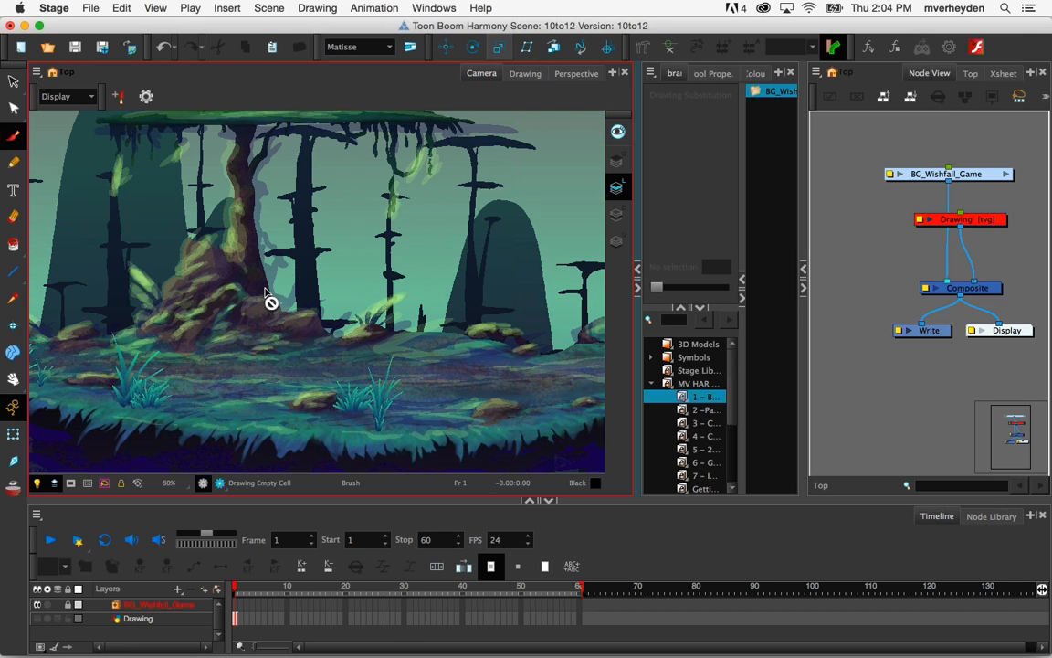
pyautogui.scroll(-1, 271, 301)
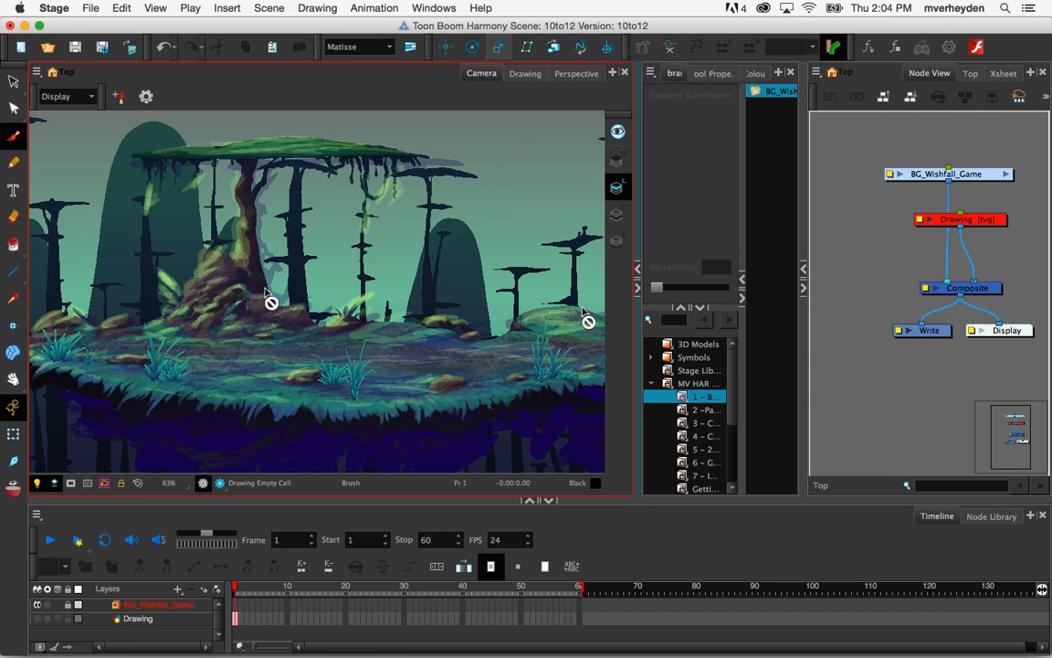
# Disable the BG_Wishfall_Game node and enable the Drawing node again
pyautogui.click(963, 148)
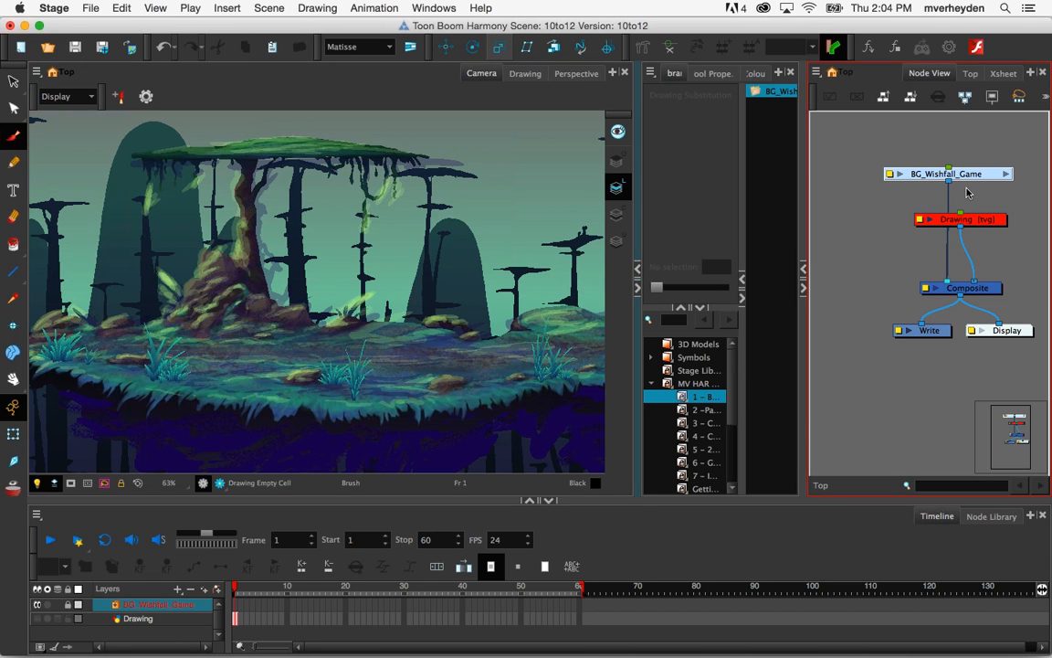
pyautogui.click(969, 176)
pyautogui.click(986, 219)
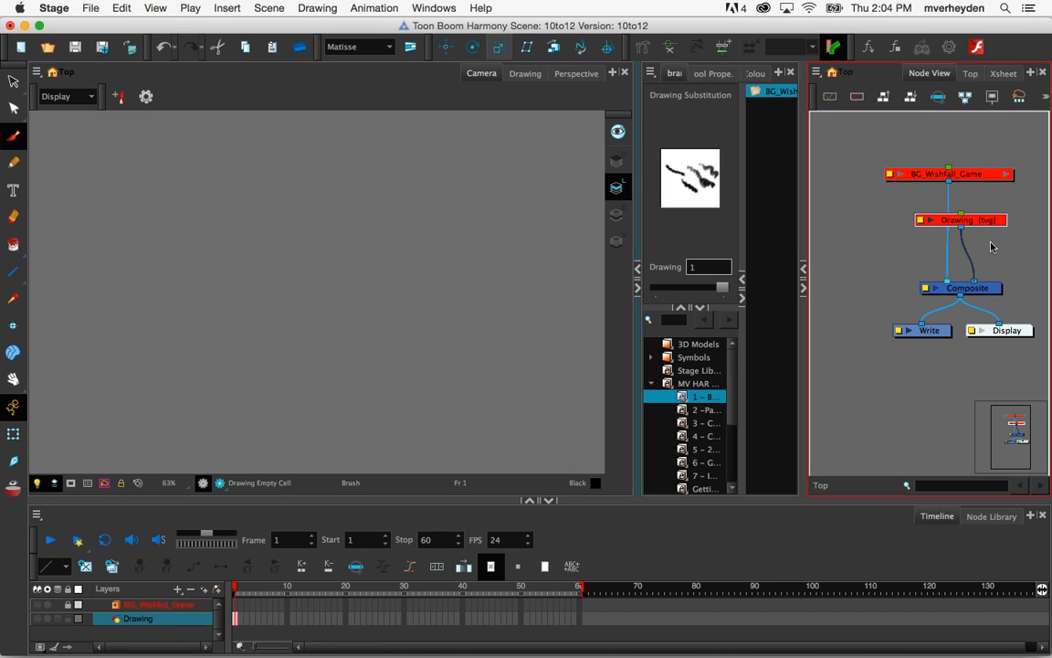
pyautogui.press('a')
pyautogui.click(993, 246)
pyautogui.press('2')
pyautogui.press('2')
pyautogui.moveTo(418, 290); pyautogui.dragTo(365, 262)
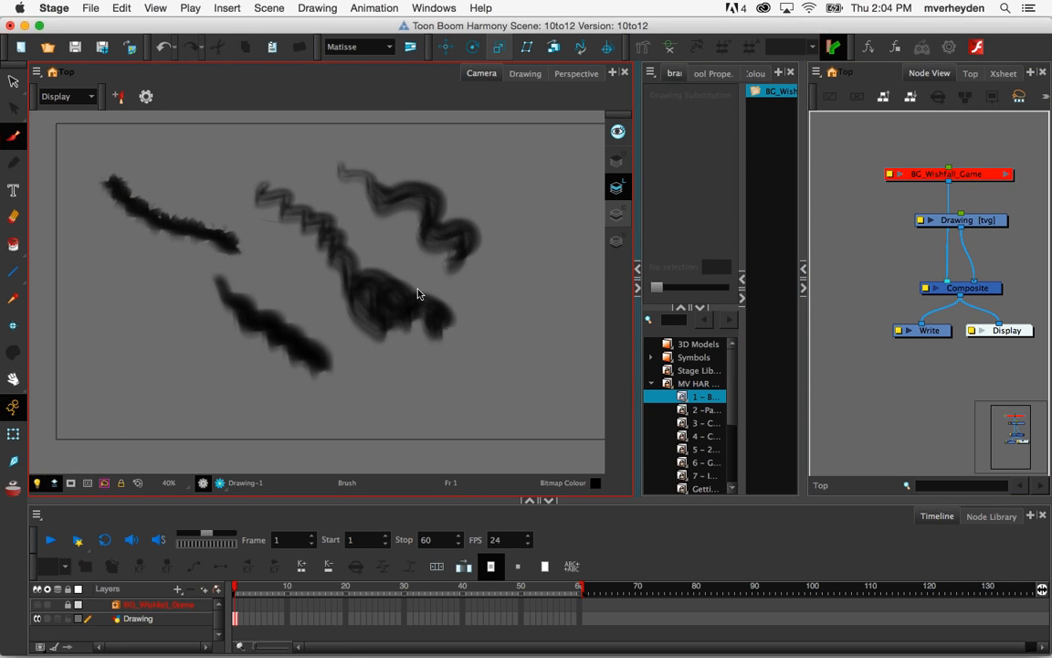
# Draw a thick wavy line across the Overlay Art layer with the Pencil tool at a maximum size of 88
pyautogui.click(618, 160)
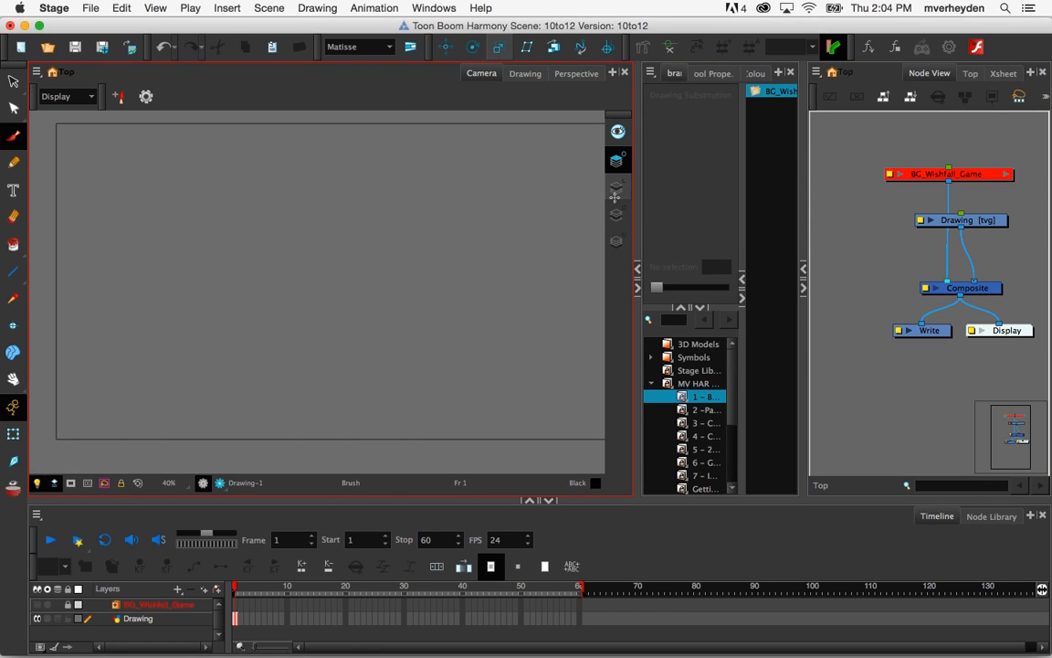
pyautogui.click(13, 163)
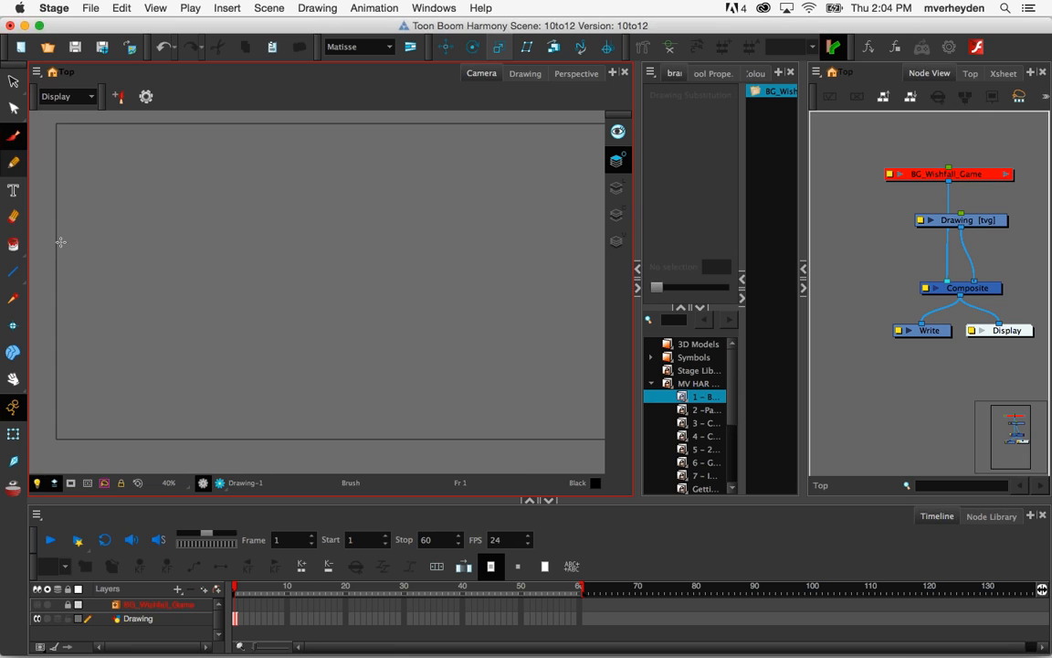
pyautogui.moveTo(151, 209)
pyautogui.mouseDown()
pyautogui.moveTo(177, 240)
pyautogui.moveTo(305, 266)
pyautogui.moveTo(383, 310)
pyautogui.mouseUp()
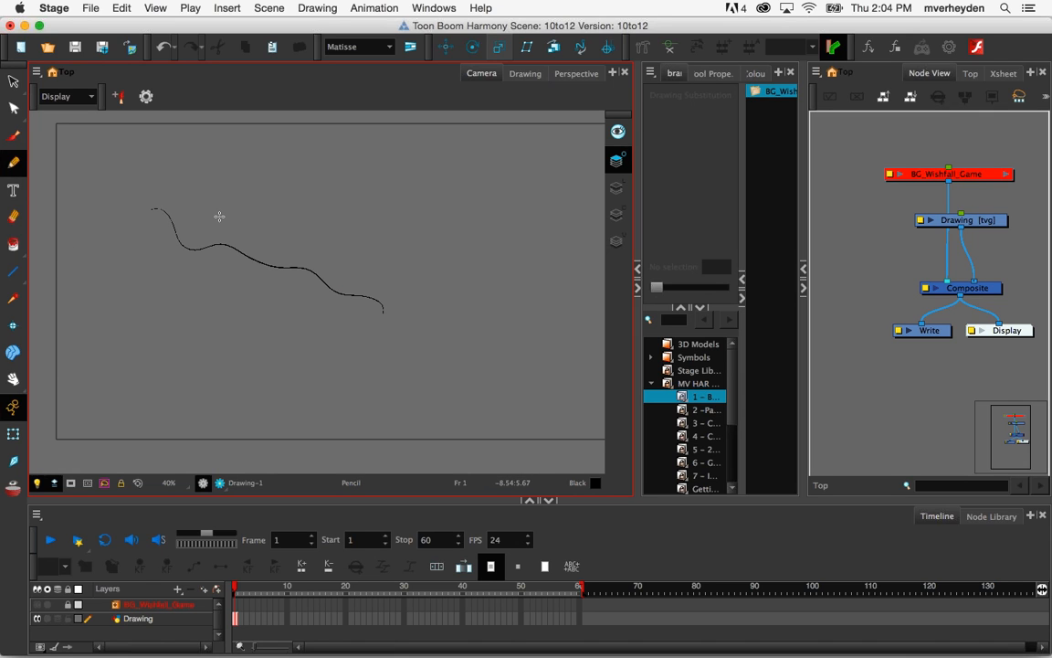
pyautogui.press('super+z')
pyautogui.click(180, 190)
pyautogui.moveTo(267, 231)
pyautogui.mouseDown()
pyautogui.moveTo(419, 268)
pyautogui.moveTo(479, 299)
pyautogui.mouseUp()
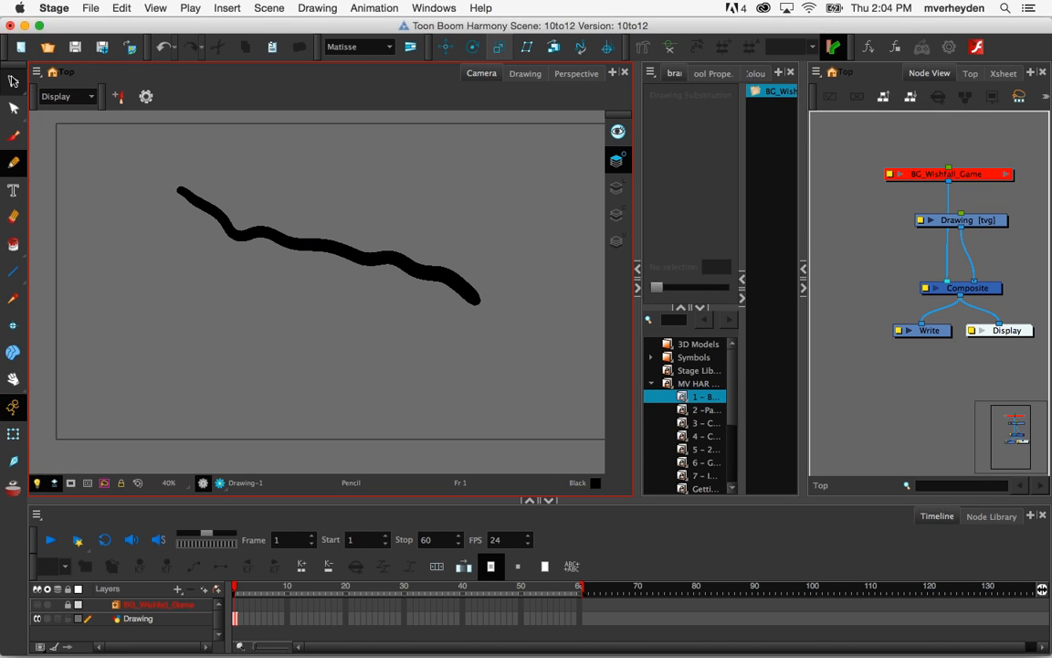
# Select the thick pencil line and display its tool properties in a widened panel
pyautogui.click(13, 80)
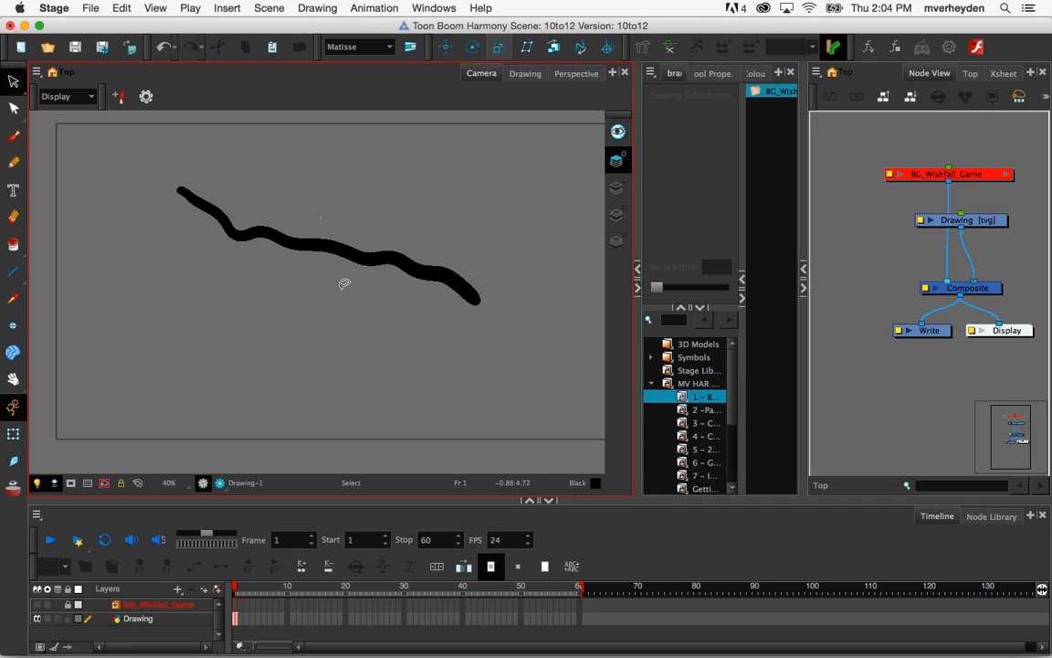
pyautogui.click(345, 279)
pyautogui.click(699, 72)
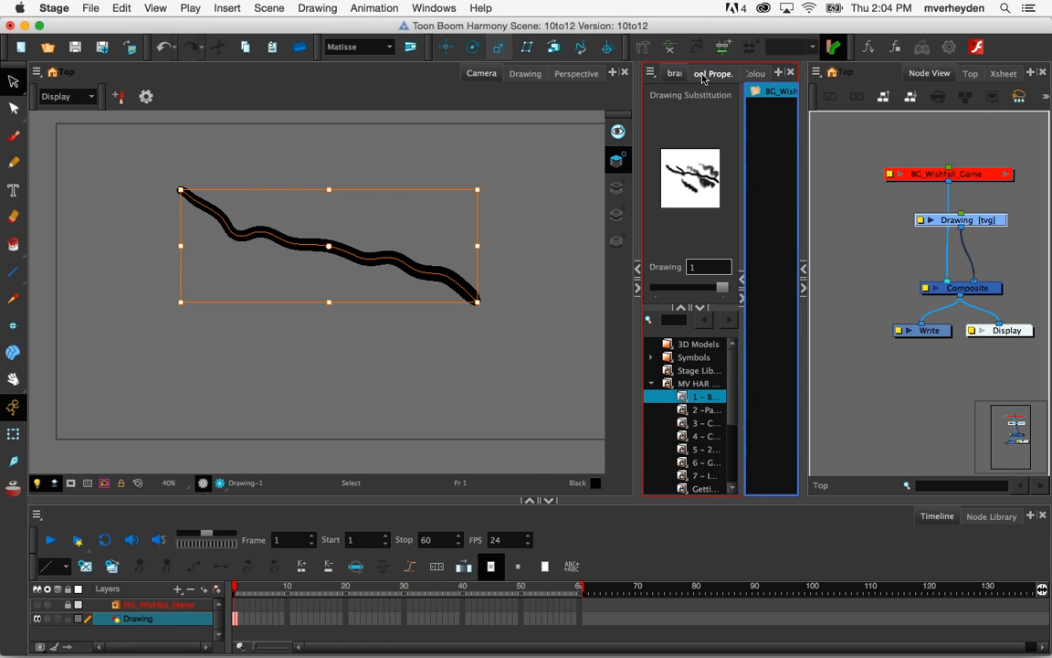
pyautogui.moveTo(640, 166); pyautogui.dragTo(574, 183)
# Try a bumpy texture on the selected pencil line, replace it with the Rough texture and deselect the line
pyautogui.scroll(-10, 756, 413)
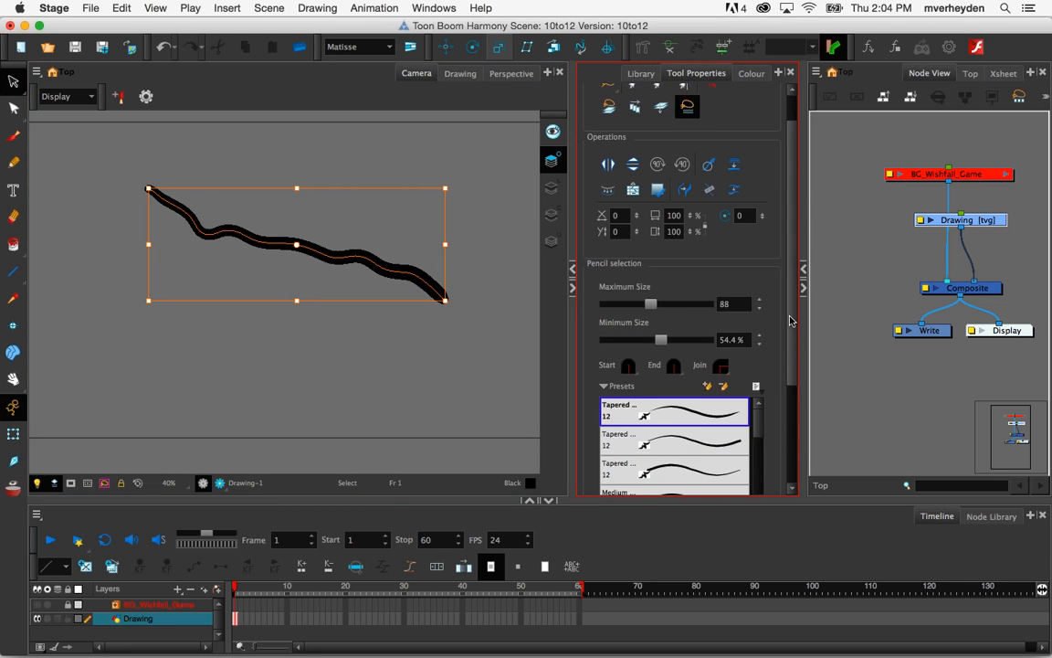
pyautogui.scroll(-2, 756, 414)
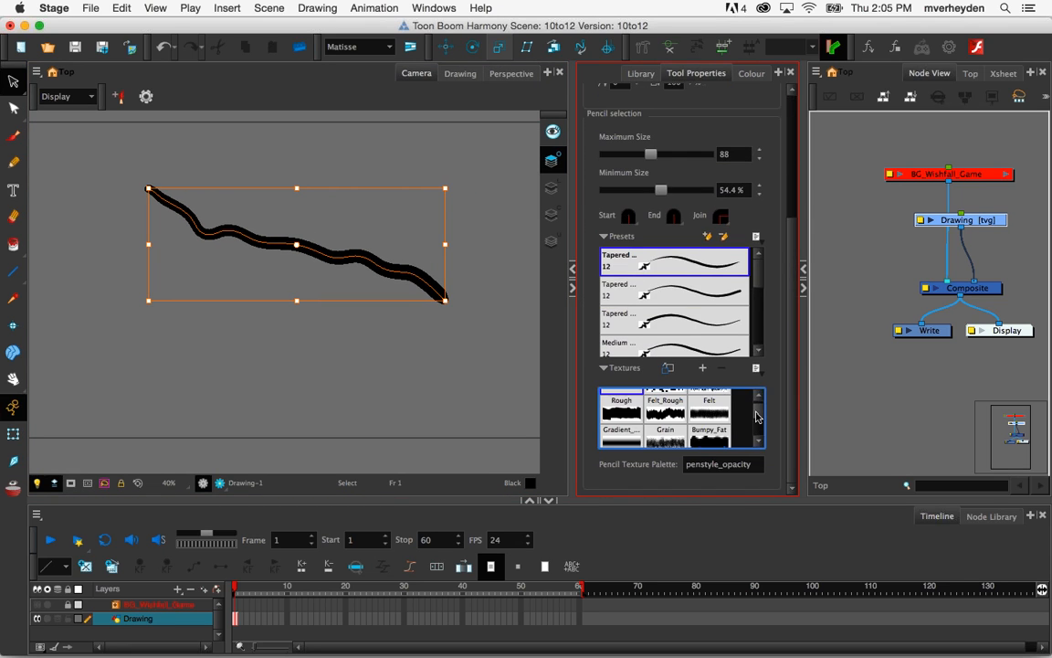
pyautogui.scroll(-2, 756, 417)
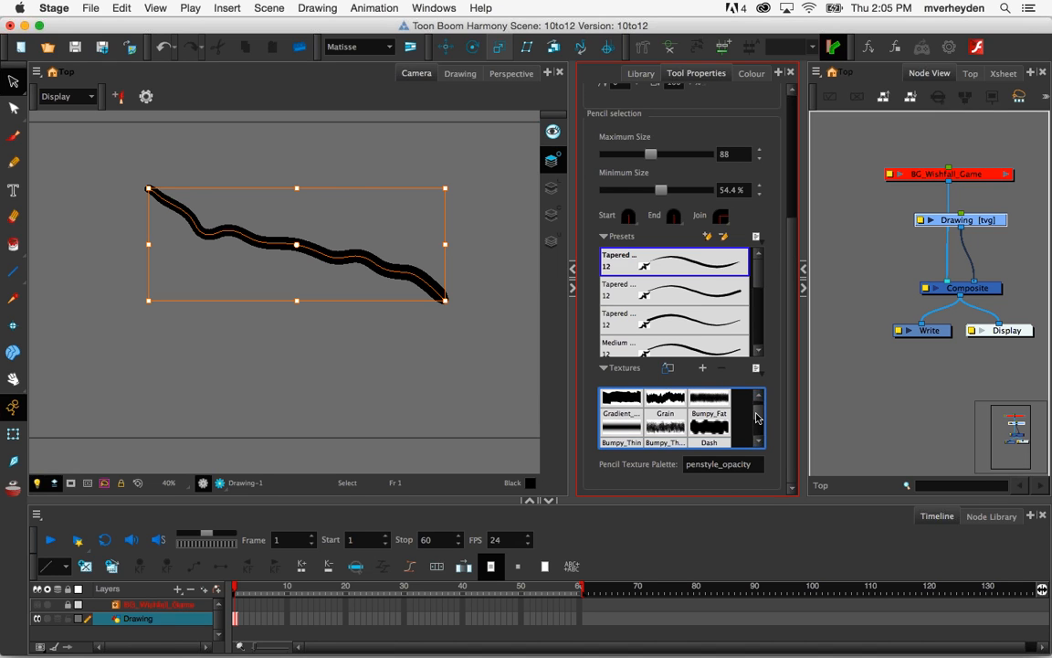
pyautogui.click(665, 430)
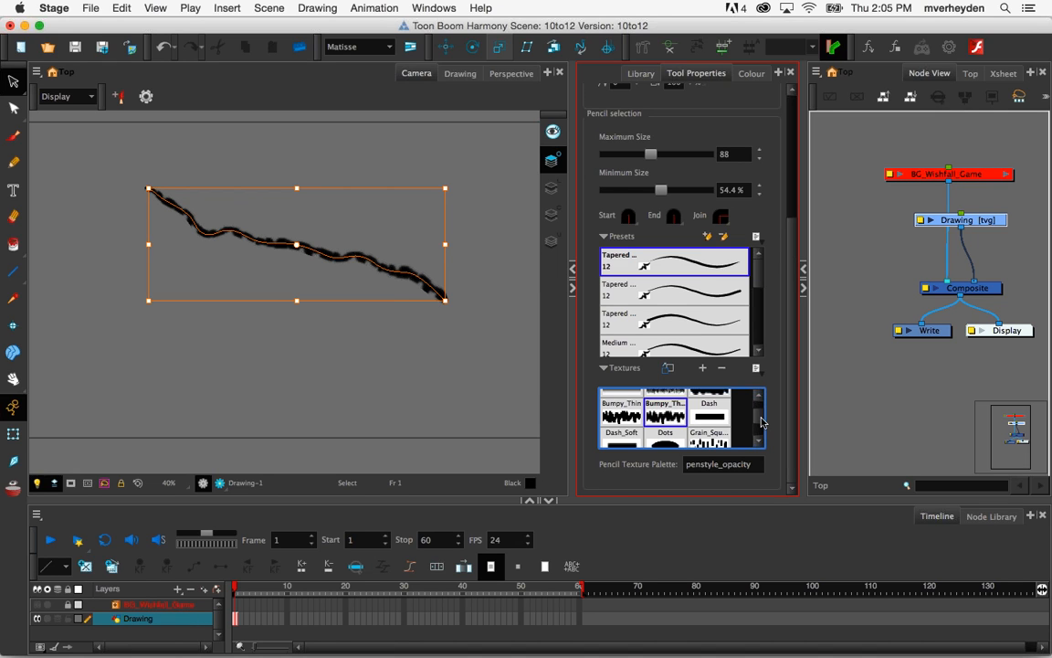
pyautogui.moveTo(757, 413); pyautogui.dragTo(756, 406)
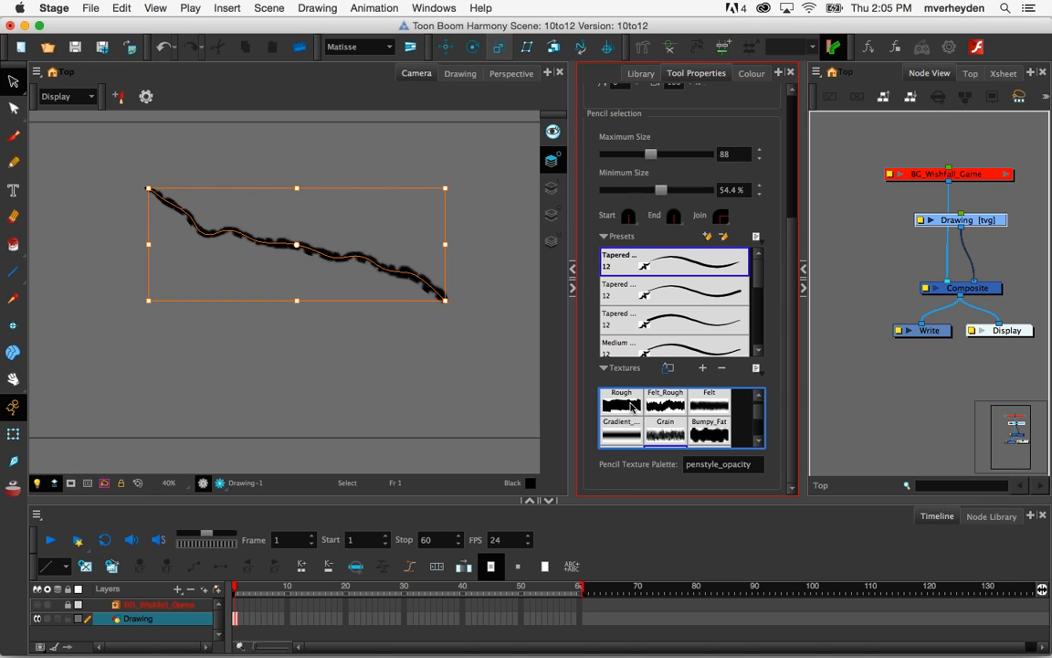
pyautogui.click(630, 405)
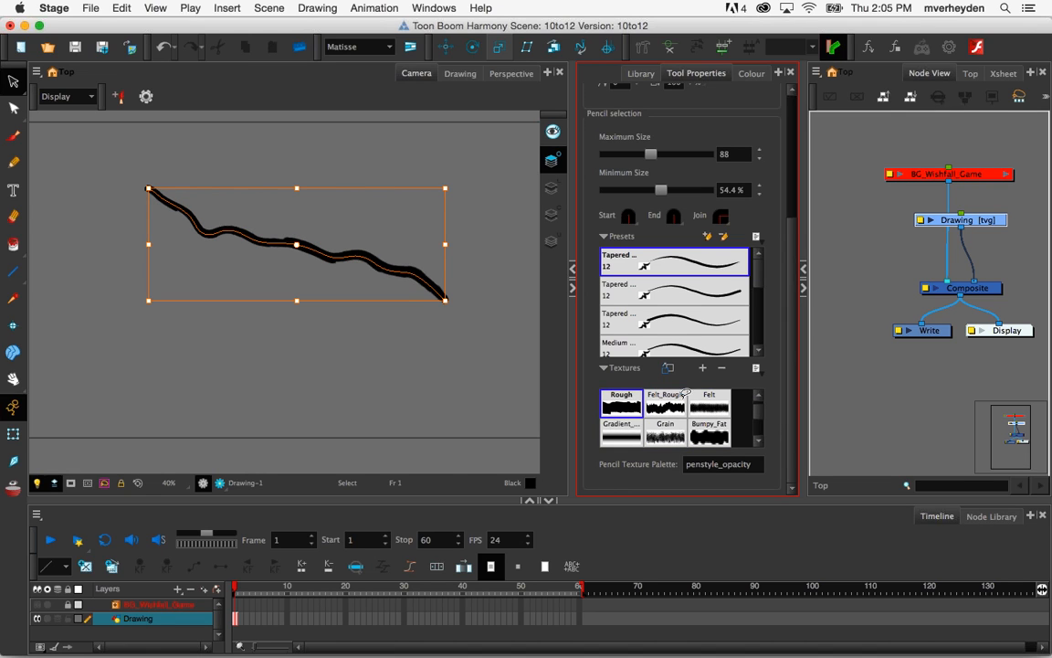
pyautogui.click(474, 365)
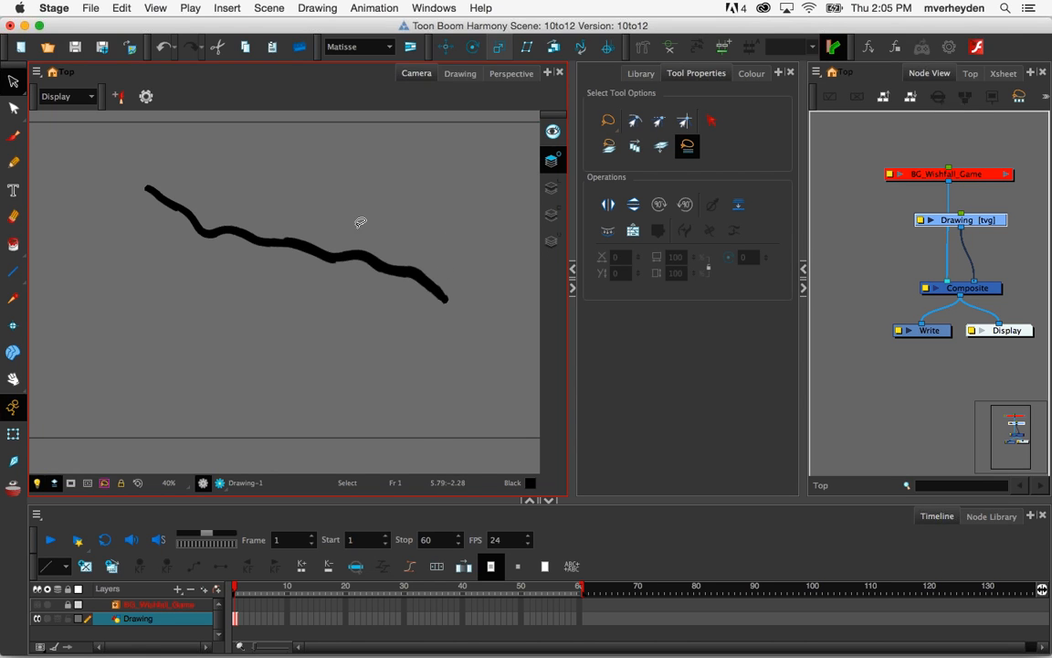
# Reshape the pencil line with the Contour Editor by pulling two of its centreline points upward into two peaks
pyautogui.click(14, 108)
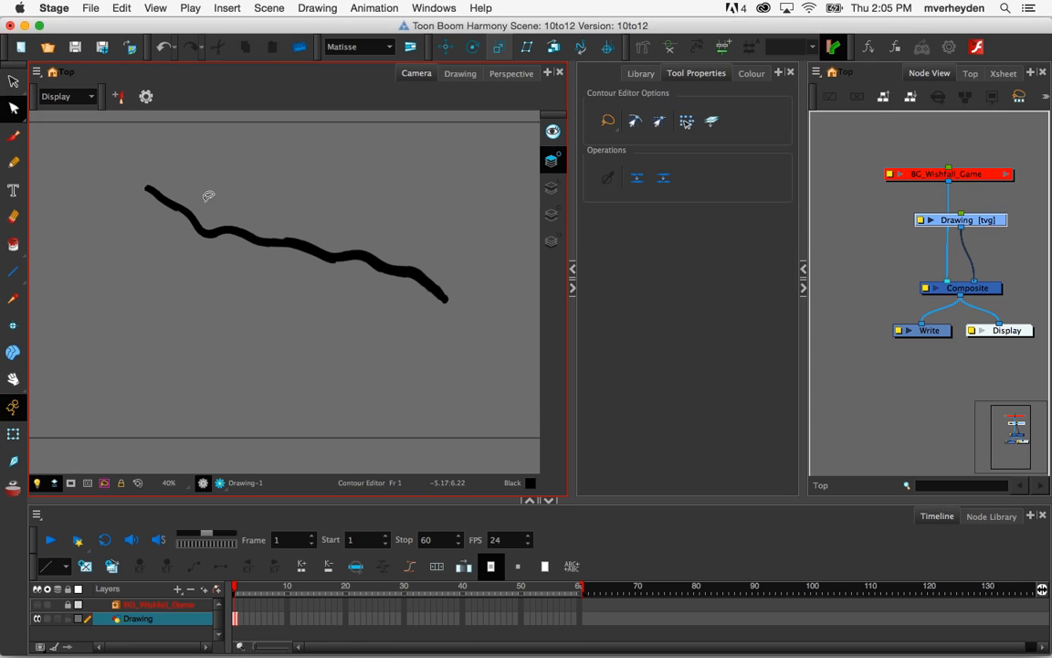
pyautogui.click(176, 196)
pyautogui.click(212, 209)
pyautogui.click(188, 217)
pyautogui.moveTo(188, 218)
pyautogui.mouseDown()
pyautogui.moveTo(200, 199)
pyautogui.moveTo(193, 208)
pyautogui.mouseUp()
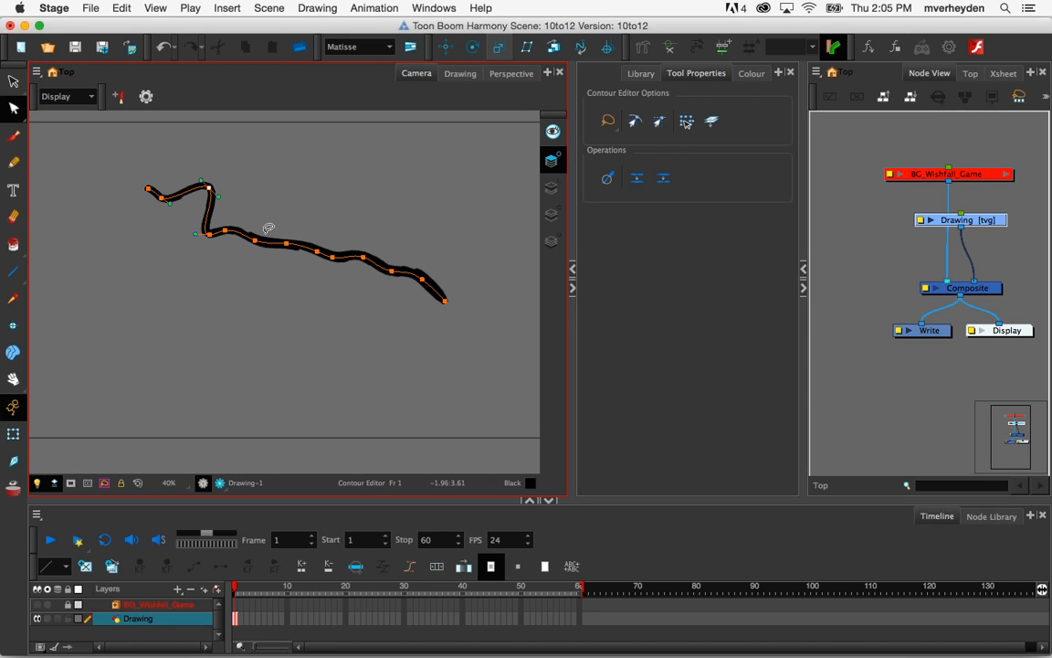
pyautogui.moveTo(257, 245); pyautogui.dragTo(265, 188)
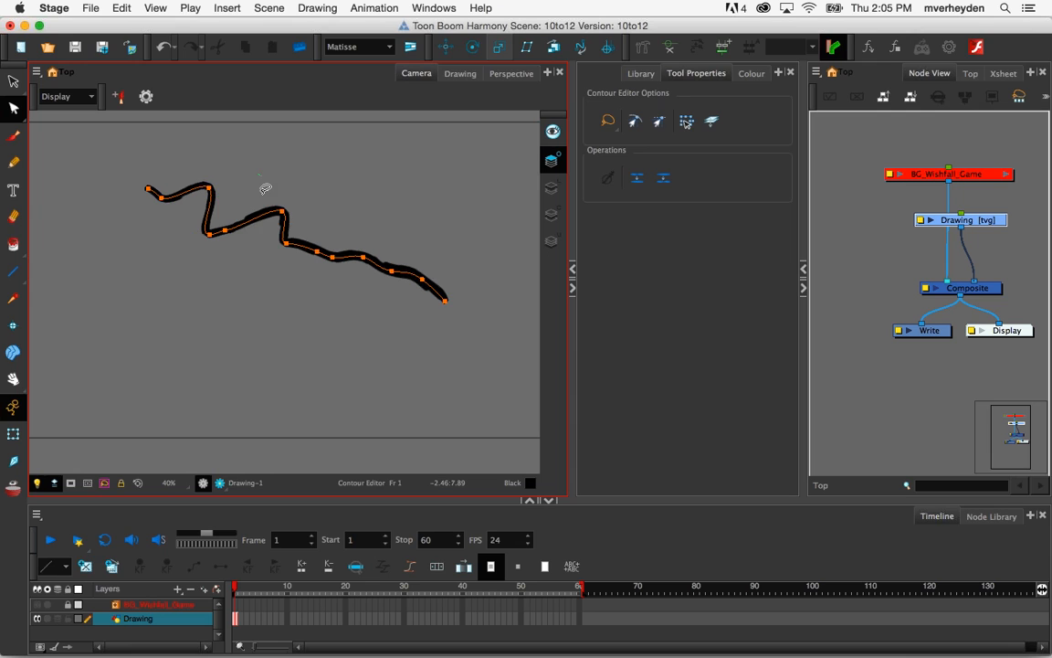
pyautogui.click(265, 189)
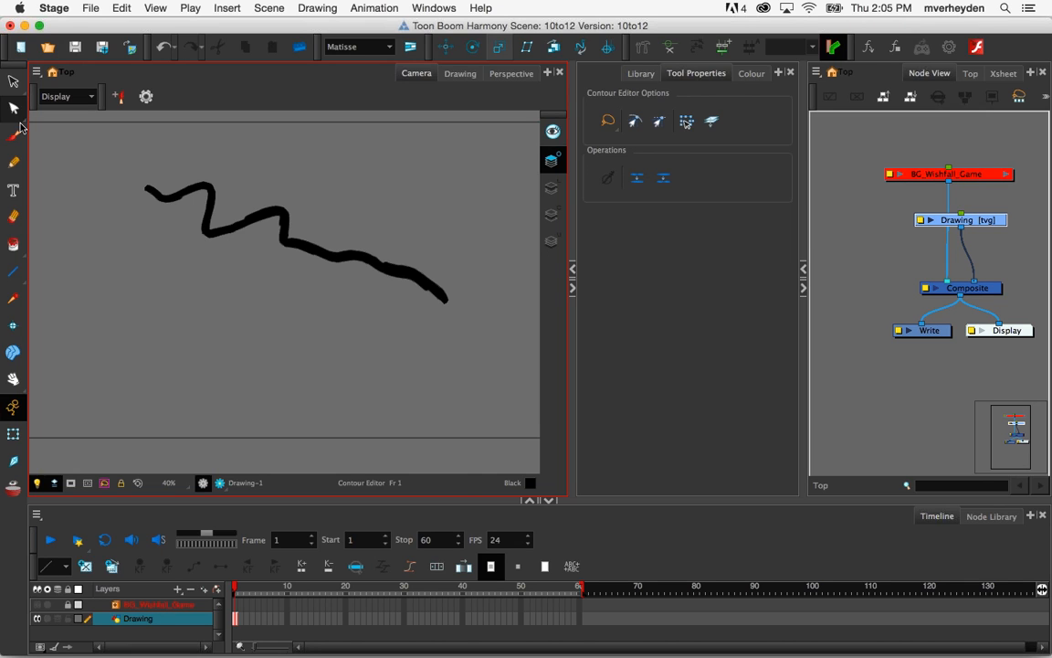
# Thin the starting tip of the pencil line to a narrow point with the Pencil Editor
pyautogui.moveTo(16, 108); pyautogui.dragTo(41, 122)
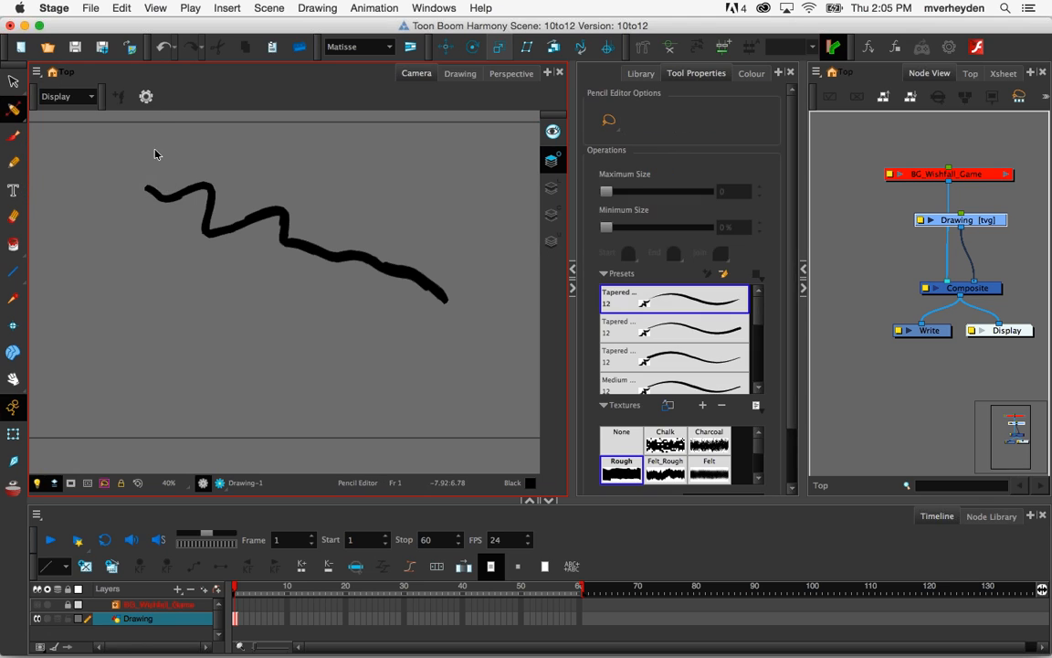
pyautogui.click(151, 194)
pyautogui.scroll(5, 150, 196)
pyautogui.moveTo(133, 203); pyautogui.dragTo(142, 228)
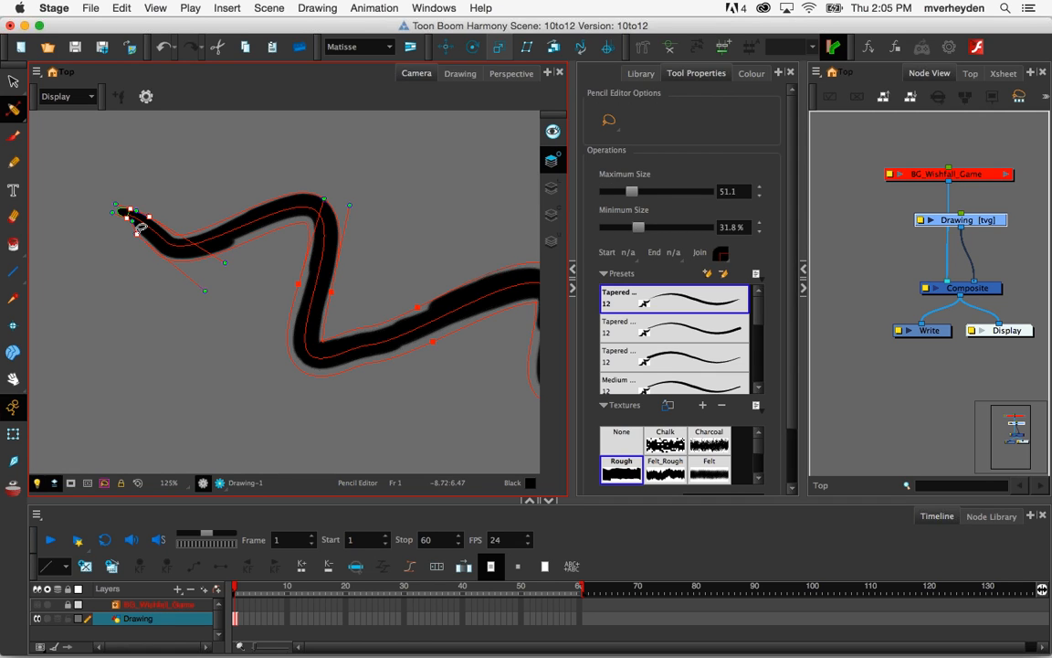
pyautogui.click(143, 195)
pyautogui.scroll(-3, 102, 153)
# Select the whole reshaped pencil line with the Select tool and delete it
pyautogui.hotkey('alt', 's')
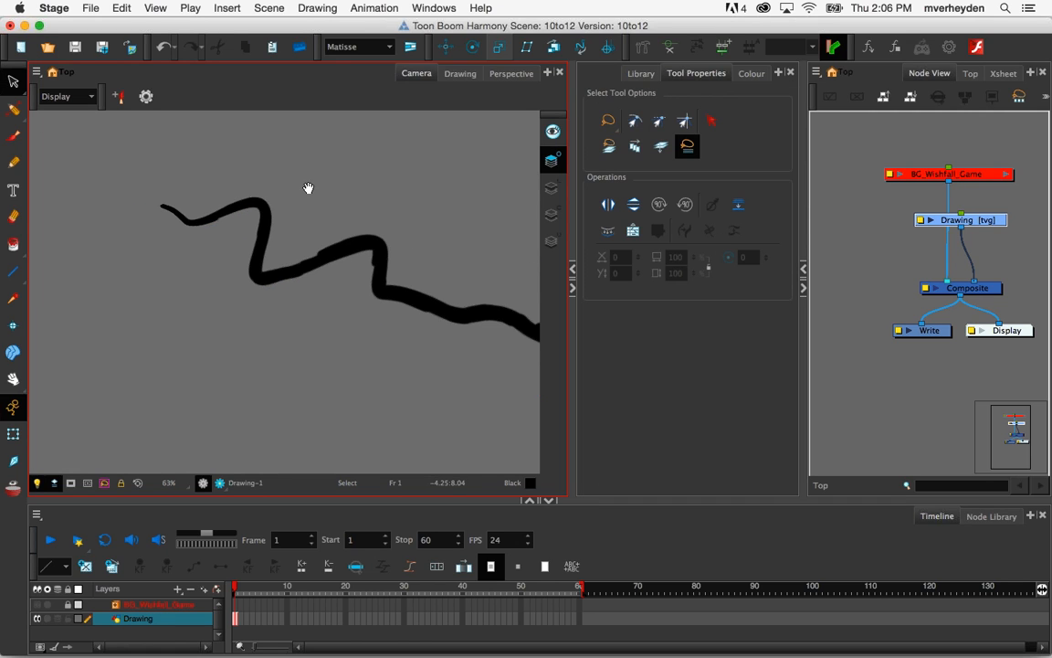
pyautogui.scroll(-1, 308, 188)
pyautogui.moveTo(399, 199); pyautogui.dragTo(261, 185)
pyautogui.click(233, 260)
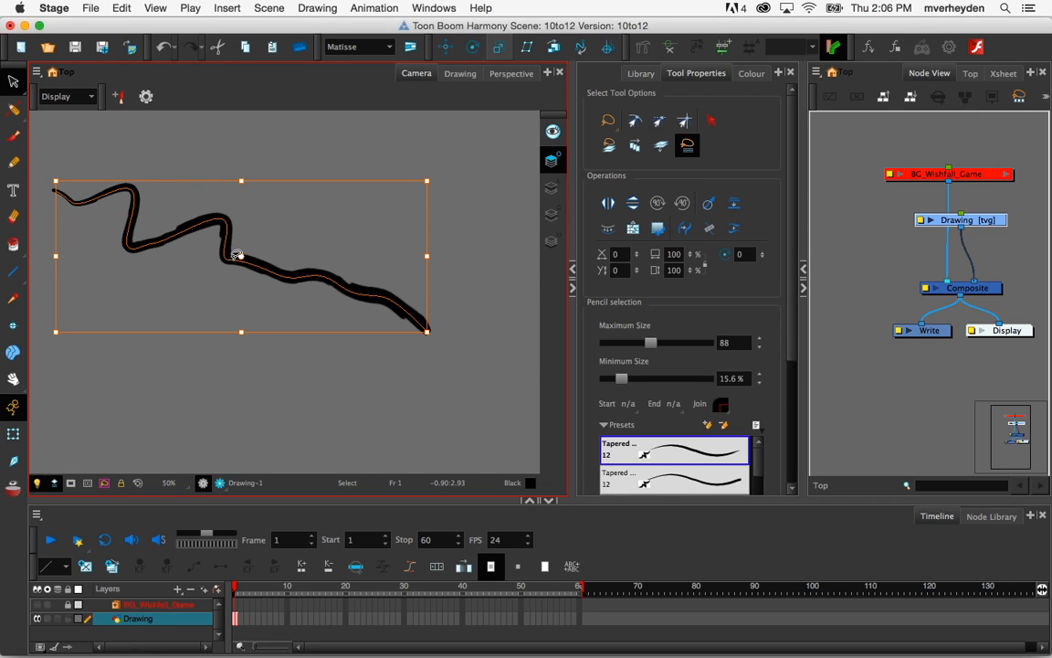
pyautogui.press('Delete')
# Delete the BG_Wishfall_Game and Drawing nodes together with their drawing files and element folders
pyautogui.moveTo(898, 139)
pyautogui.mouseDown()
pyautogui.moveTo(950, 232)
pyautogui.moveTo(961, 230)
pyautogui.mouseUp()
pyautogui.press('Delete')
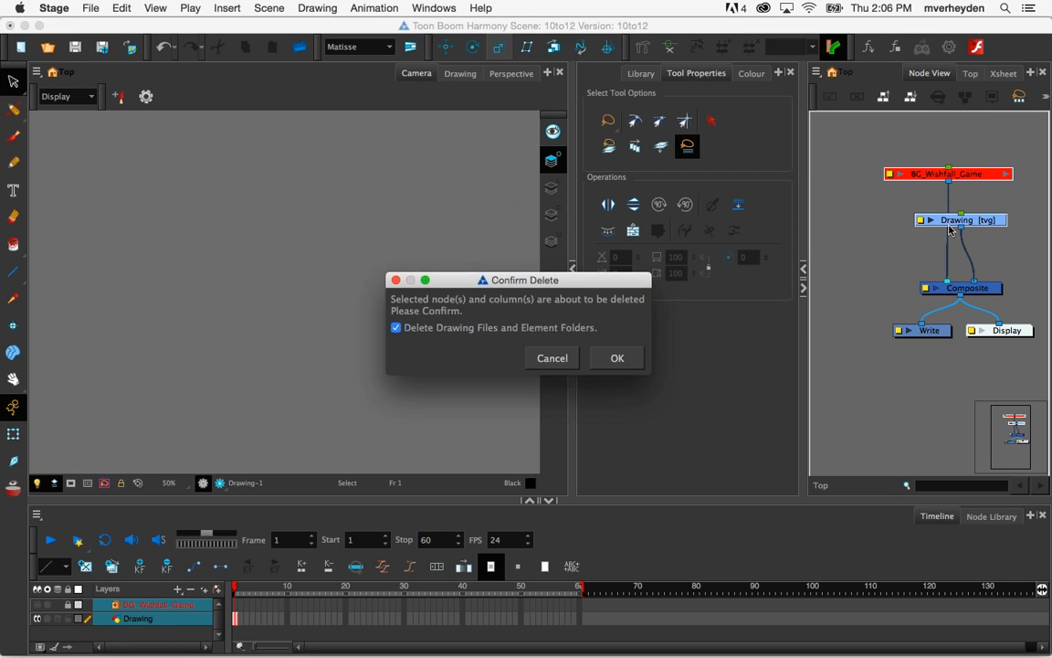
pyautogui.press('Return')
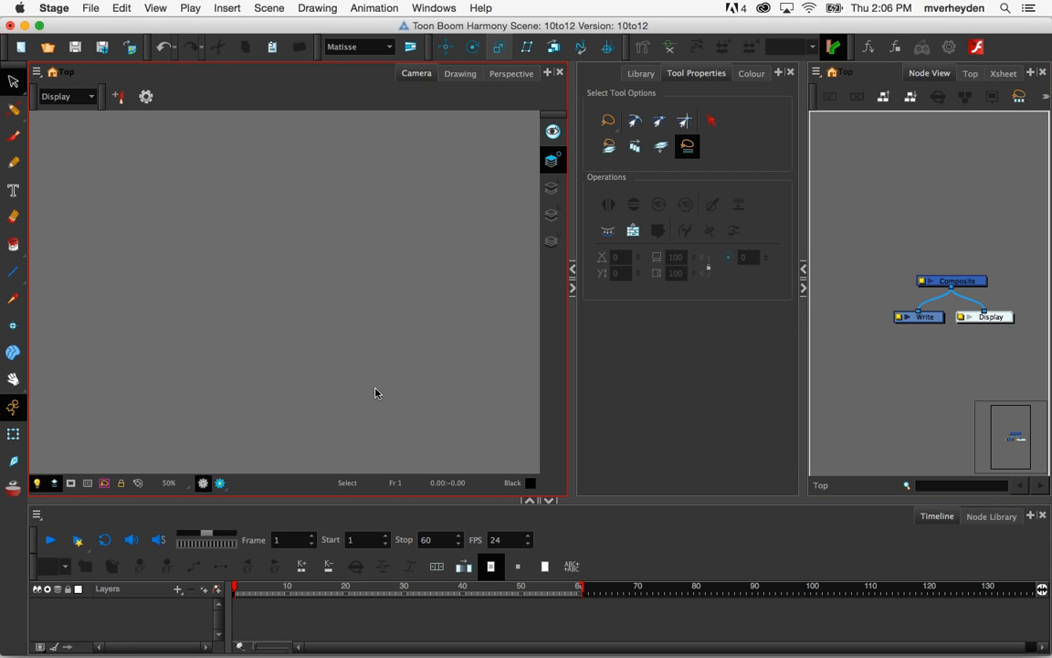
# Make the Timeline taller, then show the library's 2 -Paperless folder with more room for its template names
pyautogui.moveTo(463, 499); pyautogui.dragTo(463, 451)
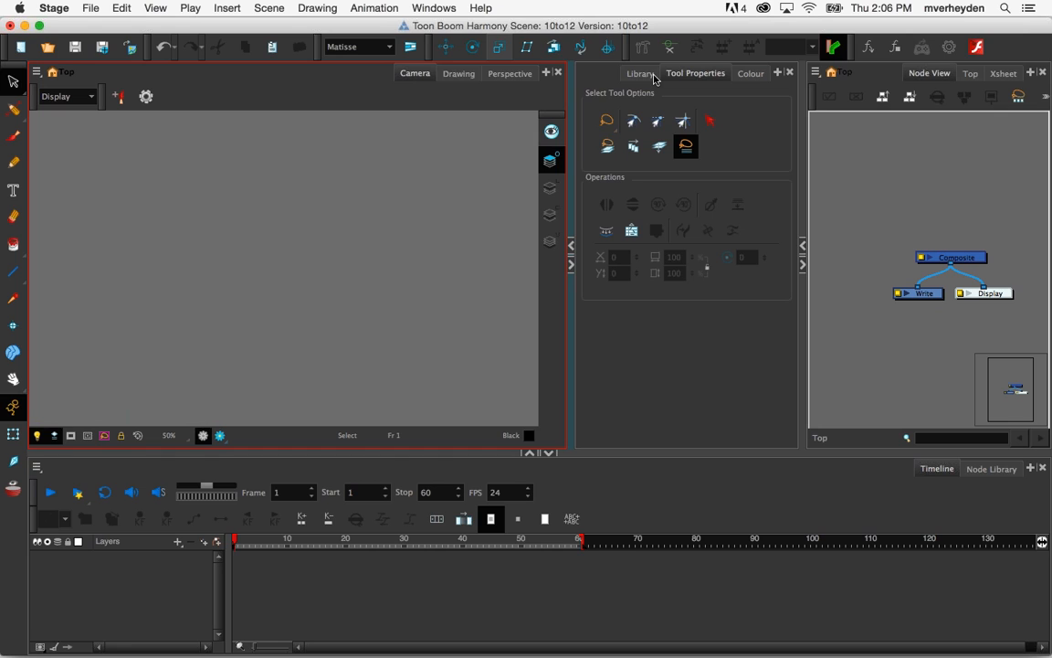
pyautogui.click(652, 77)
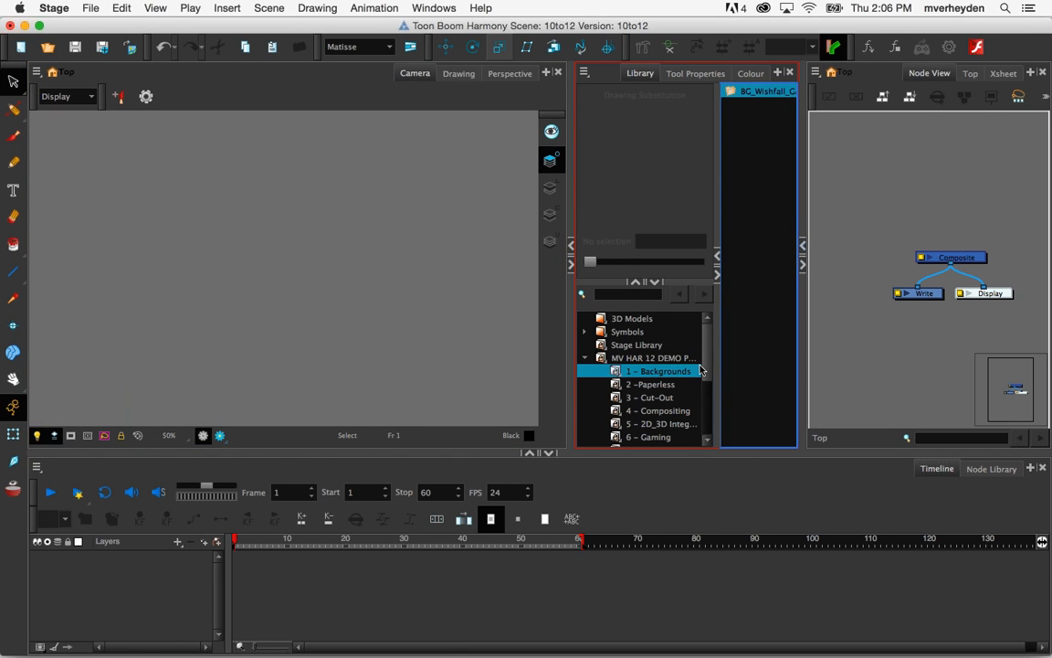
pyautogui.click(672, 387)
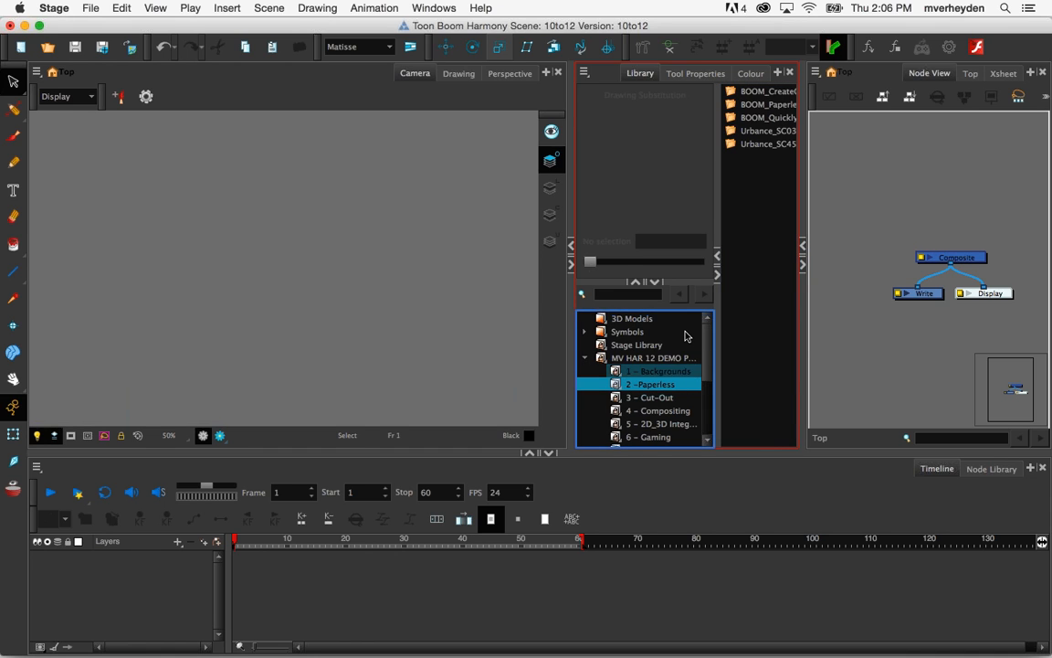
pyautogui.click(785, 162)
pyautogui.moveTo(622, 202); pyautogui.dragTo(562, 204)
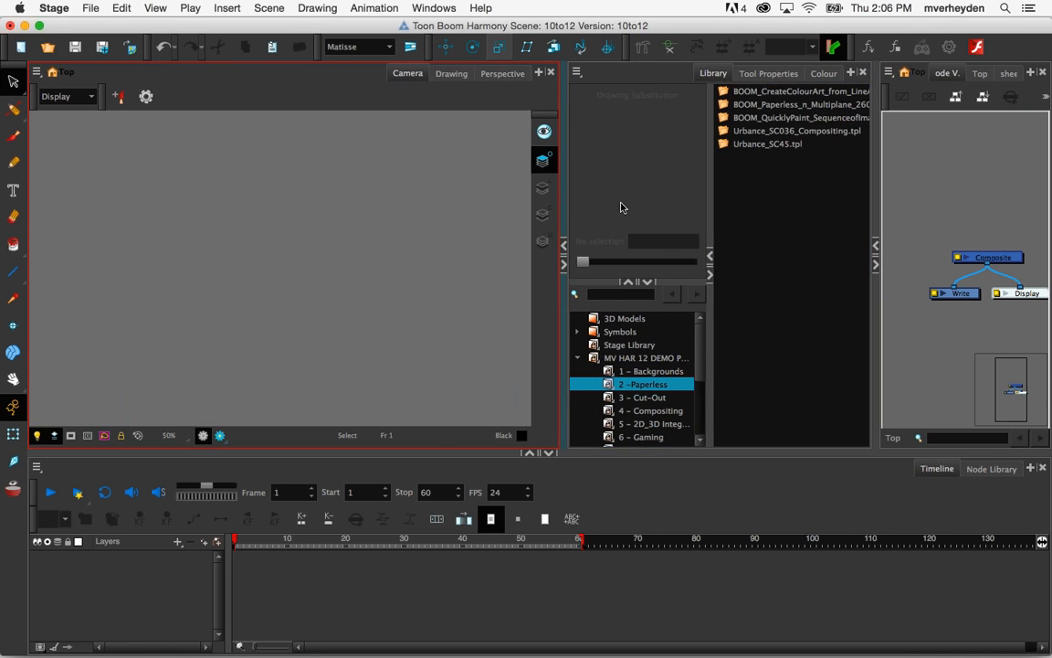
# Import the BOOM_Paperless_n_Multiplane_260frames.tpl template from the library into the scene
pyautogui.click(781, 93)
pyautogui.moveTo(782, 124); pyautogui.dragTo(493, 327)
pyautogui.click(788, 106)
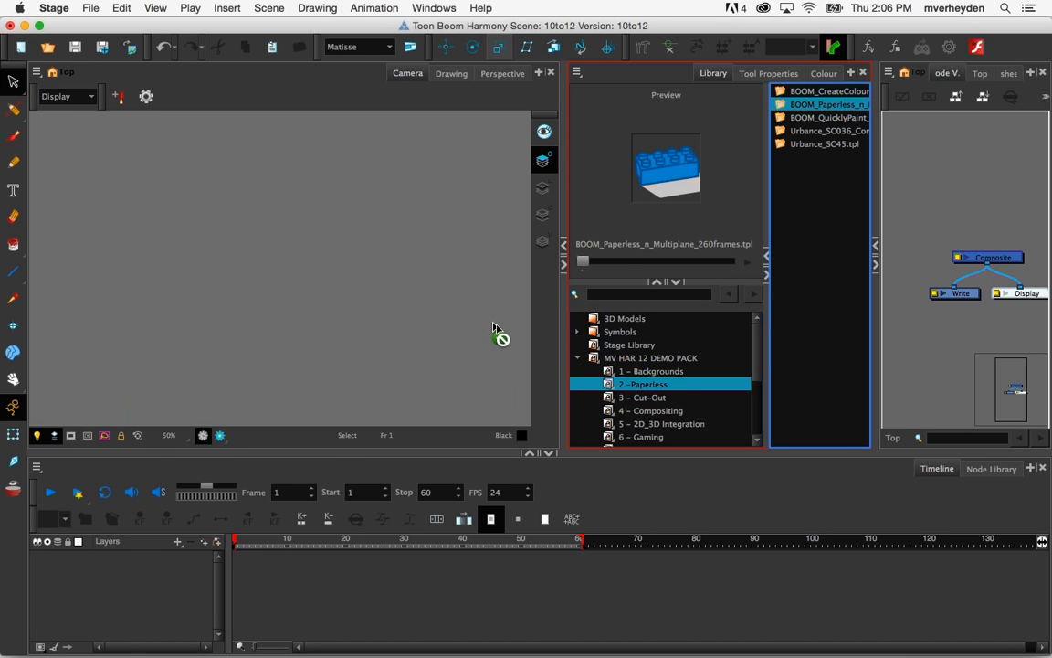
pyautogui.moveTo(494, 327); pyautogui.dragTo(499, 322)
# Switch the scene's active camera from Default Camera to Camera and view the shot at frame 1
pyautogui.click(269, 8)
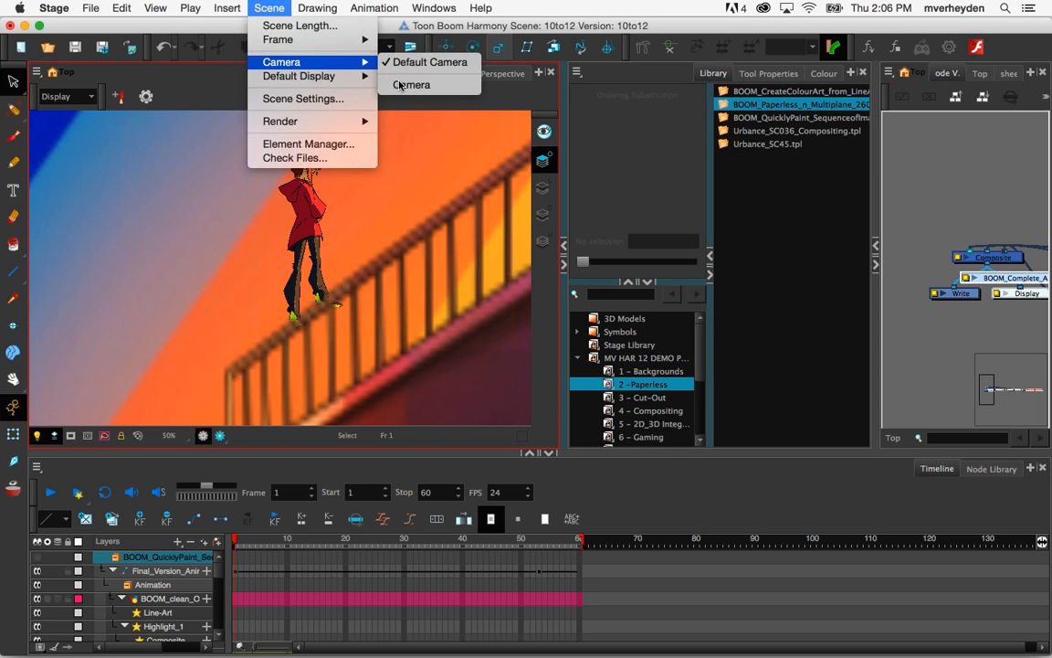
pyautogui.click(408, 81)
pyautogui.press('1')
pyautogui.moveTo(239, 542)
pyautogui.mouseDown()
pyautogui.moveTo(540, 551)
pyautogui.moveTo(334, 566)
pyautogui.moveTo(235, 557)
pyautogui.mouseUp()
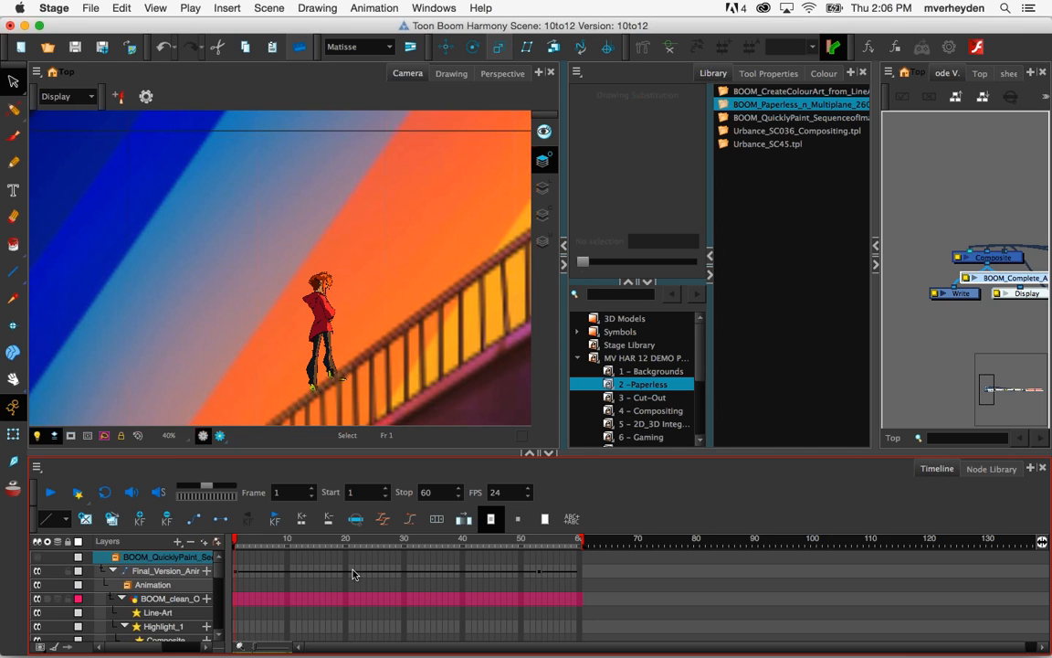
# Move the BOOM_Complete_Animation node above the Composite node in the node network and deselect it
pyautogui.moveTo(1021, 277); pyautogui.dragTo(971, 168)
pyautogui.click(972, 171)
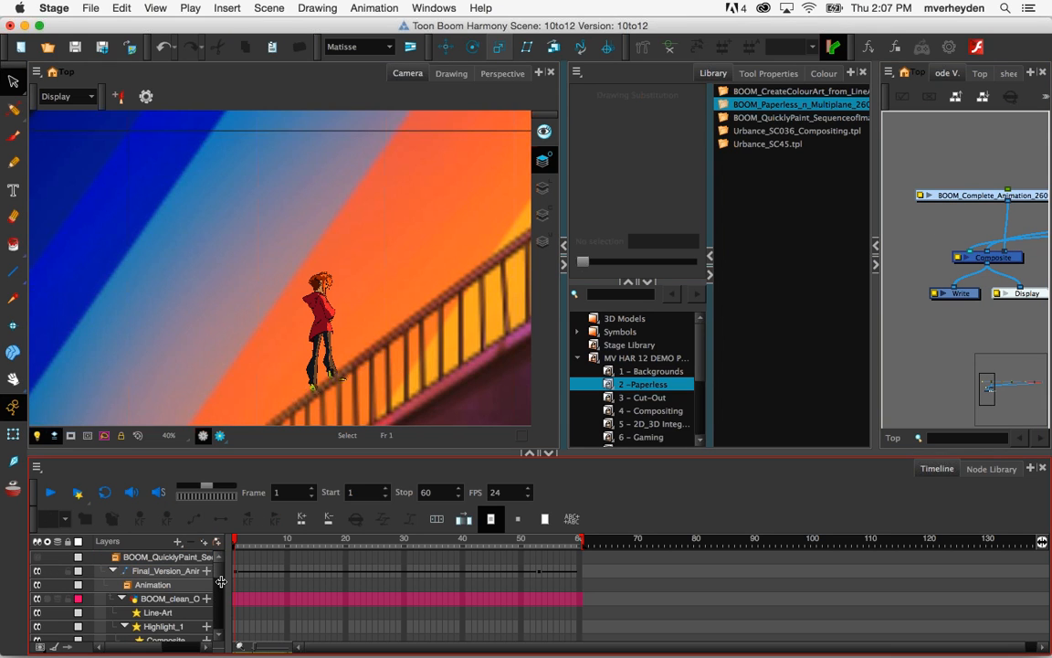
# Widen the Timeline's layer list and select the character's BOOM_Animation drawing with the Transform tool
pyautogui.moveTo(226, 546); pyautogui.dragTo(284, 546)
pyautogui.click(13, 434)
pyautogui.click(323, 333)
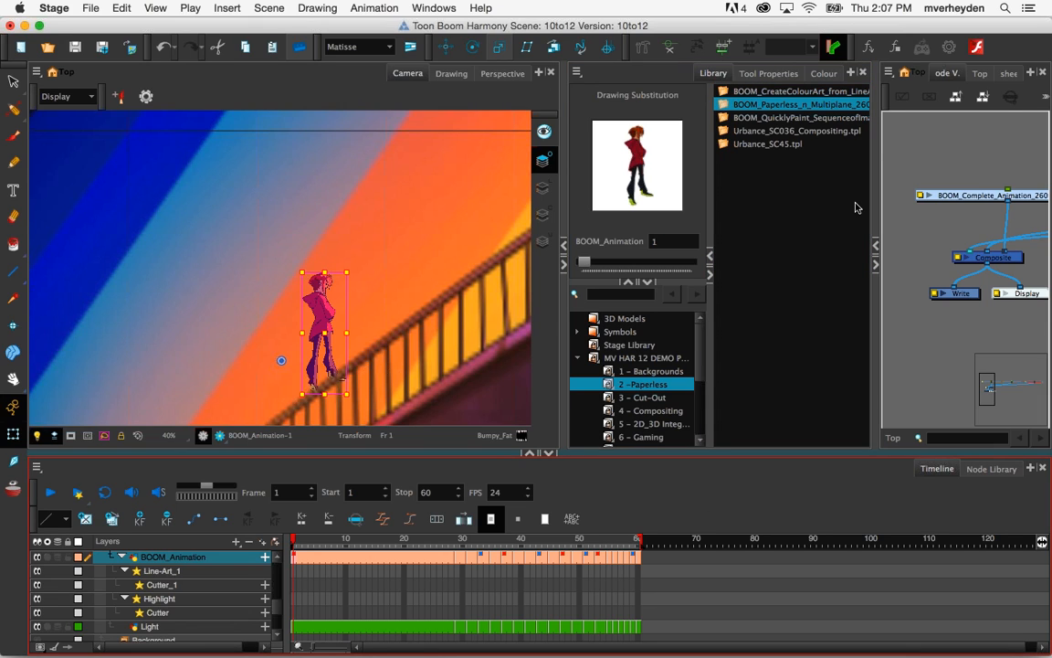
# Show the Mark Drawing toolbar in the workspace
pyautogui.rightClick(930, 51)
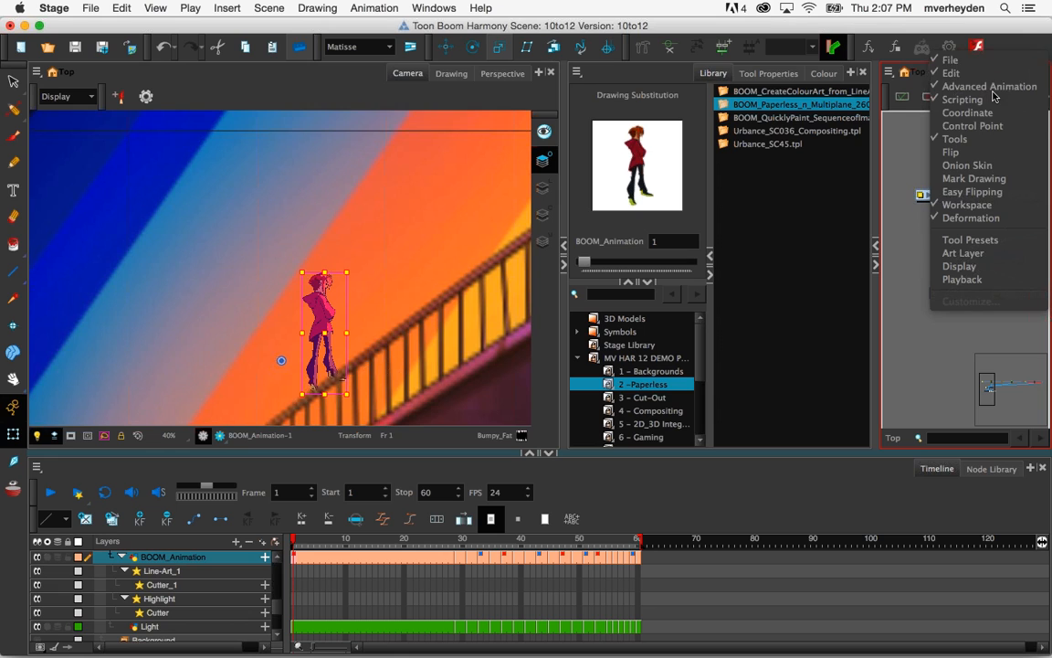
pyautogui.click(976, 179)
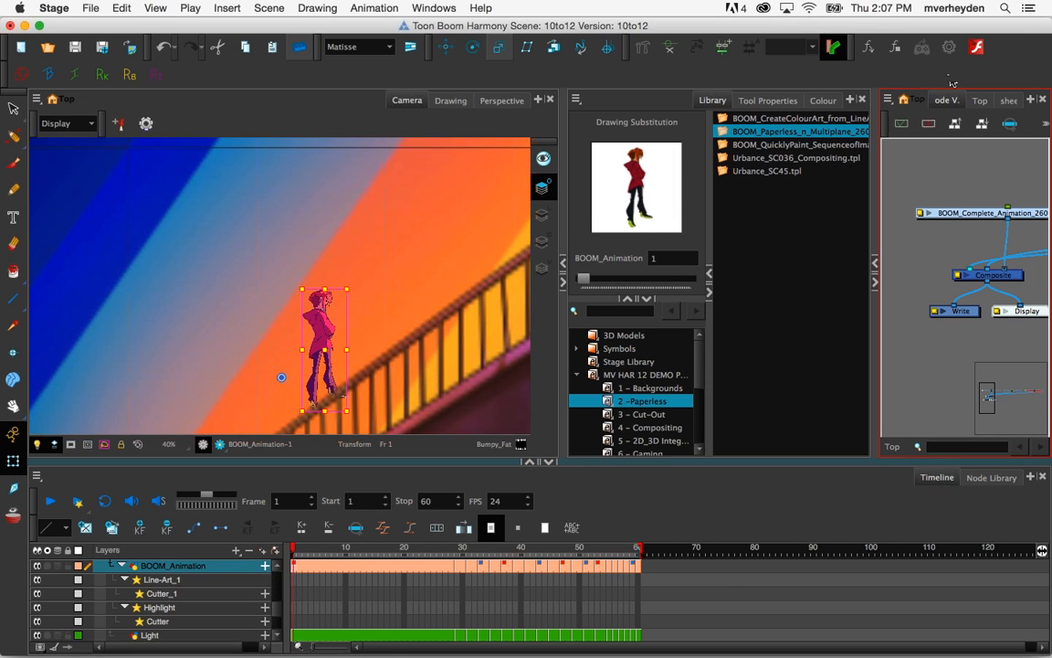
pyautogui.click(630, 88)
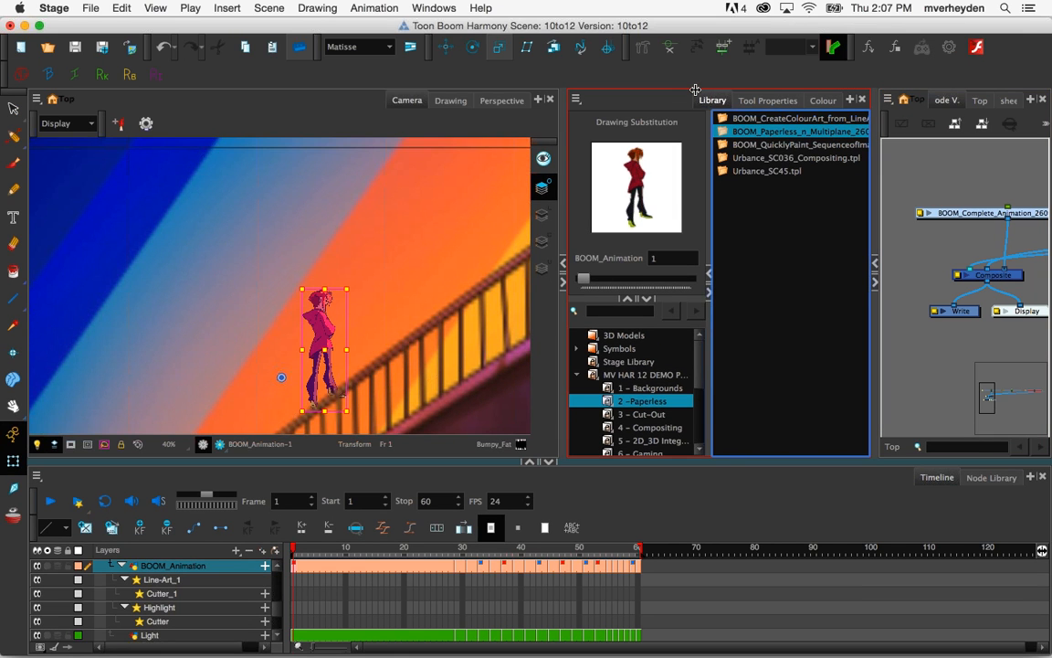
pyautogui.click(222, 277)
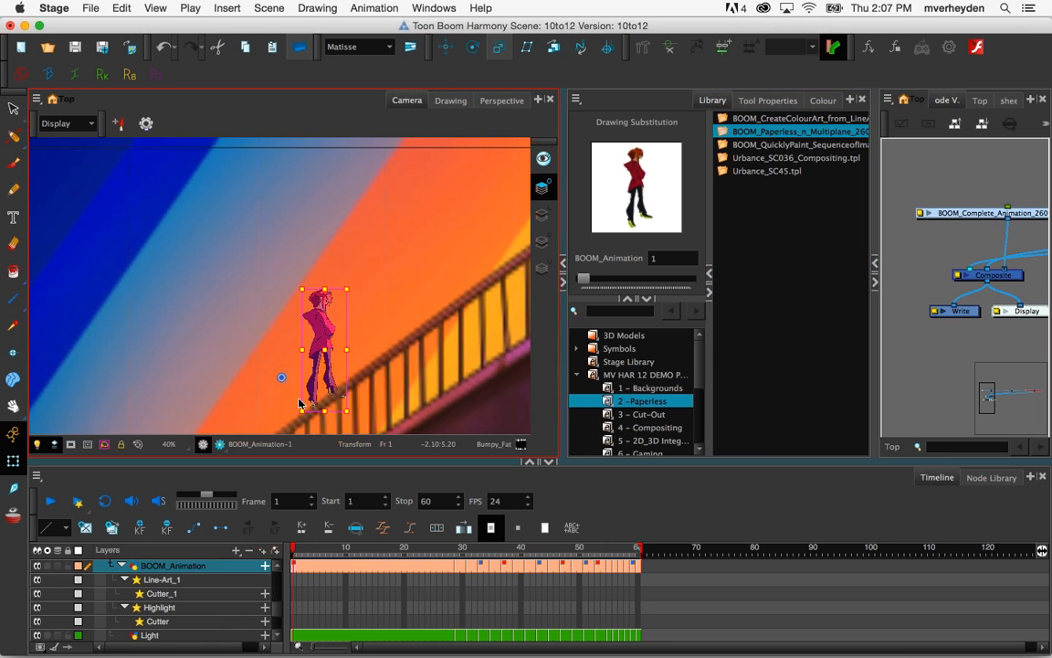
# Inspect the marked key and breakdown drawings on the BOOM_Animation layer at various frames from 1 to 38
pyautogui.click(294, 567)
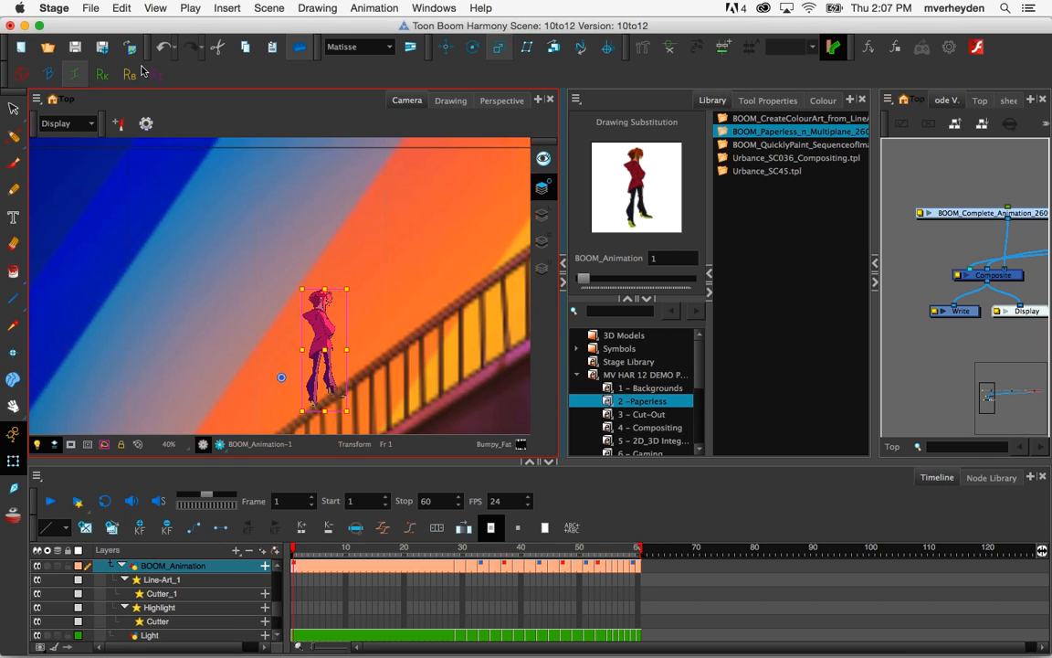
pyautogui.click(482, 566)
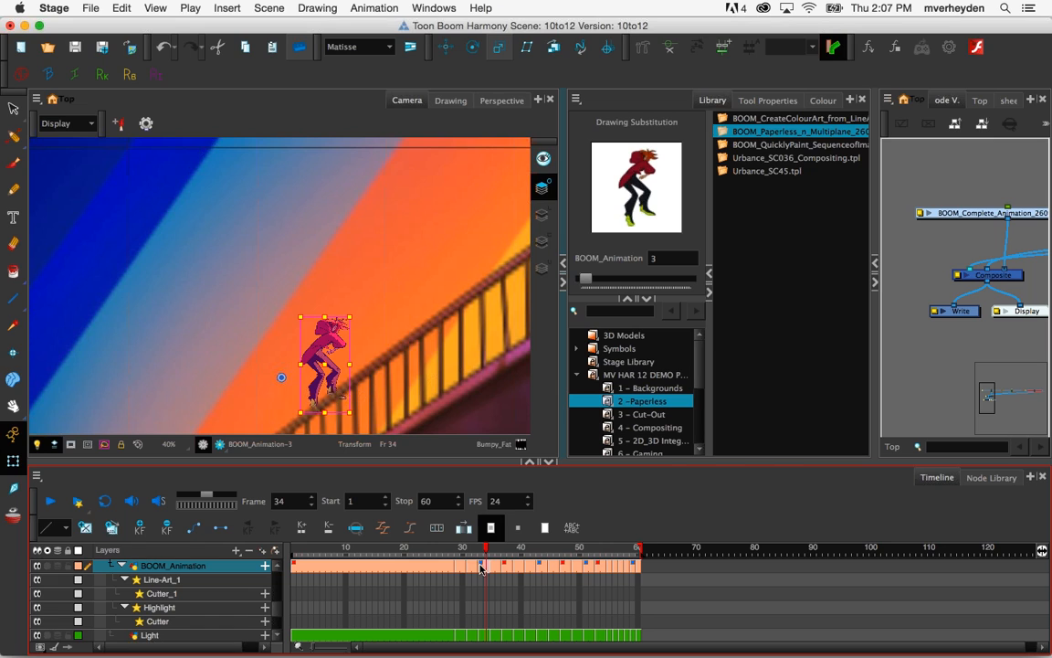
pyautogui.click(295, 553)
pyautogui.press('.')
pyautogui.press('.')
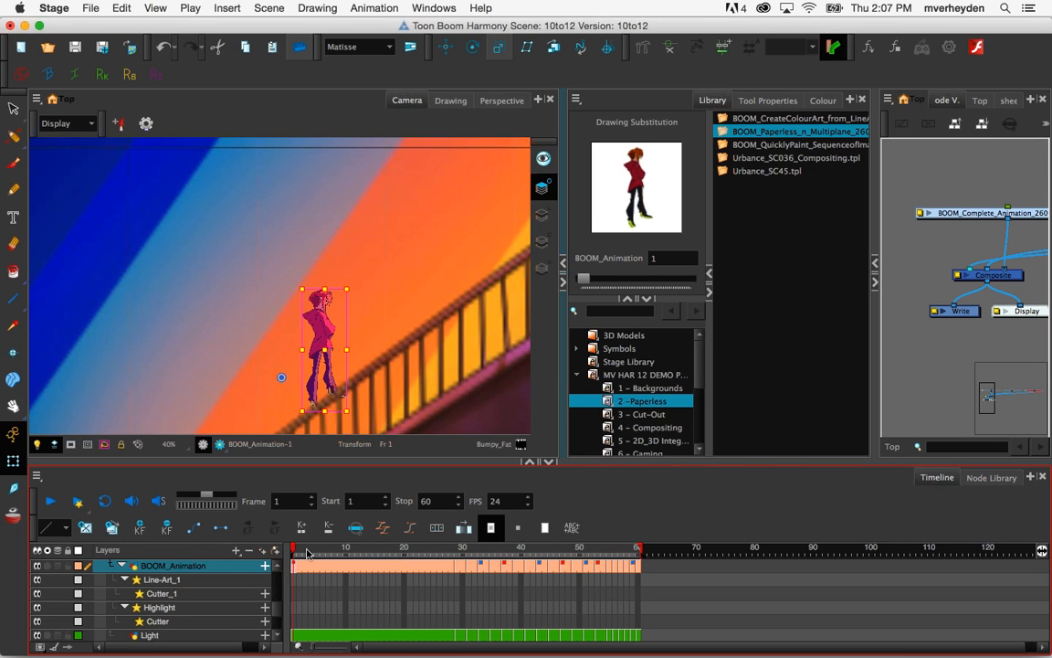
pyautogui.click(294, 567)
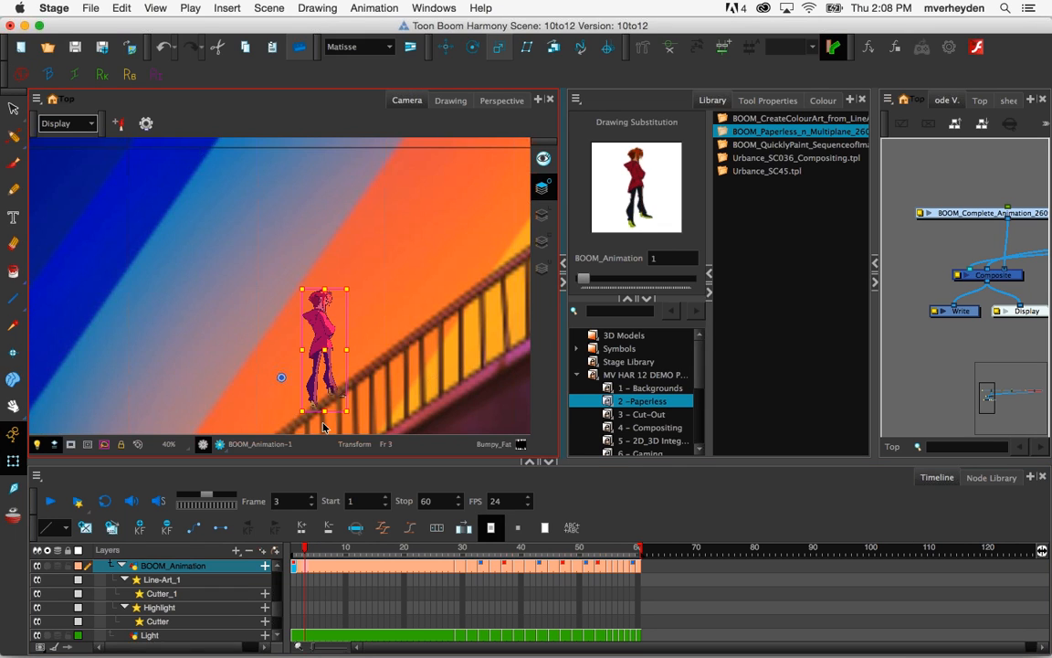
pyautogui.moveTo(337, 558); pyautogui.dragTo(510, 562)
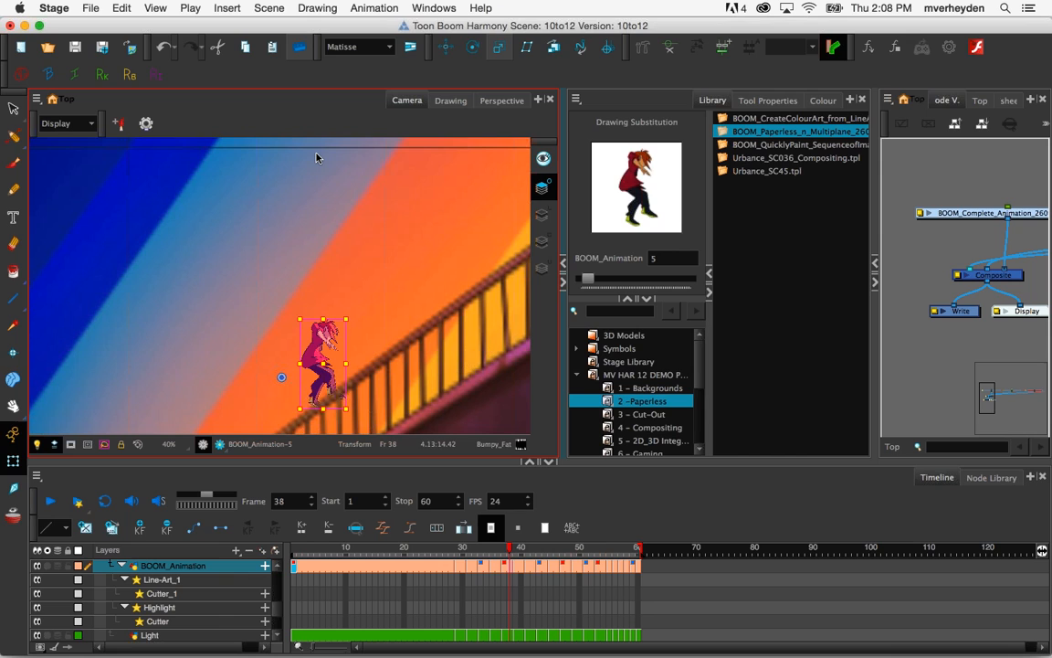
# Show the Flip toolbar and enable flipping for both key and breakdown drawings
pyautogui.rightClick(297, 80)
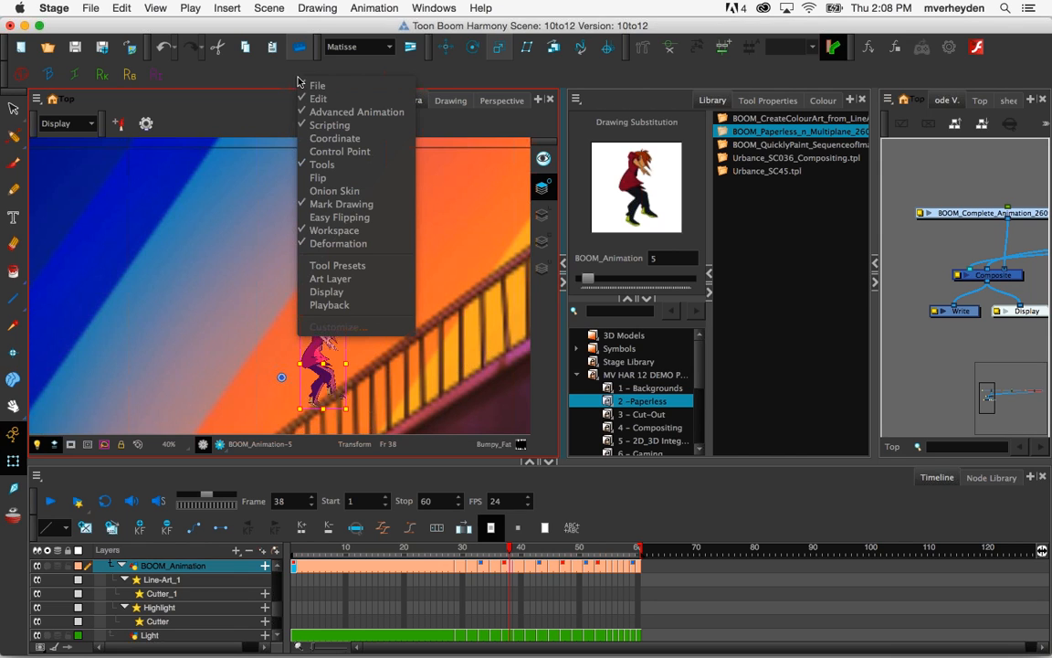
pyautogui.click(319, 179)
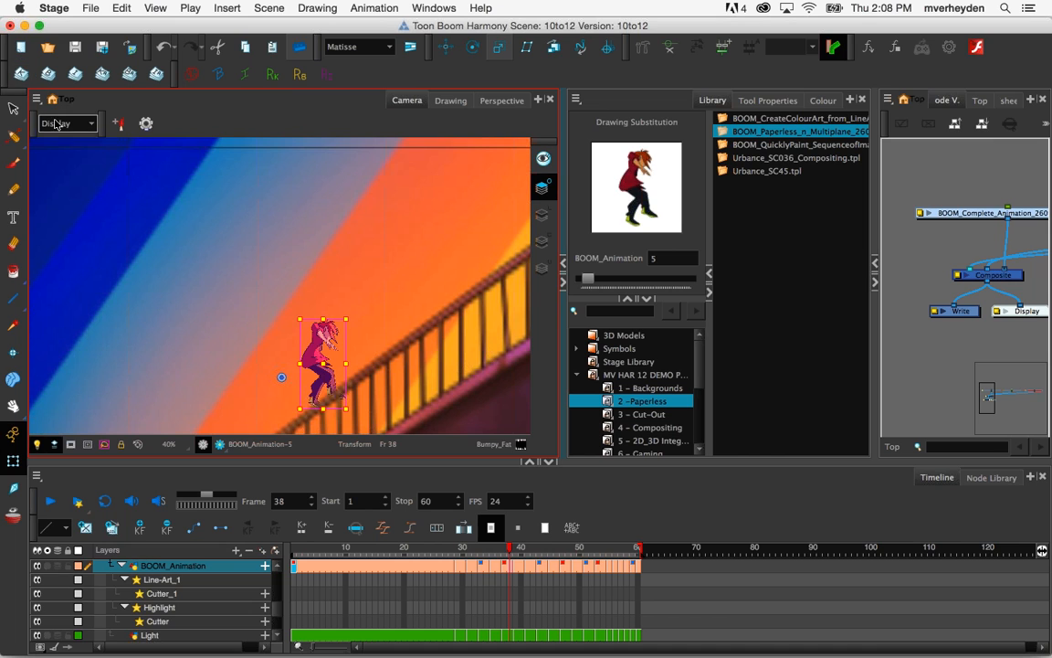
pyautogui.moveTo(512, 550)
pyautogui.mouseDown()
pyautogui.moveTo(605, 558)
pyautogui.moveTo(466, 557)
pyautogui.mouseUp()
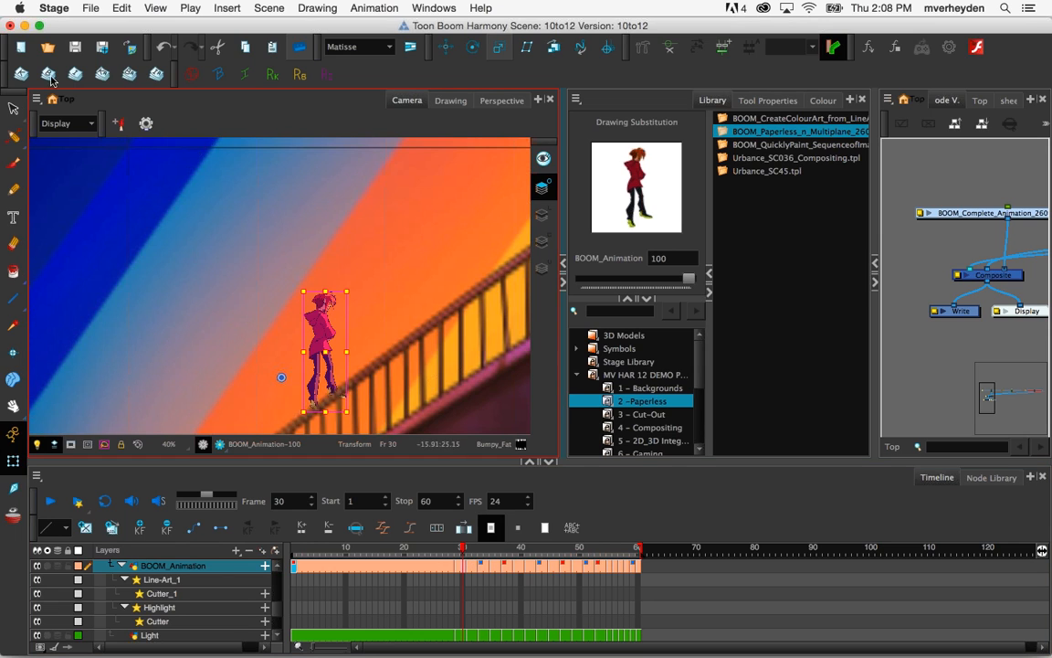
pyautogui.click(22, 77)
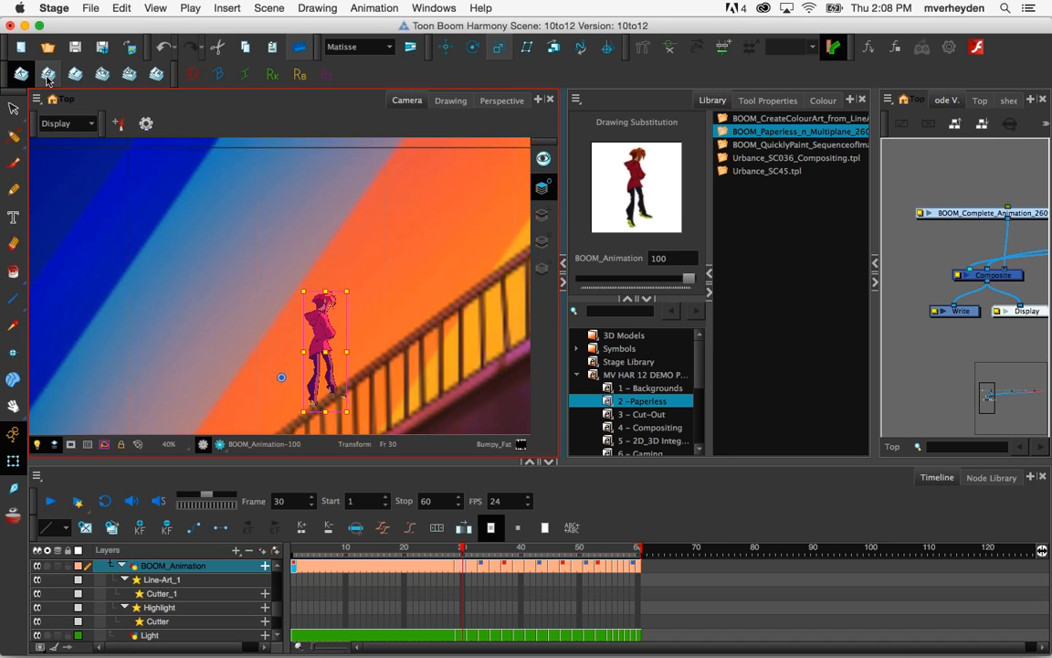
pyautogui.click(50, 81)
# Flip through the key and breakdown drawings of BOOM_Animation, starting from the beginning of the scene
pyautogui.click(403, 545)
pyautogui.hotkey('alt', 's')
pyautogui.hotkey('alt', 'a')
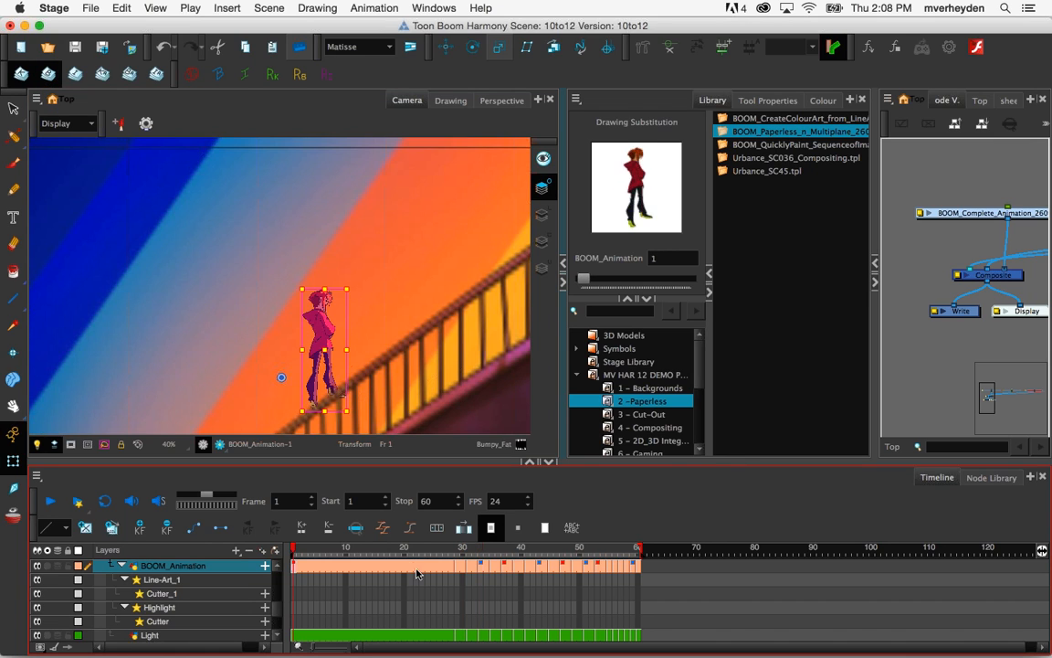
pyautogui.hotkey('alt', 's')
pyautogui.hotkey('alt', 's')
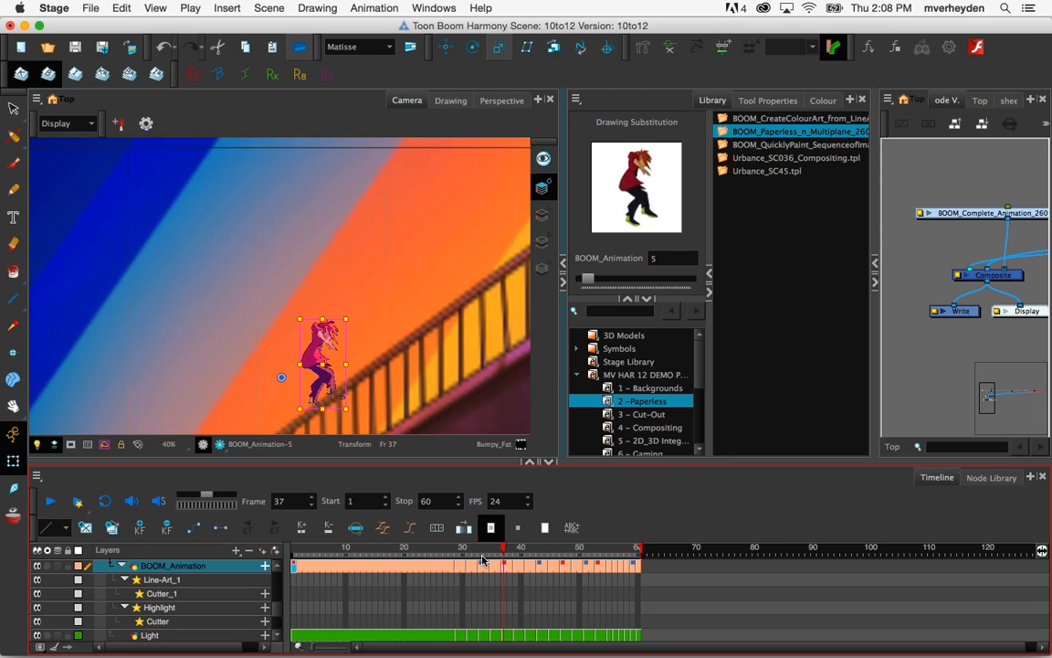
pyautogui.hotkey('alt', 's')
pyautogui.hotkey('alt', 's')
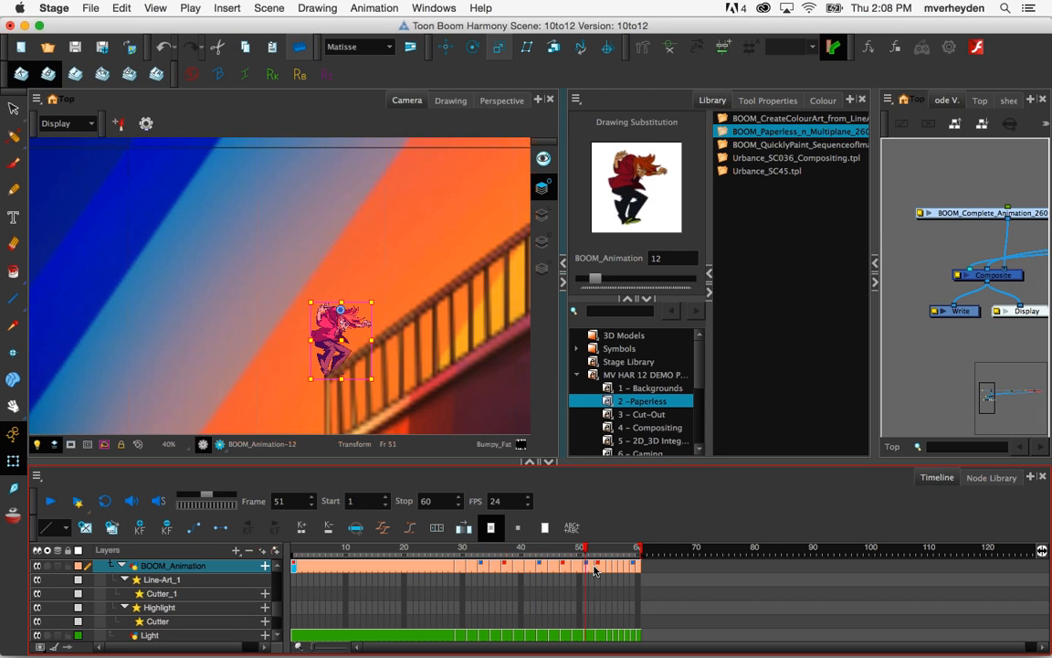
pyautogui.hotkey('alt', 's')
pyautogui.hotkey('alt', 's')
pyautogui.hotkey('alt', 'a')
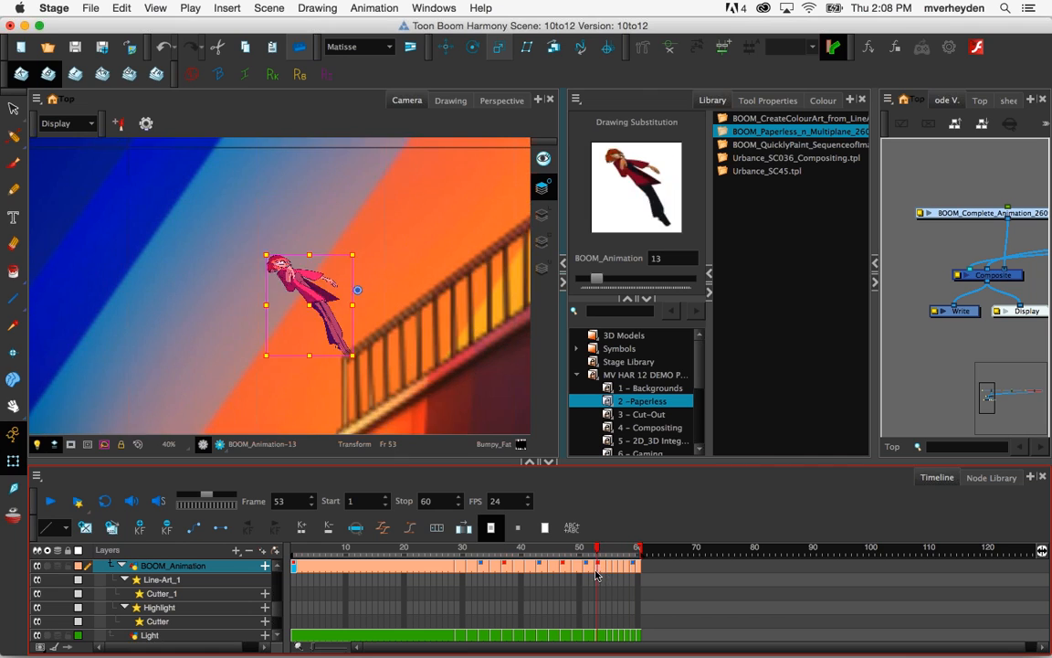
# Flip back and forth through only the key drawings of BOOM_Animation, and turn the flip filters off
pyautogui.hotkey('alt', 'a')
pyautogui.hotkey('alt', 'a')
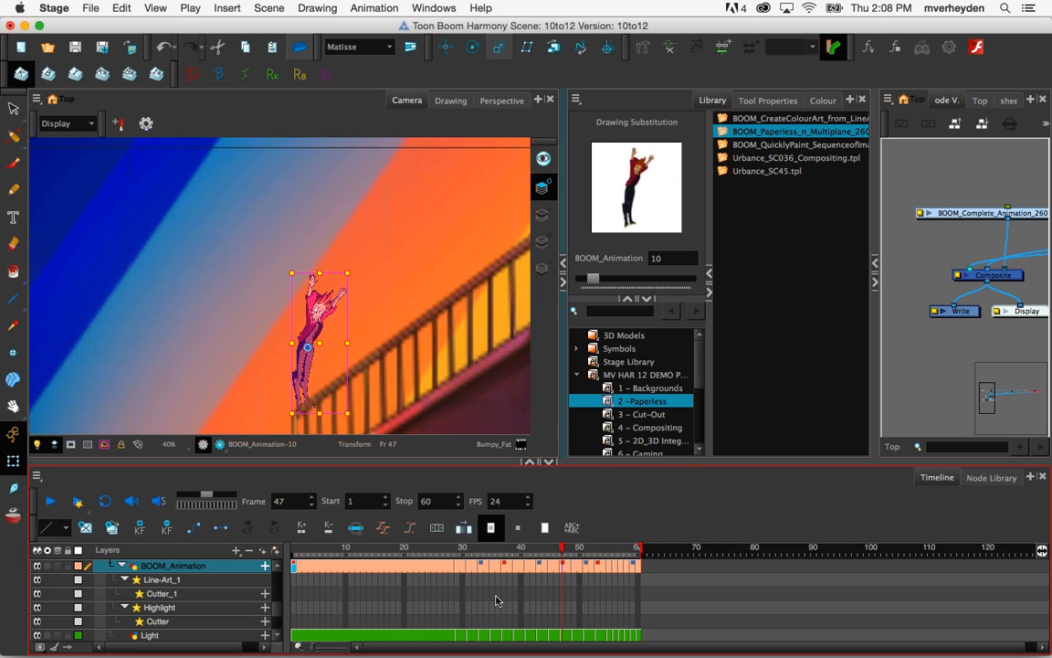
pyautogui.hotkey('alt', 'a')
pyautogui.hotkey('alt', 's')
pyautogui.hotkey('alt', 's')
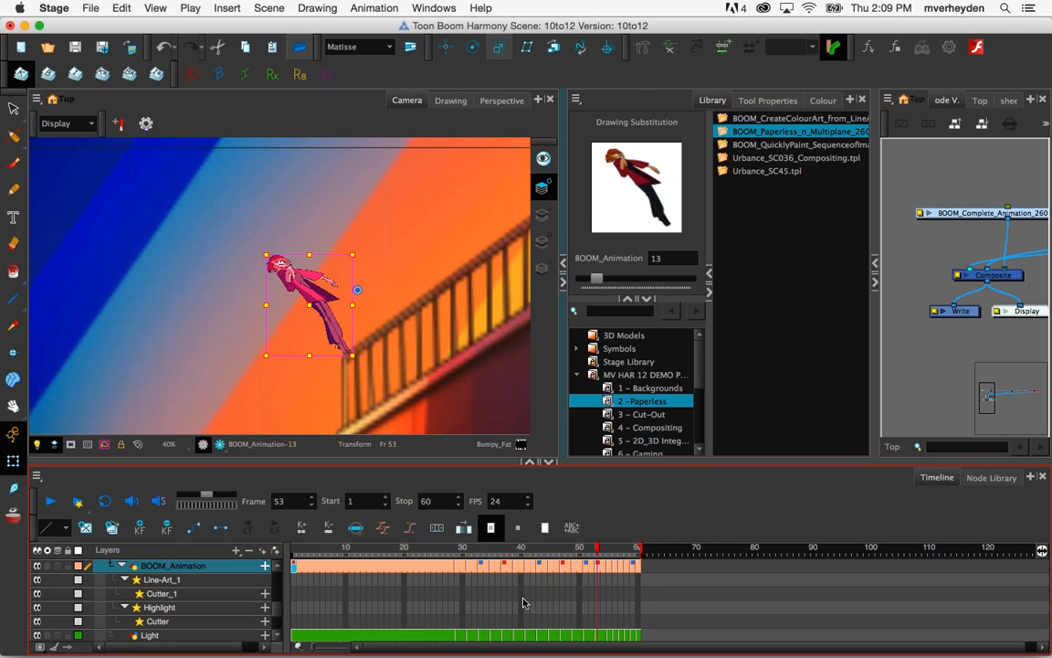
pyautogui.hotkey('alt', 's')
pyautogui.hotkey('alt', 'a')
pyautogui.hotkey('alt', 's')
pyautogui.hotkey('alt', 's')
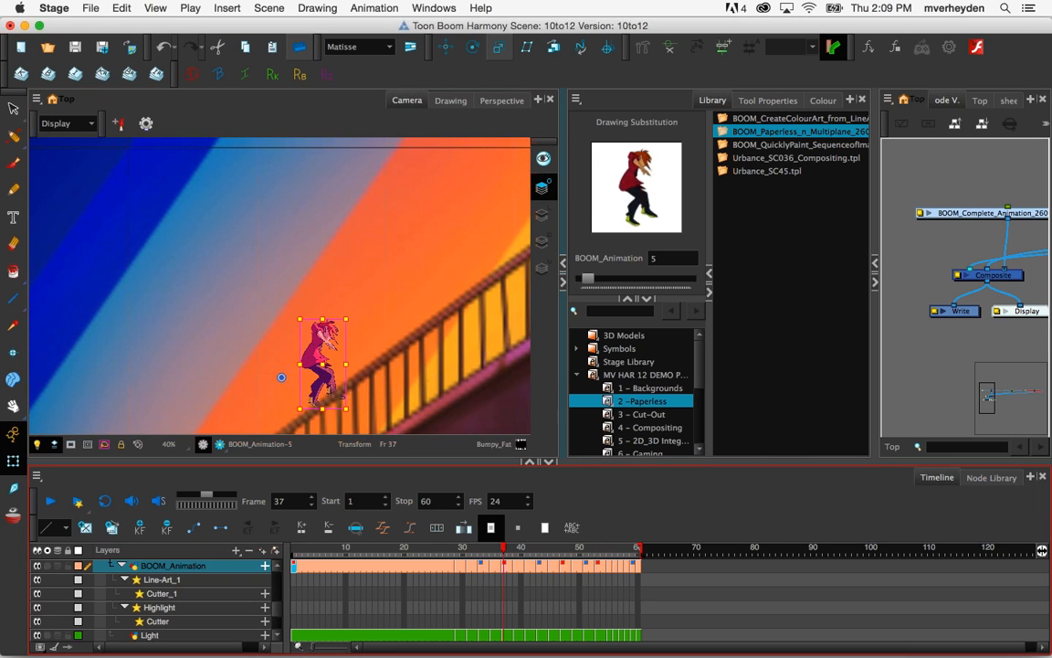
# Enlarge the Timeline area, check the BOOM_Animation drawing marks in the Xsheet, and return to the Node View
pyautogui.moveTo(499, 457); pyautogui.dragTo(500, 429)
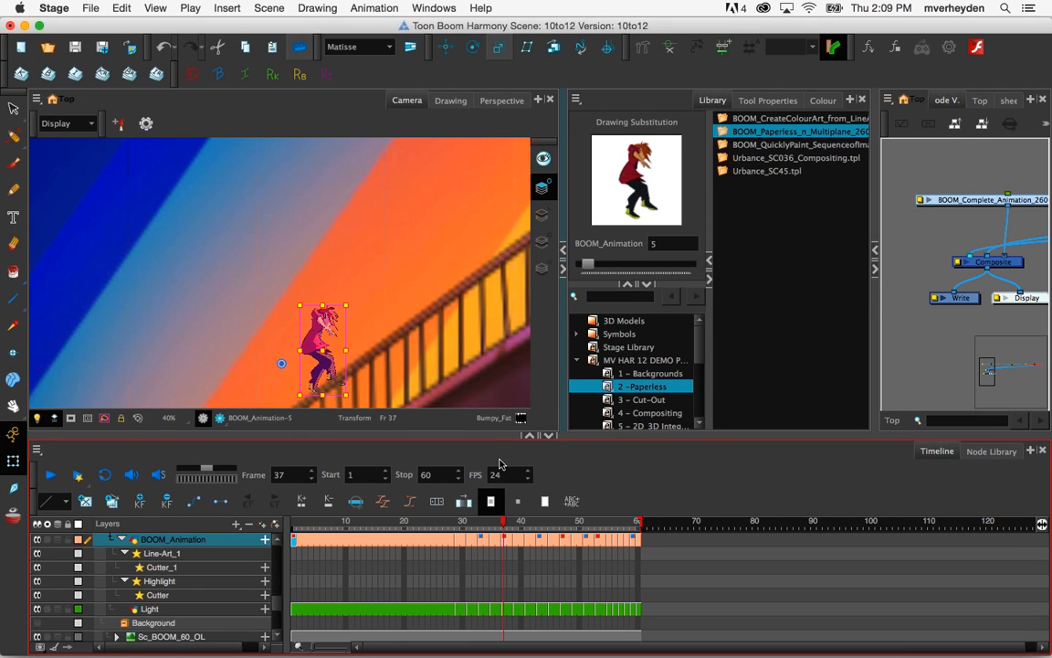
pyautogui.click(1008, 99)
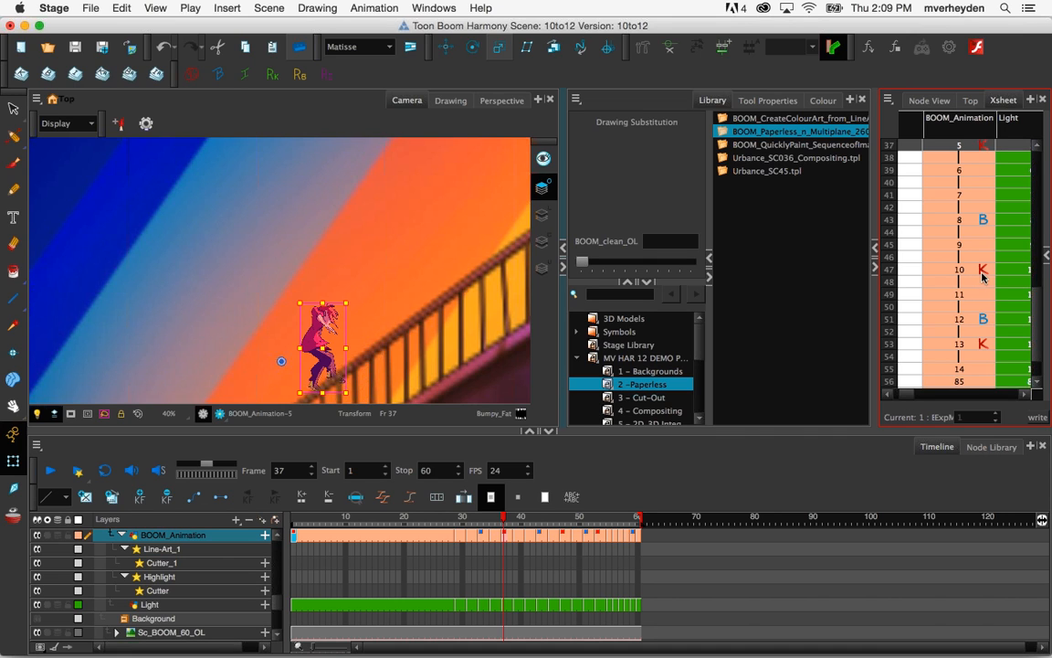
pyautogui.click(930, 99)
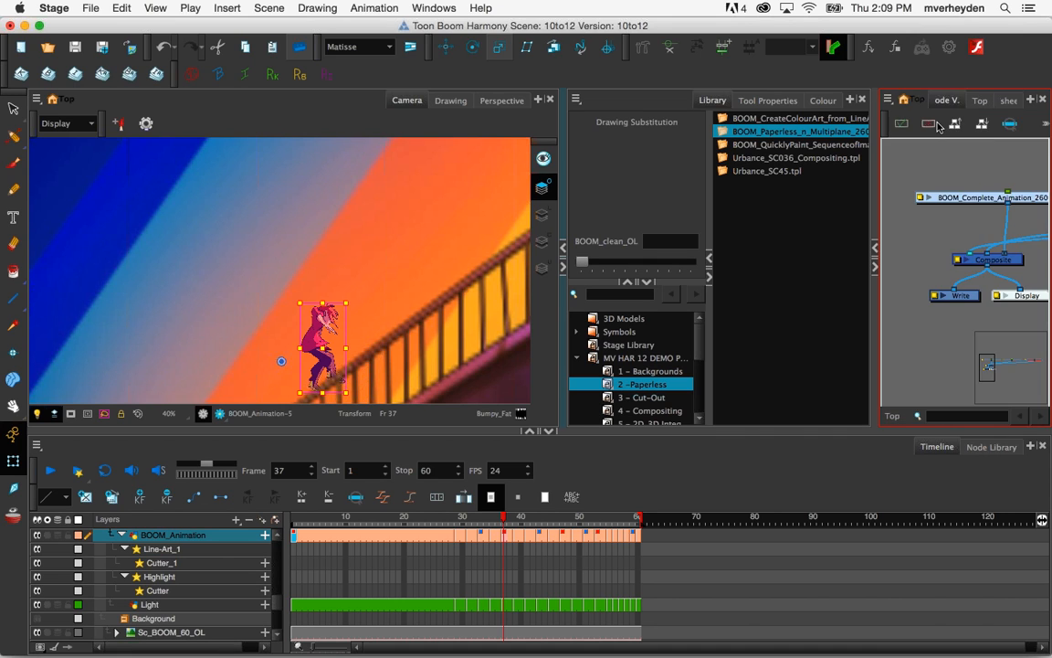
# Change the BOOM_Animation layer's colour to a stronger orange and centre the Node View on its node
pyautogui.click(386, 539)
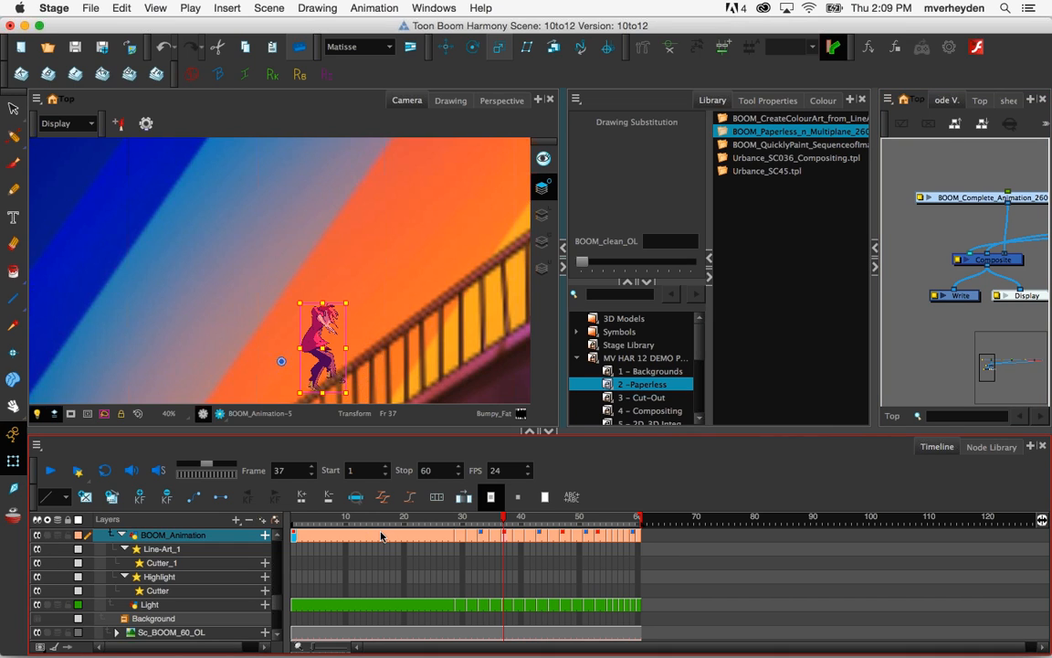
pyautogui.click(386, 539)
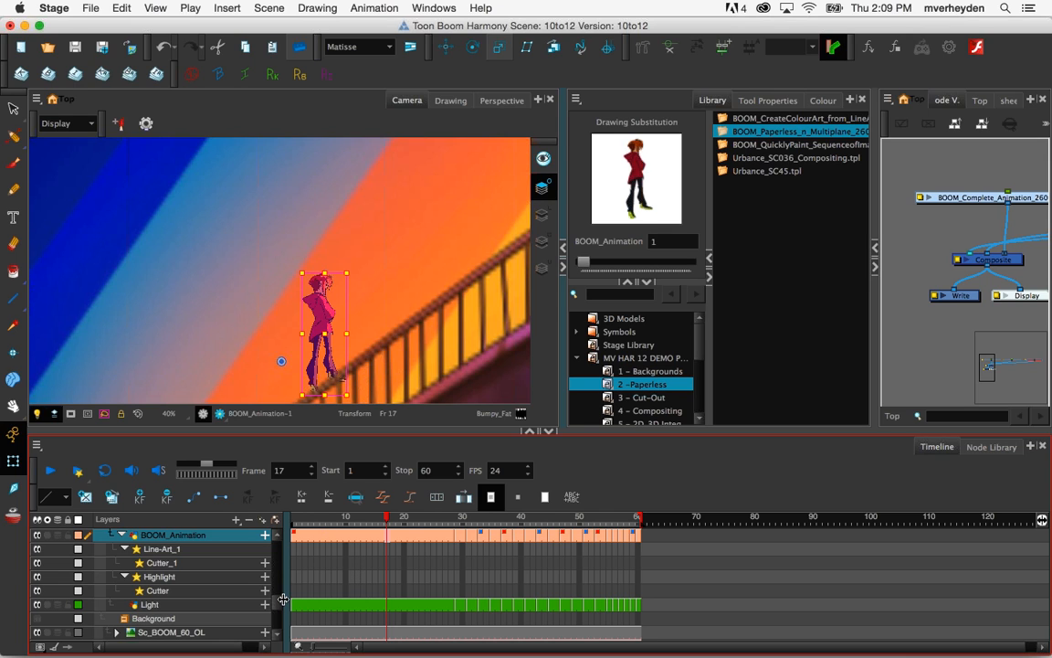
pyautogui.scroll(3, 278, 608)
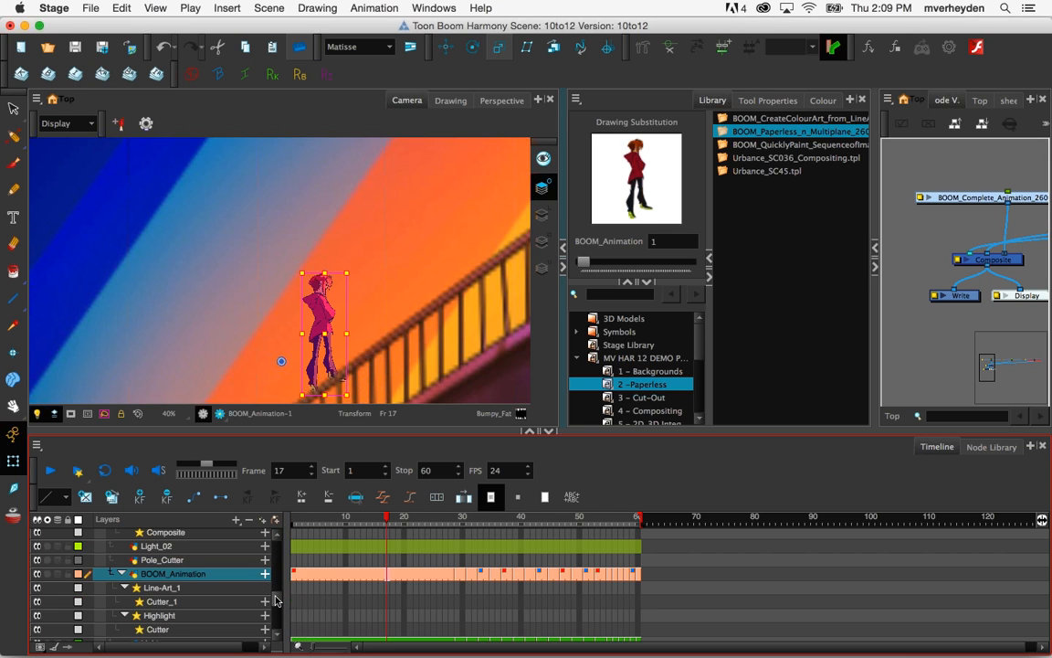
pyautogui.scroll(-3, 275, 603)
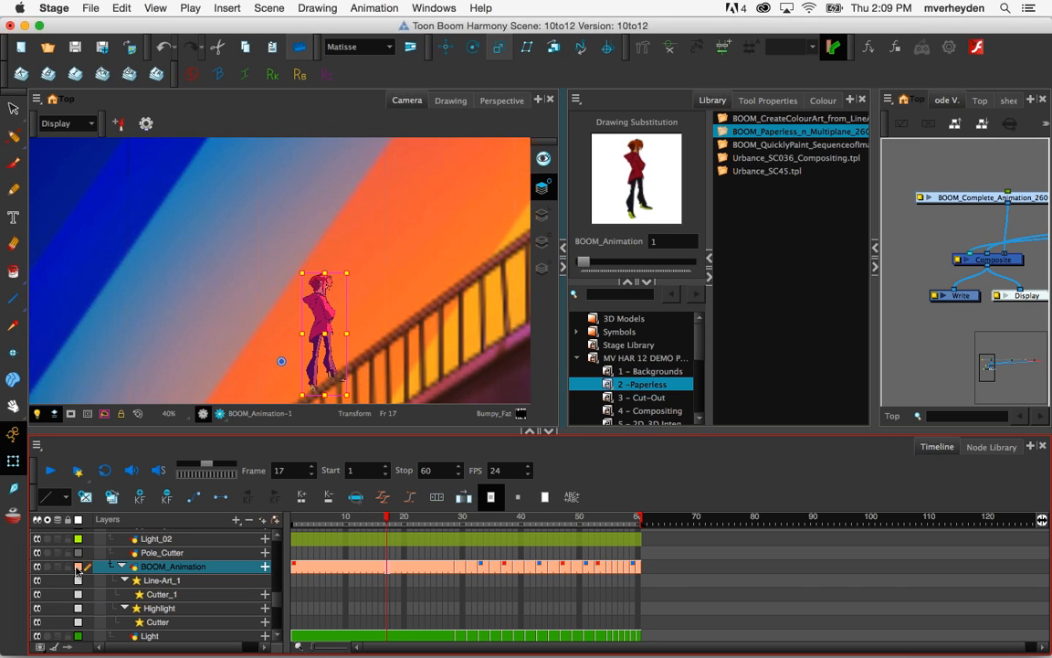
pyautogui.click(77, 568)
pyautogui.click(301, 360)
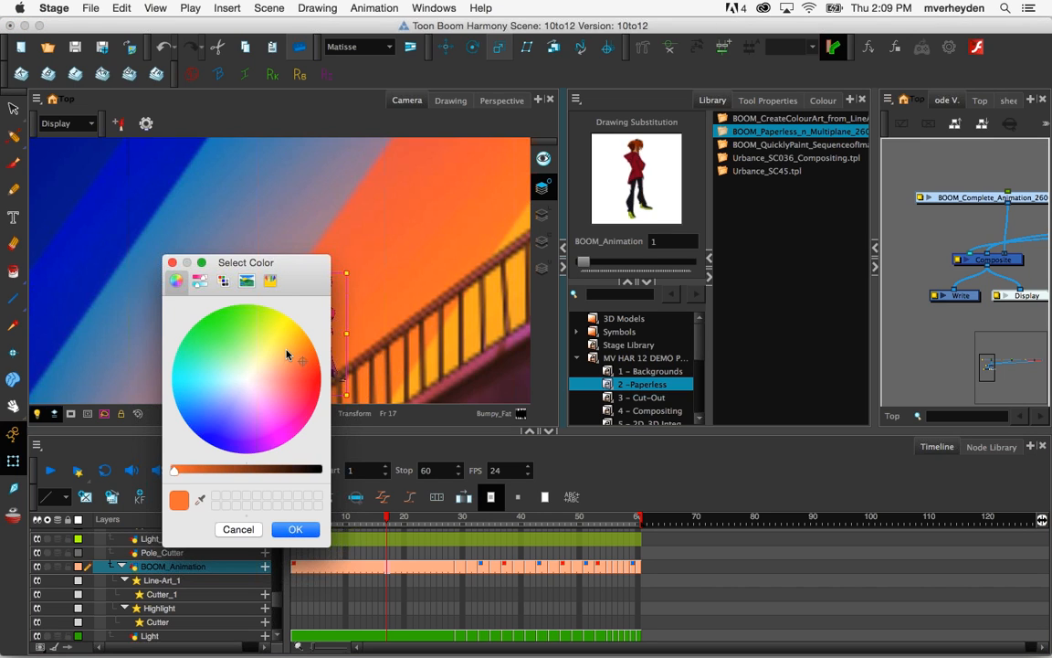
pyautogui.click(295, 529)
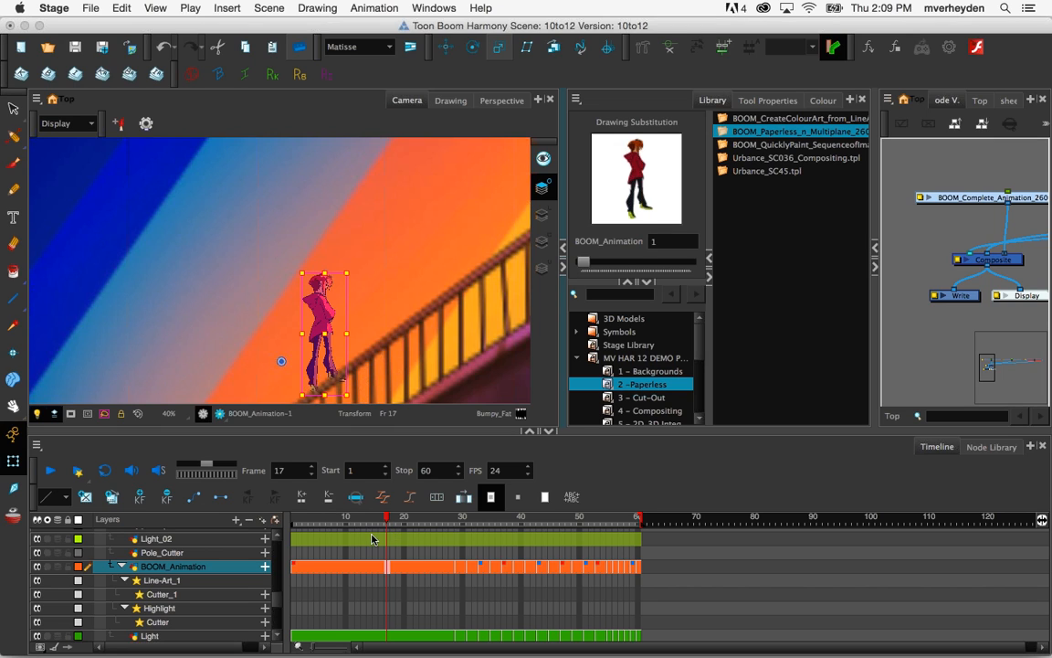
pyautogui.doubleClick(178, 567)
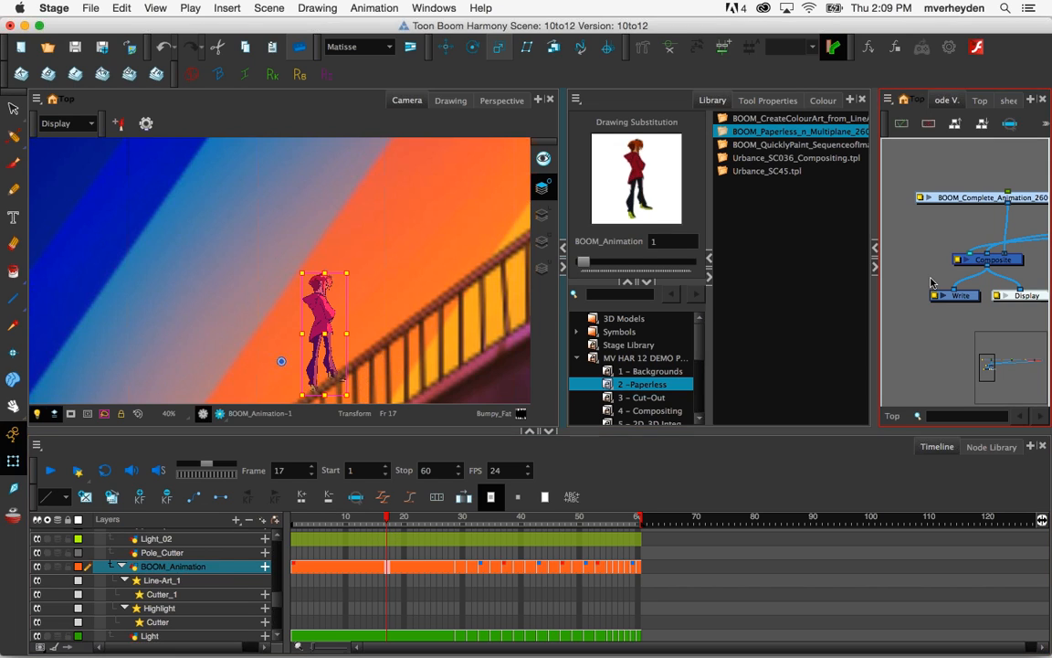
pyautogui.press('o')
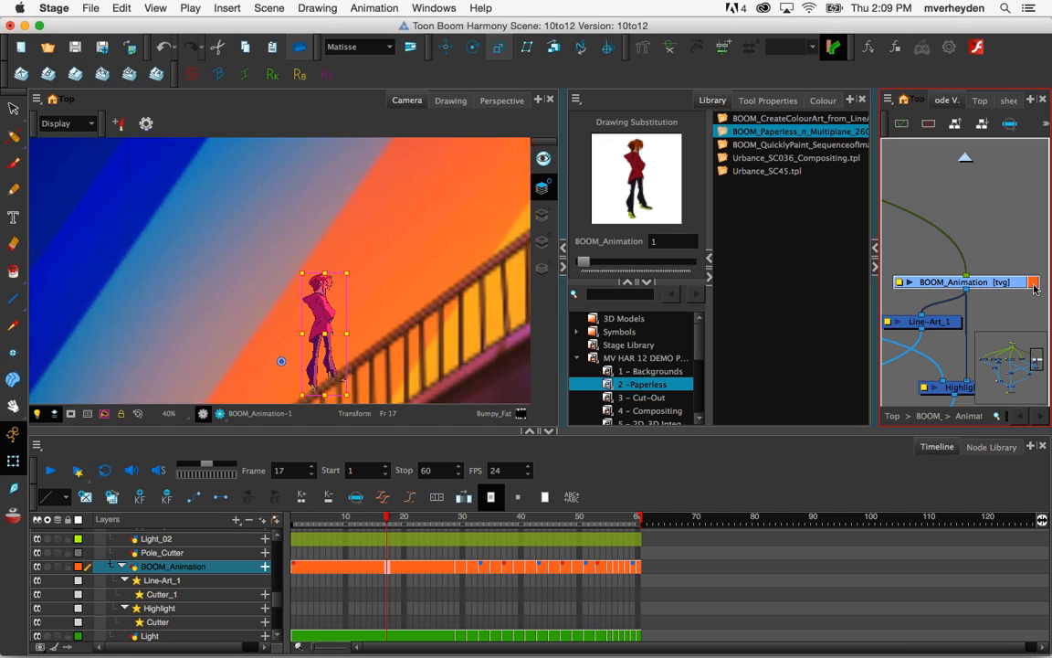
# Create a scene marker on the Timeline ruler spanning about frames 19 to 31
pyautogui.click(400, 527)
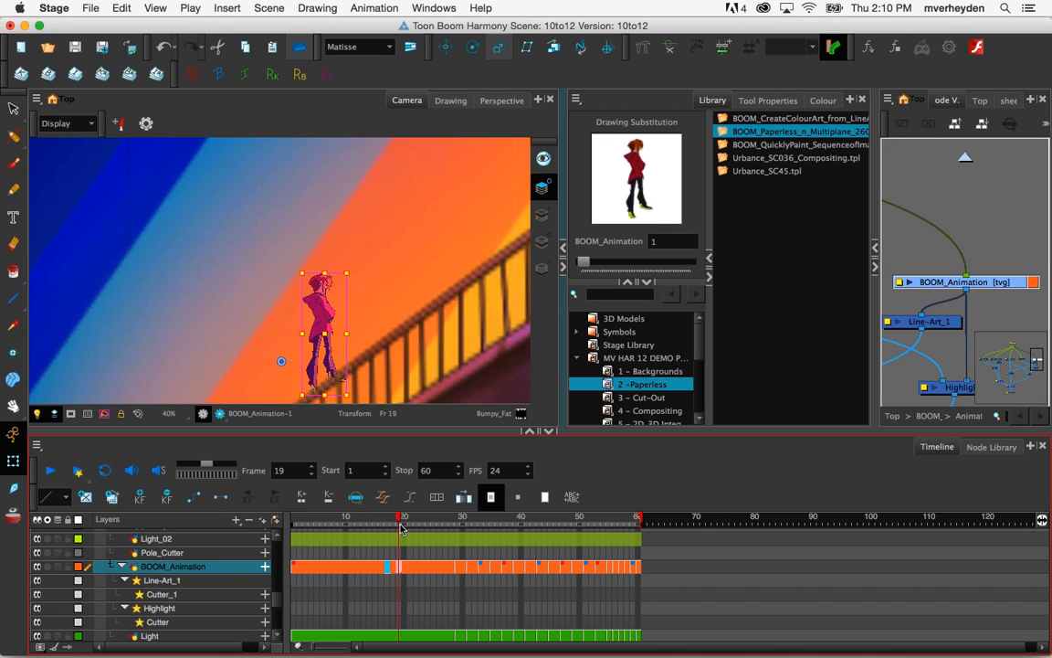
pyautogui.moveTo(403, 526); pyautogui.dragTo(475, 528)
pyautogui.rightClick(423, 528)
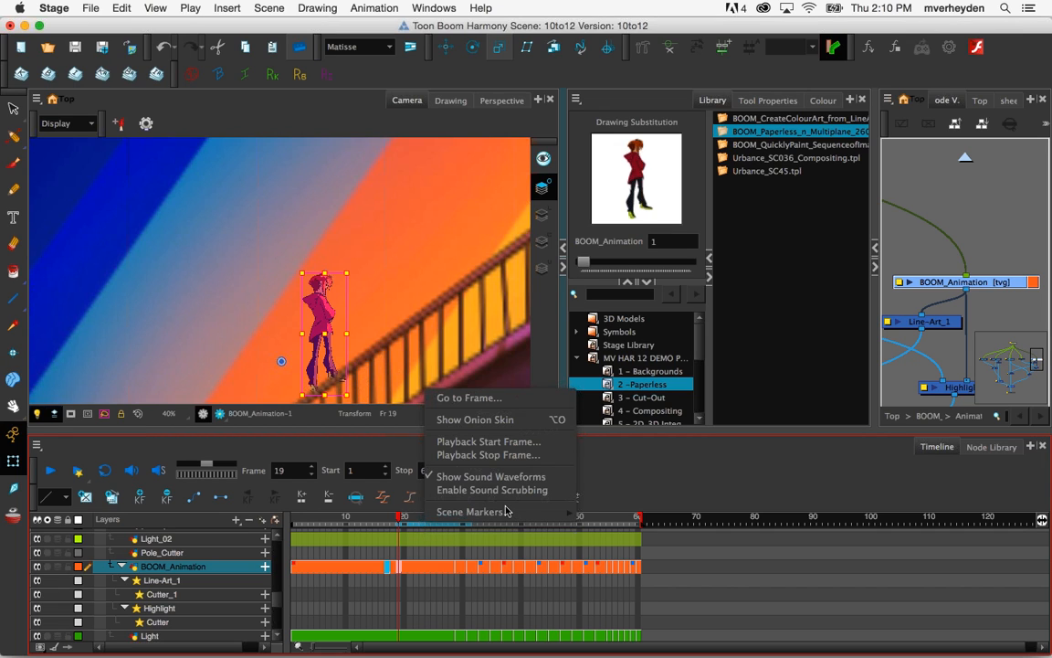
pyautogui.moveTo(505, 512)
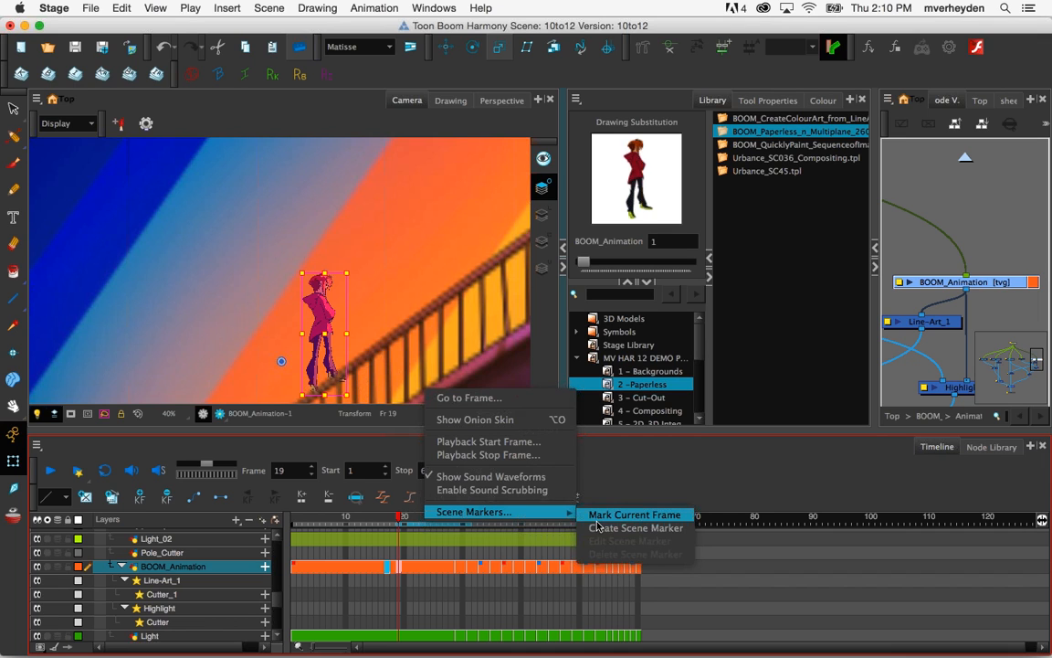
pyautogui.click(599, 528)
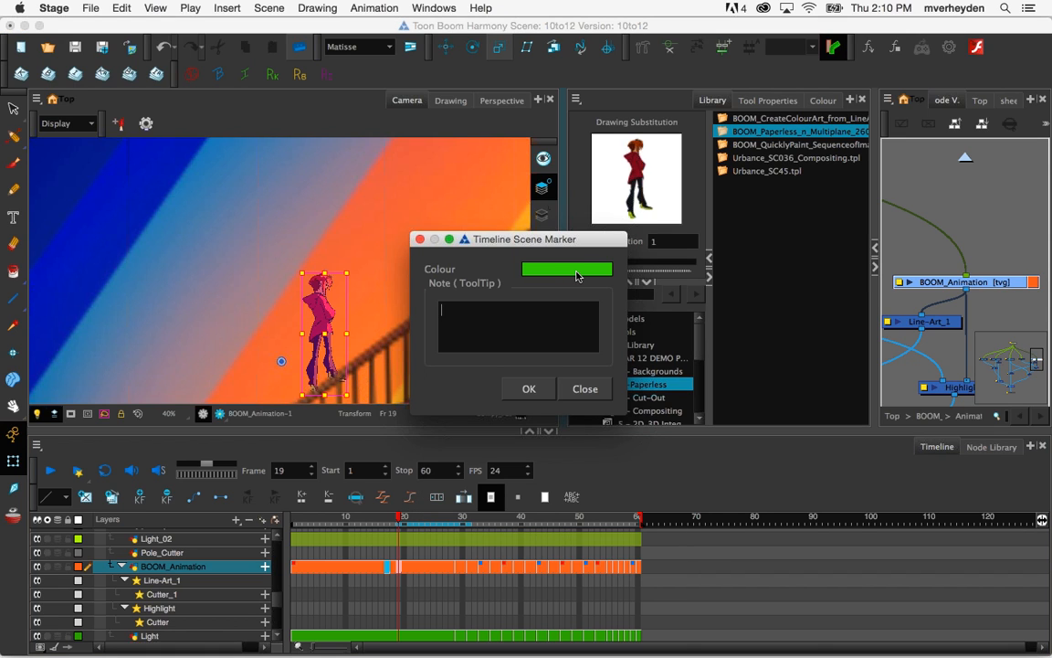
# Give the scene marker a magenta colour (RGB 213, 21, 219) and the note "walkcycle", and check its tooltip
pyautogui.click(577, 276)
pyautogui.click(539, 207)
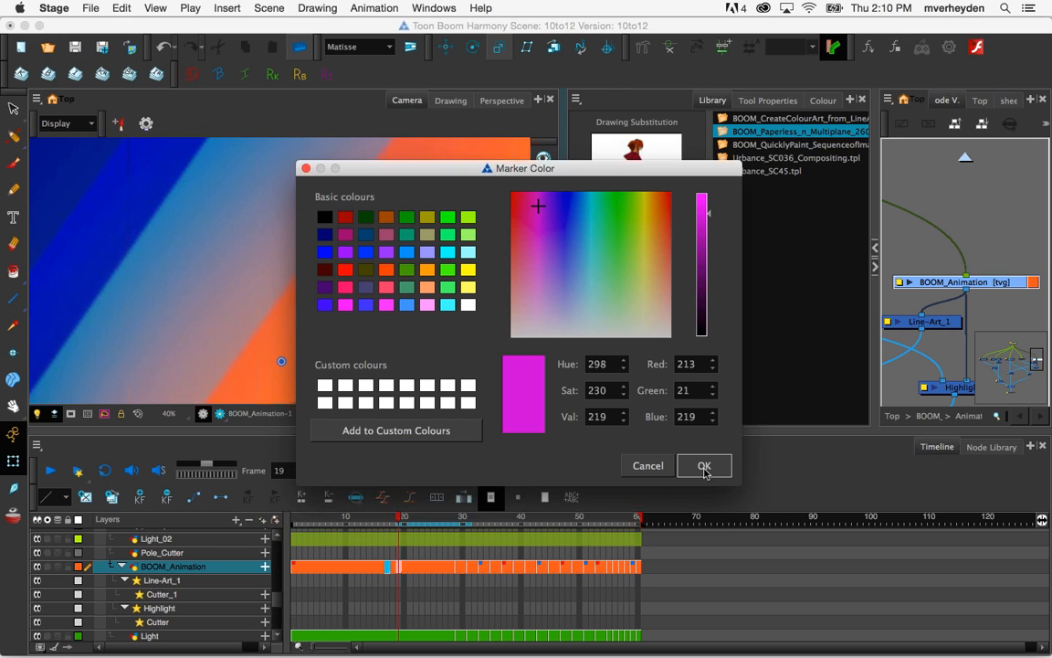
pyautogui.click(705, 467)
pyautogui.write('walk')
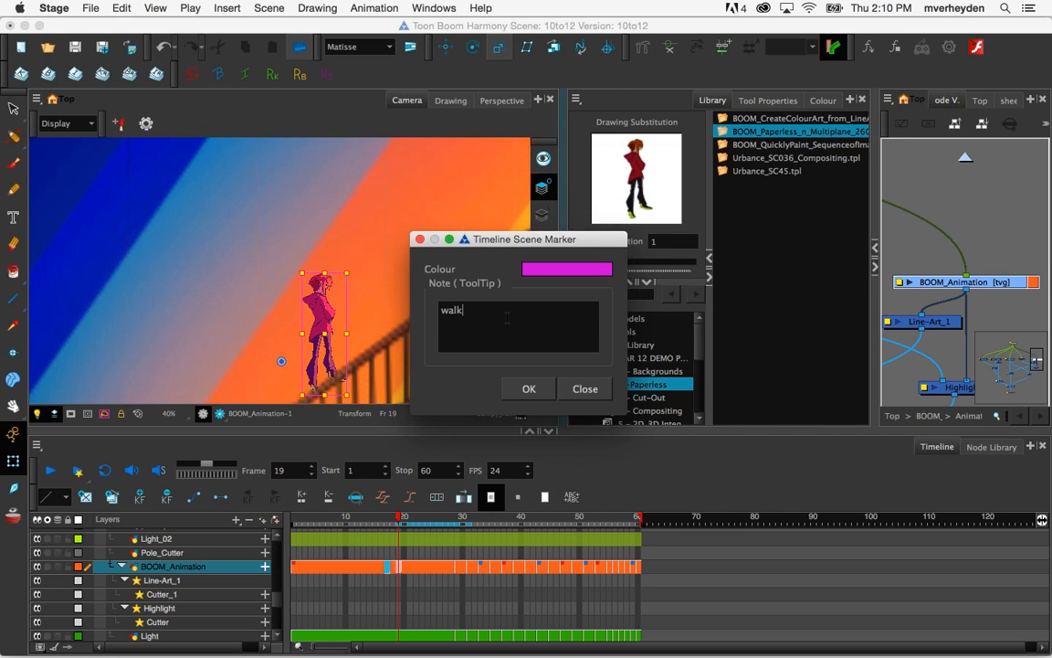
pyautogui.write('cycle')
pyautogui.click(529, 388)
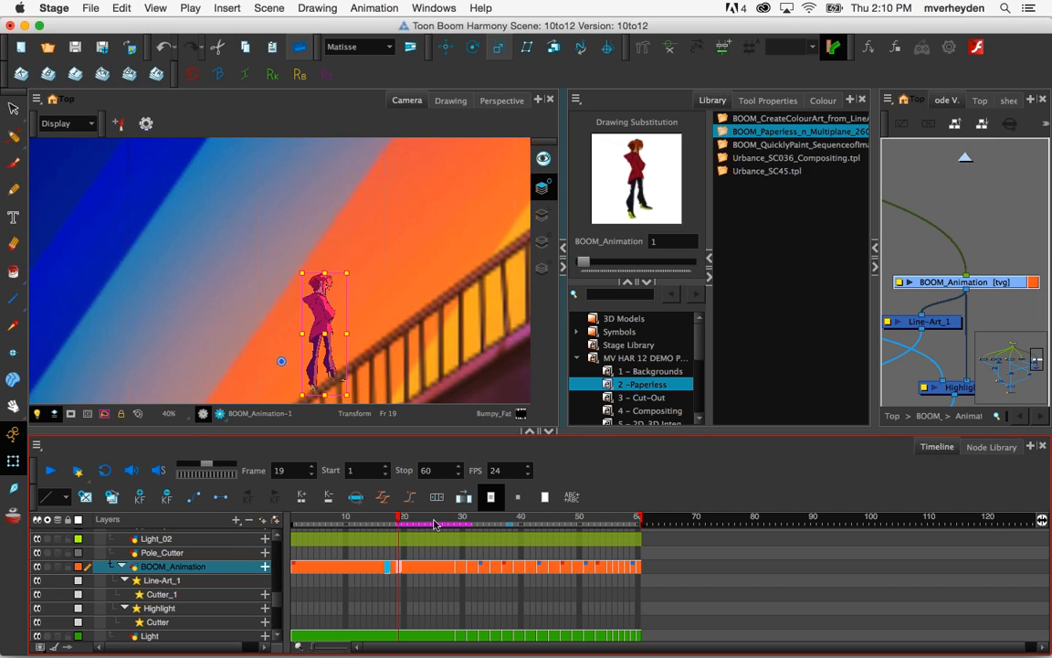
pyautogui.moveTo(458, 525)
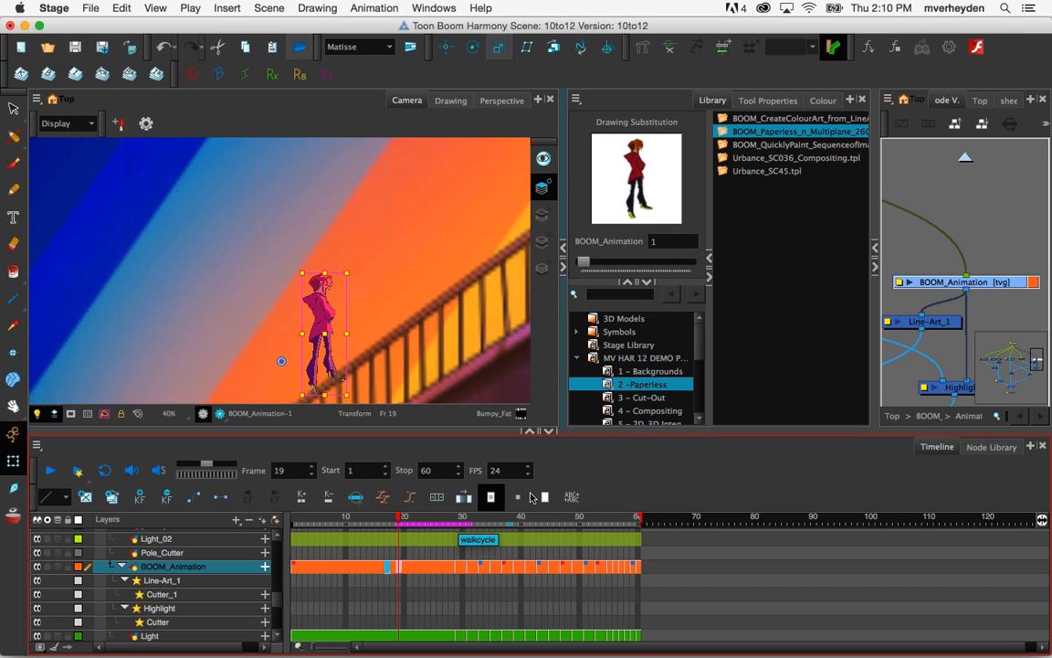
# At frame 9 of BOOM_Animation, substitute another drawing and bring the cell back to drawing 1
pyautogui.click(342, 580)
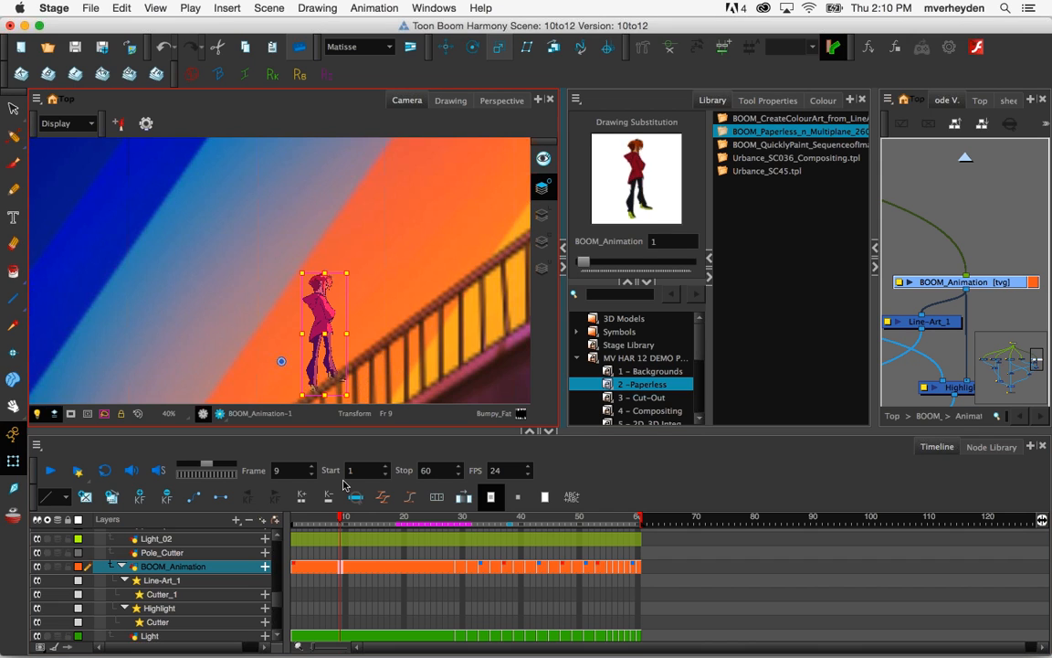
pyautogui.moveTo(583, 263); pyautogui.dragTo(525, 240)
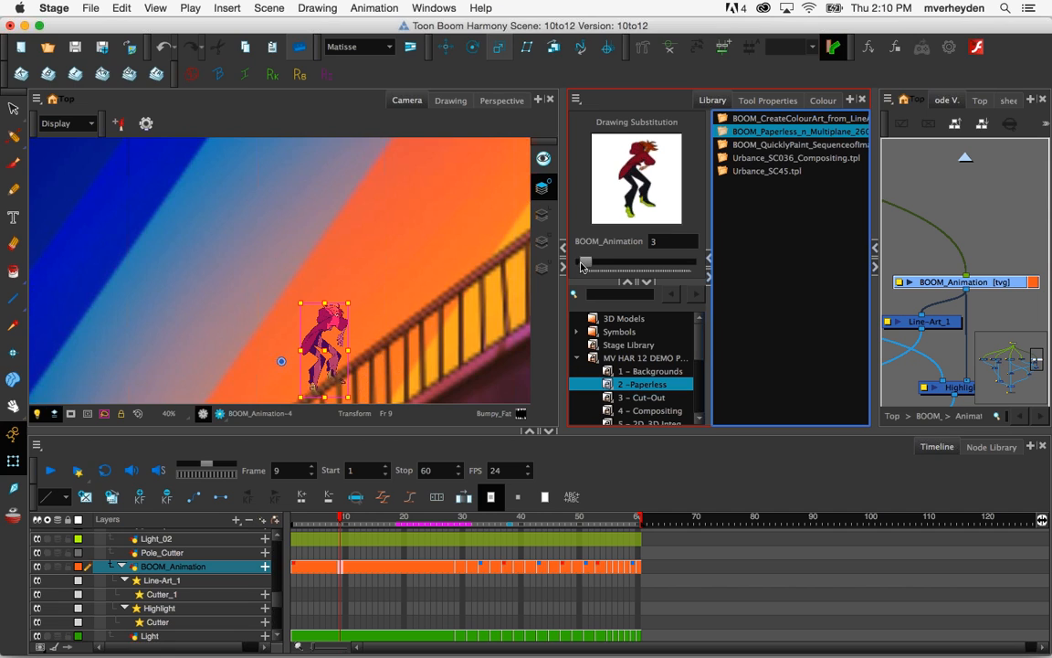
pyautogui.press(',')
pyautogui.press(',')
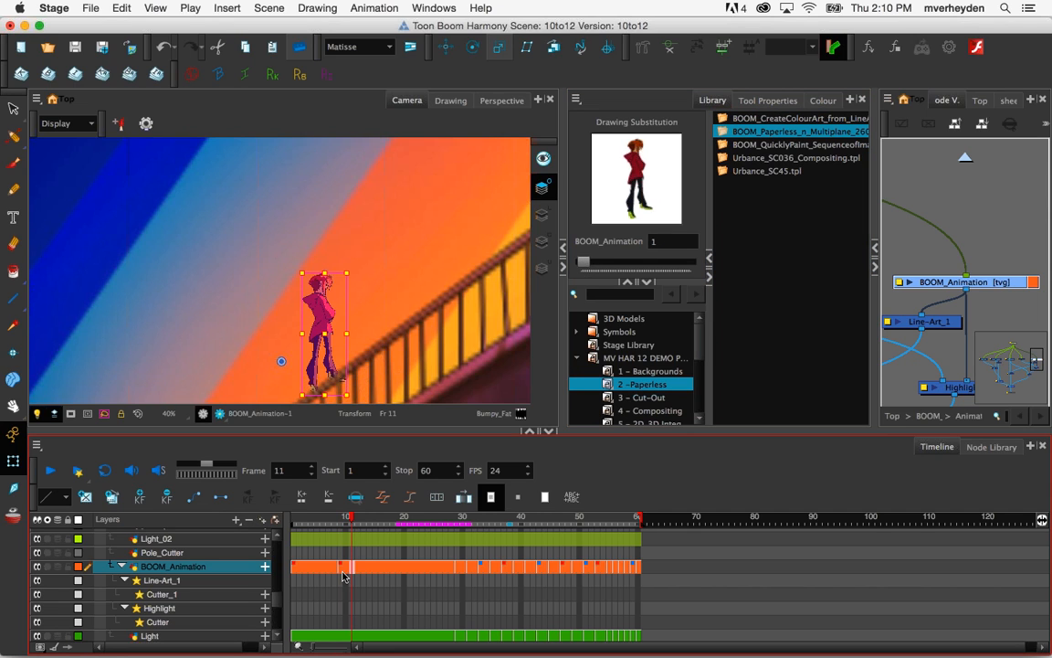
# Compare the BOOM_Animation drawings and their marks at frames 1, 9 and 11 in the Timeline
pyautogui.click(340, 568)
pyautogui.click(294, 568)
pyautogui.click(340, 568)
pyautogui.hotkey('shift', ',')
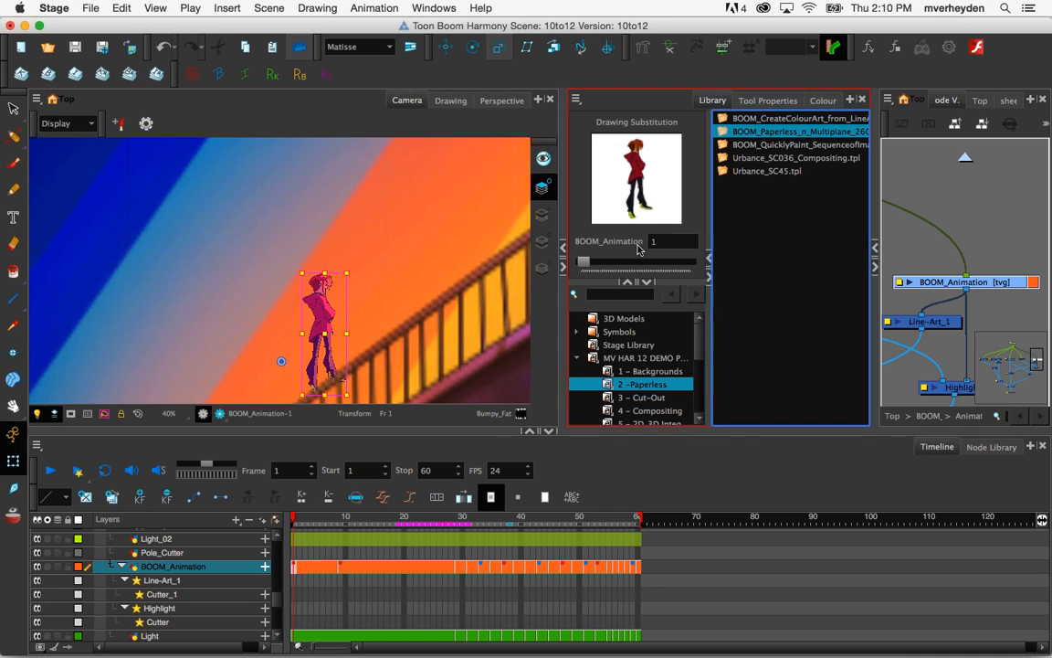
pyautogui.click(341, 567)
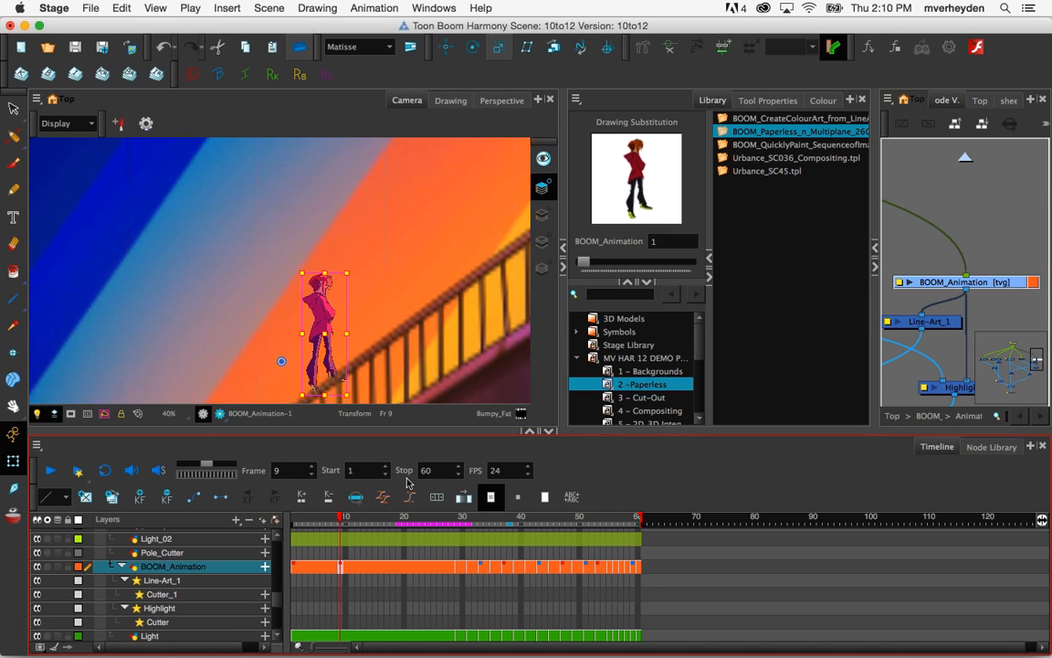
pyautogui.click(352, 564)
pyautogui.click(293, 567)
pyautogui.click(342, 568)
# Substitute drawing 4 at frame 15 and drawing 11 at frame 9 of BOOM_Animation, comparing the marks at frames 1 and 9
pyautogui.click(375, 569)
pyautogui.moveTo(583, 263); pyautogui.dragTo(588, 263)
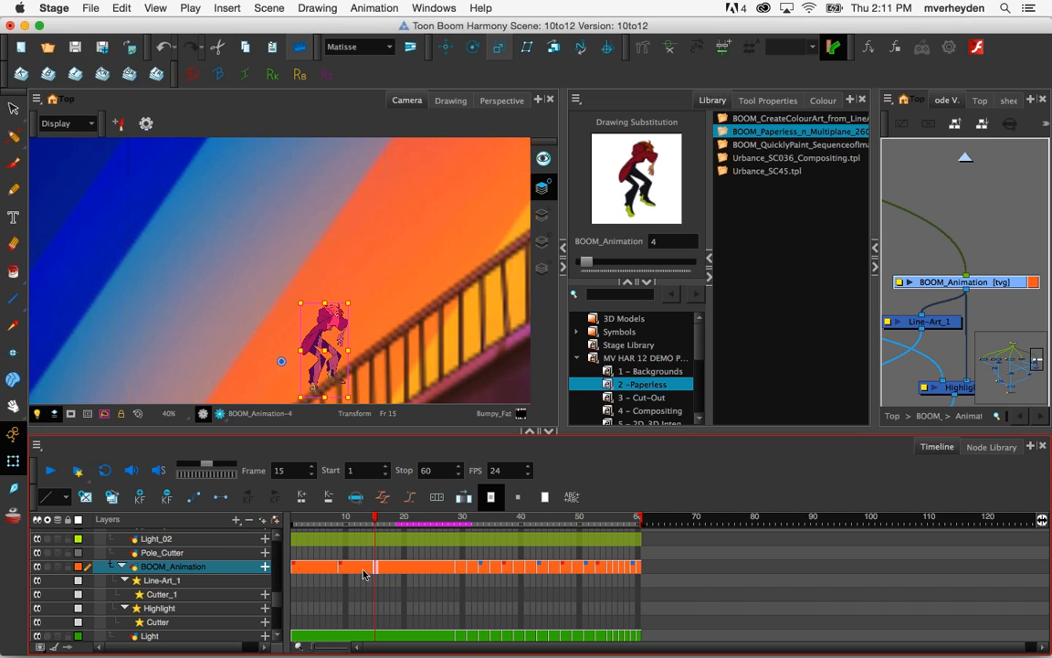
pyautogui.click(342, 569)
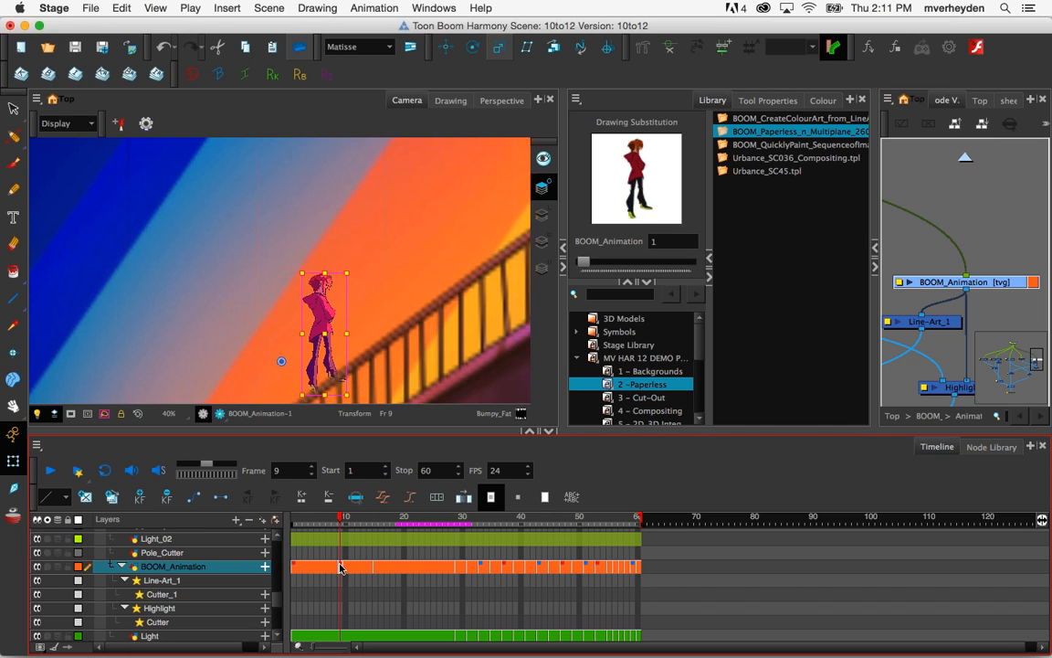
pyautogui.click(340, 567)
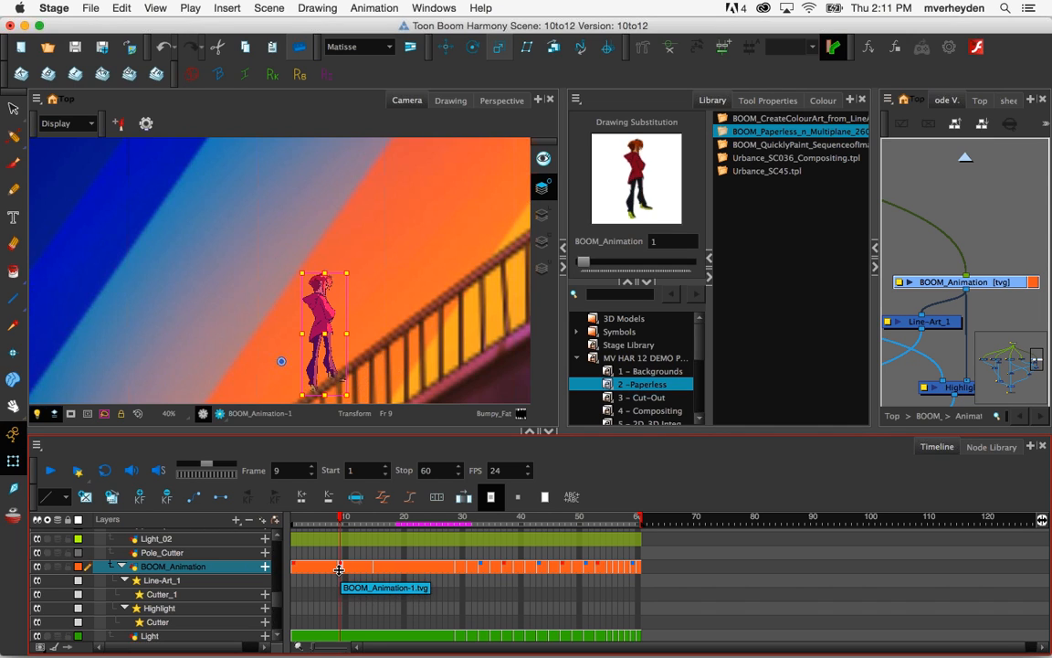
pyautogui.moveTo(585, 262); pyautogui.dragTo(594, 265)
pyautogui.click(340, 569)
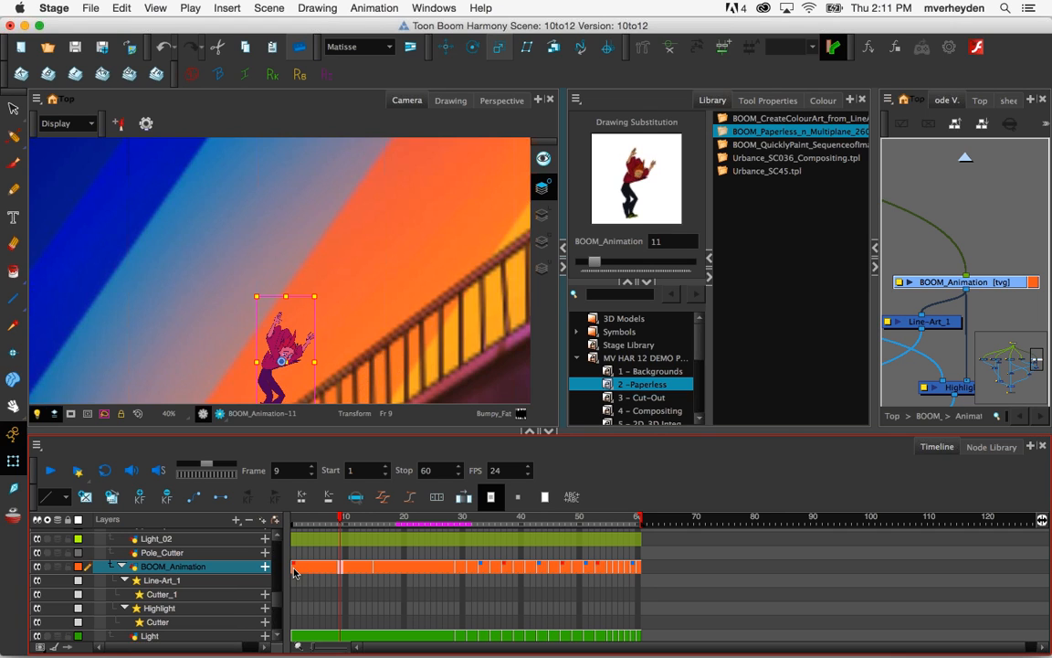
pyautogui.click(295, 571)
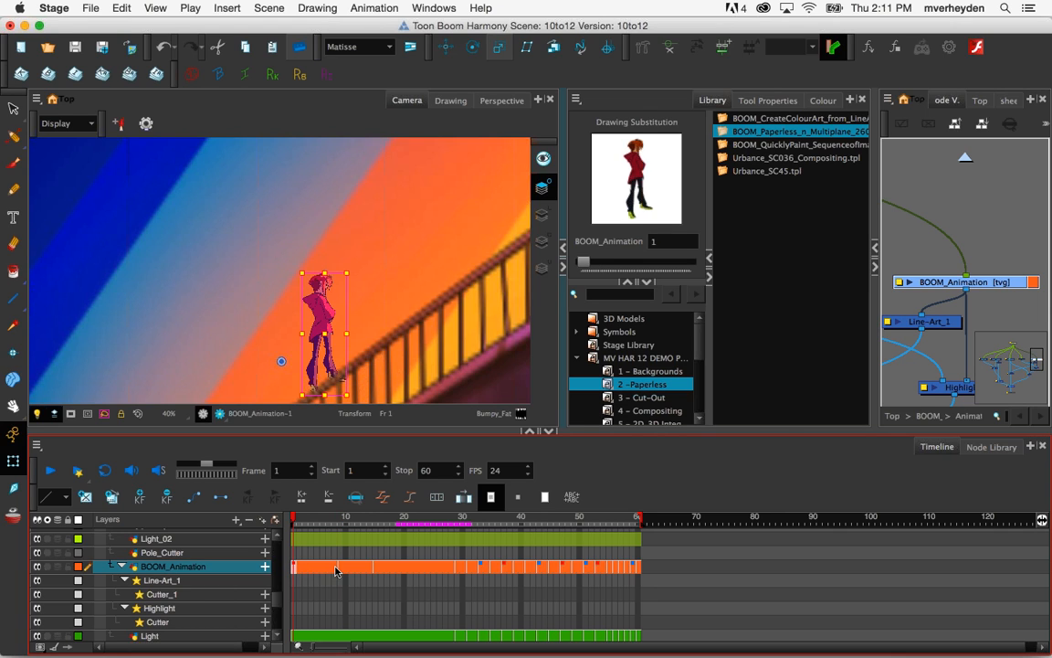
pyautogui.click(341, 568)
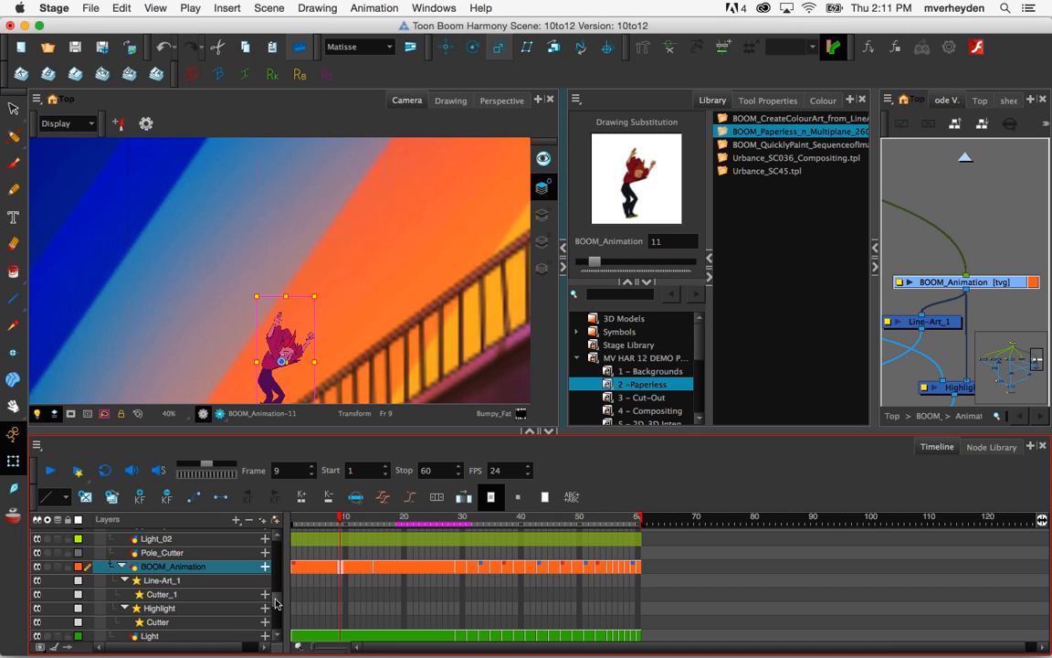
# Collapse the upper Animation group and the BOOM_CreateColourArt_from_LineArt group in the Timeline layer list
pyautogui.scroll(-1, 277, 603)
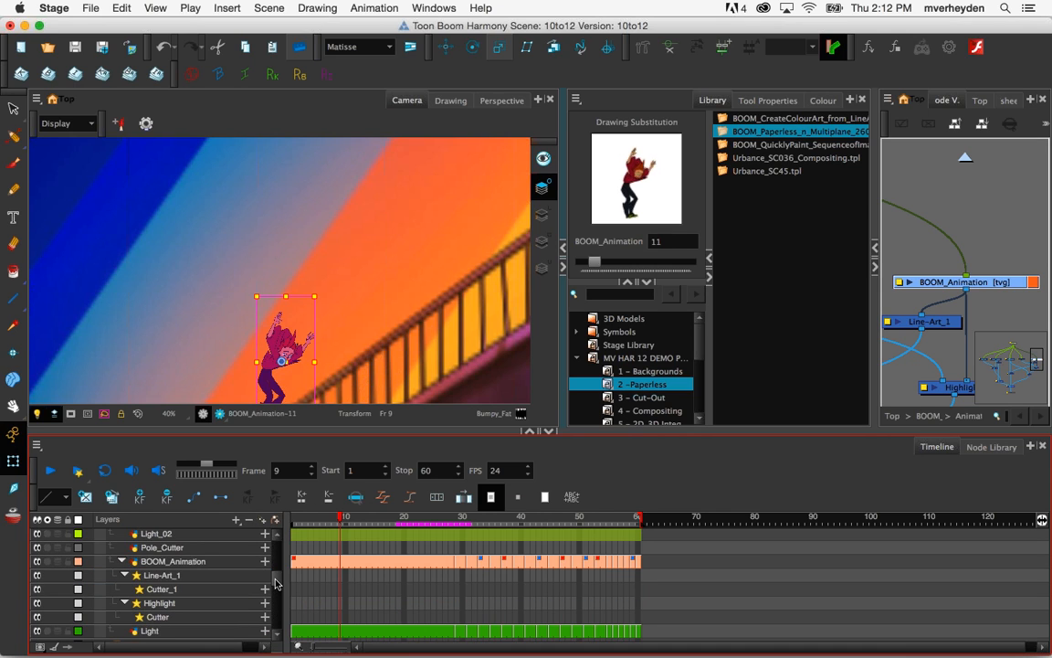
pyautogui.scroll(3, 276, 583)
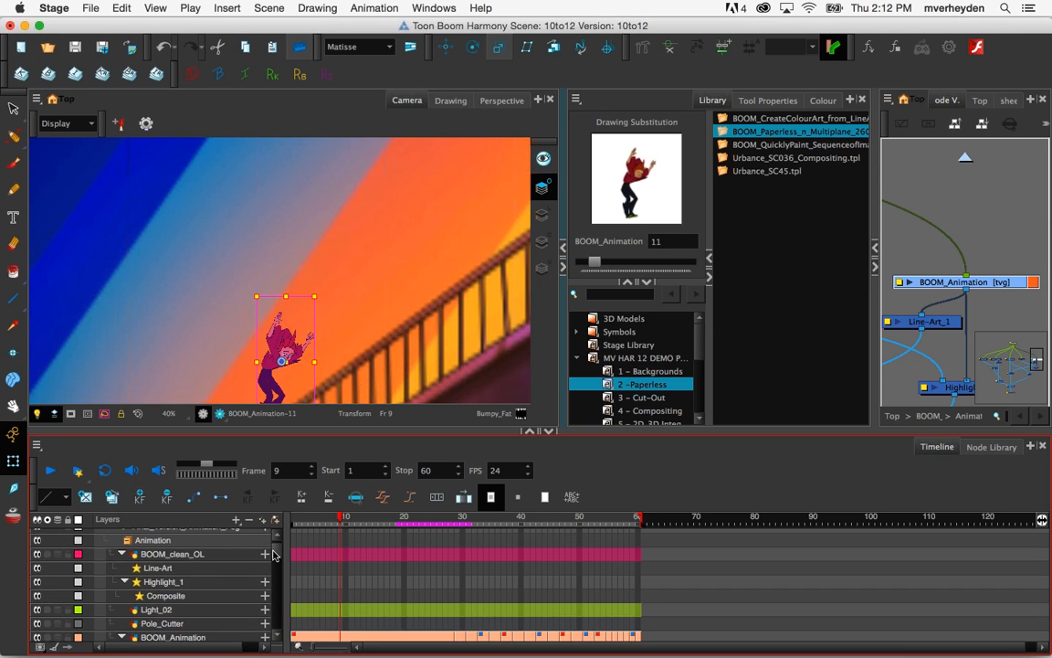
pyautogui.scroll(2, 273, 554)
pyautogui.moveTo(277, 559)
pyautogui.mouseDown()
pyautogui.moveTo(277, 572)
pyautogui.moveTo(275, 545)
pyautogui.mouseUp()
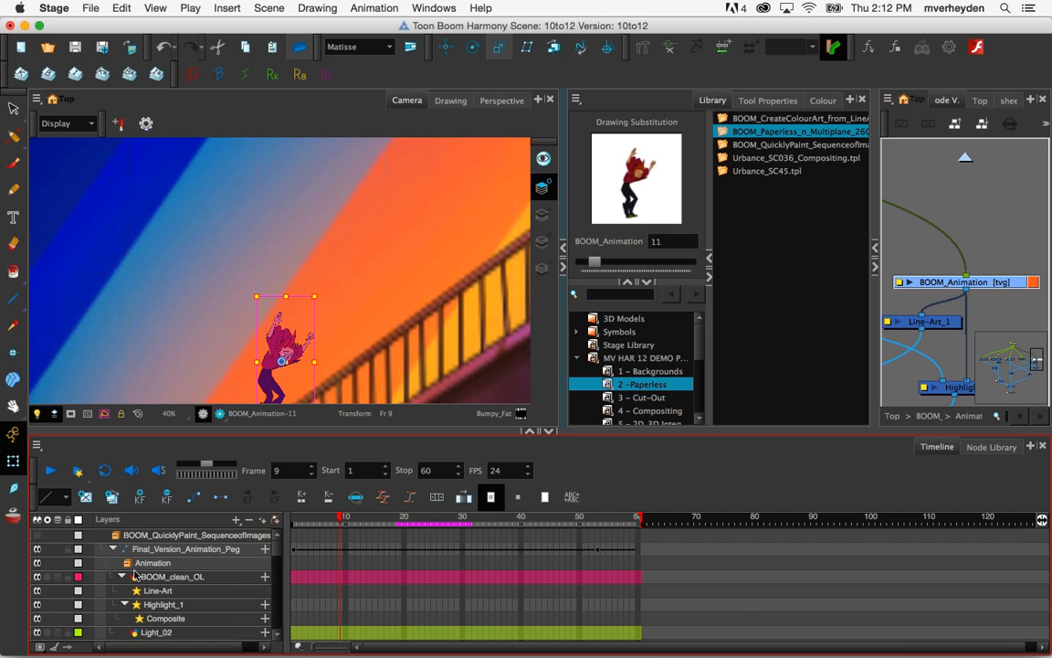
pyautogui.click(127, 564)
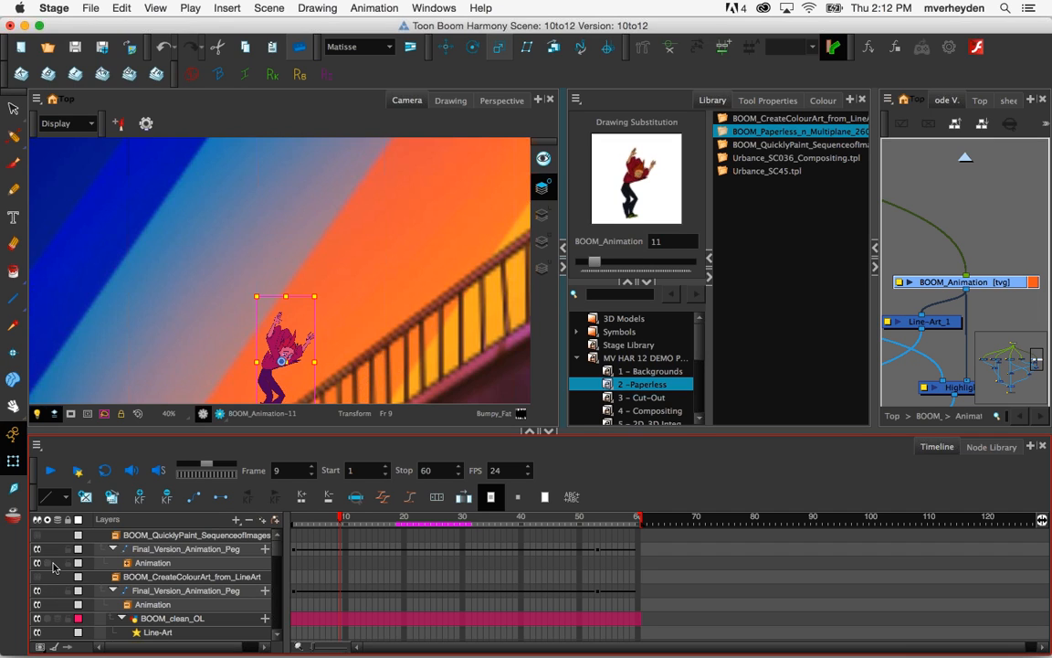
pyautogui.click(48, 564)
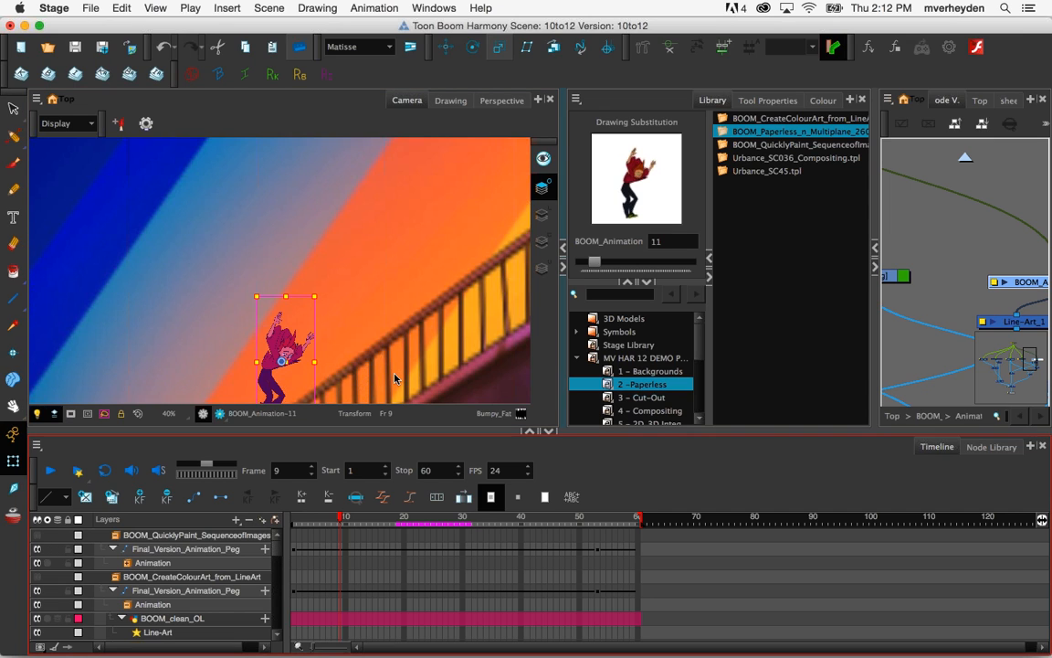
pyautogui.click(127, 606)
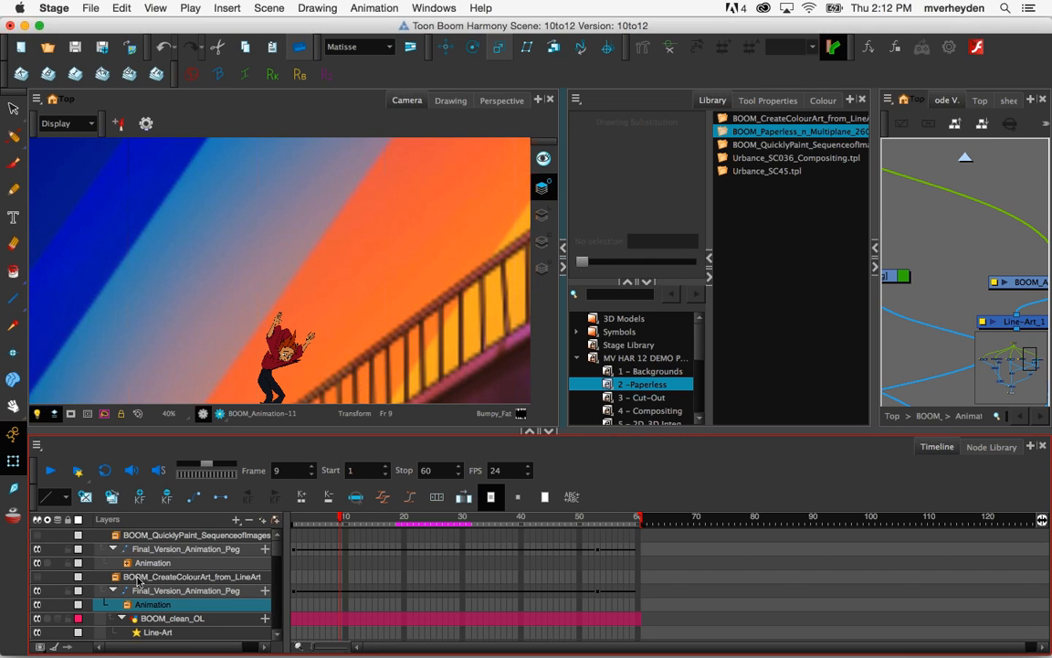
pyautogui.click(121, 578)
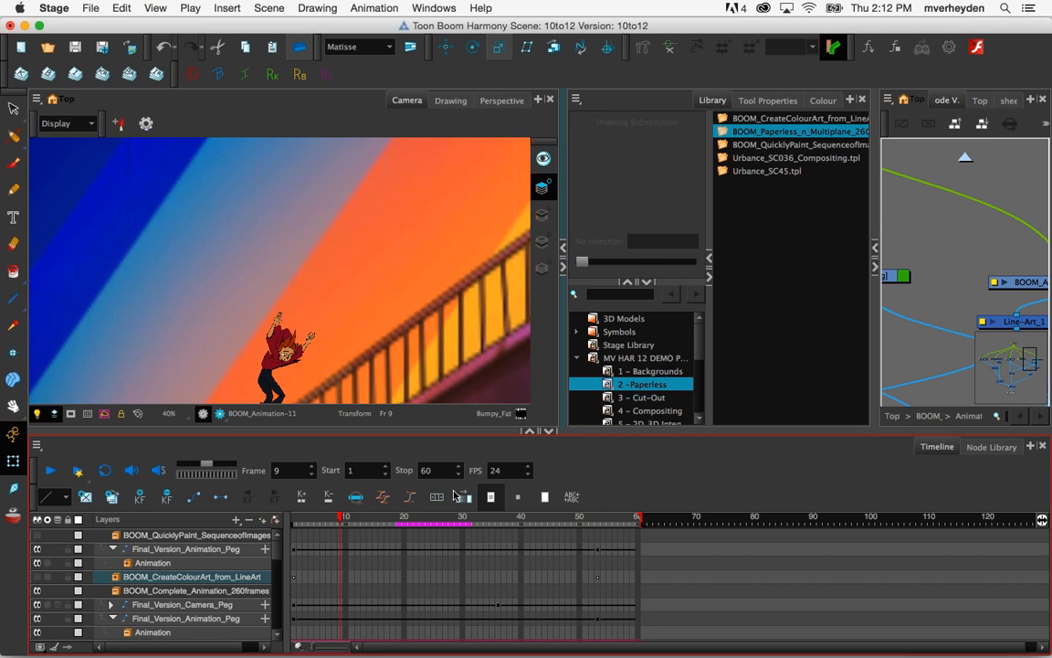
# Return the Node View to the Top level and delete all the BOOM template groups from the scene
pyautogui.click(881, 426)
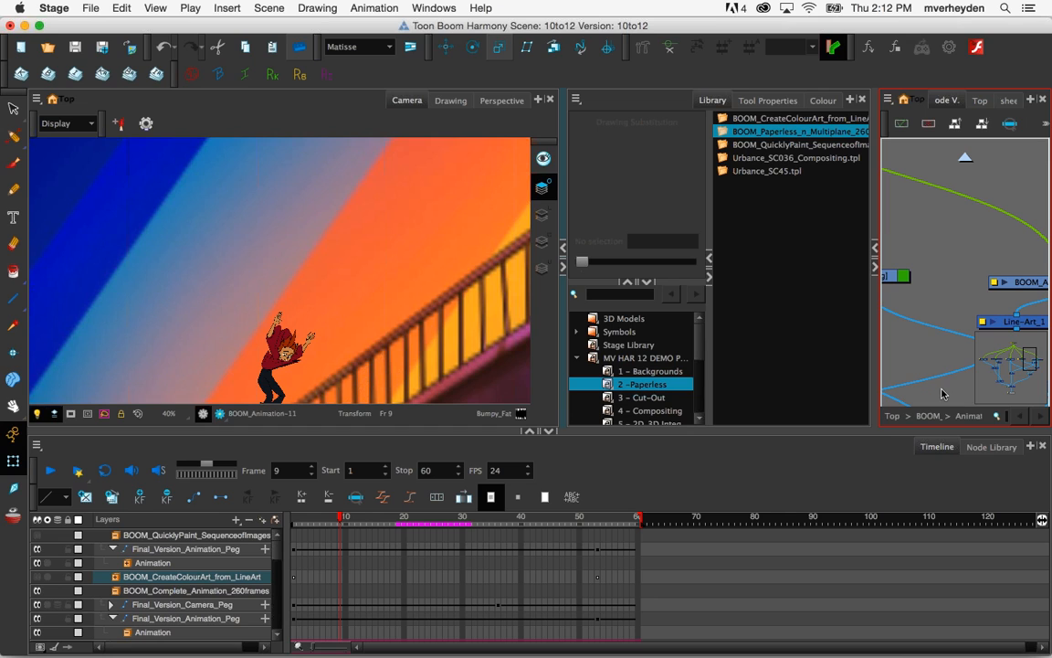
pyautogui.click(894, 418)
pyautogui.scroll(-4, 1011, 264)
pyautogui.moveTo(1010, 264); pyautogui.dragTo(1015, 303)
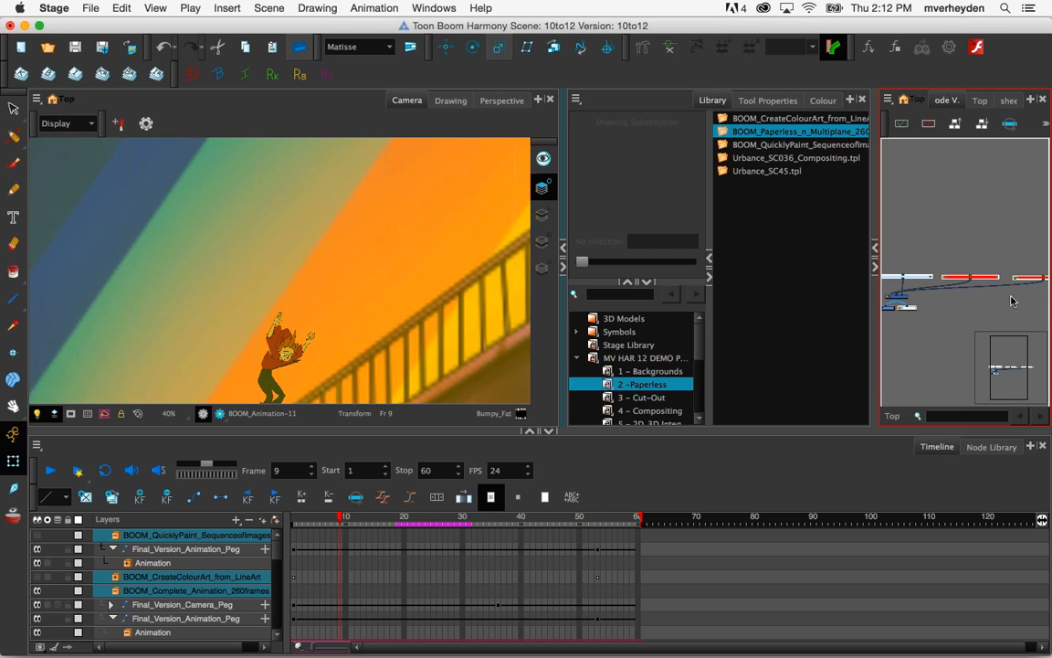
pyautogui.press('Delete')
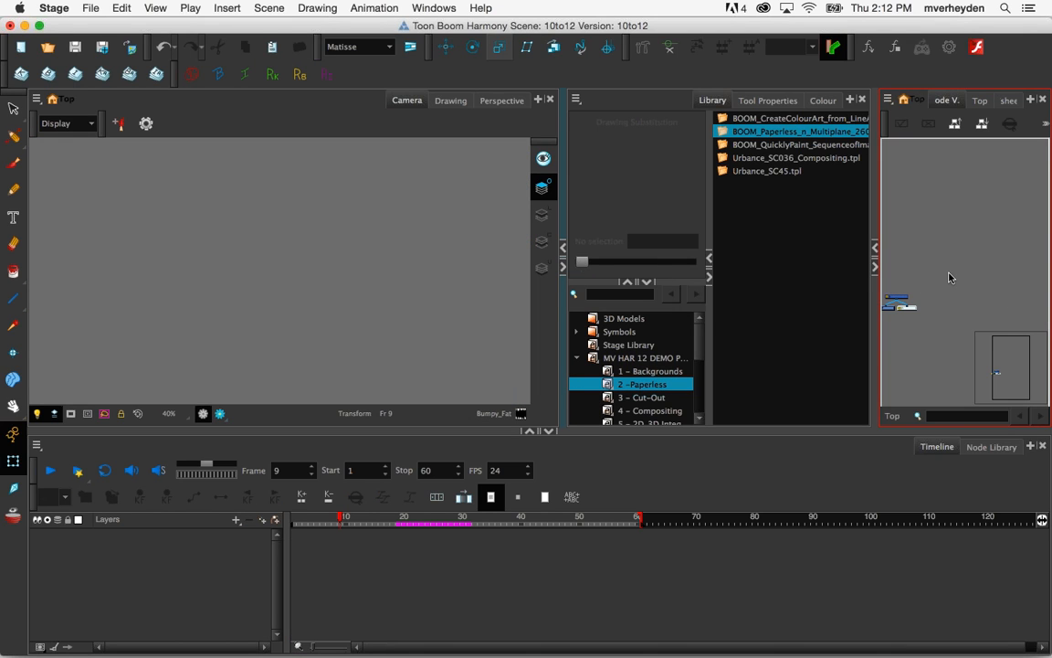
# Import the Customer-DarkKid-G-QF.tpl template from the main MV HAR 12 DEMO library folder into the Camera view
pyautogui.click(648, 400)
pyautogui.click(648, 400)
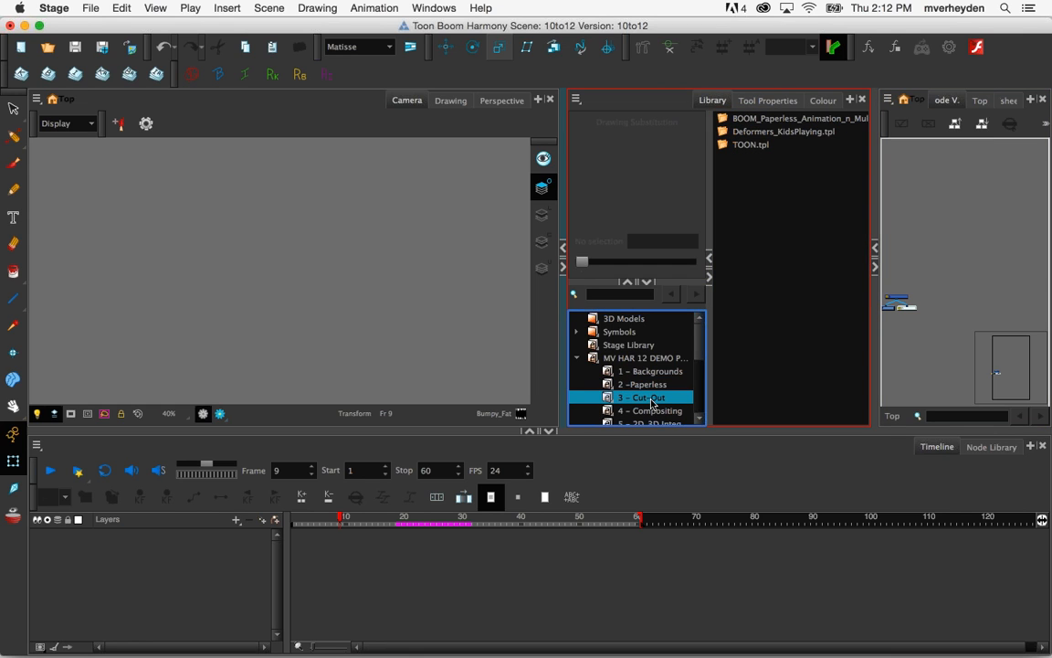
pyautogui.click(666, 360)
pyautogui.moveTo(782, 171); pyautogui.dragTo(376, 388)
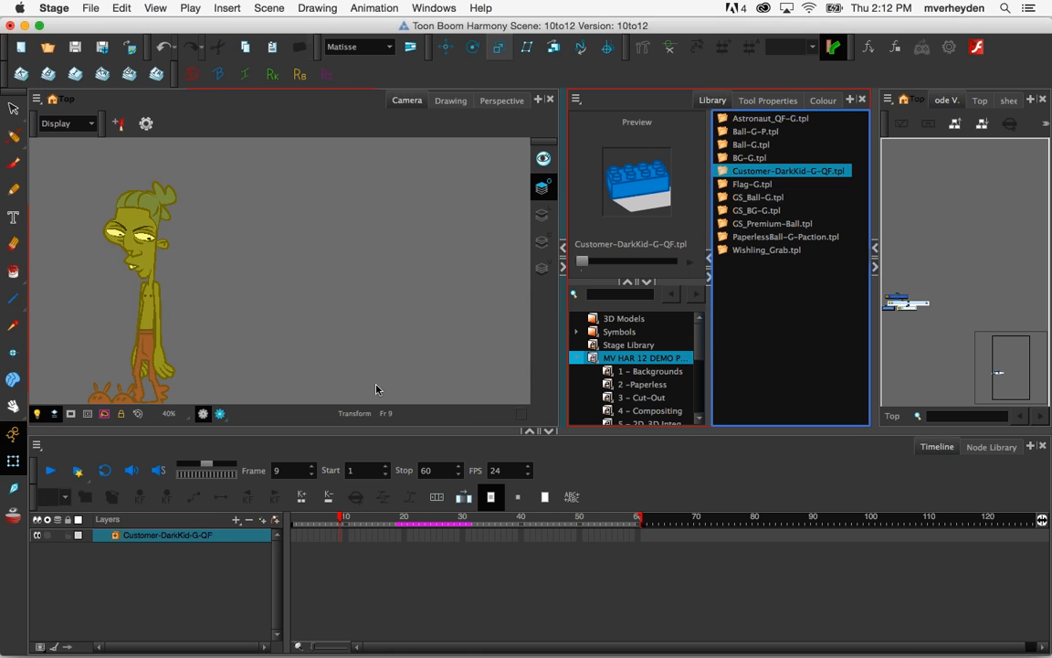
# Select the character's whole left arm, rotate it outward from the shoulder at frame 11, and scrub back to frame 1
pyautogui.click(293, 522)
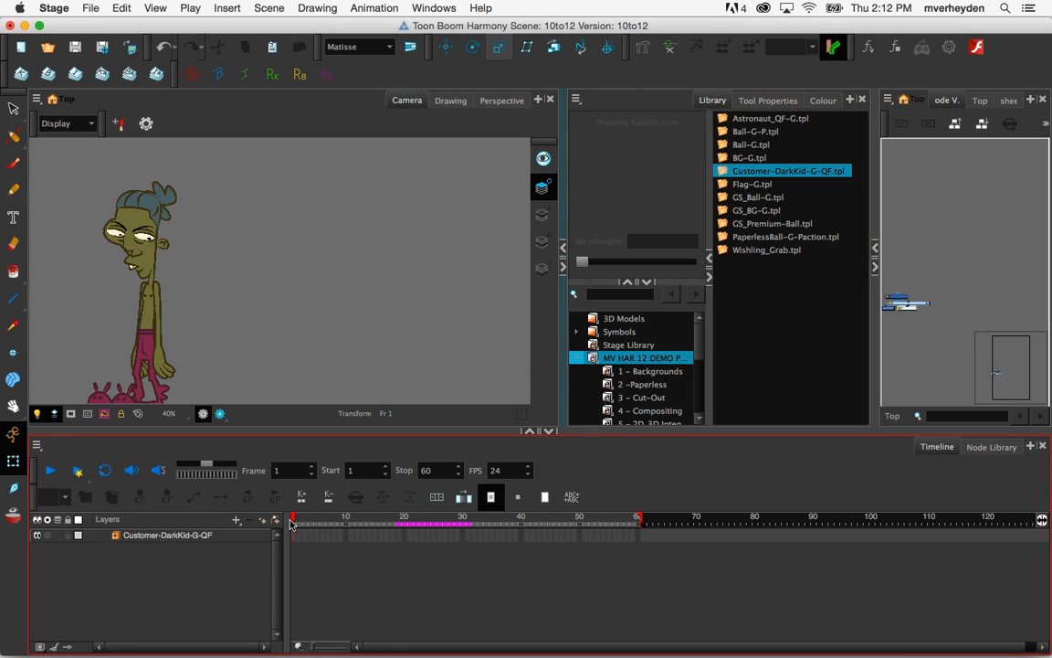
pyautogui.moveTo(188, 323); pyautogui.dragTo(232, 292)
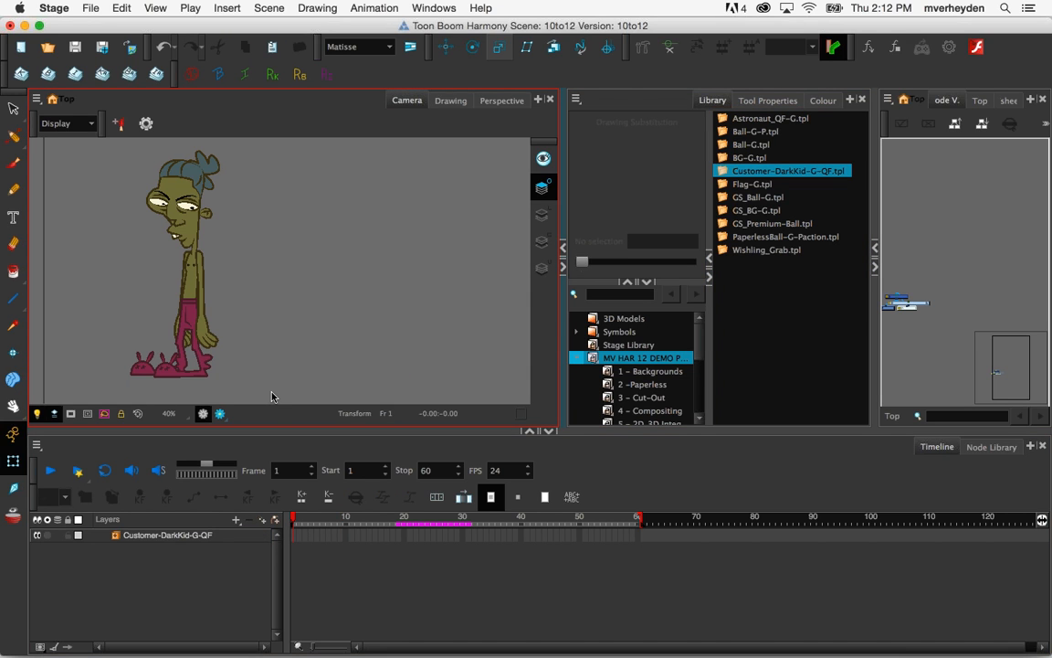
pyautogui.click(203, 274)
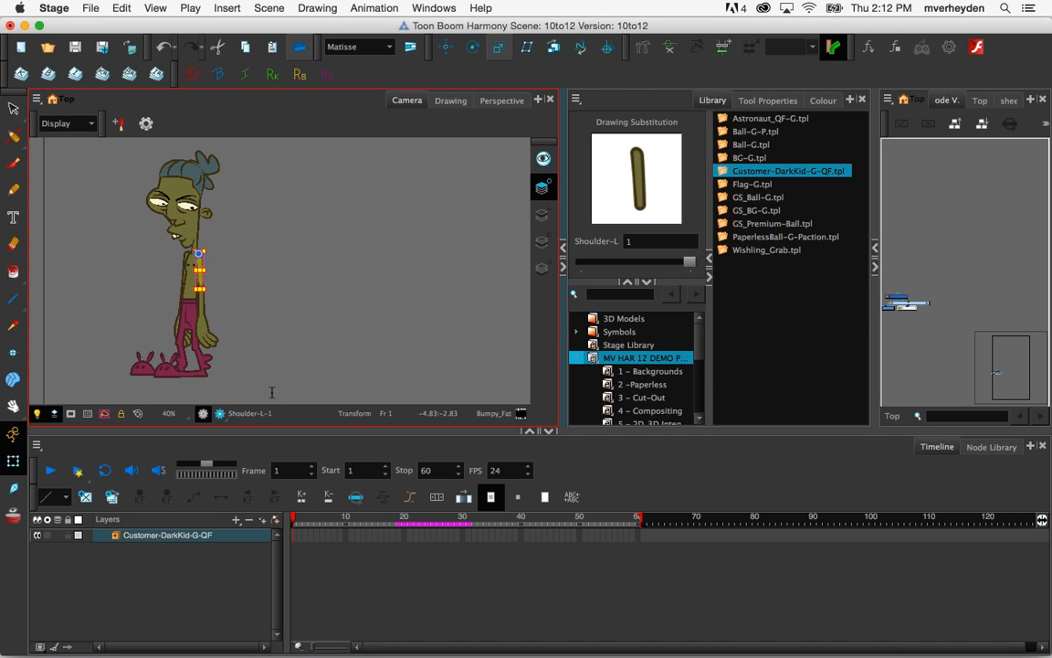
pyautogui.press('b')
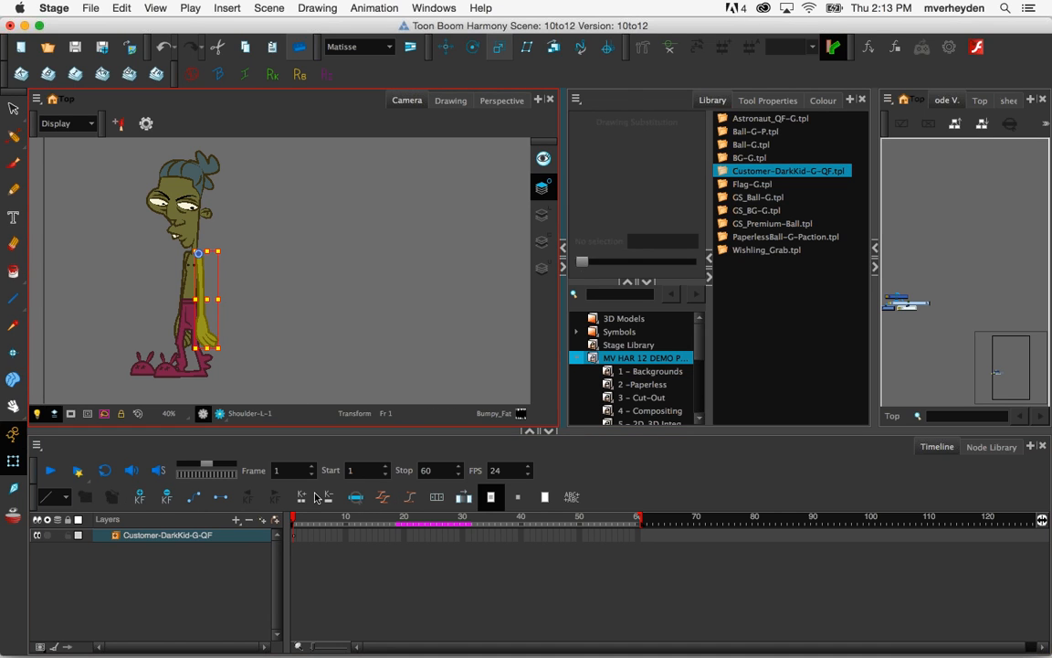
pyautogui.click(351, 522)
pyautogui.moveTo(245, 333); pyautogui.dragTo(306, 282)
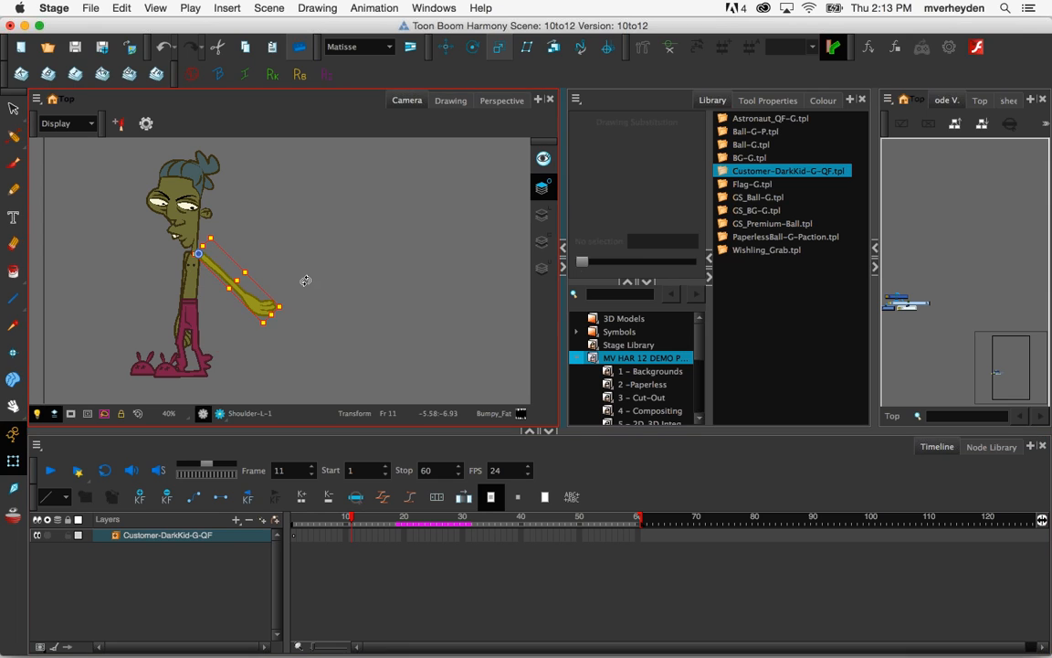
pyautogui.click(292, 536)
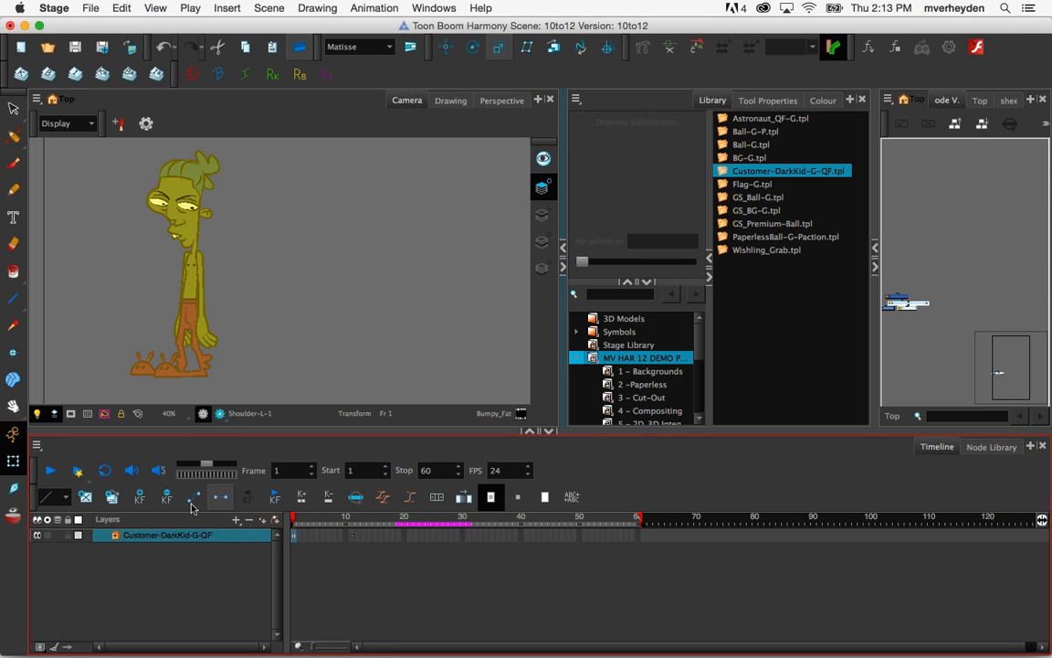
pyautogui.click(316, 522)
pyautogui.moveTo(333, 525); pyautogui.dragTo(294, 526)
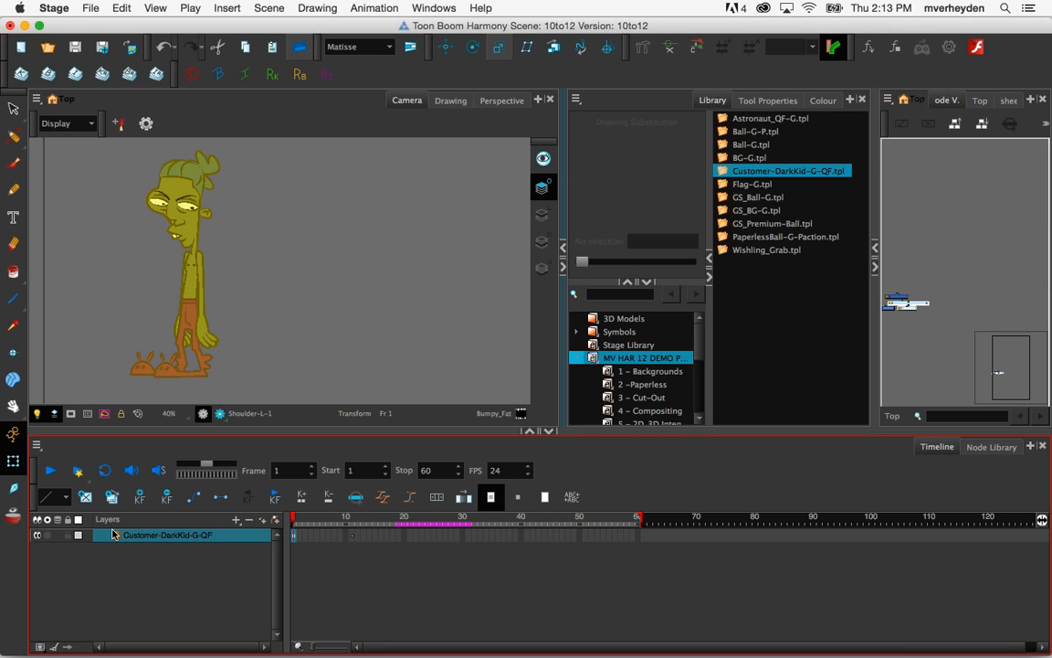
# Locate the Shoulder-L layer in the Timeline, select the frame 1 keyframe of its Shoulder-L-P-P peg, and turn on onion skin
pyautogui.click(199, 278)
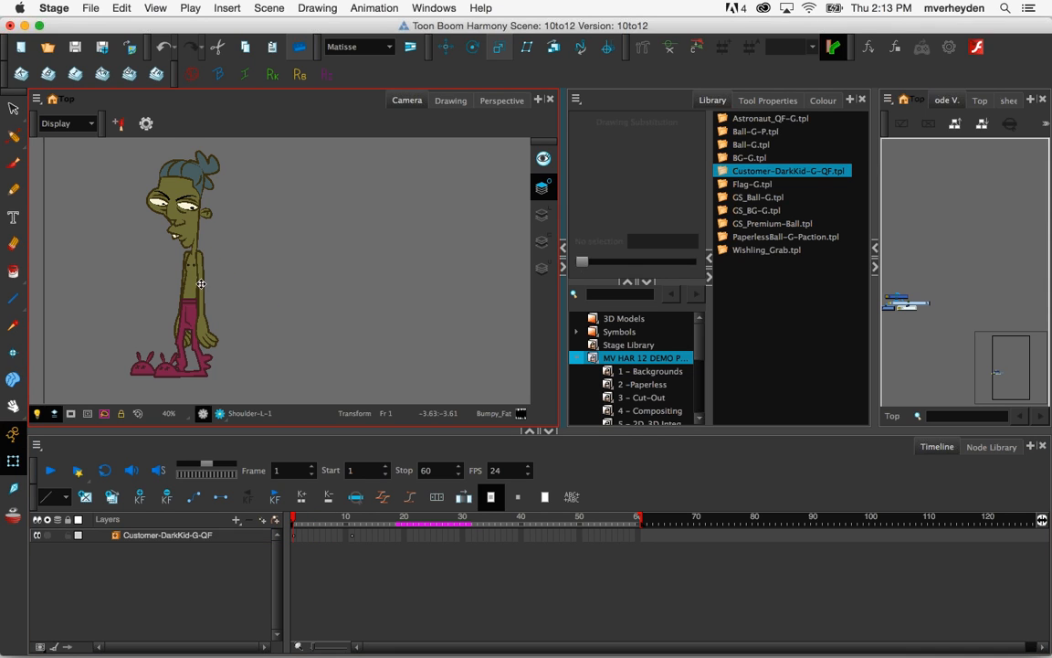
pyautogui.click(317, 563)
pyautogui.press('o')
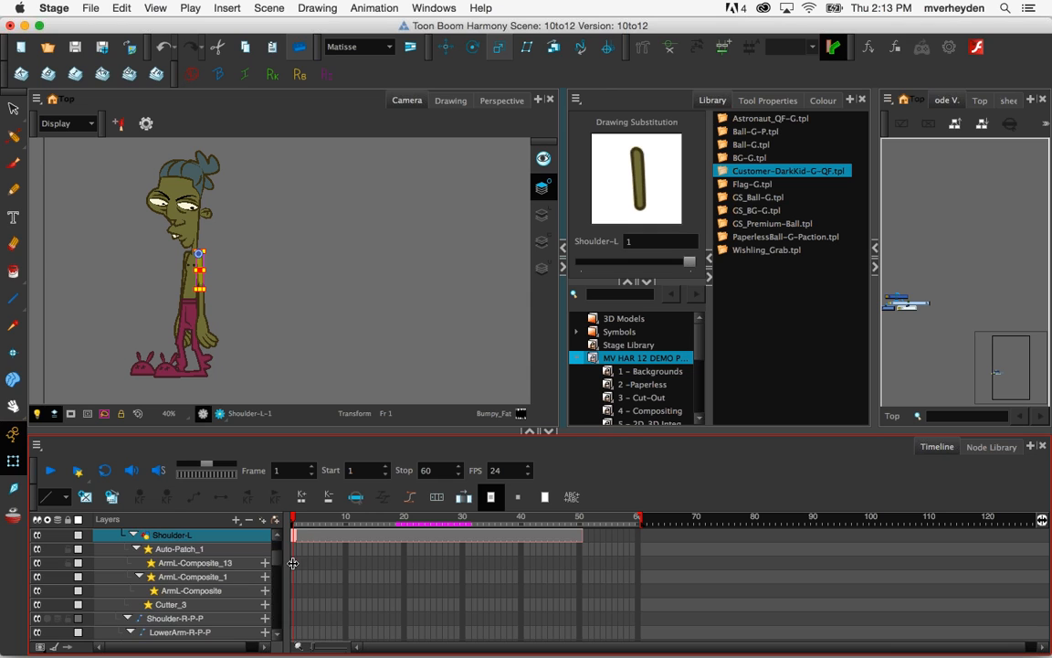
pyautogui.moveTo(276, 557); pyautogui.dragTo(277, 541)
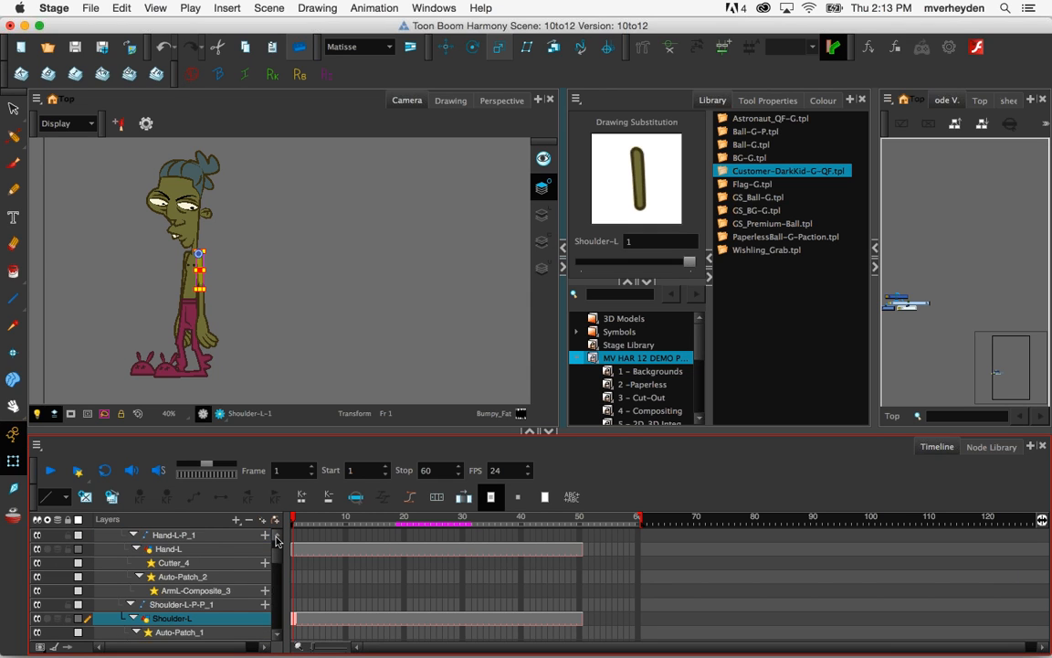
pyautogui.click(277, 537)
pyautogui.click(294, 550)
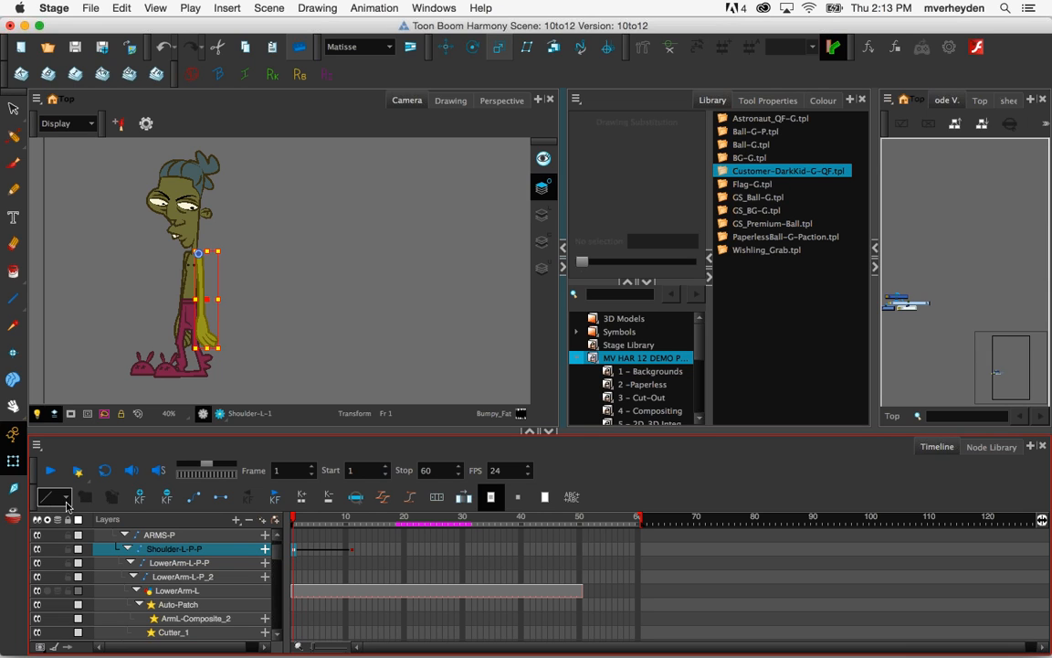
pyautogui.click(13, 515)
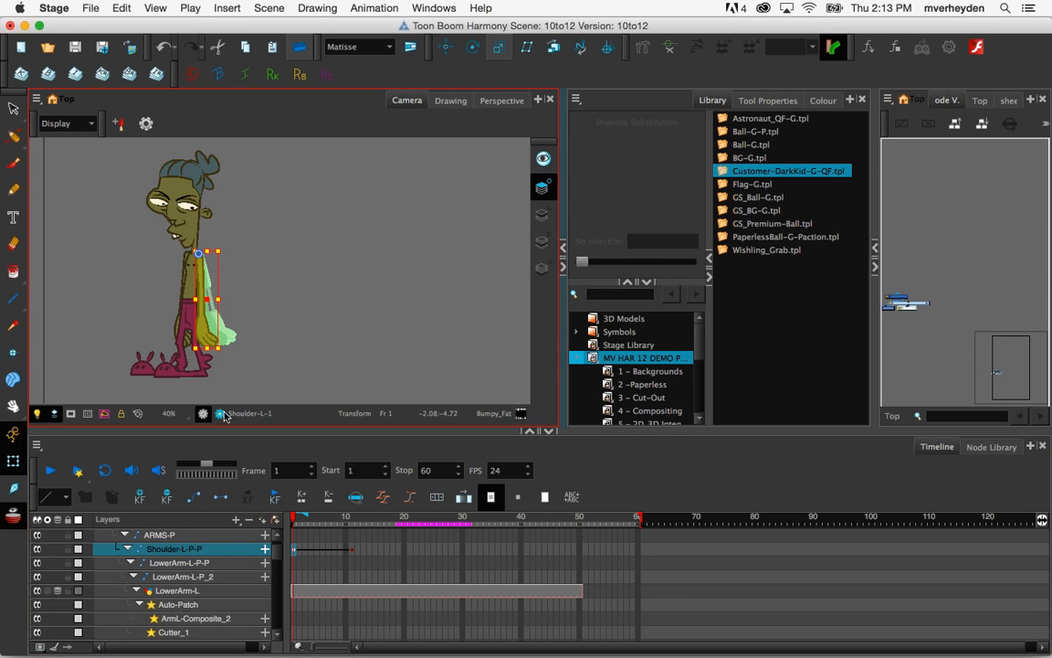
# Extend the onion skin range forward from frame 1 to cover the arm swing up to about frame 12
pyautogui.moveTo(304, 515); pyautogui.dragTo(356, 516)
pyautogui.moveTo(316, 355); pyautogui.dragTo(434, 378)
pyautogui.press('2')
pyautogui.press('2')
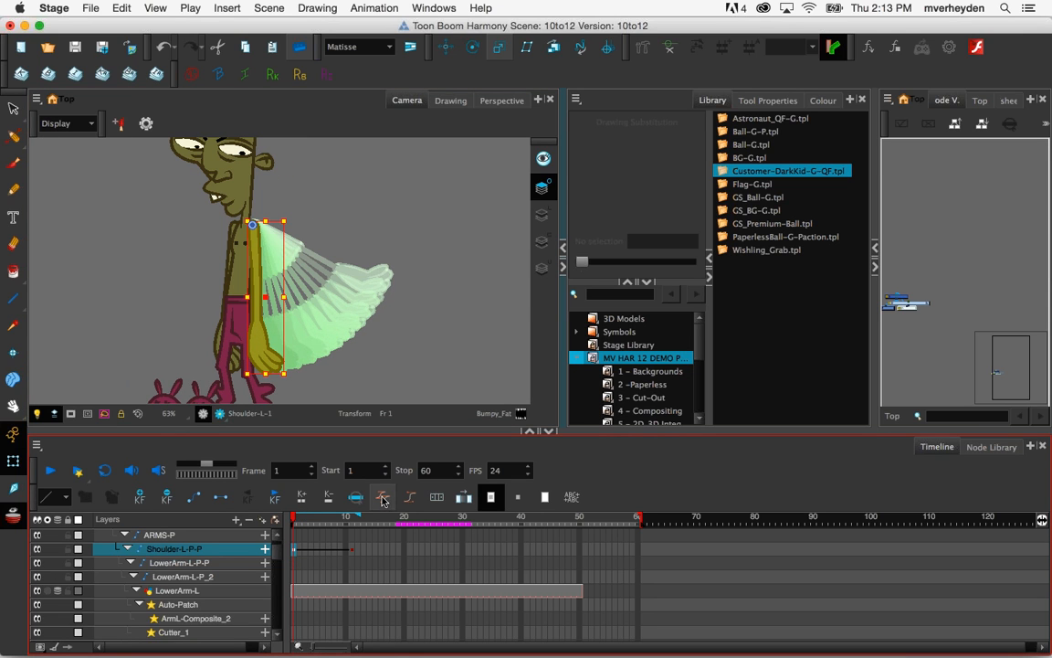
# Set the ease of the Shoulder-L-P-P keyframe to a right time ratio of 76 and a right value ratio of -0.87, and apply it
pyautogui.click(387, 497)
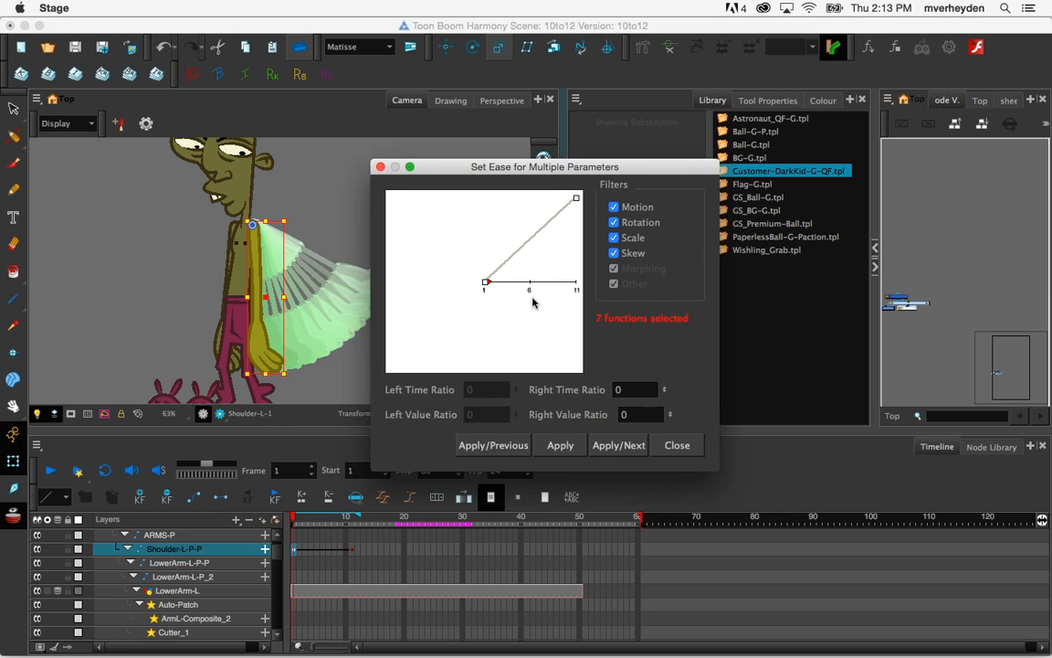
pyautogui.moveTo(496, 282); pyautogui.dragTo(567, 285)
pyautogui.click(570, 451)
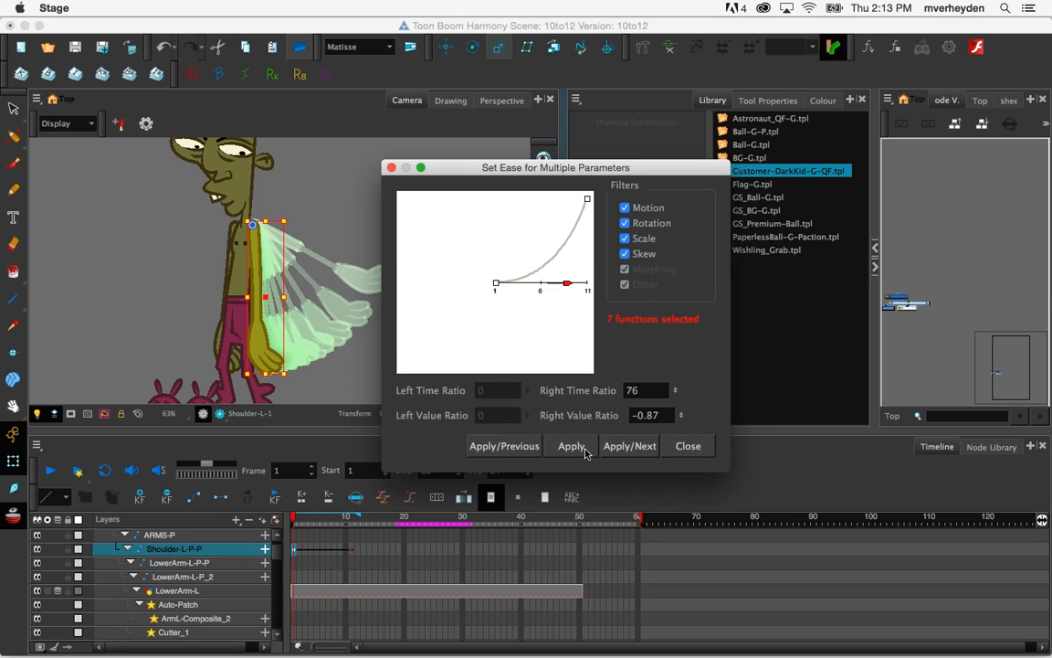
pyautogui.click(586, 451)
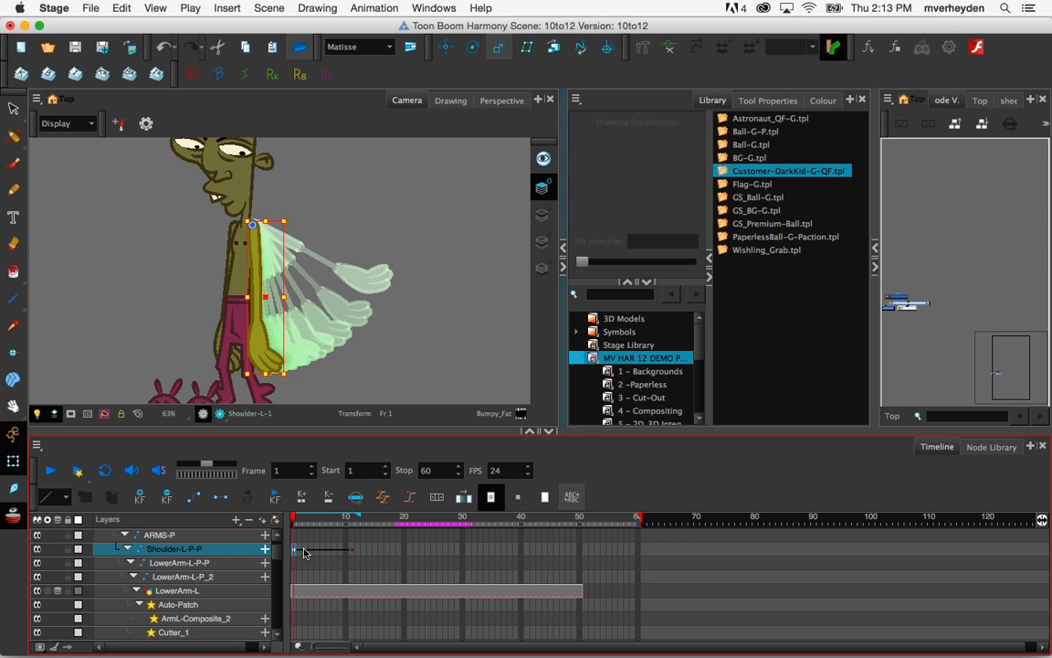
# Try the curved and S-shaped ease presets on the shoulder keyframe and finish with the linear preset
pyautogui.click(65, 502)
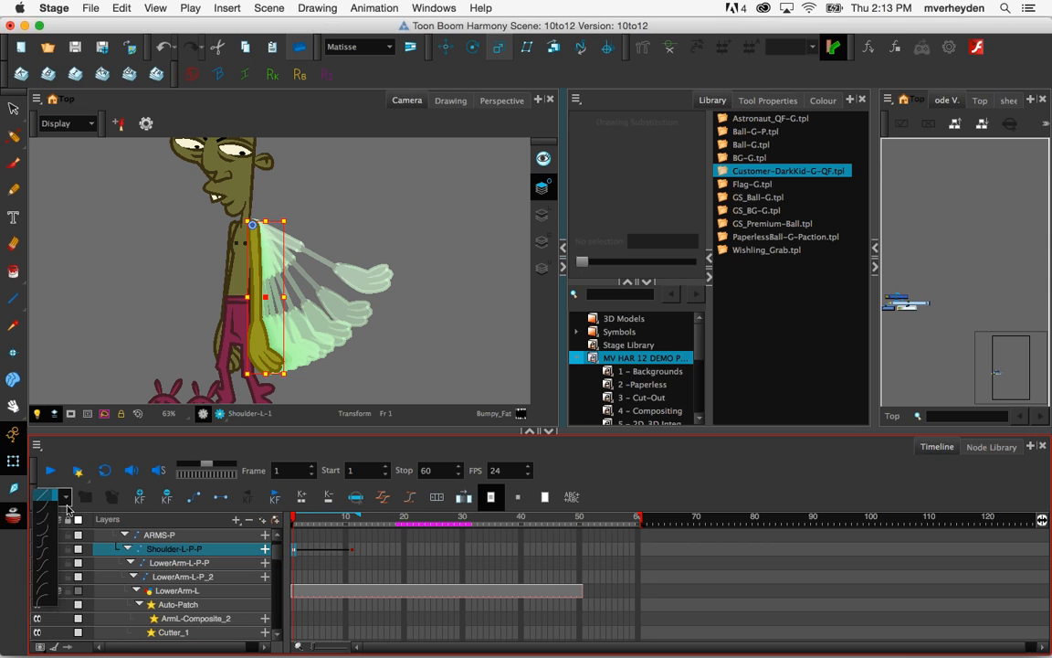
pyautogui.click(41, 446)
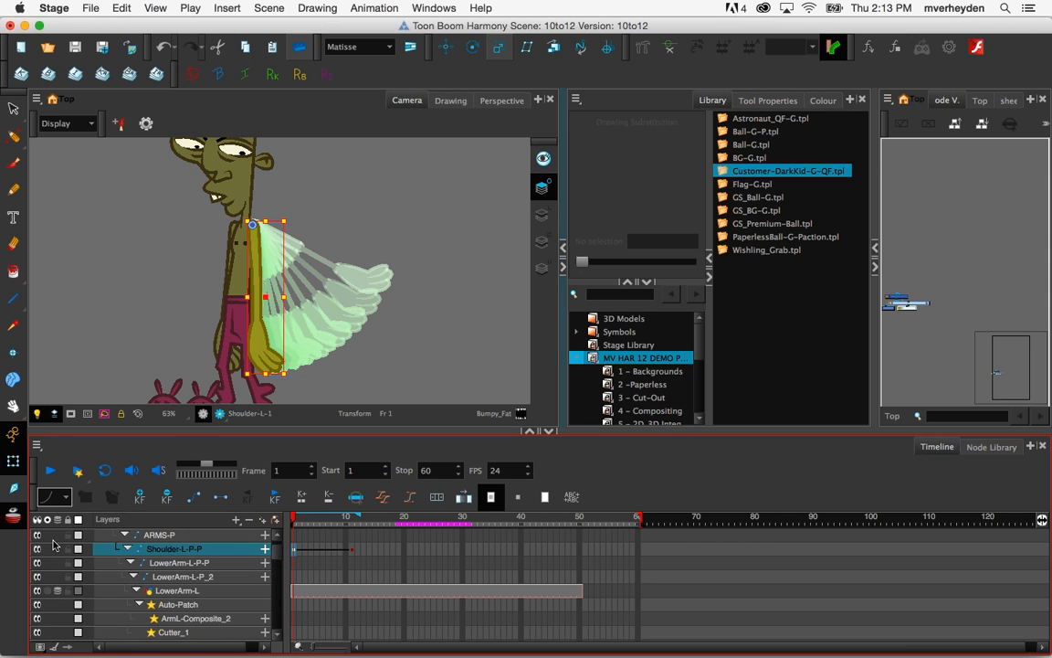
pyautogui.click(65, 502)
pyautogui.click(41, 501)
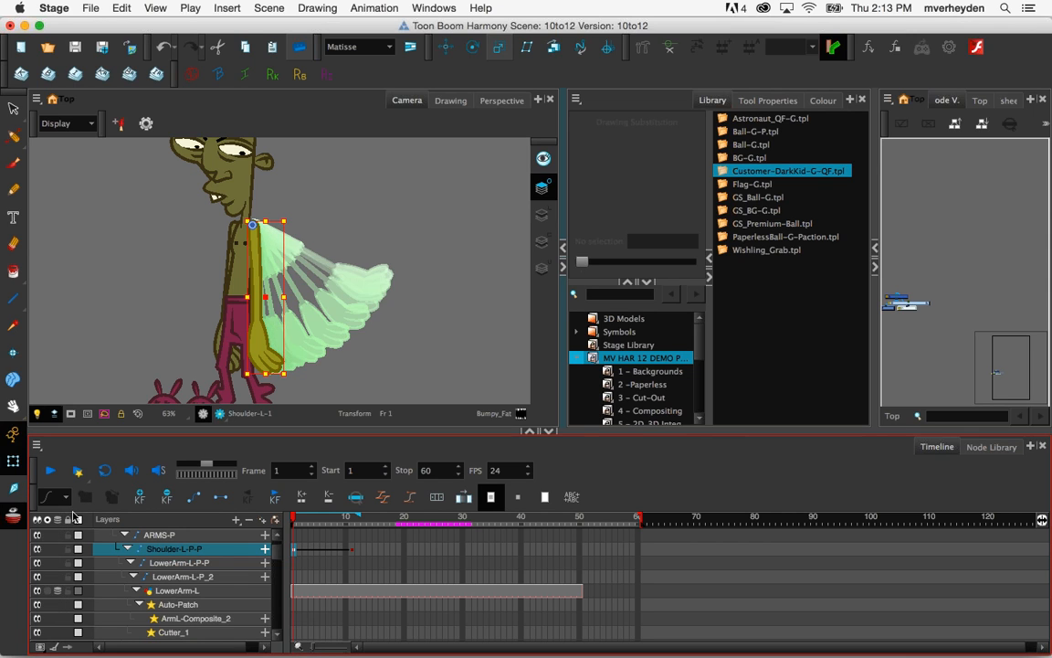
pyautogui.click(66, 502)
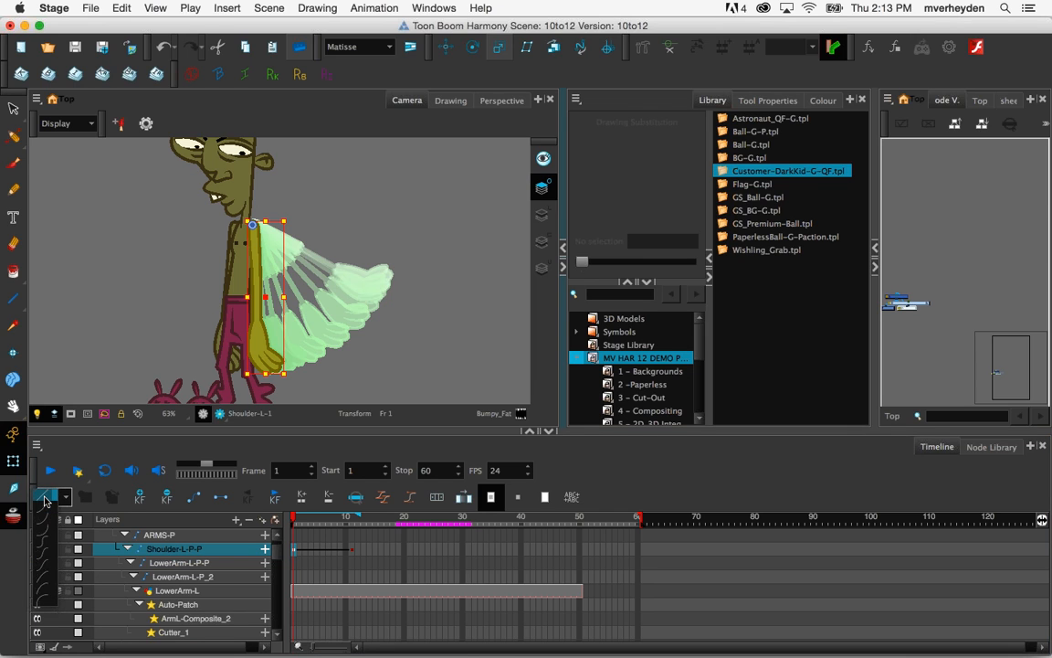
pyautogui.click(42, 451)
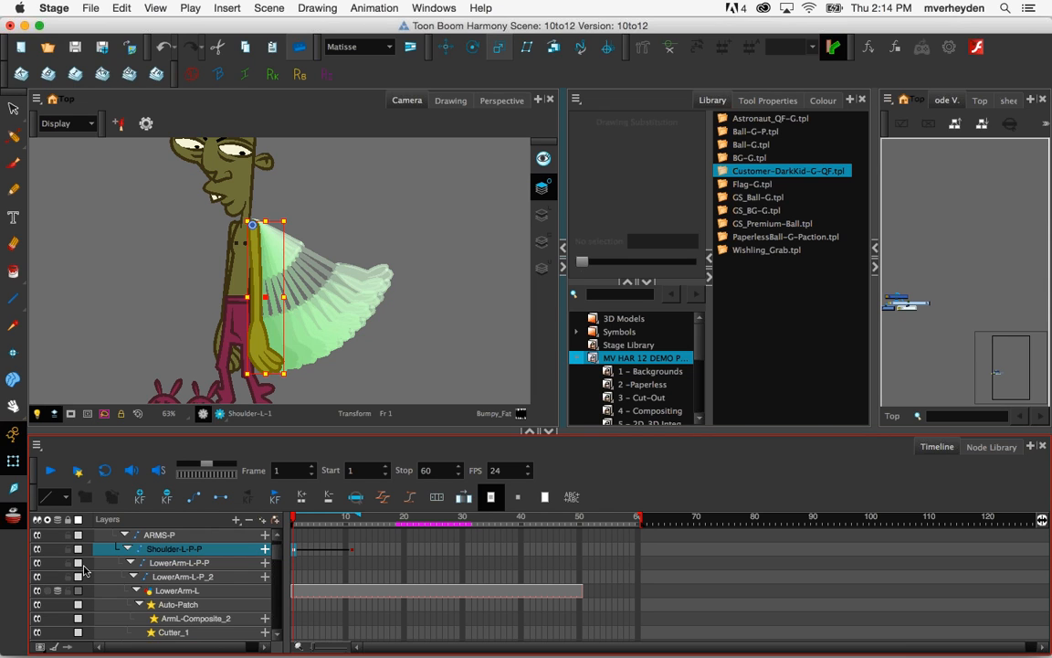
# Locate the Customer-DarkKid-G-QF group in the Node View and delete it from the scene
pyautogui.click(935, 282)
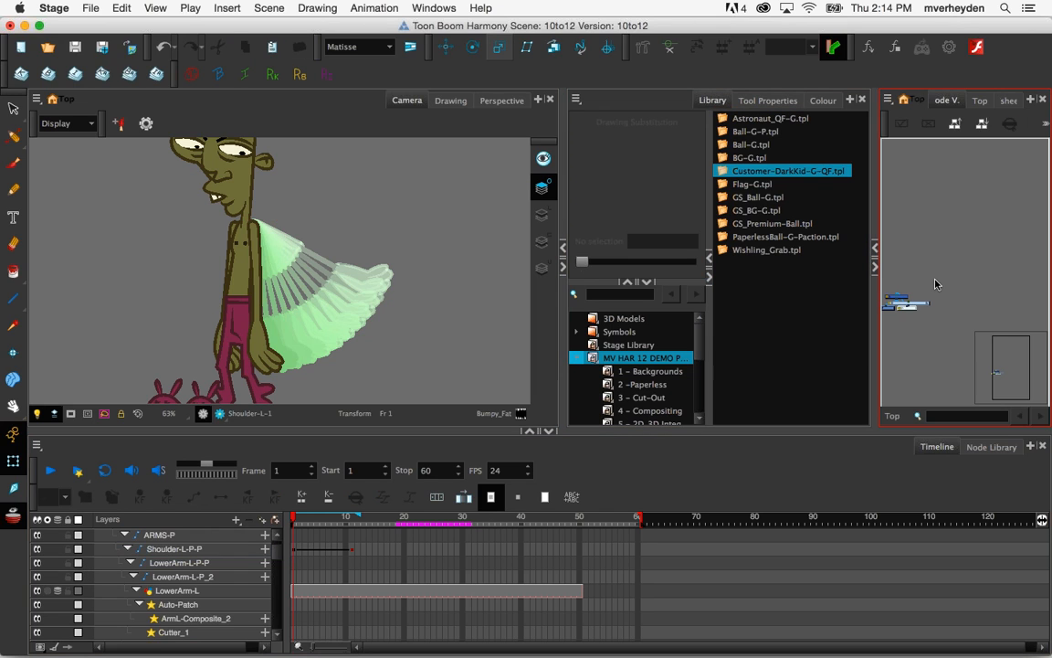
pyautogui.moveTo(926, 297); pyautogui.dragTo(961, 277)
pyautogui.press('2')
pyautogui.press('2')
pyautogui.click(947, 223)
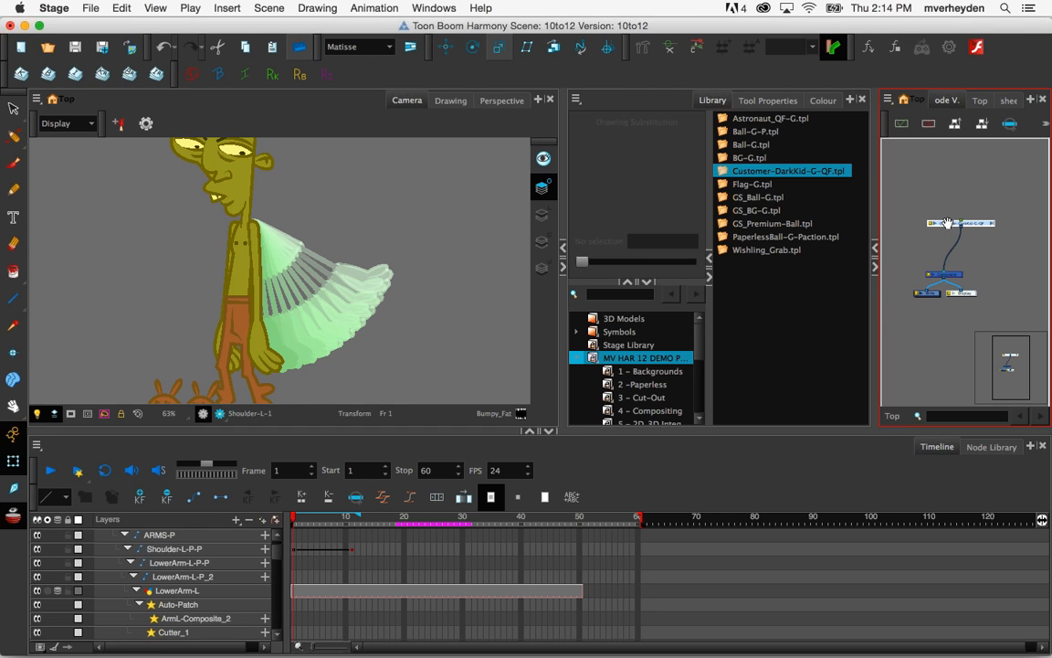
pyautogui.moveTo(948, 223); pyautogui.dragTo(965, 230)
pyautogui.press('2')
pyautogui.click(947, 213)
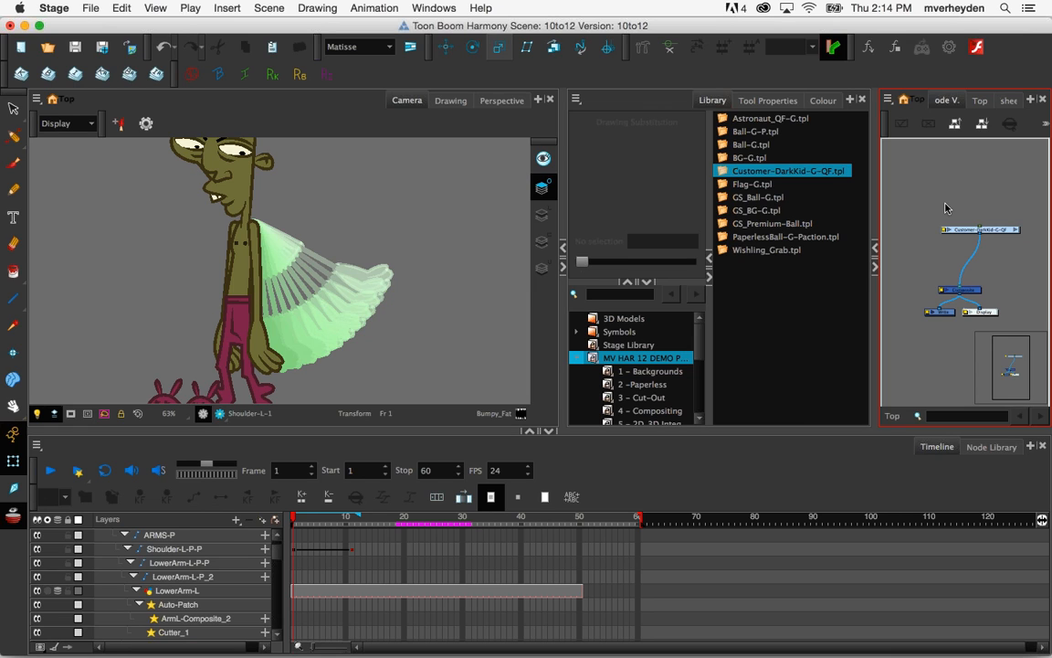
pyautogui.moveTo(945, 207); pyautogui.dragTo(971, 252)
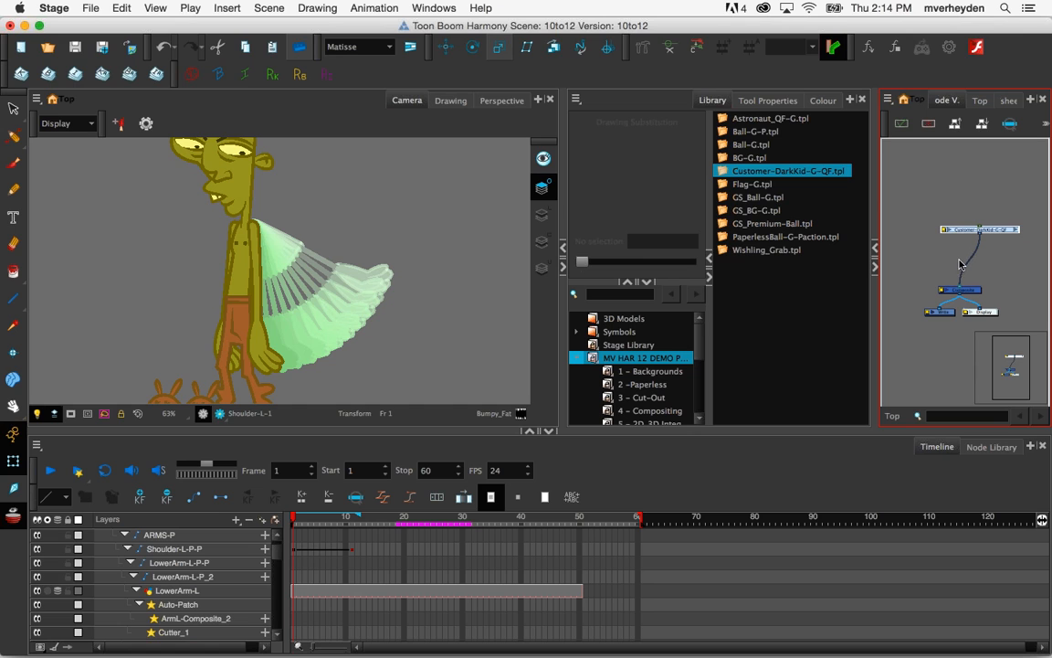
pyautogui.press('Delete')
# Import the 7 - MeshWarp.tpl template from the 4 - Compositing library folder into the Camera view
pyautogui.click(615, 359)
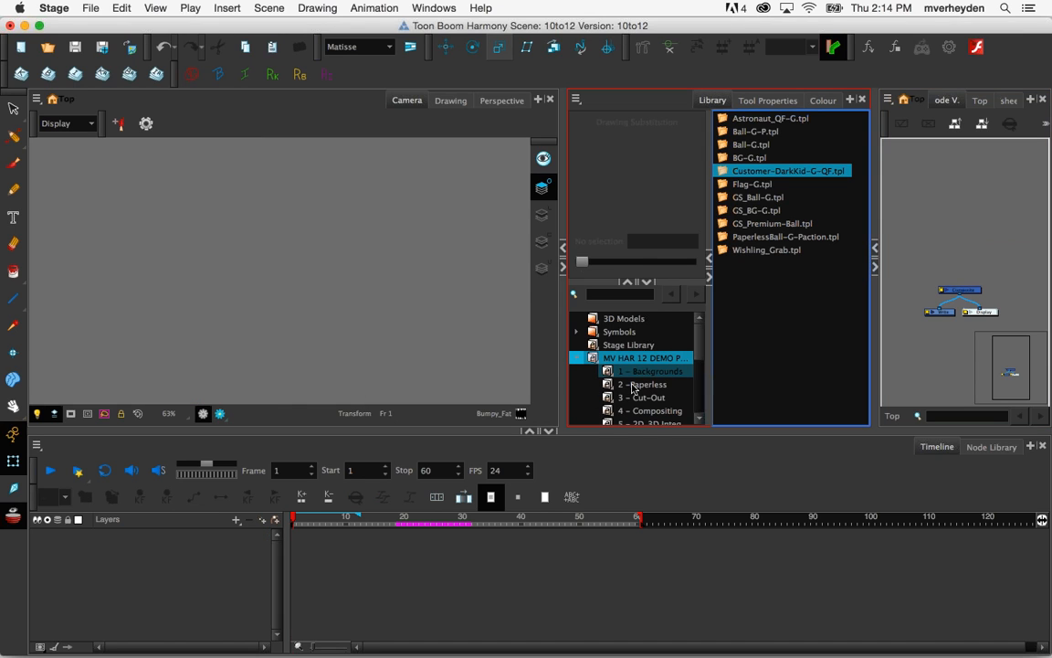
pyautogui.click(650, 410)
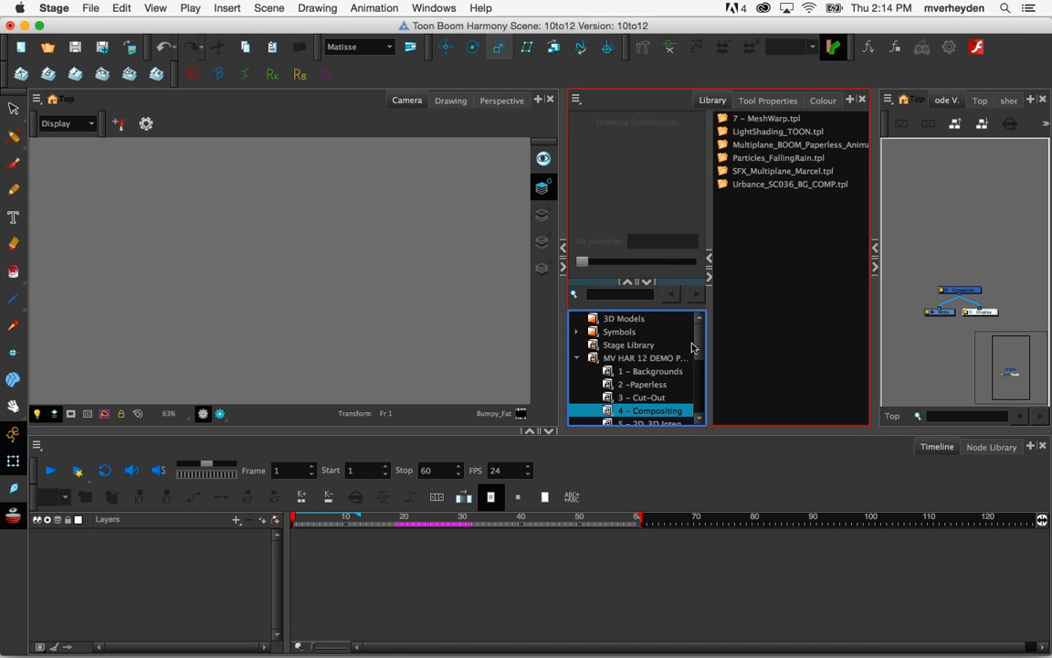
pyautogui.click(769, 119)
pyautogui.moveTo(769, 119)
pyautogui.mouseDown()
pyautogui.moveTo(419, 241)
pyautogui.moveTo(436, 275)
pyautogui.moveTo(437, 339)
pyautogui.mouseUp()
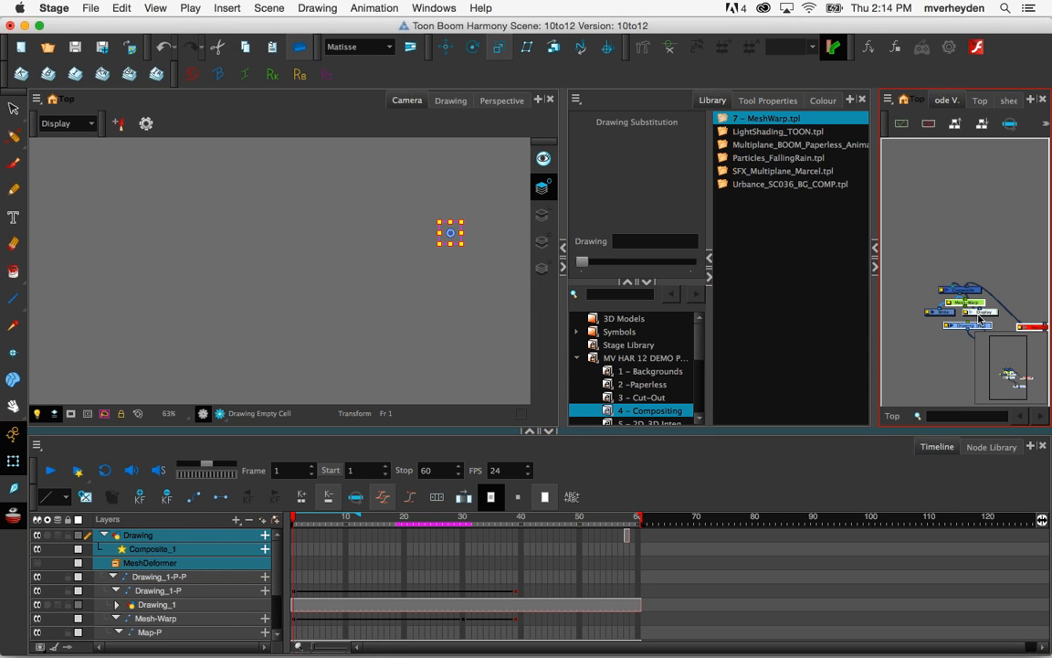
# Enable the MeshDeformer group and delete the surplus Drawing, Mesh-Warp and Composite_1 nodes along with their drawing files
pyautogui.moveTo(978, 323); pyautogui.dragTo(924, 223)
pyautogui.click(998, 214)
pyautogui.click(996, 230)
pyautogui.click(903, 124)
pyautogui.click(921, 227)
pyautogui.press('Delete')
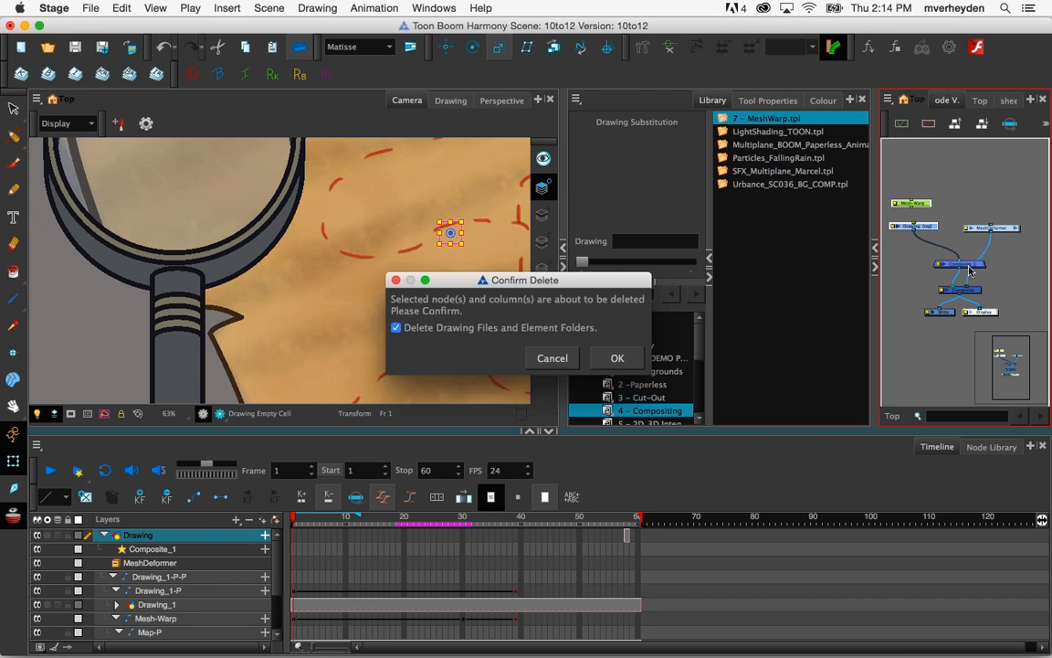
pyautogui.press('Return')
# Remove the forward onion skin range and scrub the magnifying glass animation over the map, returning to frame 1
pyautogui.scroll(-3, 325, 265)
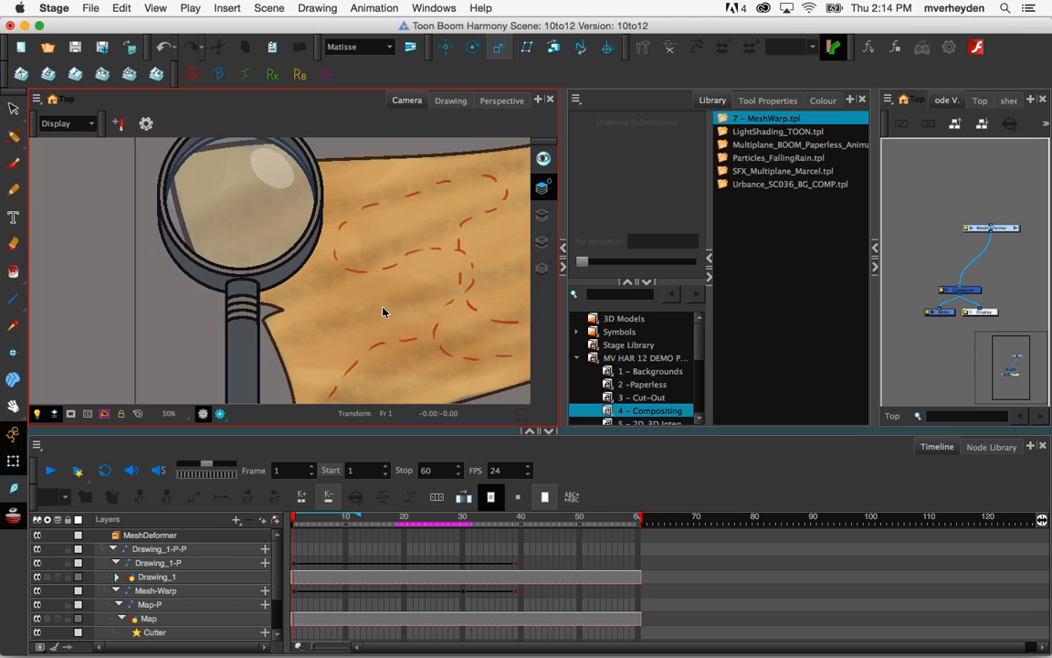
pyautogui.moveTo(407, 306); pyautogui.dragTo(301, 311)
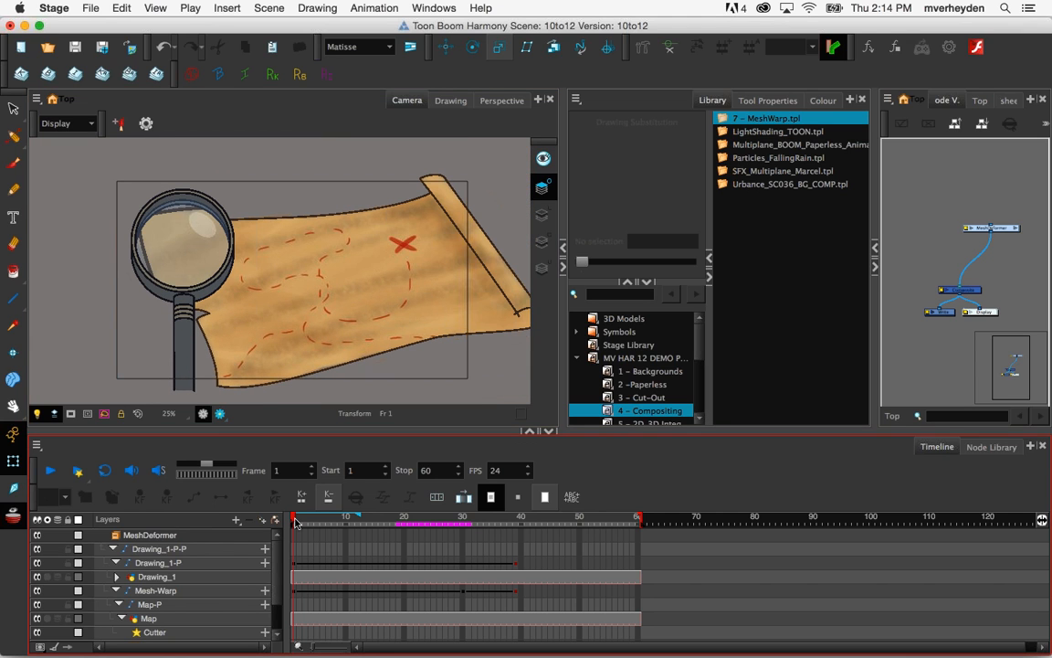
pyautogui.moveTo(305, 522); pyautogui.dragTo(285, 505)
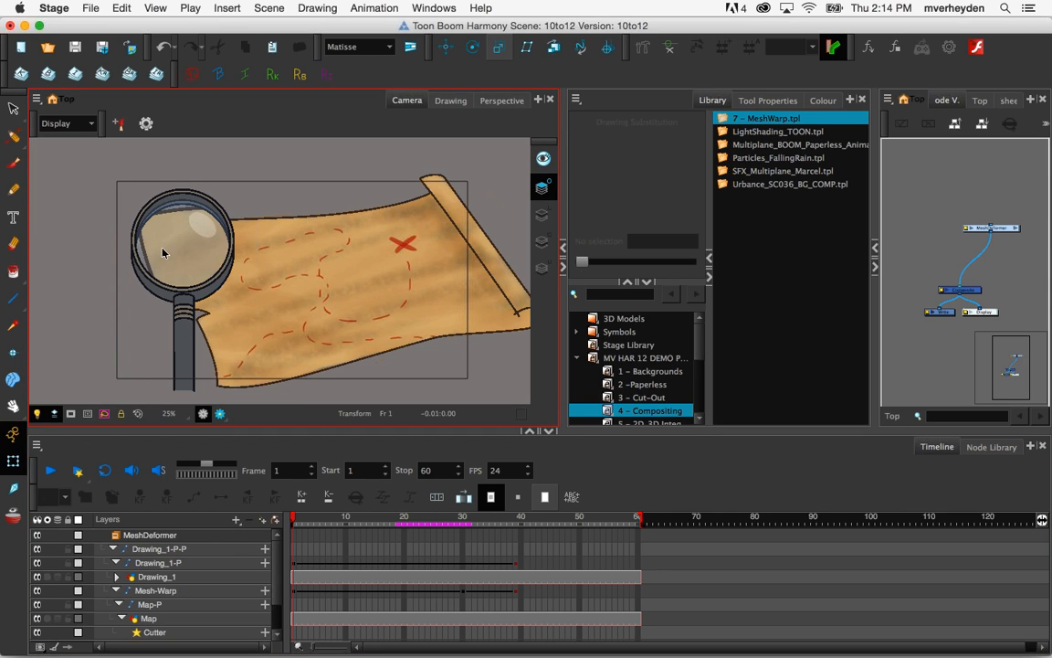
pyautogui.moveTo(308, 525); pyautogui.dragTo(293, 548)
# Copy the Map_1 drawing node from inside the MeshDeformer group and return to the Top level
pyautogui.click(950, 290)
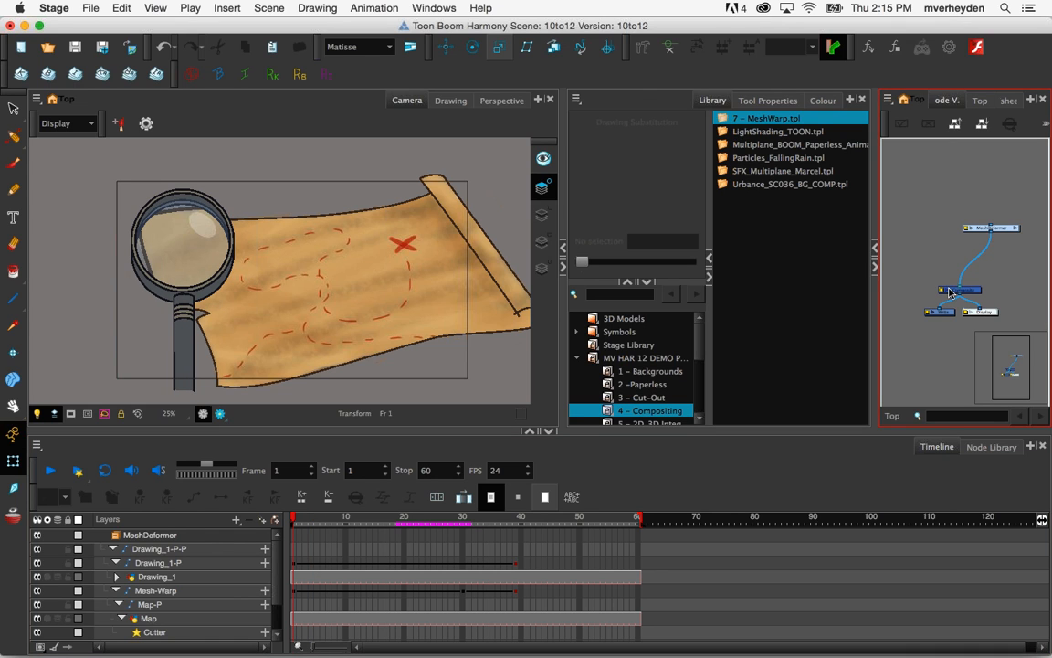
pyautogui.doubleClick(986, 239)
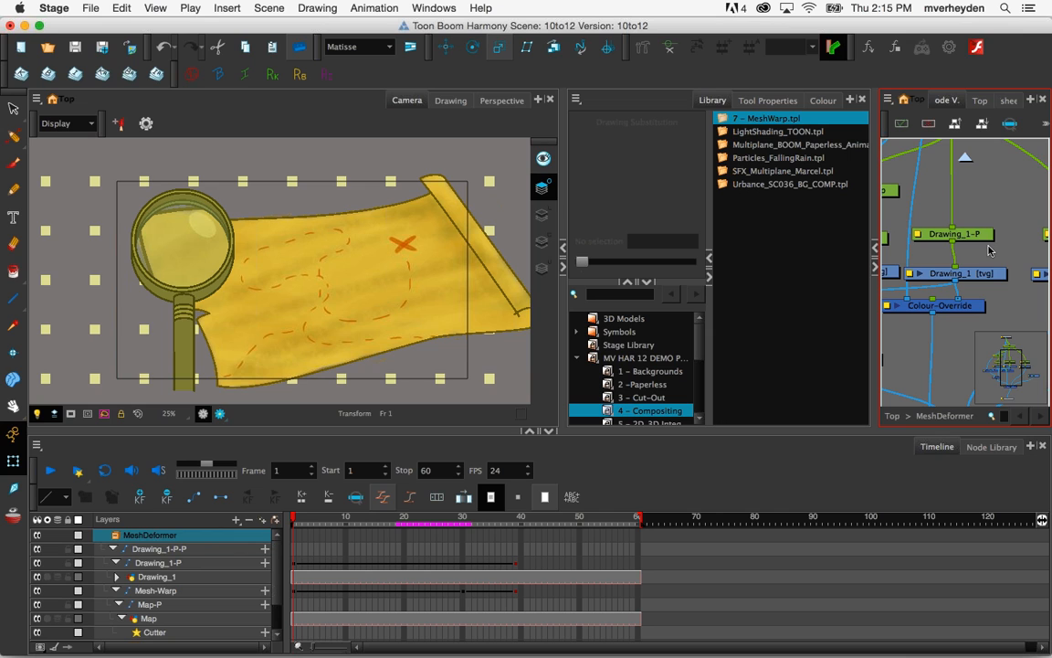
pyautogui.click(1000, 272)
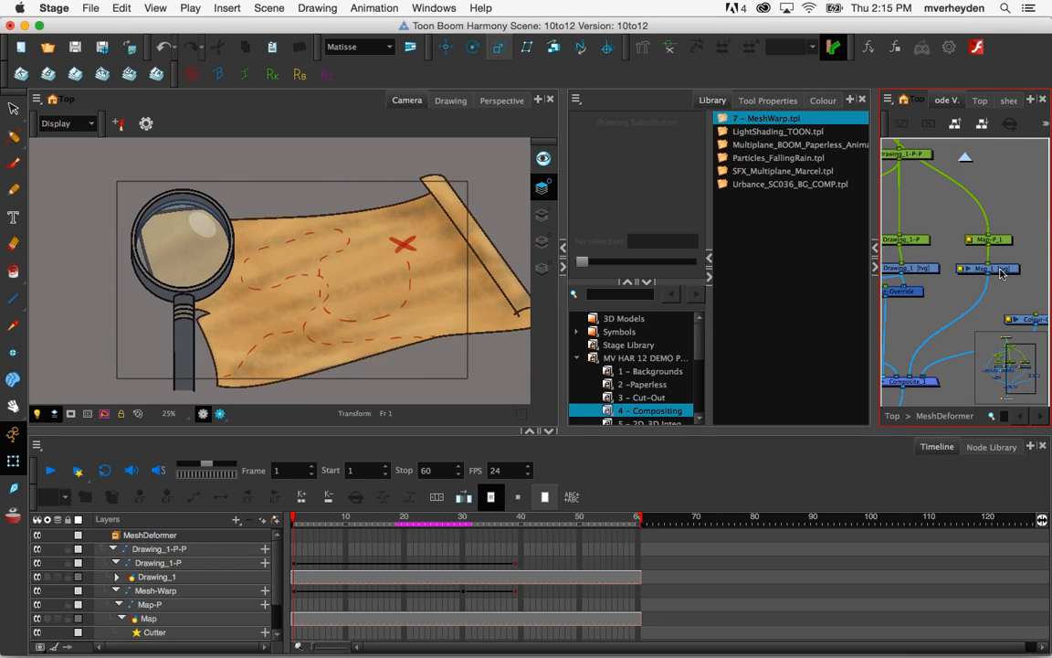
pyautogui.click(1001, 272)
pyautogui.press('super+shift+e')
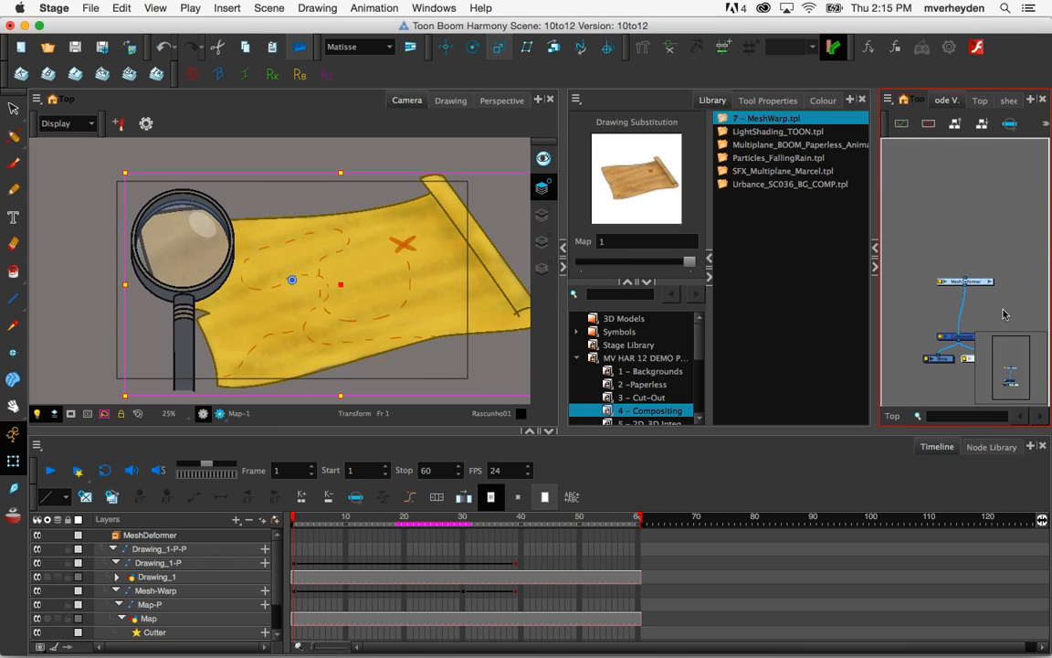
# Paste the map drawing at the Top level with Paste Special and connect it to the Composite, with the MeshDeformer group disabled
pyautogui.press('super+b')
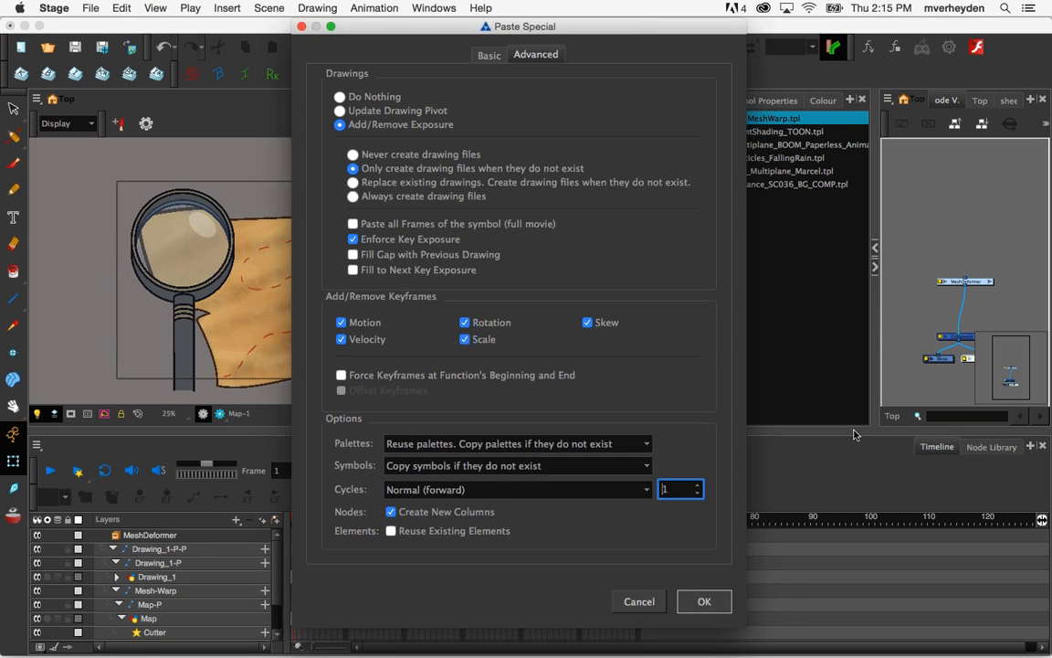
pyautogui.press('Return')
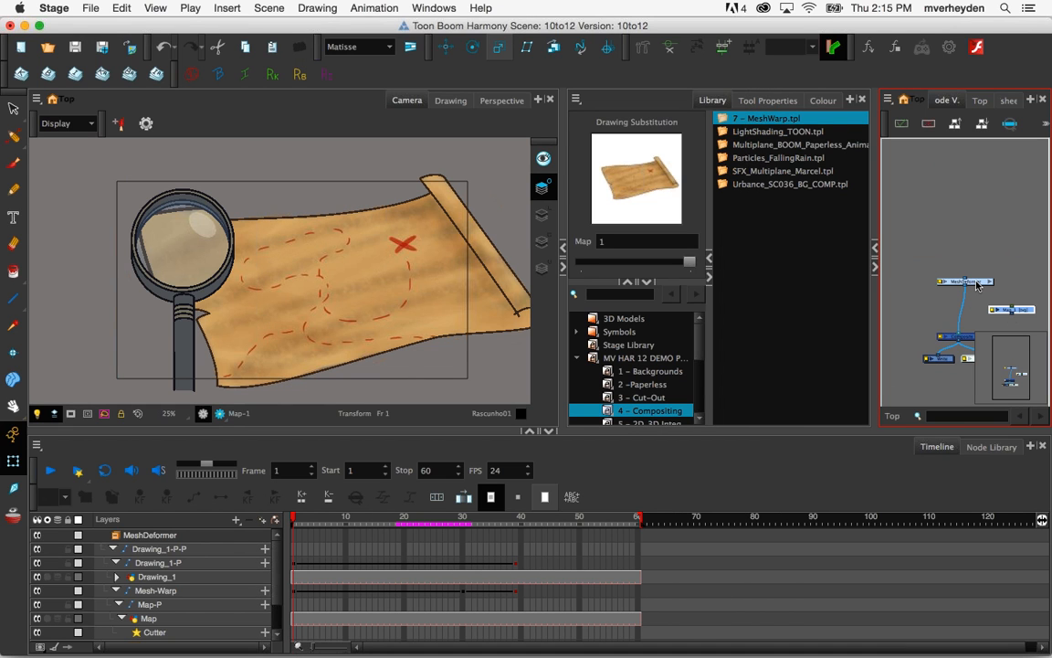
pyautogui.press('d')
pyautogui.moveTo(1013, 315)
pyautogui.mouseDown()
pyautogui.moveTo(969, 332)
pyautogui.moveTo(975, 246)
pyautogui.mouseUp()
# Find the Mesh Warp node in the Node Library and connect it above the map drawing in the Node View
pyautogui.click(992, 446)
pyautogui.click(494, 499)
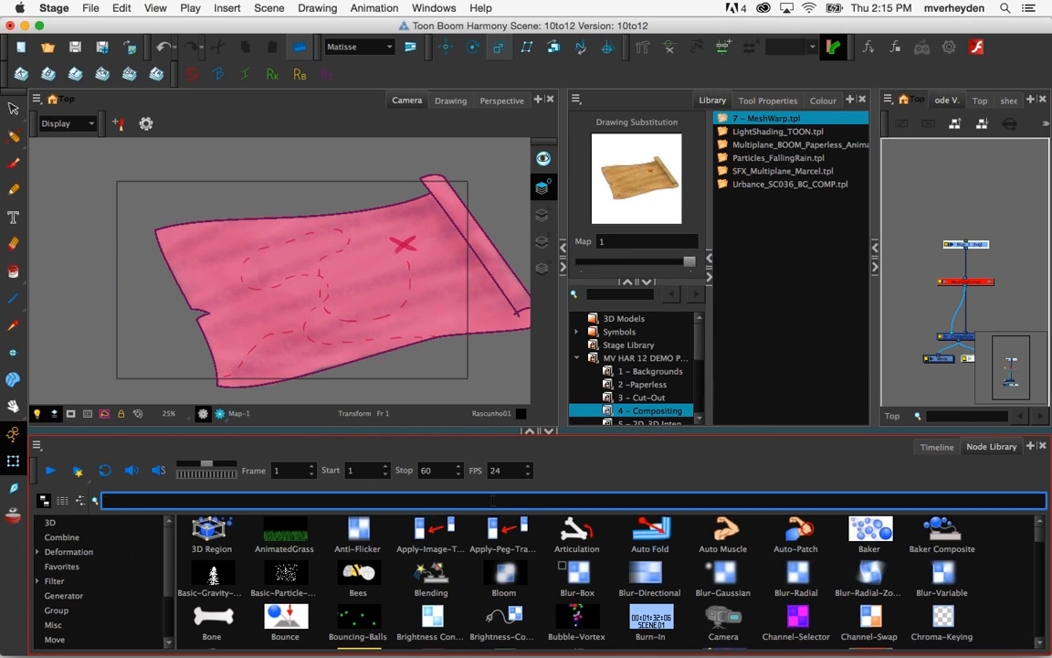
pyautogui.write('mesh')
pyautogui.moveTo(217, 557)
pyautogui.mouseDown()
pyautogui.moveTo(778, 350)
pyautogui.moveTo(877, 201)
pyautogui.moveTo(969, 211)
pyautogui.mouseUp()
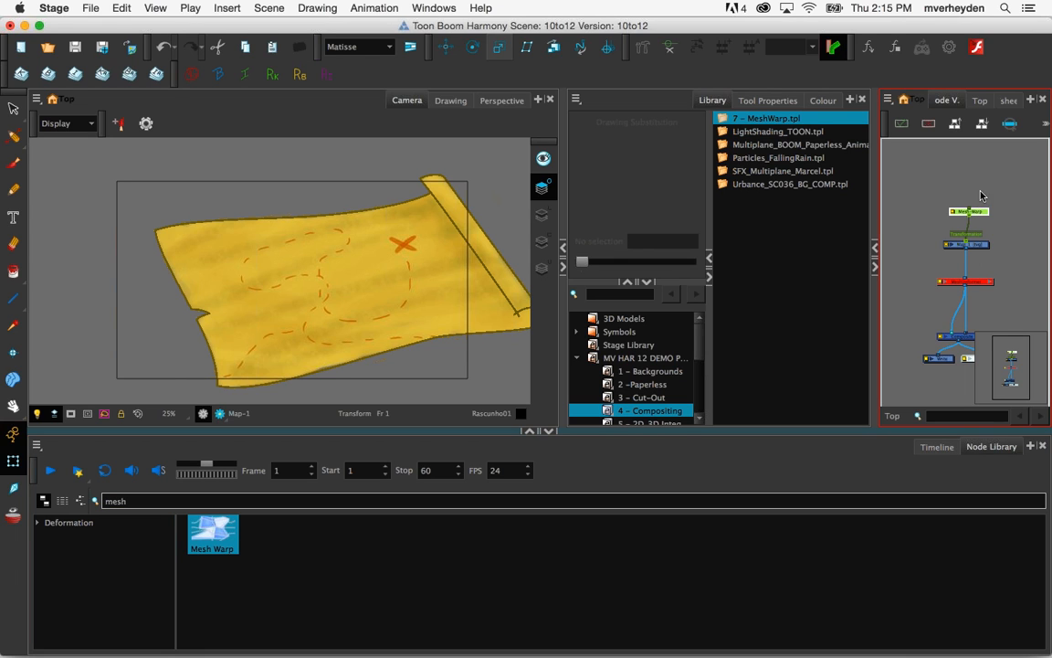
# Add the mesh warp tools to the Camera view and show the warp grid over the map
pyautogui.rightClick(284, 125)
pyautogui.click(306, 166)
pyautogui.click(343, 126)
pyautogui.moveTo(235, 252); pyautogui.dragTo(229, 240)
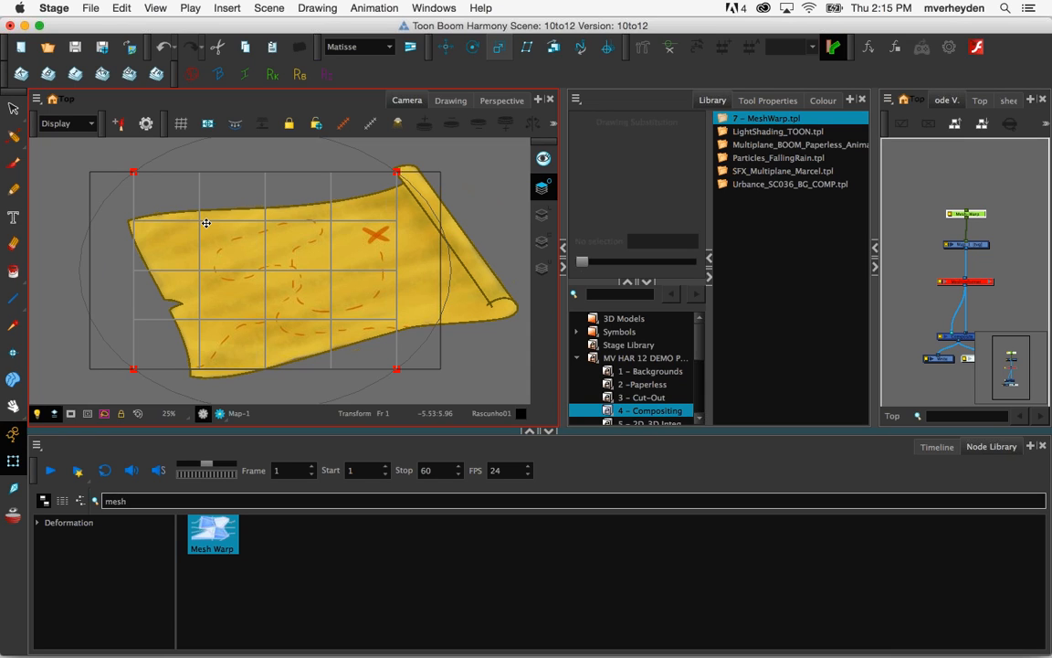
# Distort the map by pulling inner points of the warp grid in several directions, and shift the whole grid slightly down
pyautogui.moveTo(202, 223); pyautogui.dragTo(415, 216)
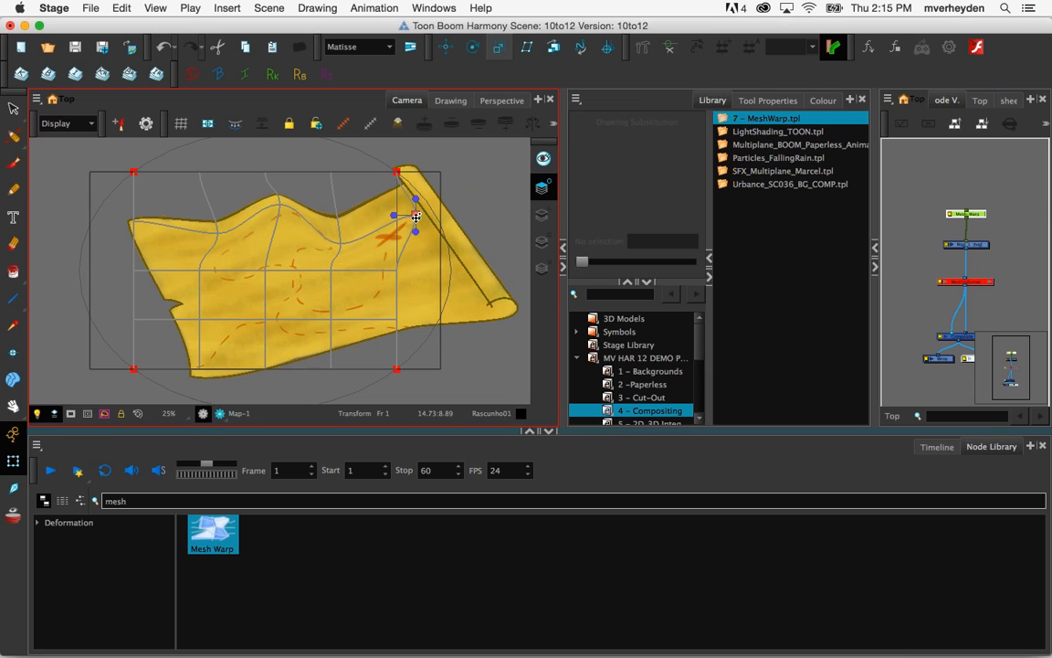
pyautogui.moveTo(264, 273); pyautogui.dragTo(364, 294)
pyautogui.moveTo(199, 271); pyautogui.dragTo(283, 336)
pyautogui.click(976, 213)
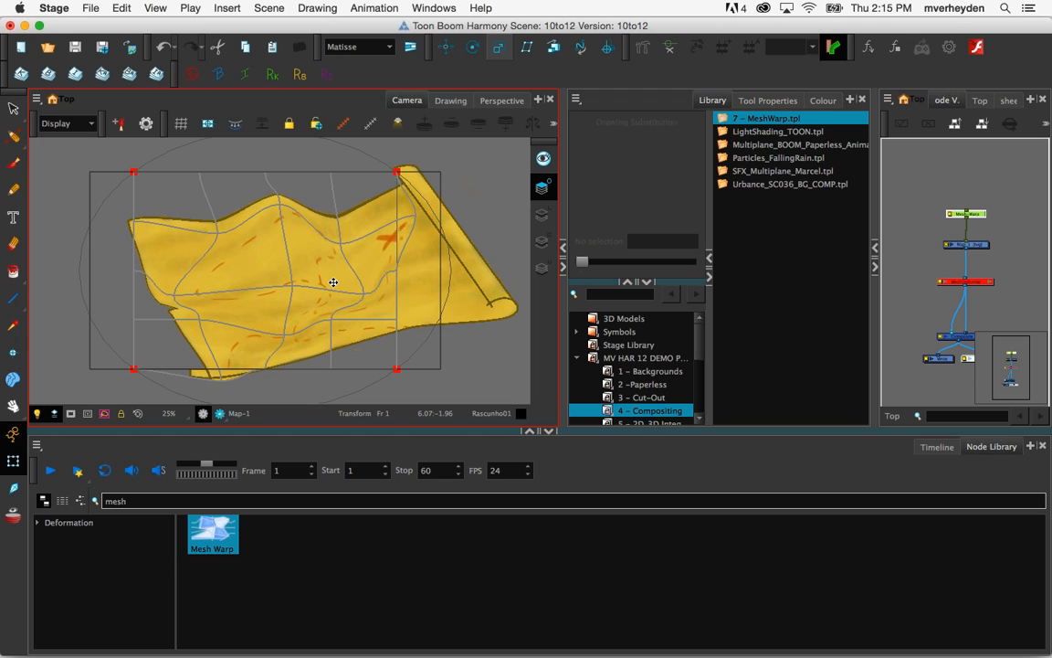
pyautogui.moveTo(332, 275); pyautogui.dragTo(293, 277)
pyautogui.moveTo(322, 316); pyautogui.dragTo(387, 225)
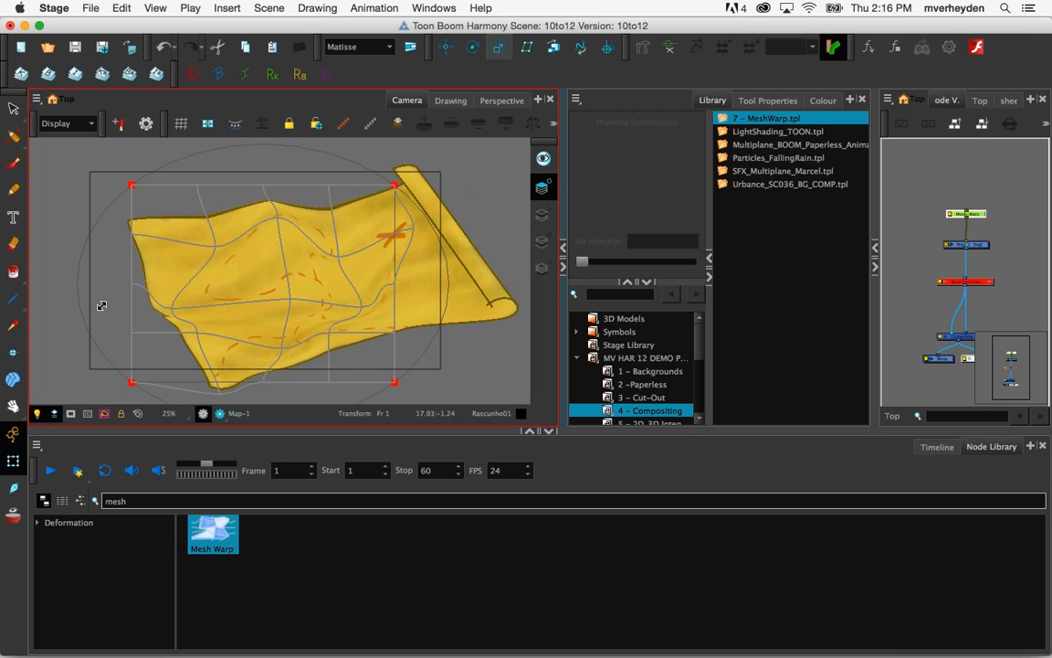
# Bring back the Timeline with the Mesh Warp node selected and reposition the first points of the grid's upper inner row toward the map's left edge
pyautogui.click(980, 215)
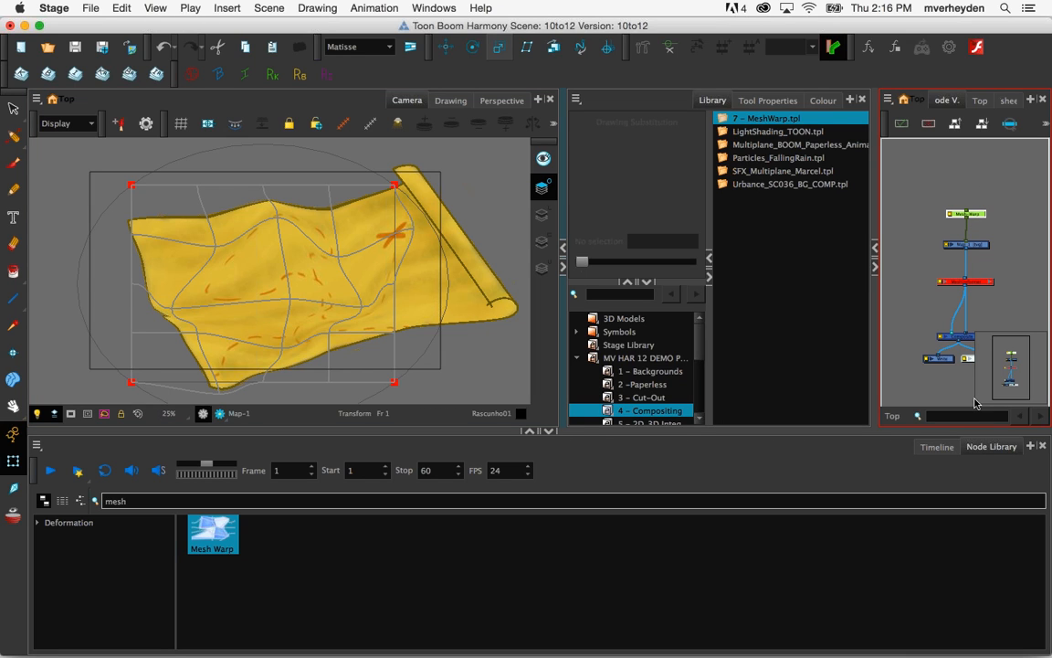
pyautogui.click(932, 447)
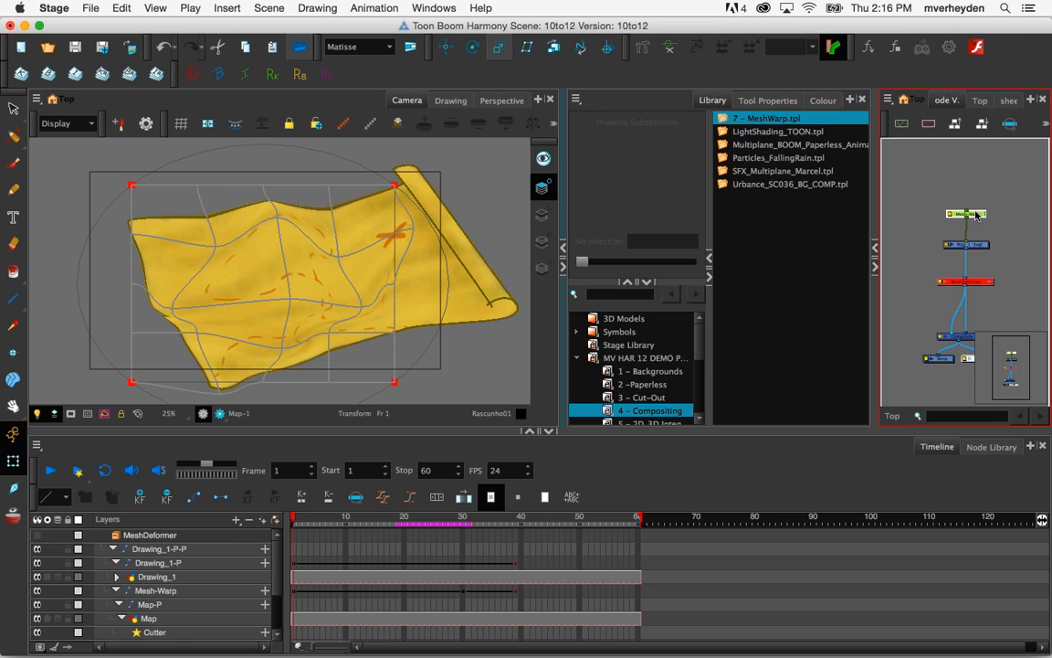
pyautogui.click(277, 222)
pyautogui.moveTo(268, 233); pyautogui.dragTo(190, 208)
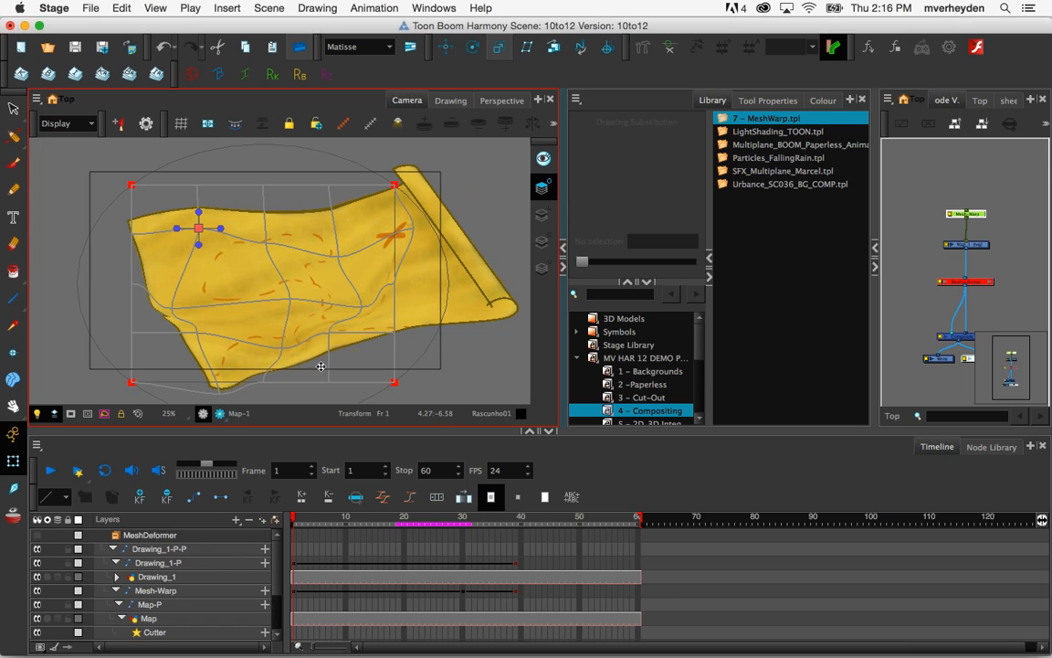
# Delete the Mesh Warp node, the map drawing group below it and the MeshDeformer node from the Node View
pyautogui.click(957, 200)
pyautogui.click(968, 245)
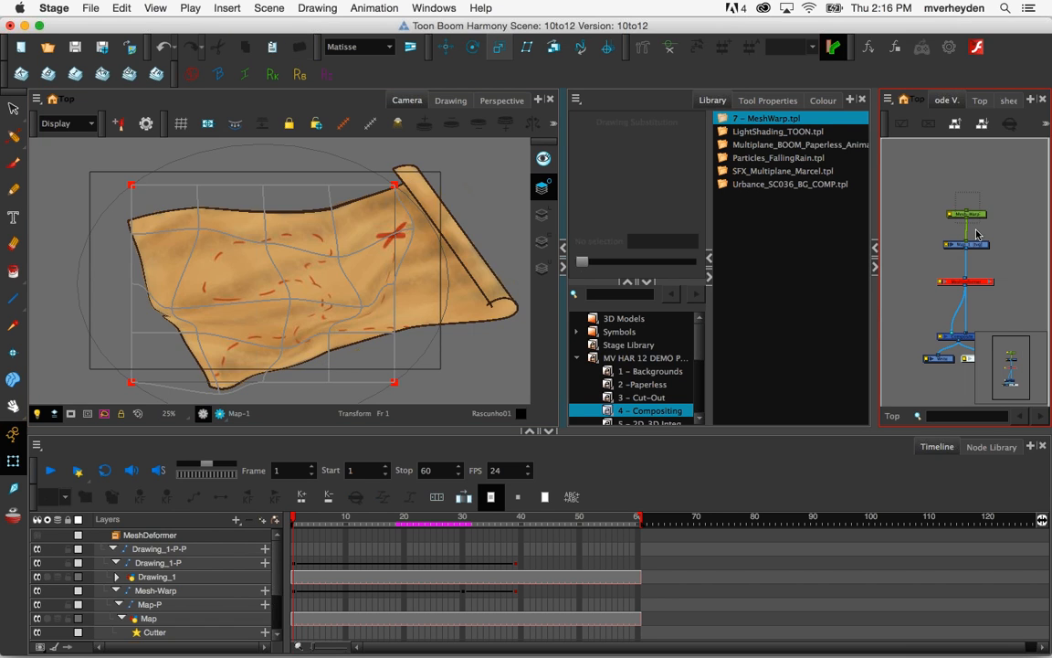
pyautogui.press('Delete')
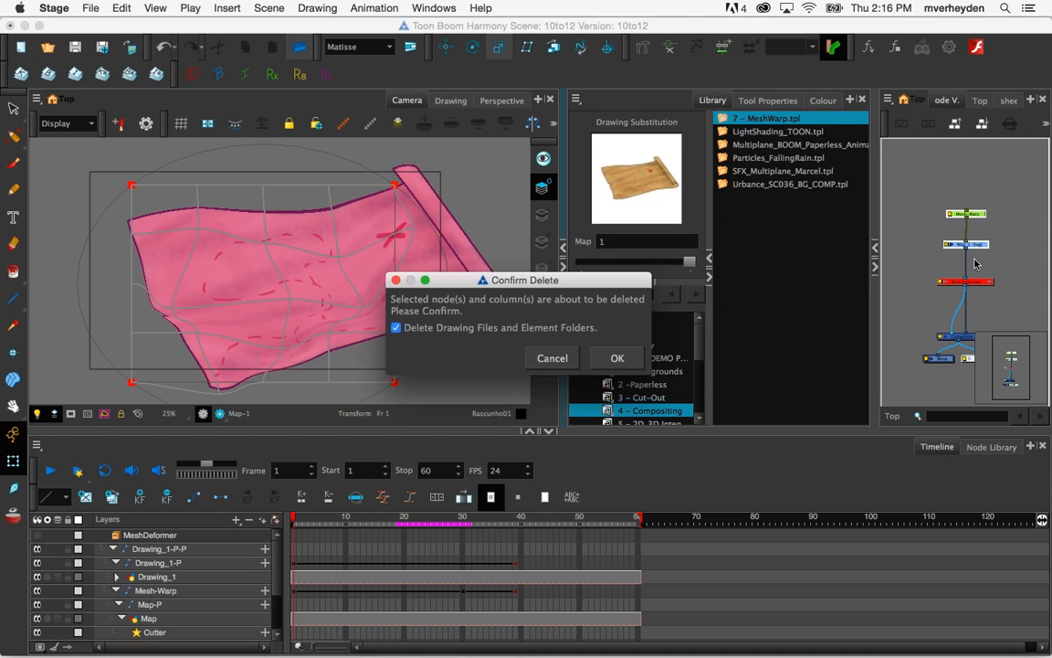
pyautogui.press('Return')
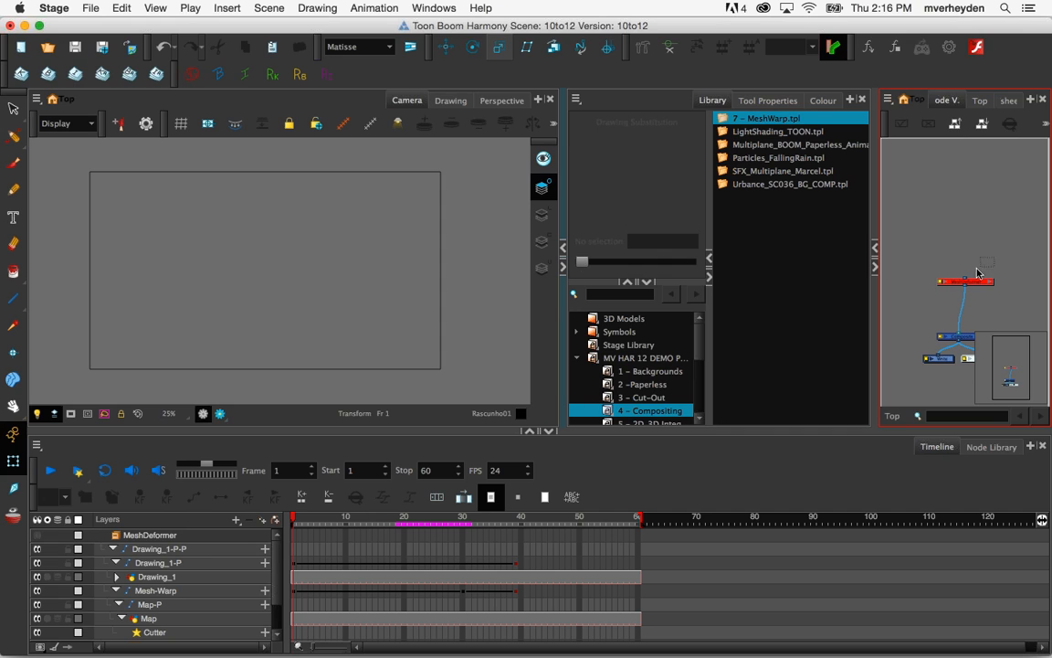
pyautogui.click(958, 282)
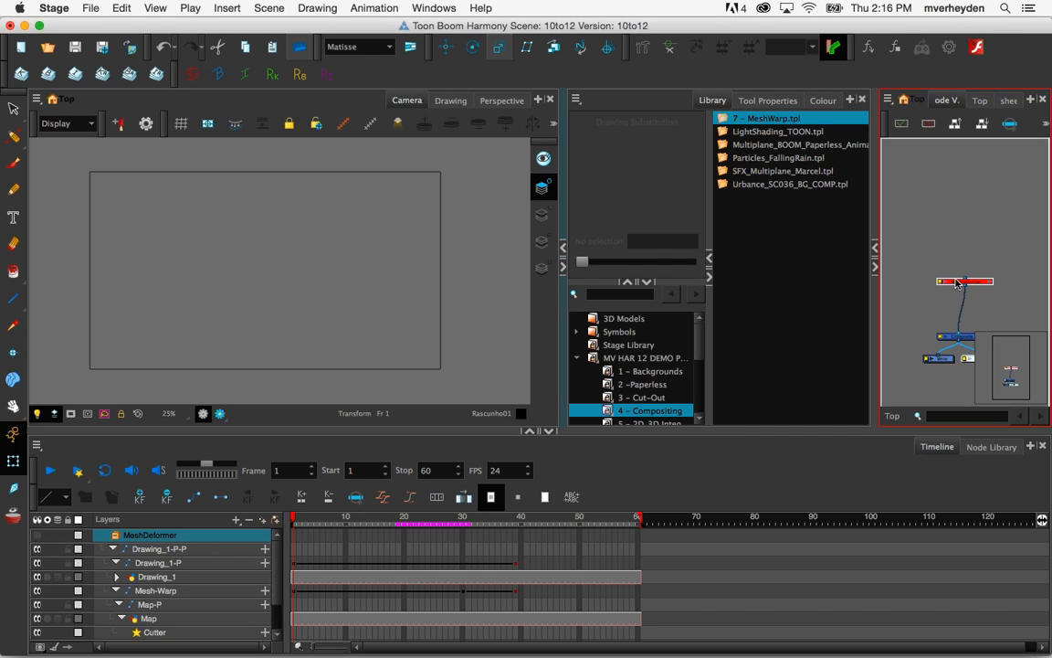
pyautogui.press('Delete')
pyautogui.press('Return')
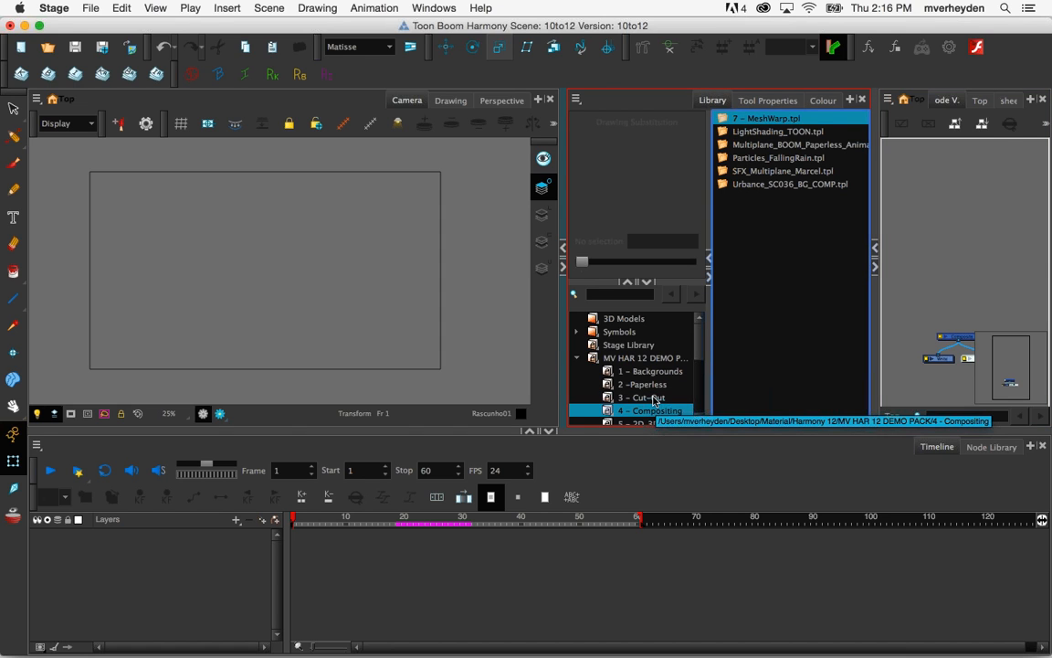
# Bring the Customer-DarkKid-G-QF.tpl template from the demo pack library into the Camera view
pyautogui.click(640, 357)
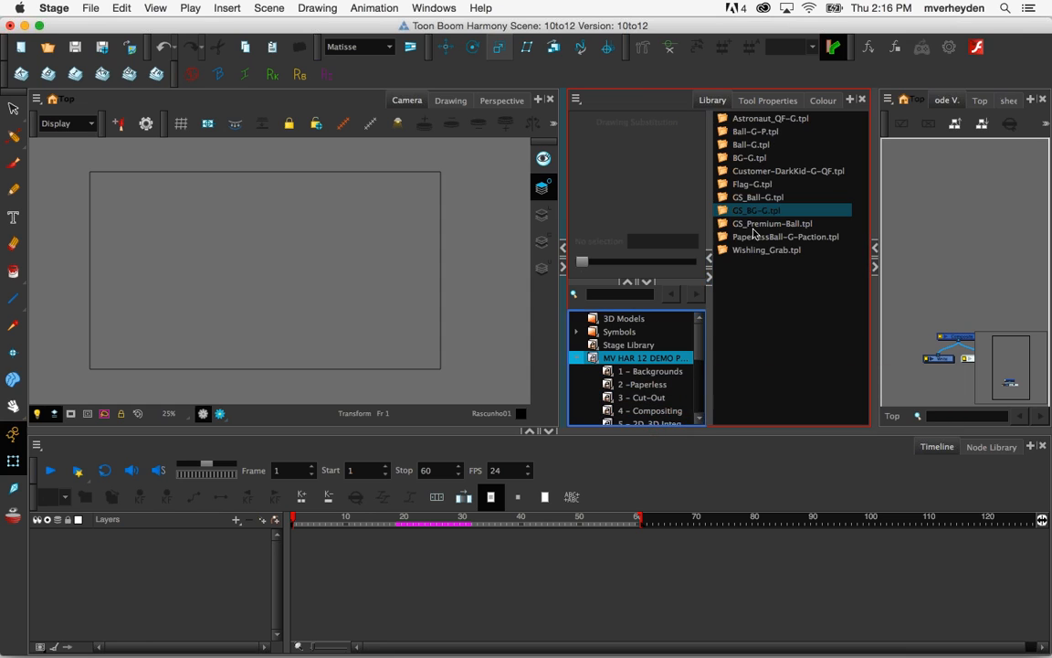
pyautogui.click(772, 171)
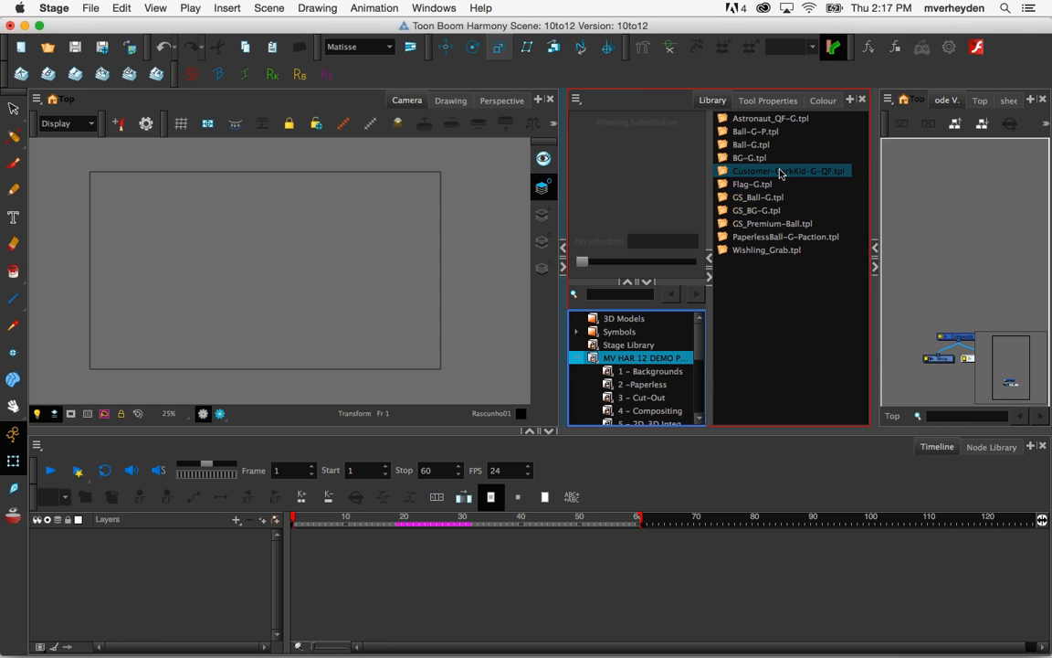
pyautogui.moveTo(772, 174); pyautogui.dragTo(309, 278)
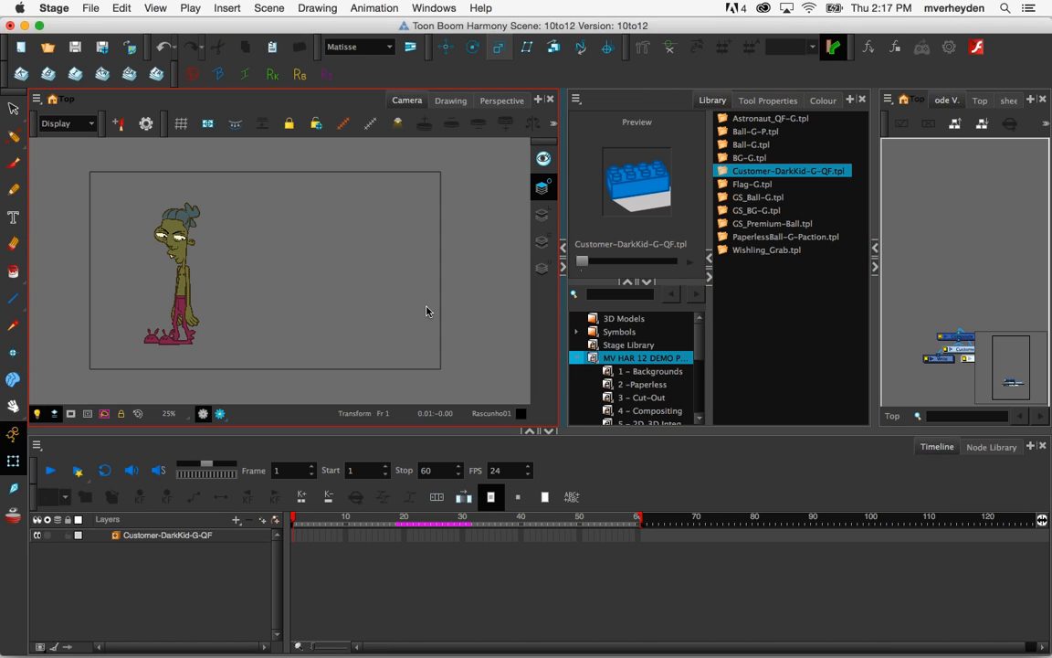
# Select the whole character and show its deformation controls in the Camera view, focusing on the torso
pyautogui.moveTo(114, 215)
pyautogui.mouseDown()
pyautogui.moveTo(274, 251)
pyautogui.moveTo(115, 219)
pyautogui.mouseUp()
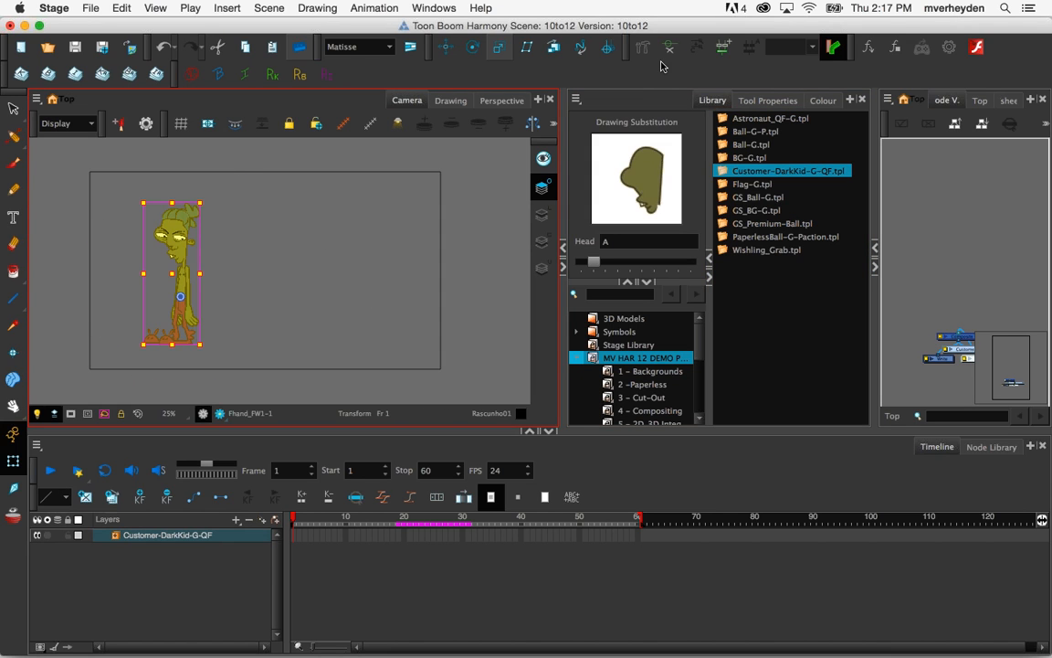
pyautogui.click(422, 242)
pyautogui.moveTo(315, 296); pyautogui.dragTo(294, 283)
pyautogui.press('2')
pyautogui.press('2')
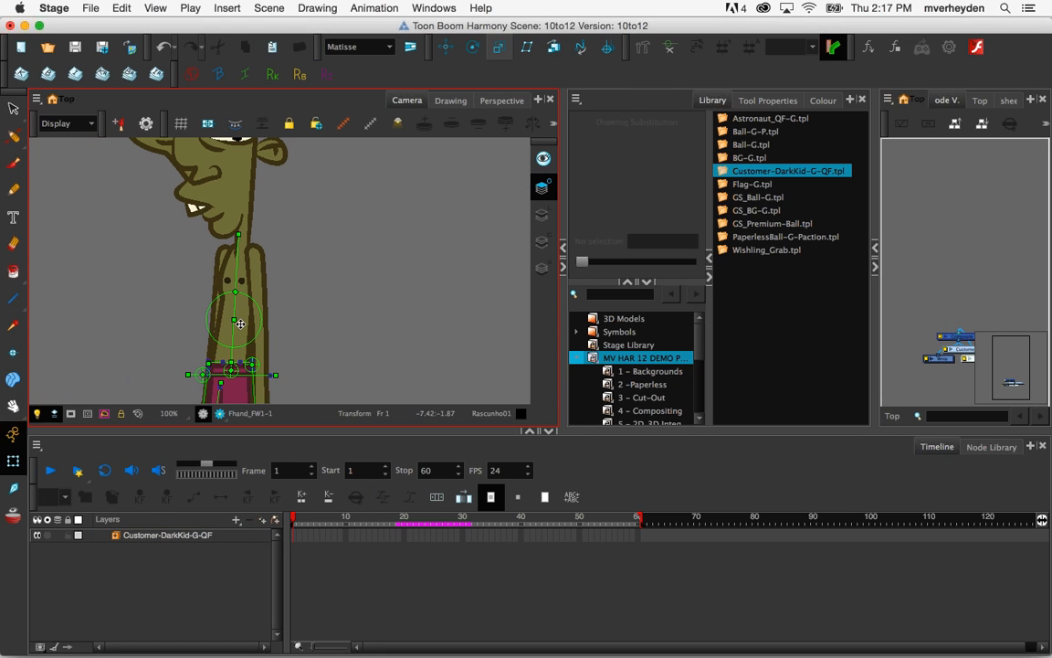
# Locate the body's Bone nodes inside their deformation group, widen the Node View, and move the Bone_1 node slightly down
pyautogui.click(954, 304)
pyautogui.press('o')
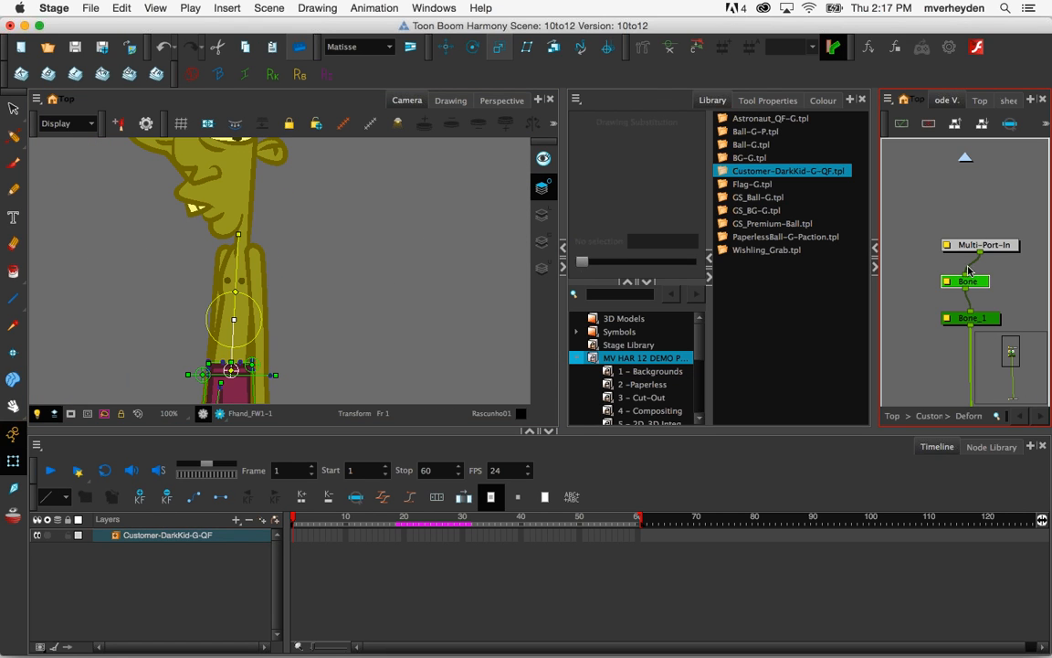
pyautogui.press('1')
pyautogui.moveTo(986, 256); pyautogui.dragTo(970, 213)
pyautogui.click(970, 214)
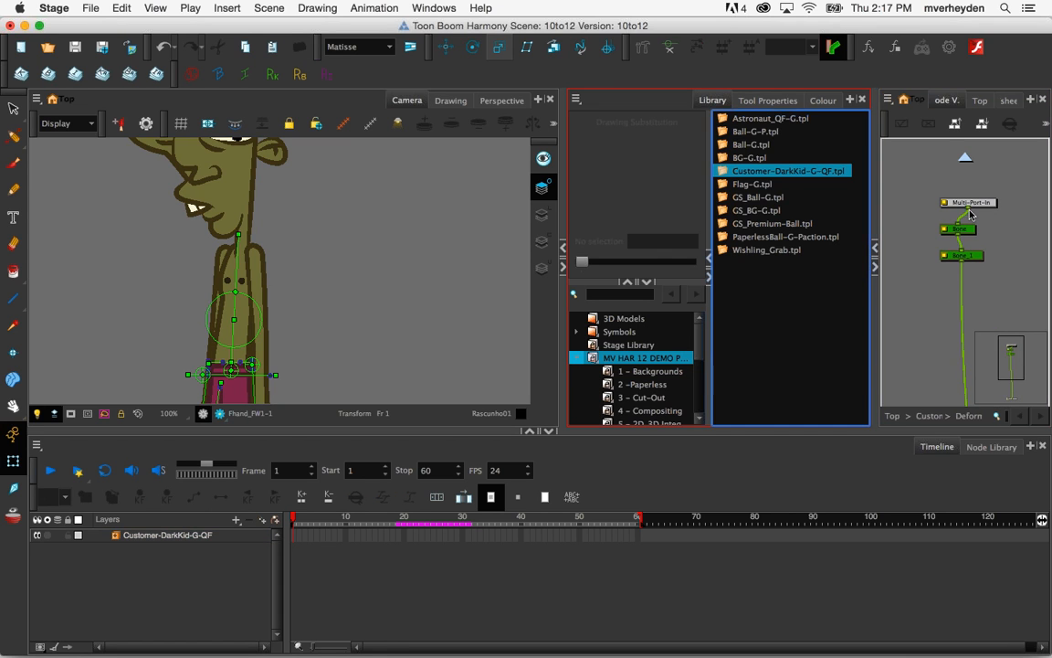
pyautogui.moveTo(874, 193); pyautogui.dragTo(778, 194)
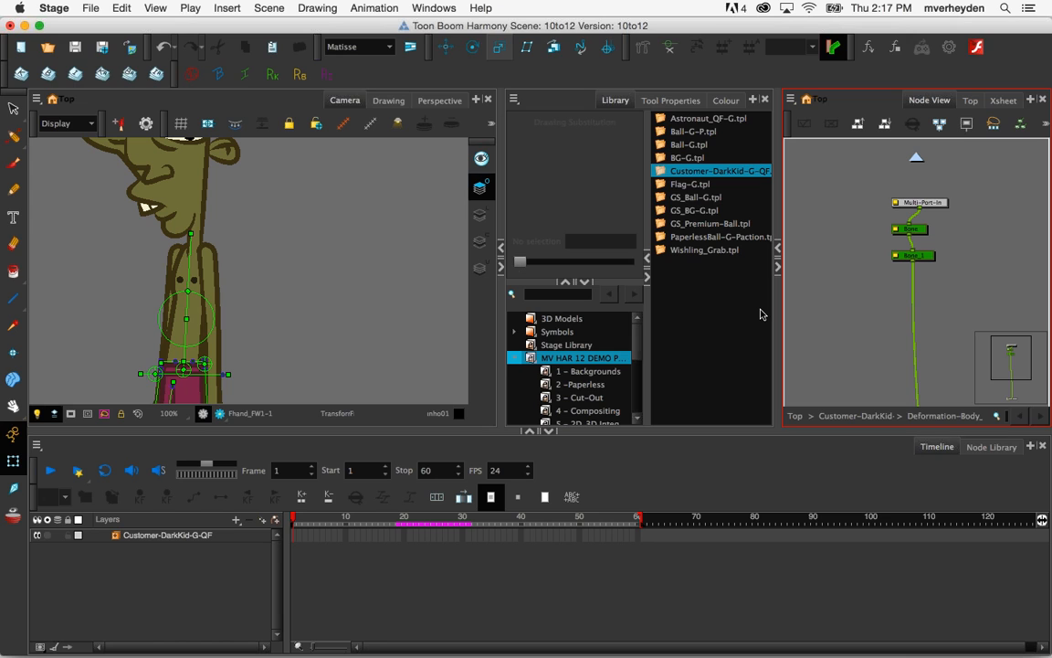
pyautogui.click(921, 256)
pyautogui.moveTo(927, 265); pyautogui.dragTo(920, 267)
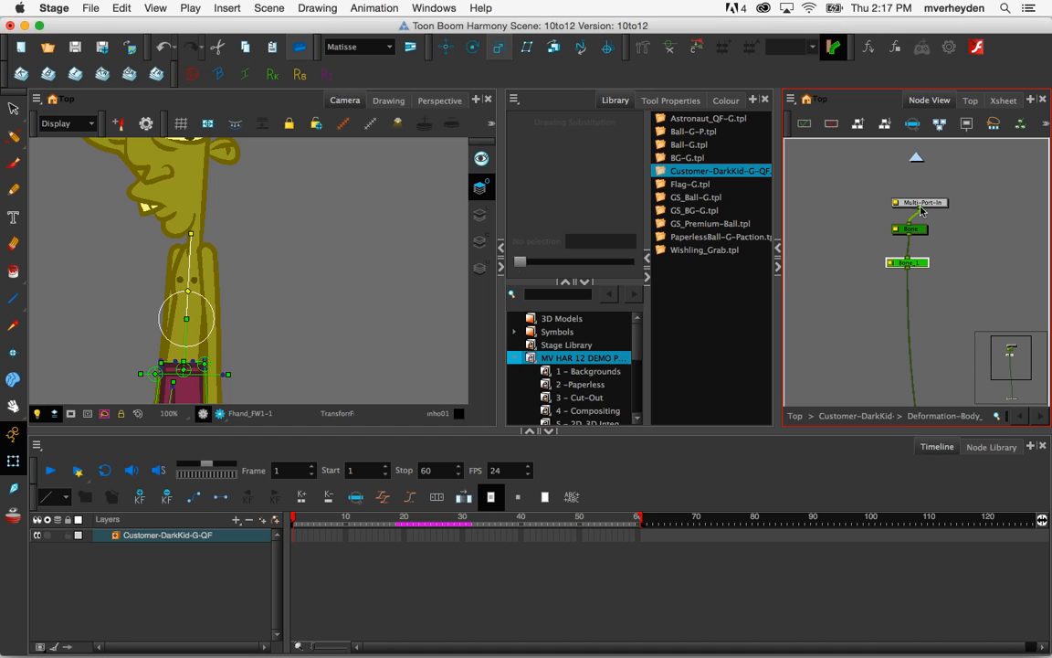
pyautogui.click(984, 447)
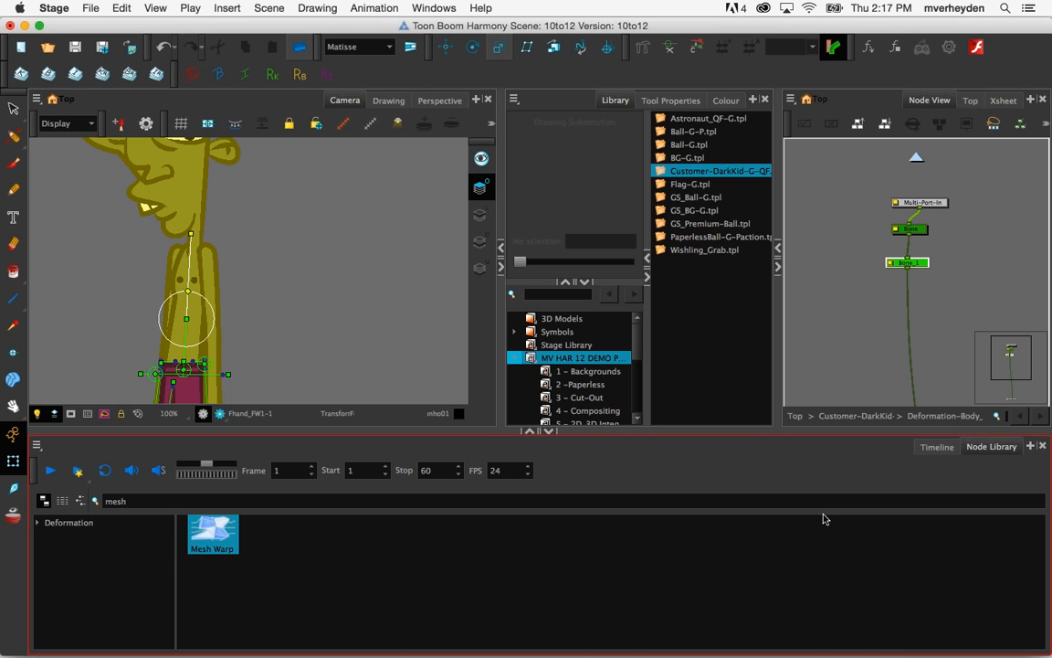
pyautogui.click(937, 447)
pyautogui.click(950, 274)
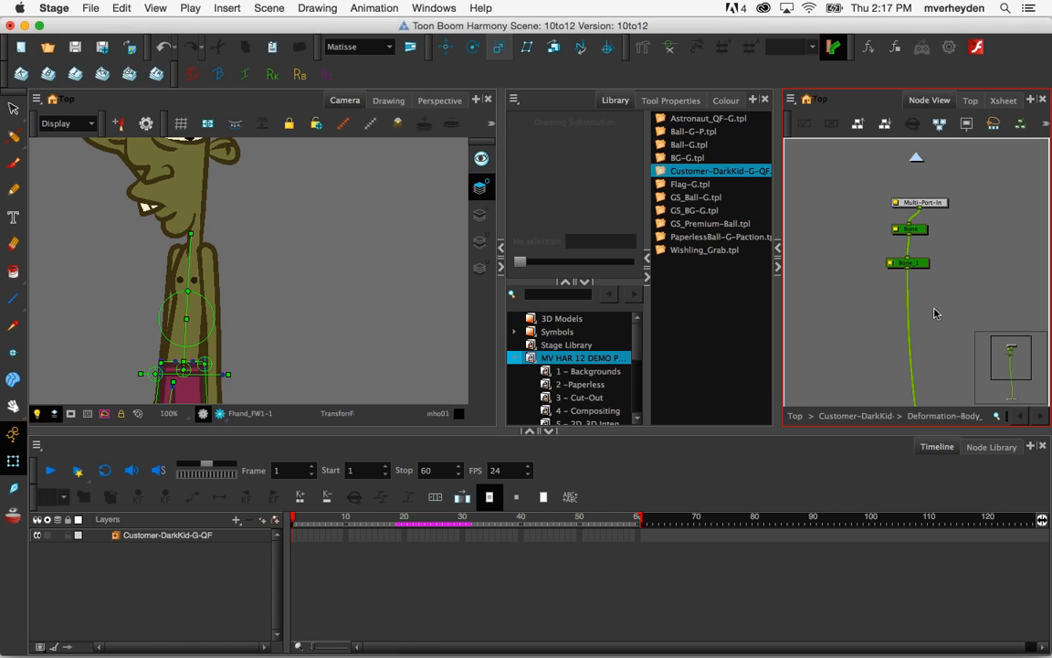
# Move the Multi-Port-Out node up closer to the bones and line up the Bone node above Bone_1
pyautogui.moveTo(933, 334); pyautogui.dragTo(900, 277)
pyautogui.press('1')
pyautogui.press('1')
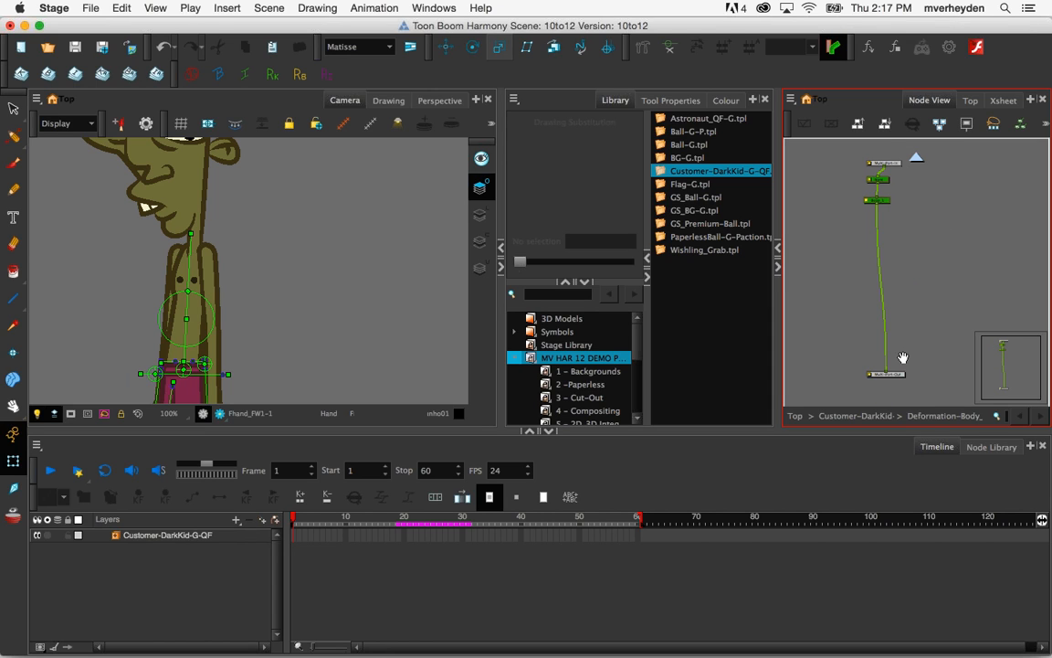
pyautogui.moveTo(899, 375); pyautogui.dragTo(892, 269)
pyautogui.moveTo(909, 216); pyautogui.dragTo(916, 290)
pyautogui.press('2')
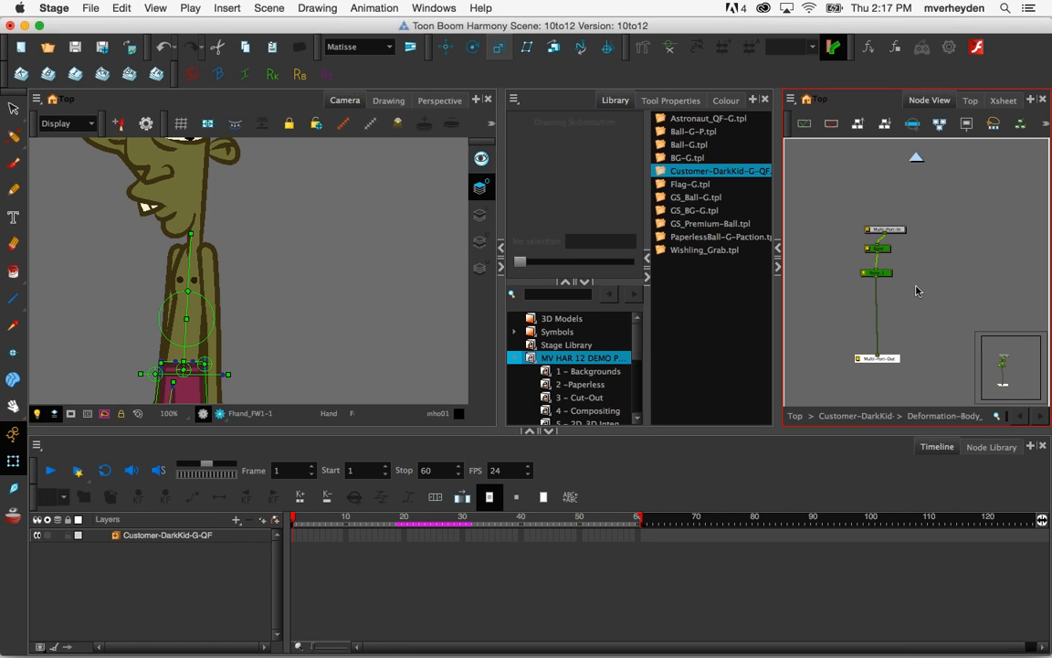
pyautogui.scroll(1, 918, 290)
pyautogui.click(915, 292)
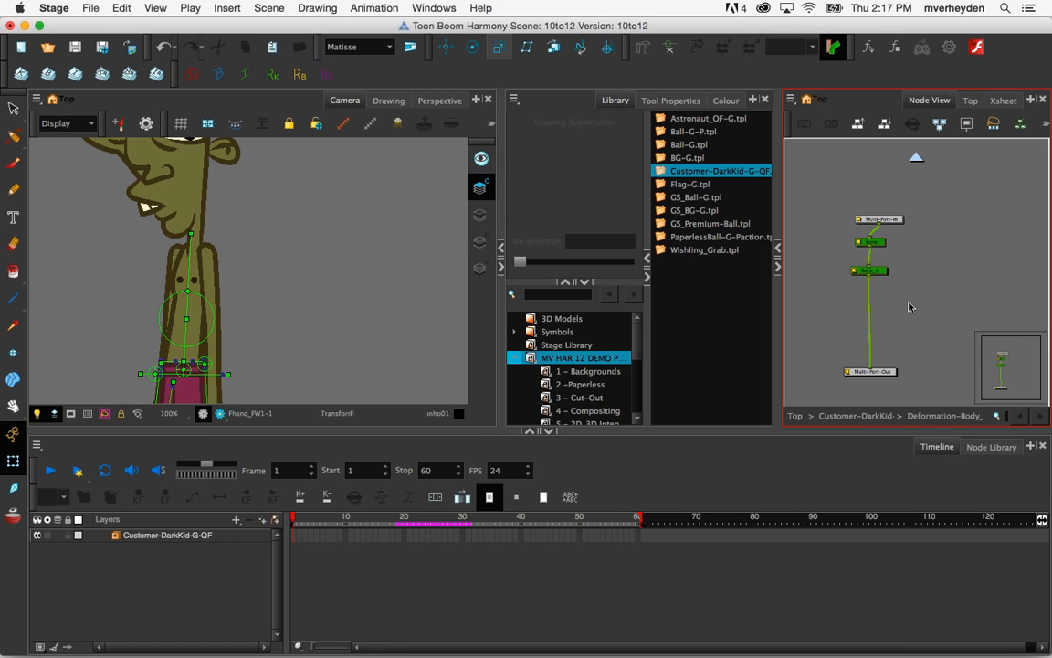
pyautogui.scroll(1, 877, 245)
pyautogui.moveTo(880, 240); pyautogui.dragTo(870, 256)
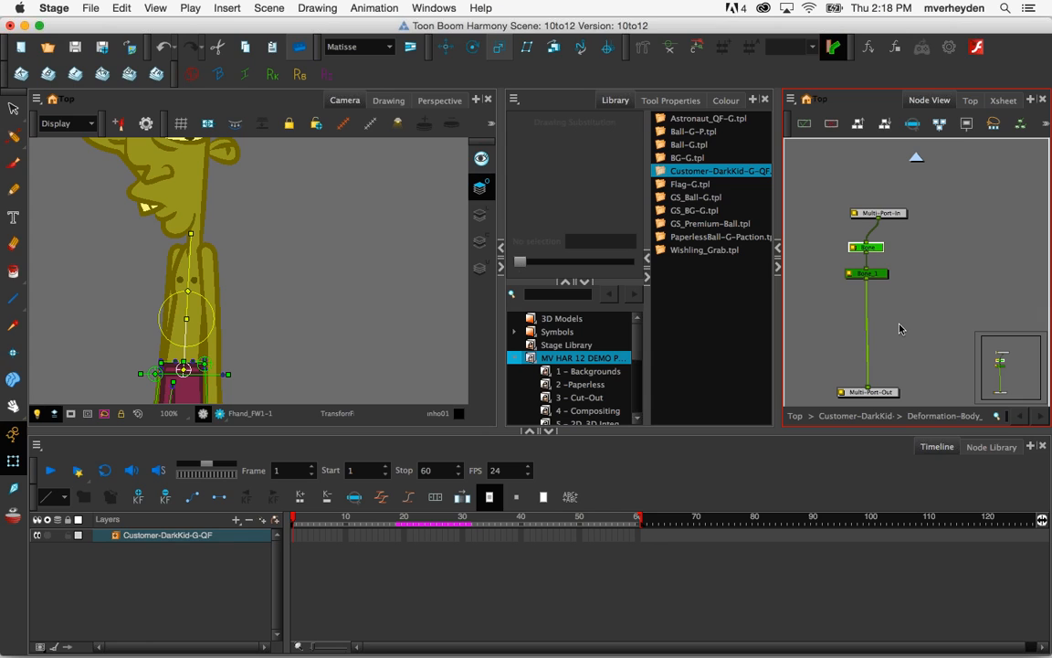
pyautogui.click(917, 273)
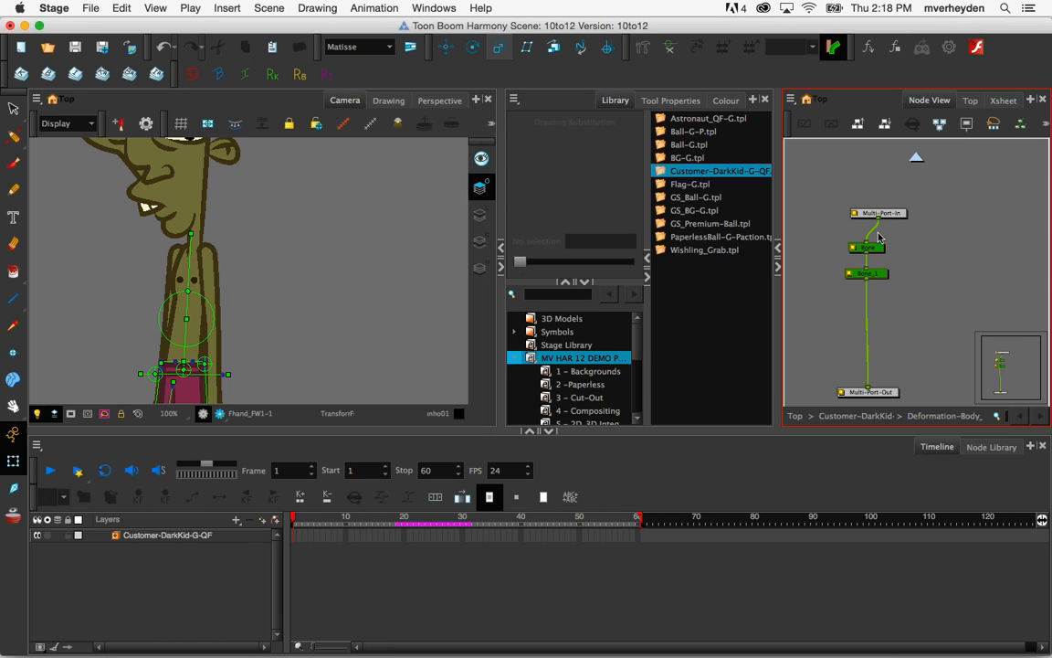
pyautogui.click(878, 249)
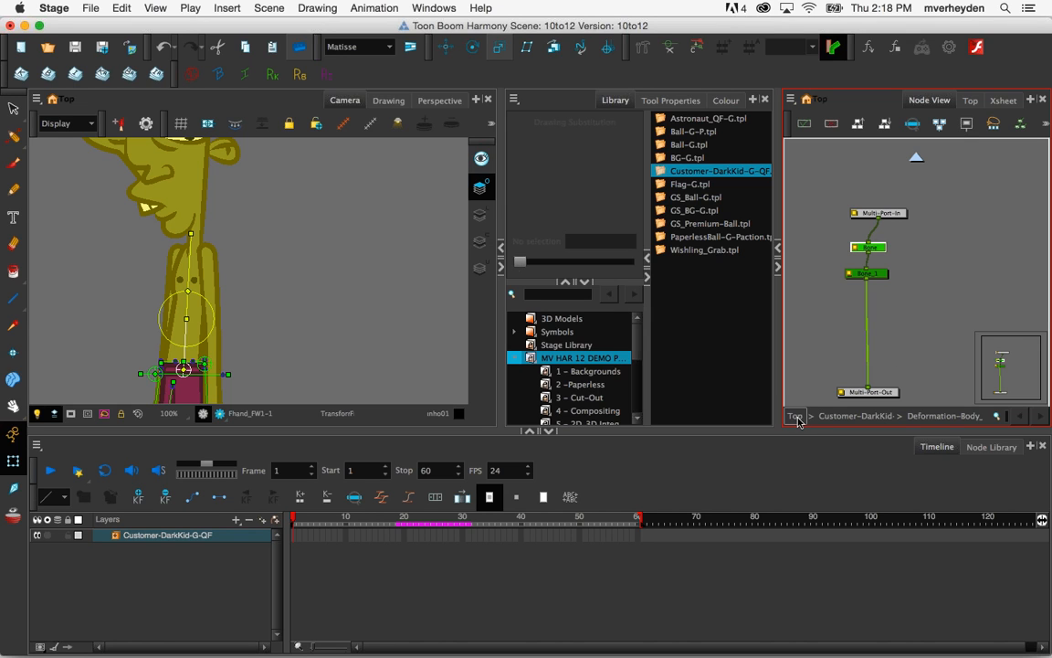
# Make room beside the character in the Camera view and add a vector drawing layer named Drawing
pyautogui.click(374, 354)
pyautogui.press('1')
pyautogui.press('1')
pyautogui.moveTo(375, 356); pyautogui.dragTo(281, 327)
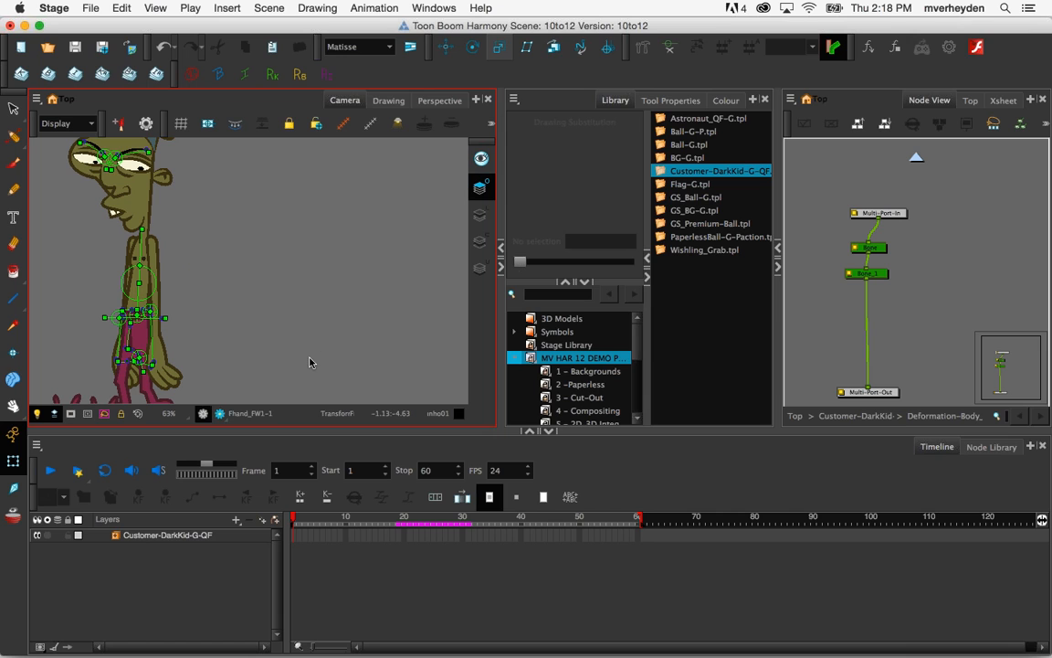
pyautogui.click(262, 520)
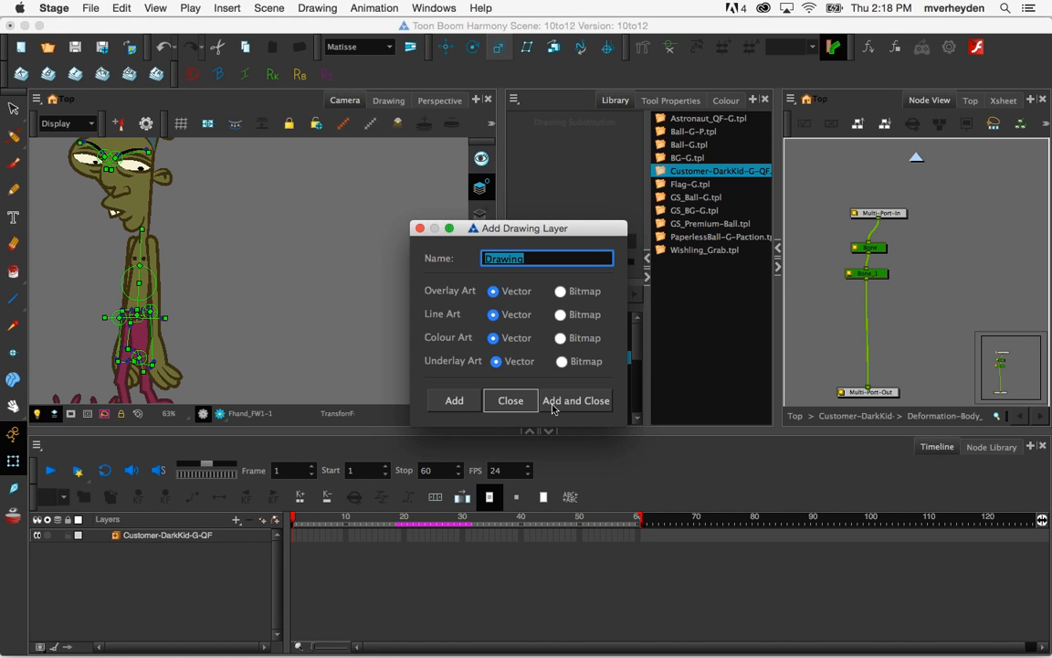
pyautogui.click(575, 400)
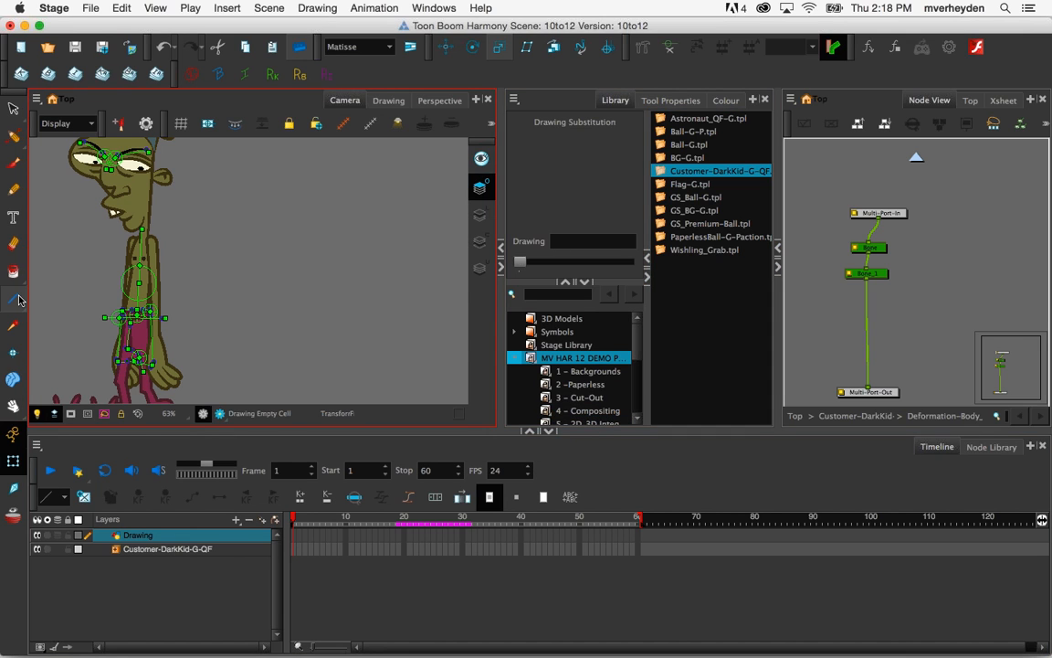
# Draw a tall black-outlined rectangle beside the character, undoing the thick-lined first attempt, and fill it with the red Rascunho03 colour
pyautogui.moveTo(18, 301); pyautogui.dragTo(55, 311)
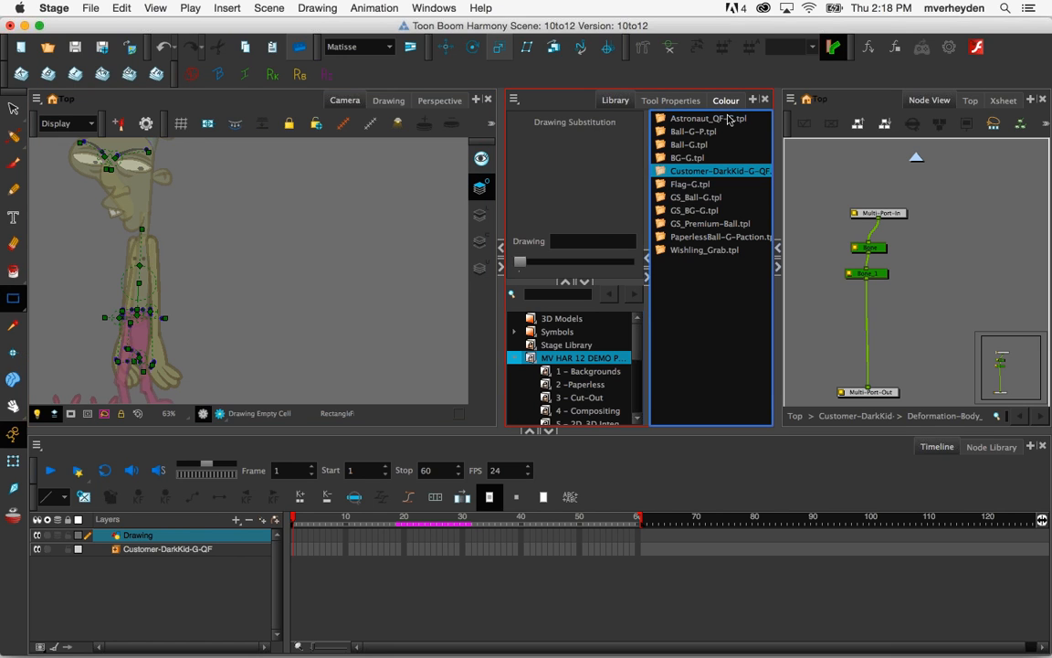
pyautogui.click(726, 101)
pyautogui.moveTo(284, 174); pyautogui.dragTo(375, 368)
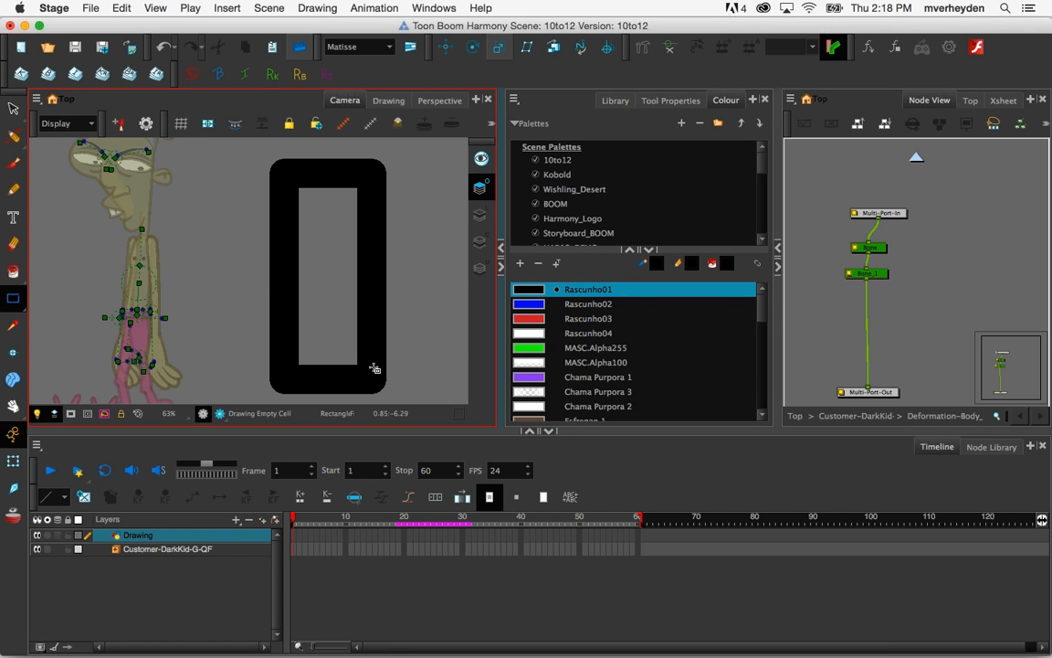
pyautogui.press('super+z')
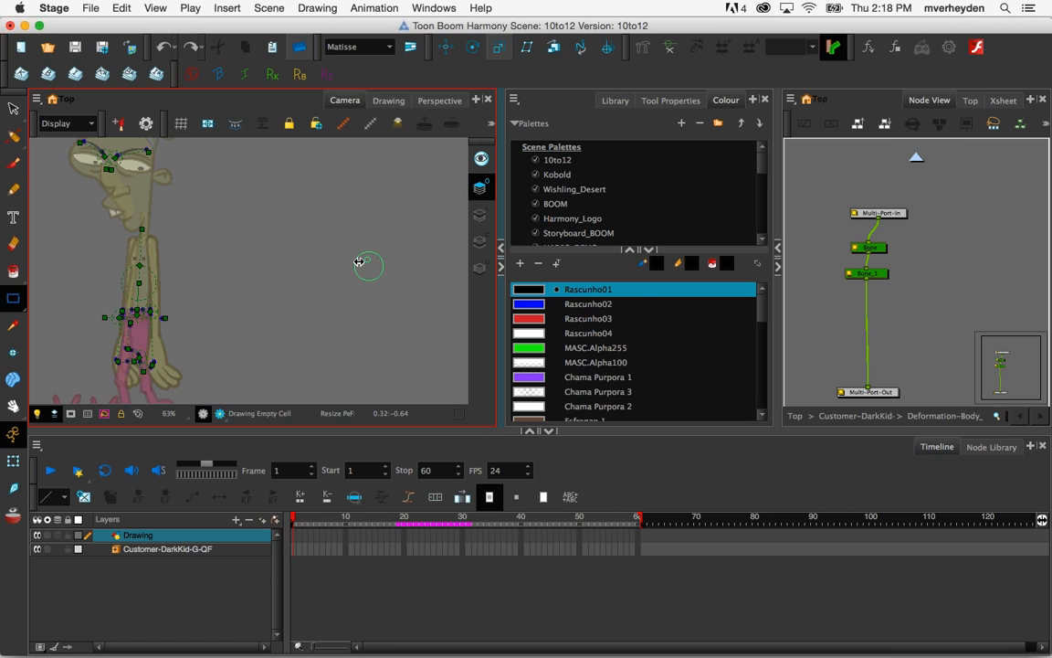
pyautogui.moveTo(260, 158); pyautogui.dragTo(390, 394)
pyautogui.click(302, 306)
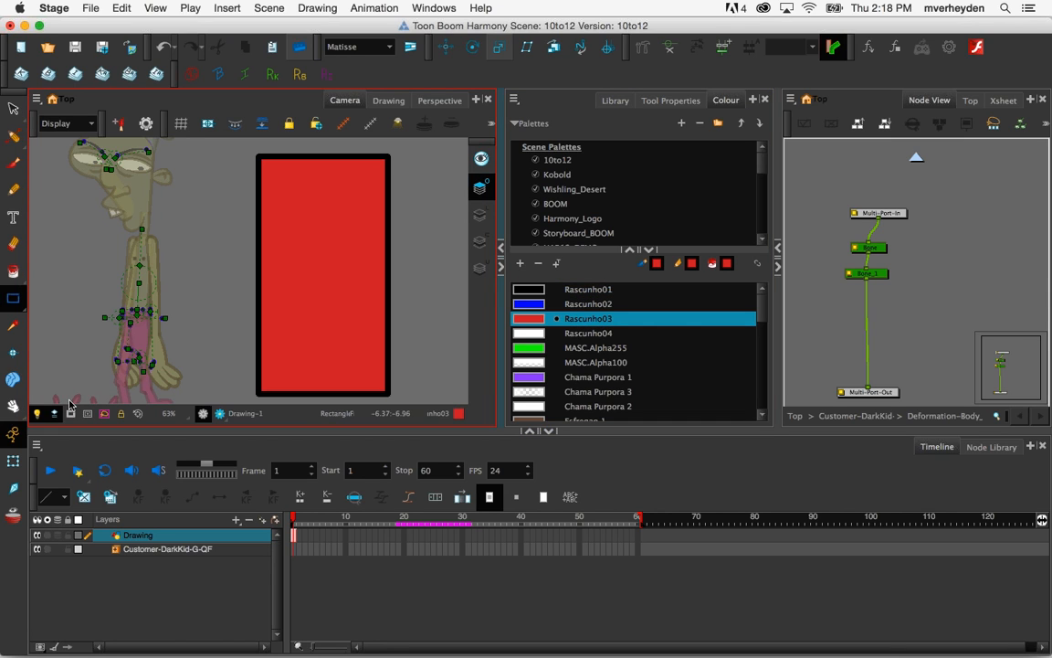
# Switch to the Transform tool, return the Node View to the top level, and place the Drawing node well above the Composite
pyautogui.click(14, 462)
pyautogui.click(796, 417)
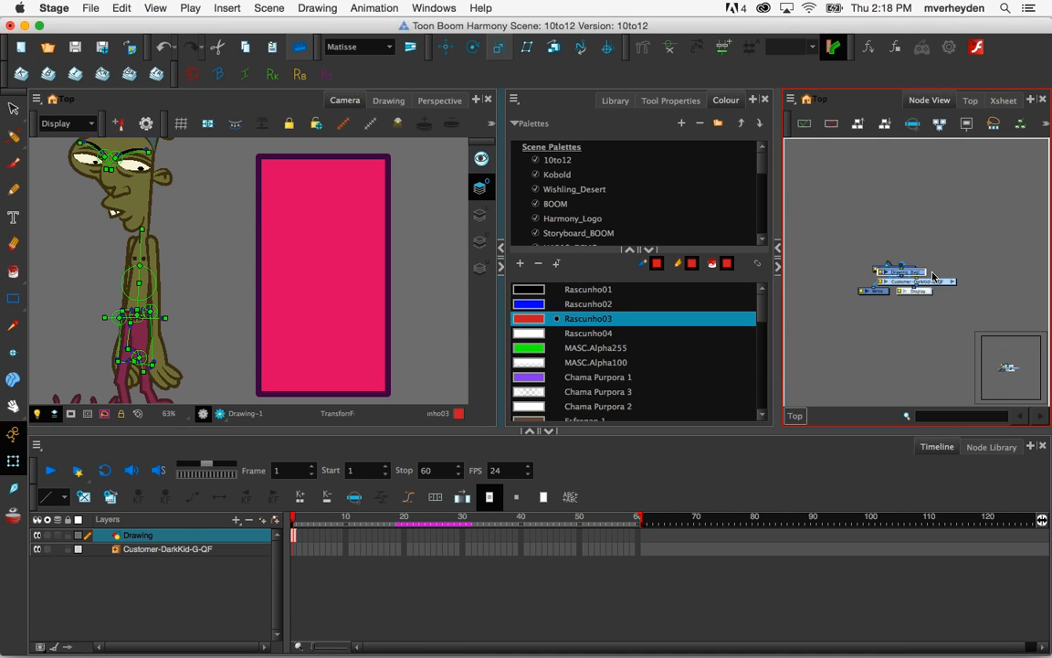
pyautogui.moveTo(912, 271); pyautogui.dragTo(904, 221)
pyautogui.click(922, 218)
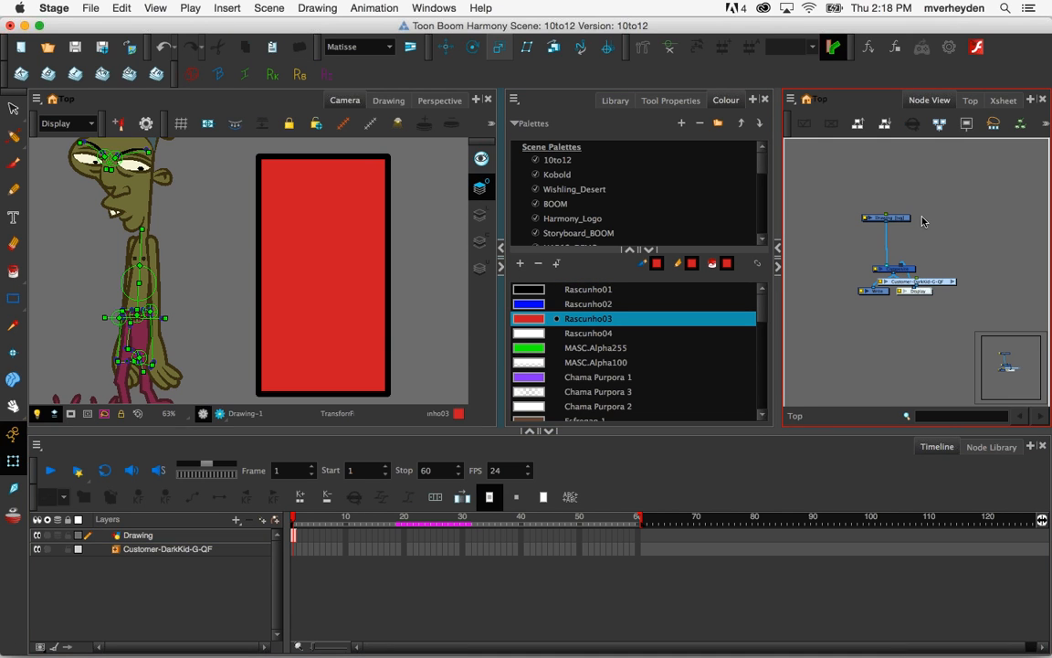
pyautogui.scroll(4, 826, 201)
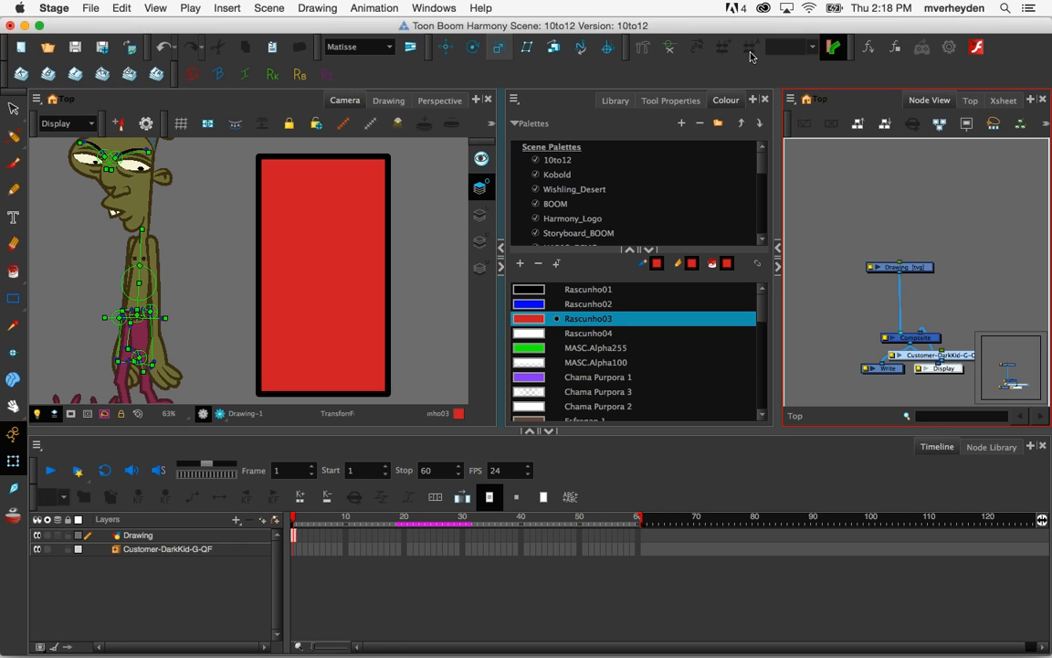
# Rig the red rectangle's Drawing node with a two-bone deformer running from above its upper edge to below its lower edge
pyautogui.click(917, 270)
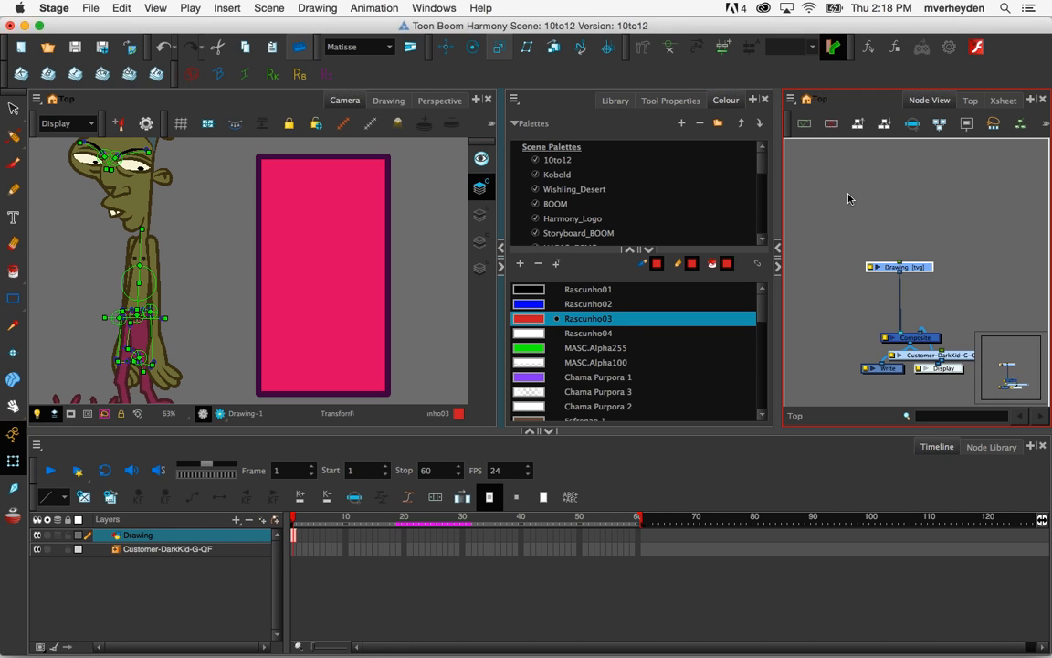
pyautogui.click(645, 53)
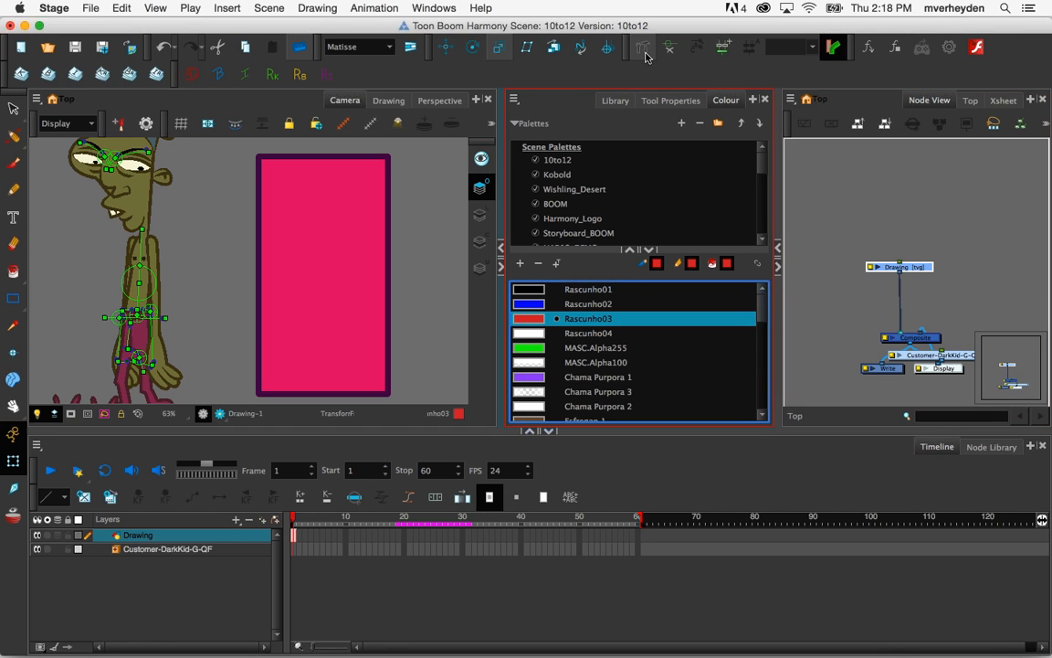
pyautogui.click(645, 53)
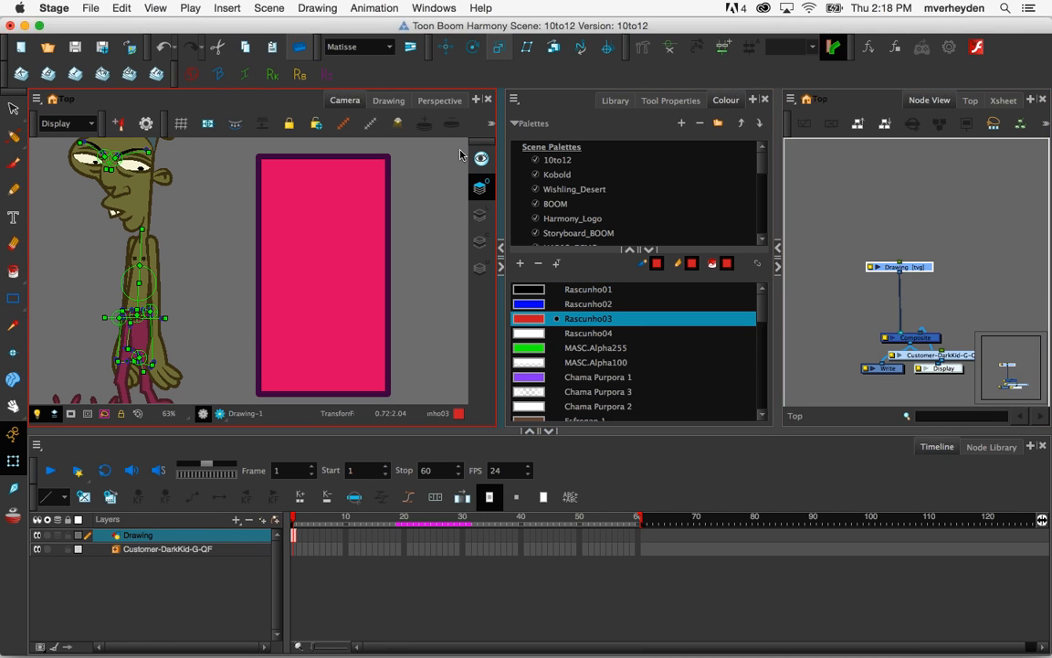
pyautogui.click(611, 144)
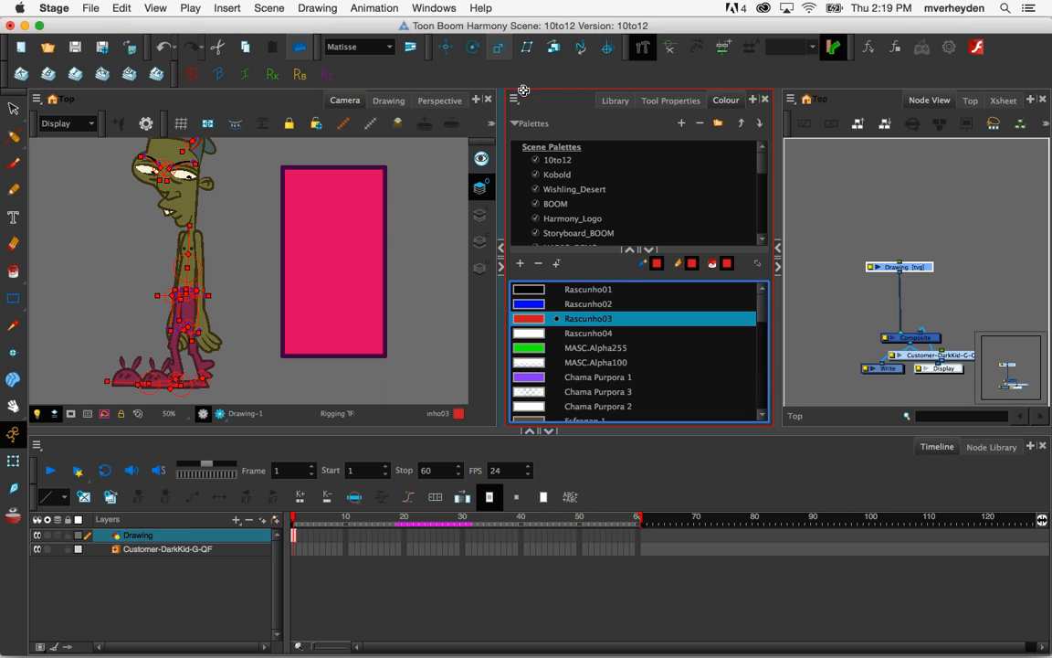
pyautogui.click(639, 51)
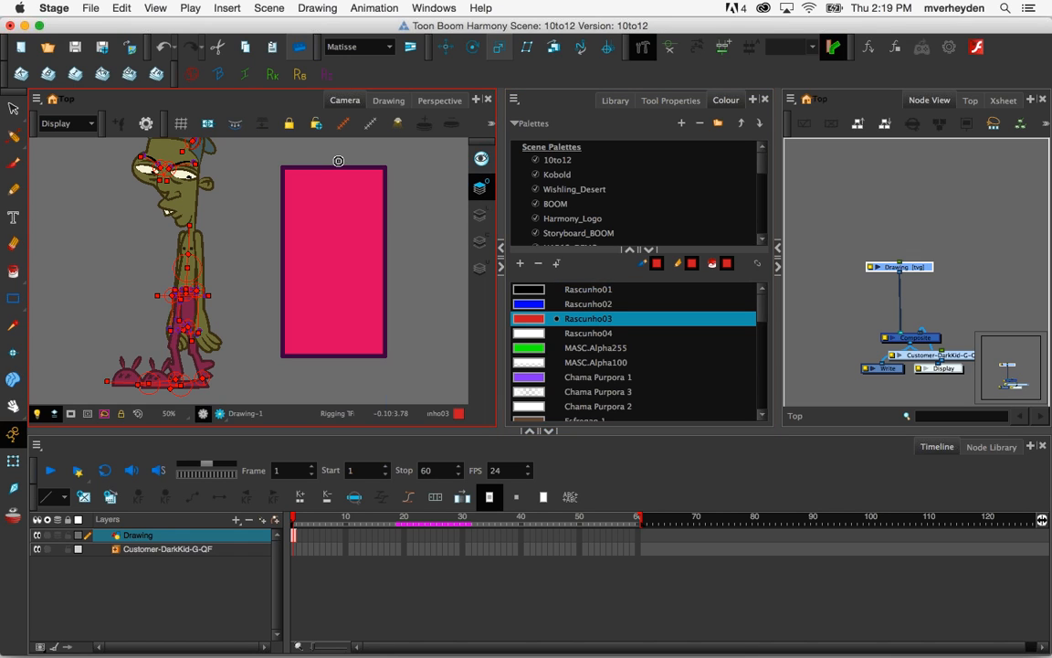
pyautogui.click(331, 262)
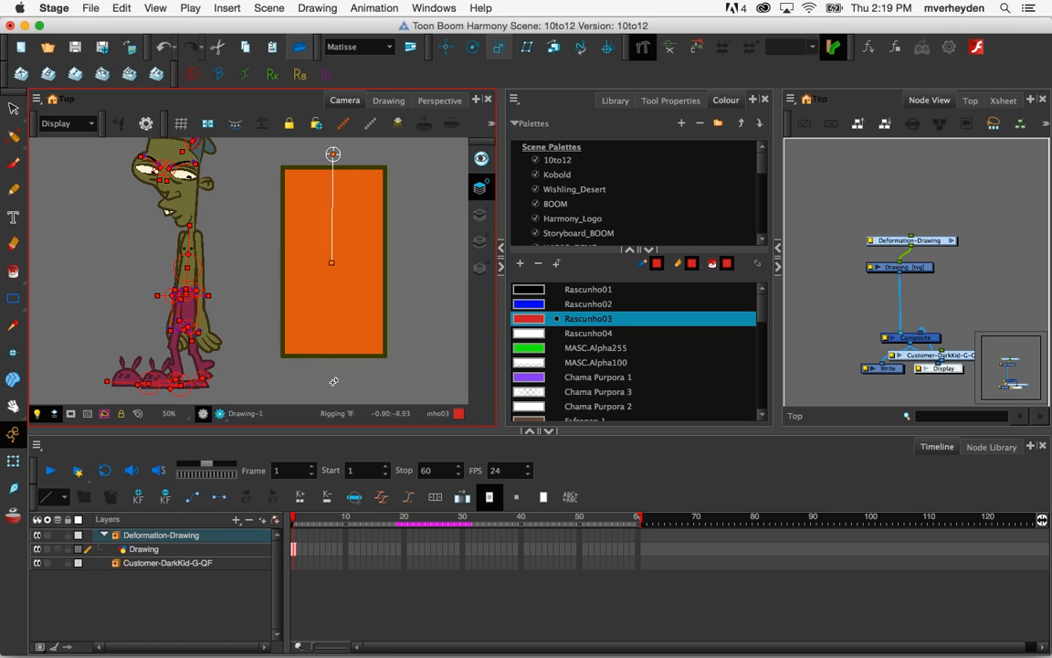
pyautogui.click(336, 382)
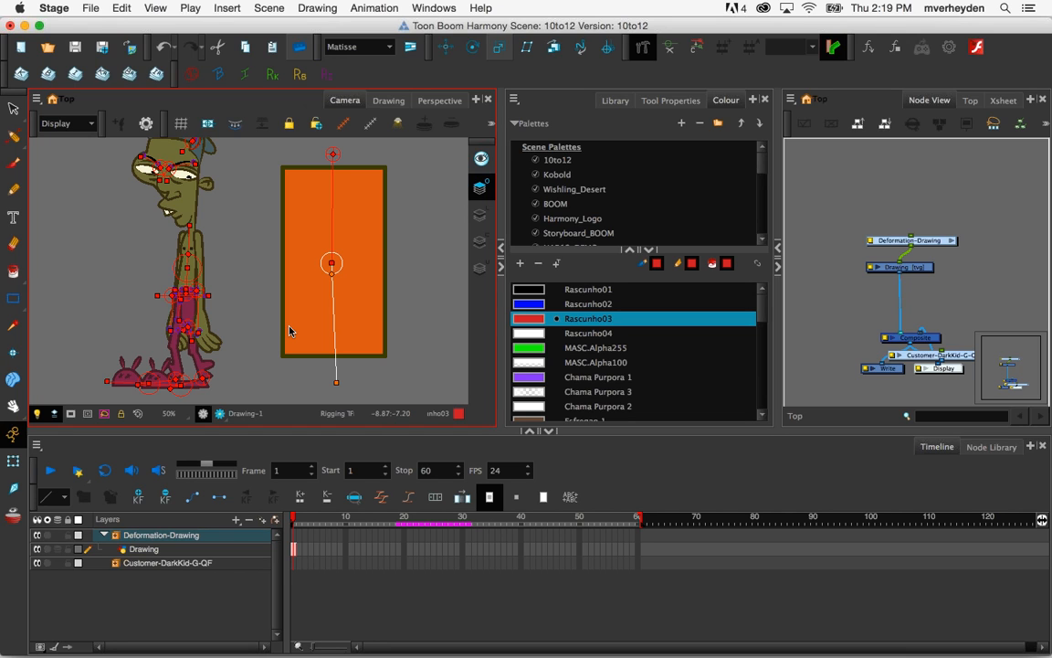
# Enlarge the middle joint's bend radius with the Rigging tool until its circle extends past the rectangle's sides, and return to the Transform tool
pyautogui.hotkey('shift', 't')
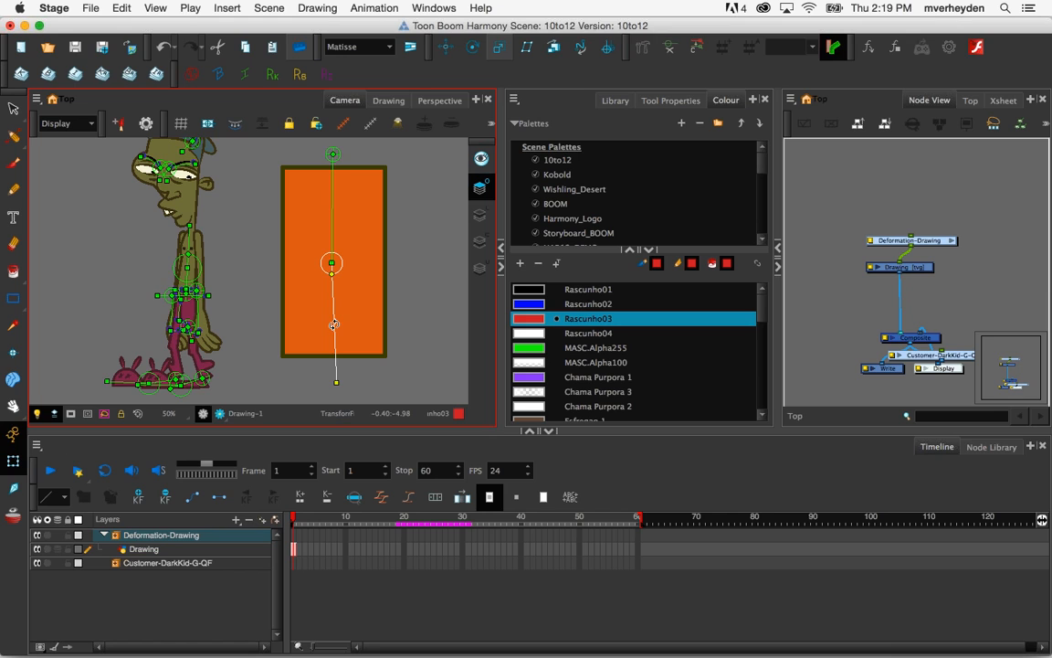
pyautogui.moveTo(334, 324); pyautogui.dragTo(340, 300)
pyautogui.click(644, 47)
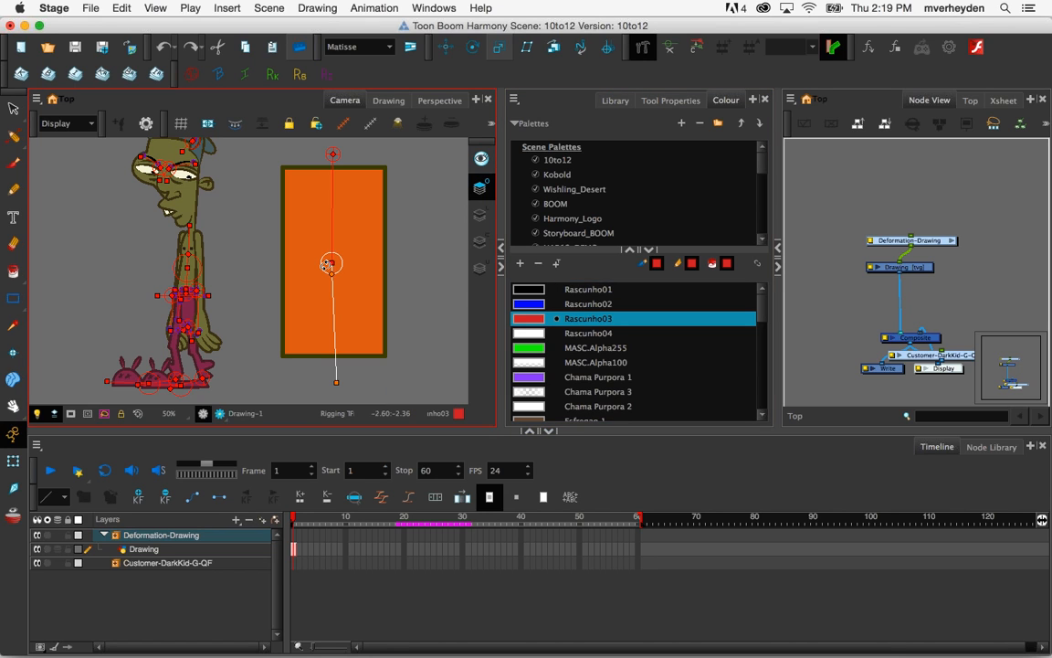
pyautogui.moveTo(329, 273); pyautogui.dragTo(428, 335)
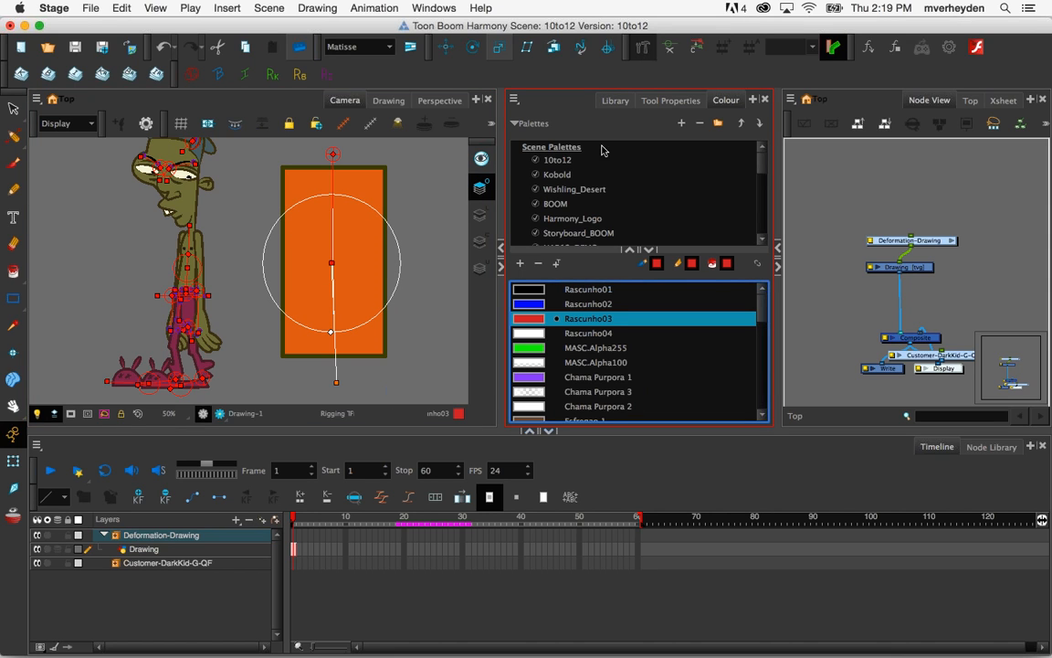
pyautogui.hotkey('shift', 't')
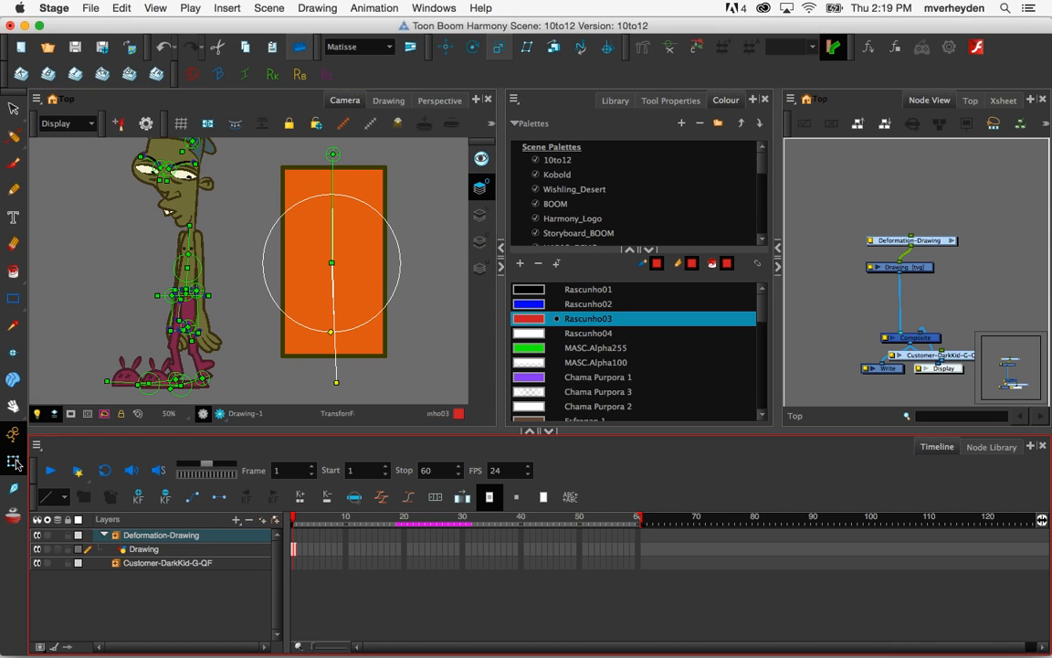
# Move the Deformation-Drawing node higher so it sits directly above the Drawing node, and select the Drawing node
pyautogui.click(939, 218)
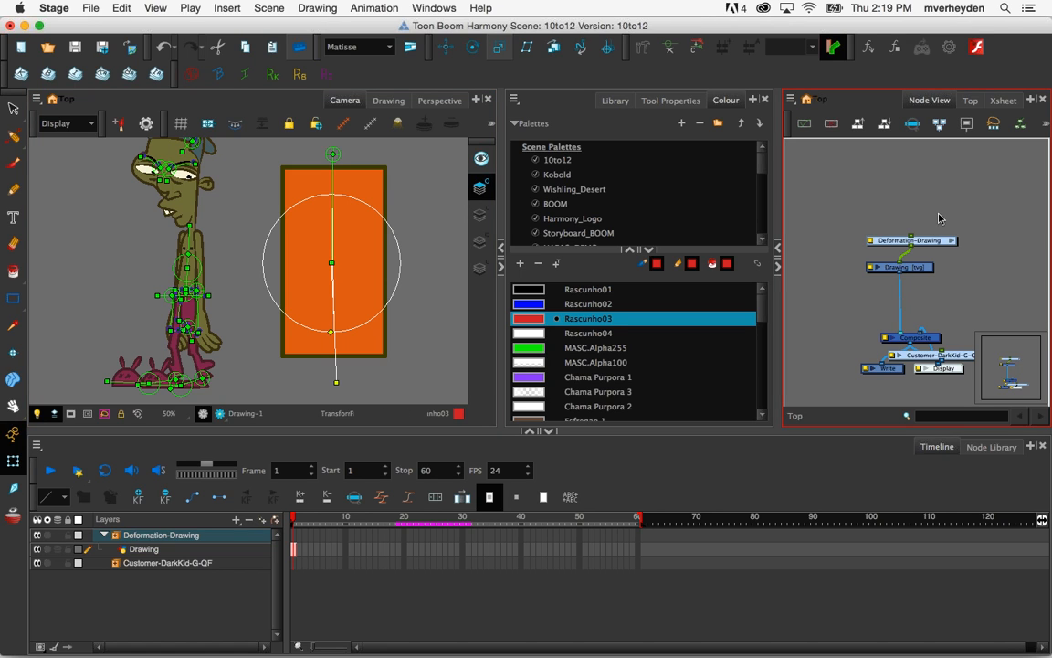
pyautogui.click(914, 181)
pyautogui.moveTo(934, 244)
pyautogui.mouseDown()
pyautogui.moveTo(915, 209)
pyautogui.moveTo(921, 231)
pyautogui.mouseUp()
pyautogui.click(924, 267)
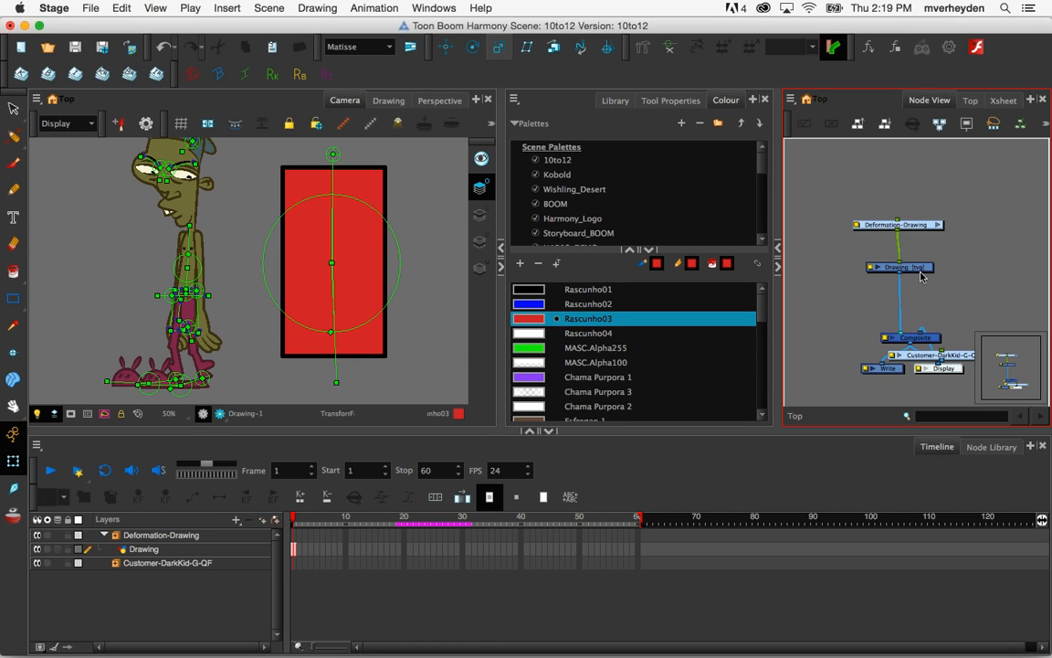
pyautogui.click(923, 269)
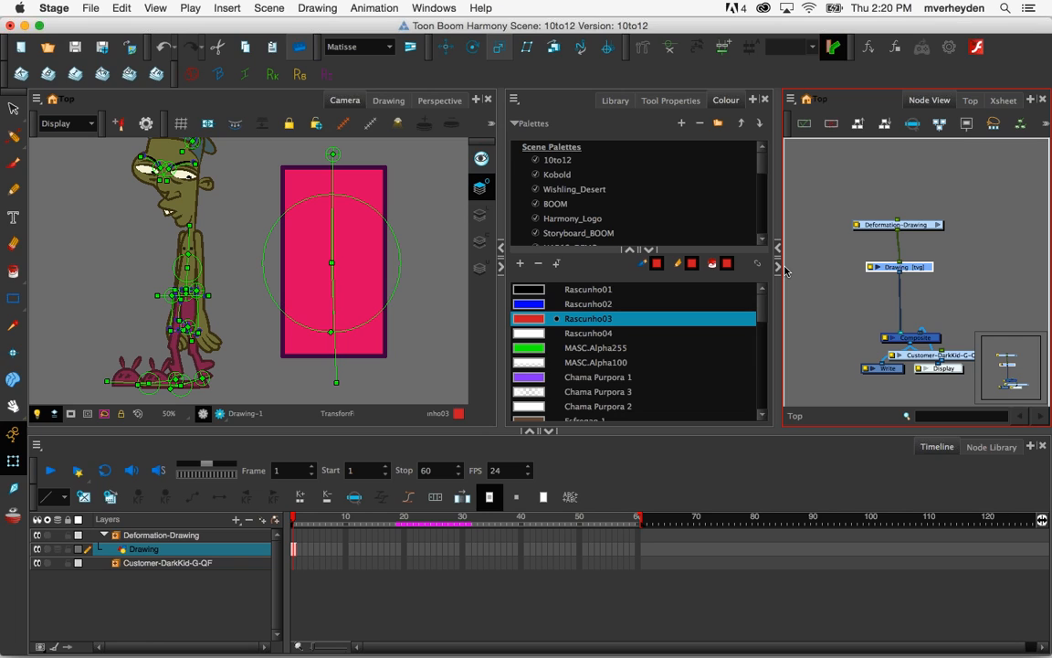
pyautogui.click(895, 251)
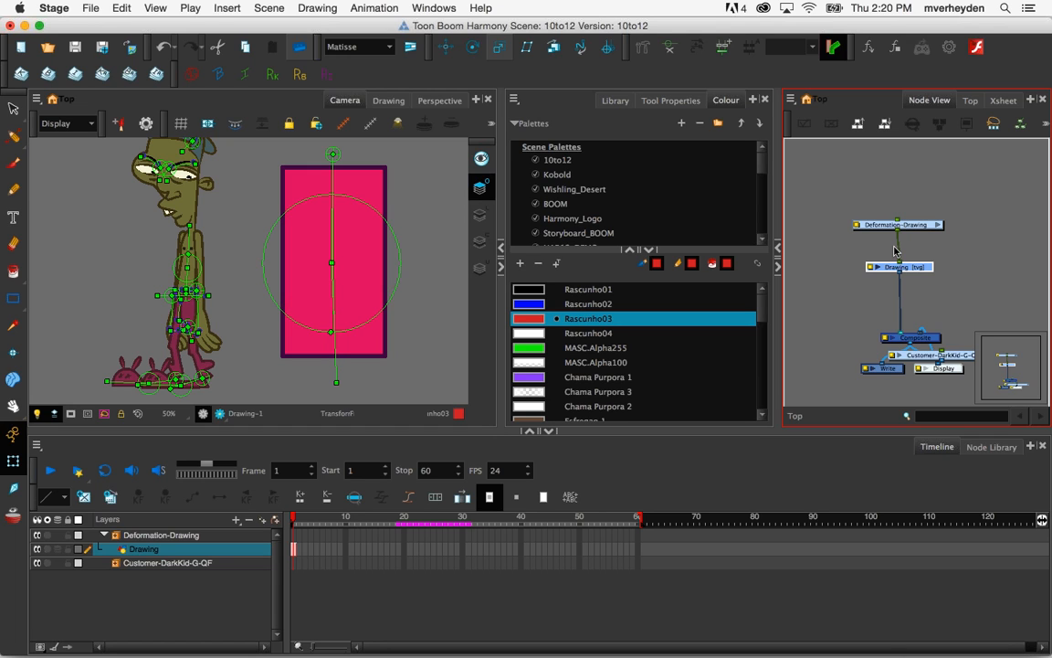
pyautogui.moveTo(915, 224); pyautogui.dragTo(918, 207)
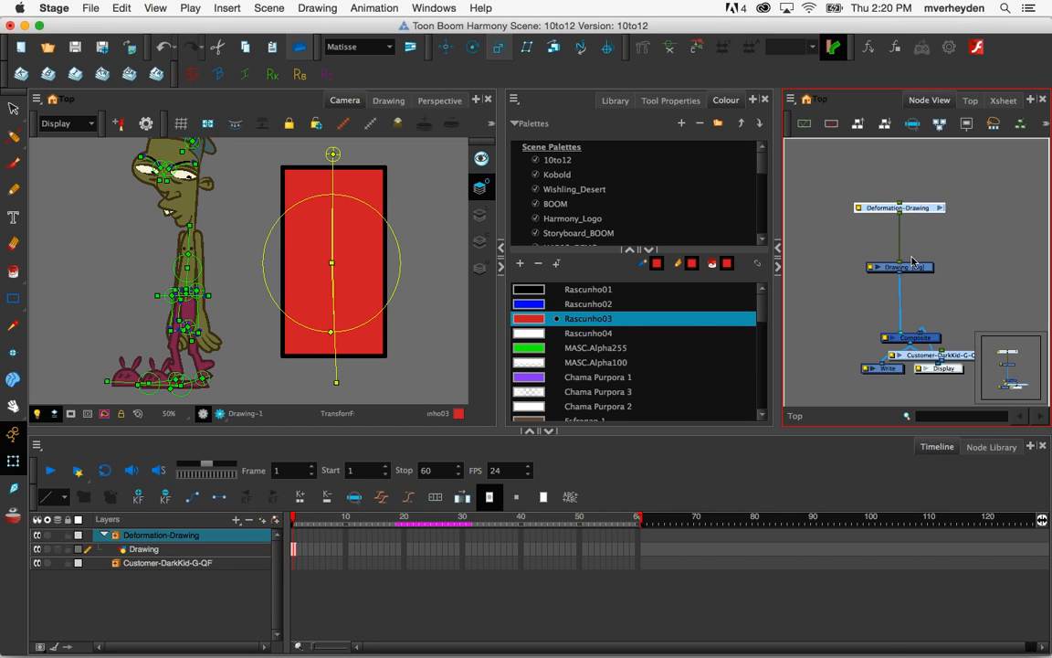
pyautogui.click(911, 263)
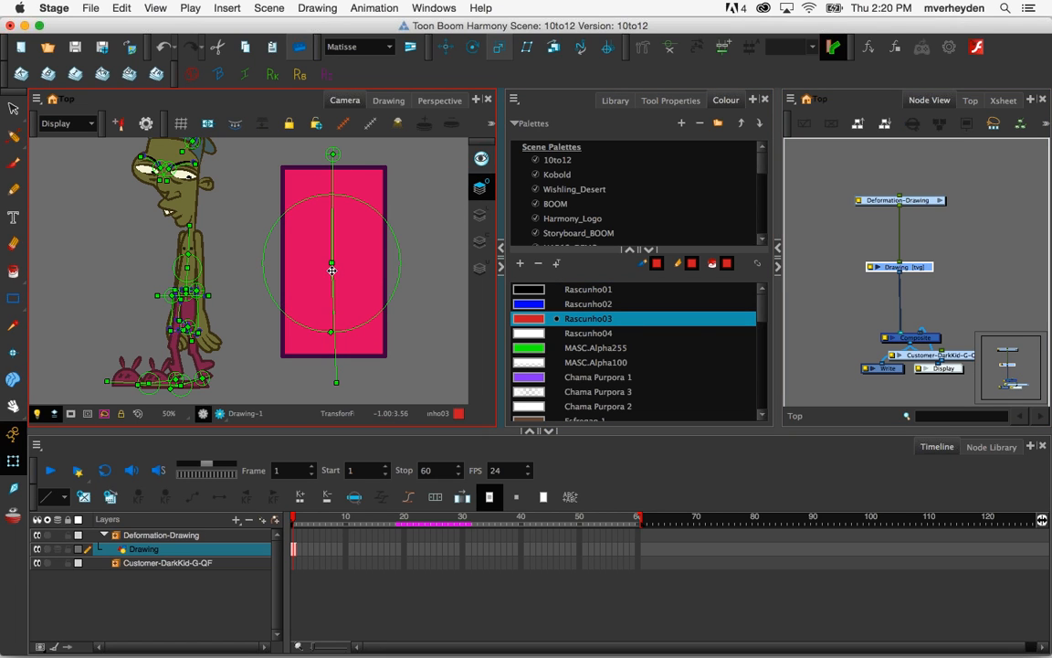
# Try rotating the rectangle's upper and lower bones, and undo both changes
pyautogui.moveTo(332, 179); pyautogui.dragTo(388, 275)
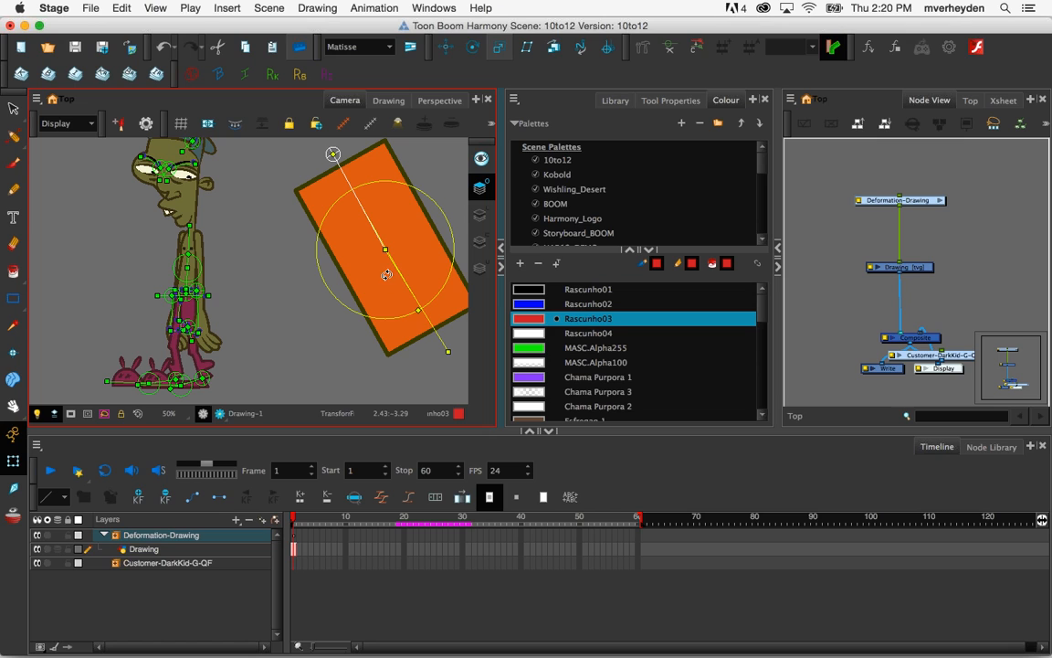
pyautogui.moveTo(423, 313); pyautogui.dragTo(372, 354)
pyautogui.press('super+z')
pyautogui.press('super+z')
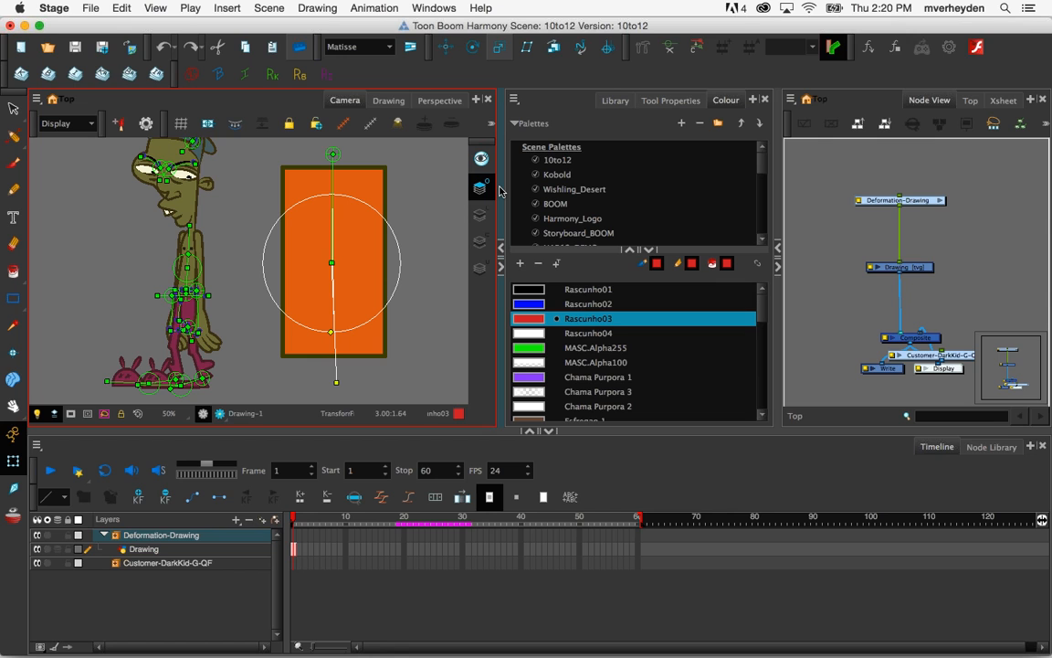
# Show the Library and preview the rectangle in Drawing Substitution, then clear the selection
pyautogui.click(614, 101)
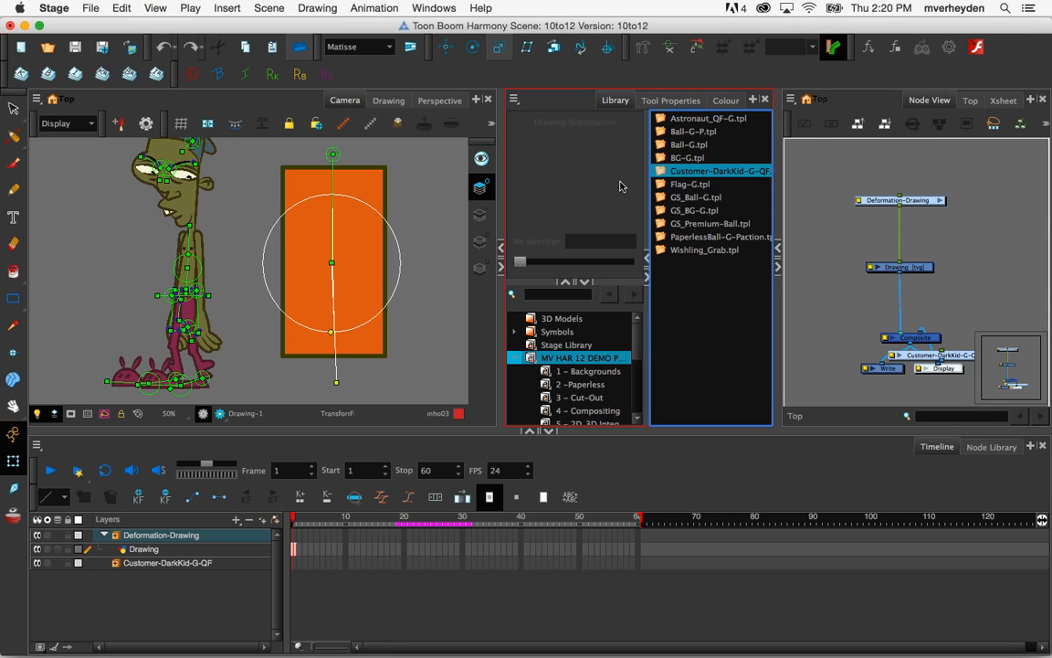
pyautogui.click(362, 194)
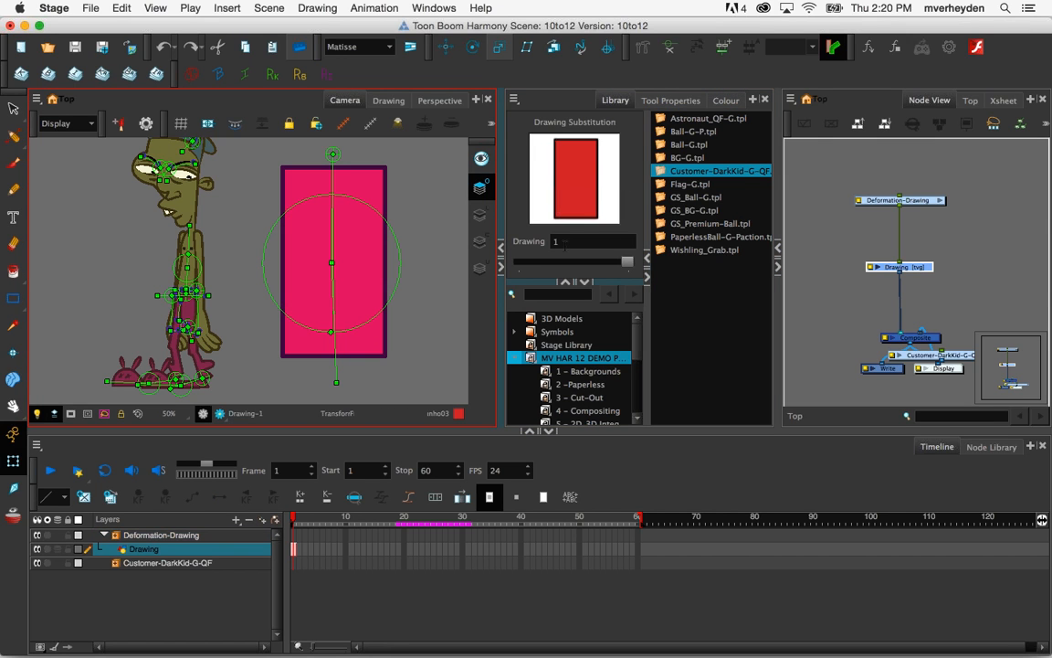
pyautogui.click(452, 280)
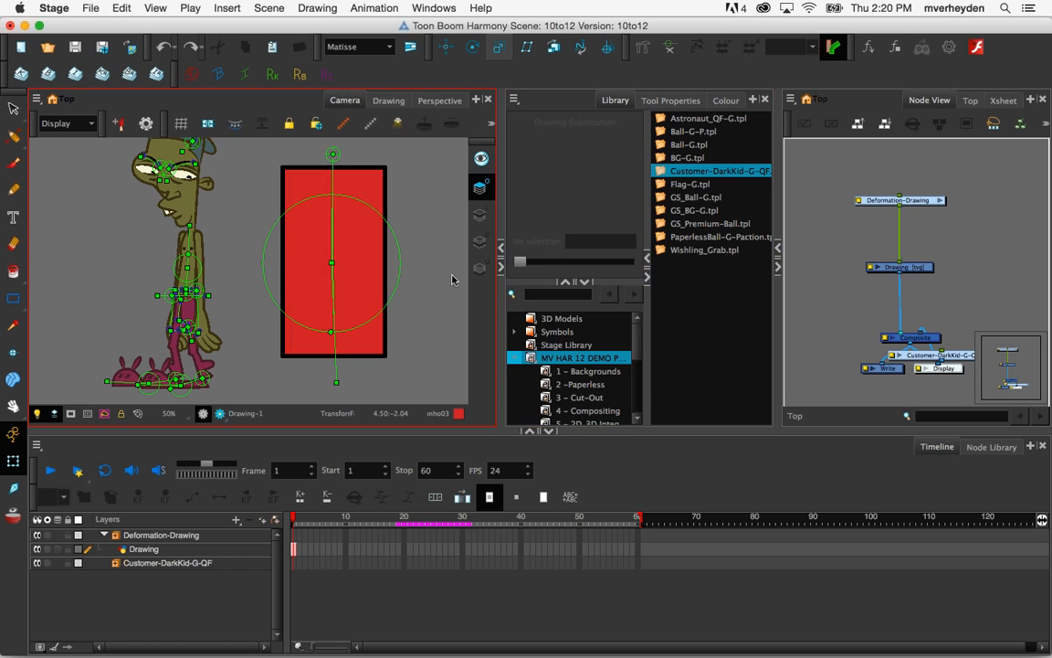
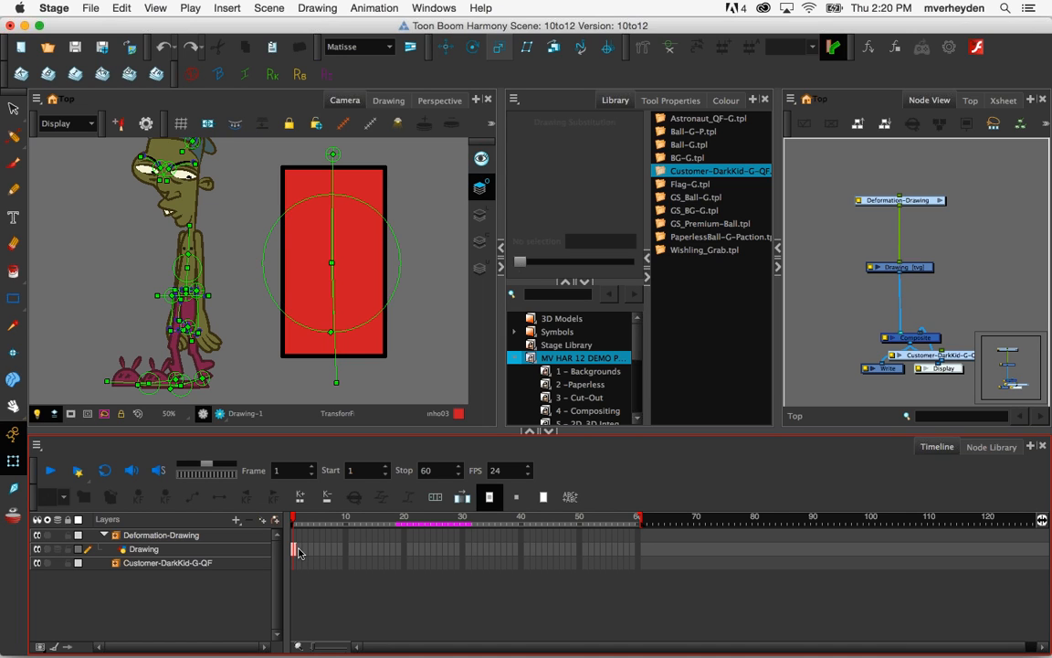
# Brush a wavy red vertical line along the deformer at frame 2 of the Drawing layer, and return to the Transform tool
pyautogui.click(299, 552)
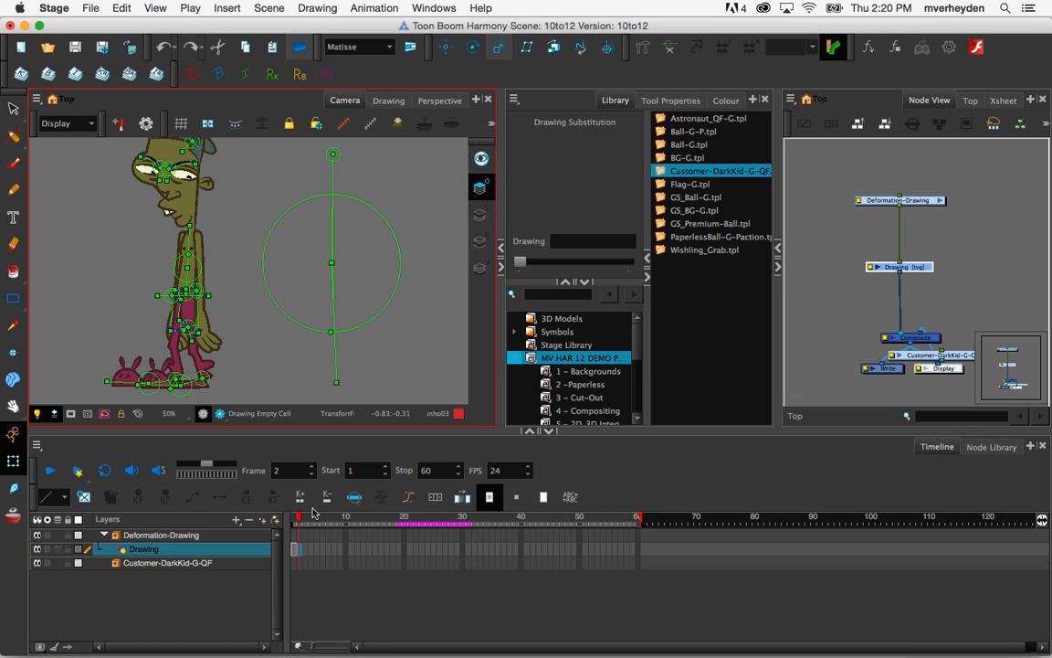
pyautogui.click(298, 553)
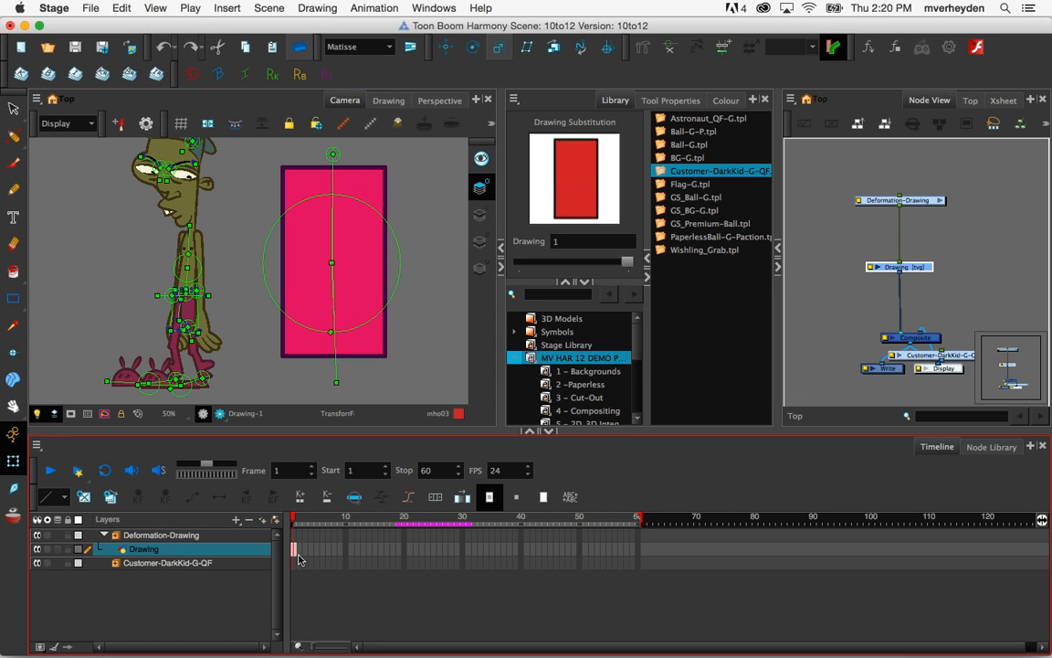
pyautogui.click(301, 553)
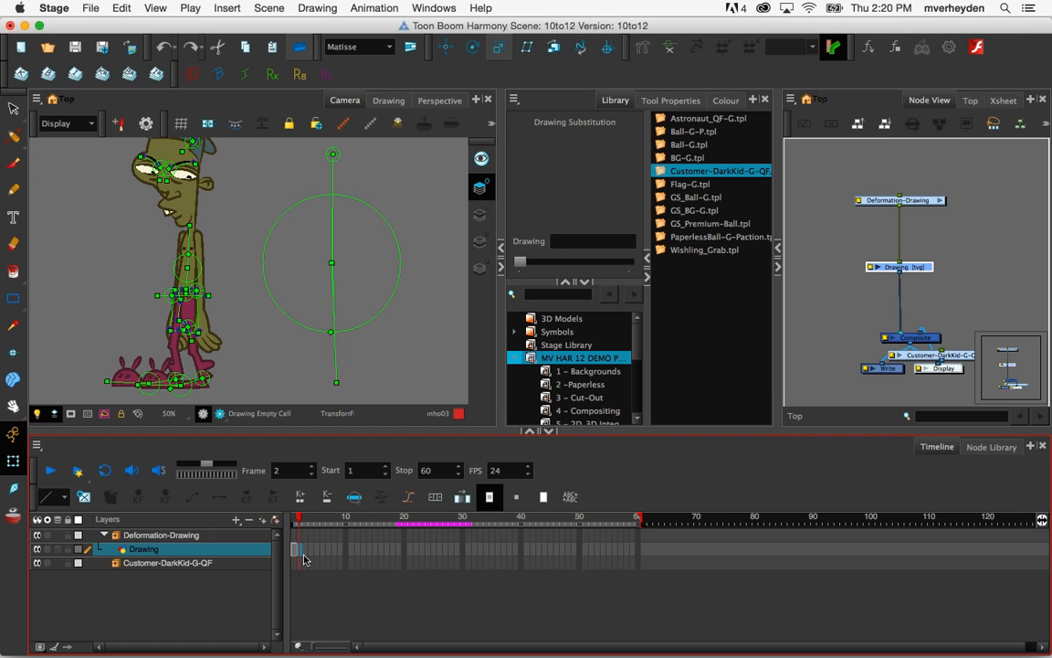
pyautogui.click(14, 163)
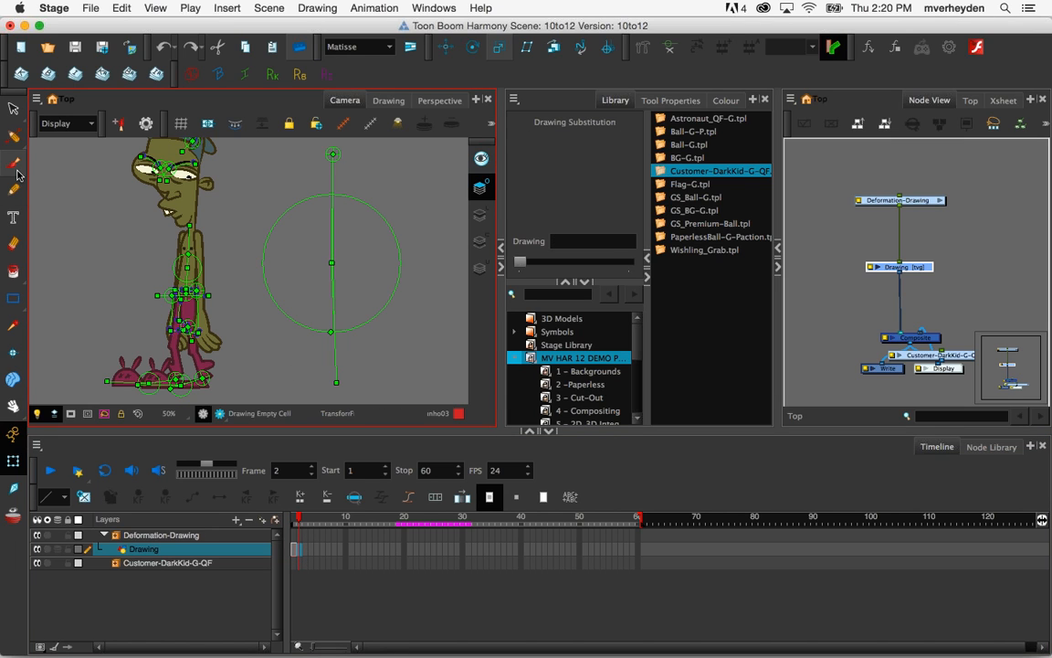
pyautogui.moveTo(297, 196); pyautogui.dragTo(347, 175)
pyautogui.moveTo(318, 232)
pyautogui.mouseDown()
pyautogui.moveTo(357, 290)
pyautogui.moveTo(351, 341)
pyautogui.moveTo(338, 379)
pyautogui.mouseUp()
pyautogui.hotkey('shift', 't')
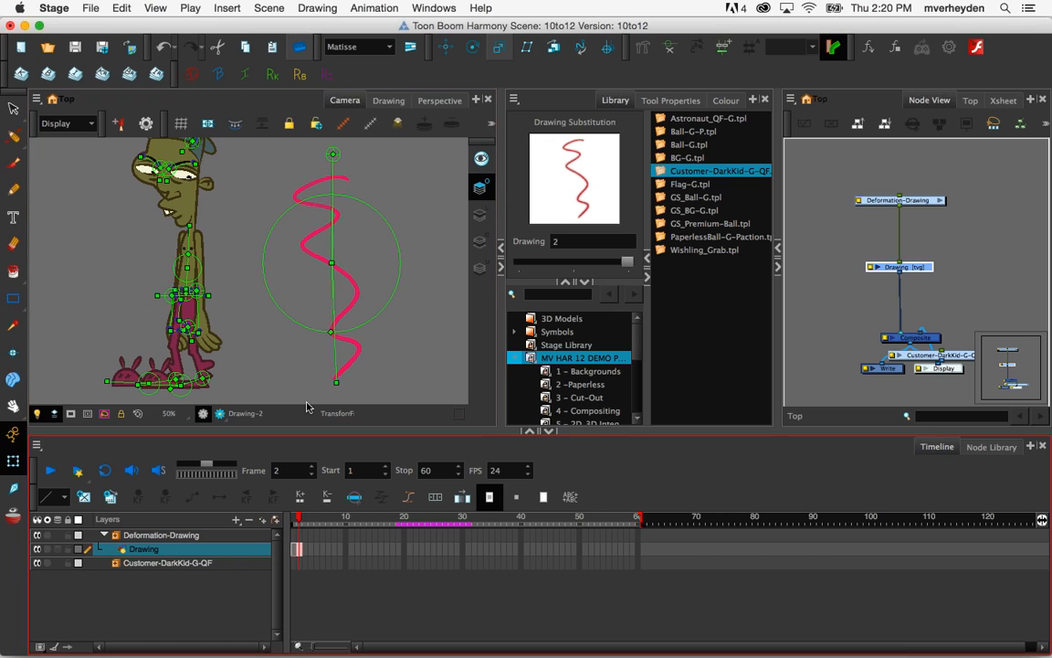
# Extend the wavy line's exposure to frame 8, and expose drawing 1 from frame 9 to frame 13
pyautogui.click(334, 548)
pyautogui.press('F5')
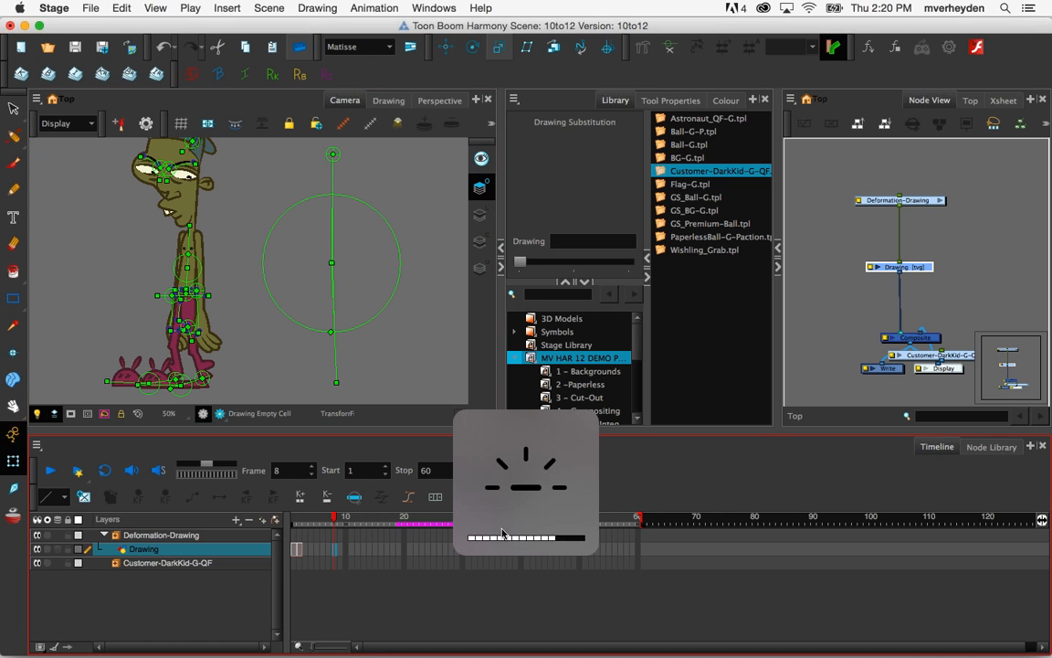
pyautogui.press('F5')
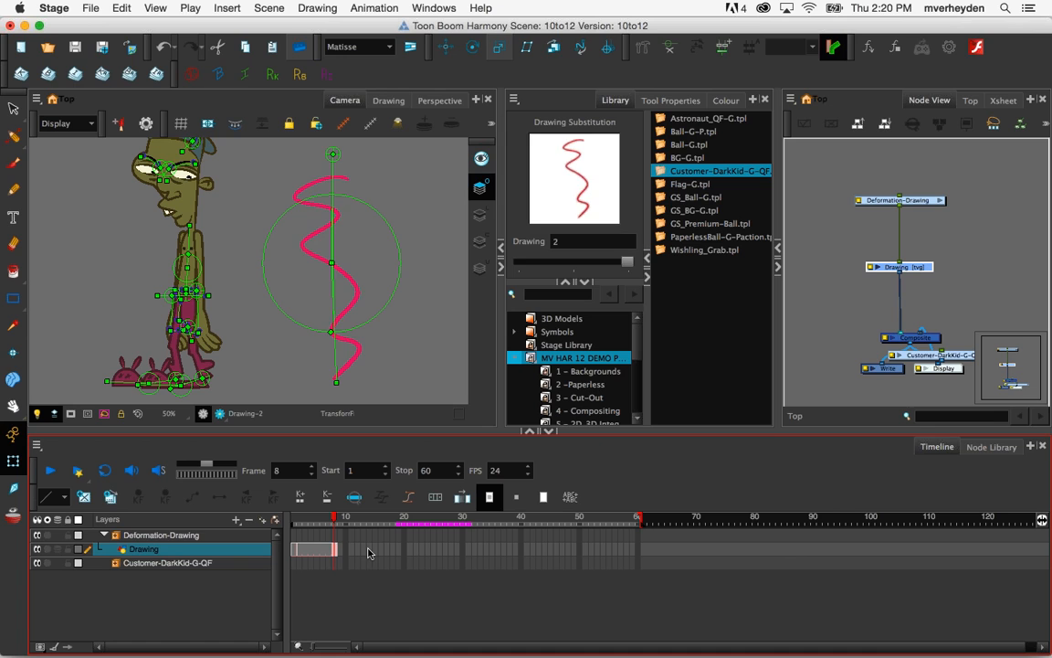
pyautogui.click(369, 551)
pyautogui.click(341, 550)
pyautogui.press('F5')
pyautogui.click(364, 552)
pyautogui.press('F5')
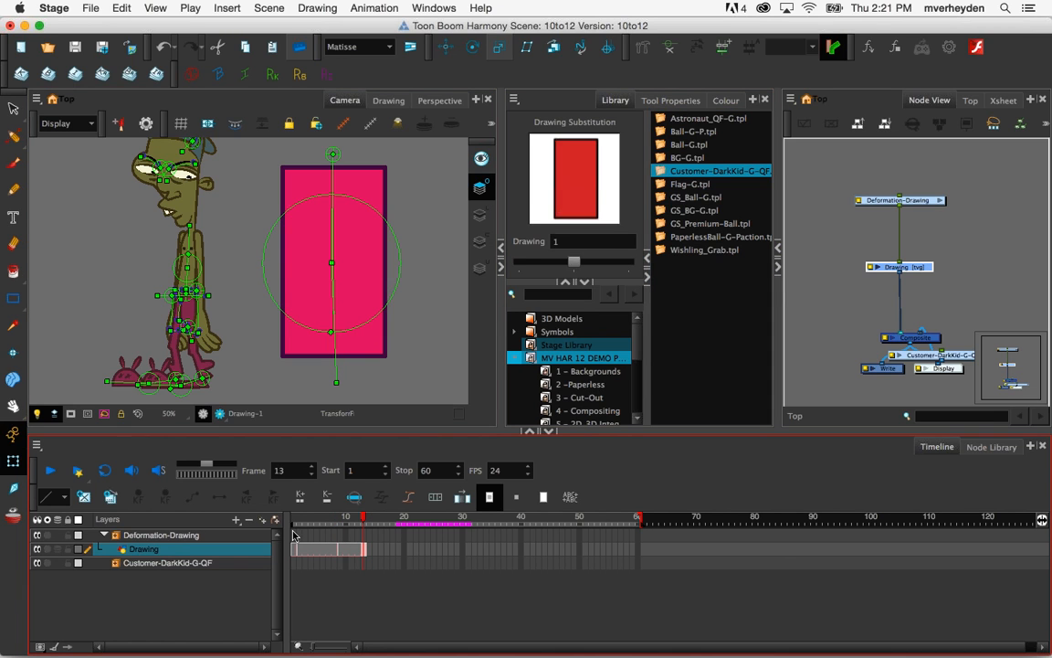
# Bend the lower bone slightly away from the character at frame 1 and strongly toward the character at frame 12
pyautogui.click(294, 536)
pyautogui.moveTo(336, 381); pyautogui.dragTo(364, 378)
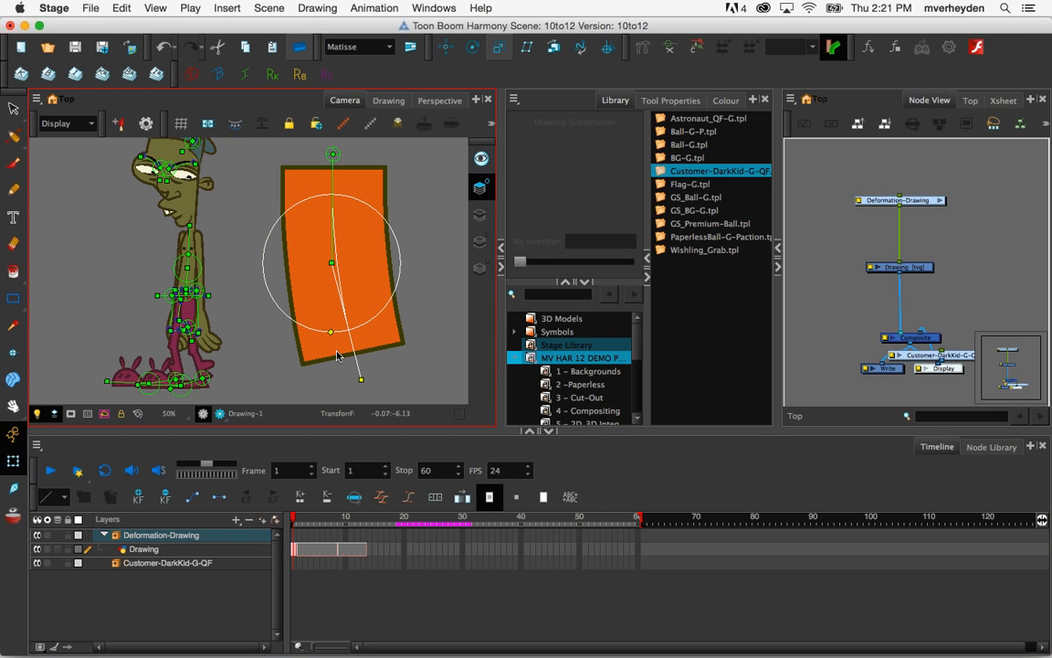
pyautogui.click(358, 522)
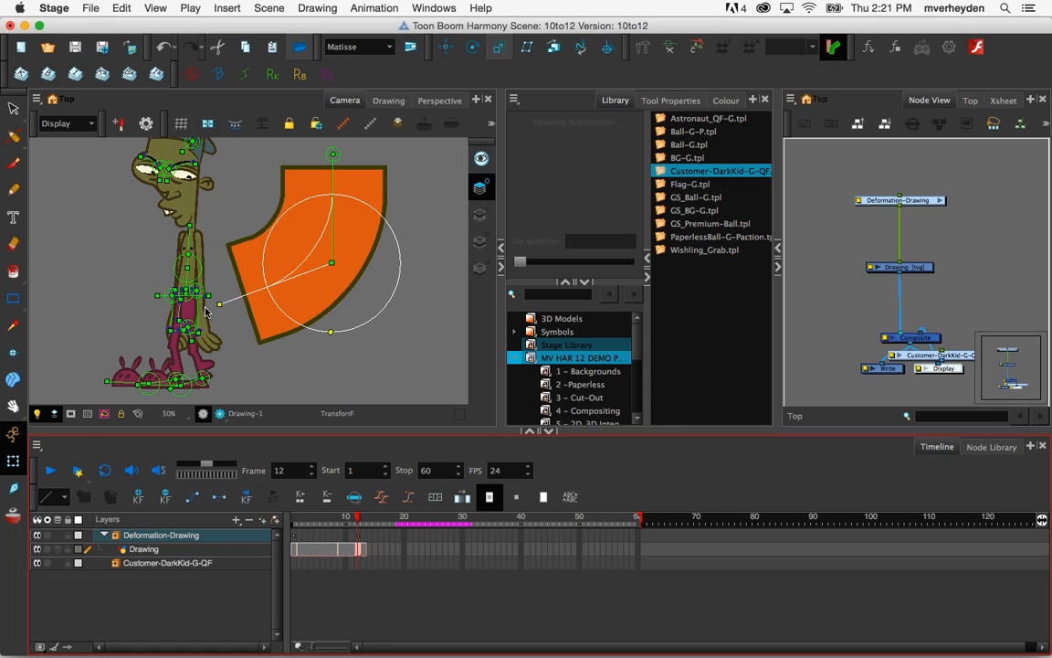
# Select the deformation keyframe at frame 1 and scrub the first frames to preview the bend across both drawings
pyautogui.click(294, 536)
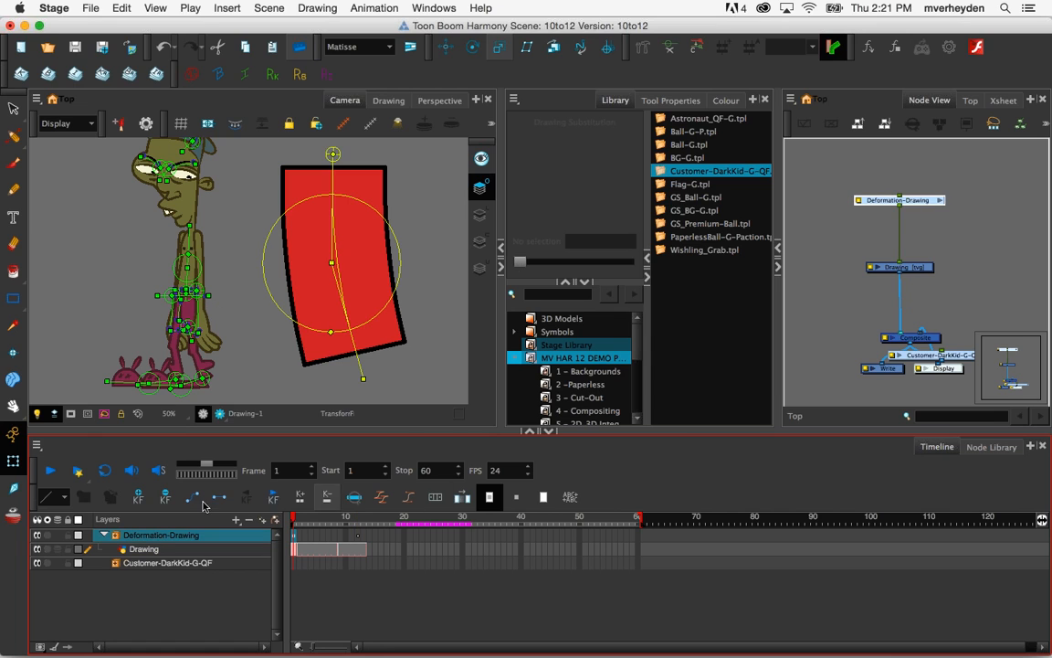
pyautogui.click(312, 521)
pyautogui.moveTo(321, 527)
pyautogui.mouseDown()
pyautogui.moveTo(358, 535)
pyautogui.moveTo(259, 536)
pyautogui.moveTo(341, 535)
pyautogui.moveTo(298, 539)
pyautogui.mouseUp()
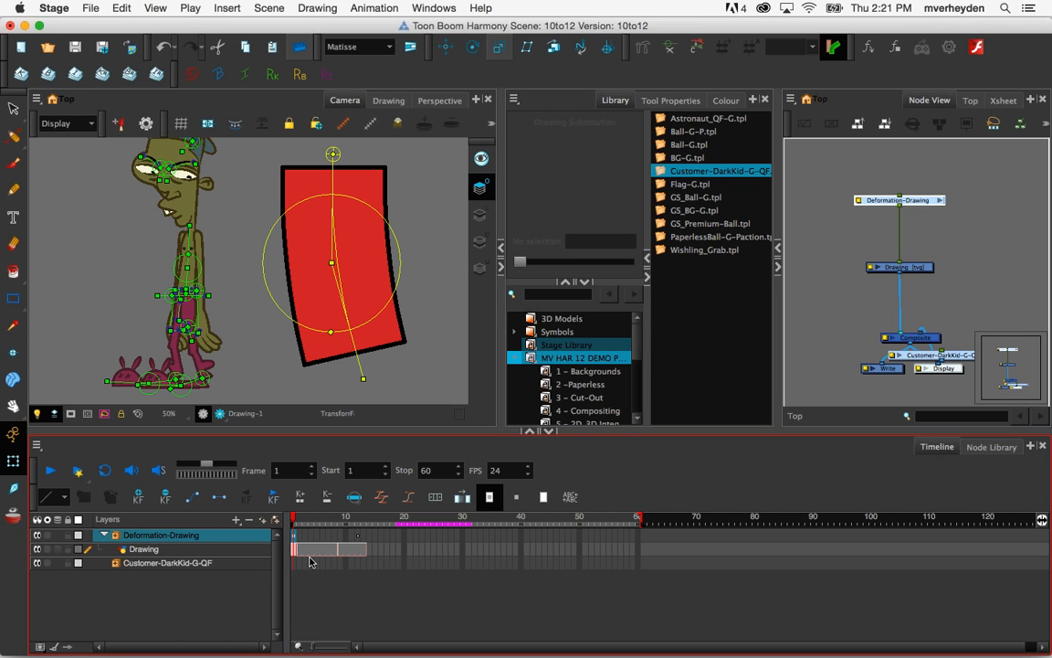
# Create a new transformation for the wavy line at frame 2 and rig it with a bone from its lower end to its upper end
pyautogui.click(297, 549)
pyautogui.click(340, 320)
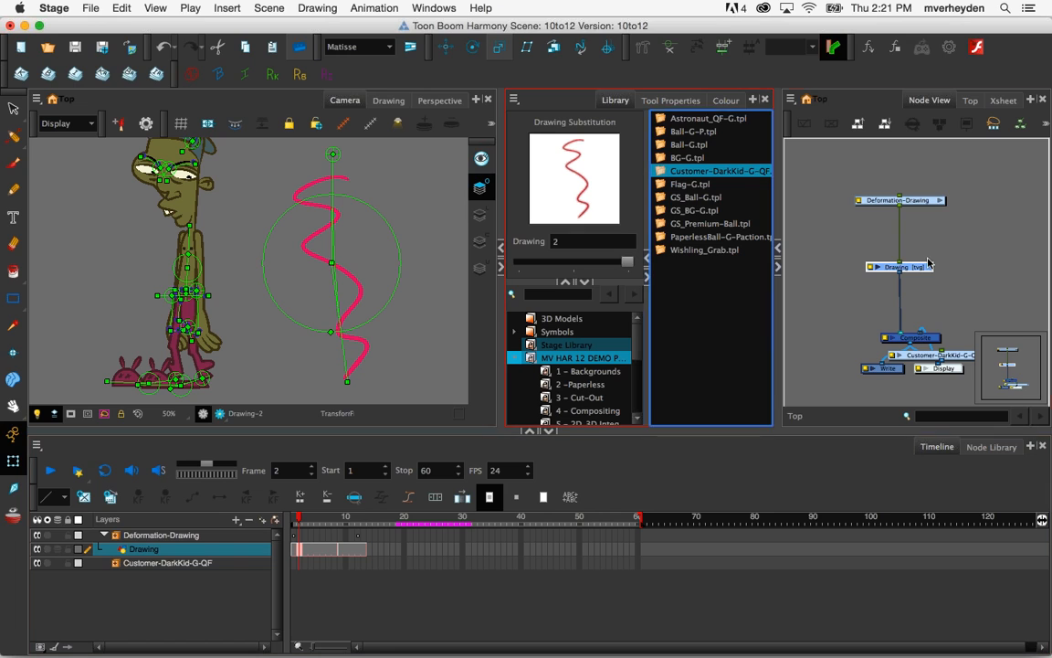
pyautogui.click(728, 51)
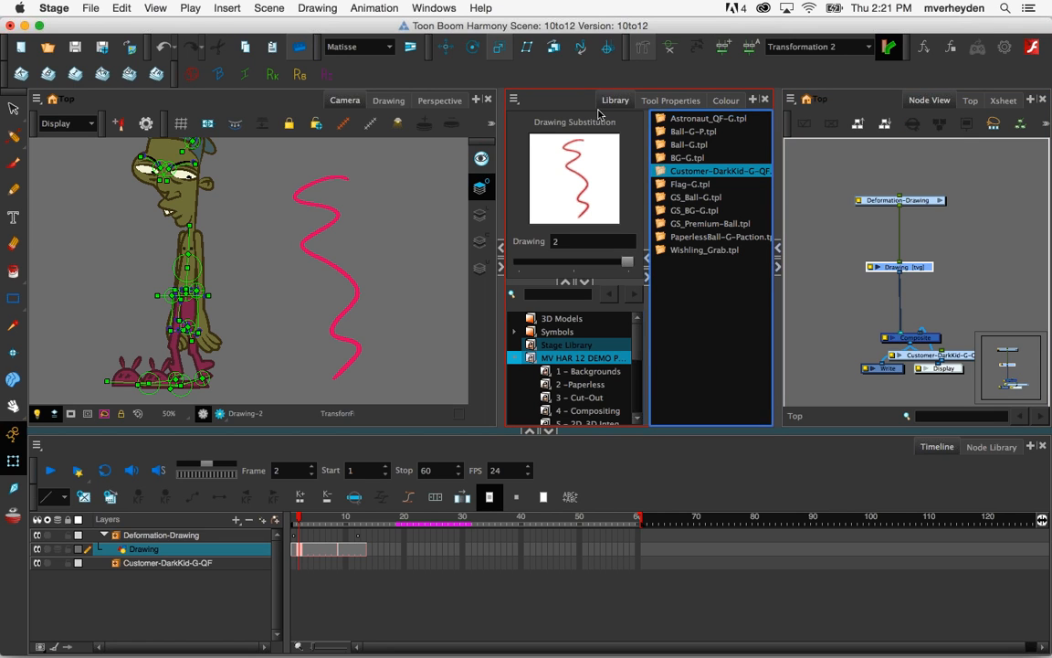
pyautogui.click(345, 383)
pyautogui.click(324, 170)
# Bend the wavy line's new bone near its upper part at frame 2, and scrub from frame 1 to frame 10 to compare both chains
pyautogui.click(13, 461)
pyautogui.moveTo(332, 209); pyautogui.dragTo(322, 208)
pyautogui.moveTo(331, 210)
pyautogui.mouseDown()
pyautogui.moveTo(351, 194)
pyautogui.moveTo(371, 223)
pyautogui.moveTo(355, 202)
pyautogui.moveTo(321, 199)
pyautogui.mouseUp()
pyautogui.moveTo(309, 525)
pyautogui.mouseDown()
pyautogui.moveTo(294, 524)
pyautogui.moveTo(296, 551)
pyautogui.mouseUp()
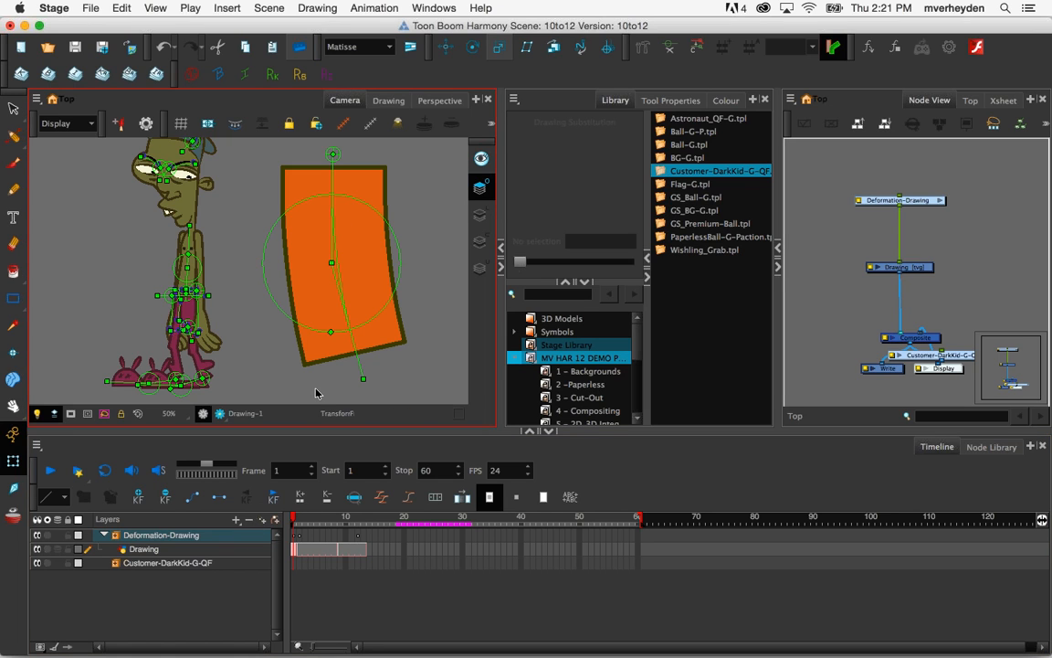
pyautogui.click(297, 522)
pyautogui.moveTo(301, 527); pyautogui.dragTo(346, 539)
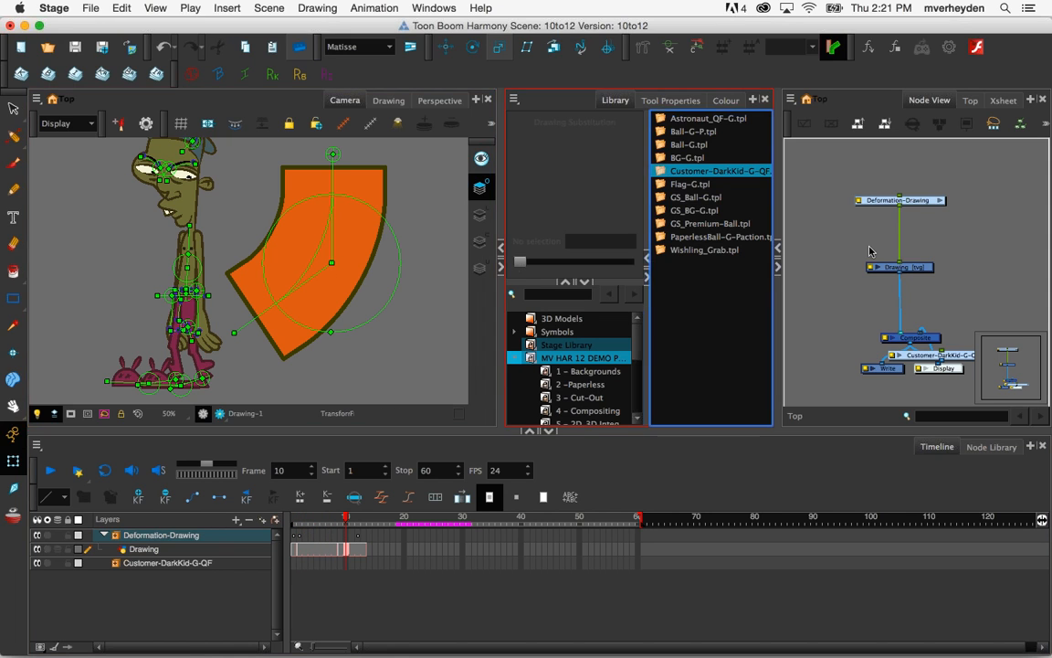
# Enter the Deformation-Drawing group, spread out its Transformation-Switch and 1 nodes, and show the Transformation-Switch properties beside the drawing
pyautogui.click(942, 203)
pyautogui.click(942, 203)
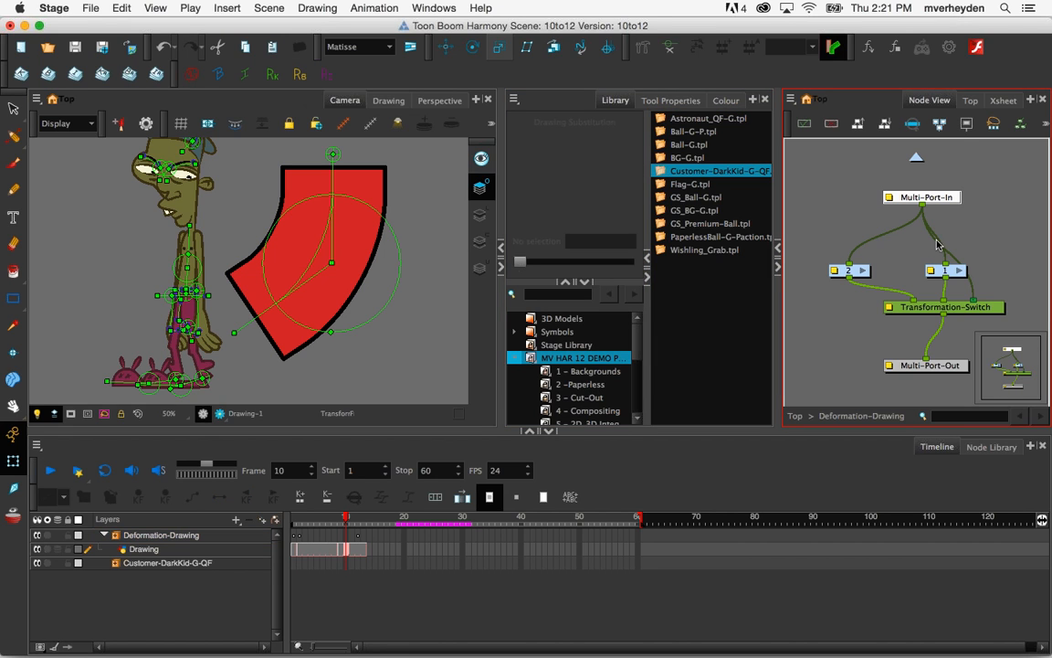
pyautogui.moveTo(976, 309); pyautogui.dragTo(961, 328)
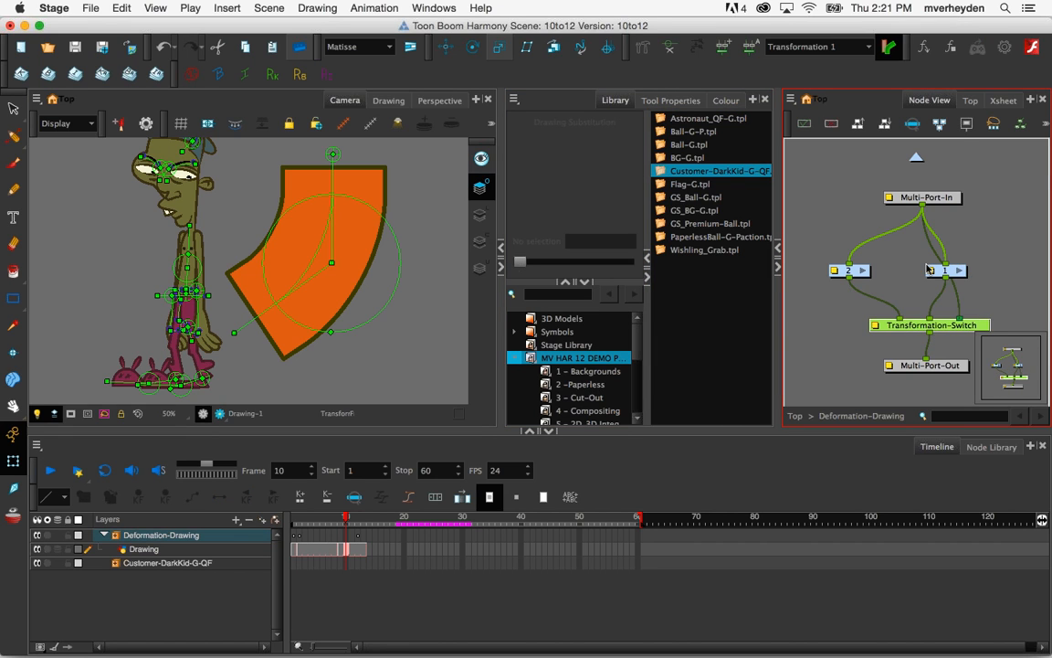
pyautogui.moveTo(929, 269); pyautogui.dragTo(897, 269)
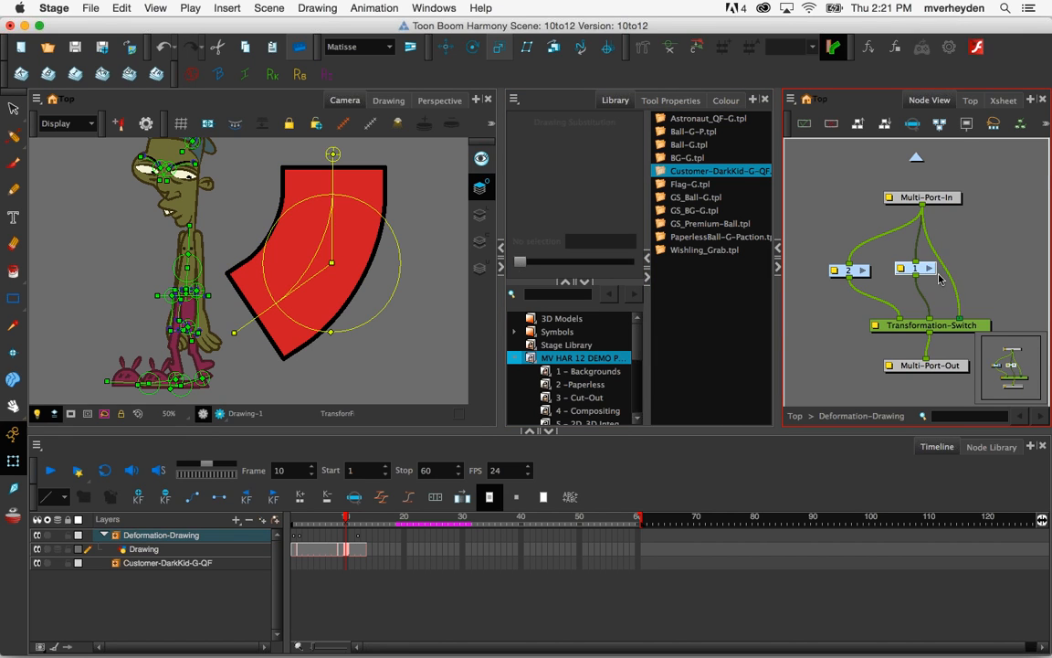
pyautogui.doubleClick(875, 329)
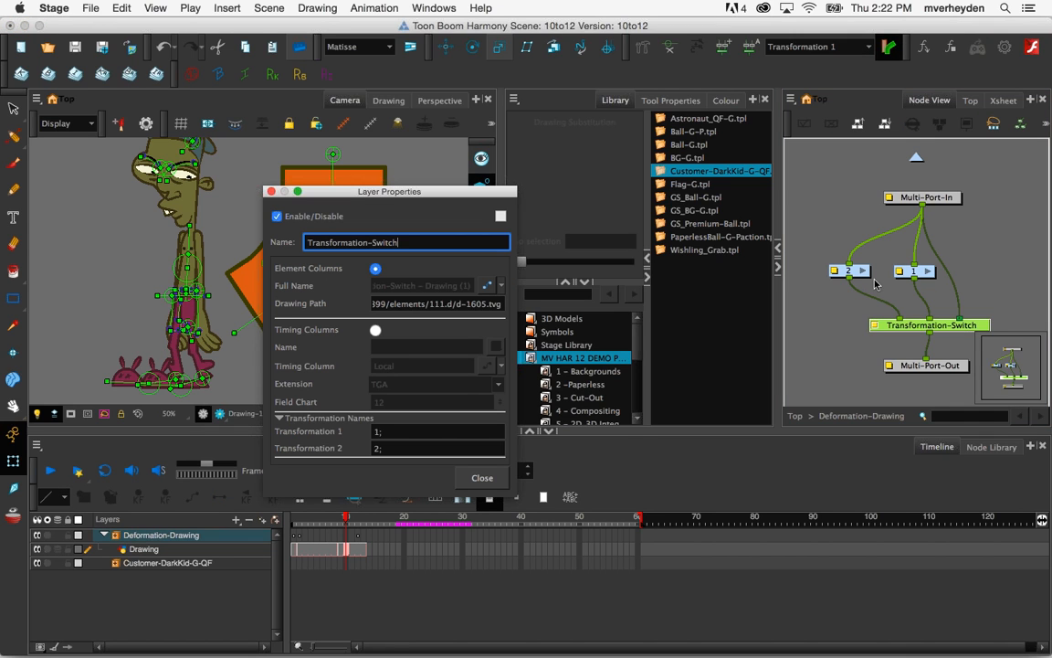
pyautogui.moveTo(411, 195); pyautogui.dragTo(836, 306)
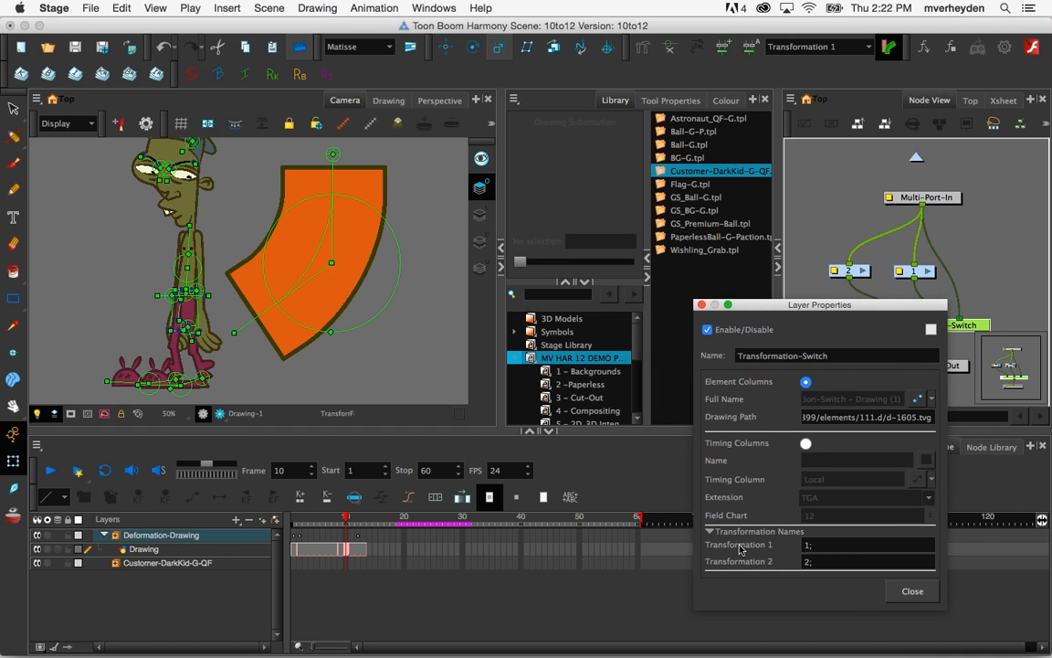
# Rename the Drawing layer's Transformation 1 as TopDown and Transformation 2 as BottomUp
pyautogui.click(298, 549)
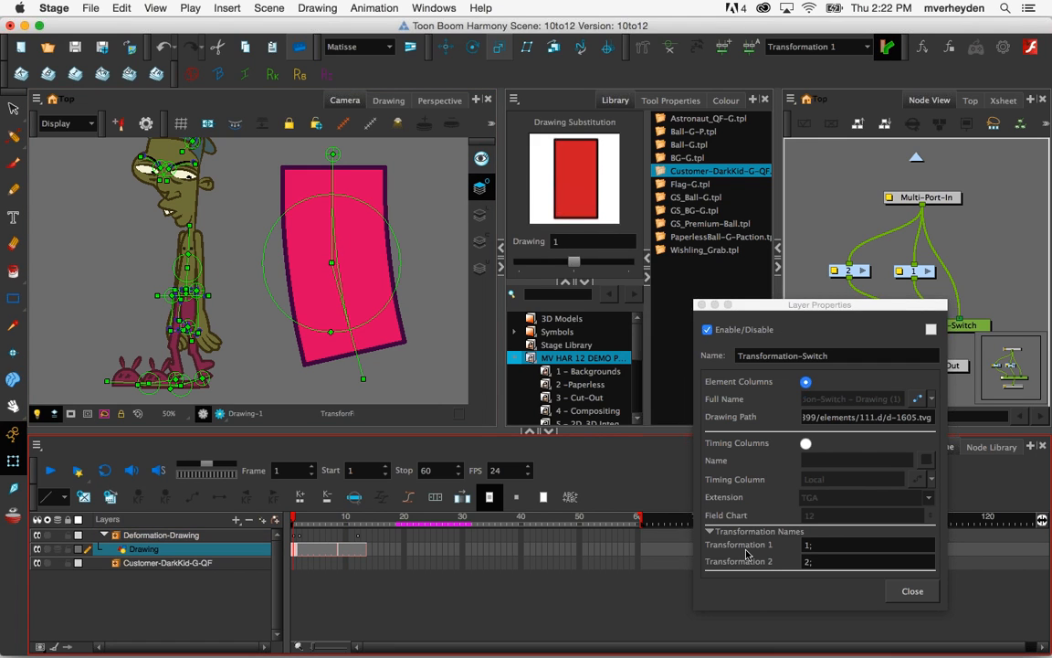
pyautogui.click(750, 49)
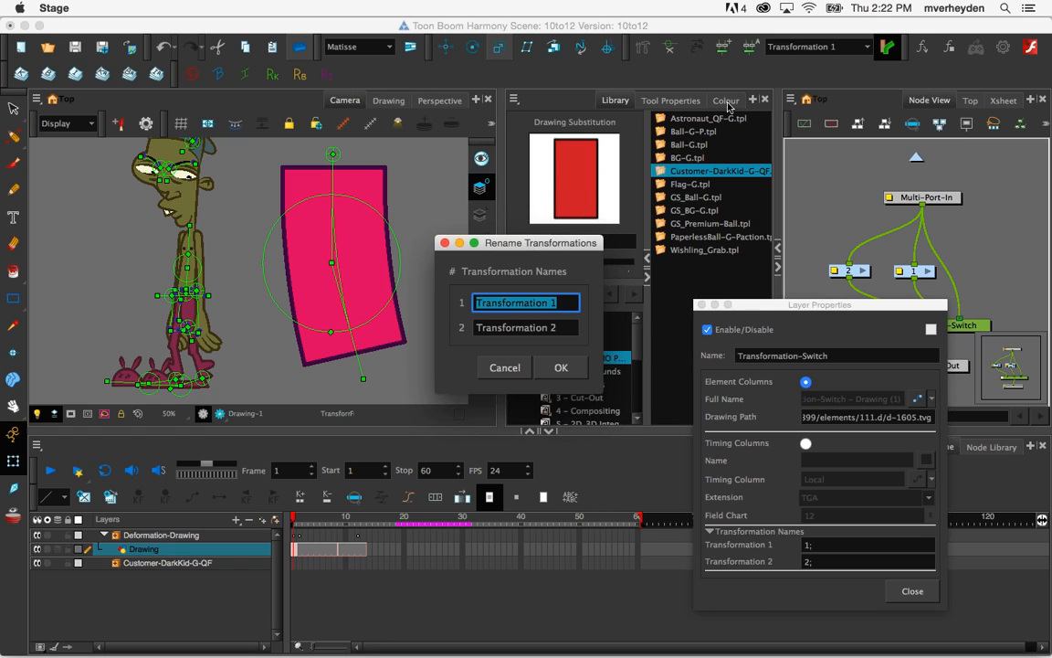
pyautogui.write('B')
pyautogui.press('BackSpace')
pyautogui.write('TopDown')
pyautogui.press('Tab')
pyautogui.write('Botto')
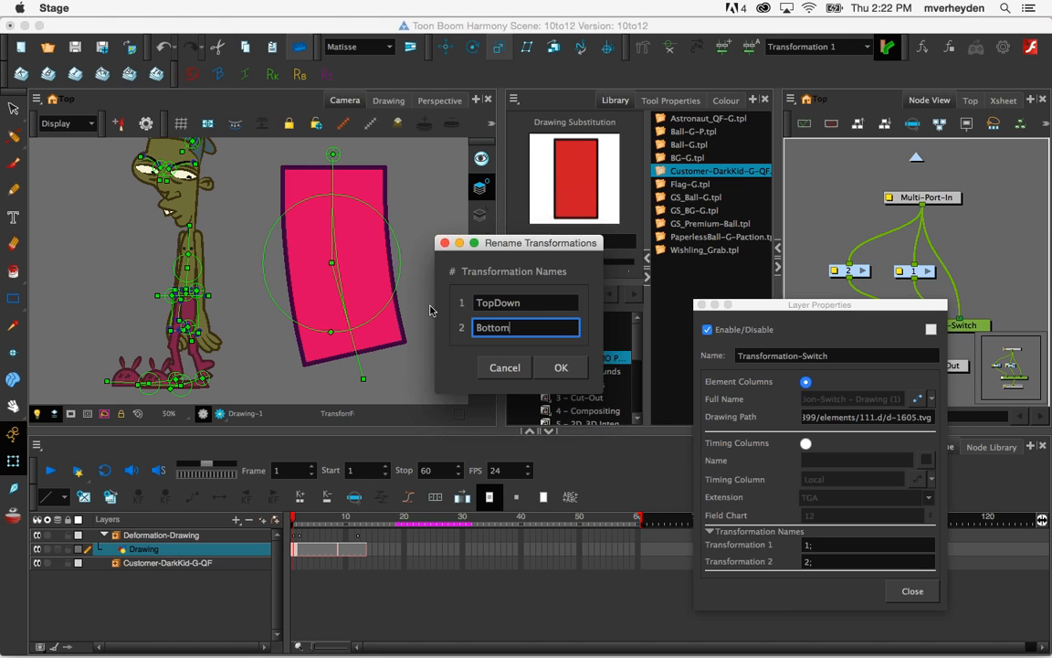
pyautogui.click(560, 369)
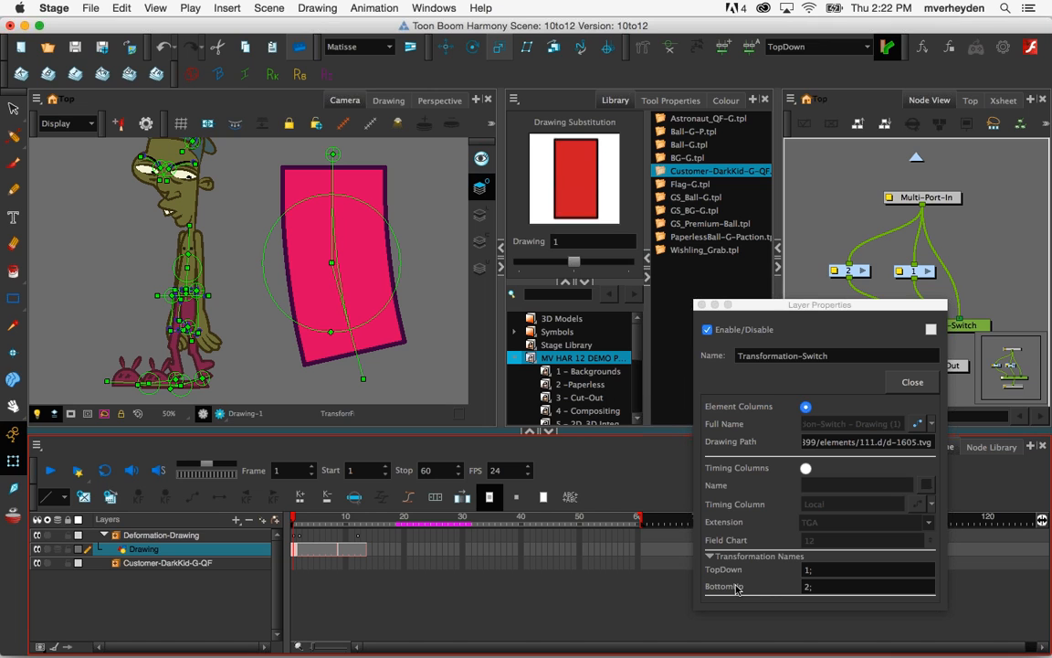
# Draw a wide red rectangle in the empty cell at frame 14 of the Drawing layer
pyautogui.moveTo(791, 306); pyautogui.dragTo(678, 228)
pyautogui.click(696, 480)
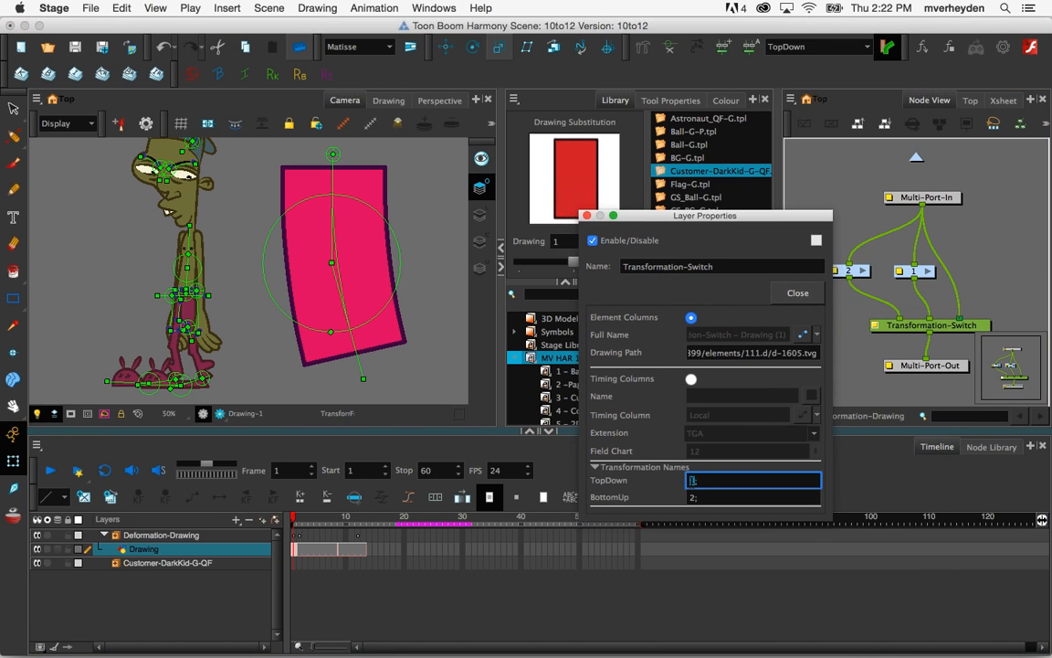
pyautogui.click(694, 483)
pyautogui.moveTo(608, 213); pyautogui.dragTo(673, 217)
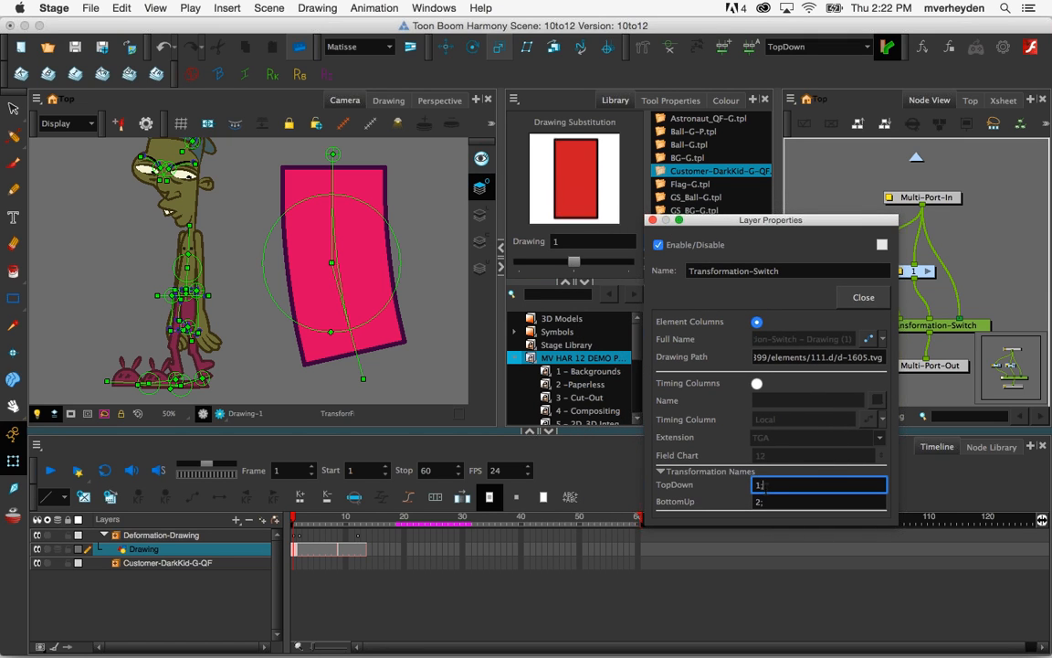
pyautogui.write(';')
pyautogui.click(371, 549)
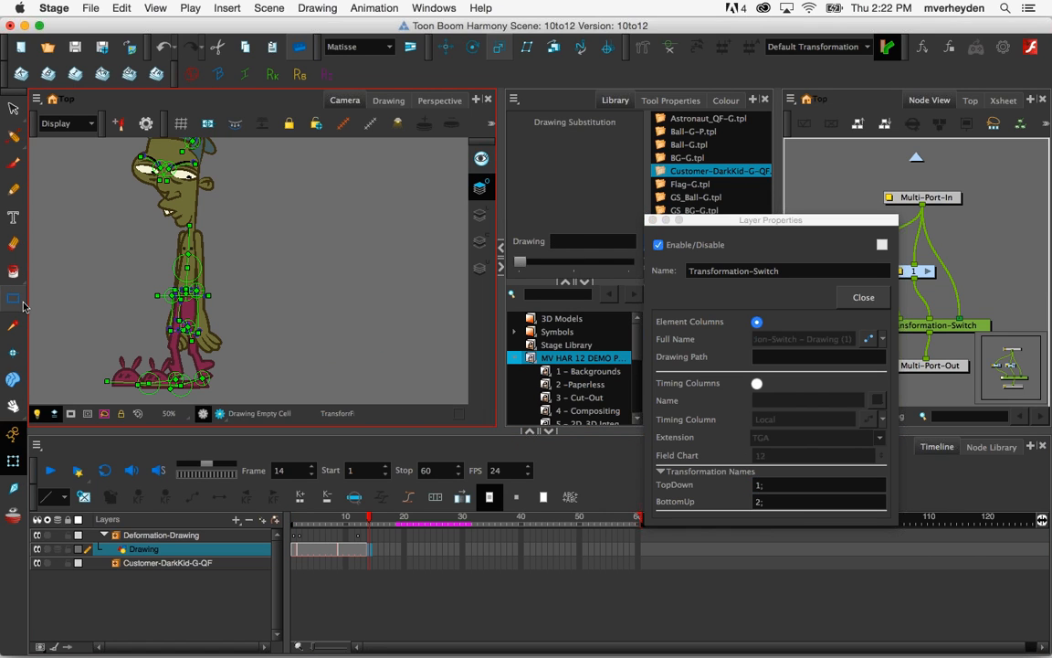
pyautogui.hotkey('alt', '7')
pyautogui.moveTo(291, 224)
pyautogui.mouseDown()
pyautogui.moveTo(435, 301)
pyautogui.moveTo(482, 299)
pyautogui.moveTo(448, 307)
pyautogui.mouseUp()
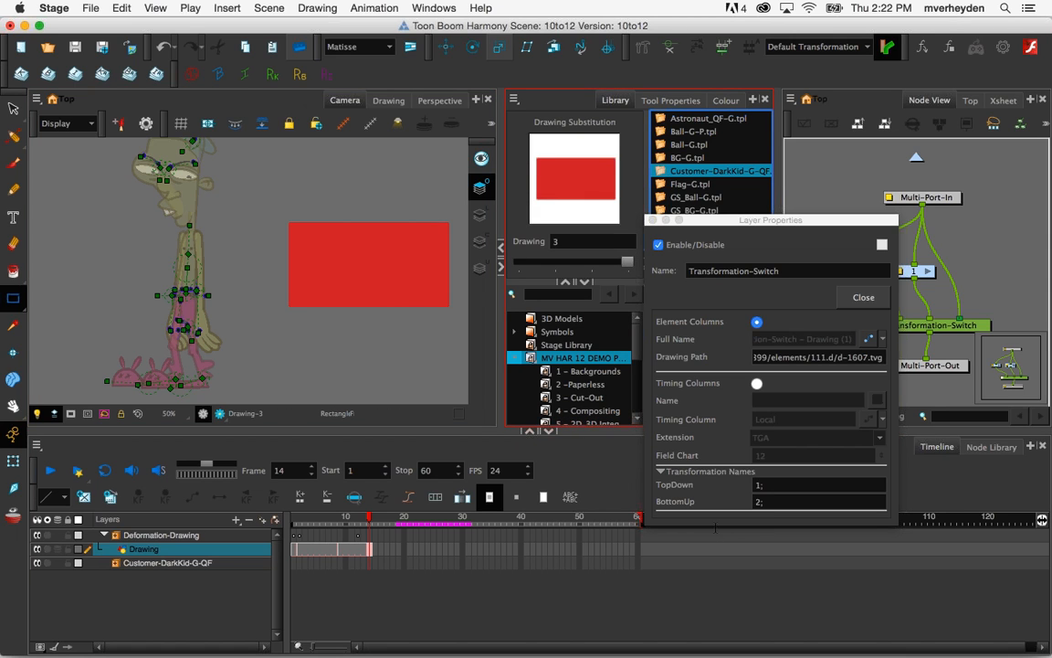
# Set the TopDown transformation's drawing list to 1;3, check the deformed rectangle with the Transform tool, and close the properties
pyautogui.click(775, 486)
pyautogui.write('3')
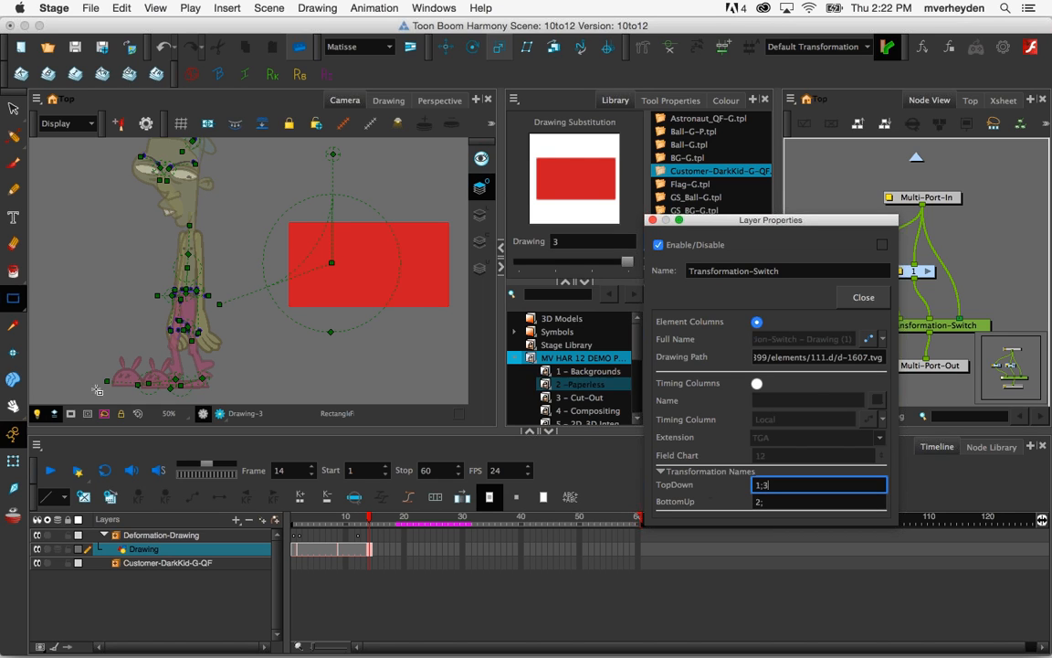
pyautogui.click(36, 449)
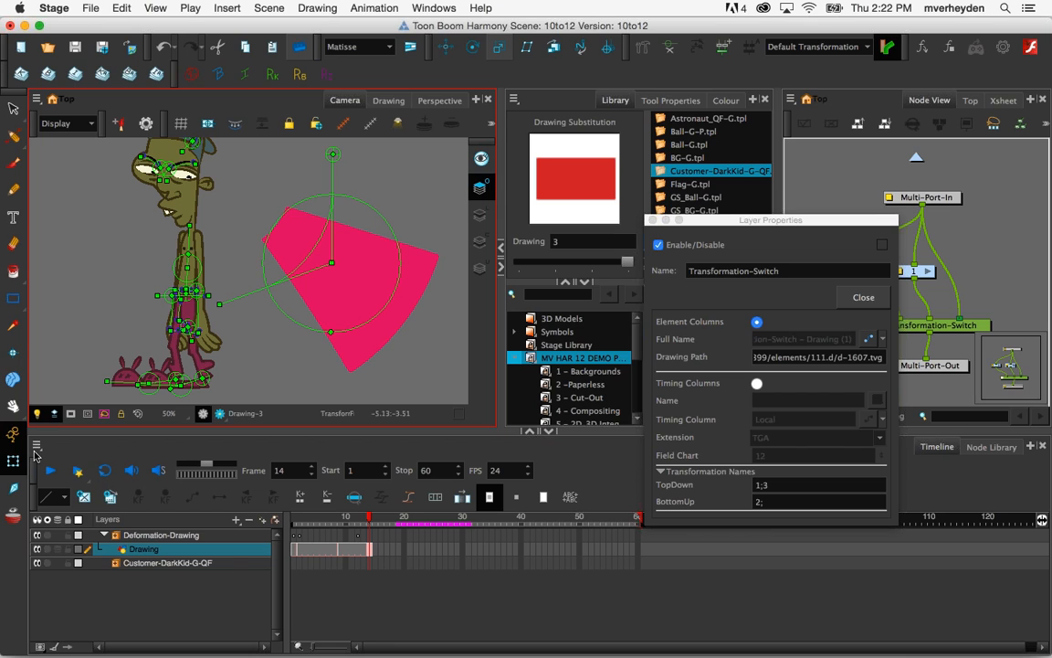
pyautogui.moveTo(369, 522)
pyautogui.mouseDown()
pyautogui.moveTo(348, 523)
pyautogui.moveTo(370, 530)
pyautogui.mouseUp()
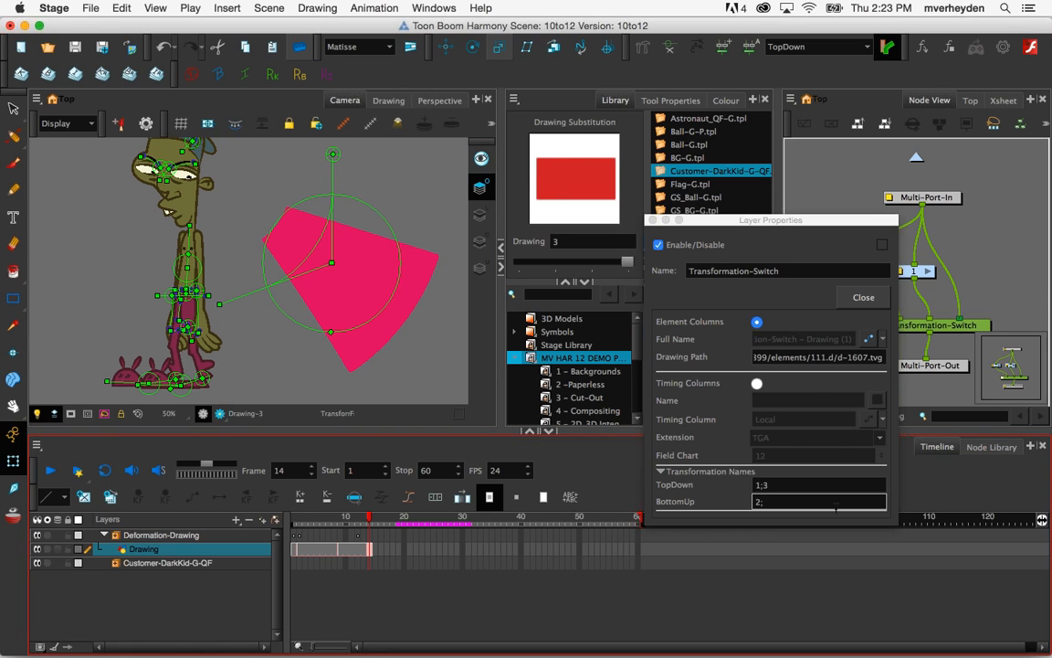
pyautogui.click(653, 220)
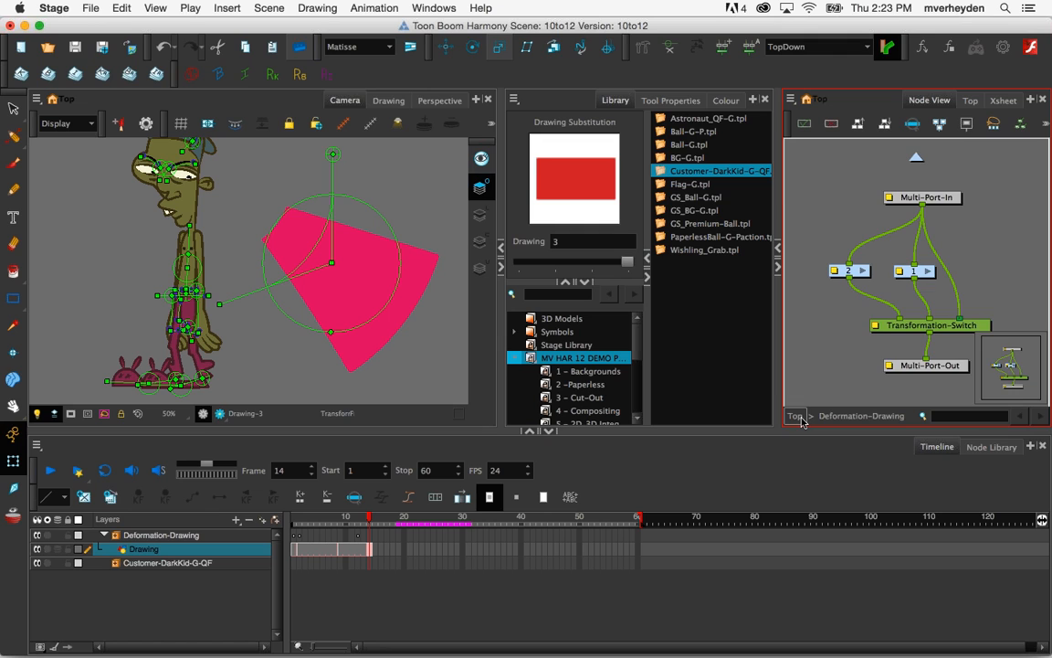
# Return to the top-level network and delete the Deformation-Drawing and Drawing nodes along with their drawing files
pyautogui.click(802, 421)
pyautogui.click(930, 348)
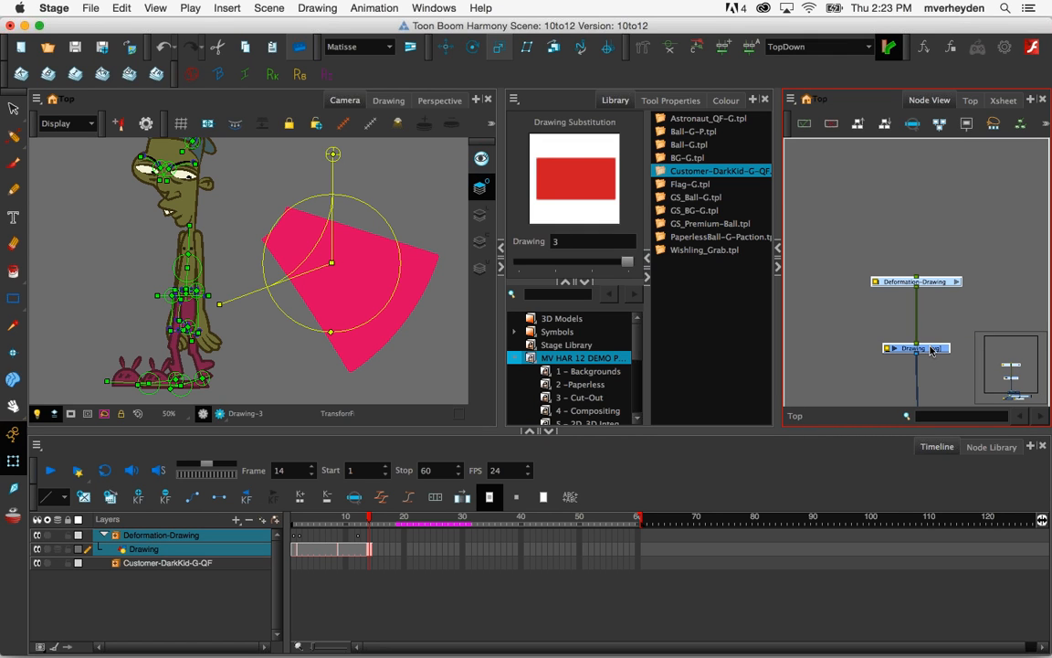
pyautogui.press('Delete')
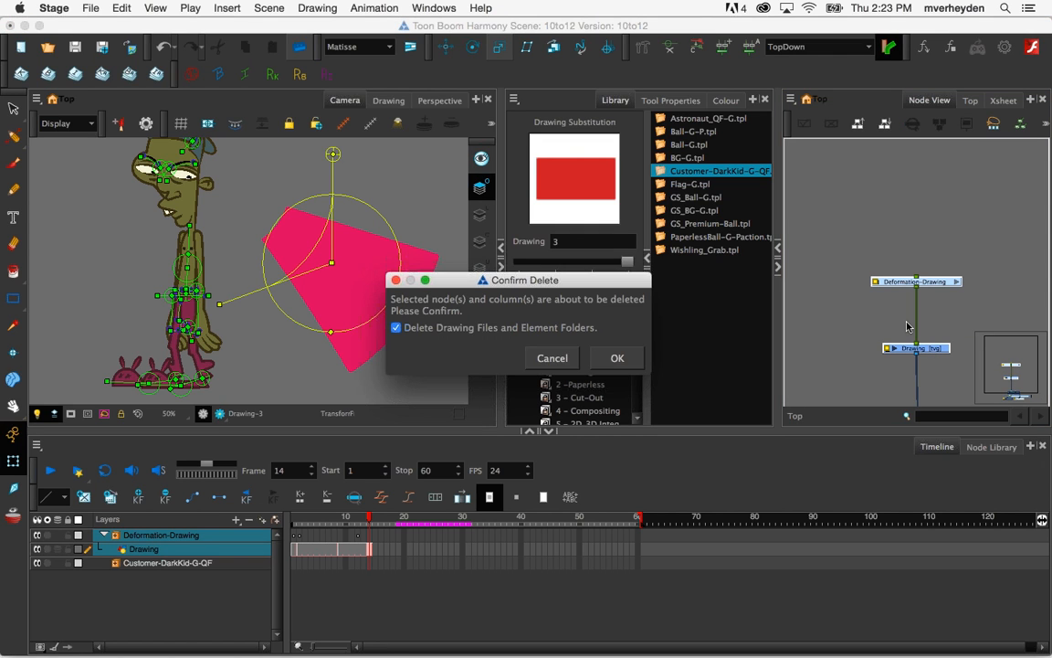
pyautogui.press('Return')
pyautogui.click(370, 283)
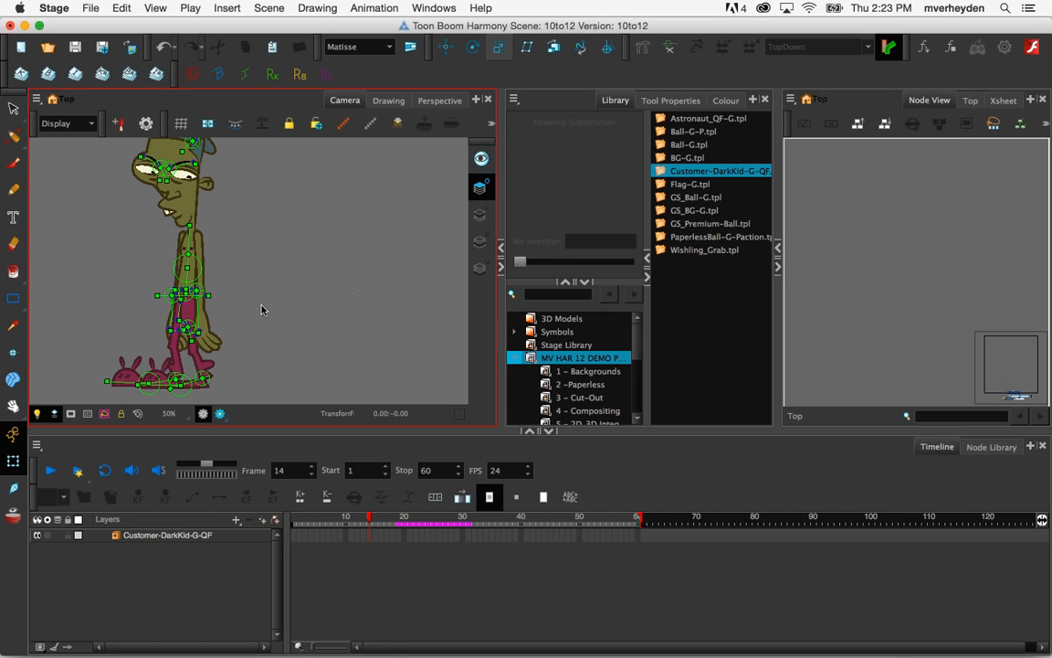
# Select the character's hips and show only their envelope deformation controls close up
pyautogui.click(170, 285)
pyautogui.click(538, 122)
pyautogui.hotkey('shift', 'c')
pyautogui.click(268, 268)
pyautogui.moveTo(269, 268); pyautogui.dragTo(410, 261)
pyautogui.press('2')
pyautogui.press('2')
pyautogui.press('2')
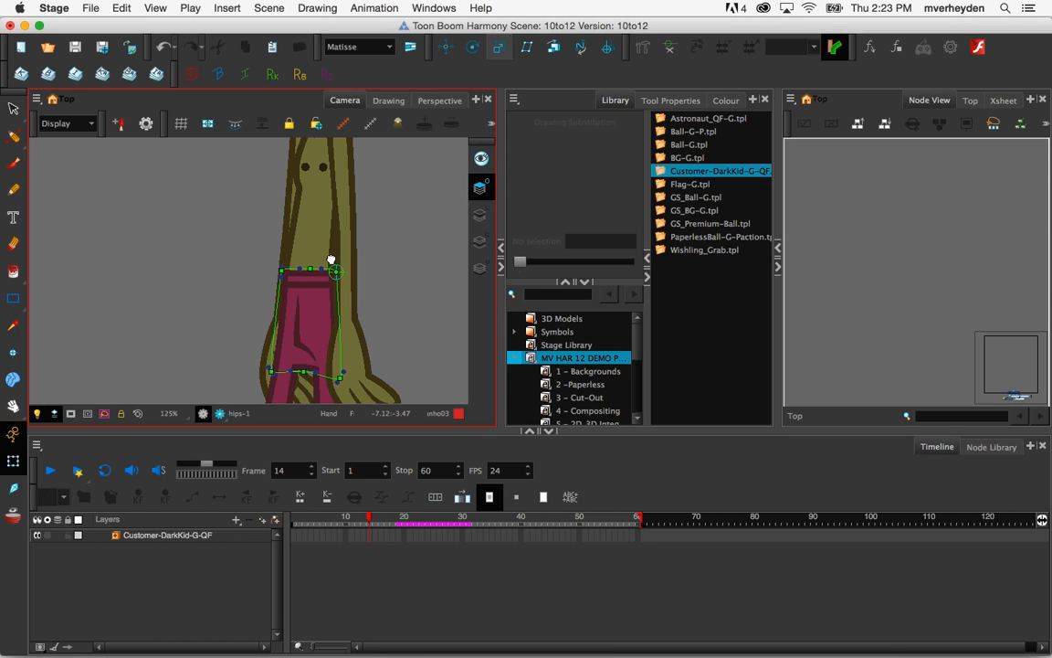
pyautogui.scroll(-4, 356, 326)
pyautogui.hscroll(3, 356, 325)
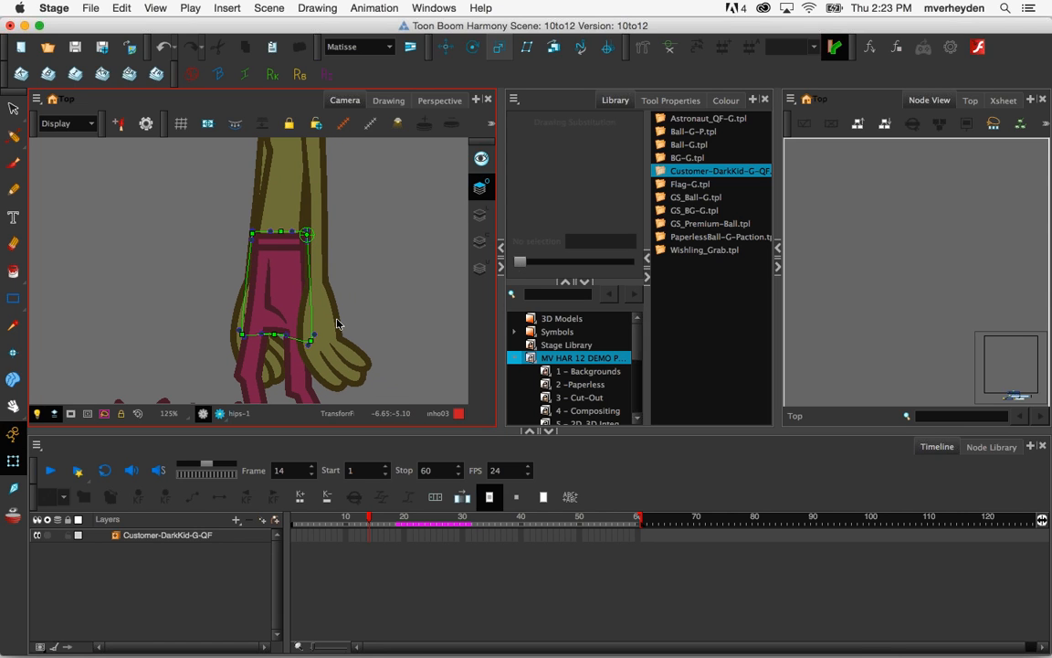
pyautogui.scroll(2, 335, 322)
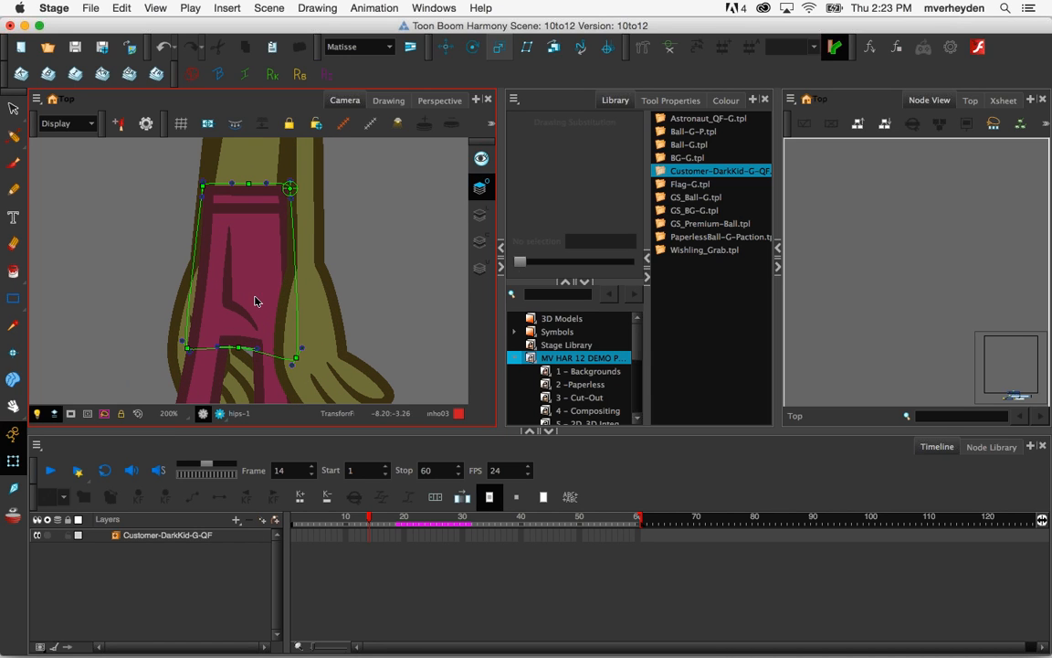
# Move the upper points of the hips' envelope slightly outward at frame 14, including the middle point
pyautogui.click(262, 243)
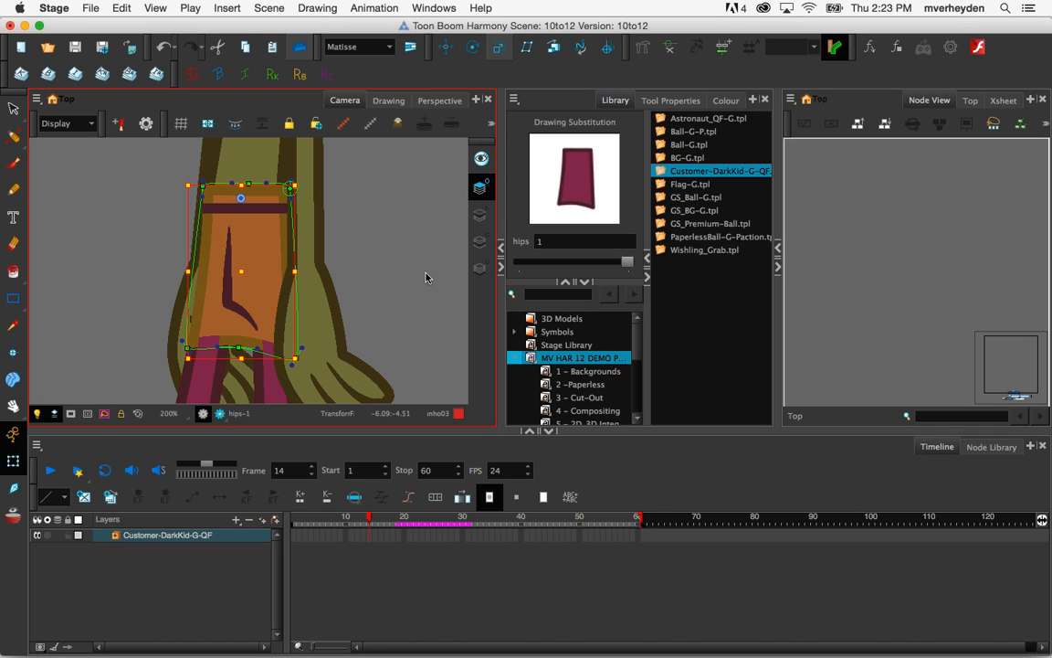
pyautogui.click(362, 224)
pyautogui.scroll(1, 203, 186)
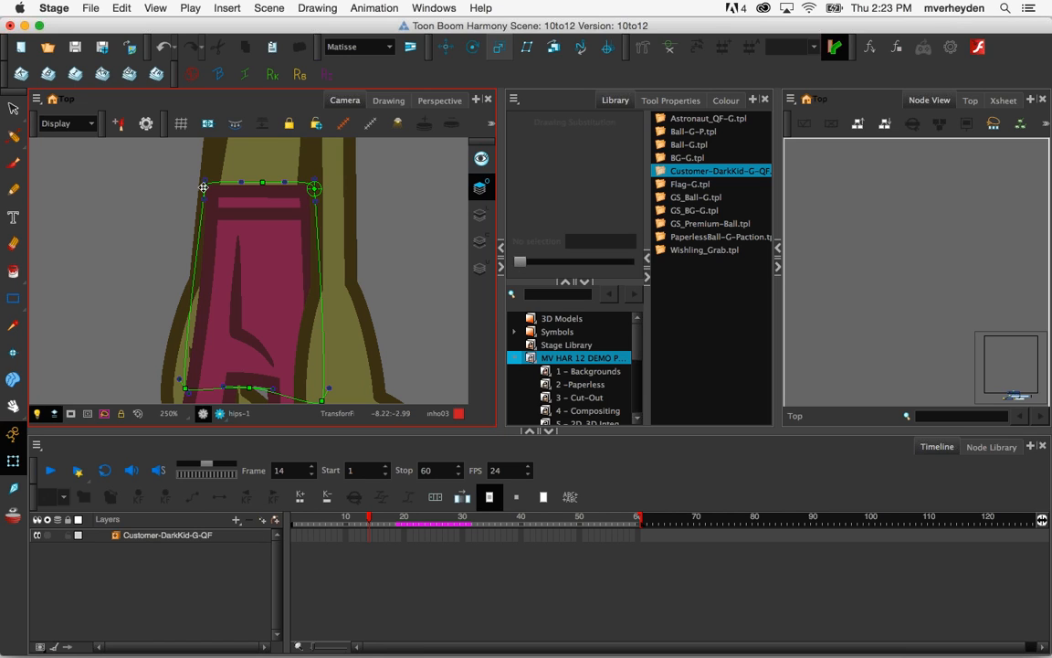
pyautogui.moveTo(202, 188); pyautogui.dragTo(194, 187)
pyautogui.moveTo(262, 183); pyautogui.dragTo(259, 184)
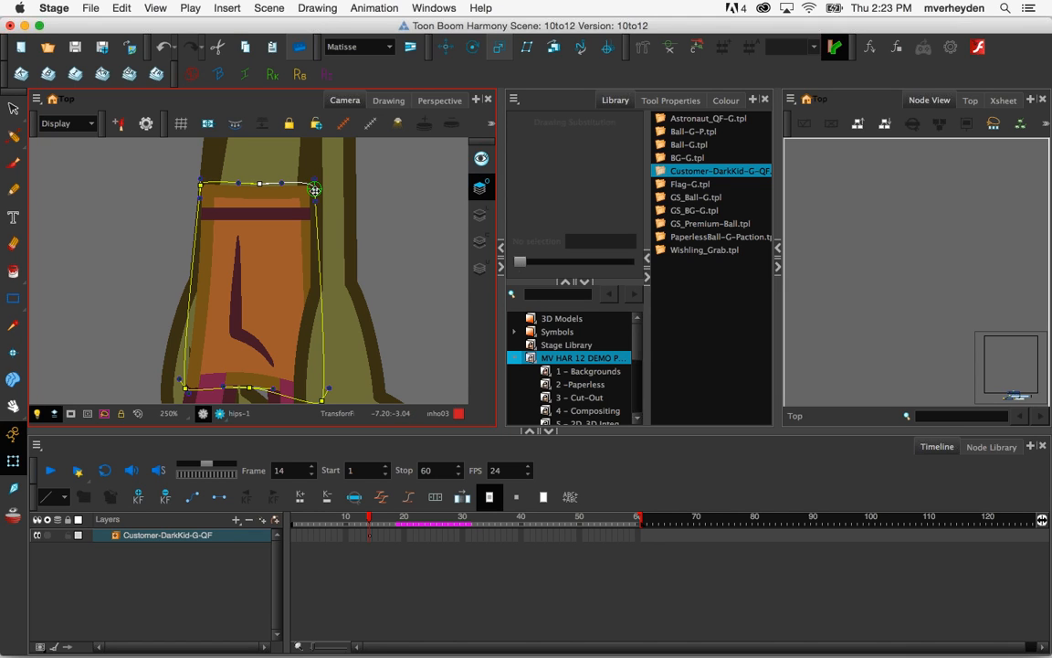
pyautogui.moveTo(313, 189)
pyautogui.mouseDown()
pyautogui.moveTo(323, 190)
pyautogui.moveTo(303, 196)
pyautogui.moveTo(331, 190)
pyautogui.moveTo(316, 189)
pyautogui.mouseUp()
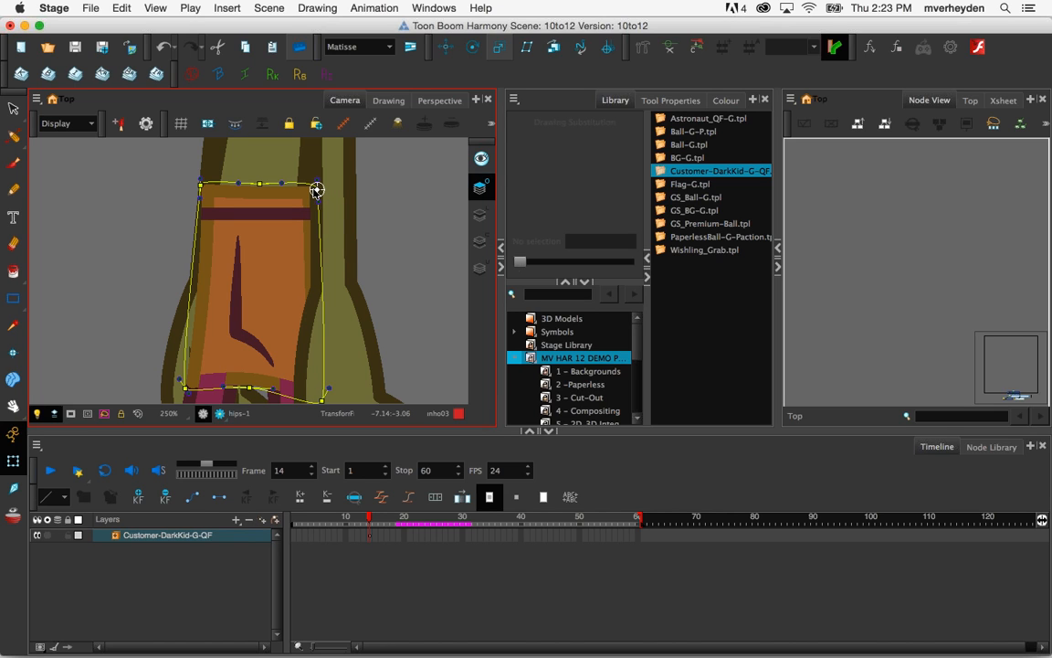
# Flare the lower corners of the hips' envelope outward at frame 14 and curve the side next to the front hand
pyautogui.scroll(-1, 316, 189)
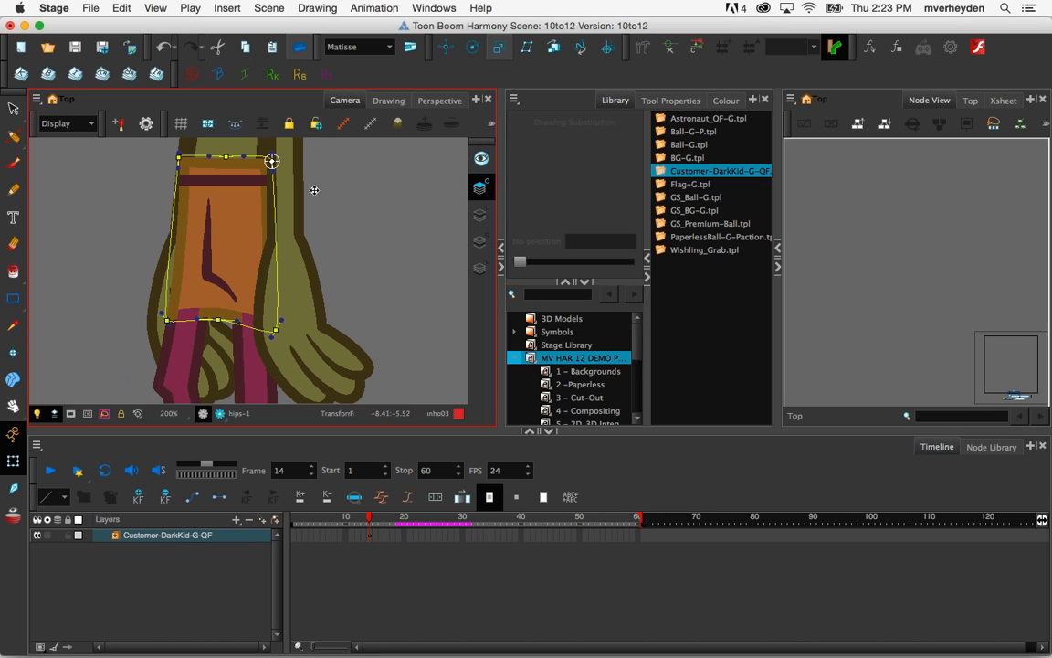
pyautogui.moveTo(166, 320); pyautogui.dragTo(131, 321)
pyautogui.moveTo(277, 331); pyautogui.dragTo(290, 295)
pyautogui.click(370, 538)
# Reshape the hips' envelope at frame 27 by pulling in the lower corners, rounding the back side and lowering the waist's middle point
pyautogui.moveTo(370, 518); pyautogui.dragTo(444, 523)
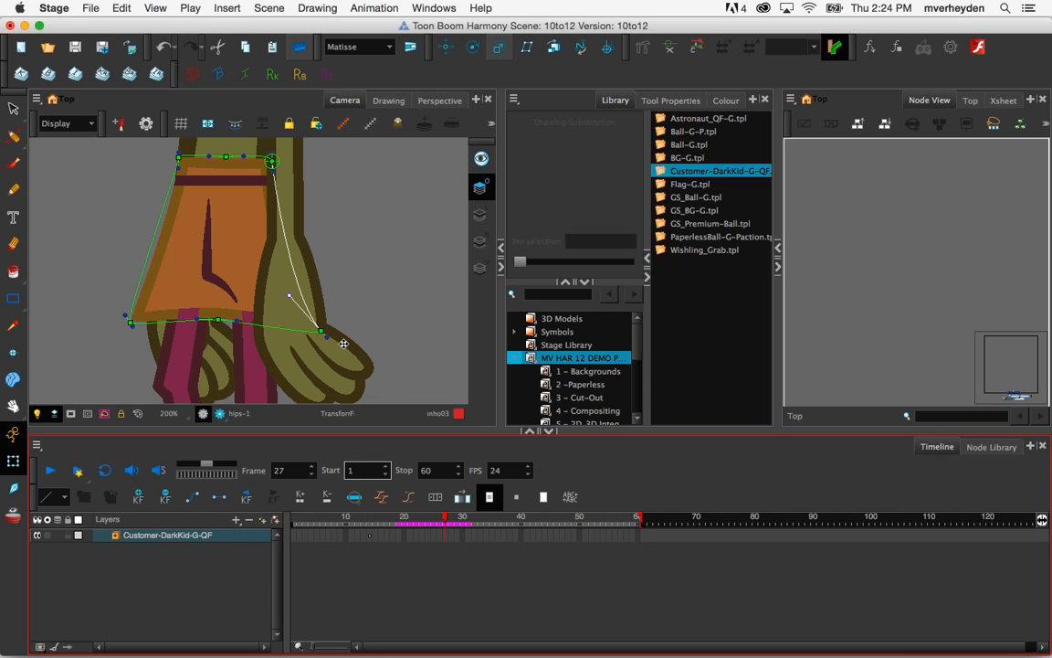
pyautogui.click(448, 539)
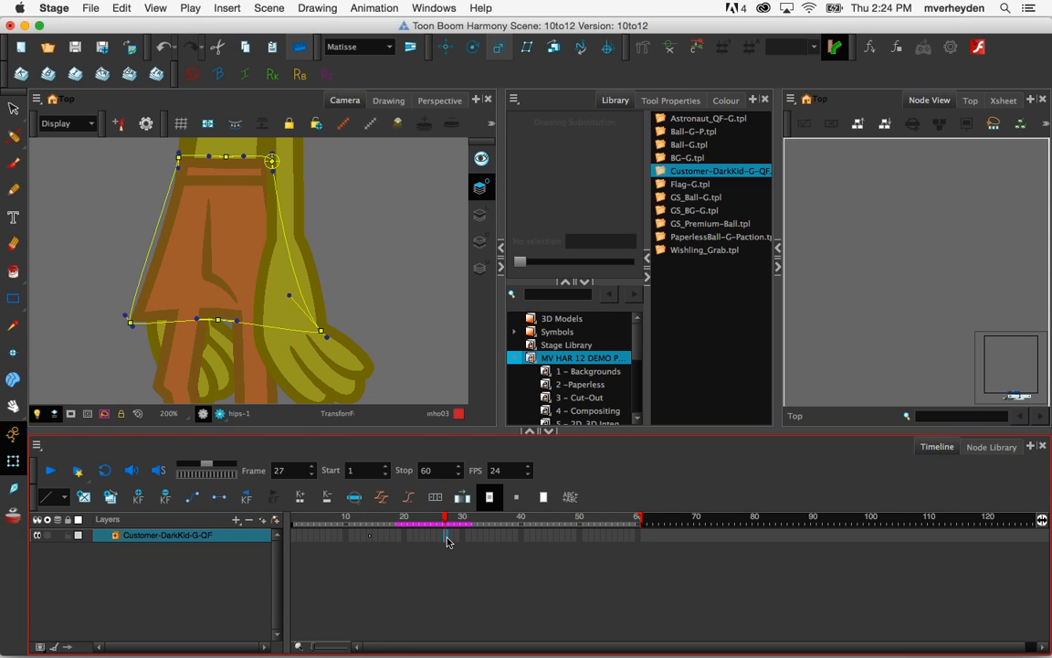
pyautogui.moveTo(289, 297)
pyautogui.mouseDown()
pyautogui.moveTo(265, 310)
pyautogui.moveTo(245, 281)
pyautogui.mouseUp()
pyautogui.moveTo(129, 319)
pyautogui.mouseDown()
pyautogui.moveTo(157, 313)
pyautogui.moveTo(100, 277)
pyautogui.moveTo(124, 261)
pyautogui.mouseUp()
pyautogui.moveTo(164, 153); pyautogui.dragTo(150, 185)
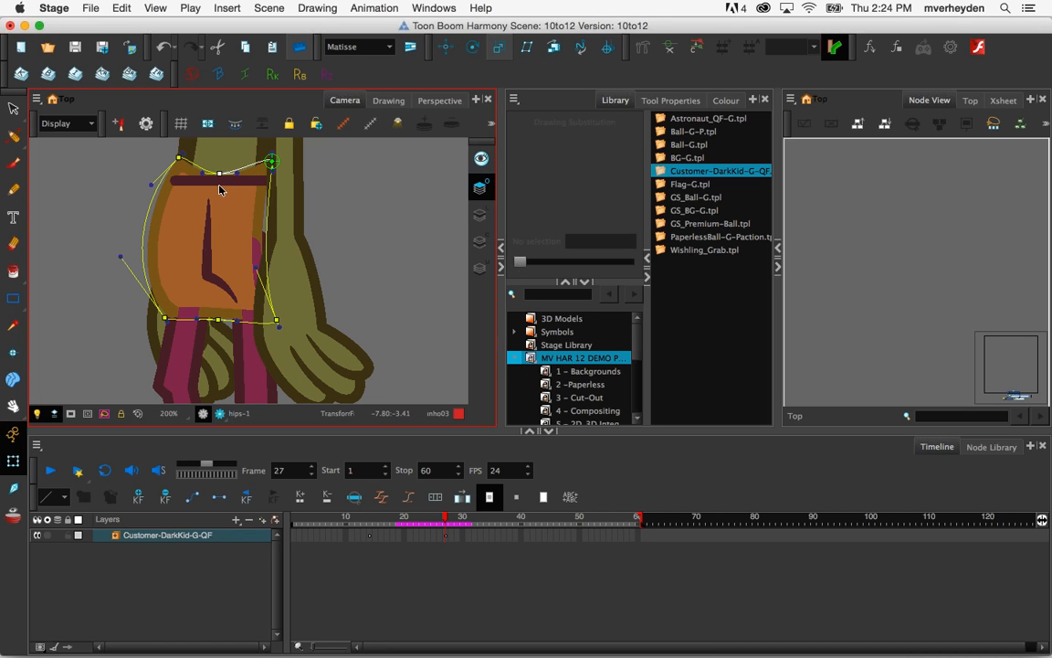
# Turn the hips' frame 14 keyframe into a motion keyframe that interpolates the envelope shape up to frame 27
pyautogui.moveTo(446, 521); pyautogui.dragTo(421, 522)
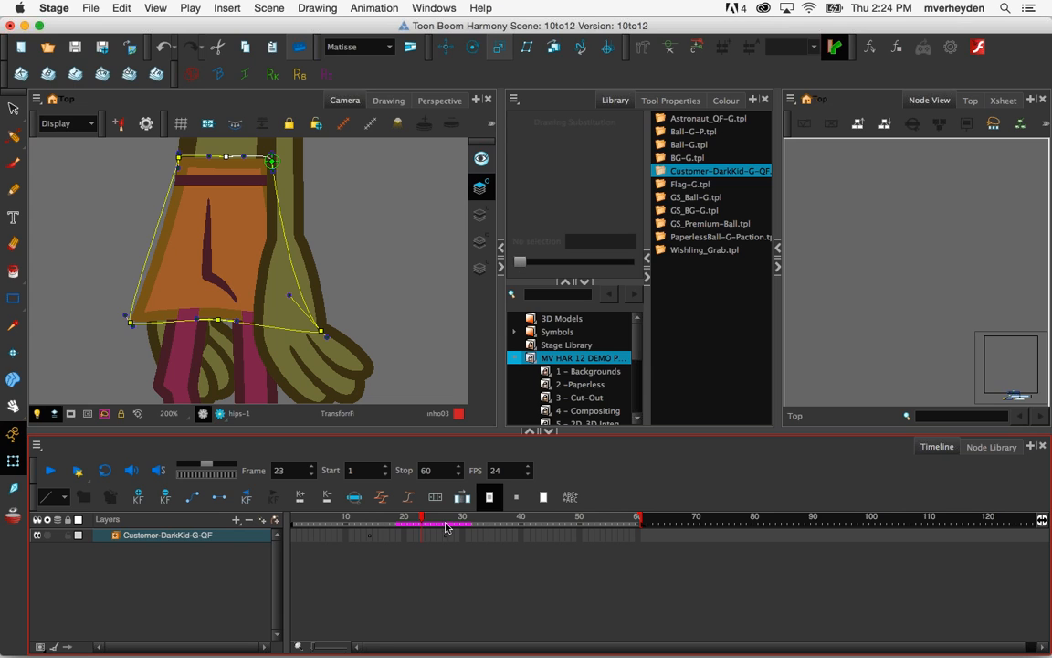
pyautogui.click(192, 499)
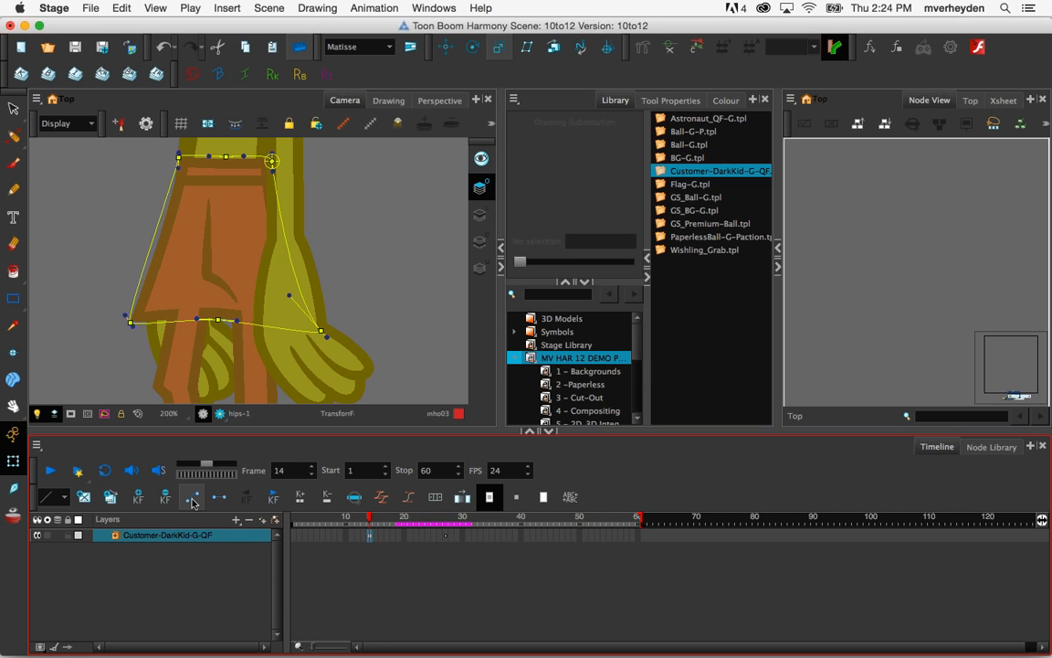
# Step frame by frame from frame 14 to 25 and back to frame 13 to examine the hips' interpolated deformation
pyautogui.press('.')
pyautogui.press('.')
pyautogui.press('.')
pyautogui.press('.')
pyautogui.press('.')
pyautogui.press('.')
pyautogui.press('.')
pyautogui.press('.')
pyautogui.press('.')
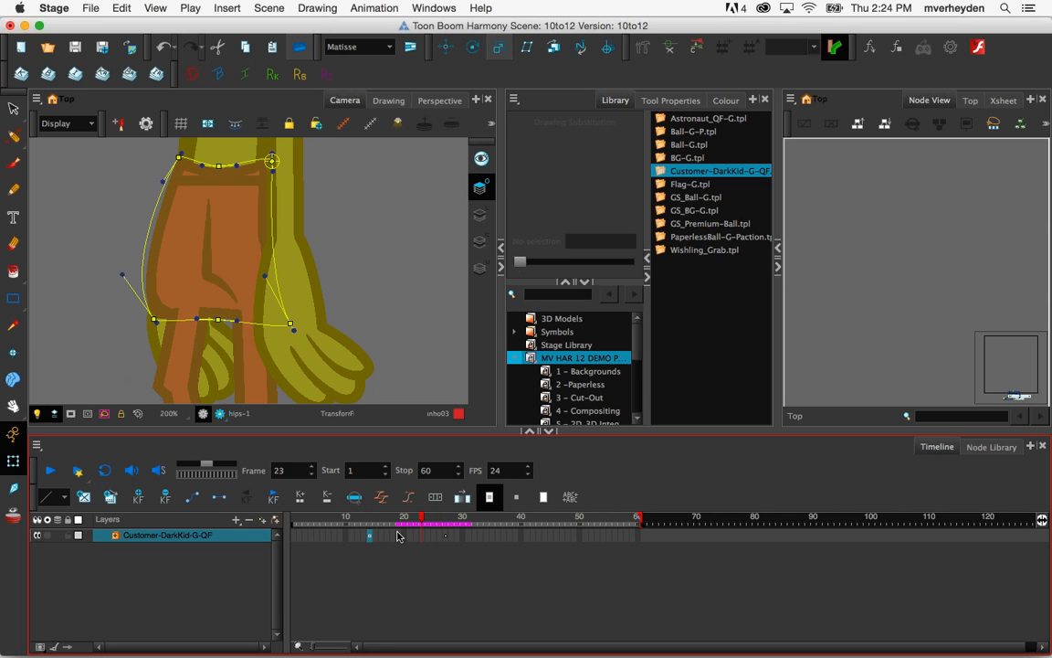
pyautogui.press('.')
pyautogui.press('.')
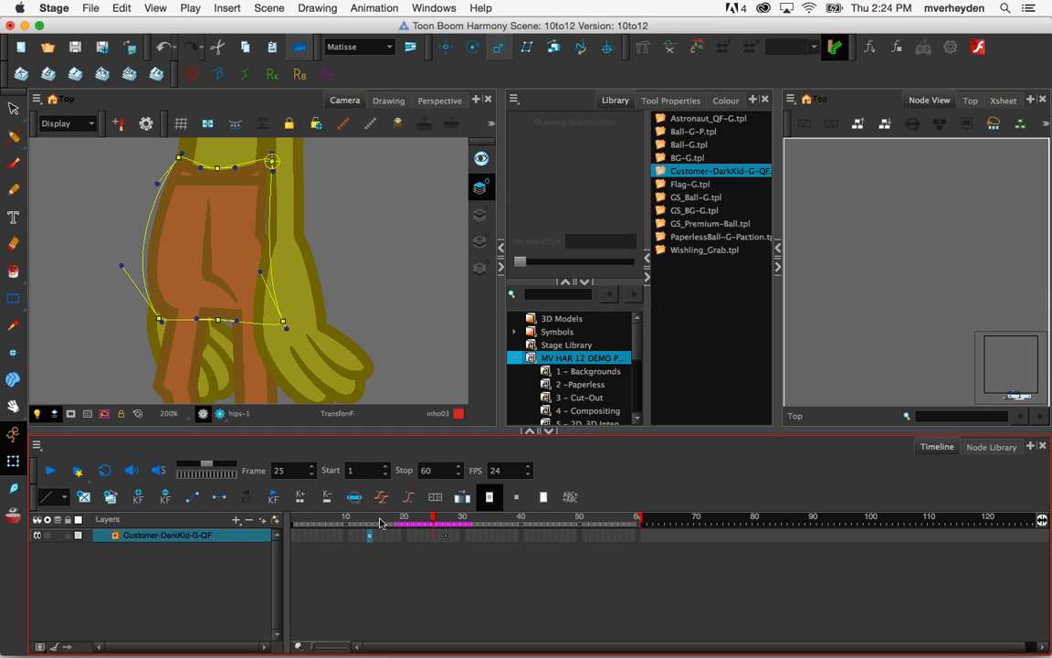
pyautogui.press(',')
pyautogui.press(',')
pyautogui.press(',')
pyautogui.press(',')
pyautogui.press(',')
pyautogui.press(',')
pyautogui.press(',')
pyautogui.press(',')
pyautogui.press(',')
pyautogui.press(',')
pyautogui.press(',')
pyautogui.press(',')
# Rotate the character's front arm from the shoulder, swinging the hand outward away from the hips at frame 13
pyautogui.press('2')
pyautogui.press('2')
pyautogui.press('space')
pyautogui.moveTo(251, 194); pyautogui.dragTo(268, 264)
pyautogui.click(333, 304)
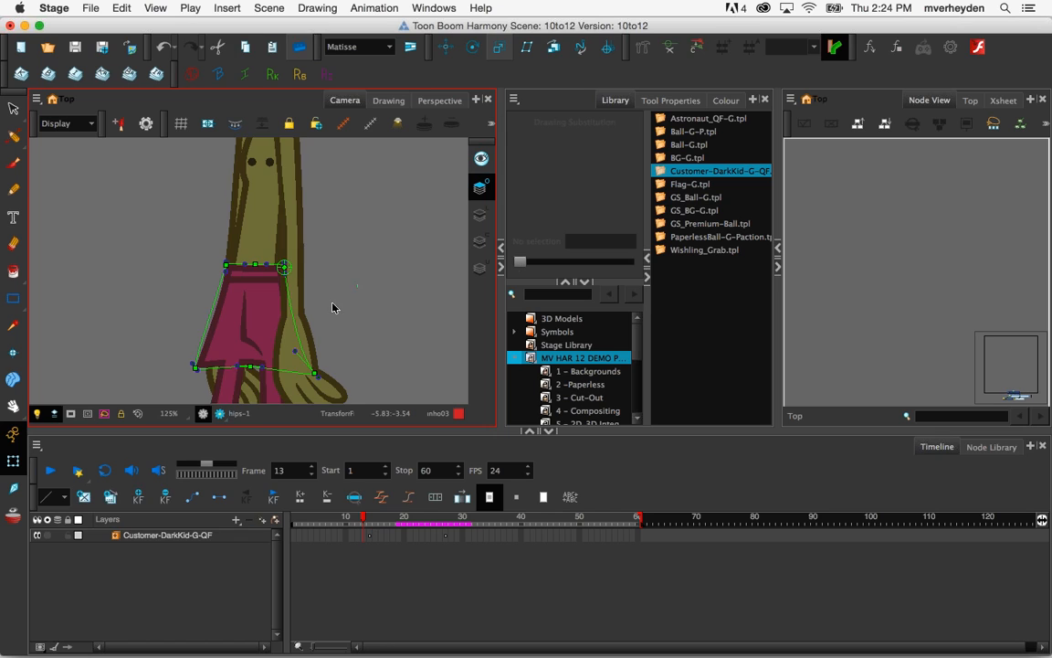
pyautogui.press('space')
pyautogui.moveTo(333, 307); pyautogui.dragTo(287, 250)
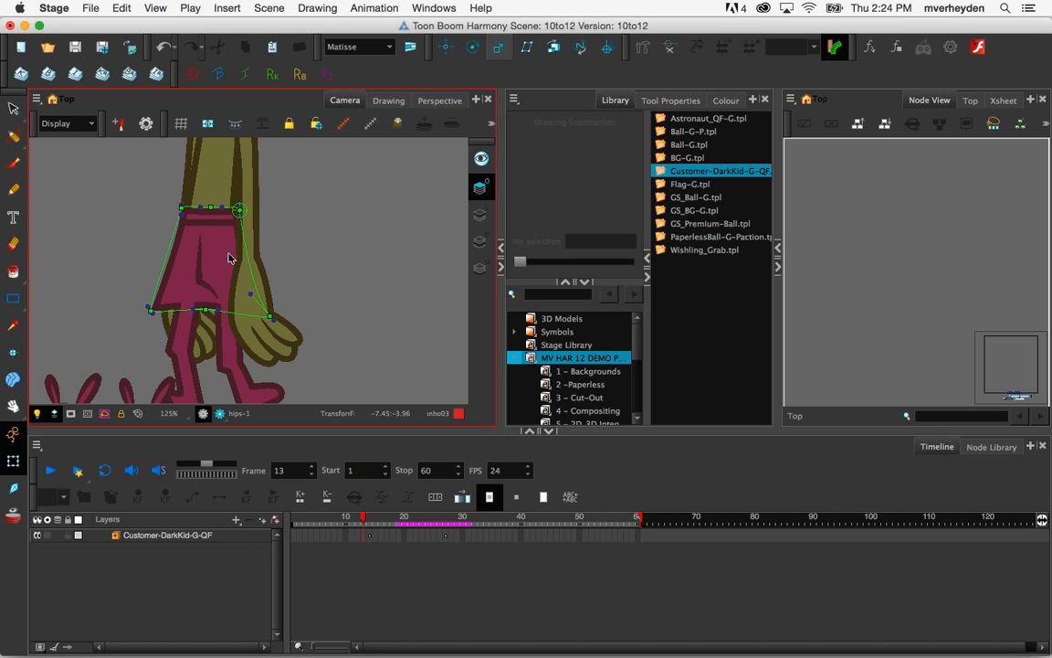
pyautogui.click(230, 259)
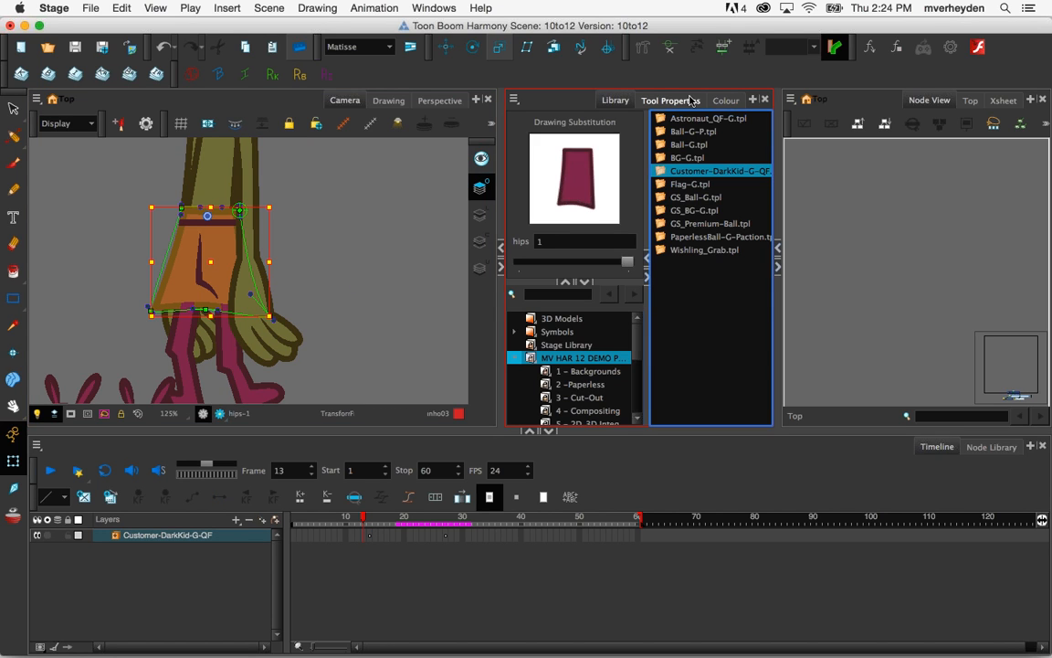
pyautogui.click(331, 279)
pyautogui.press('space')
pyautogui.press('1')
pyautogui.press('1')
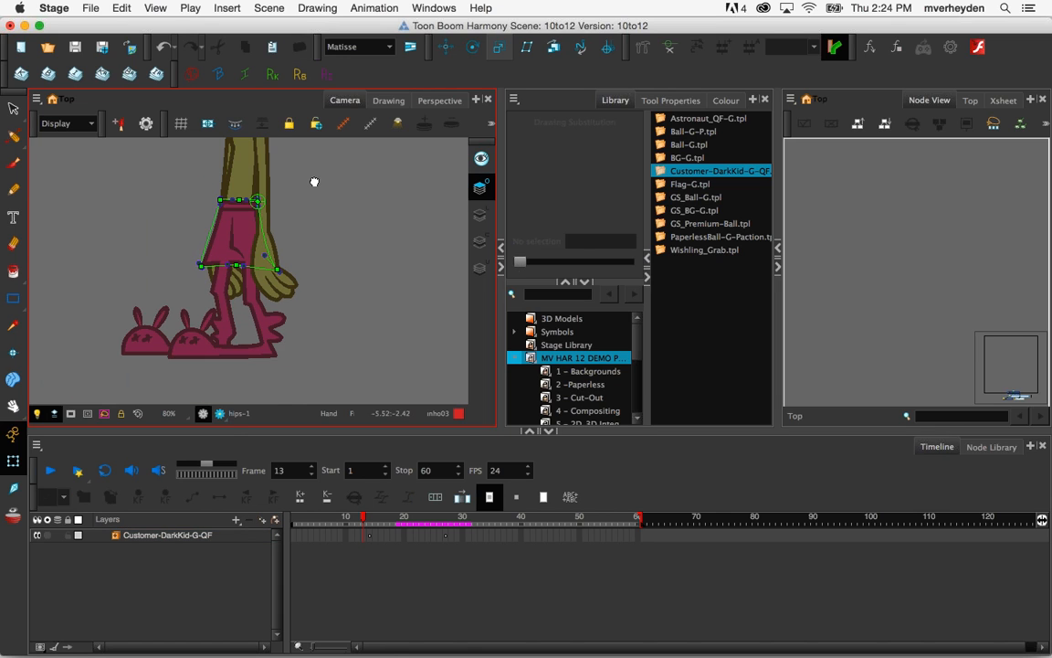
pyautogui.moveTo(314, 182); pyautogui.dragTo(333, 254)
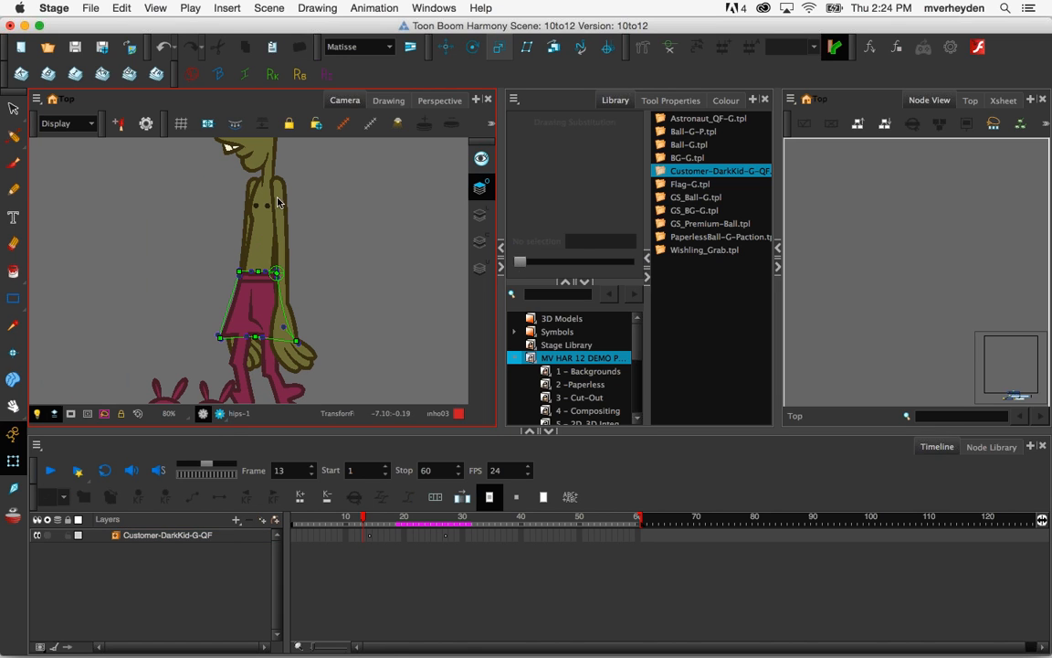
pyautogui.click(277, 202)
pyautogui.moveTo(296, 339); pyautogui.dragTo(379, 284)
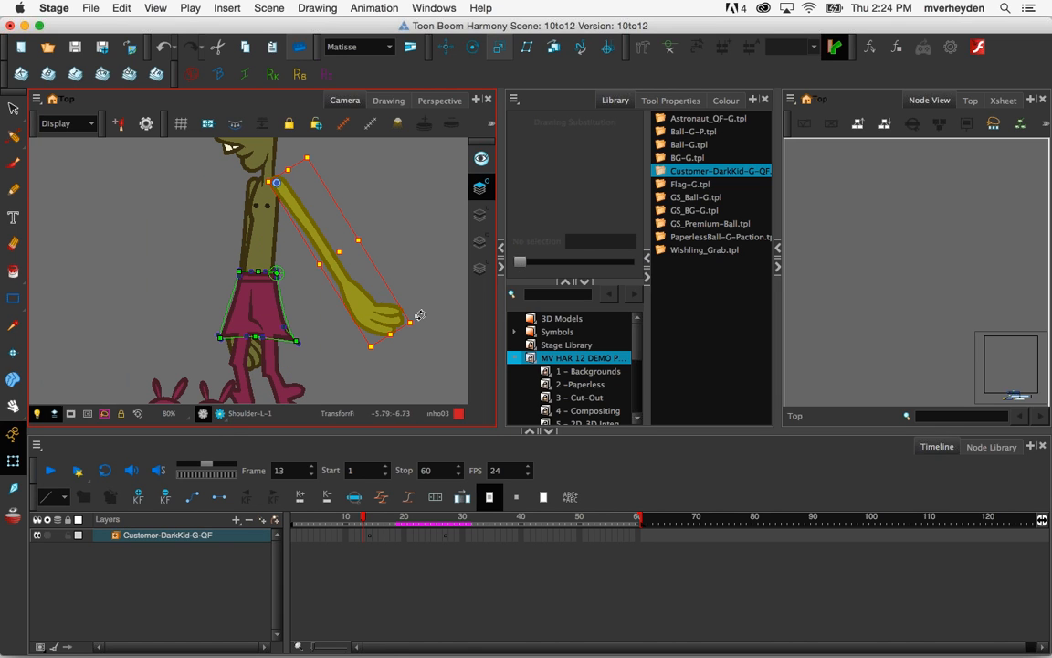
pyautogui.moveTo(360, 370); pyautogui.dragTo(420, 316)
# Examine the uncovered hips' envelope deformation close up on the timeline, starting at frame 13
pyautogui.press('2')
pyautogui.press('2')
pyautogui.press('2')
pyautogui.click(361, 518)
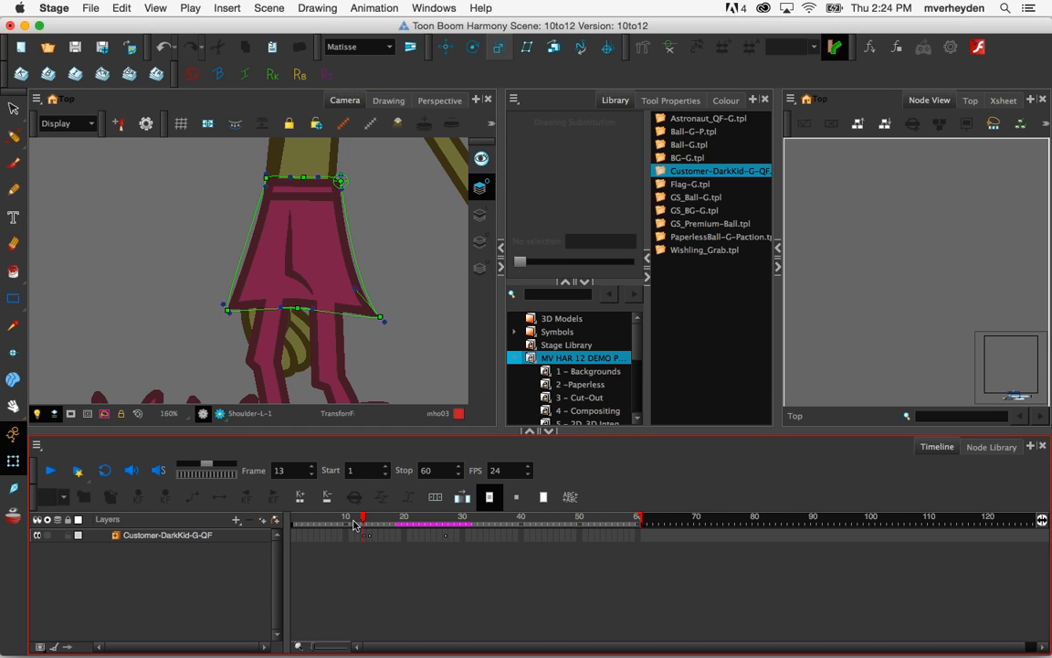
# Reset the deformation of the character's flared hips at frame 13
pyautogui.click(353, 521)
pyautogui.click(363, 540)
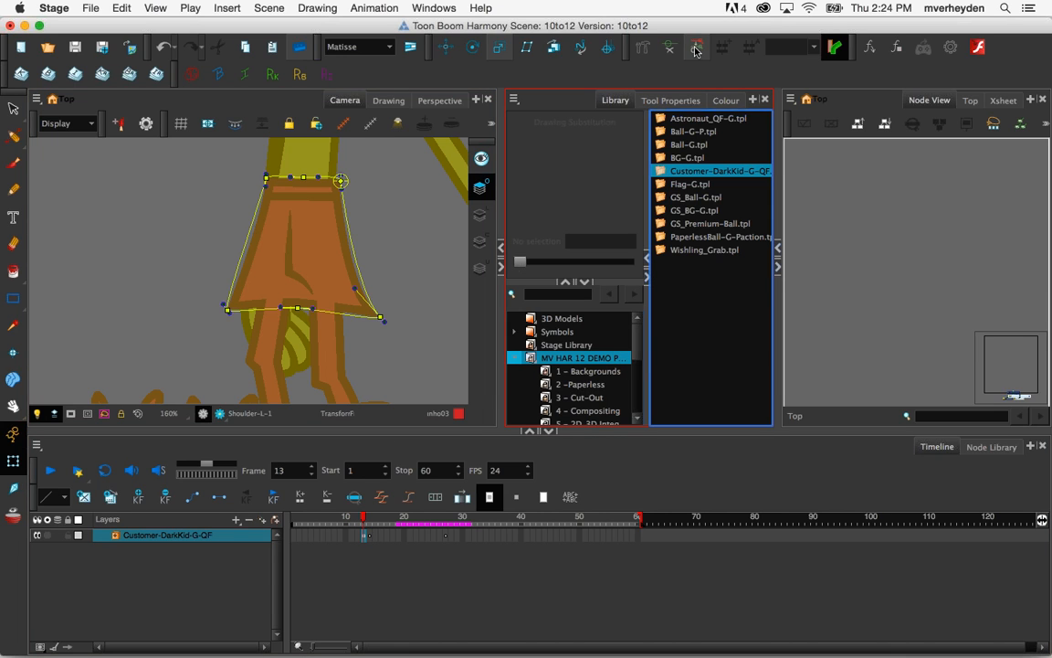
pyautogui.click(360, 298)
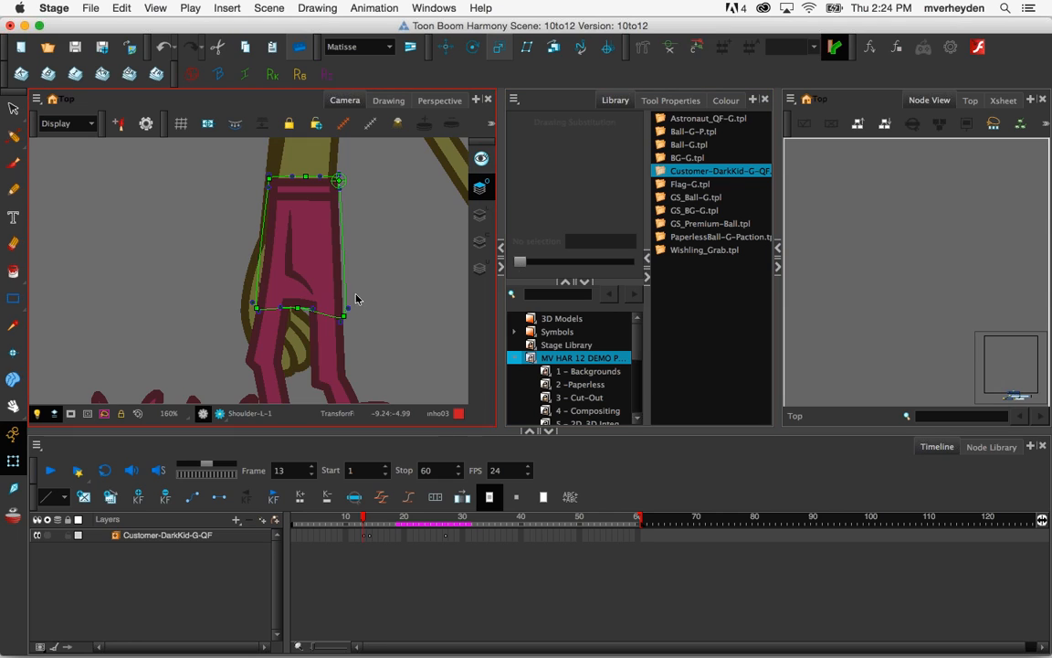
# Rotate the Thigh-R piece with its lower leg backward and up, away from the hips
pyautogui.click(322, 355)
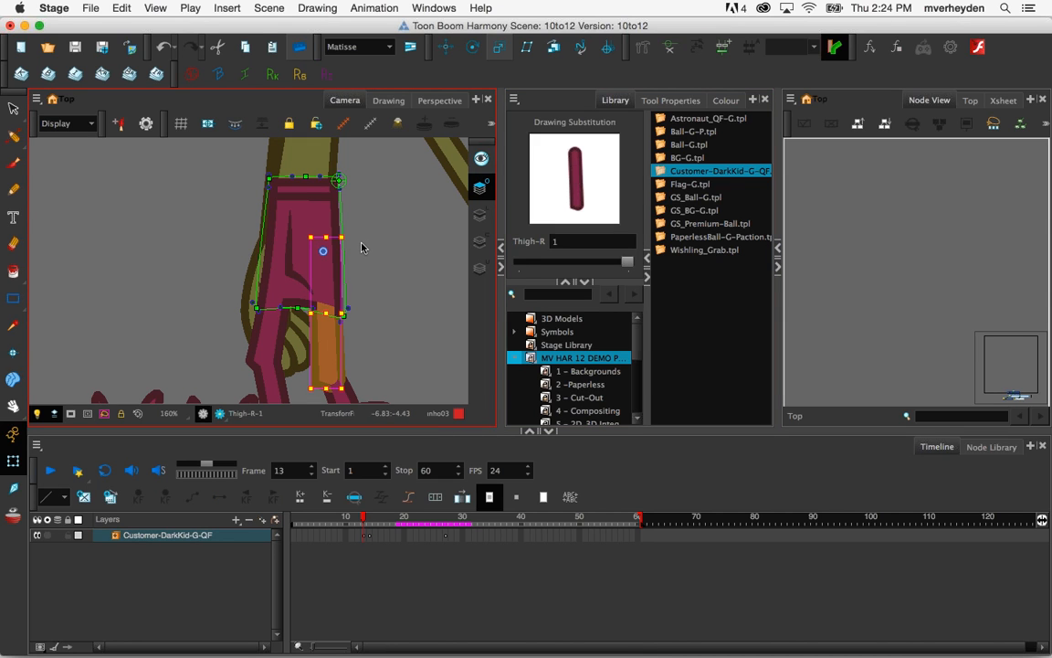
pyautogui.press('b')
pyautogui.moveTo(408, 227)
pyautogui.mouseDown()
pyautogui.moveTo(381, 181)
pyautogui.moveTo(346, 169)
pyautogui.mouseUp()
pyautogui.click(378, 256)
# Stretch the lower back corner of the hips deformer over the raised thigh and undo the change
pyautogui.click(333, 306)
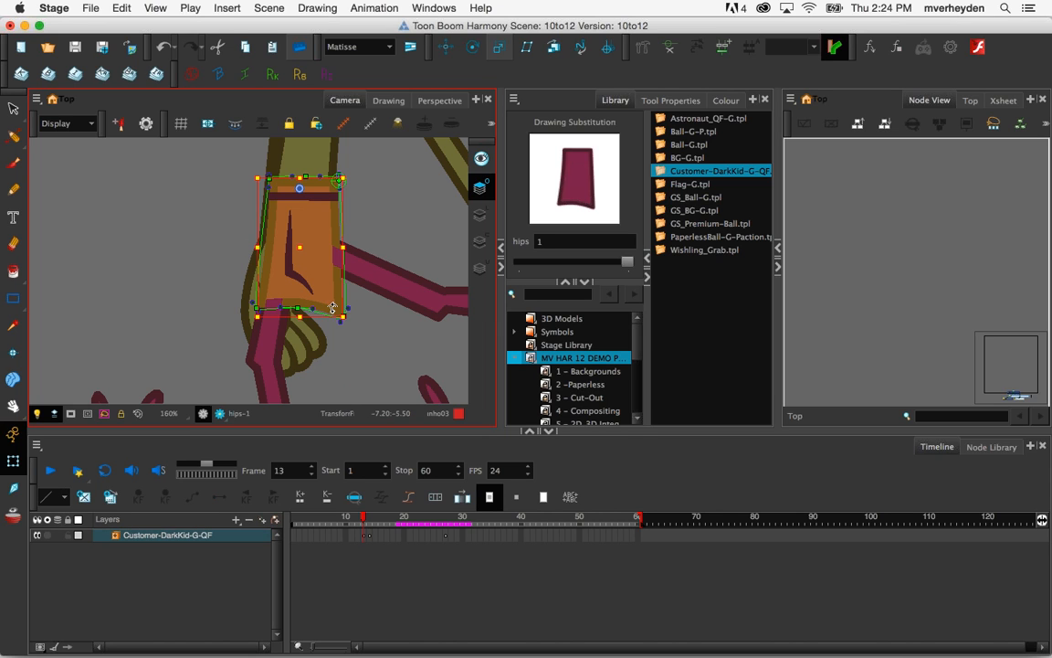
pyautogui.click(344, 317)
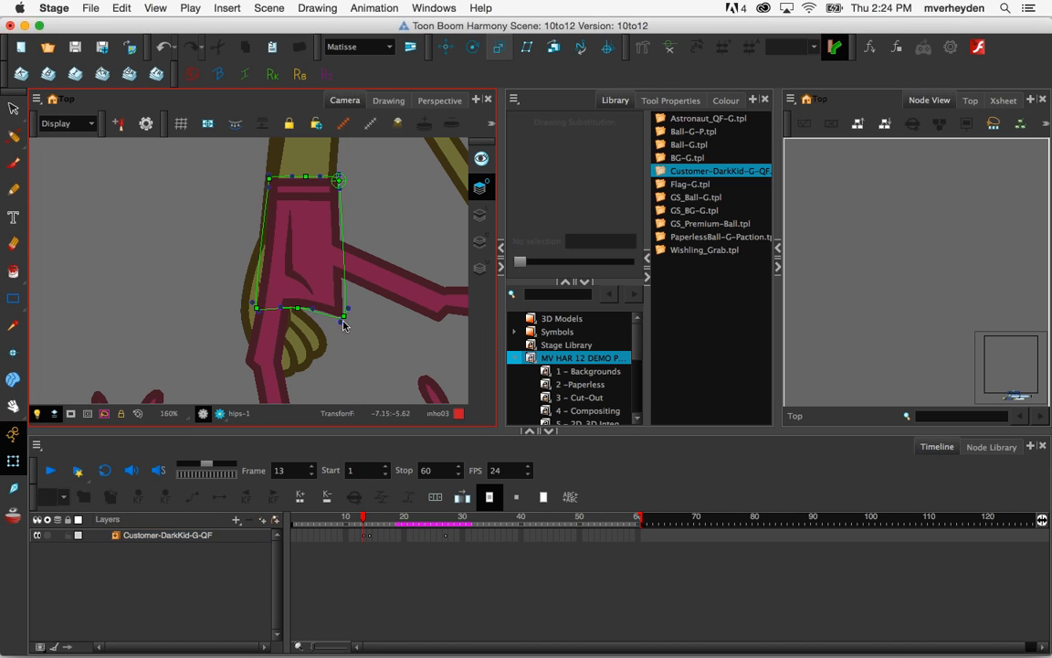
pyautogui.moveTo(384, 302); pyautogui.dragTo(410, 286)
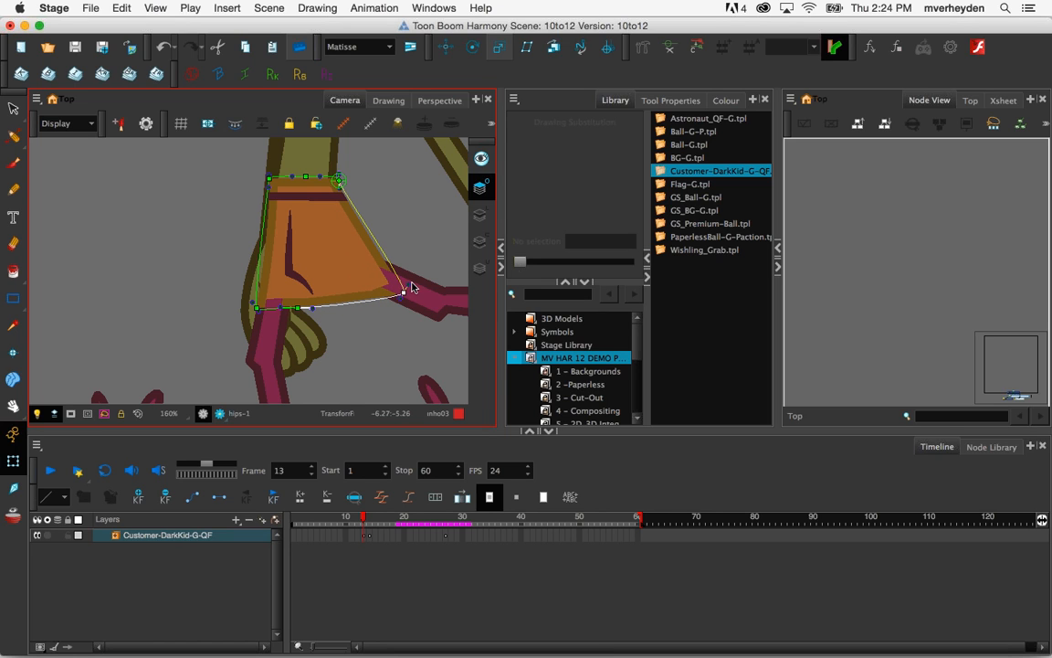
pyautogui.scroll(-3, 411, 287)
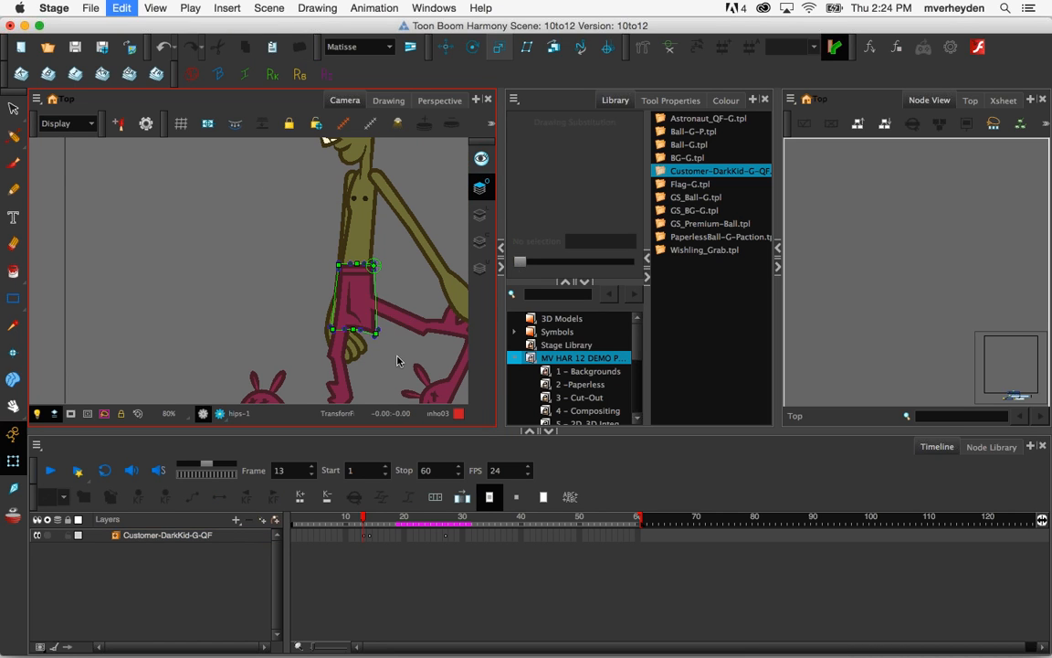
pyautogui.scroll(-3, 402, 361)
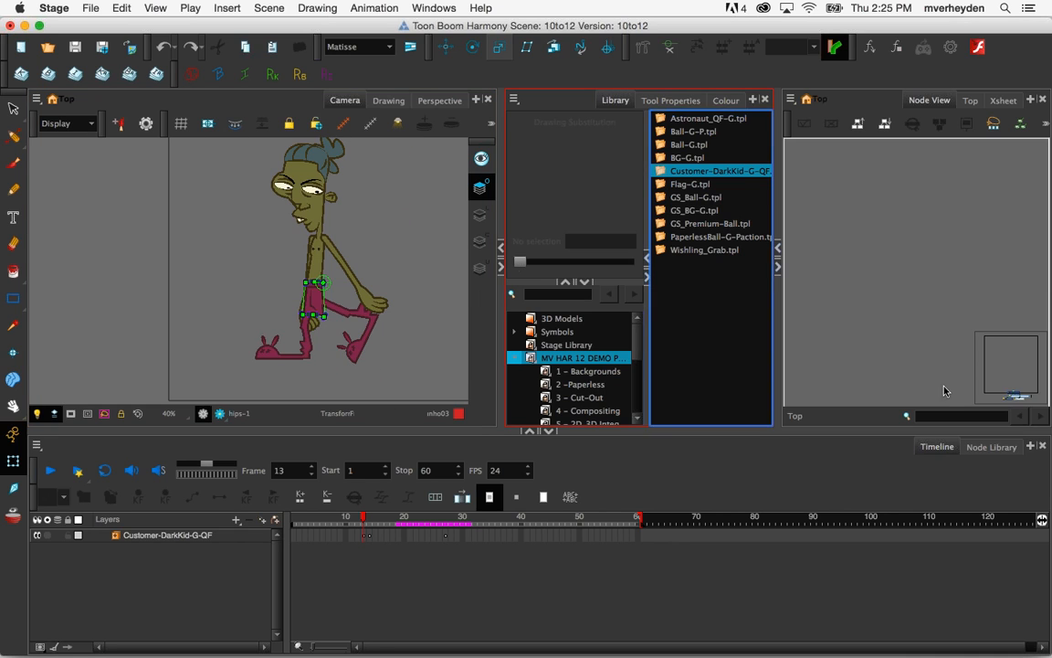
# Delete the Customer-DarkKid-G-QF node together with its drawing files and element folders
pyautogui.click(945, 390)
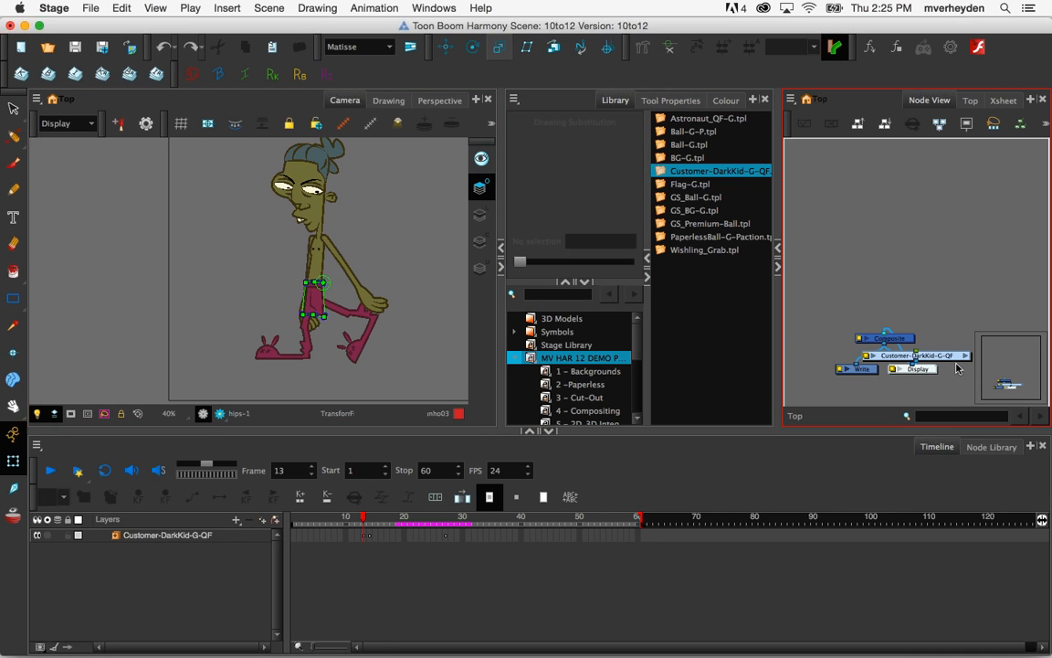
pyautogui.click(946, 356)
pyautogui.press('Delete')
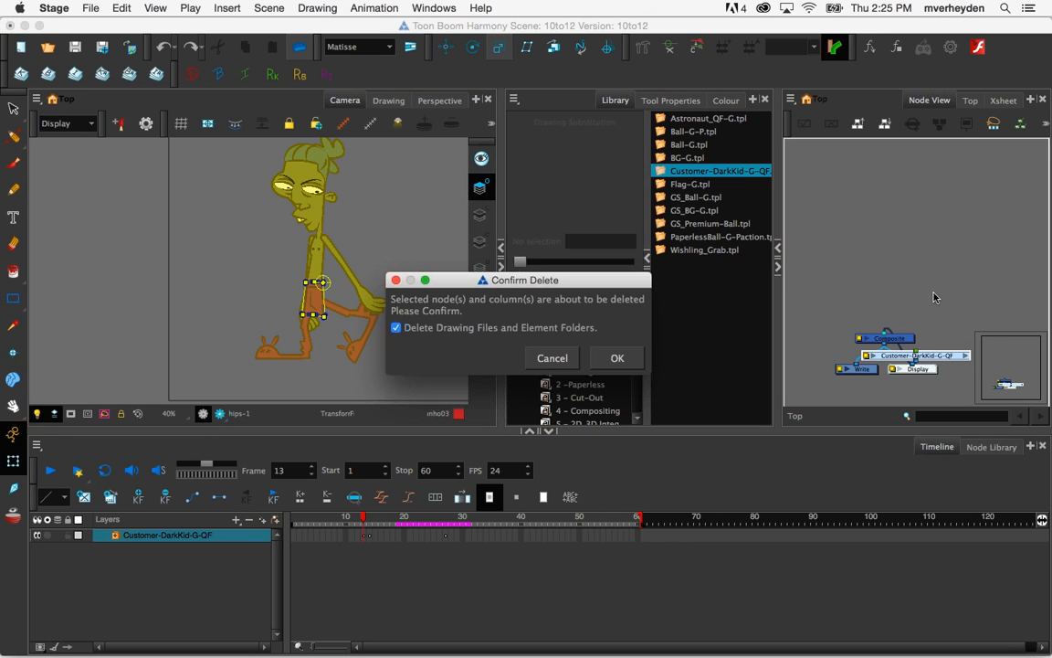
pyautogui.press('Return')
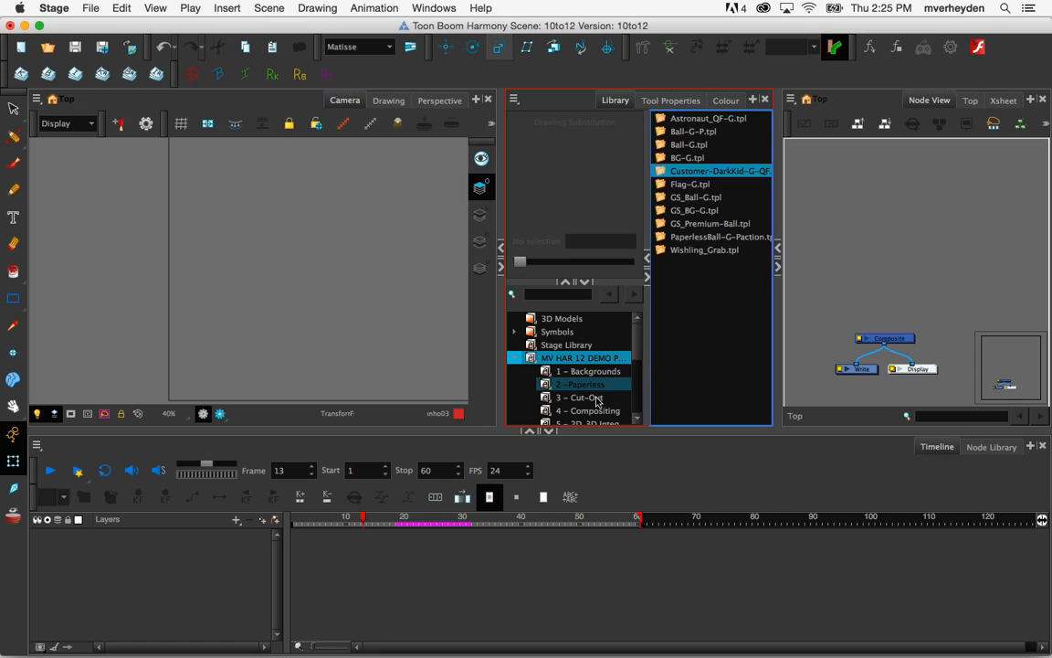
# Import the TOON.tpl template from the 3 - Cut-Out library folder into the scene
pyautogui.click(589, 397)
pyautogui.click(676, 145)
pyautogui.moveTo(665, 149); pyautogui.dragTo(338, 231)
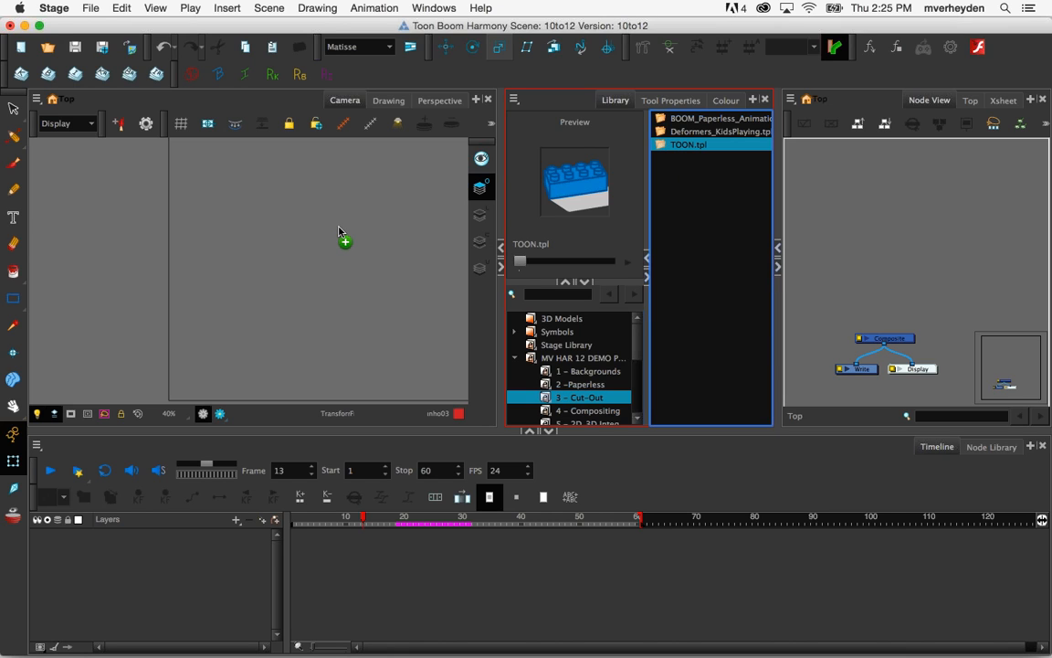
pyautogui.moveTo(338, 231); pyautogui.dragTo(338, 231)
# Enlarge the camera view by narrowing the node view and reducing the timeline's height
pyautogui.click(817, 310)
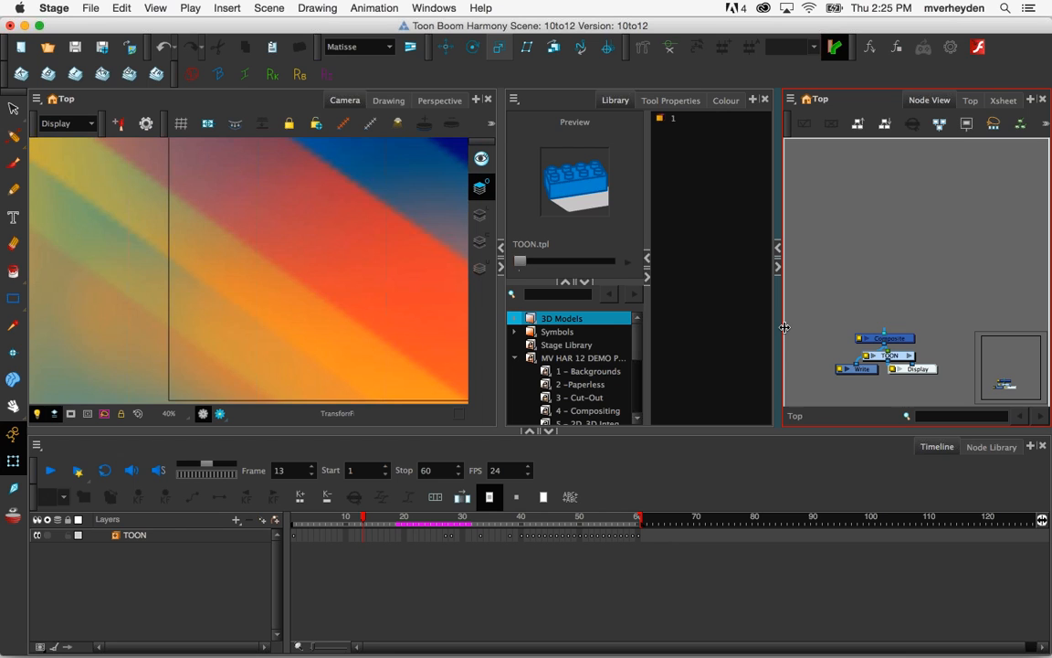
pyautogui.moveTo(784, 327); pyautogui.dragTo(841, 327)
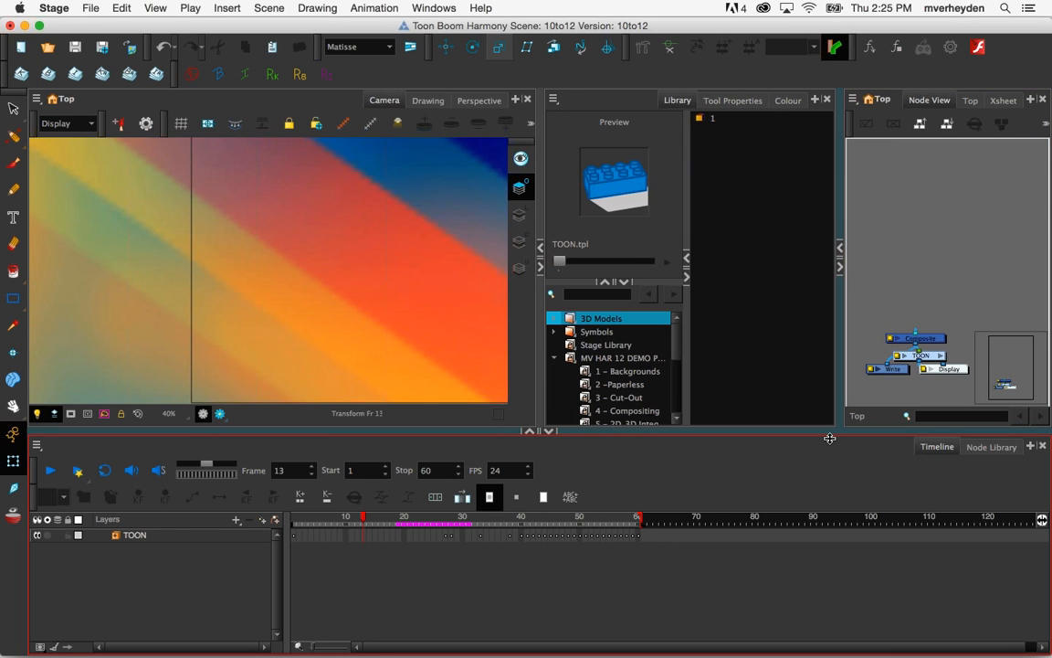
pyautogui.click(829, 439)
pyautogui.moveTo(829, 438); pyautogui.dragTo(830, 499)
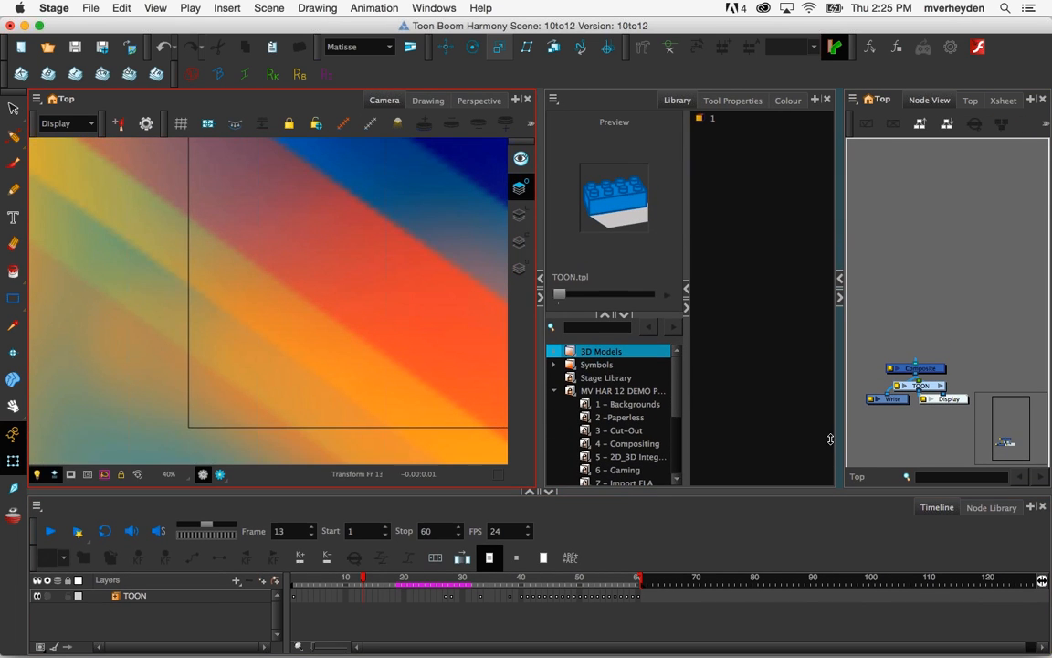
# Set Camera as the scene's active camera
pyautogui.click(262, 13)
pyautogui.moveTo(343, 62)
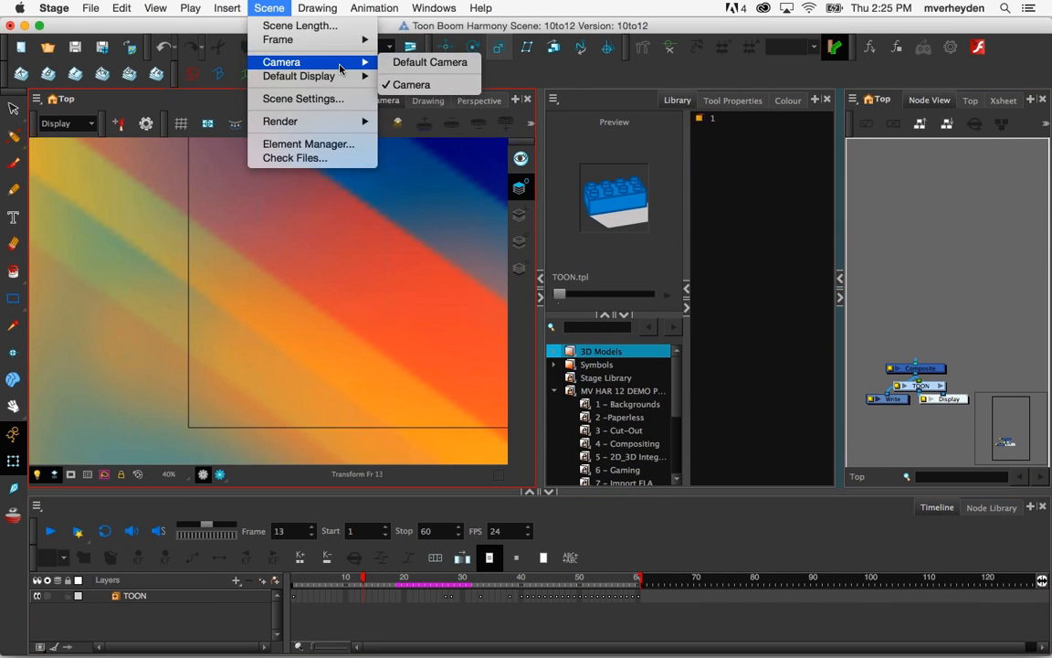
pyautogui.click(404, 84)
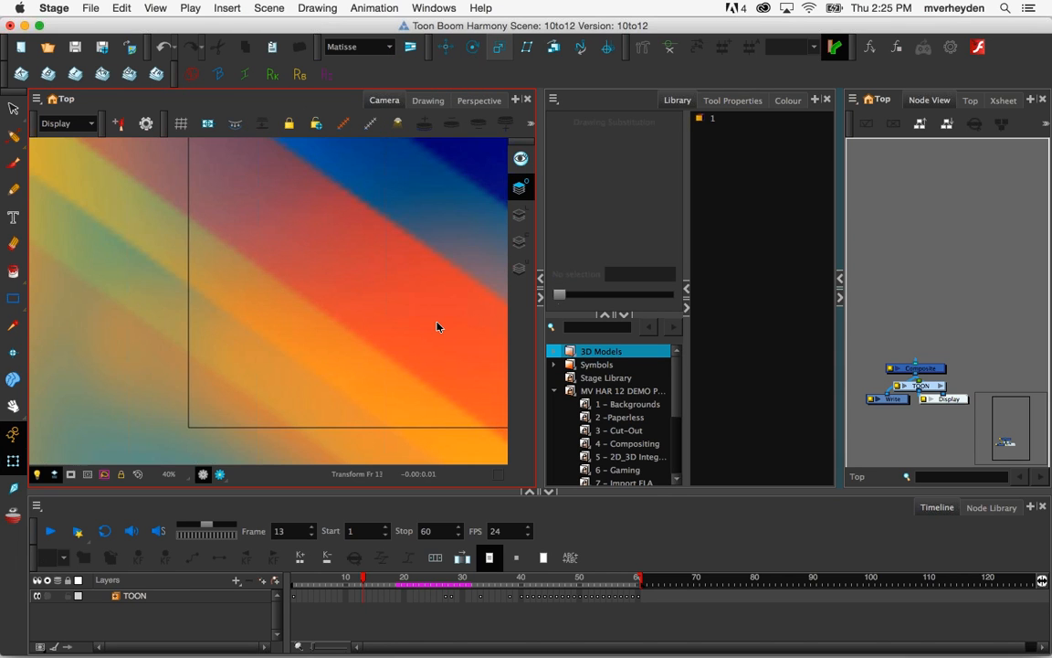
# Scrub through the TOON animation and extend the scene's end to frame 124
pyautogui.scroll(-4, 437, 326)
pyautogui.moveTo(436, 325); pyautogui.dragTo(305, 297)
pyautogui.moveTo(365, 585); pyautogui.dragTo(561, 528)
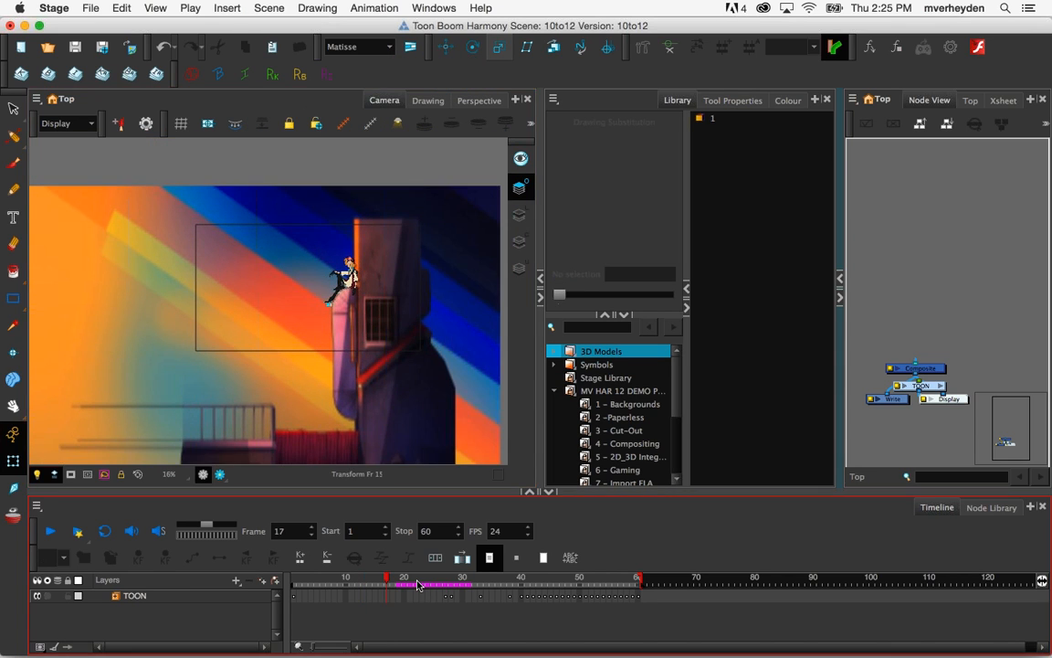
pyautogui.click(621, 595)
pyautogui.moveTo(643, 581)
pyautogui.mouseDown()
pyautogui.moveTo(895, 579)
pyautogui.moveTo(883, 577)
pyautogui.moveTo(1002, 588)
pyautogui.mouseUp()
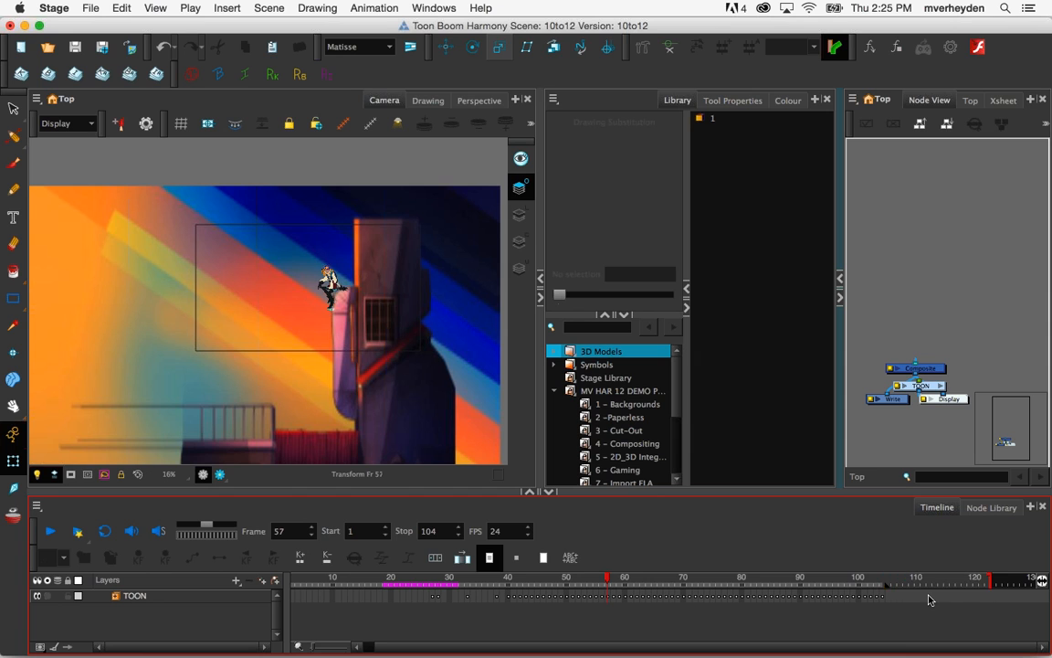
# Scrub forward to frame 95 to examine the character's jump and return to frame 56
pyautogui.moveTo(758, 583); pyautogui.dragTo(828, 588)
pyautogui.scroll(1, 297, 254)
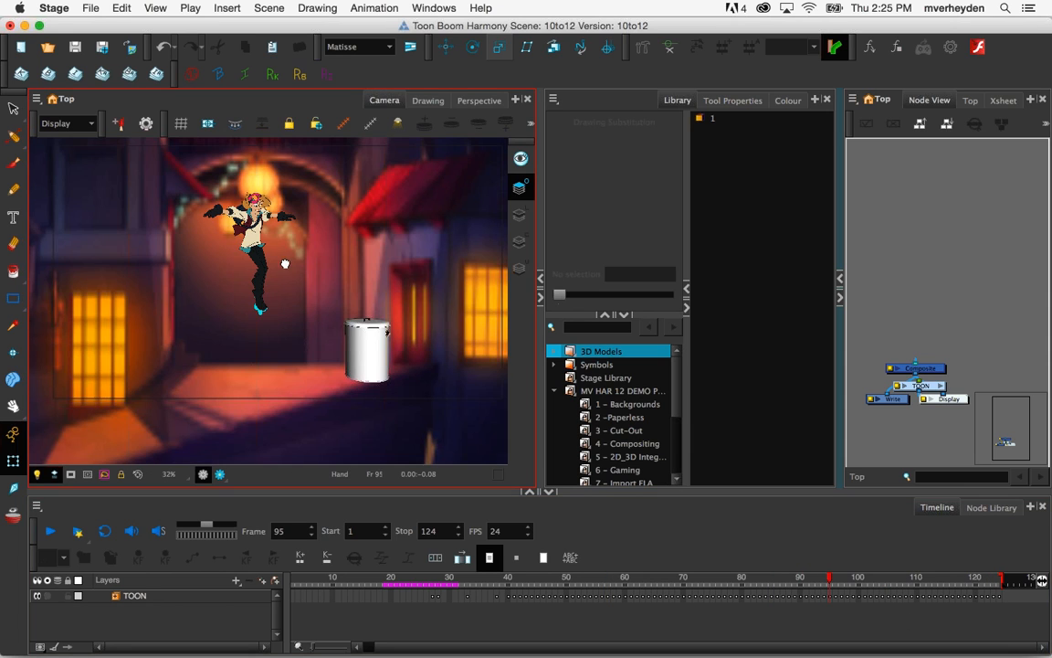
pyautogui.moveTo(284, 263); pyautogui.dragTo(324, 320)
pyautogui.moveTo(829, 585); pyautogui.dragTo(595, 591)
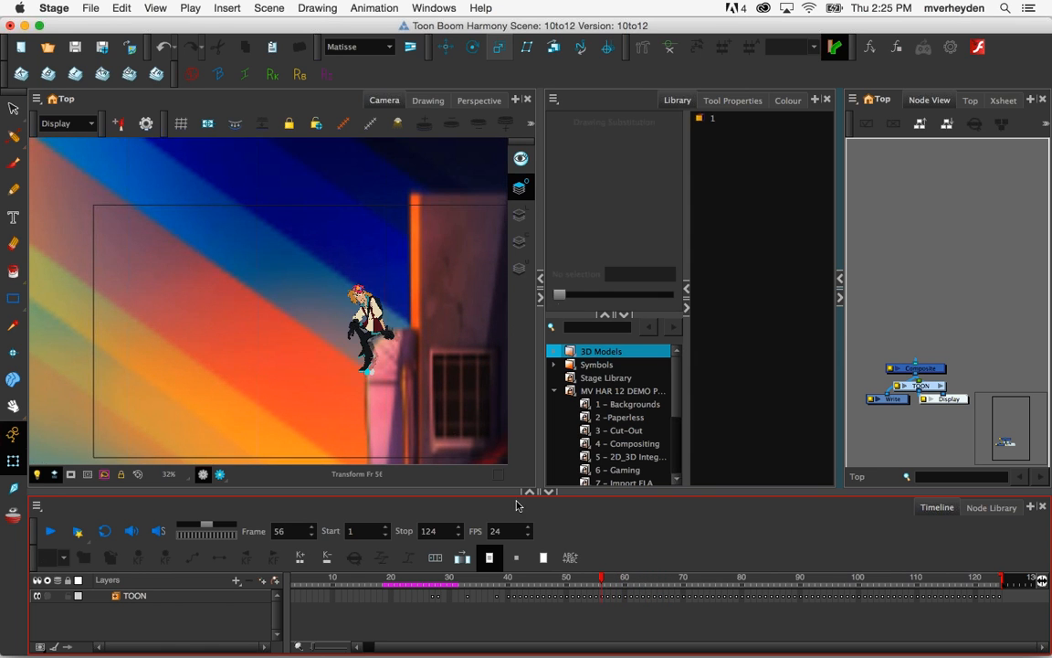
# Show the deformation controls of the TOON_jacket_l drawing at frame 55
pyautogui.scroll(3, 329, 340)
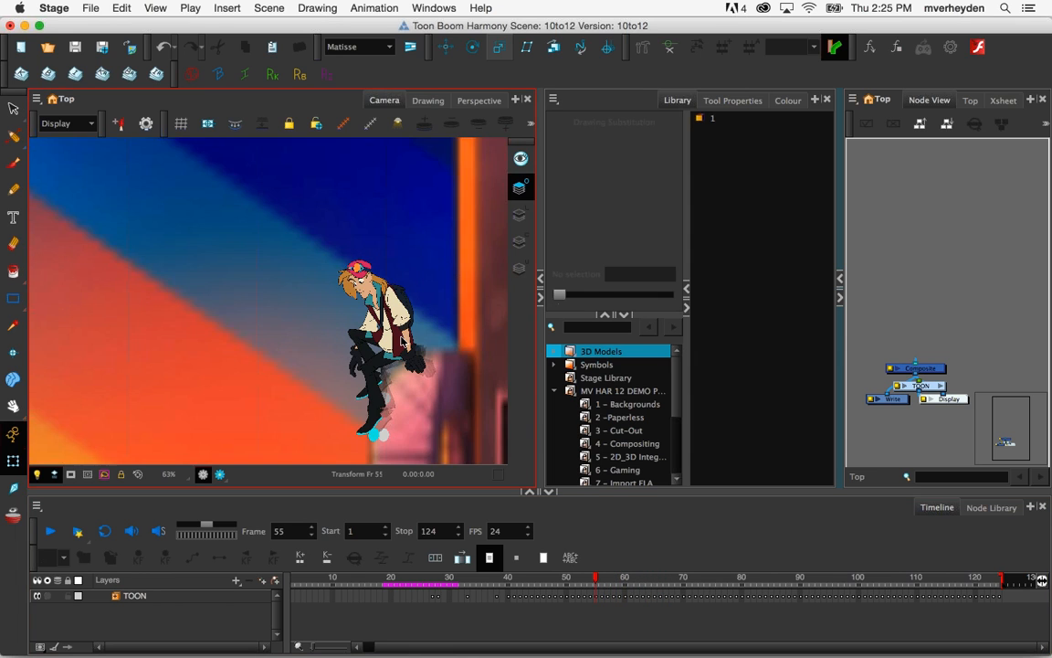
pyautogui.scroll(5, 400, 340)
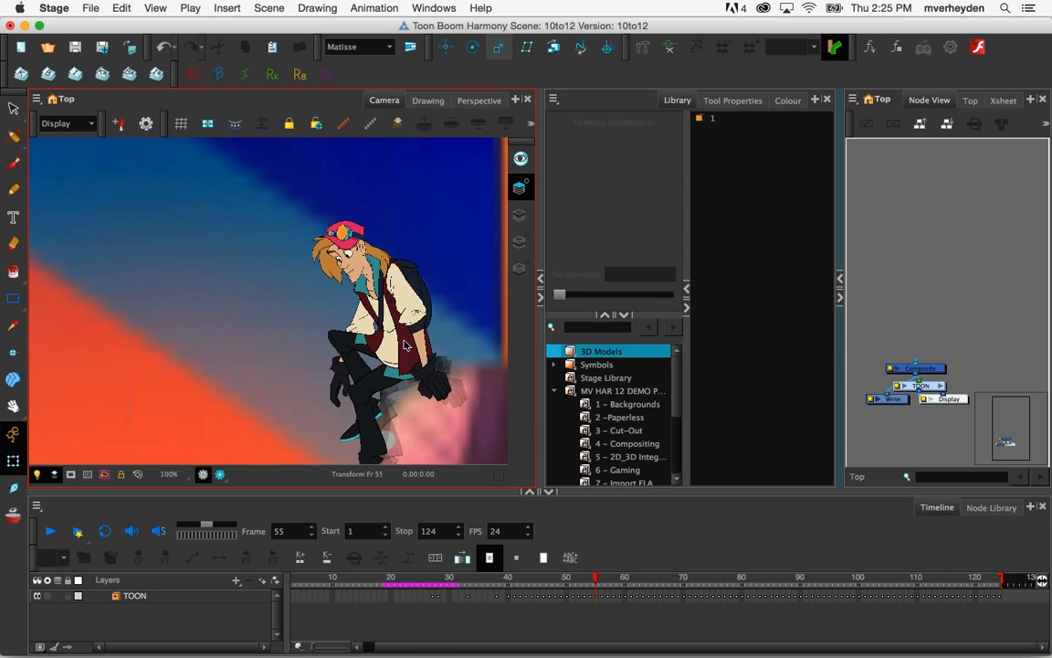
pyautogui.click(401, 341)
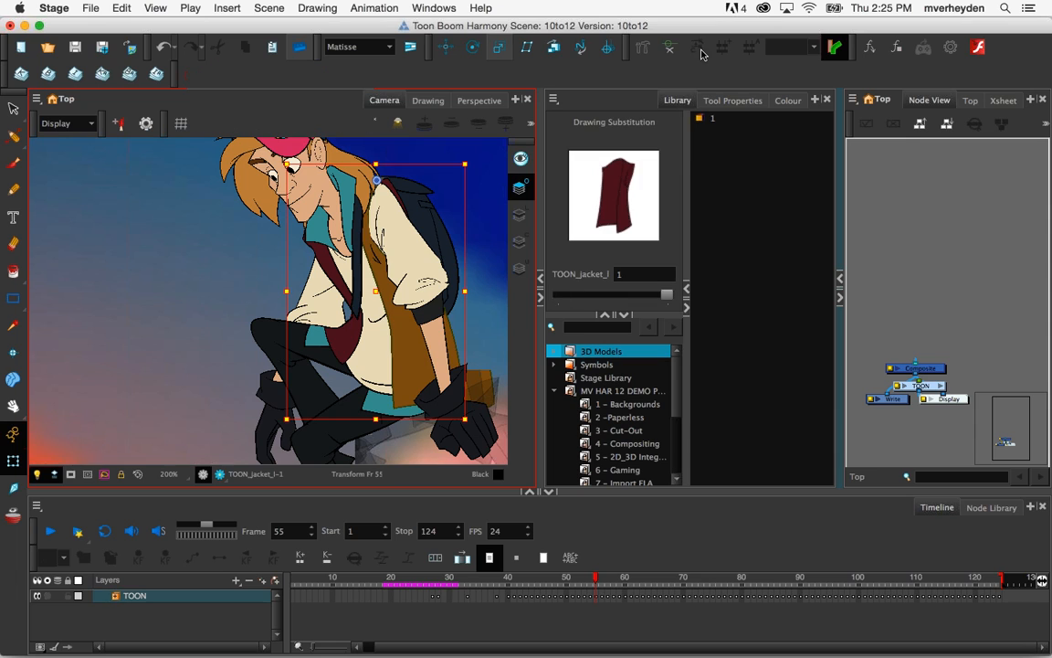
pyautogui.click(670, 49)
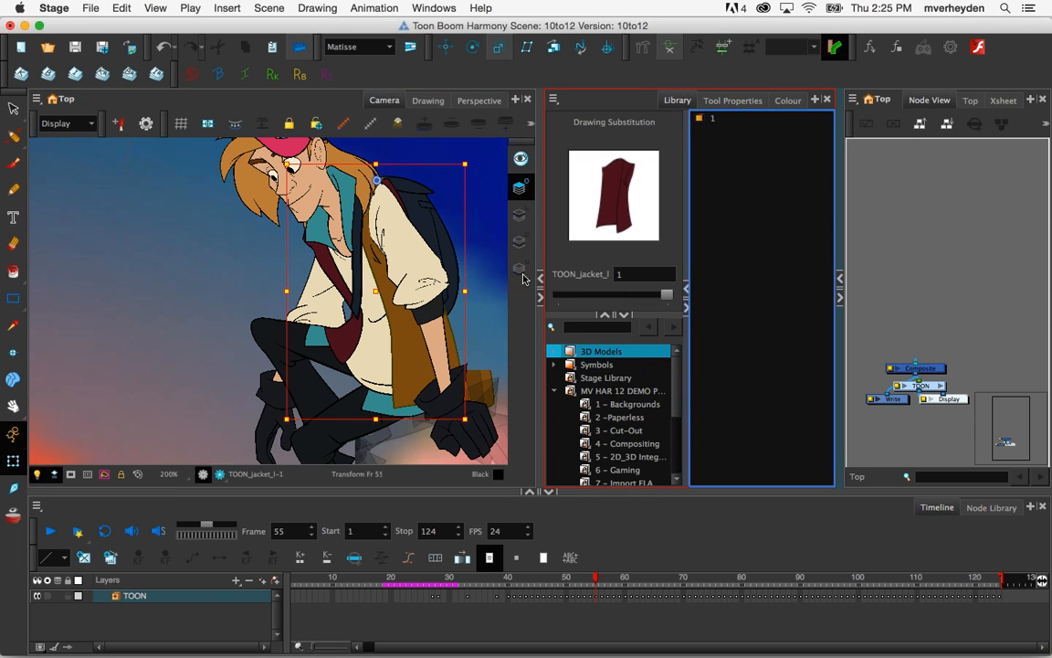
pyautogui.click(873, 263)
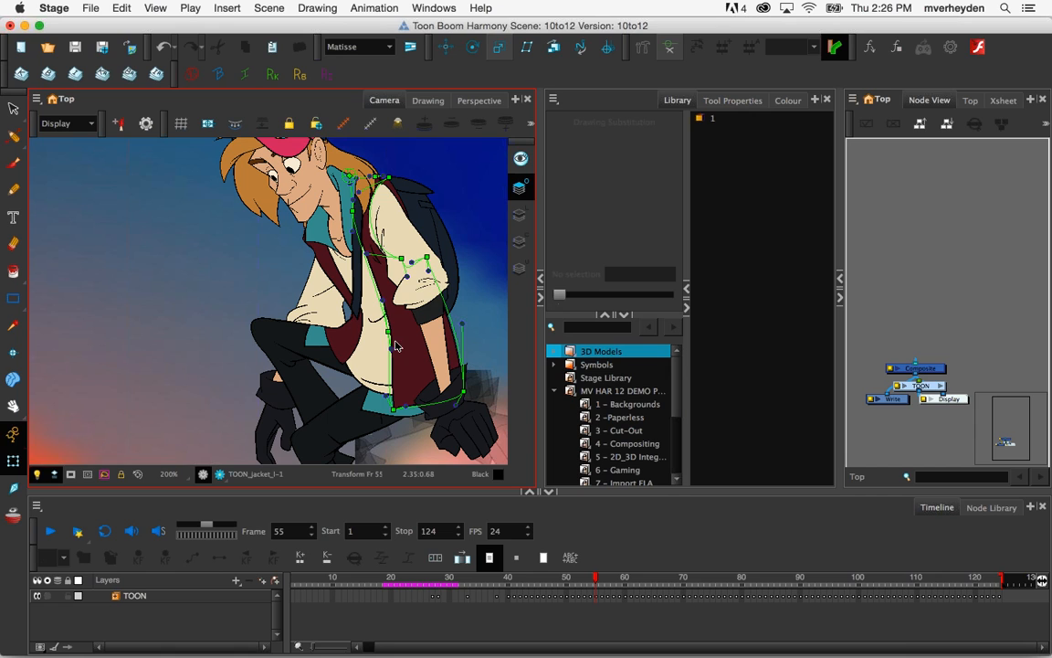
# Reshape the jacket at frame 55 by moving its front-edge deformer point up and adjusting the curve handles along its back edge
pyautogui.moveTo(395, 346); pyautogui.dragTo(345, 322)
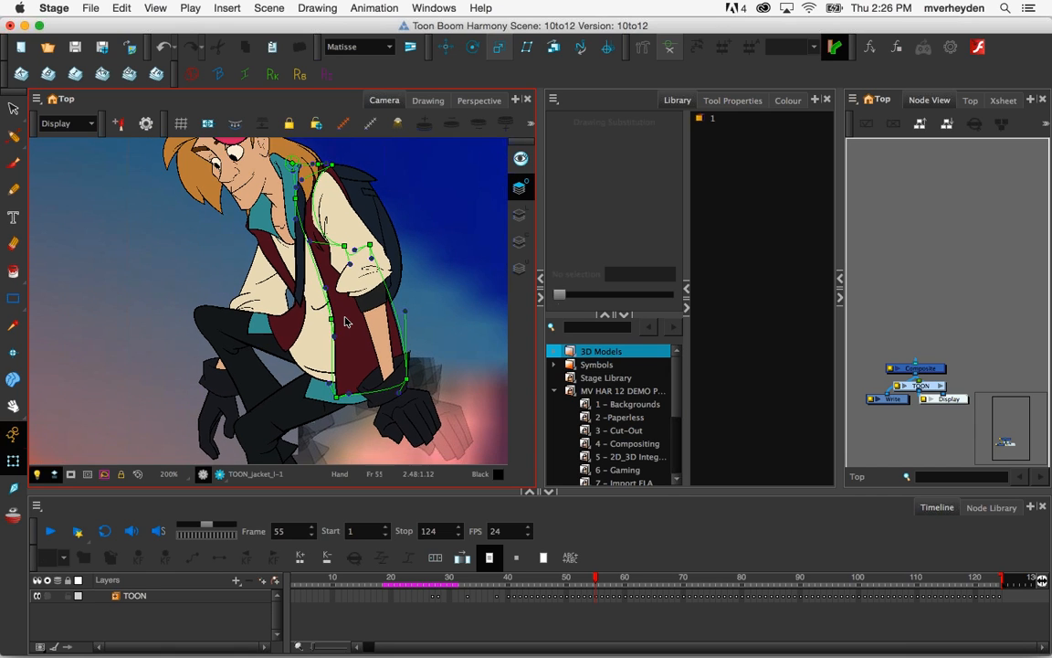
pyautogui.scroll(3, 346, 322)
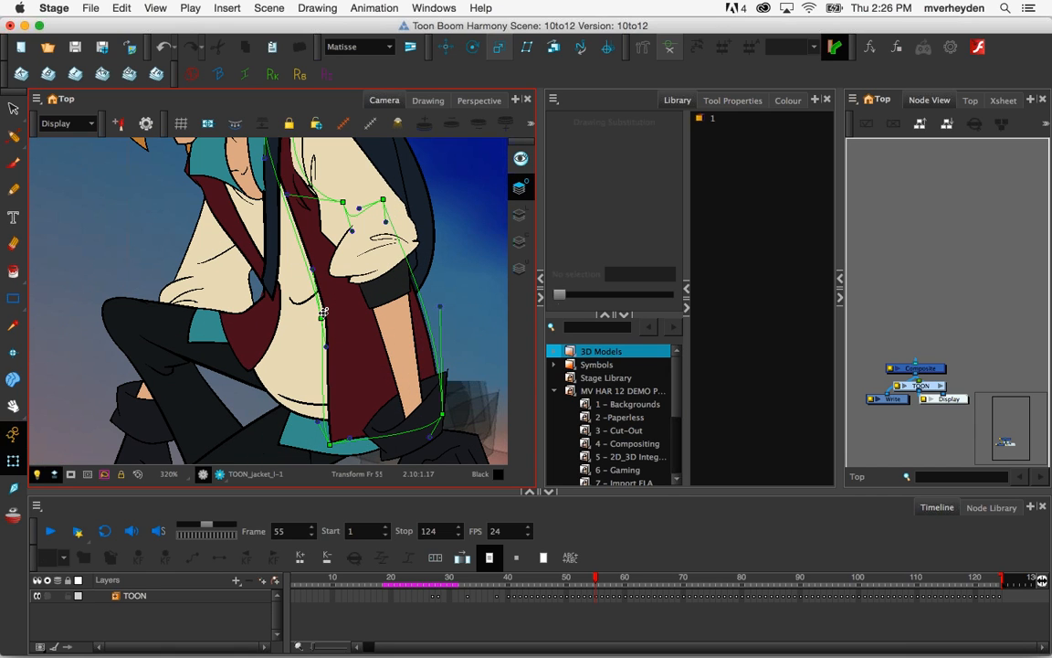
pyautogui.moveTo(323, 313); pyautogui.dragTo(325, 294)
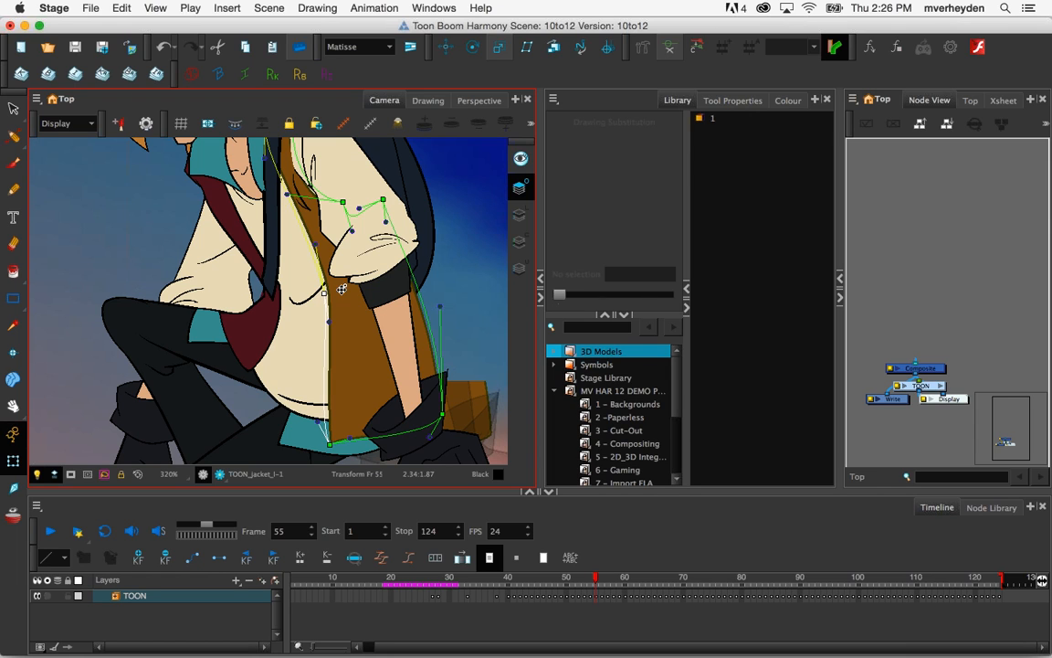
pyautogui.moveTo(440, 307); pyautogui.dragTo(413, 322)
pyautogui.press('space')
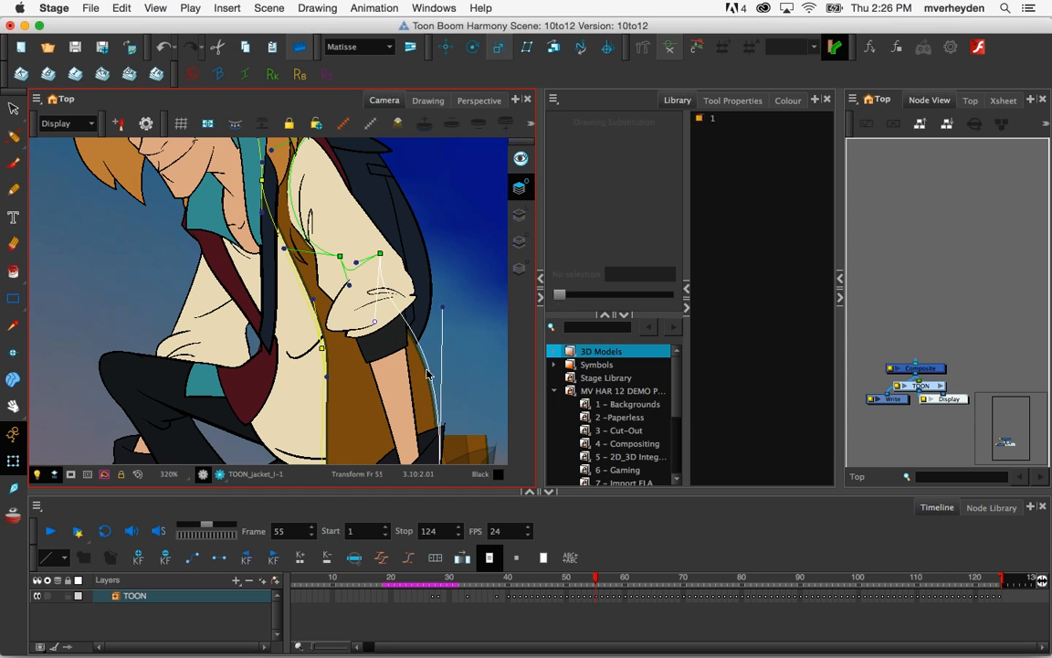
pyautogui.scroll(-1, 426, 373)
pyautogui.moveTo(433, 411); pyautogui.dragTo(429, 356)
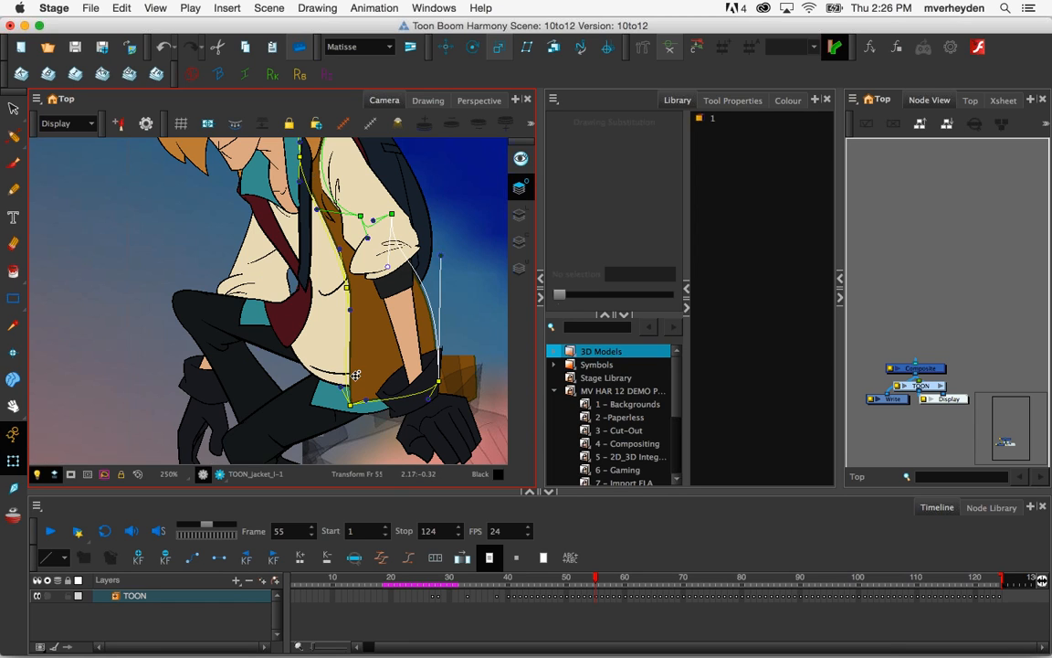
# Extend the scene's end to frame 142
pyautogui.scroll(-2, 368, 377)
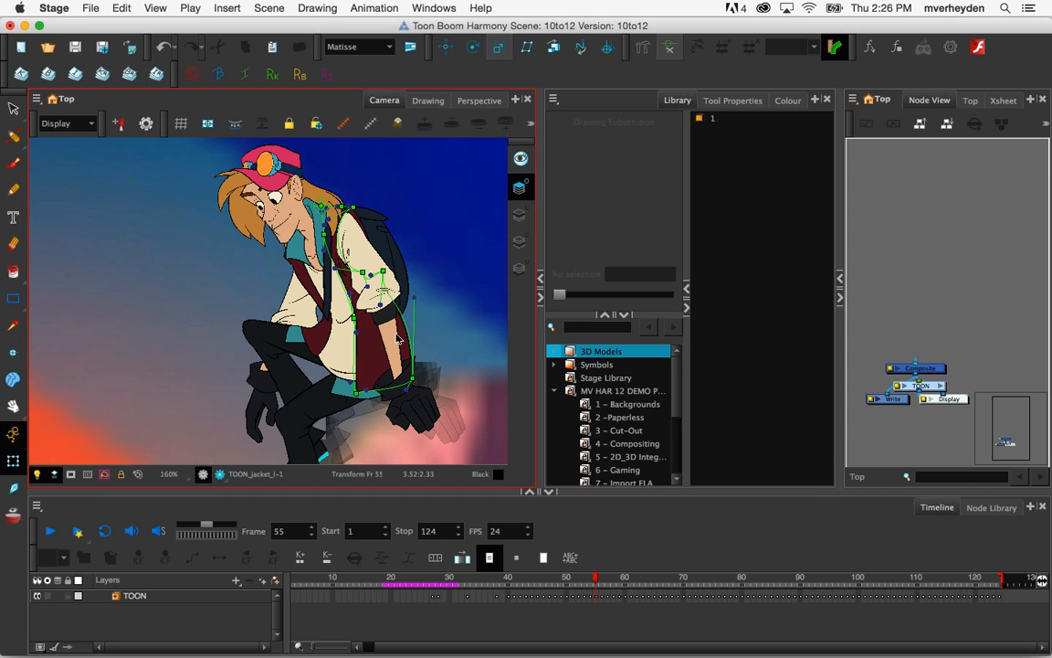
pyautogui.scroll(-2, 393, 372)
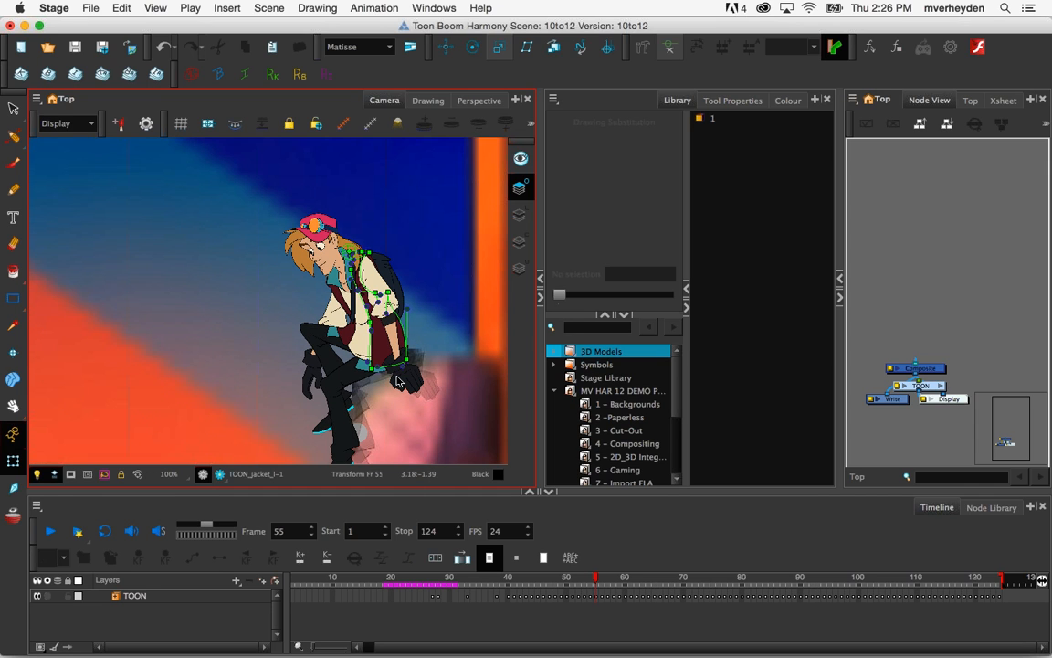
pyautogui.click(812, 586)
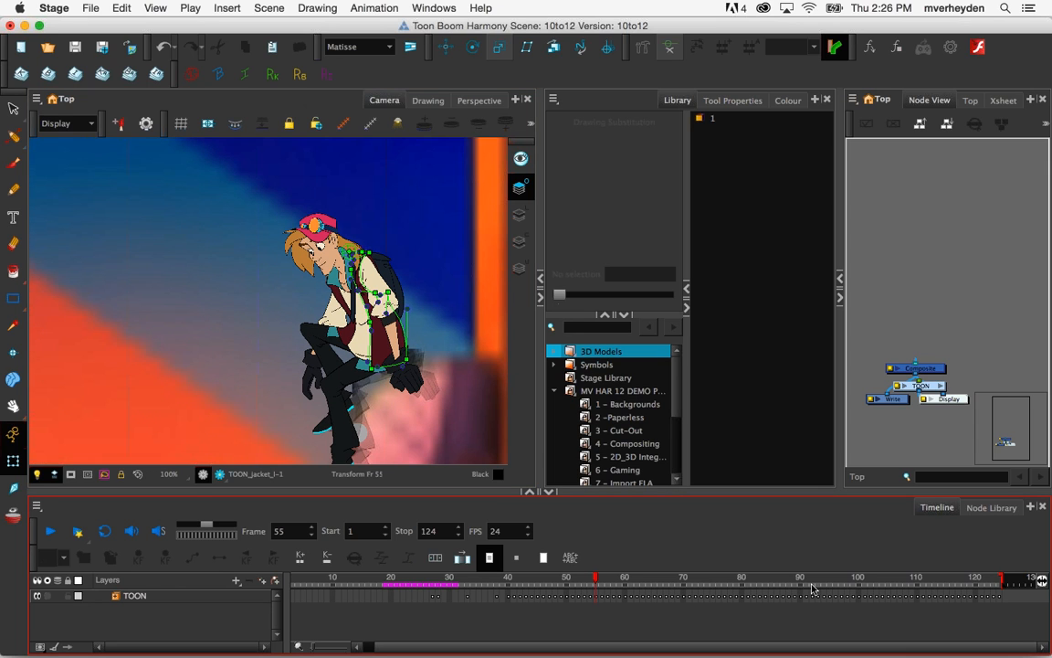
pyautogui.moveTo(1003, 580); pyautogui.dragTo(1046, 585)
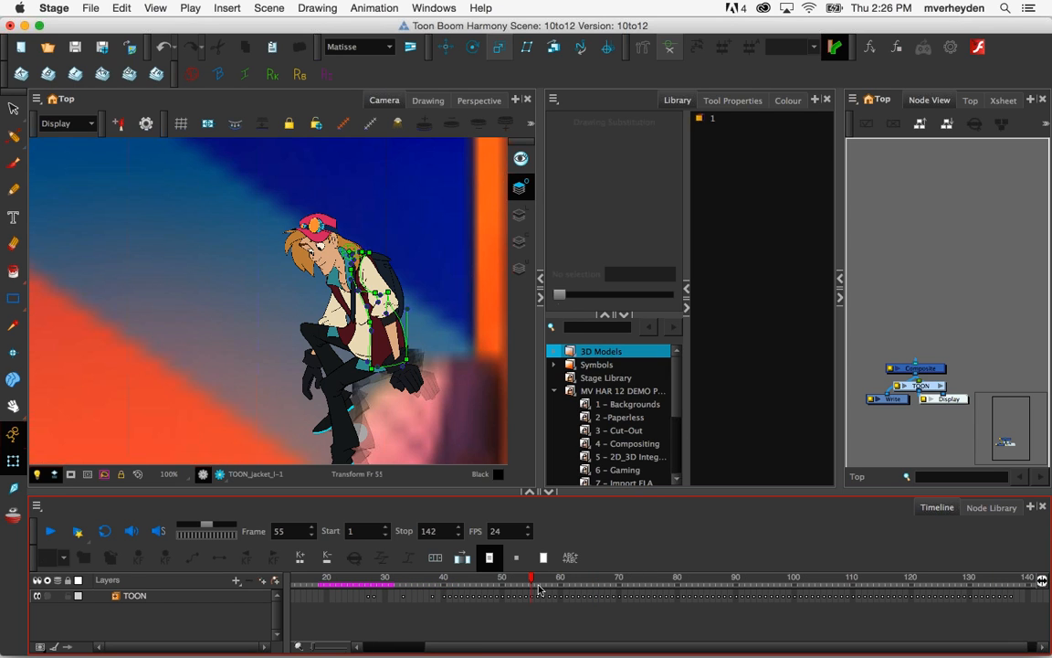
# Show the deformation controls of the TOON_jaw drawing at frame 56
pyautogui.moveTo(532, 579)
pyautogui.mouseDown()
pyautogui.moveTo(591, 594)
pyautogui.moveTo(494, 584)
pyautogui.moveTo(567, 588)
pyautogui.moveTo(536, 585)
pyautogui.mouseUp()
pyautogui.scroll(3, 284, 221)
pyautogui.click(307, 272)
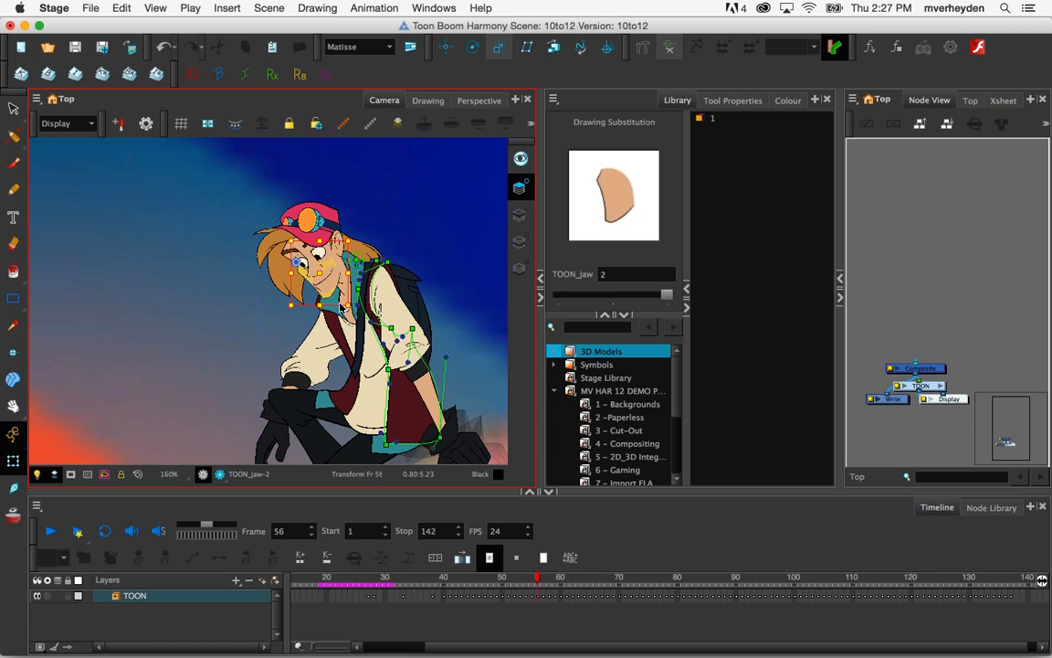
pyautogui.scroll(1, 285, 233)
pyautogui.scroll(2, 265, 240)
pyautogui.click(263, 238)
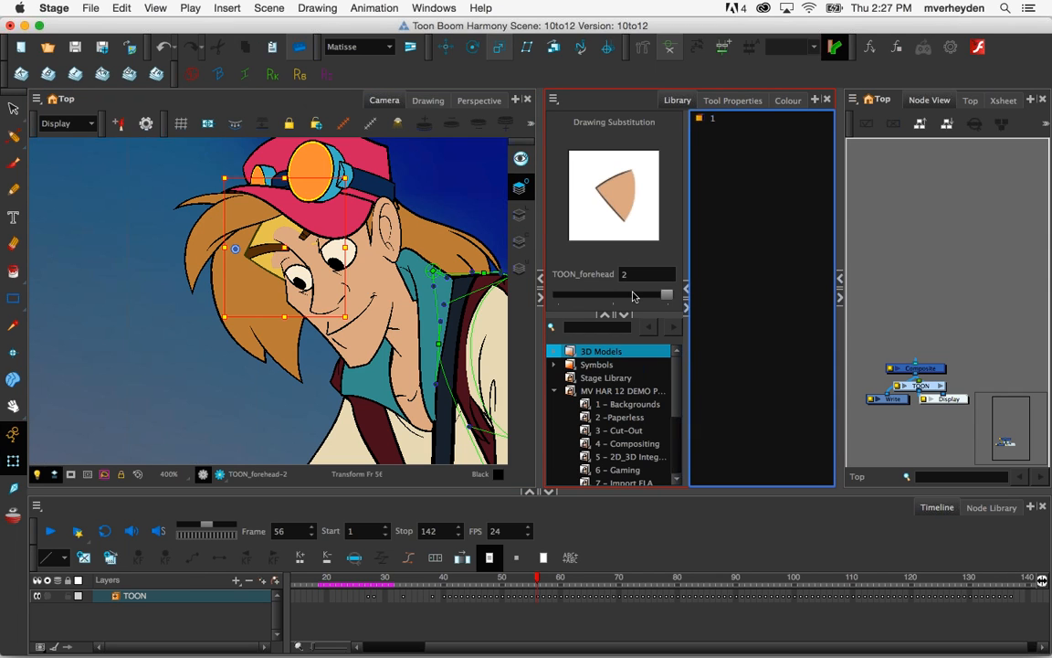
pyautogui.click(313, 369)
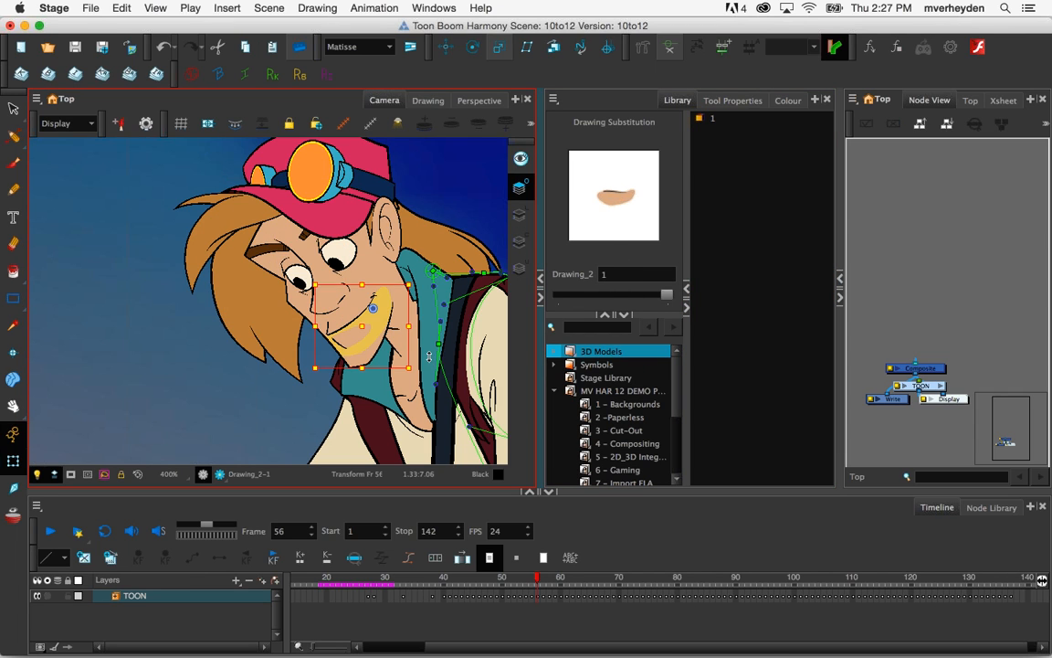
pyautogui.click(368, 362)
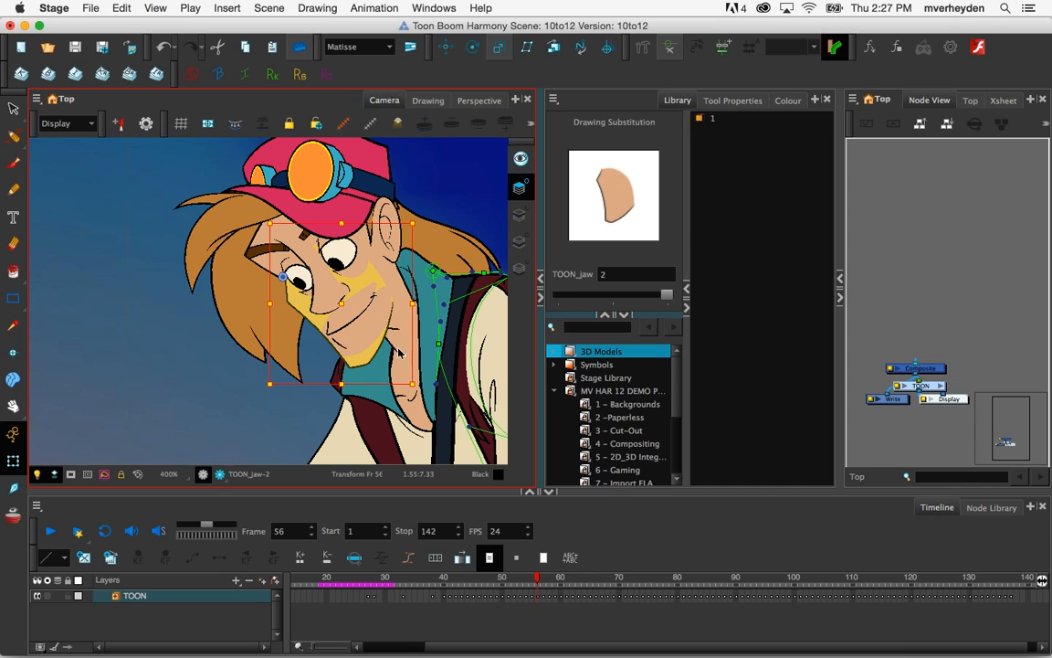
pyautogui.click(667, 50)
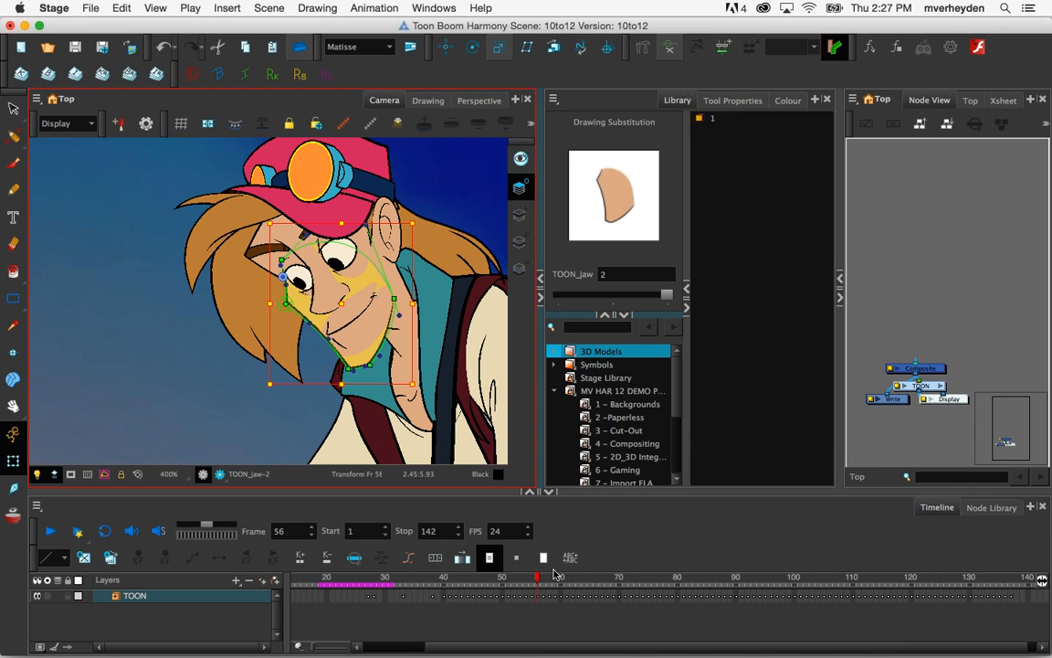
# Step through frames 59, 60 and 64 to frame 73 to examine the jaw's deformation during the jump
pyautogui.click(557, 577)
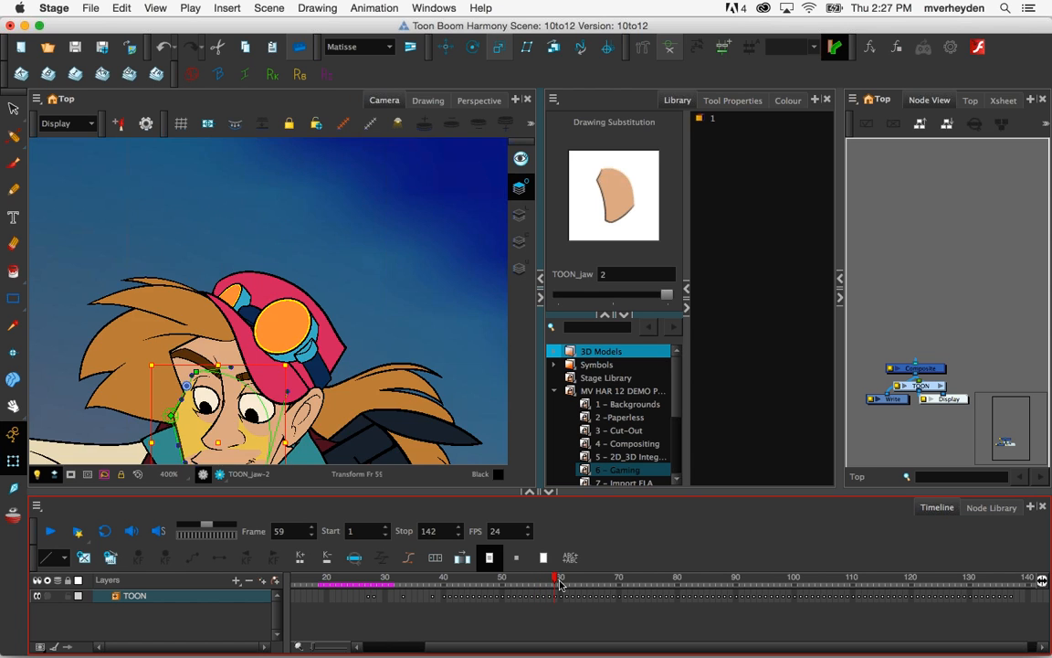
pyautogui.click(560, 581)
pyautogui.press('1')
pyautogui.press('space')
pyautogui.moveTo(327, 403); pyautogui.dragTo(383, 230)
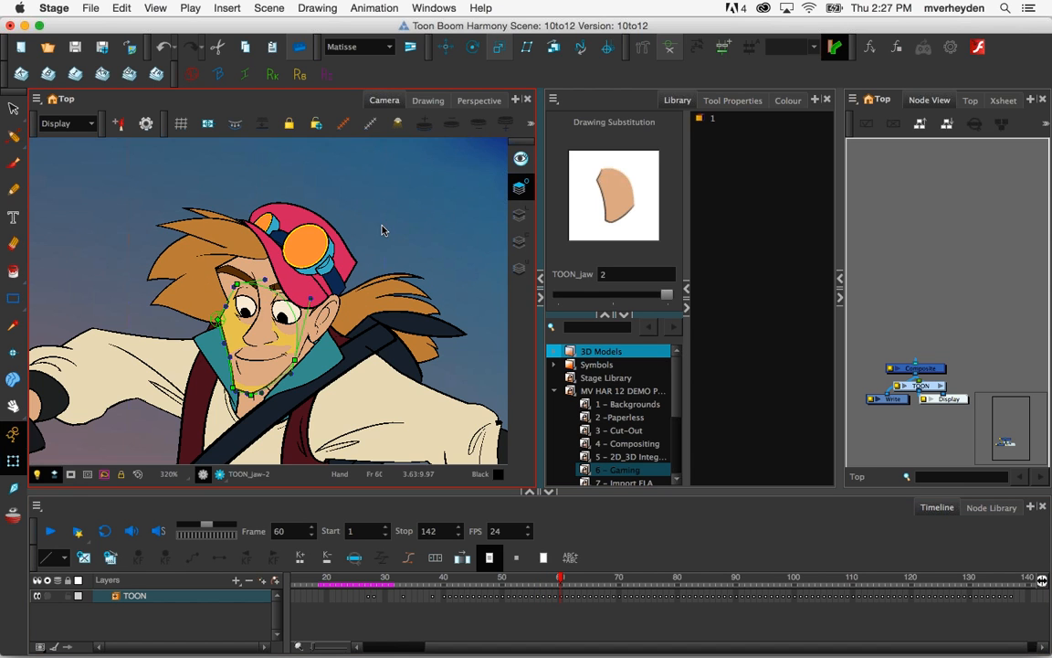
pyautogui.moveTo(562, 583); pyautogui.dragTo(589, 584)
pyautogui.press('2')
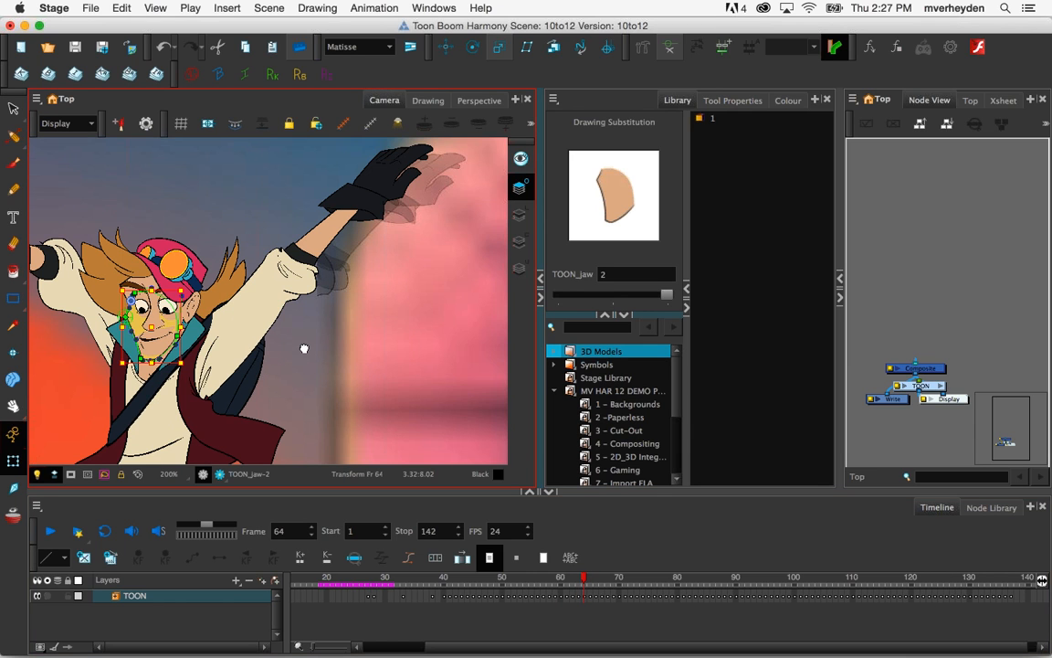
pyautogui.moveTo(304, 348); pyautogui.dragTo(411, 369)
pyautogui.press('1')
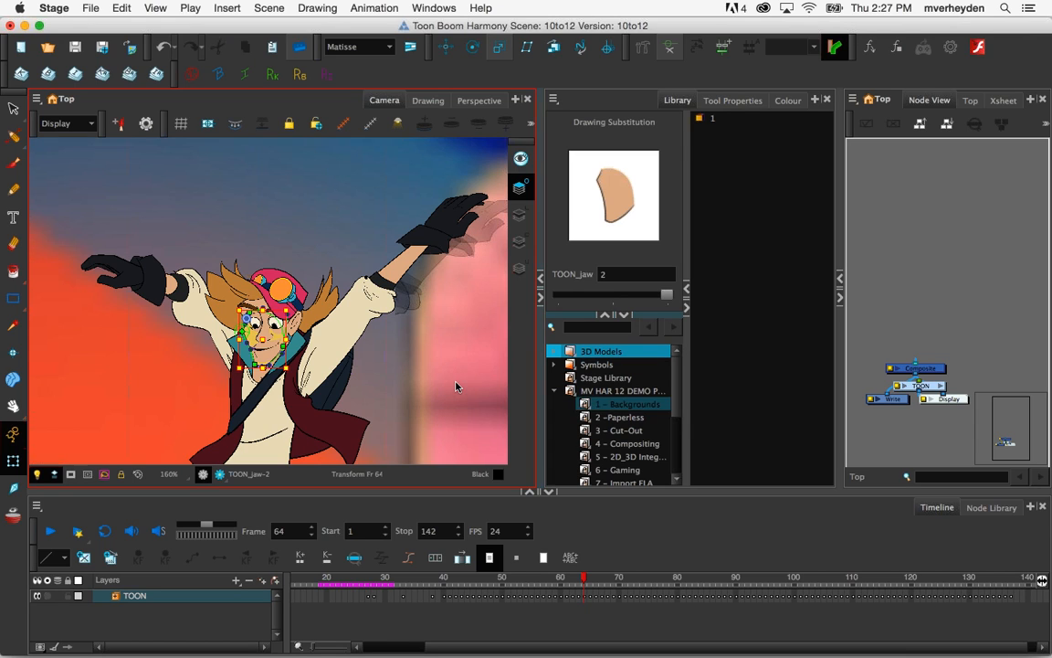
pyautogui.moveTo(593, 583); pyautogui.dragTo(637, 583)
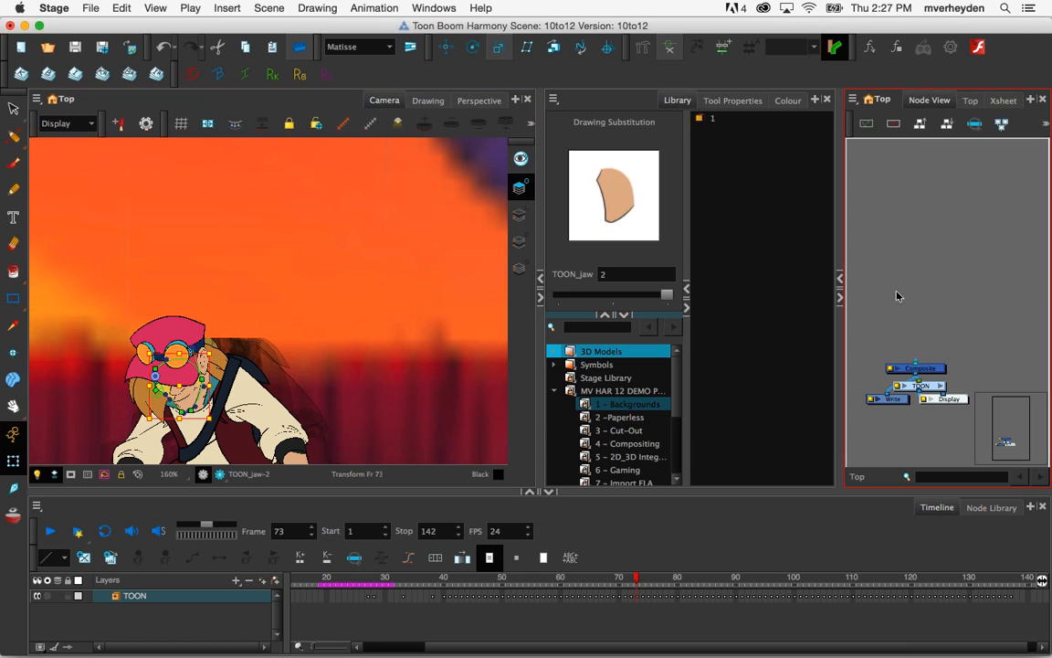
# Hide the deformation controls and scrub to frame 109 to examine the character's jacket and the trash can
pyautogui.click(897, 293)
pyautogui.hotkey('shift', 'm')
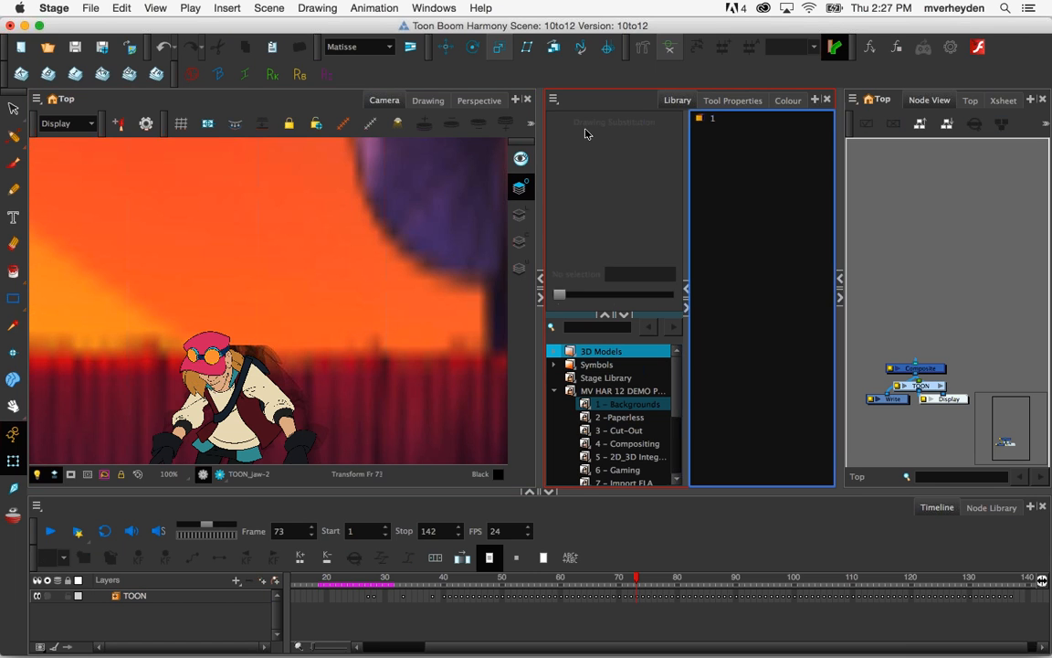
pyautogui.scroll(-2, 355, 284)
pyautogui.moveTo(637, 583)
pyautogui.mouseDown()
pyautogui.moveTo(794, 572)
pyautogui.moveTo(966, 585)
pyautogui.moveTo(898, 581)
pyautogui.mouseUp()
pyautogui.click(339, 258)
pyautogui.moveTo(891, 581); pyautogui.dragTo(849, 585)
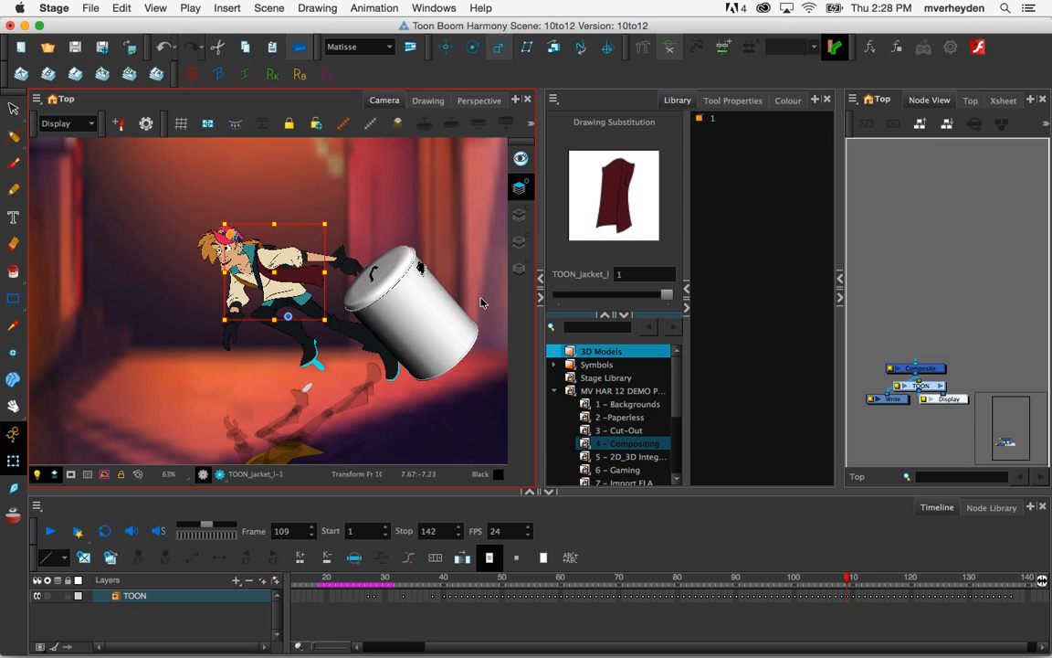
pyautogui.click(402, 291)
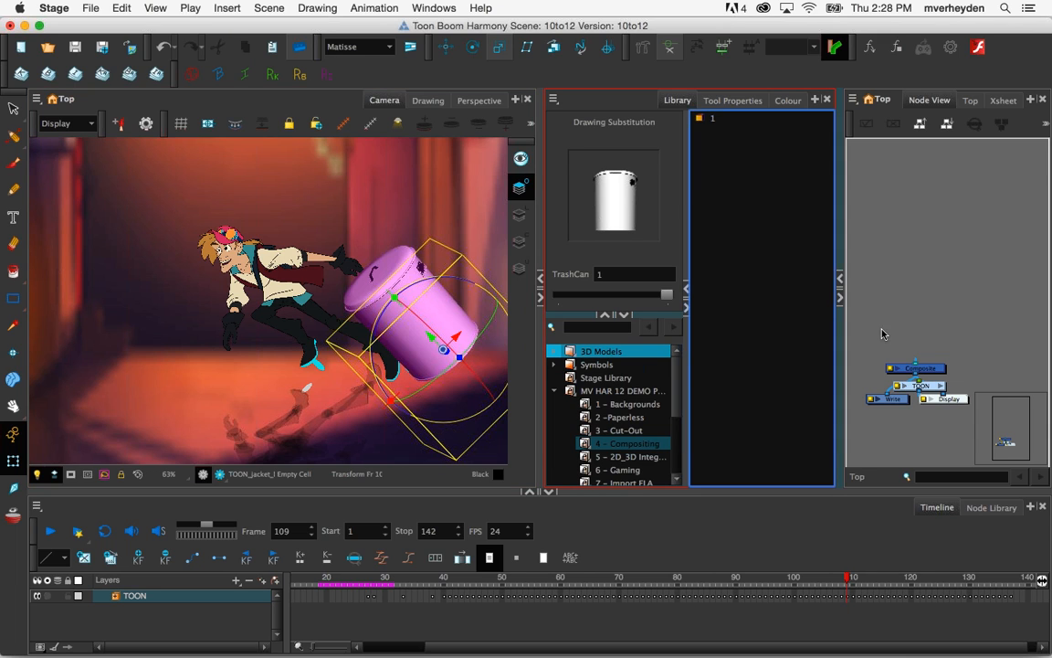
pyautogui.click(726, 586)
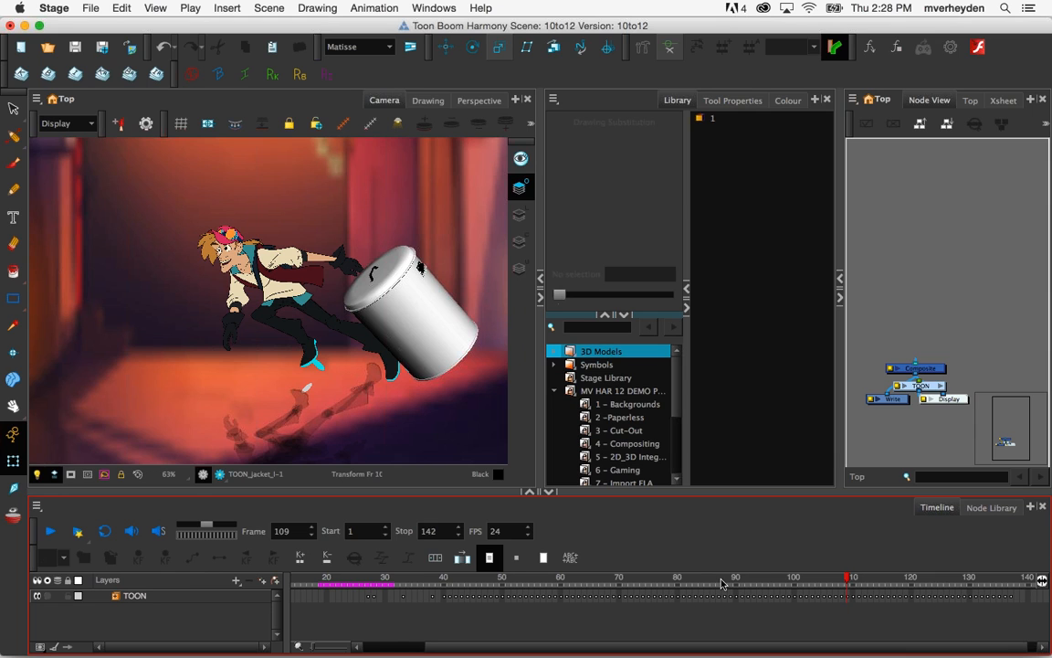
# Return to frame 41 and examine the seated character up close in the rendered preview
pyautogui.click(722, 583)
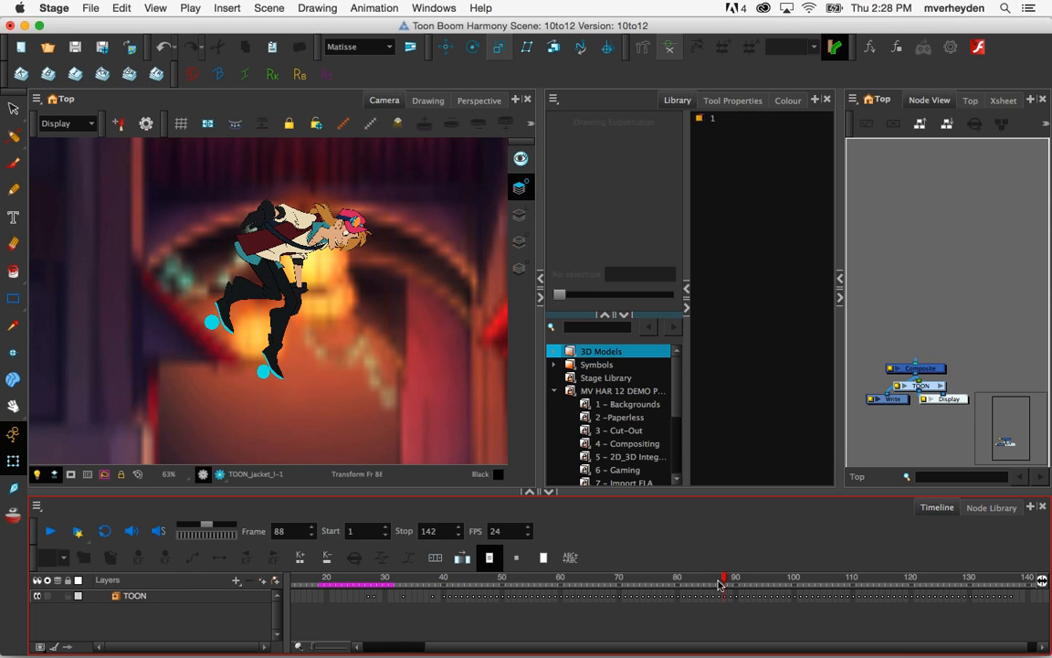
pyautogui.click(450, 582)
pyautogui.moveTo(377, 373); pyautogui.dragTo(268, 436)
pyautogui.press('2')
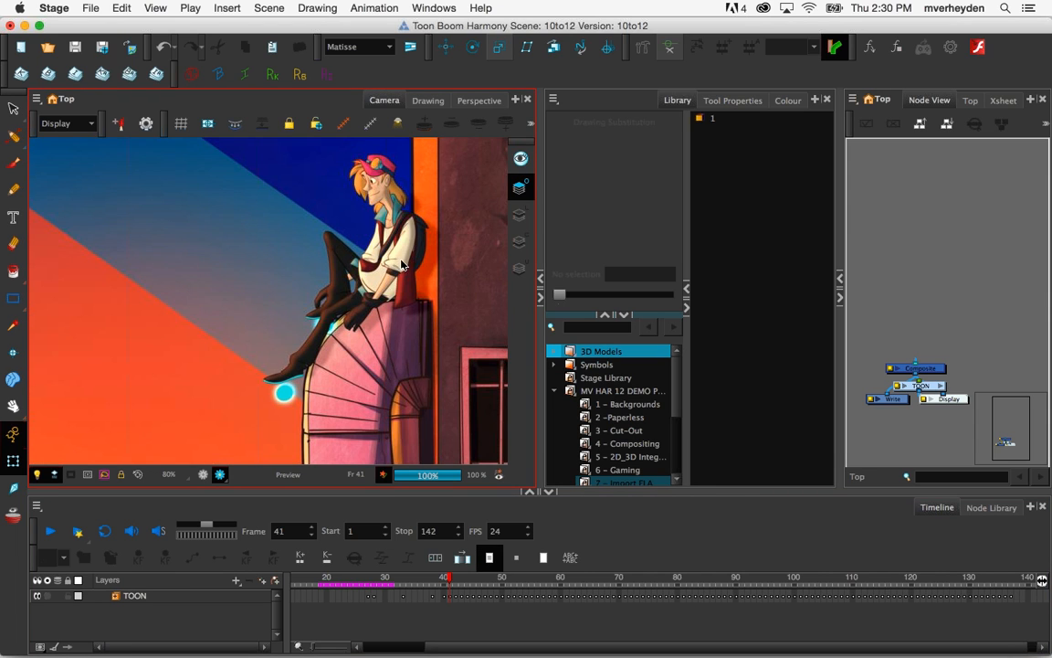
pyautogui.scroll(2, 394, 256)
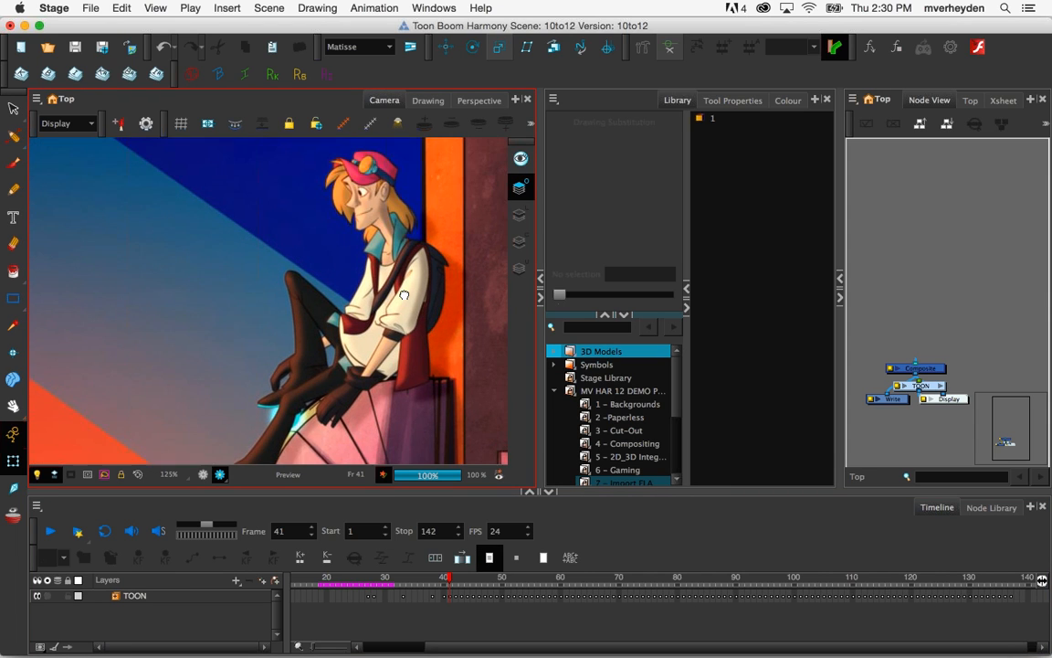
pyautogui.moveTo(404, 295); pyautogui.dragTo(406, 305)
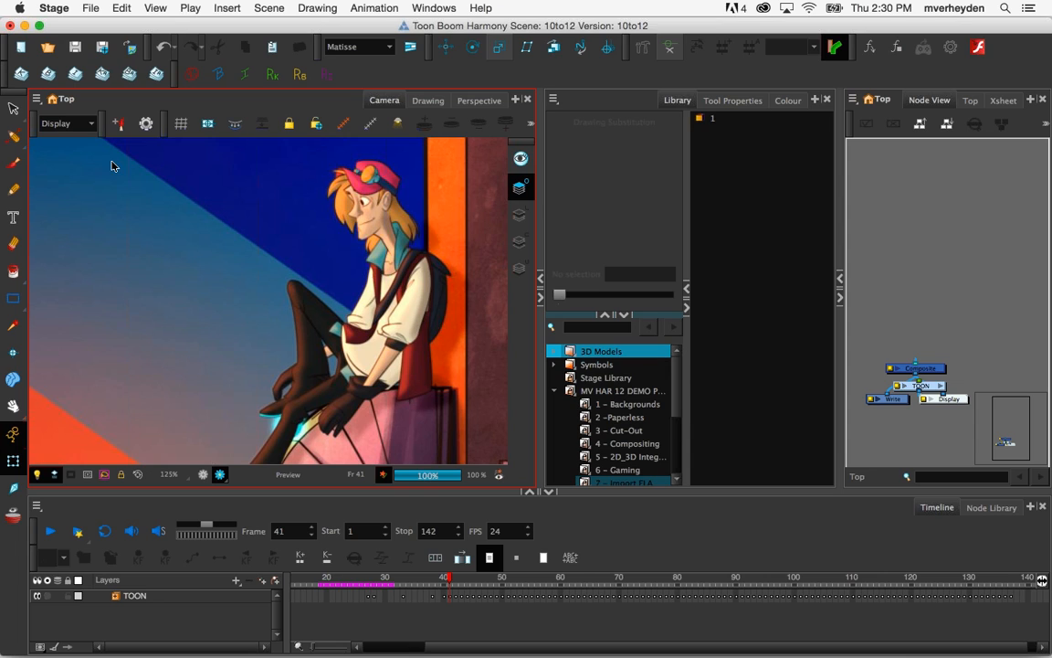
# Switch the camera view to the NormalMap display to examine the seated character's normal map at frame 41
pyautogui.click(71, 124)
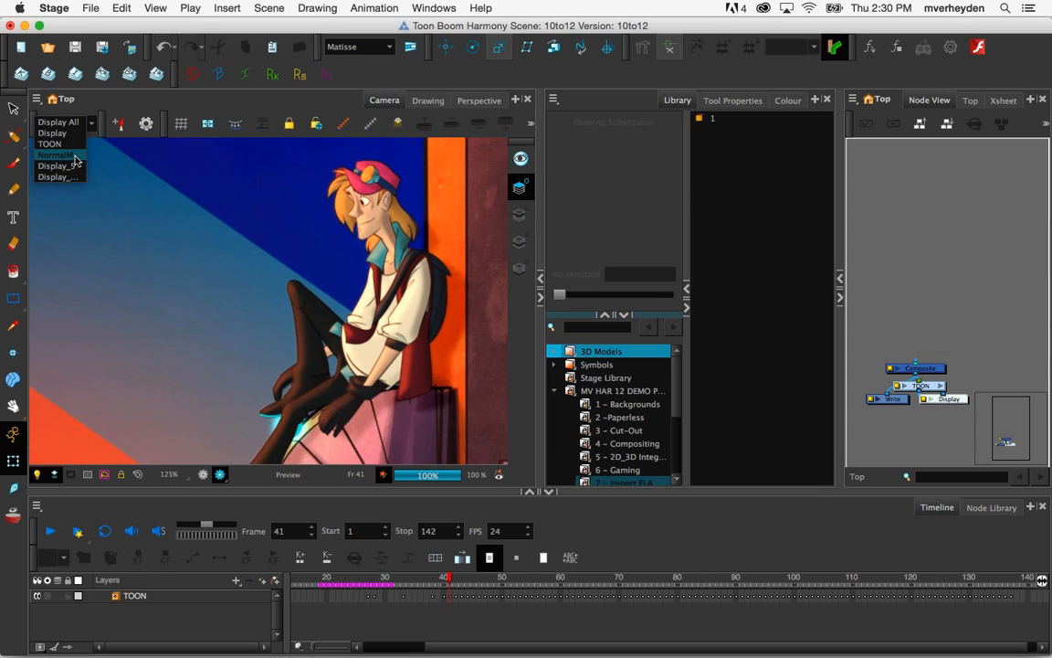
pyautogui.click(73, 155)
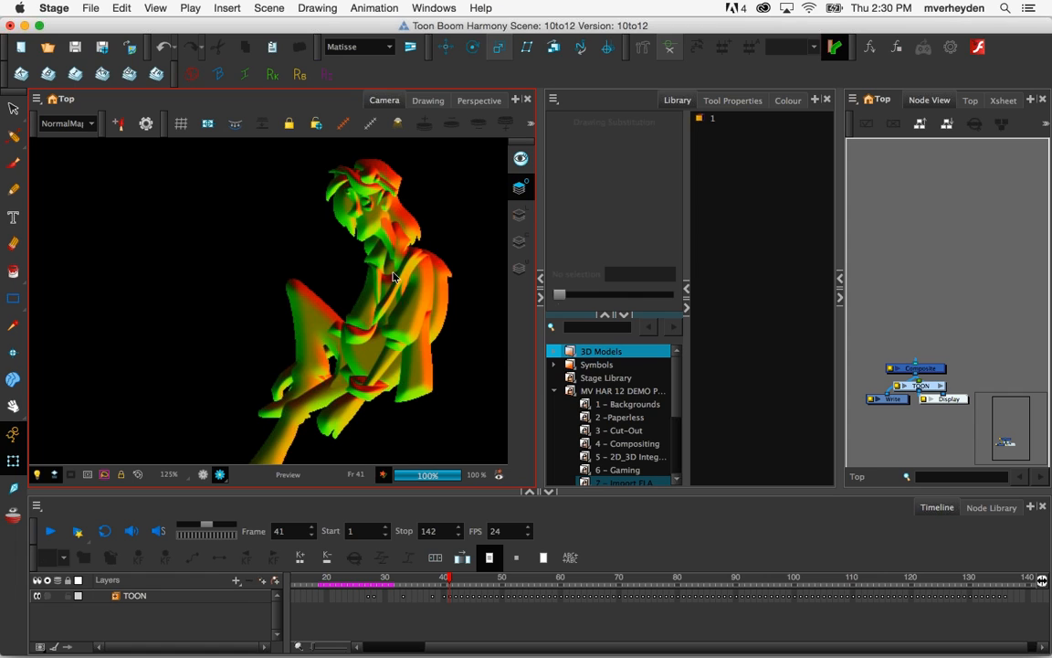
pyautogui.moveTo(313, 329); pyautogui.dragTo(343, 317)
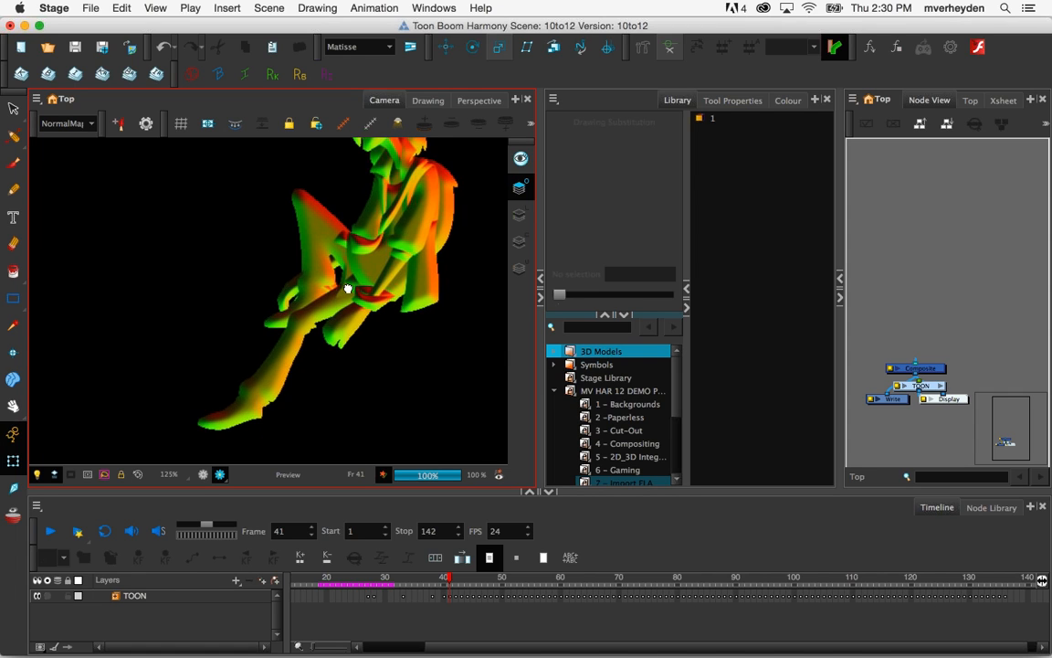
pyautogui.scroll(-1, 344, 316)
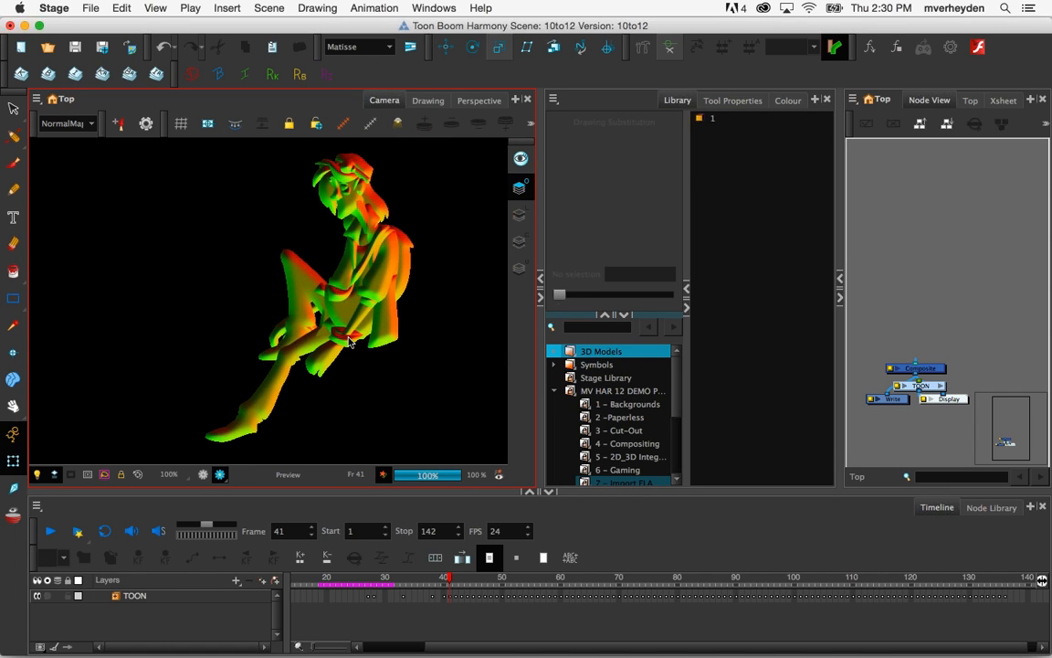
# Render frame 63 to examine the normal map on the whole jumping character
pyautogui.click(575, 576)
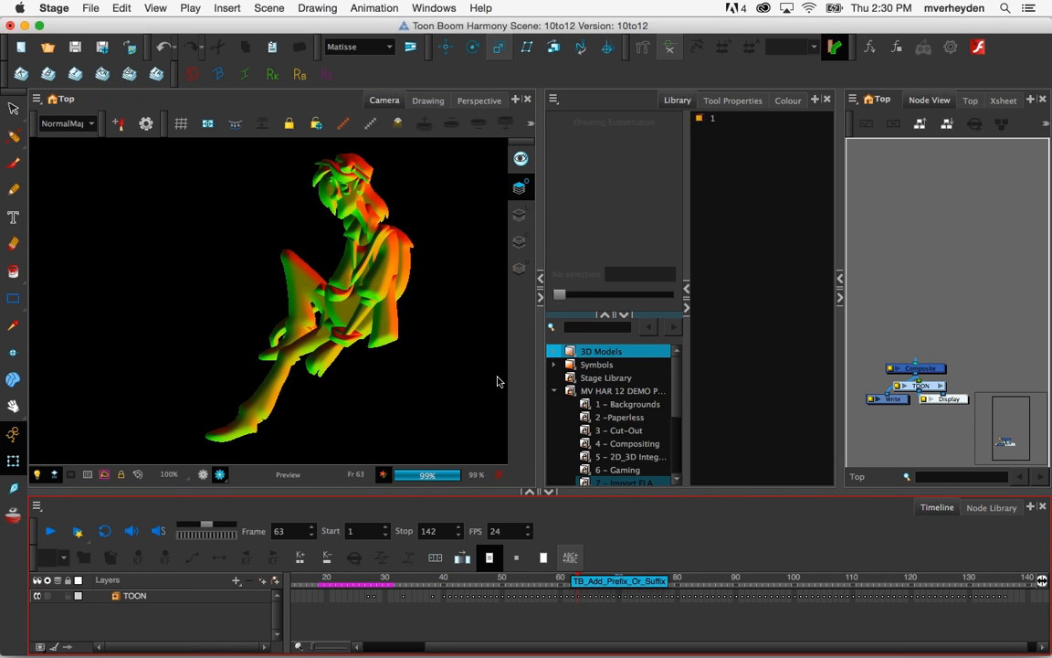
pyautogui.click(249, 376)
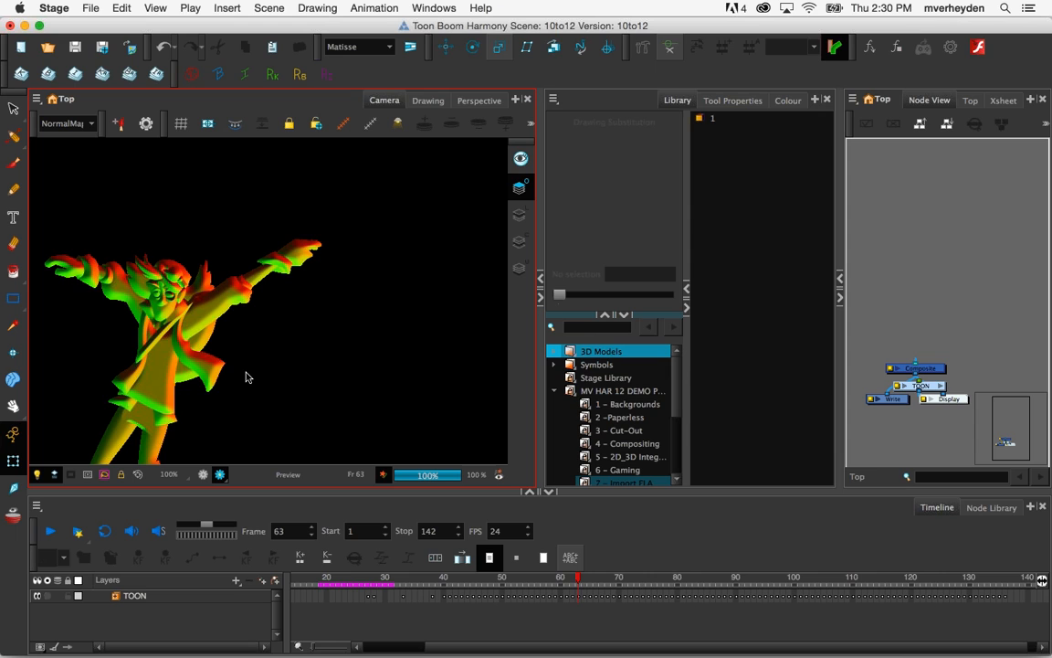
pyautogui.press('space')
pyautogui.moveTo(248, 374); pyautogui.dragTo(300, 359)
pyautogui.press('1')
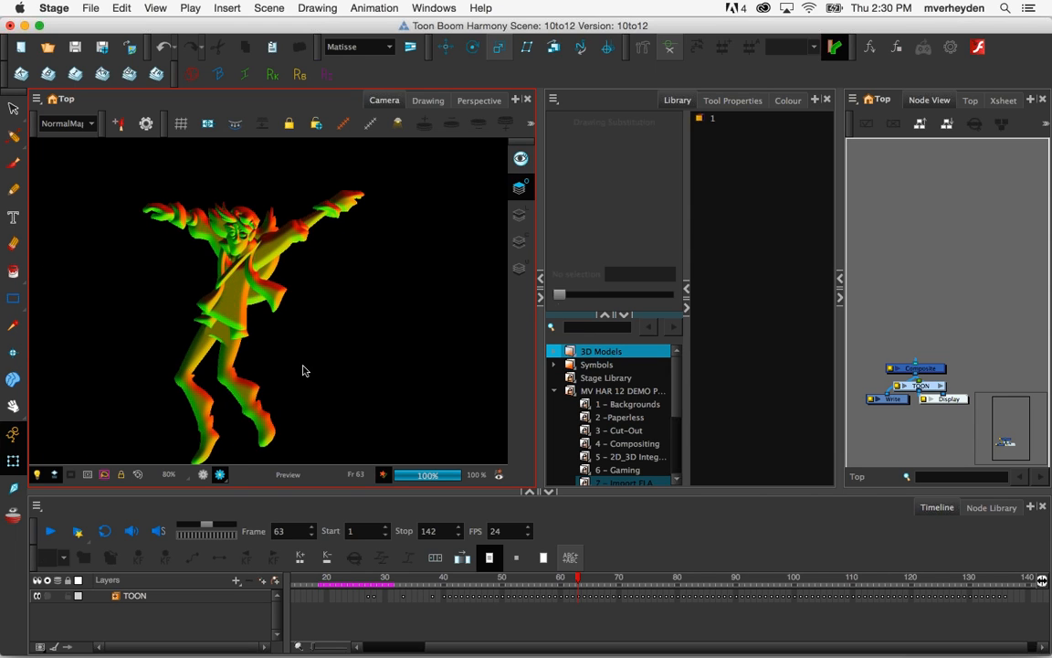
# Switch the camera view to the TOON display and bring up the Tone-Shader node inside the TOON group
pyautogui.click(64, 122)
pyautogui.click(78, 155)
pyautogui.moveTo(939, 389); pyautogui.dragTo(940, 346)
pyautogui.click(932, 319)
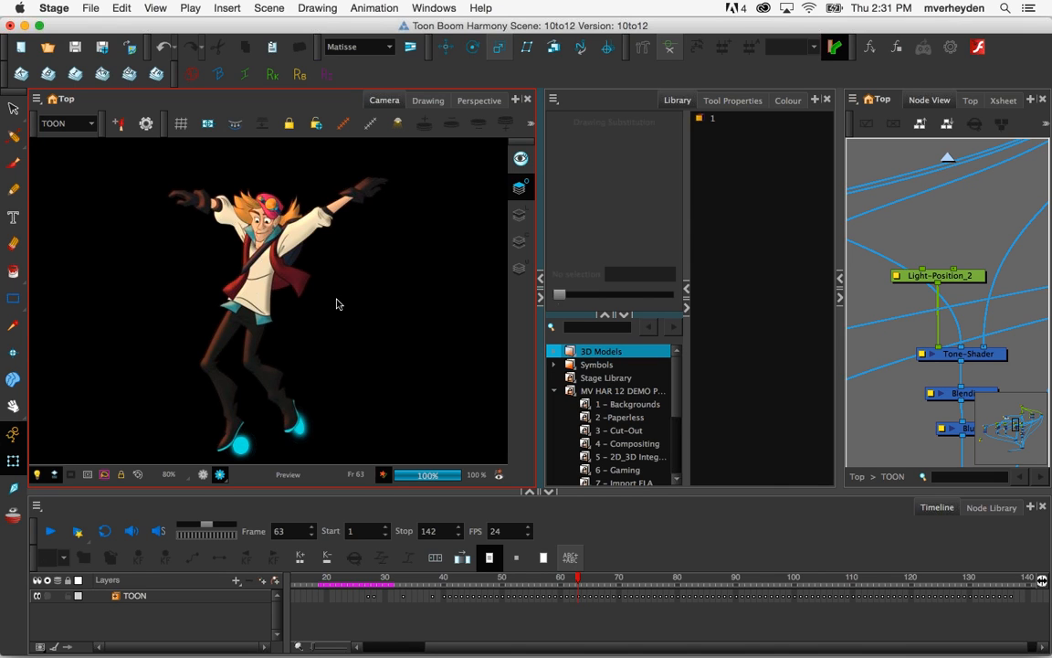
# Open the Tone-Shader node's properties and set its shading type to Sharp
pyautogui.click(971, 356)
pyautogui.moveTo(974, 359); pyautogui.dragTo(971, 359)
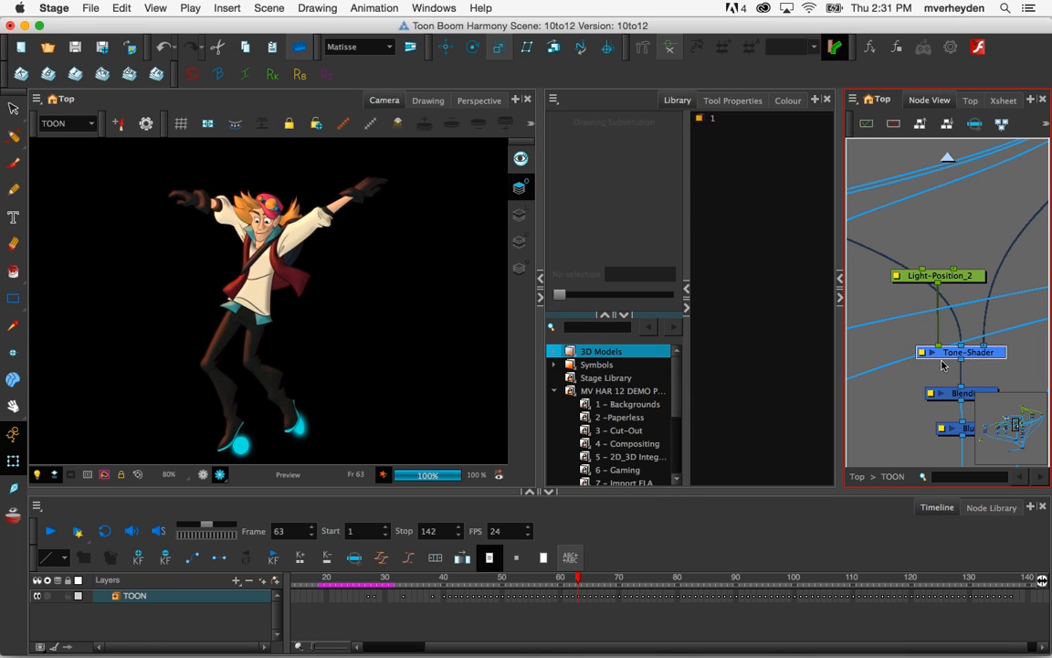
pyautogui.click(923, 356)
pyautogui.click(922, 355)
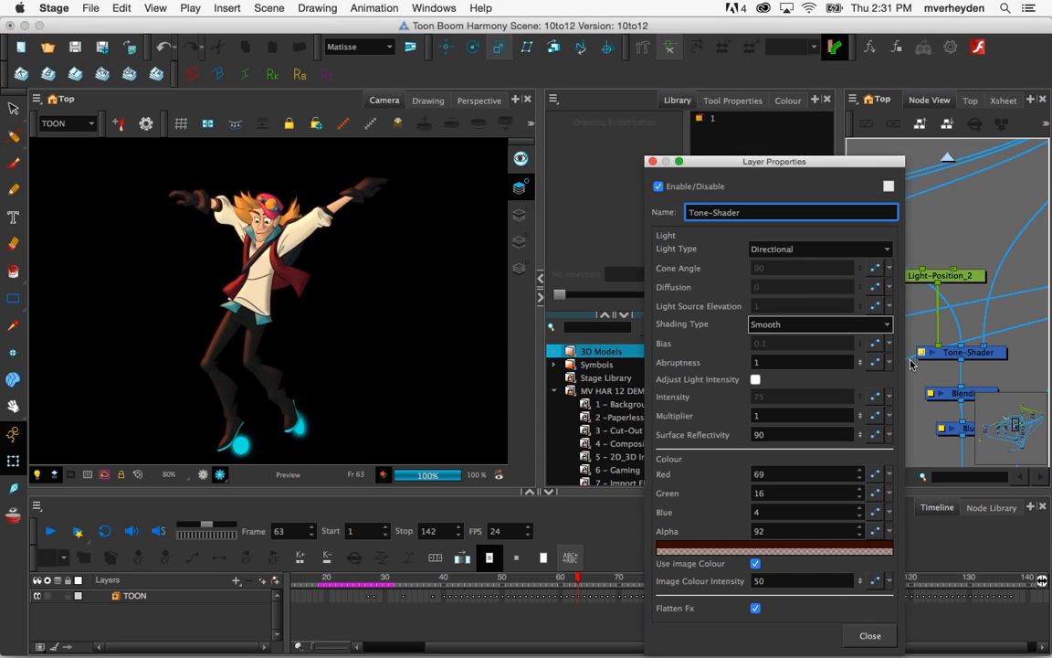
pyautogui.click(817, 324)
pyautogui.click(768, 309)
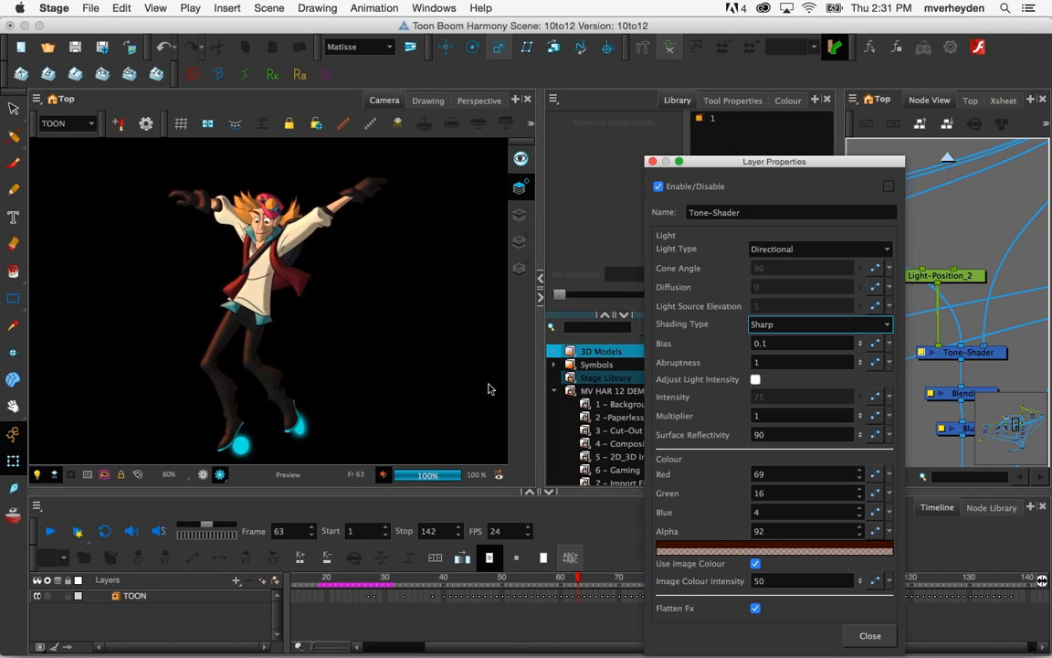
# Set the Tone-Shader colour to a light blue of red 104, green 138, blue 236, and close its properties
pyautogui.click(765, 550)
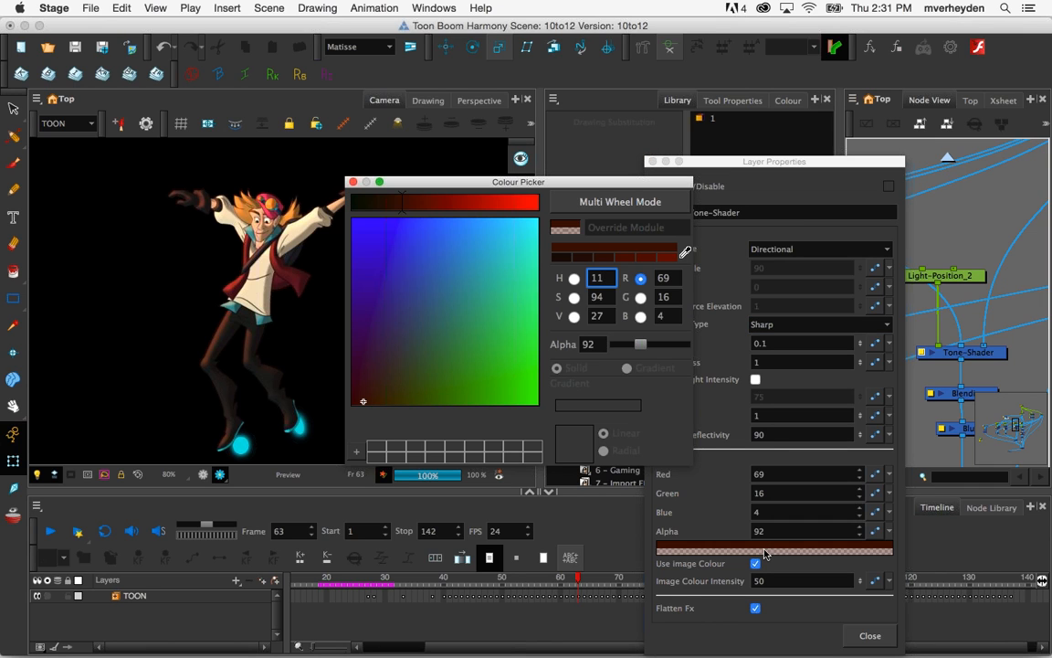
pyautogui.click(574, 278)
pyautogui.click(468, 281)
pyautogui.click(488, 242)
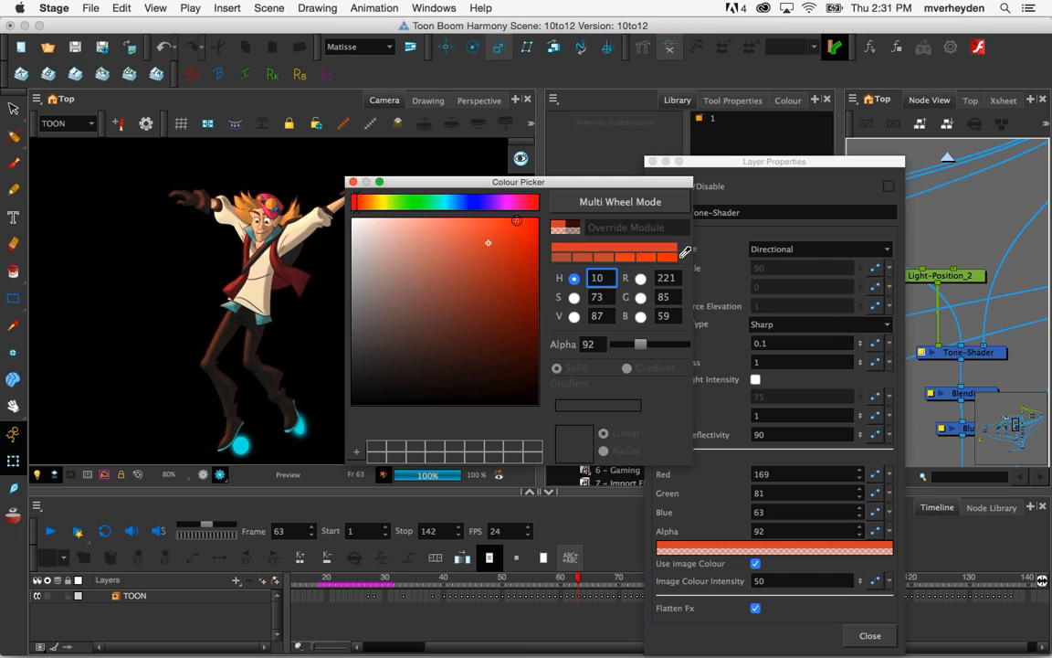
pyautogui.click(466, 207)
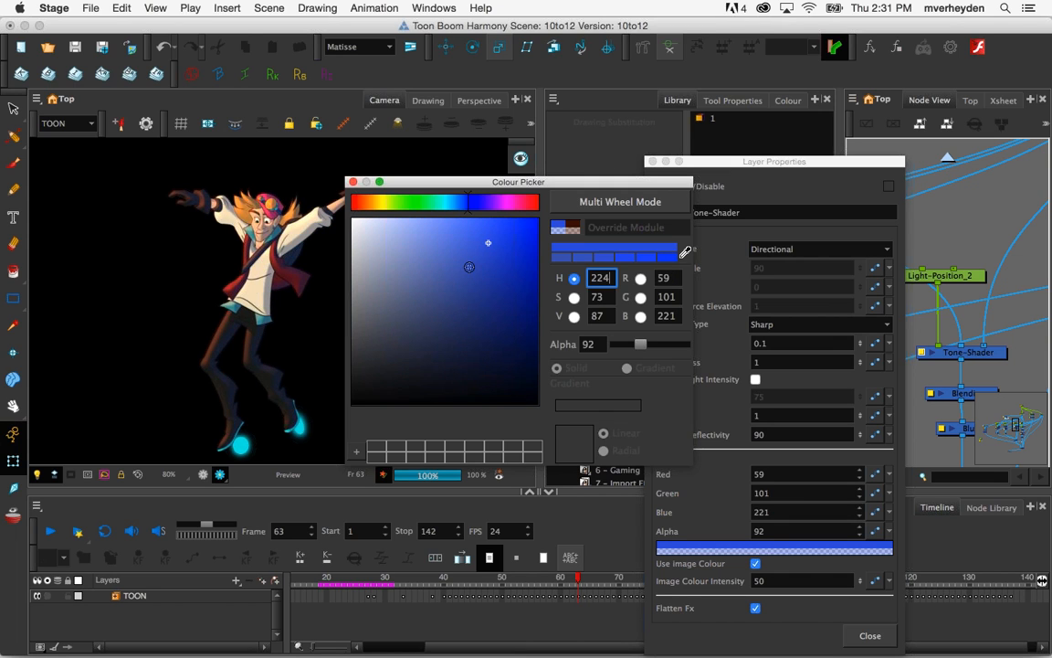
pyautogui.click(459, 236)
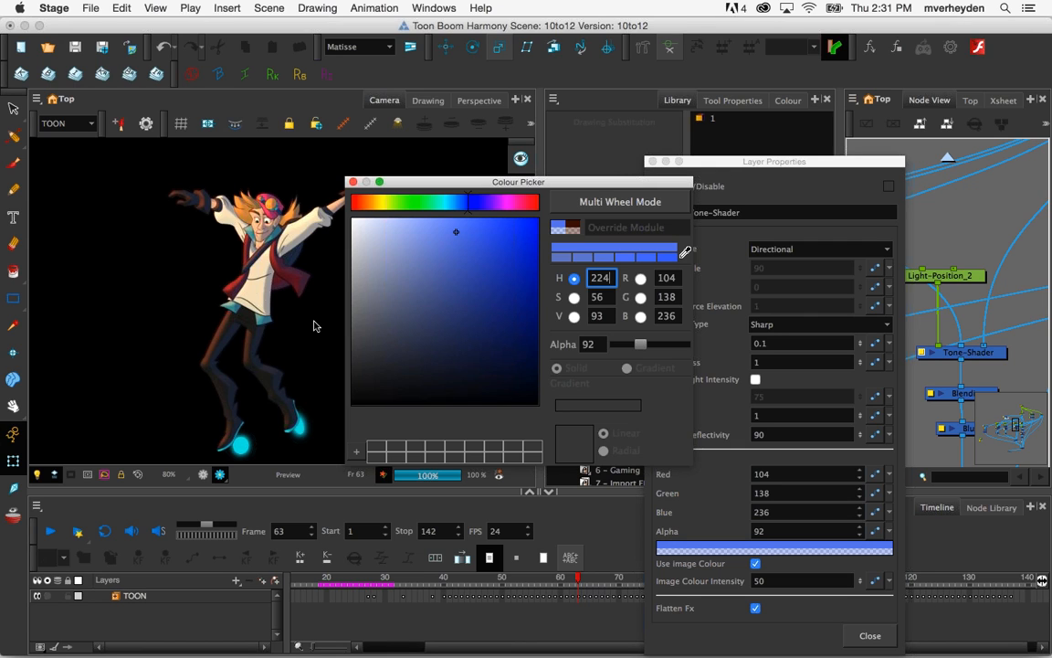
pyautogui.click(352, 182)
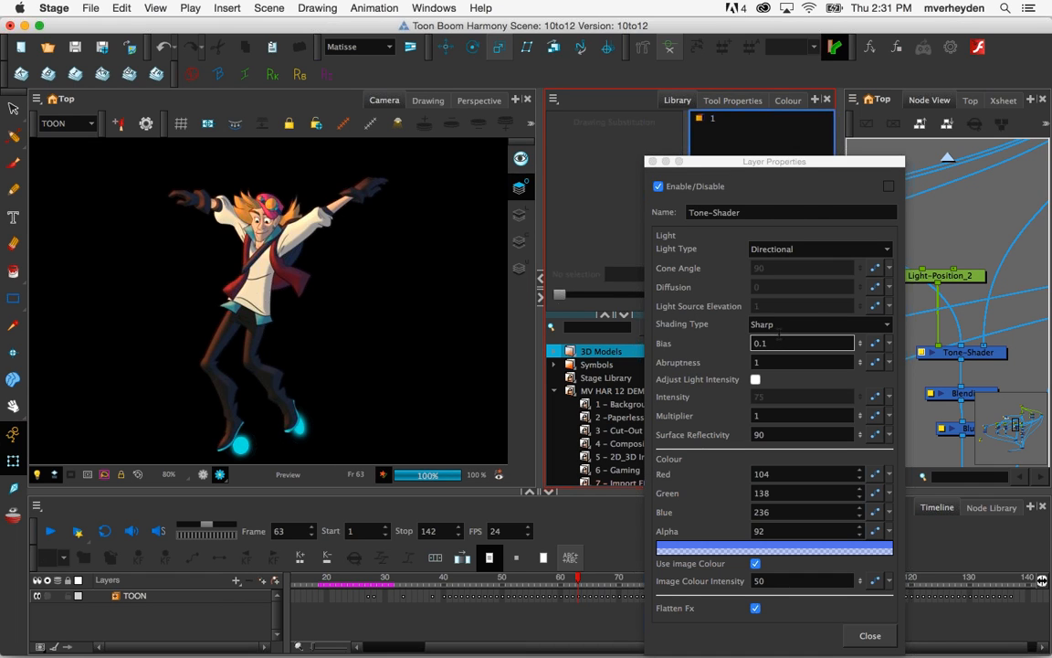
pyautogui.click(653, 162)
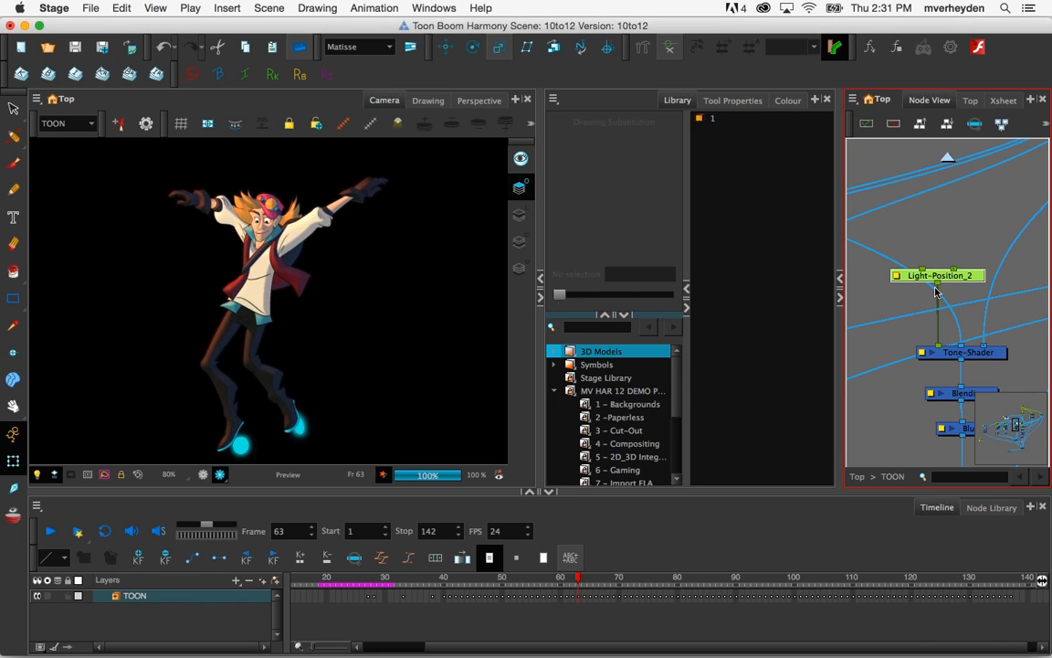
# Go to frame 39 and re-aim the Light-Position_2 light so that it points down toward the seated character's feet
pyautogui.click(447, 590)
pyautogui.click(445, 590)
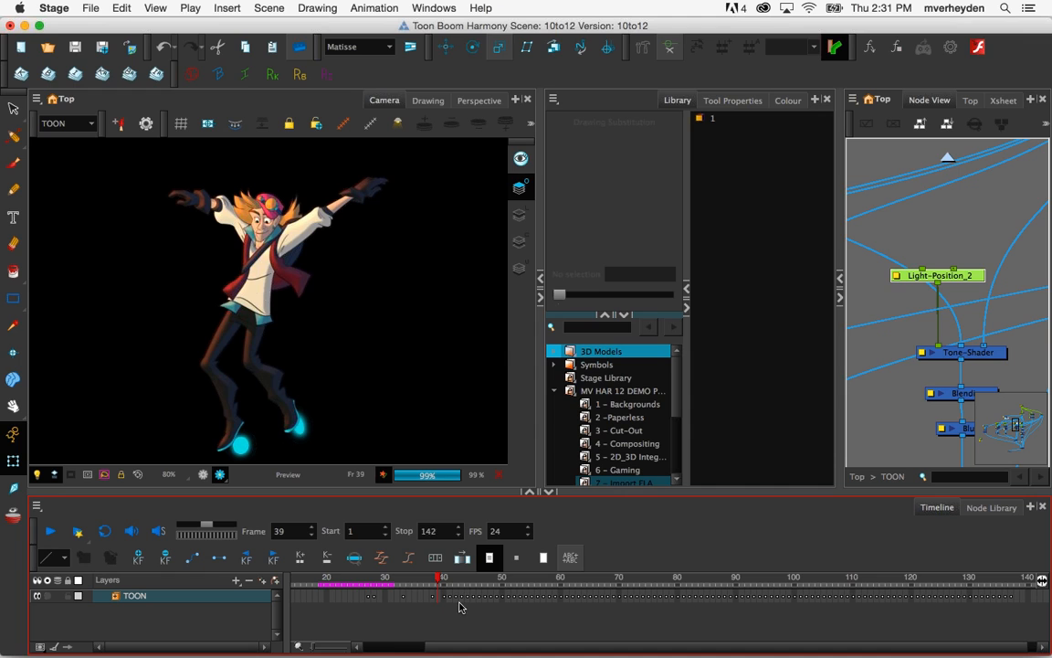
pyautogui.click(313, 319)
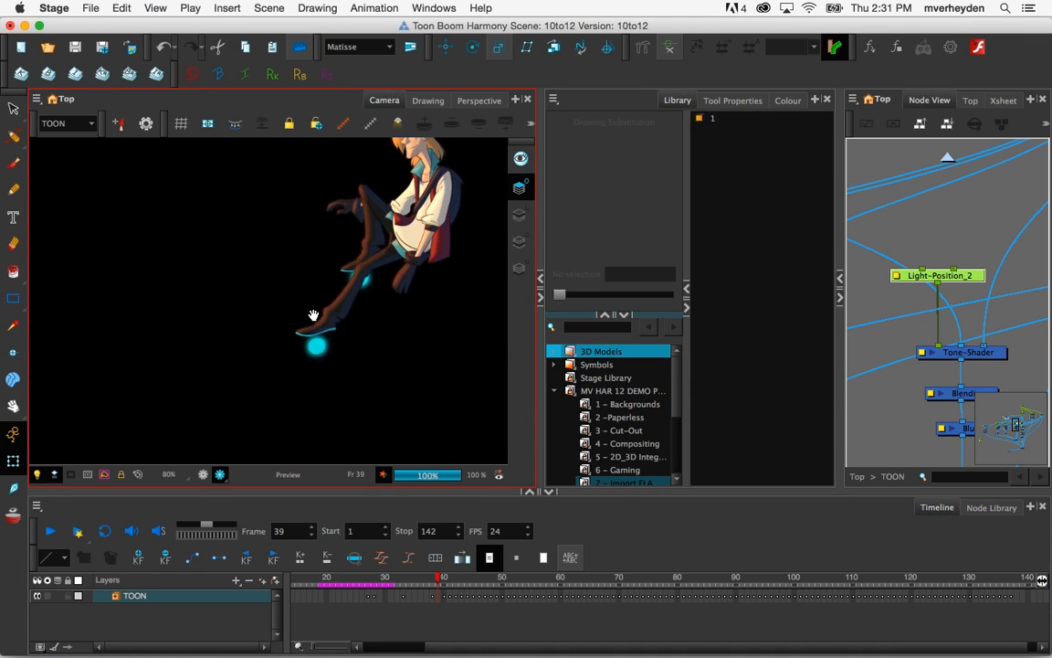
pyautogui.click(343, 128)
pyautogui.moveTo(180, 353); pyautogui.dragTo(177, 377)
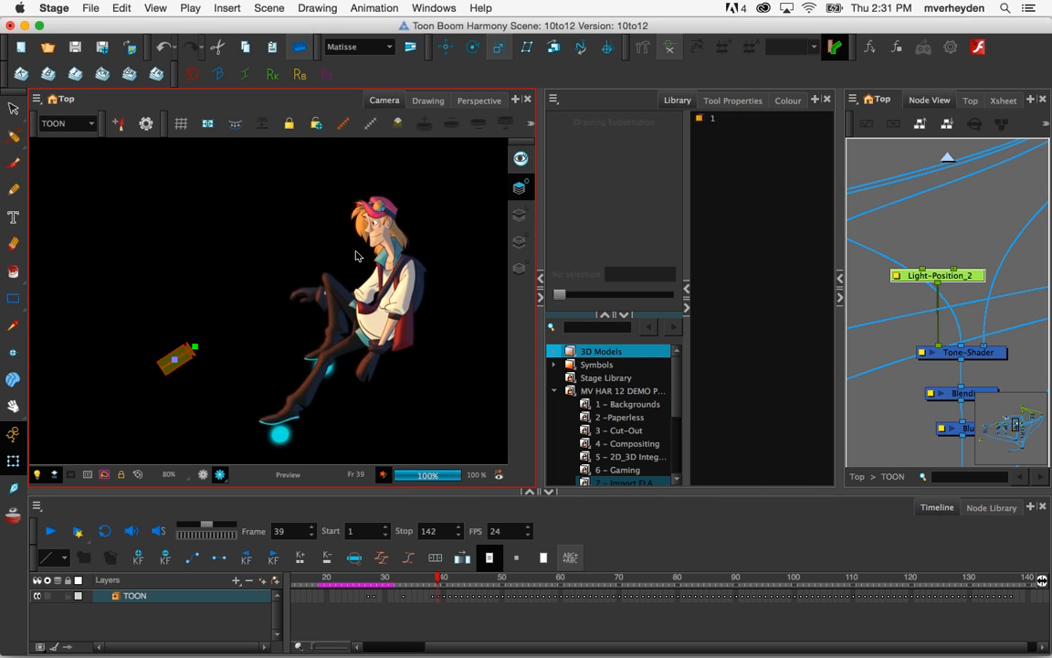
pyautogui.moveTo(165, 366); pyautogui.dragTo(151, 334)
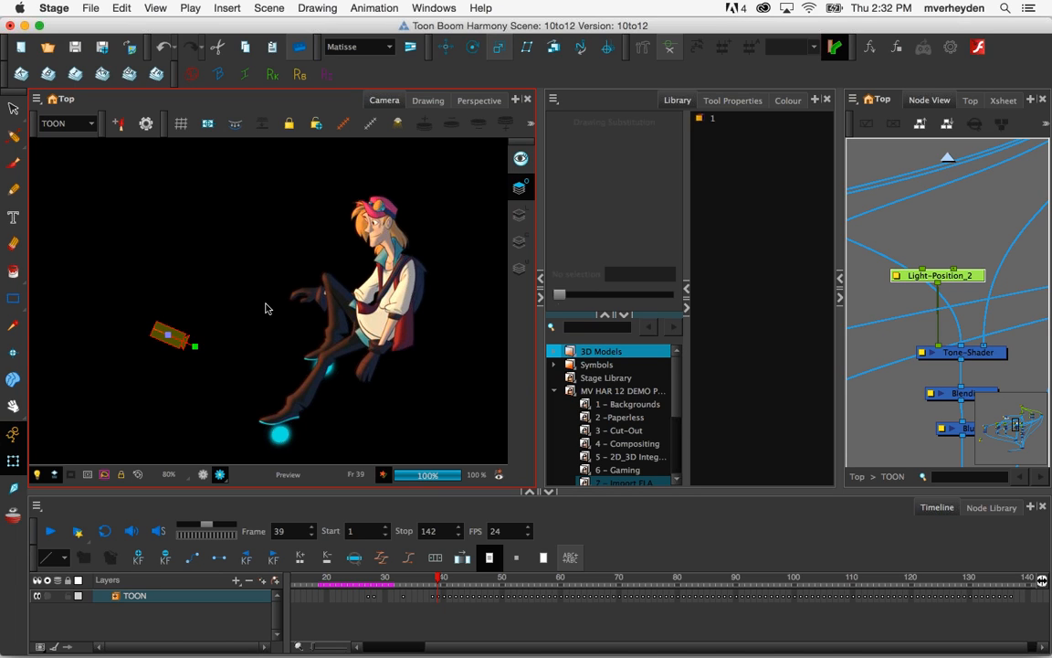
# Switch the camera view to the NormalMap display, then enlarge the Node View and enter the TOON_puppet group
pyautogui.click(68, 123)
pyautogui.click(56, 155)
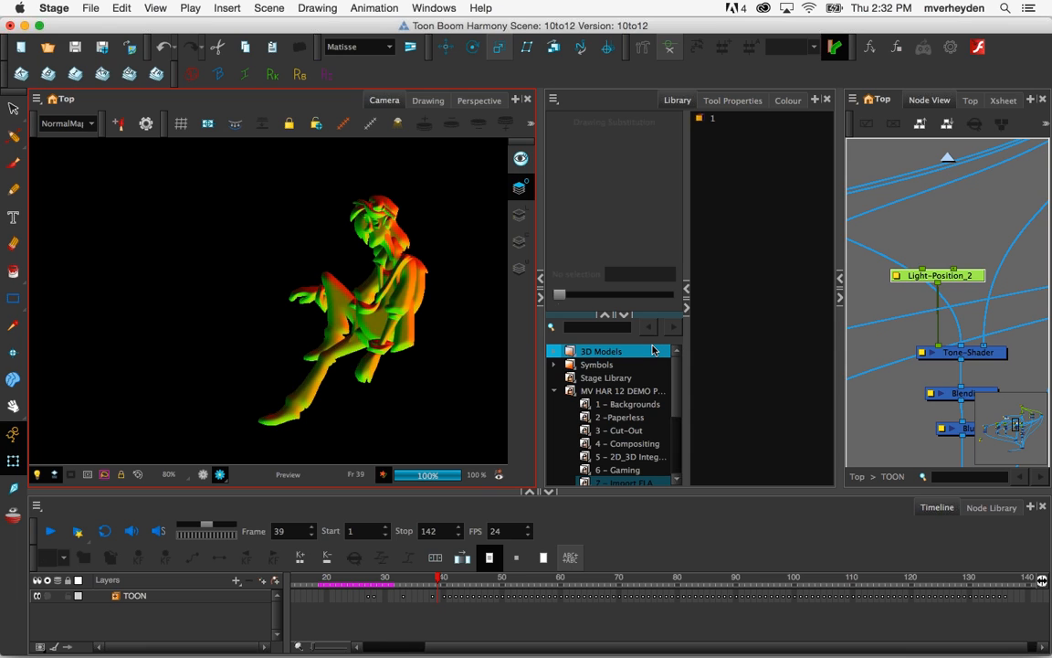
pyautogui.click(856, 478)
pyautogui.scroll(-3, 910, 243)
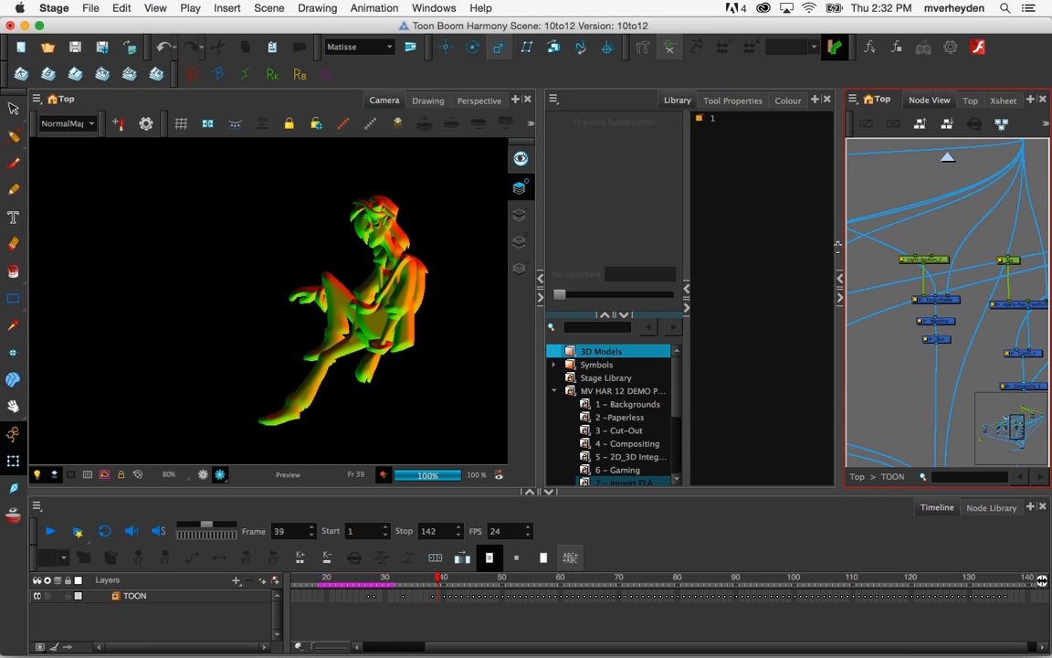
pyautogui.moveTo(837, 247); pyautogui.dragTo(740, 247)
pyautogui.scroll(5, 880, 271)
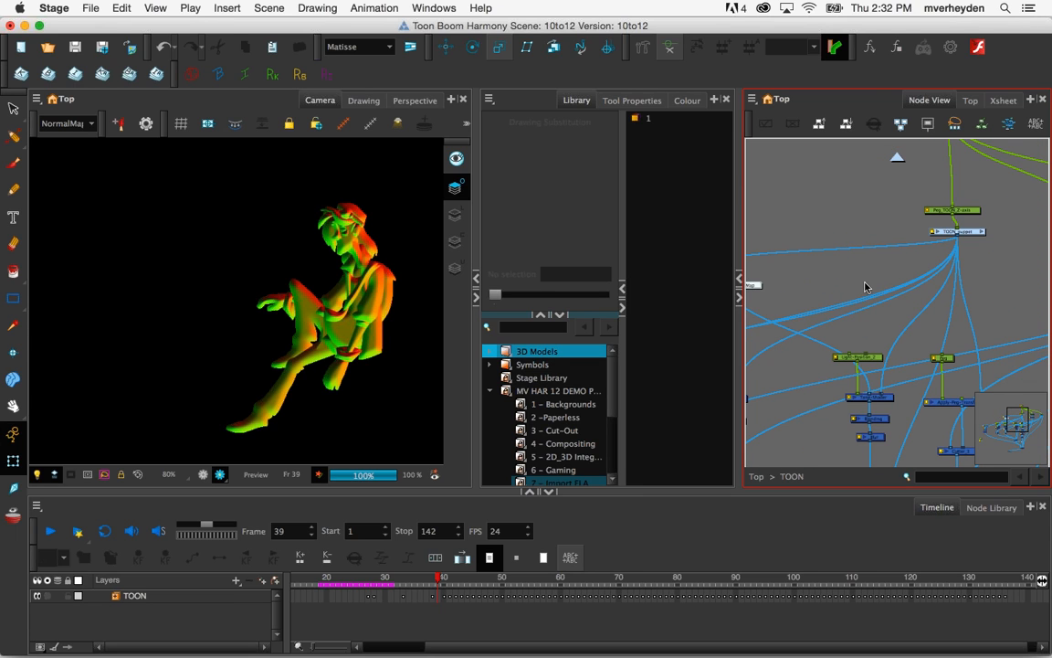
pyautogui.click(982, 234)
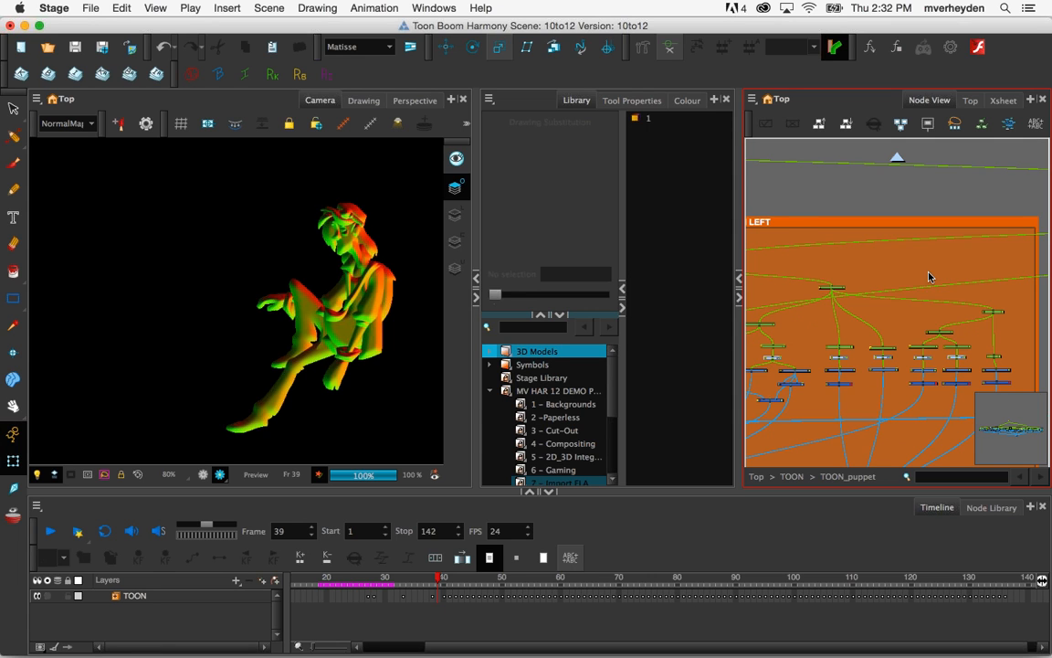
# Examine the ARM LEFT backdrop, its nodes and the neighbouring colour-coded backdrops inside the TOON_puppet group
pyautogui.scroll(-5, 936, 274)
pyautogui.scroll(3, 883, 235)
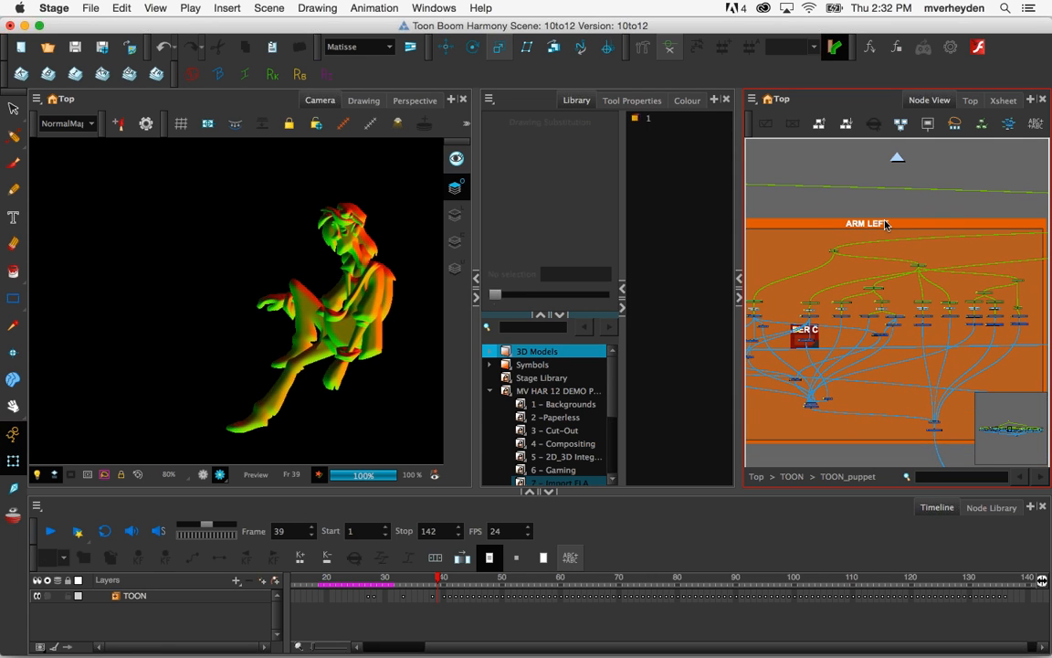
pyautogui.click(804, 335)
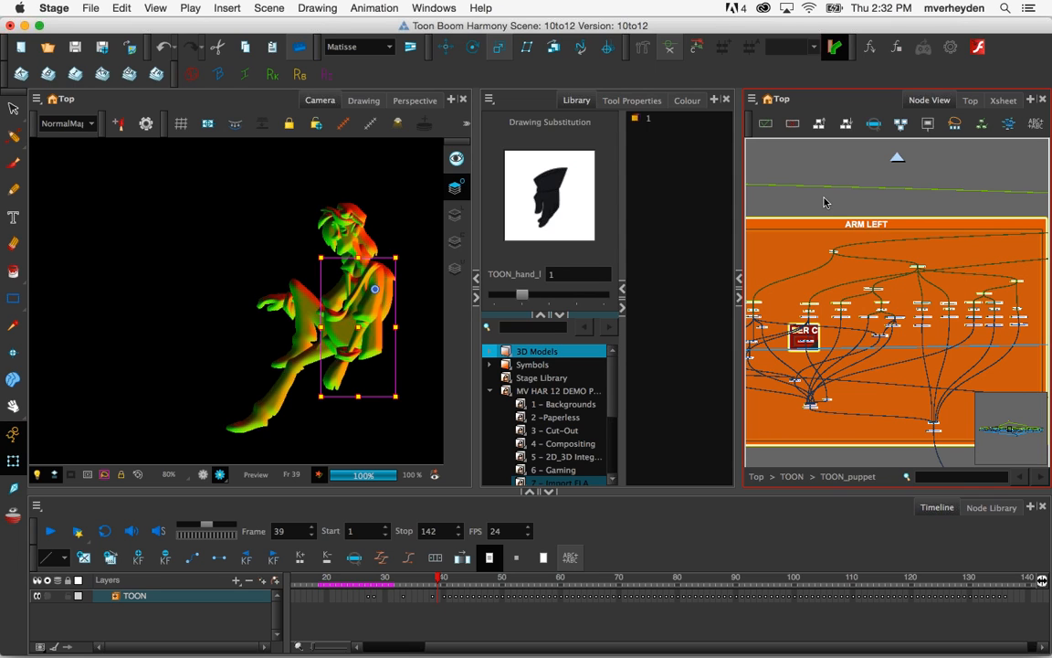
pyautogui.click(753, 279)
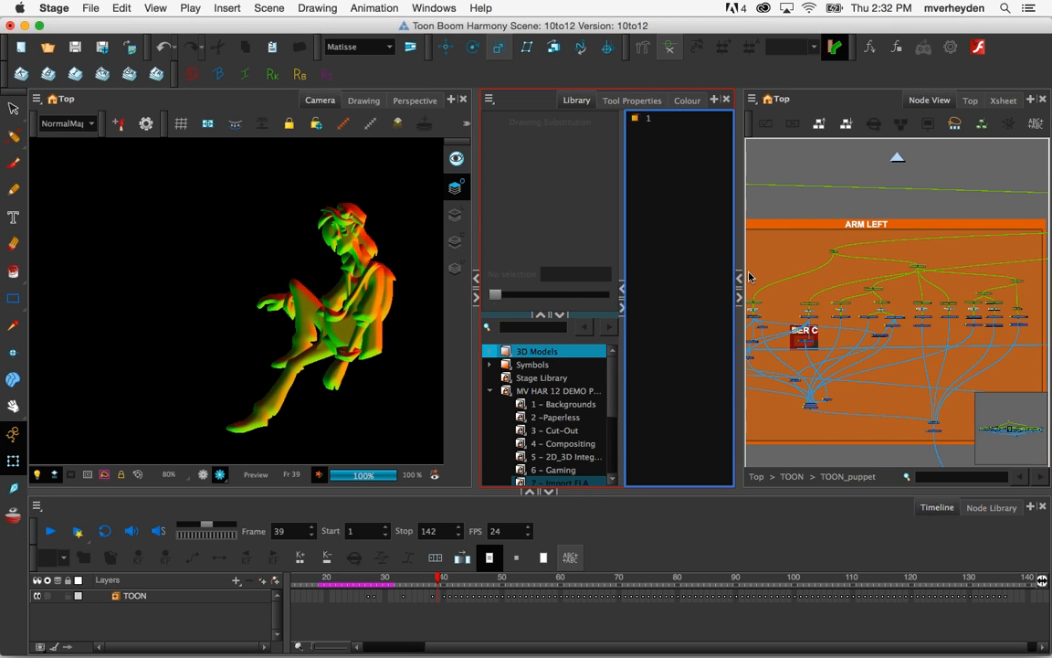
pyautogui.moveTo(748, 272); pyautogui.dragTo(719, 273)
pyautogui.scroll(-3, 841, 274)
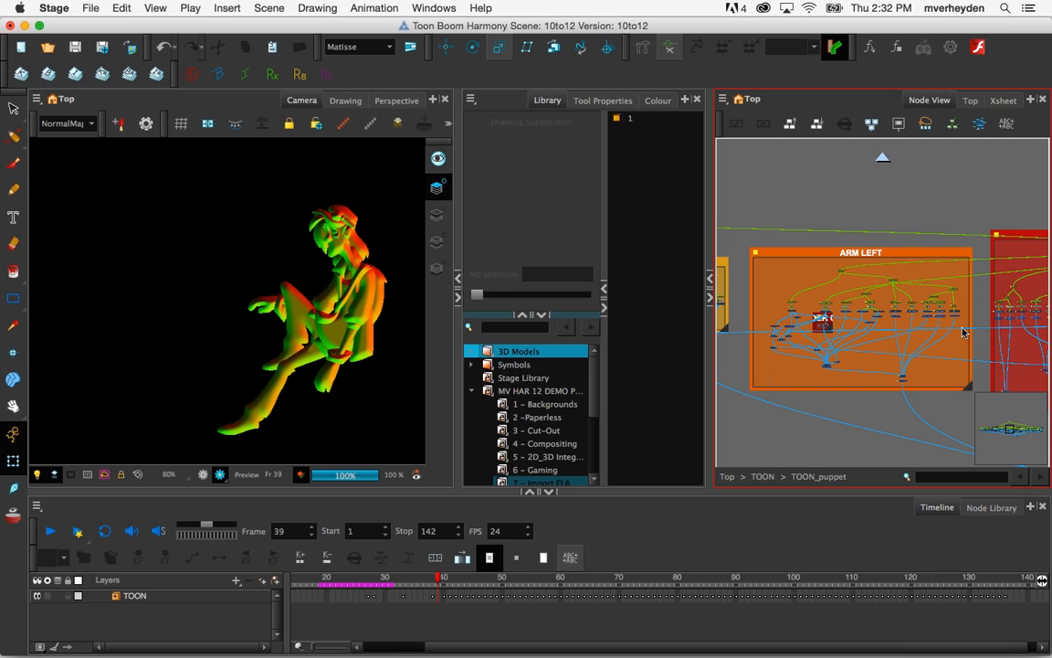
pyautogui.scroll(-2, 963, 331)
pyautogui.scroll(2, 985, 338)
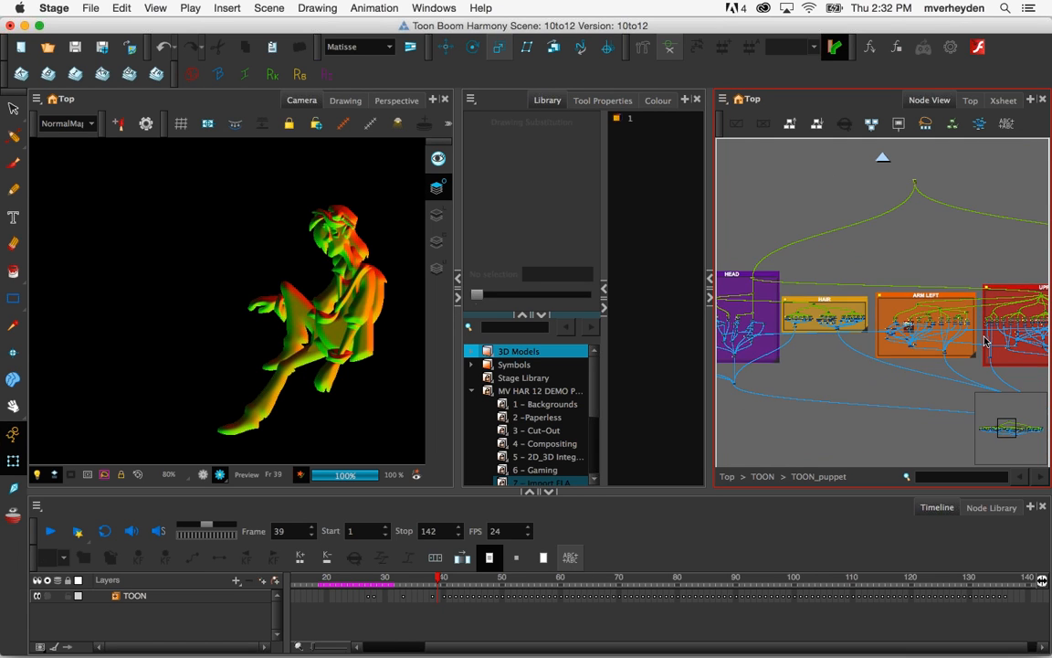
pyautogui.scroll(1, 897, 345)
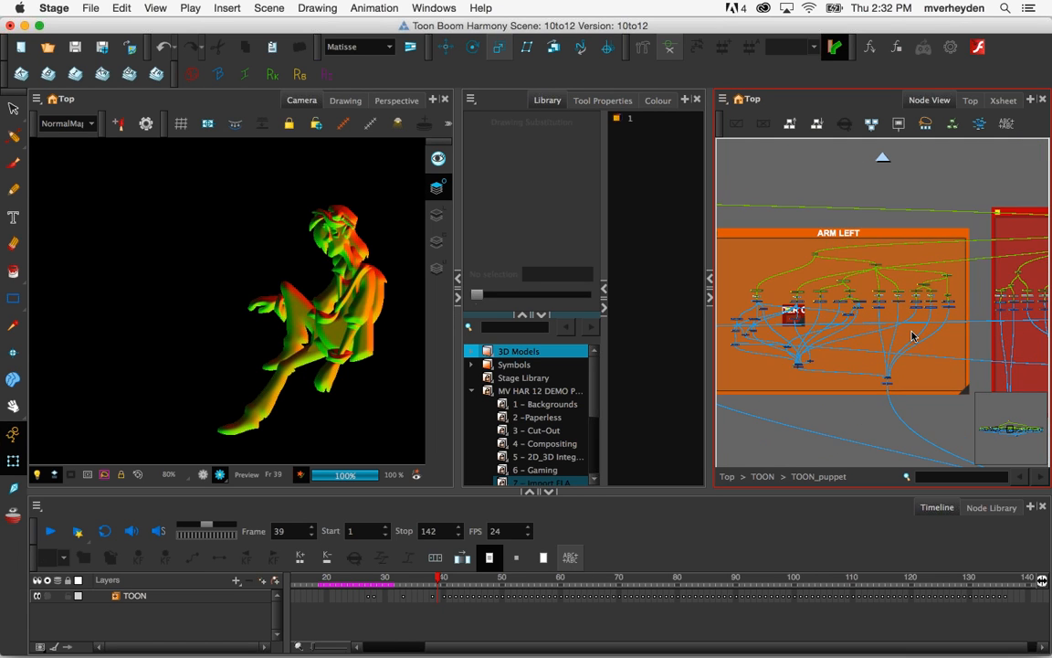
pyautogui.moveTo(903, 337); pyautogui.dragTo(923, 355)
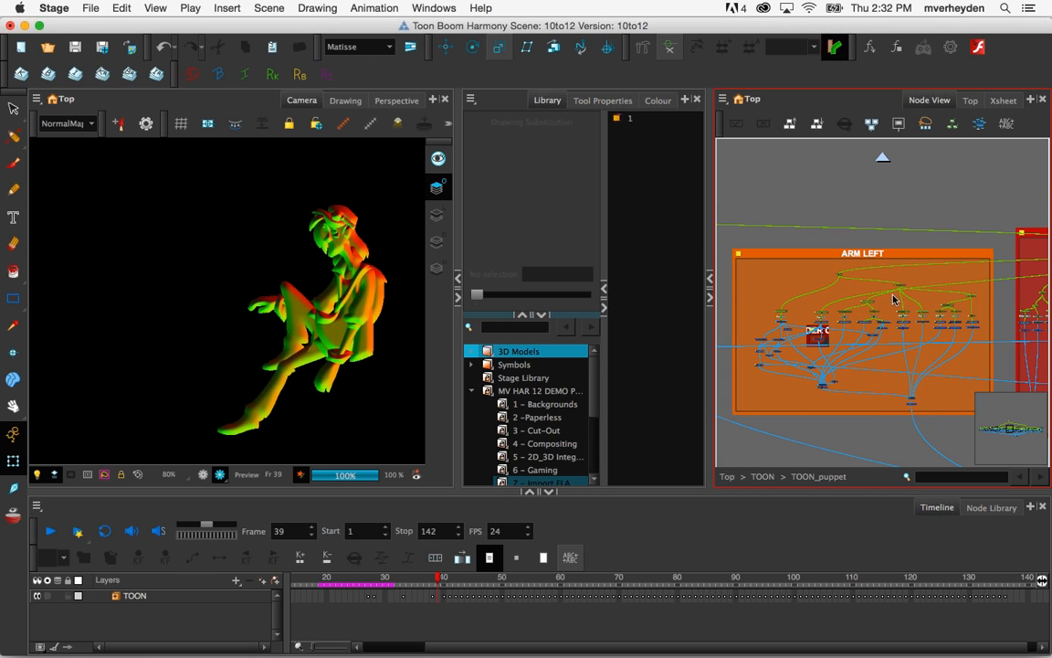
# Shift the ARM LEFT backdrop slightly together with all the nodes it contains
pyautogui.click(843, 258)
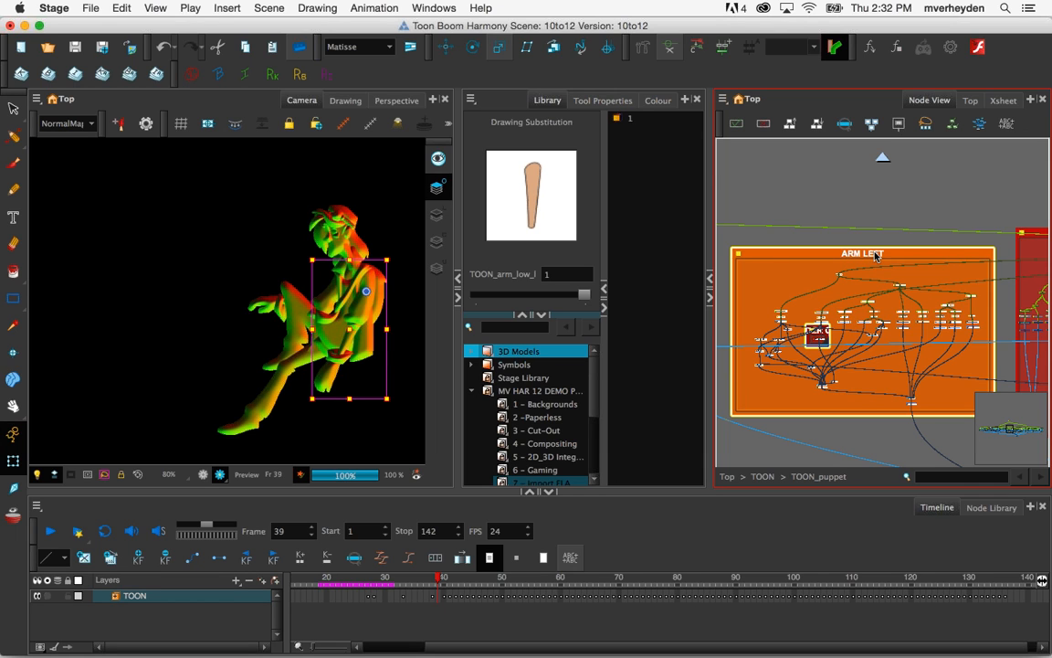
pyautogui.moveTo(865, 248); pyautogui.dragTo(801, 198)
pyautogui.click(858, 209)
# Insert a backdrop around the topmost peg inside ARM LEFT, keeping the red colour and leaving its name empty
pyautogui.click(722, 99)
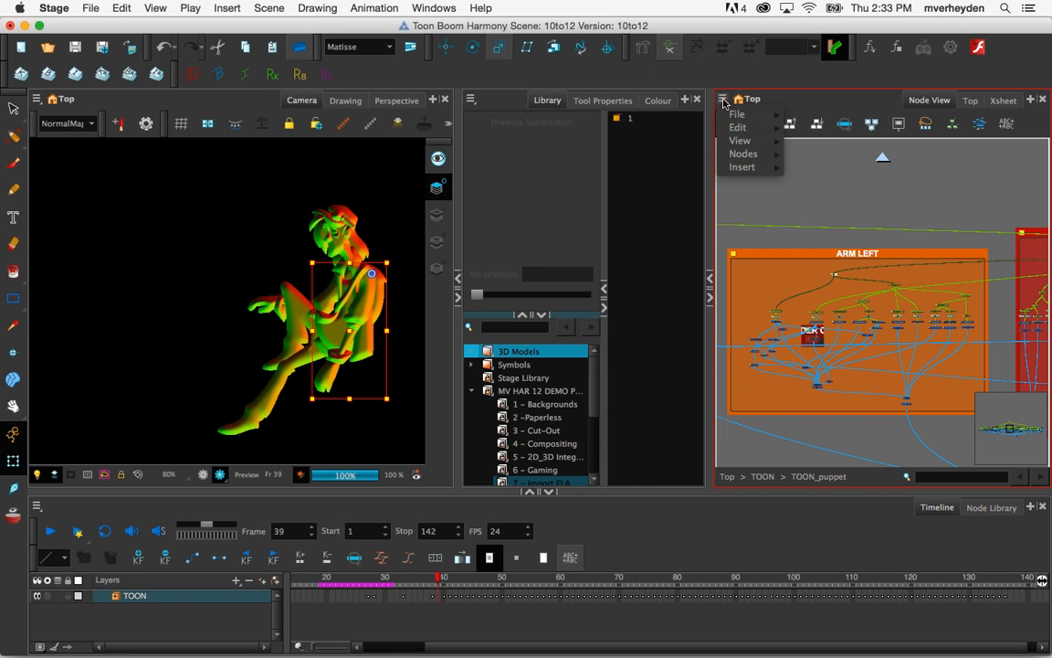
pyautogui.moveTo(740, 141)
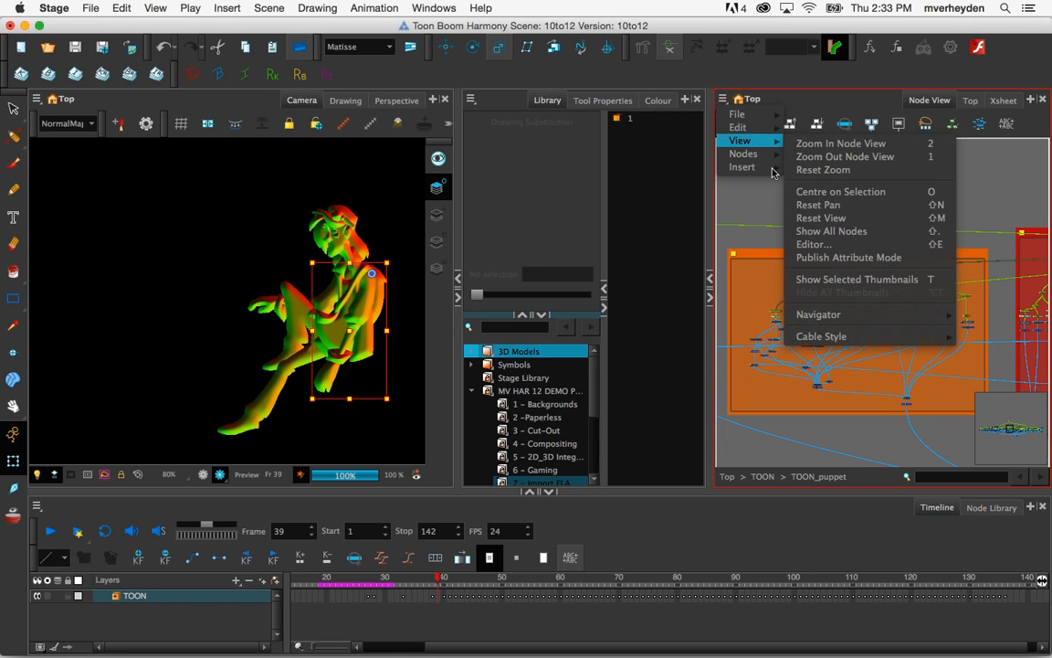
pyautogui.moveTo(753, 168)
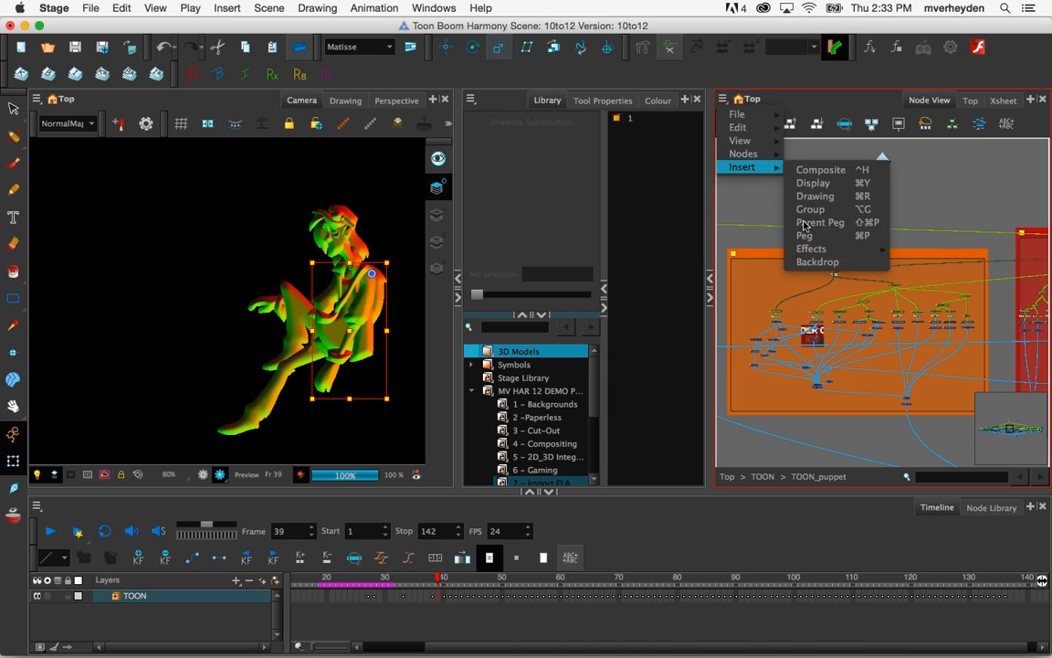
pyautogui.click(833, 264)
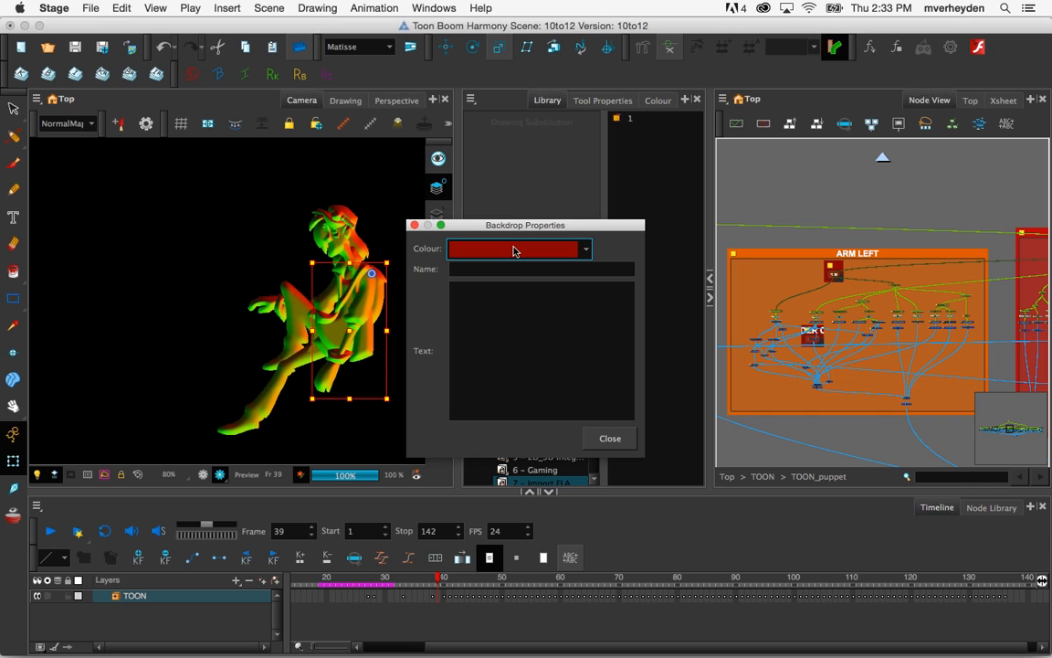
pyautogui.click(476, 269)
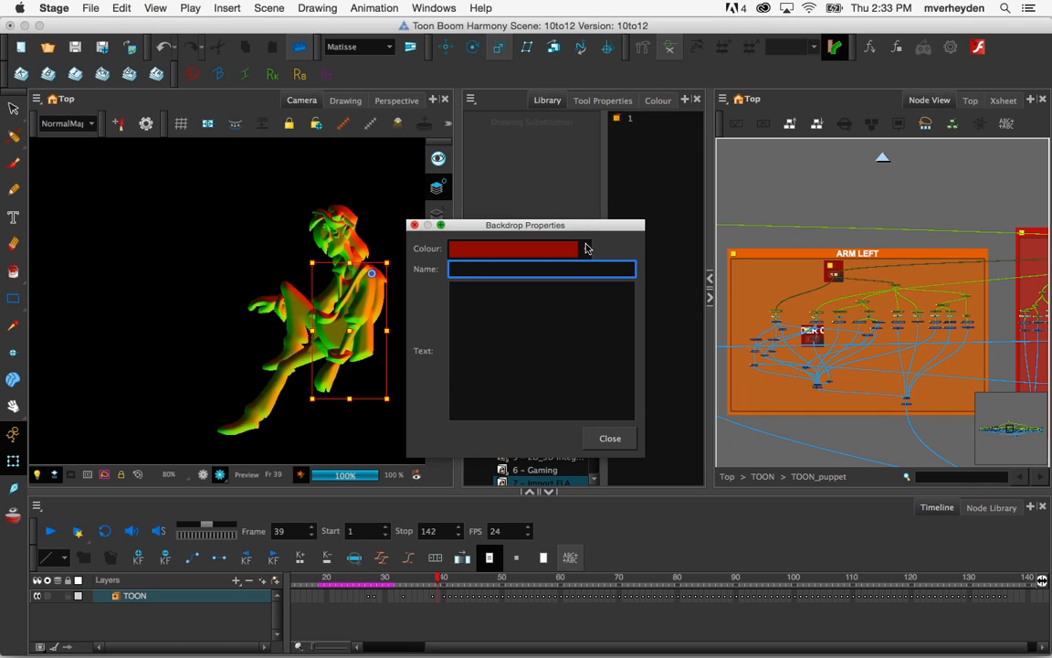
pyautogui.click(886, 265)
# Move the ARM LEFT backdrop slightly upward, carrying the new nested backdrop along, and clear the selection
pyautogui.click(886, 265)
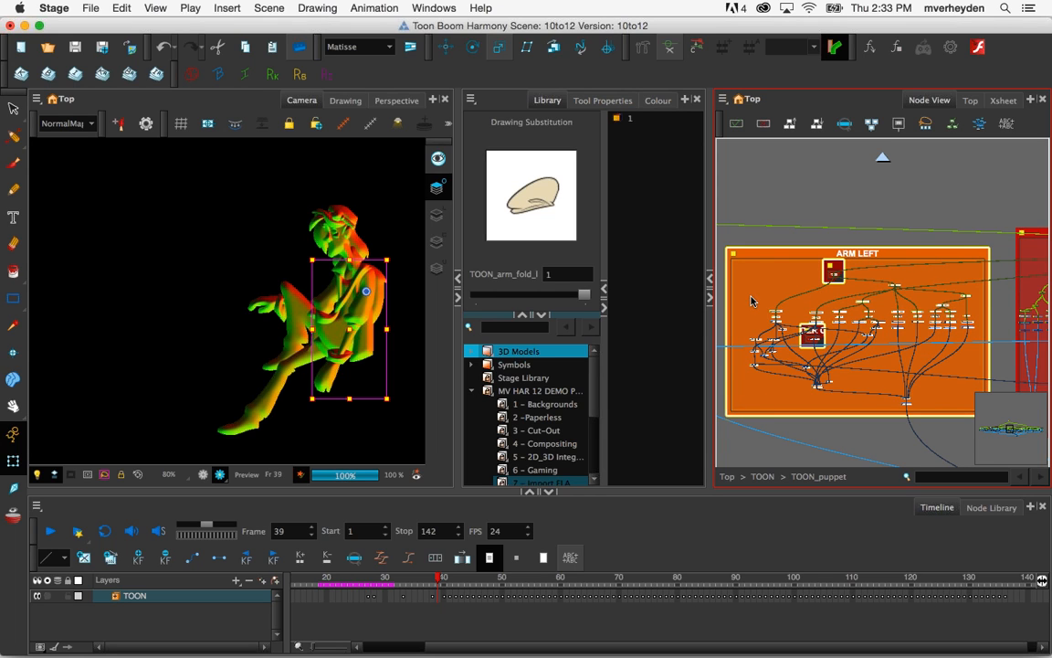
pyautogui.moveTo(810, 252)
pyautogui.mouseDown()
pyautogui.moveTo(825, 257)
pyautogui.moveTo(808, 248)
pyautogui.mouseUp()
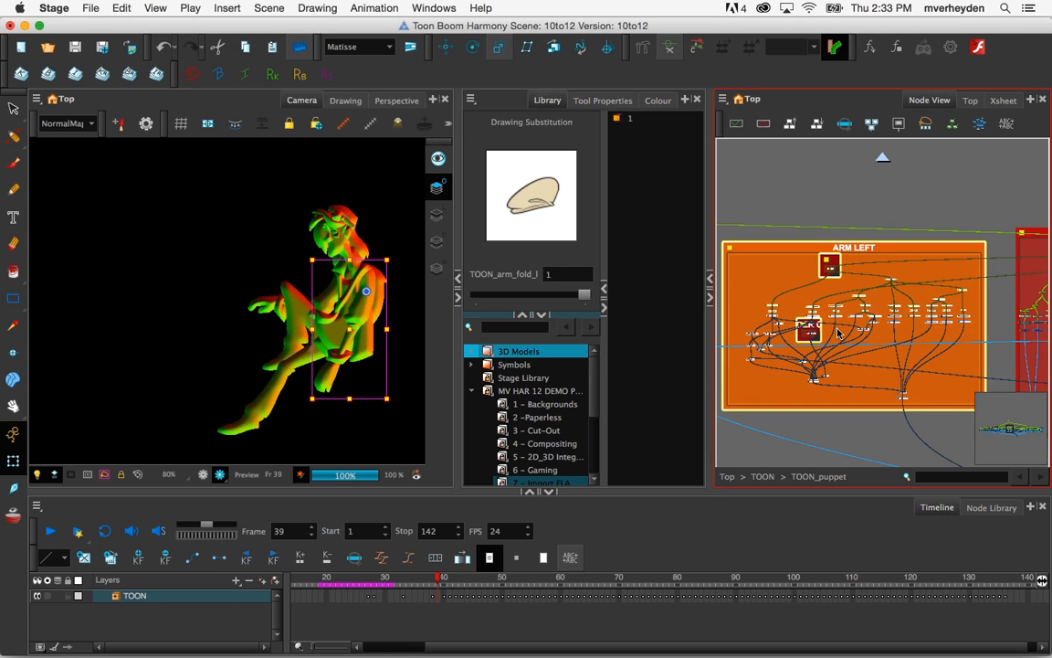
pyautogui.click(839, 334)
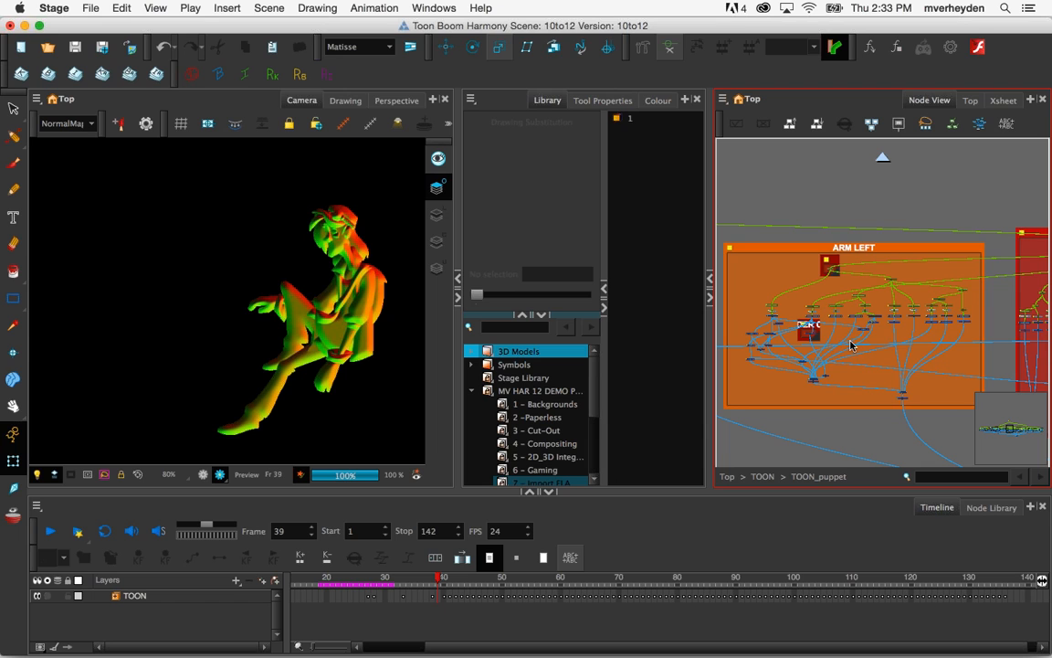
# Select the row of drawing nodes inside ARM LEFT and accept Set Properties for Many Layers with every option As Is
pyautogui.moveTo(707, 221); pyautogui.dragTo(660, 221)
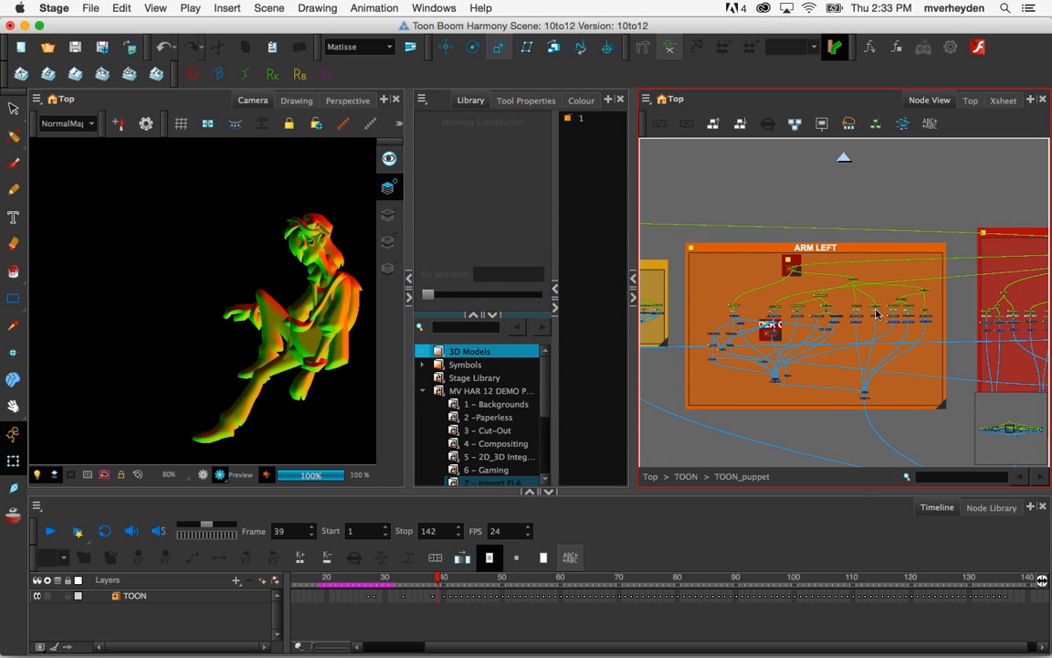
pyautogui.scroll(2, 868, 356)
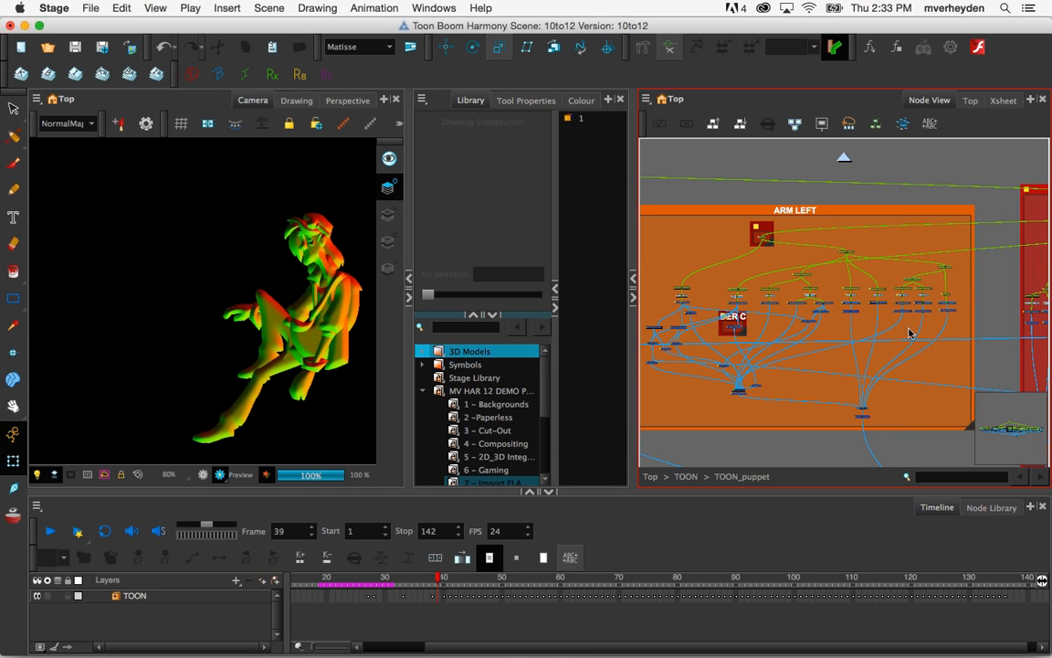
pyautogui.moveTo(913, 327); pyautogui.dragTo(900, 334)
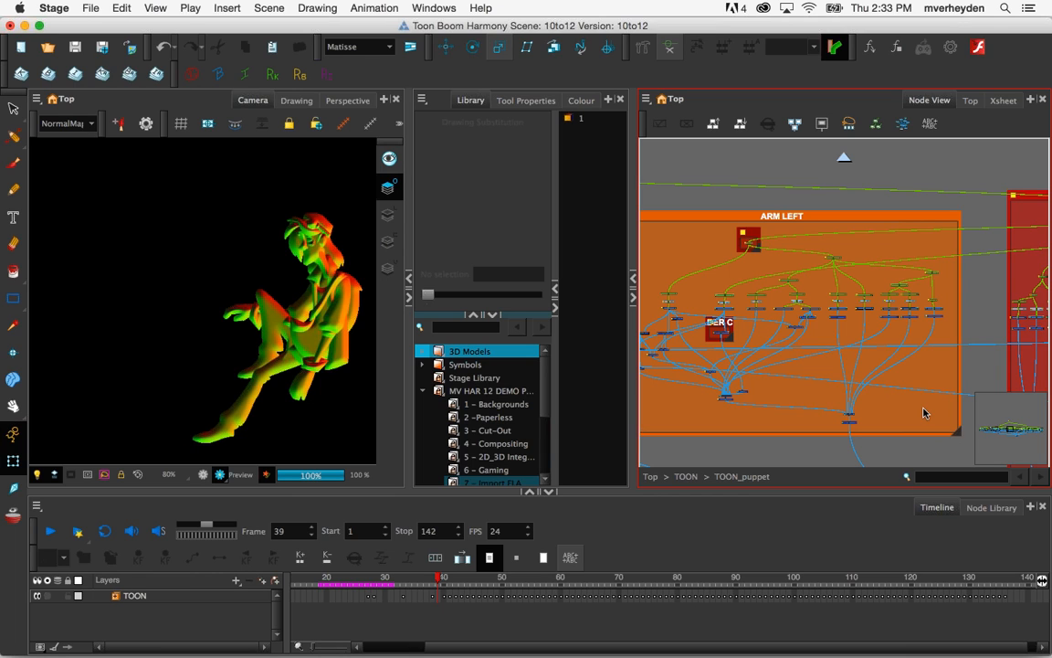
pyautogui.scroll(2, 923, 423)
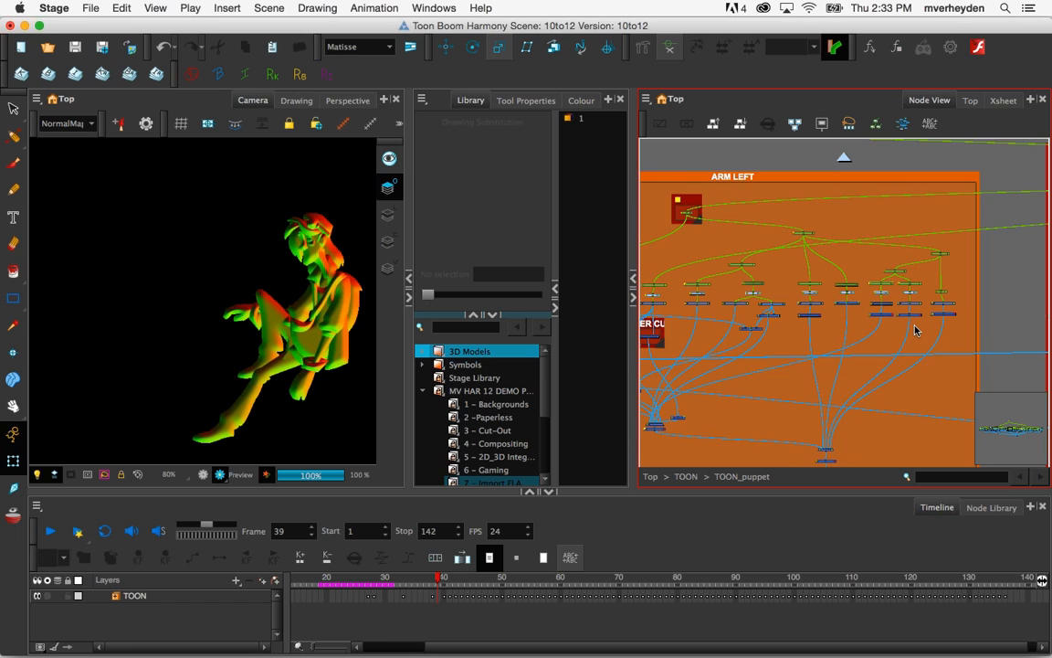
pyautogui.scroll(1, 916, 330)
pyautogui.scroll(-2, 991, 320)
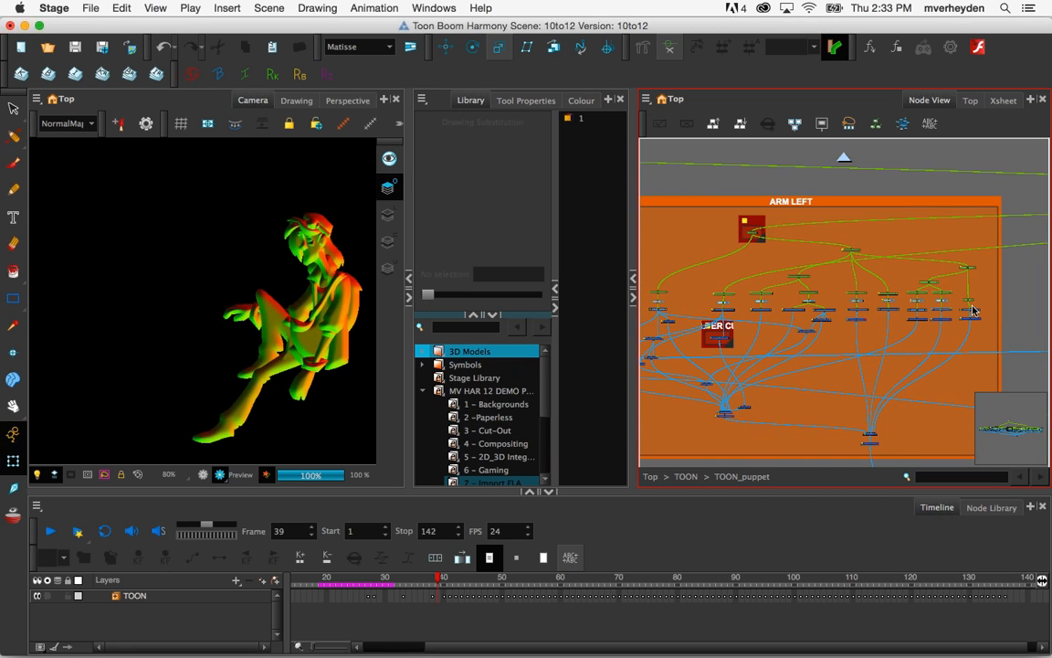
pyautogui.scroll(-1, 973, 311)
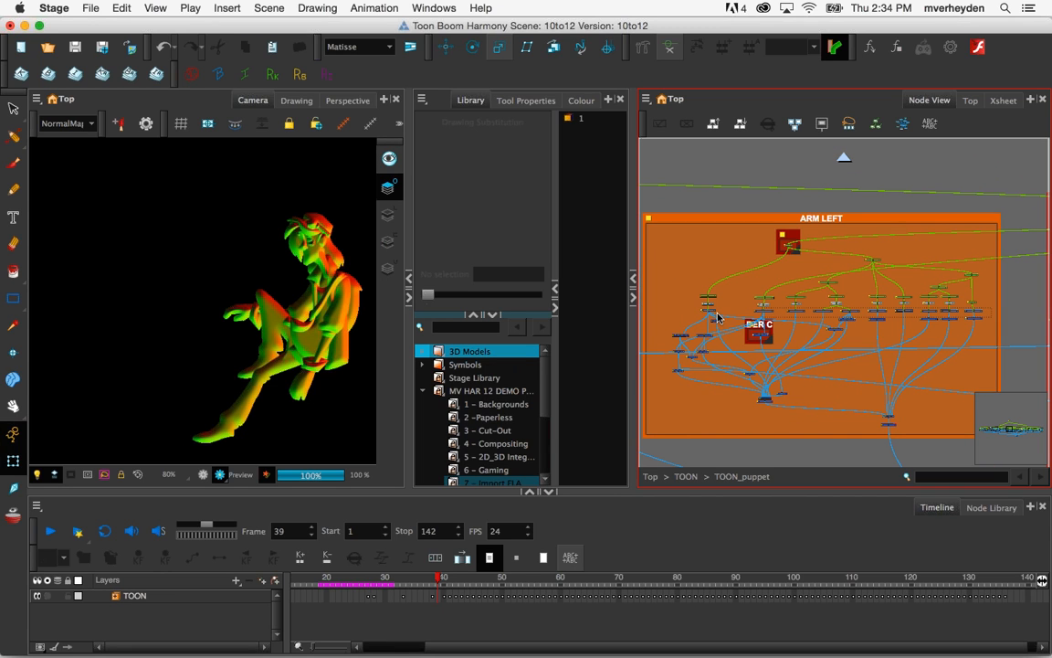
pyautogui.moveTo(704, 312); pyautogui.dragTo(714, 317)
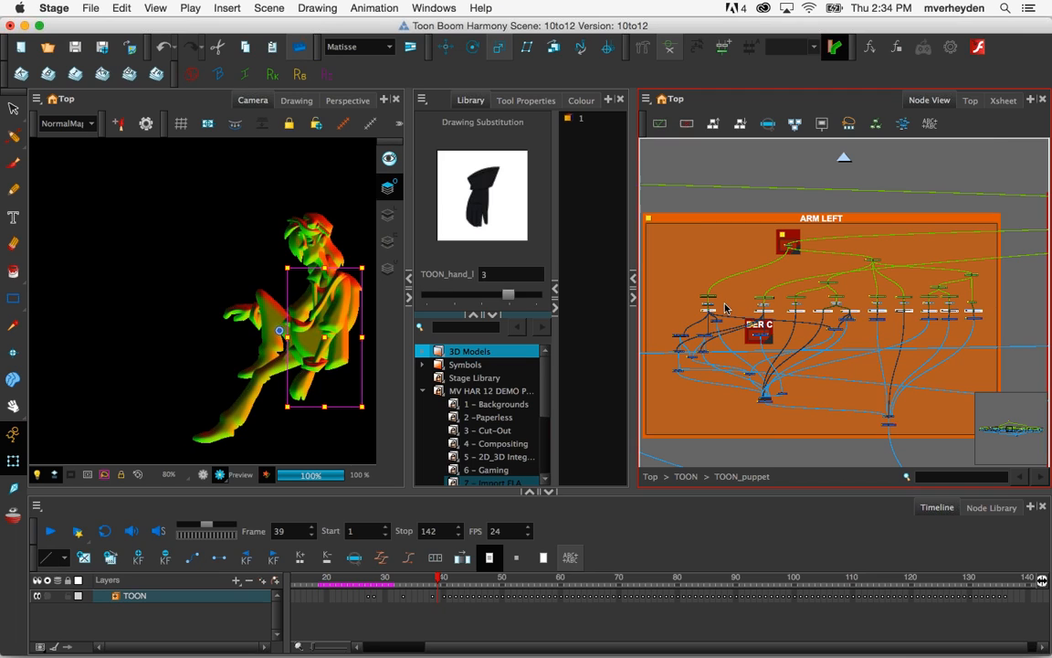
pyautogui.click(879, 125)
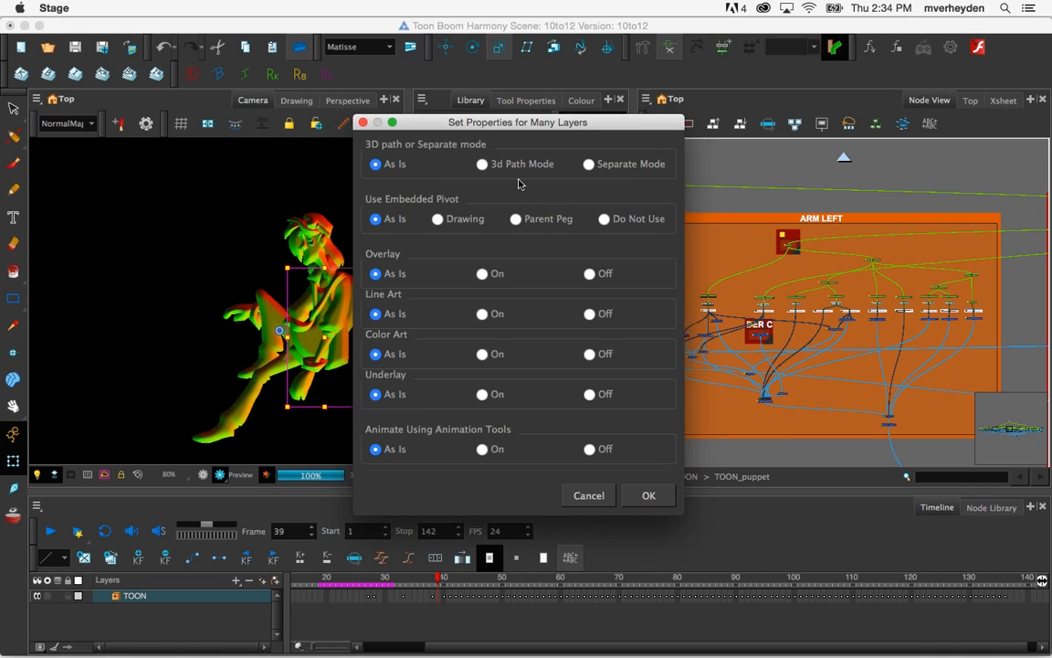
pyautogui.click(646, 496)
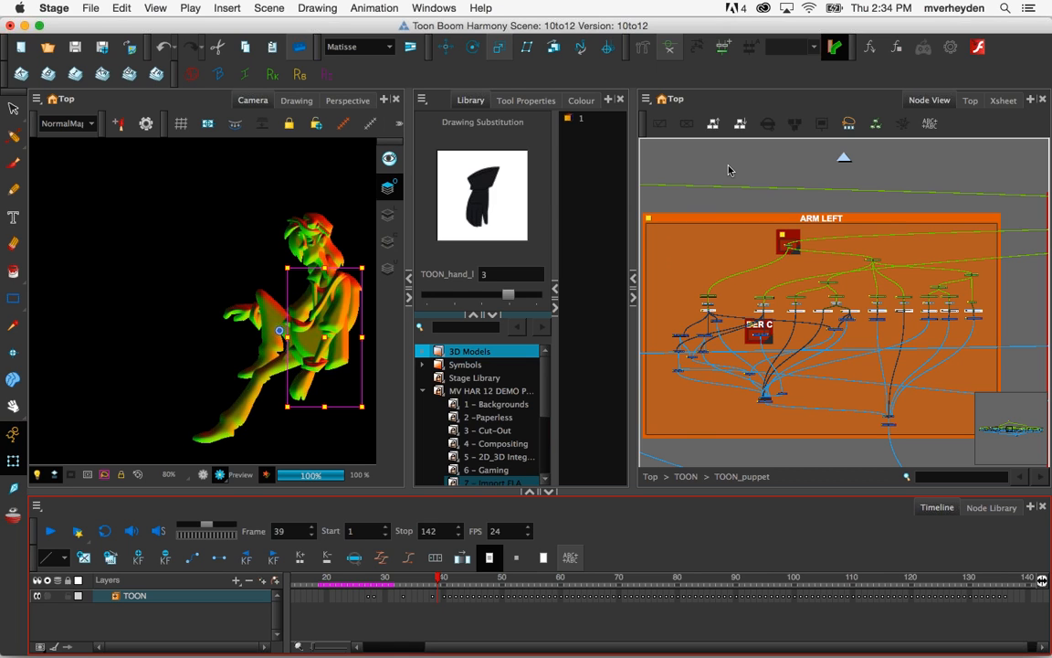
# Move the Colour-Override_13 node slightly downward, further below Colour-Override_14, and clear the selection
pyautogui.click(809, 317)
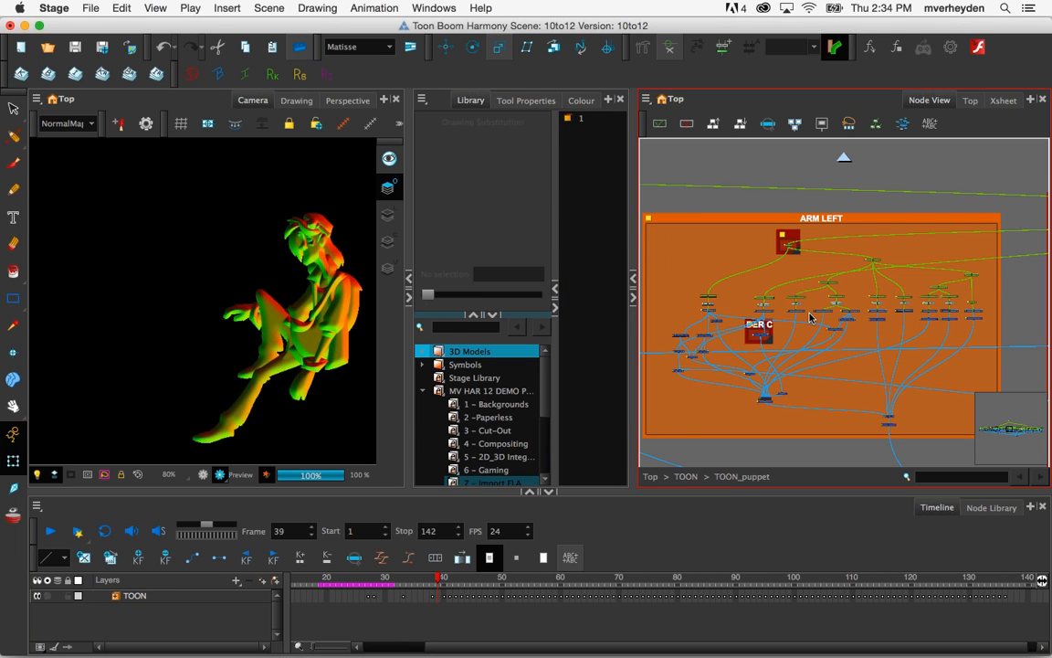
pyautogui.scroll(10, 809, 317)
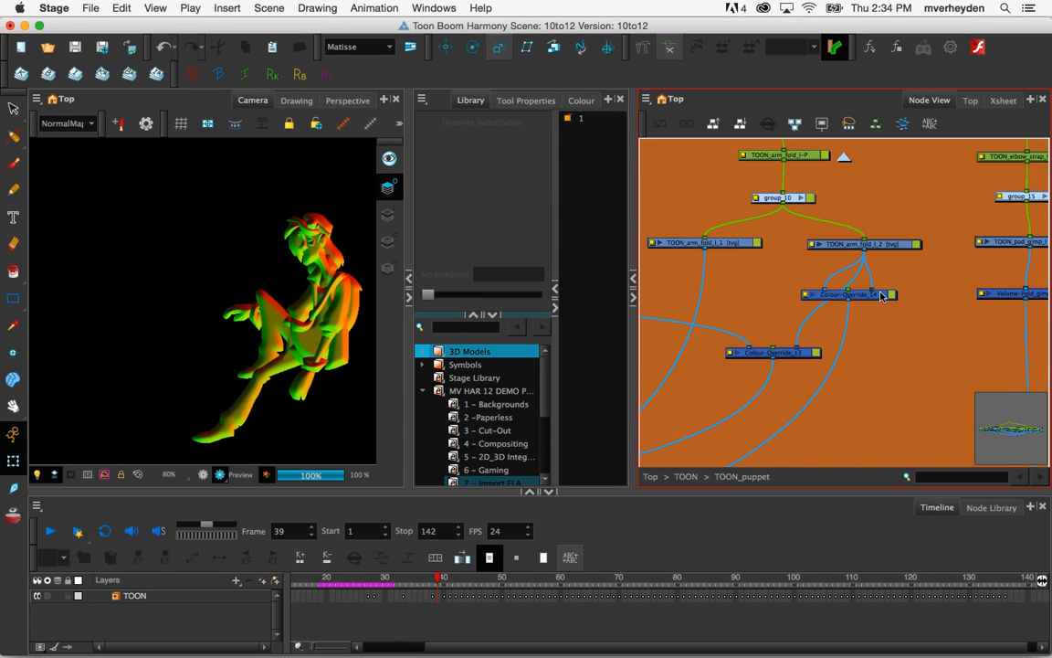
pyautogui.scroll(1, 857, 345)
pyautogui.scroll(1, 822, 347)
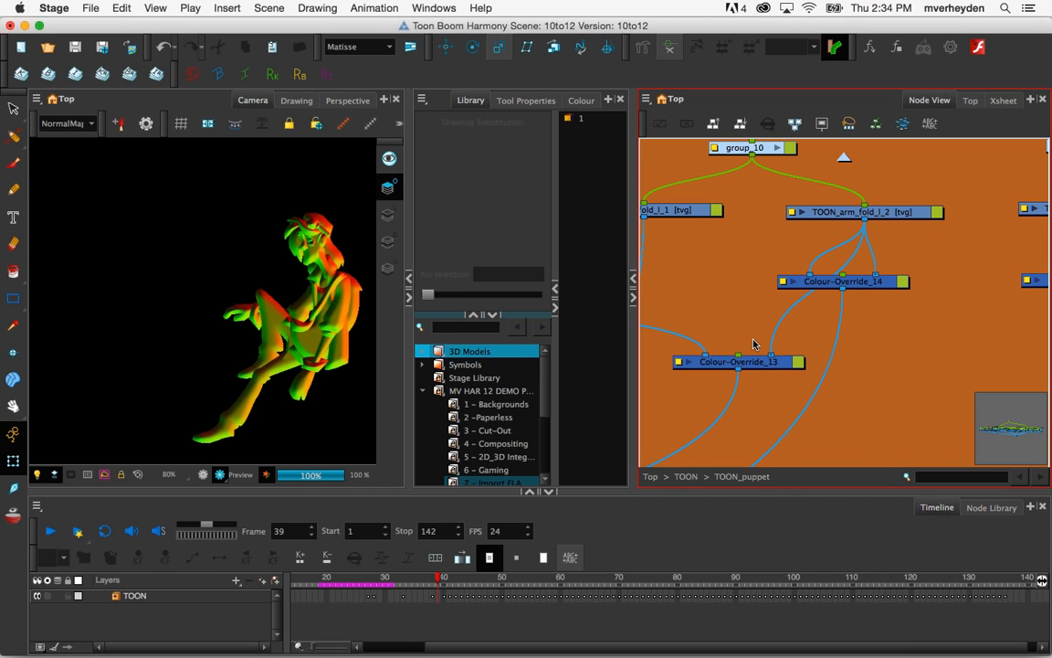
pyautogui.moveTo(775, 363); pyautogui.dragTo(777, 384)
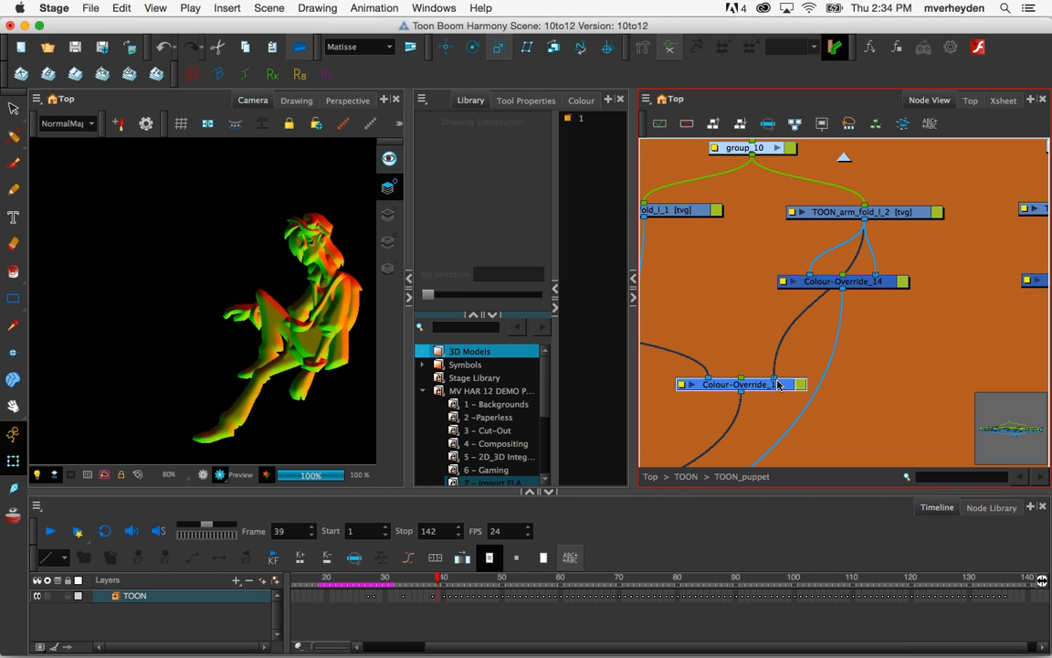
pyautogui.click(777, 380)
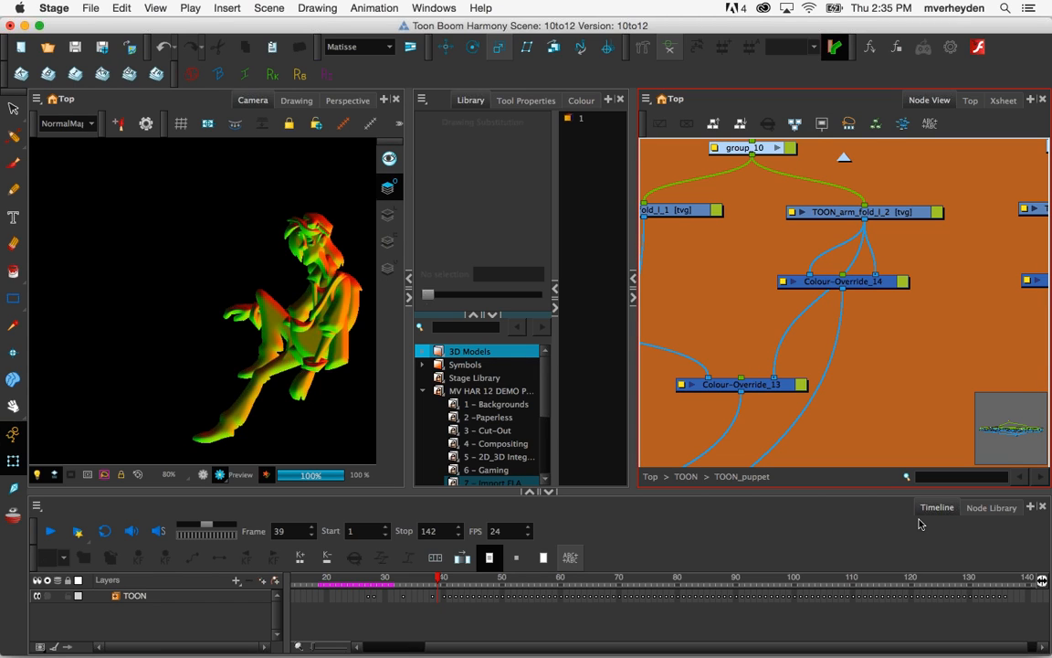
# Open the Node Library, clear its "mesh" search and enlarge the view to show many more nodes
pyautogui.click(992, 507)
pyautogui.click(430, 498)
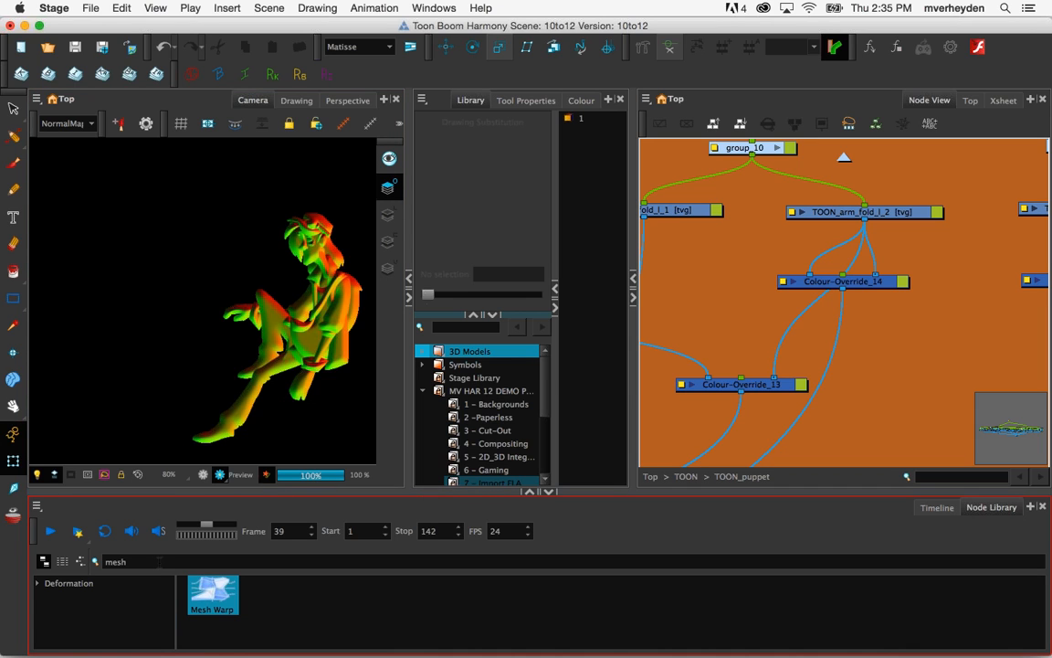
pyautogui.click(159, 561)
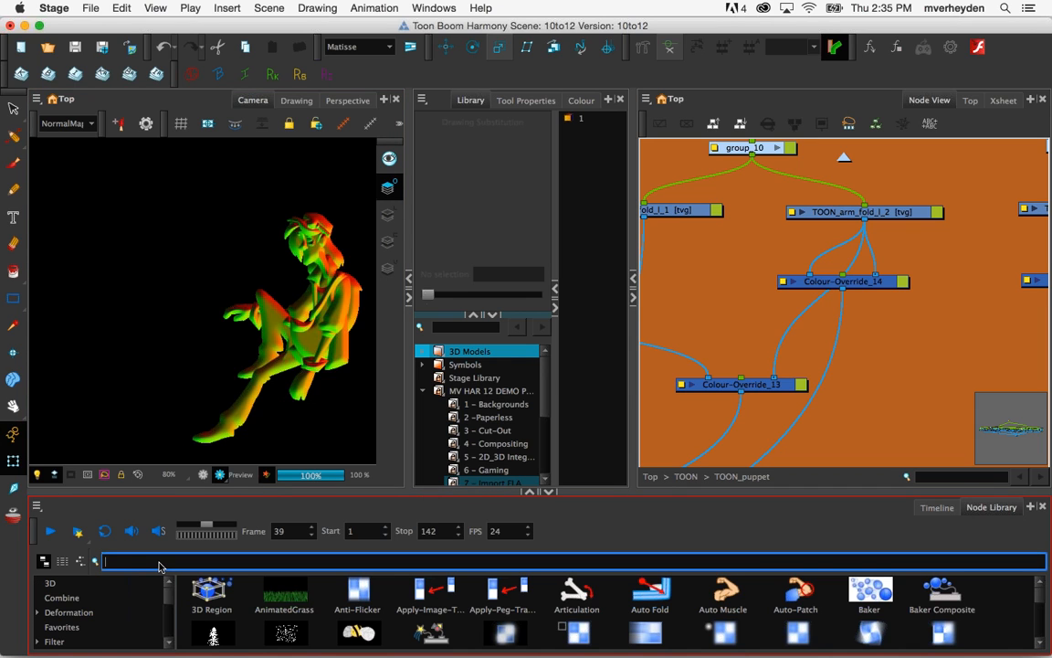
pyautogui.moveTo(586, 492); pyautogui.dragTo(586, 328)
pyautogui.moveTo(707, 329); pyautogui.dragTo(707, 306)
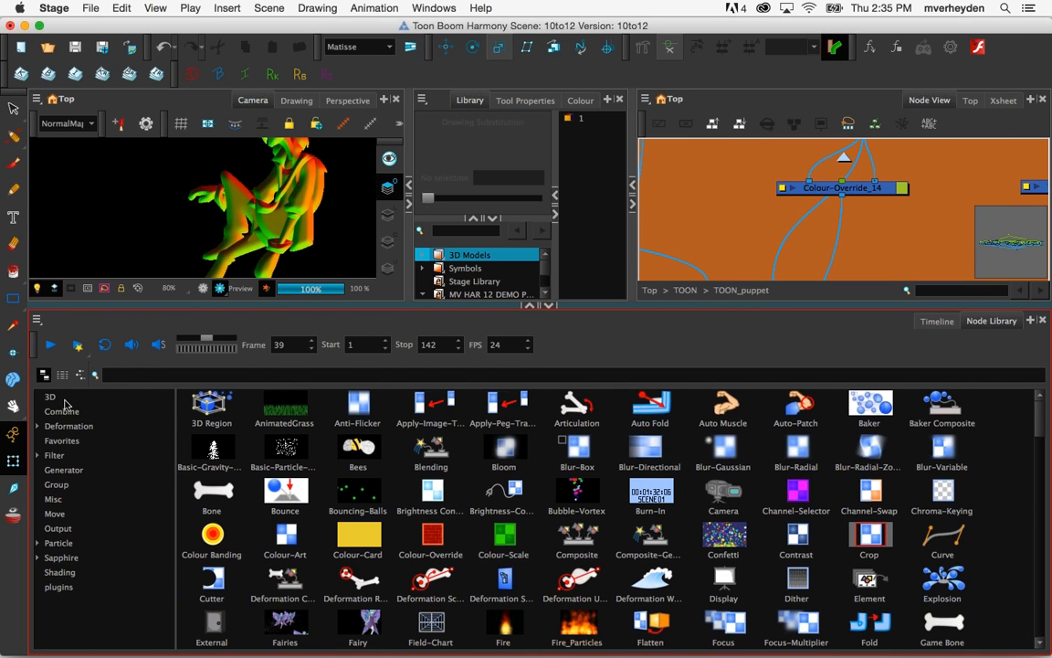
# Browse the Group category and the full node list, search for "cutt", and clear the search
pyautogui.click(57, 484)
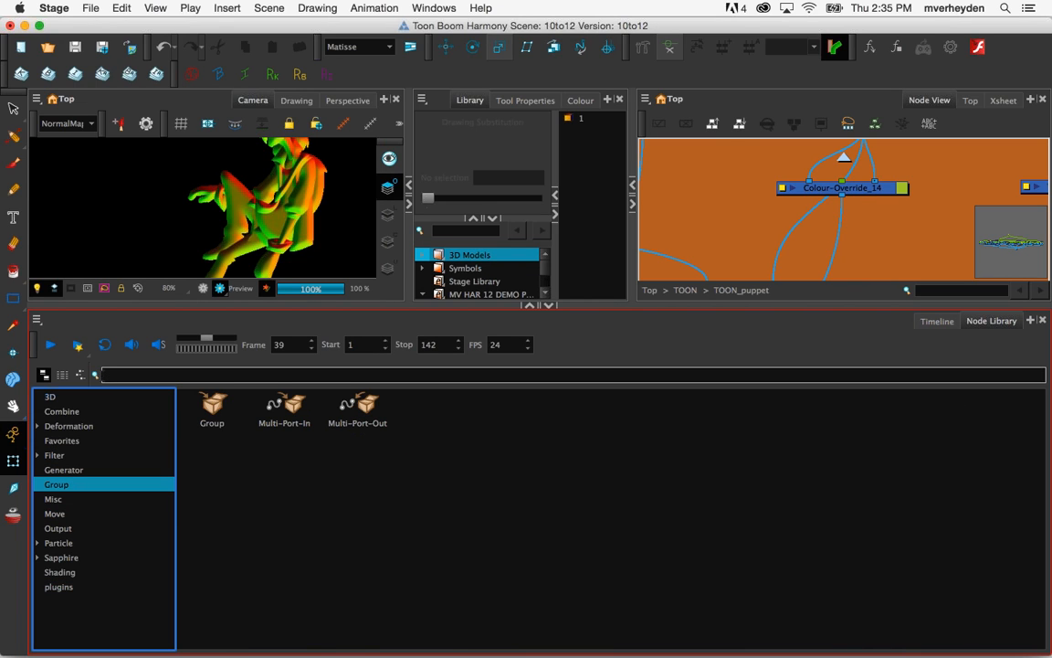
pyautogui.click(114, 375)
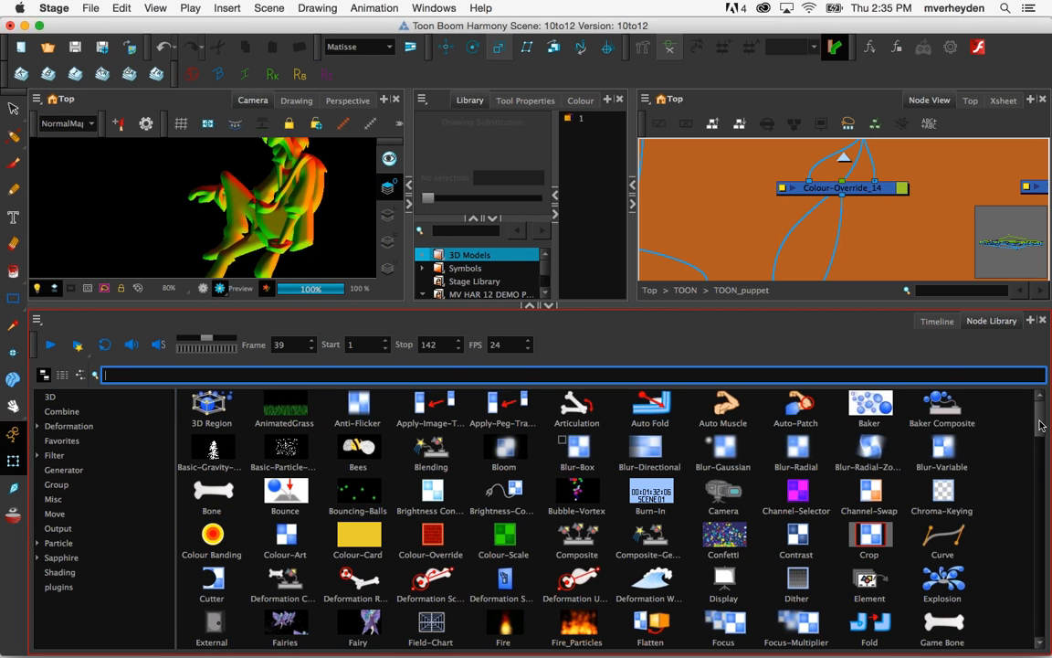
pyautogui.click(1026, 606)
pyautogui.scroll(-2, 1026, 606)
pyautogui.moveTo(1039, 420); pyautogui.dragTo(1039, 406)
pyautogui.click(518, 297)
pyautogui.write('cutt')
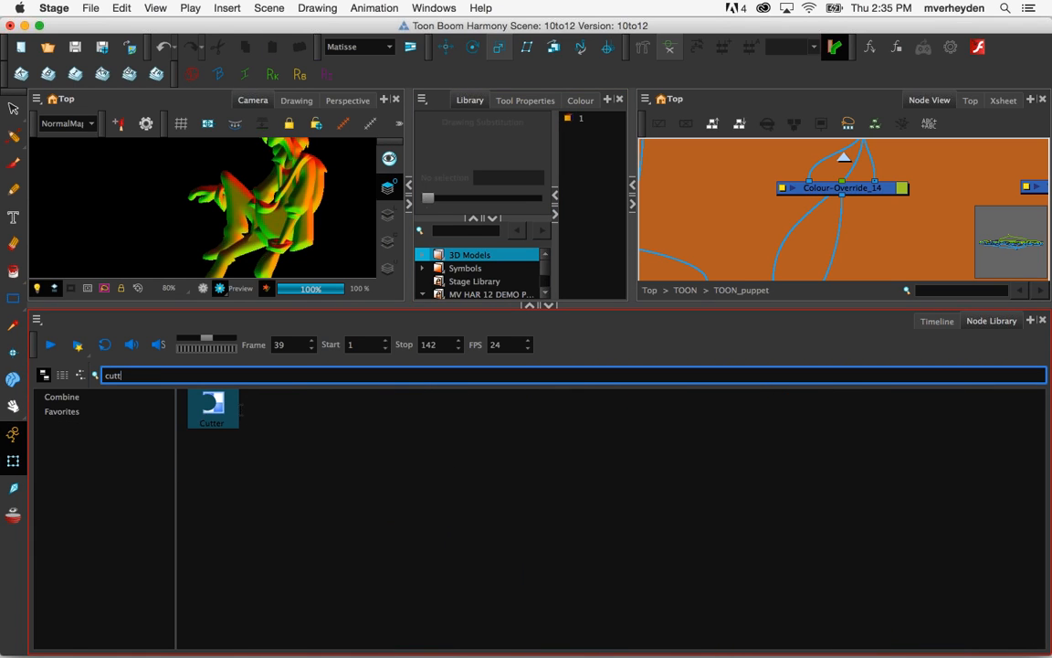
pyautogui.press('super+a')
pyautogui.press('BackSpace')
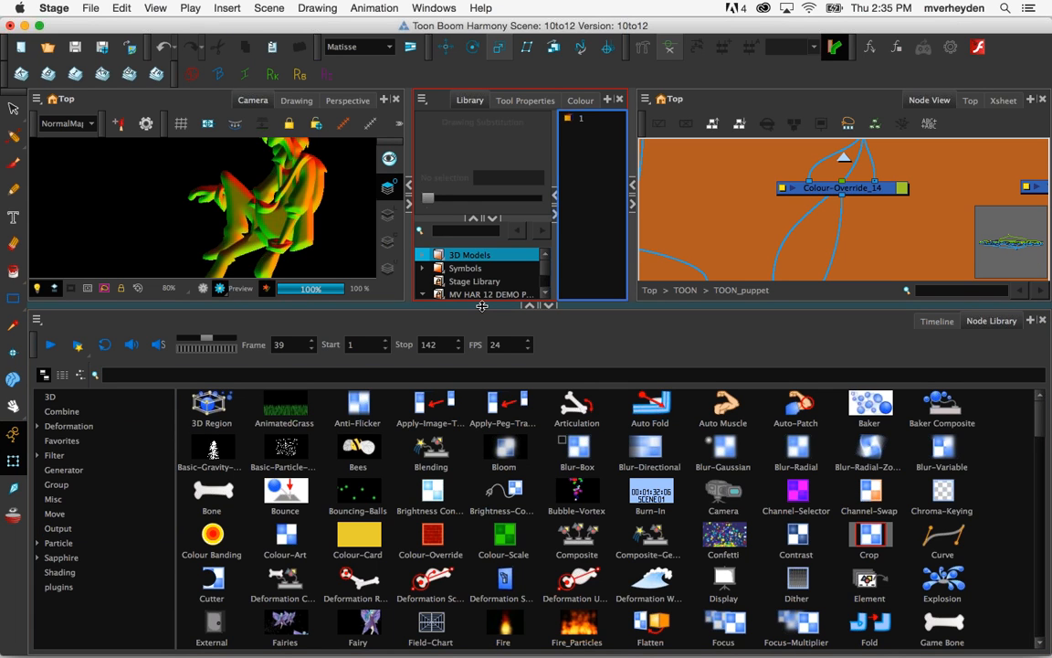
# Delete the TOON group together with its drawing files and element folders, and return the camera to OpenGL display
pyautogui.moveTo(482, 306); pyautogui.dragTo(481, 370)
pyautogui.click(649, 355)
pyautogui.moveTo(810, 211); pyautogui.dragTo(878, 270)
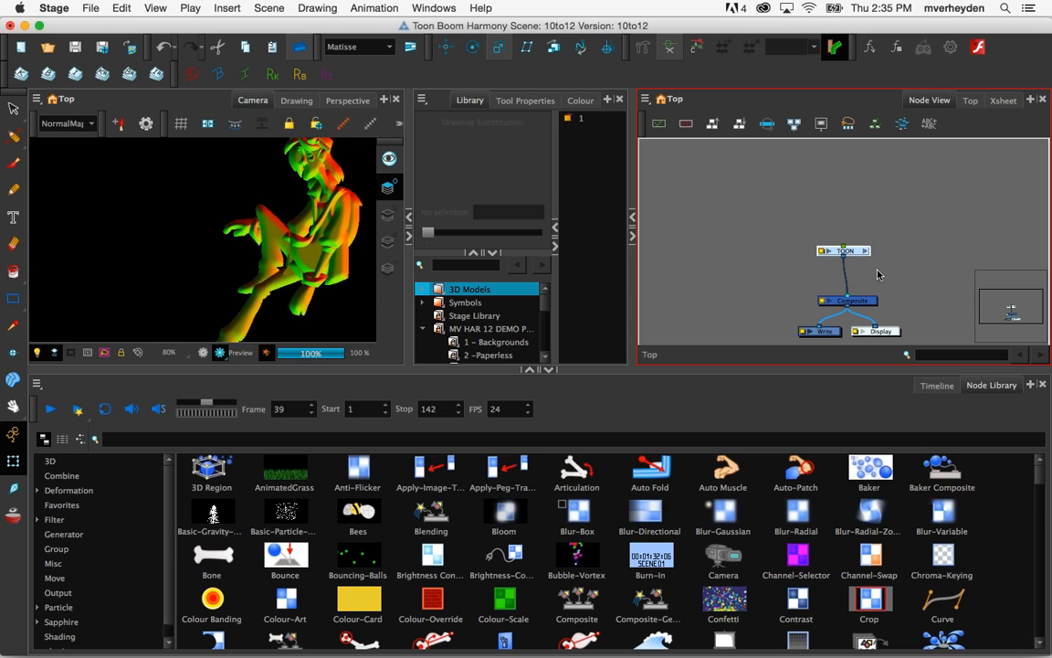
pyautogui.press('Delete')
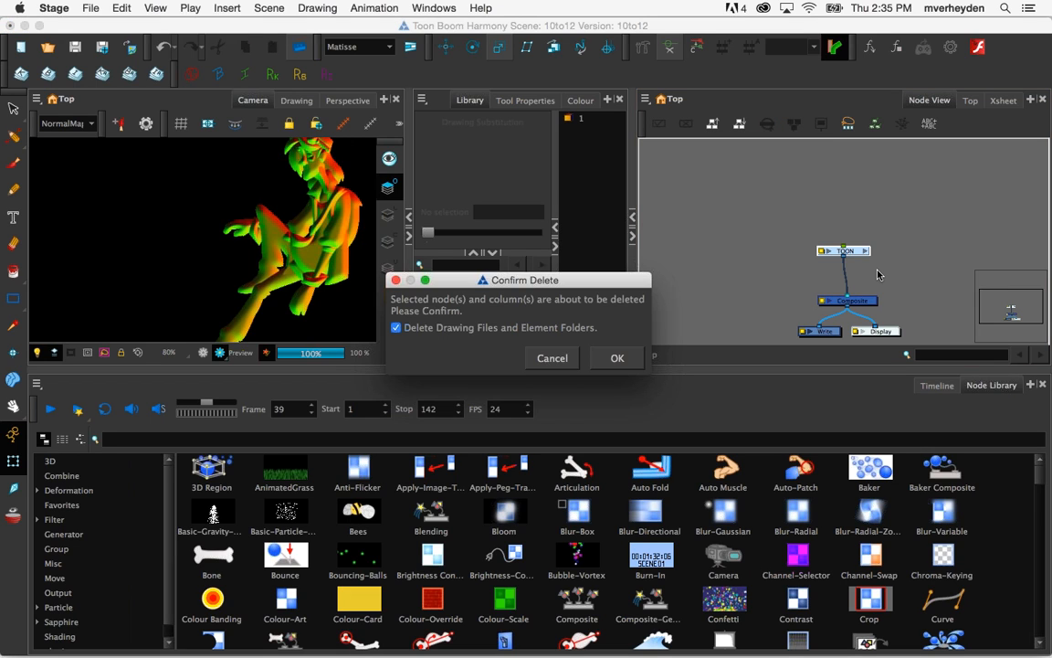
pyautogui.press('Return')
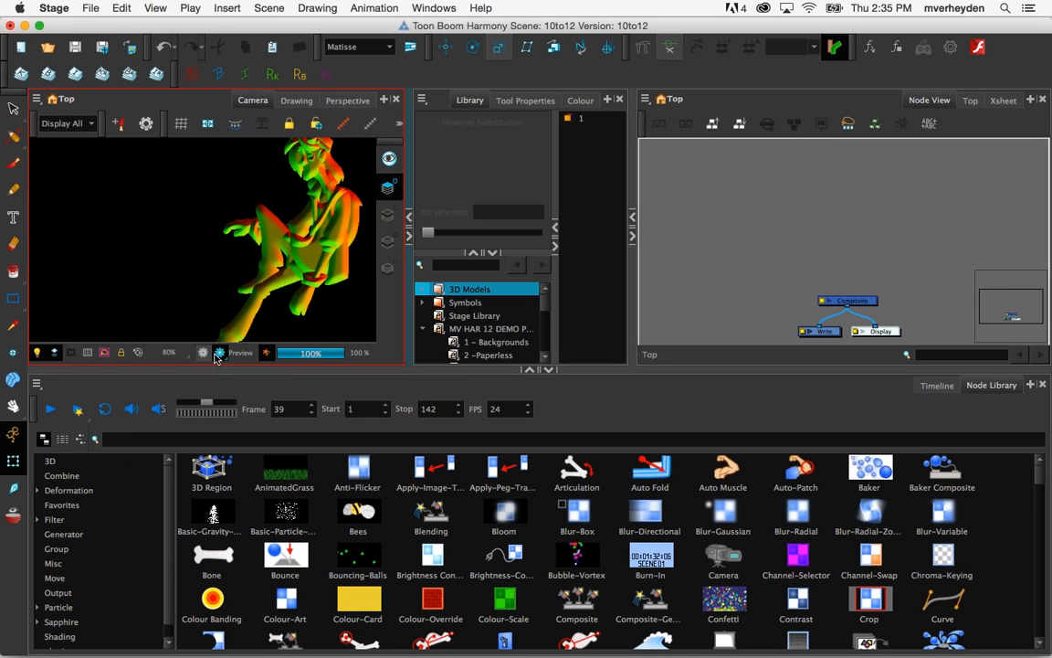
pyautogui.click(203, 354)
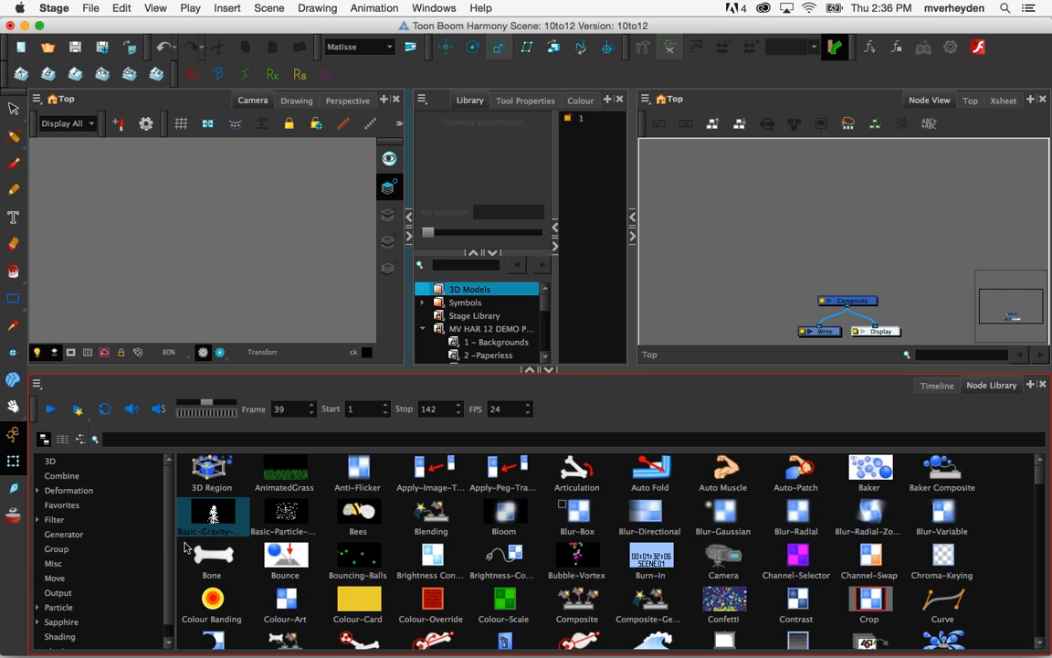
# Add an S_Zap node from the Sapphire category above the Composite and connect it to the Composite
pyautogui.scroll(-1, 153, 590)
pyautogui.click(153, 592)
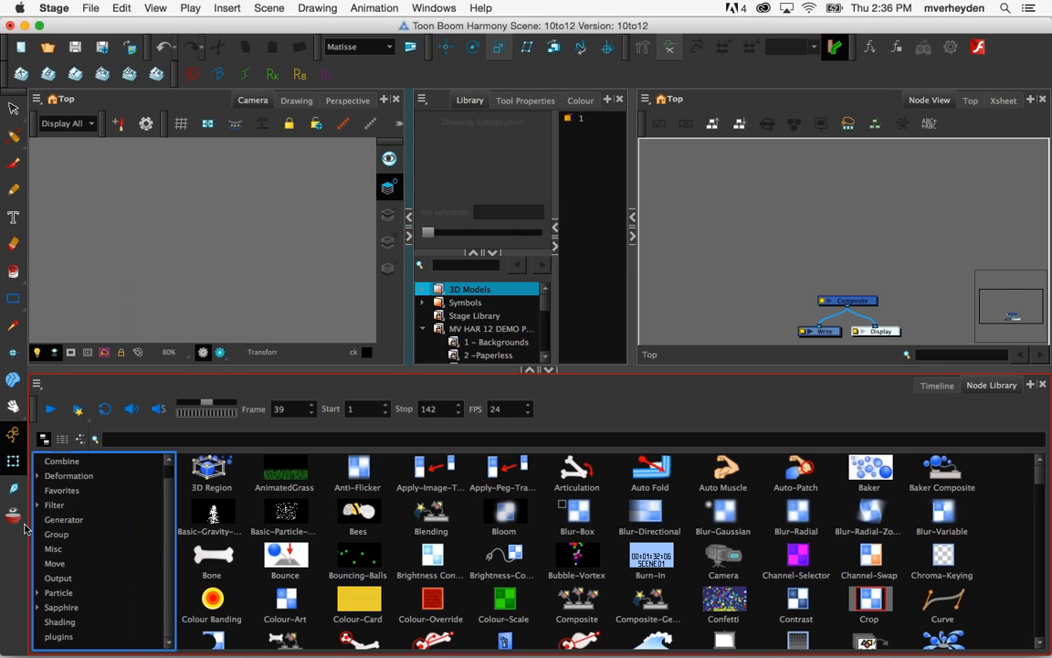
pyautogui.click(69, 606)
pyautogui.moveTo(1041, 471); pyautogui.dragTo(1036, 633)
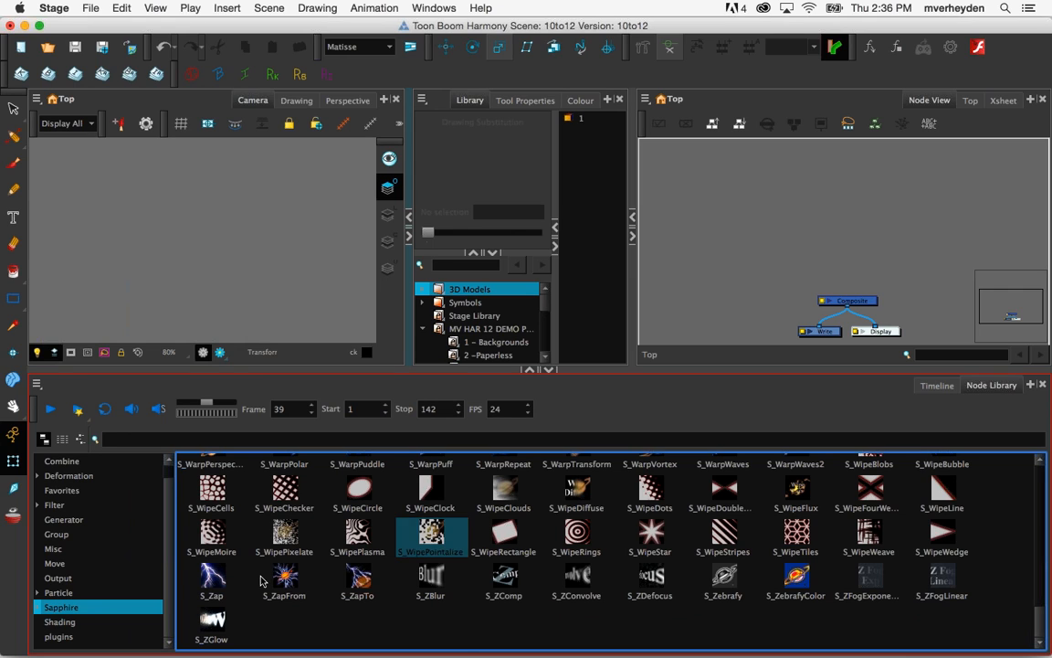
pyautogui.moveTo(211, 576); pyautogui.dragTo(860, 222)
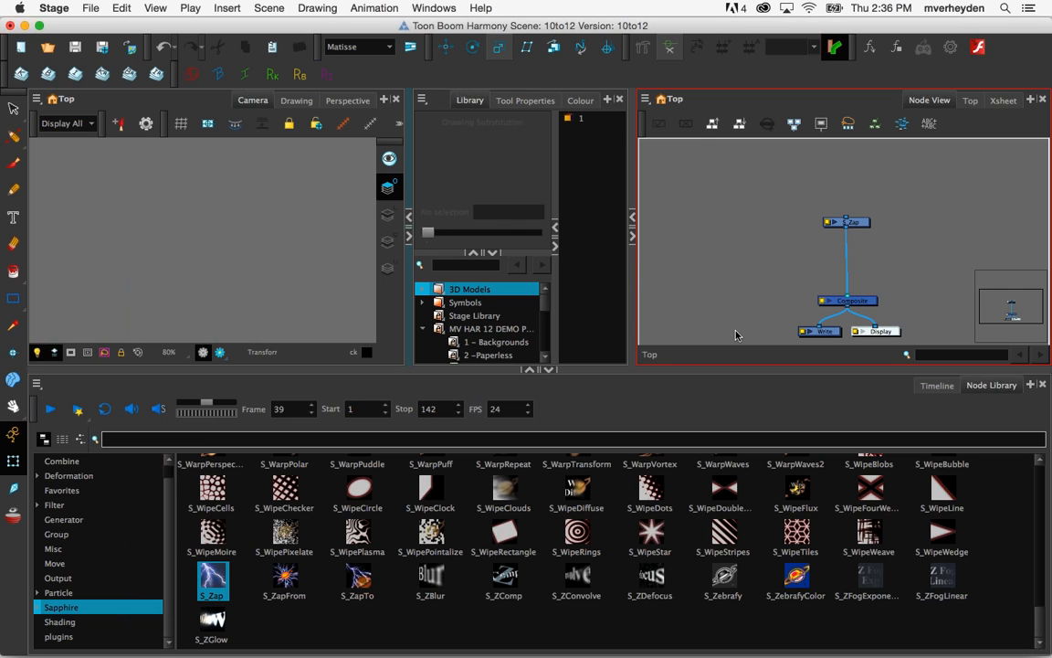
# Preview the S_Zap effect in Render View, dismissing the Sapphire licence notice, and return to OpenGL display
pyautogui.press('Tab')
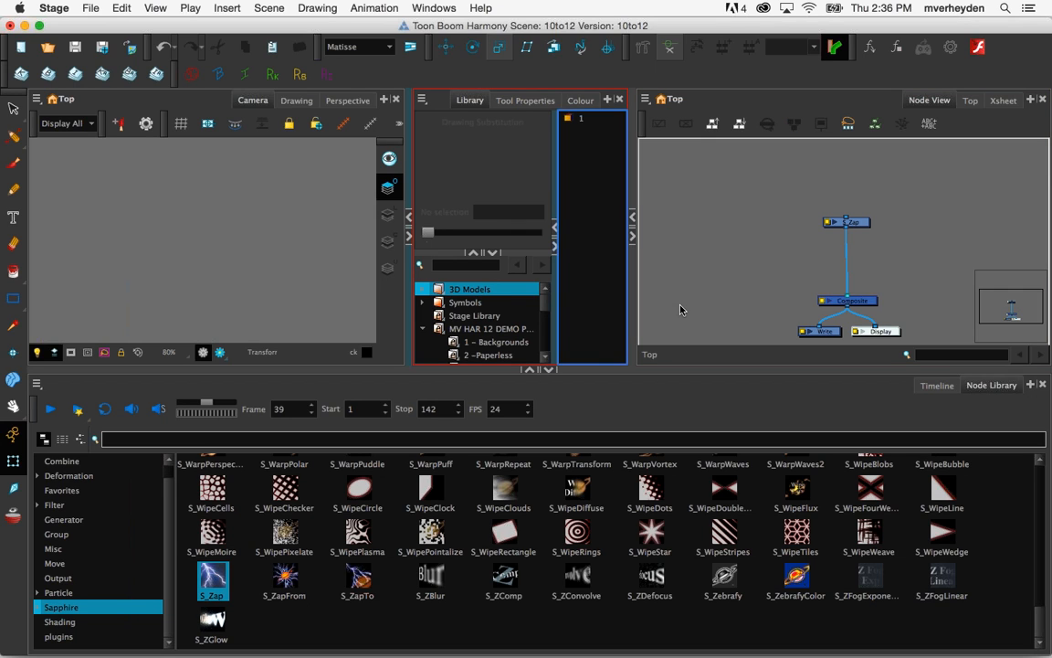
pyautogui.moveTo(680, 305); pyautogui.dragTo(596, 371)
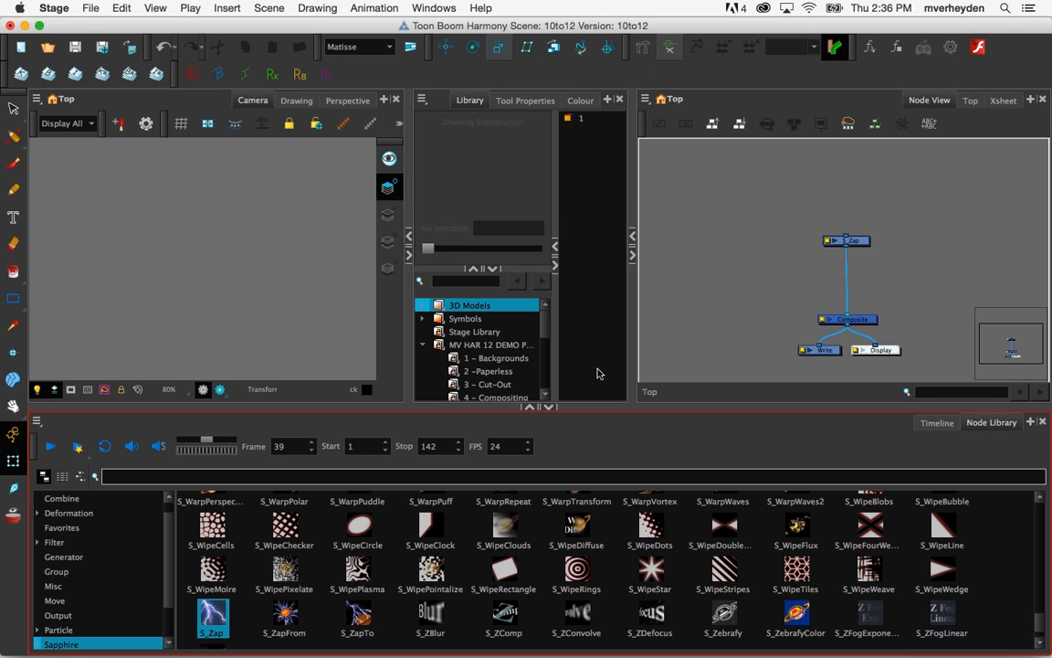
pyautogui.click(220, 390)
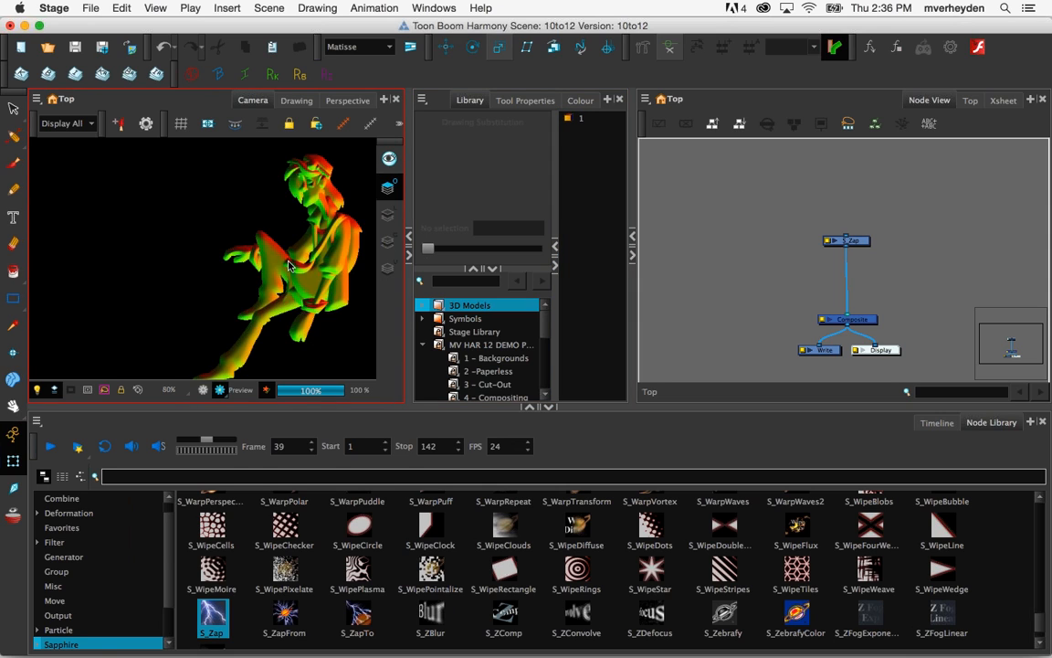
pyautogui.scroll(-5, 262, 240)
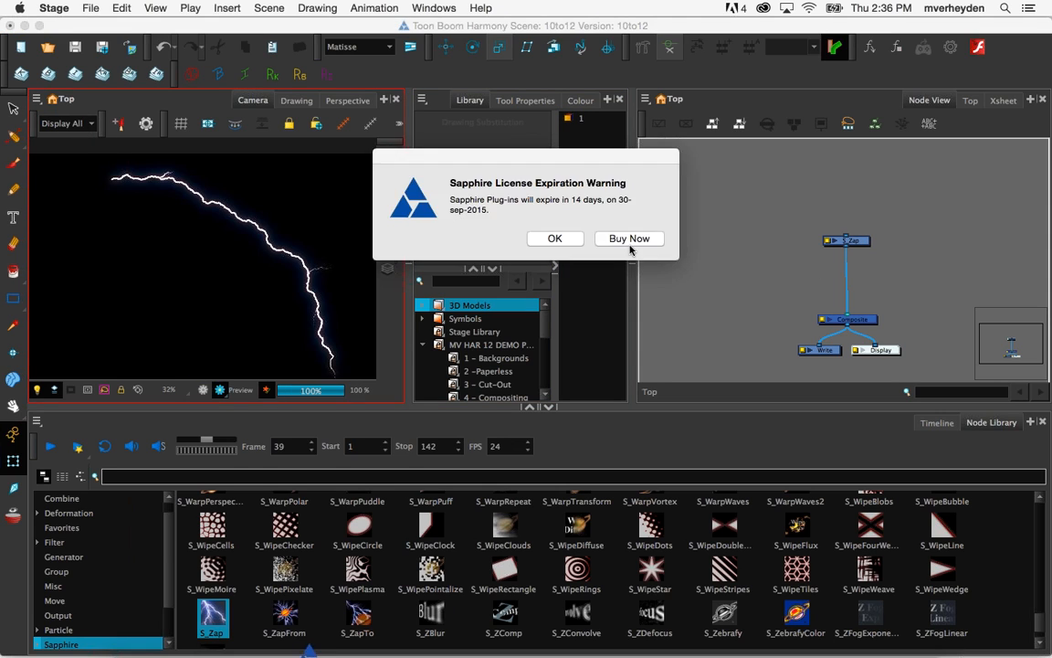
pyautogui.click(621, 236)
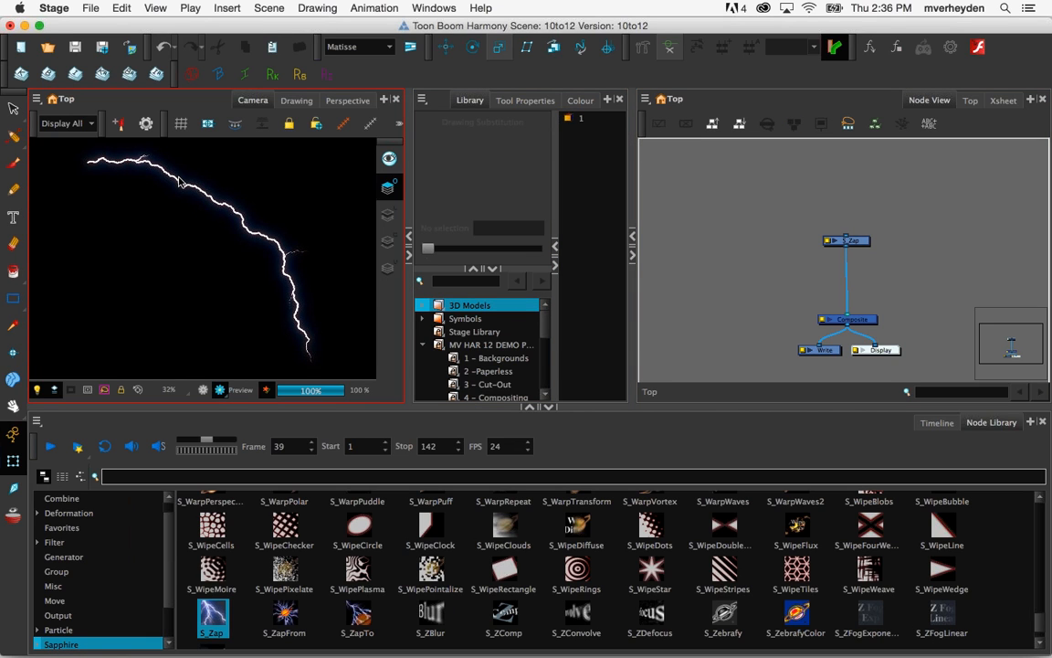
pyautogui.click(202, 391)
pyautogui.click(754, 376)
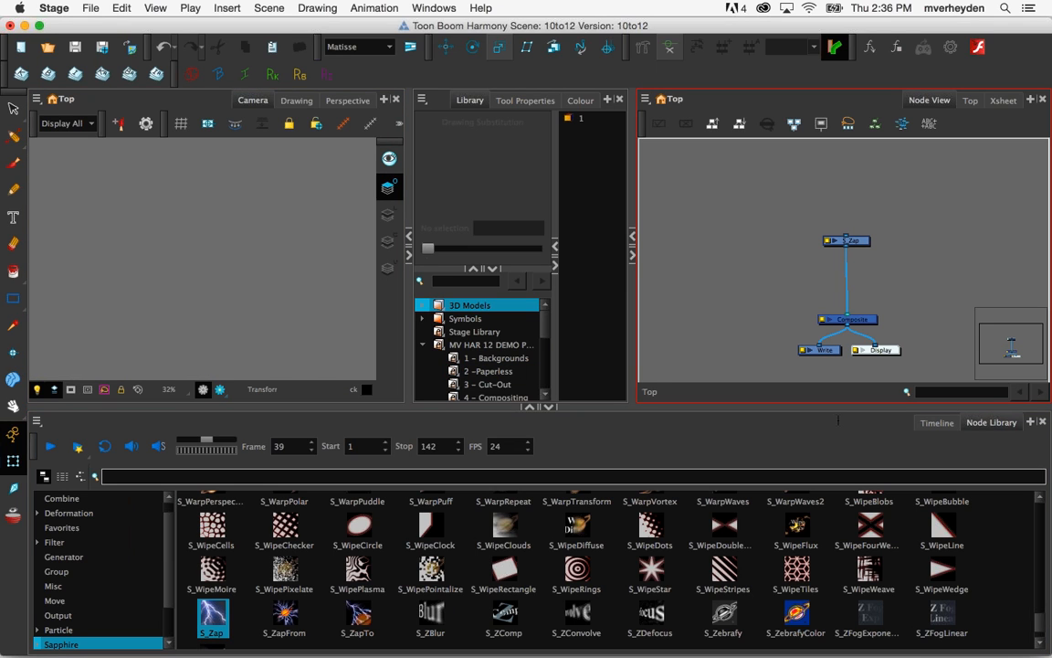
# Search the Node Library for "render" and insert a Render Preview node between S_Zap and Composite
pyautogui.click(838, 477)
pyautogui.write('render')
pyautogui.click(504, 621)
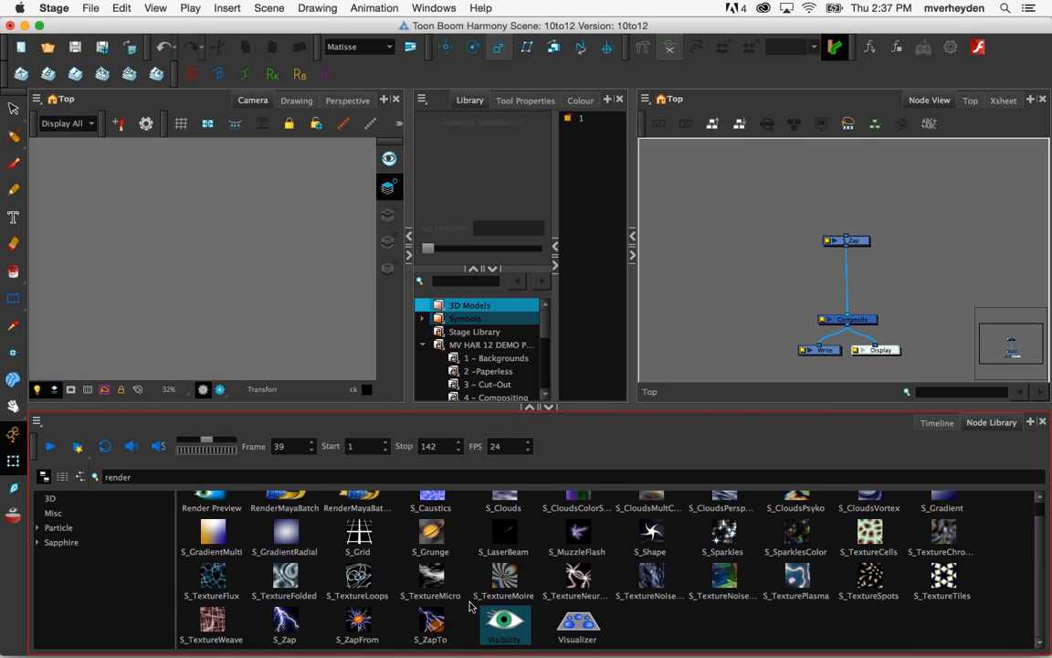
pyautogui.click(212, 505)
pyautogui.moveTo(216, 517); pyautogui.dragTo(872, 279)
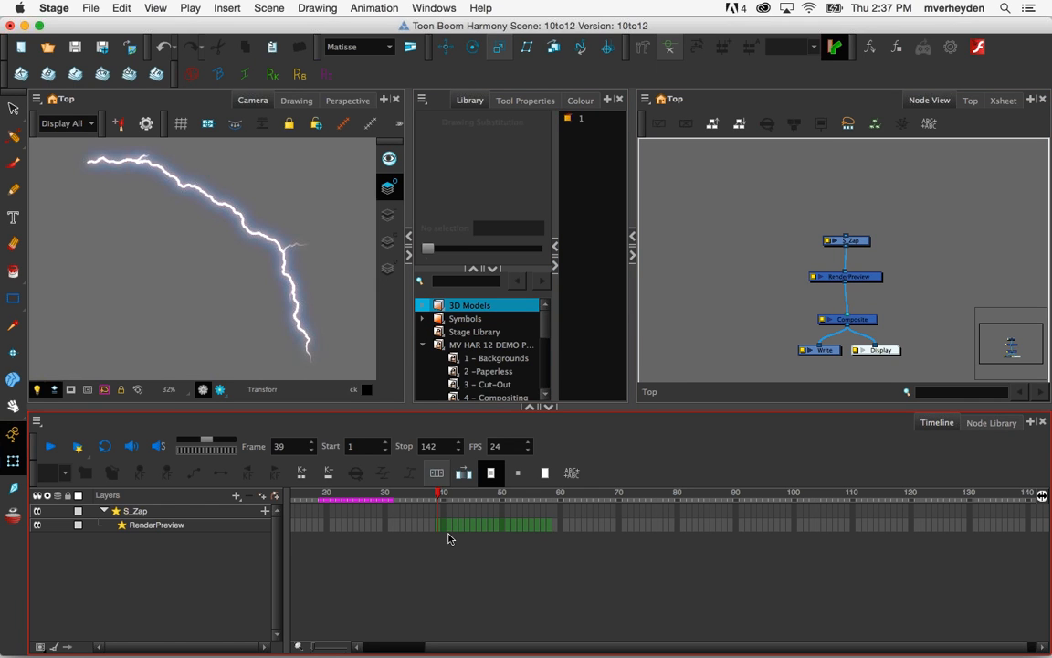
# Scrub to frame 61, bring the whole camera frame into view and play back the lightning animation
pyautogui.moveTo(489, 495); pyautogui.dragTo(608, 499)
pyautogui.scroll(-2, 300, 300)
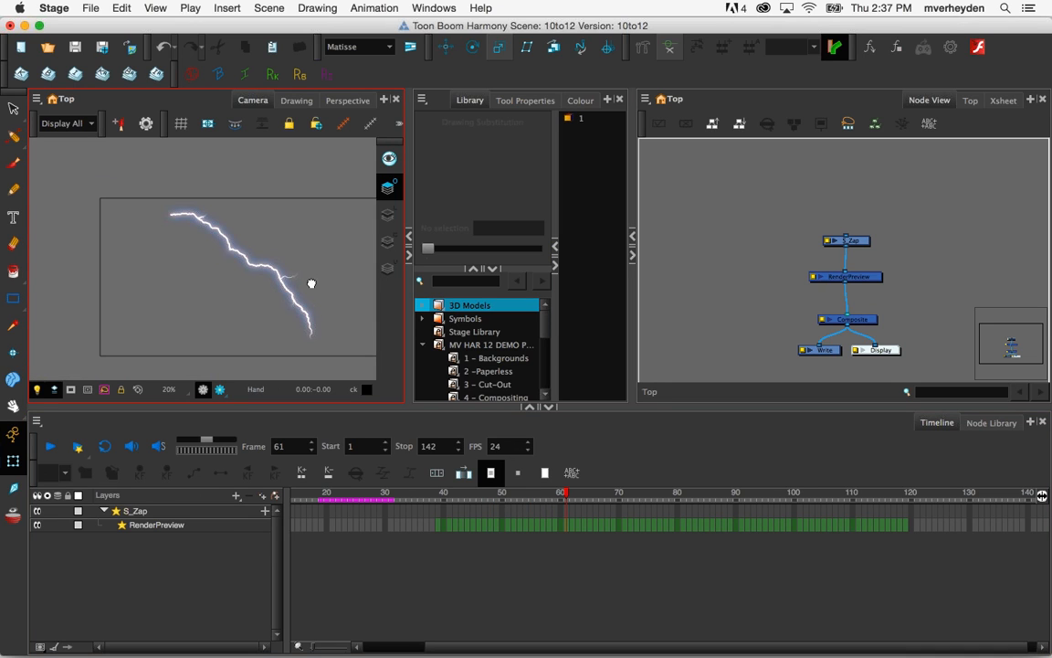
pyautogui.moveTo(312, 284); pyautogui.dragTo(275, 283)
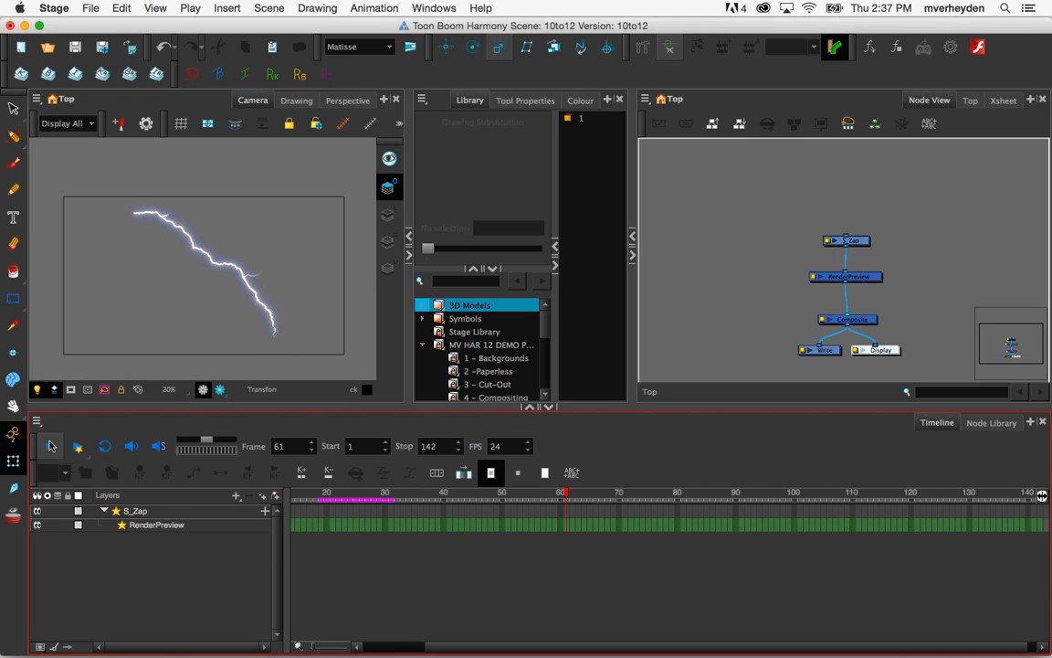
pyautogui.click(51, 447)
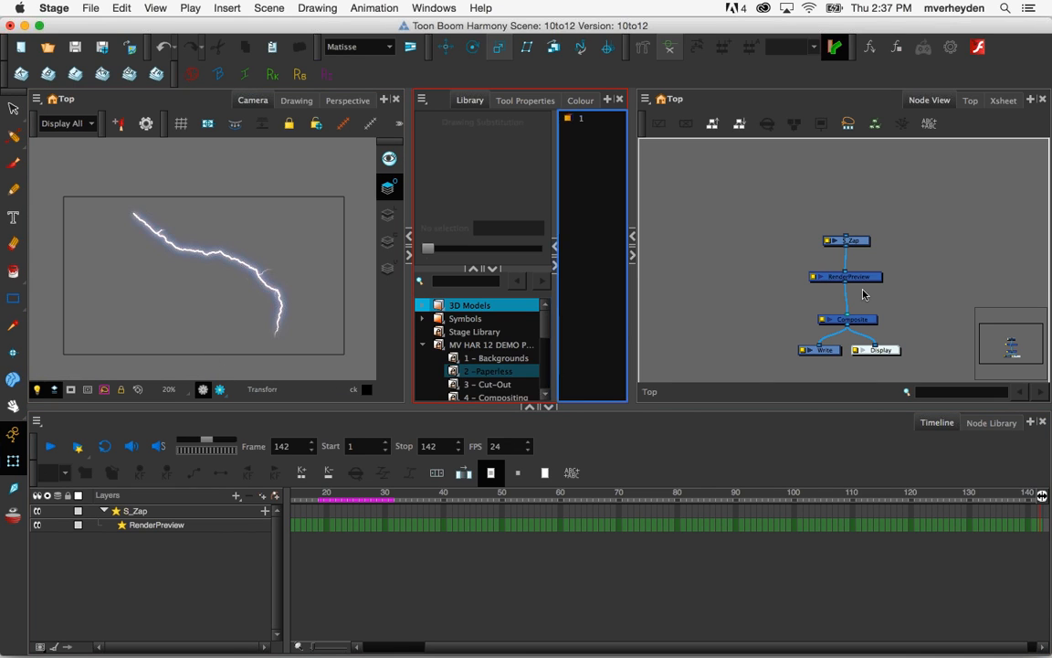
# Nudge the RenderPreview node slightly downward, then delete it together with the S_Zap node
pyautogui.moveTo(847, 276); pyautogui.dragTo(847, 280)
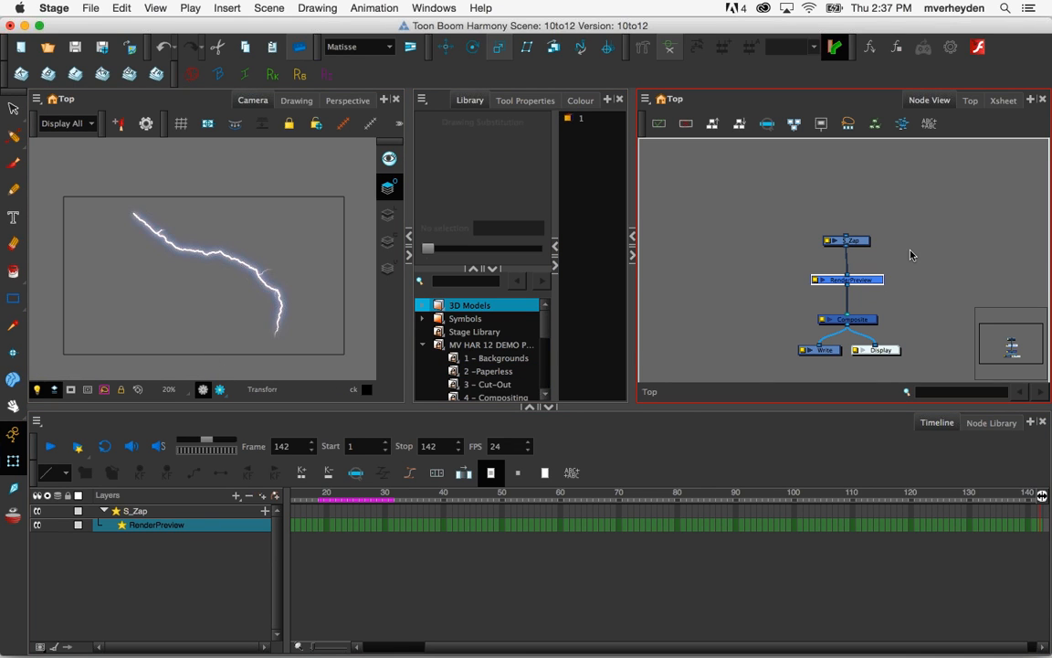
pyautogui.moveTo(921, 230); pyautogui.dragTo(846, 308)
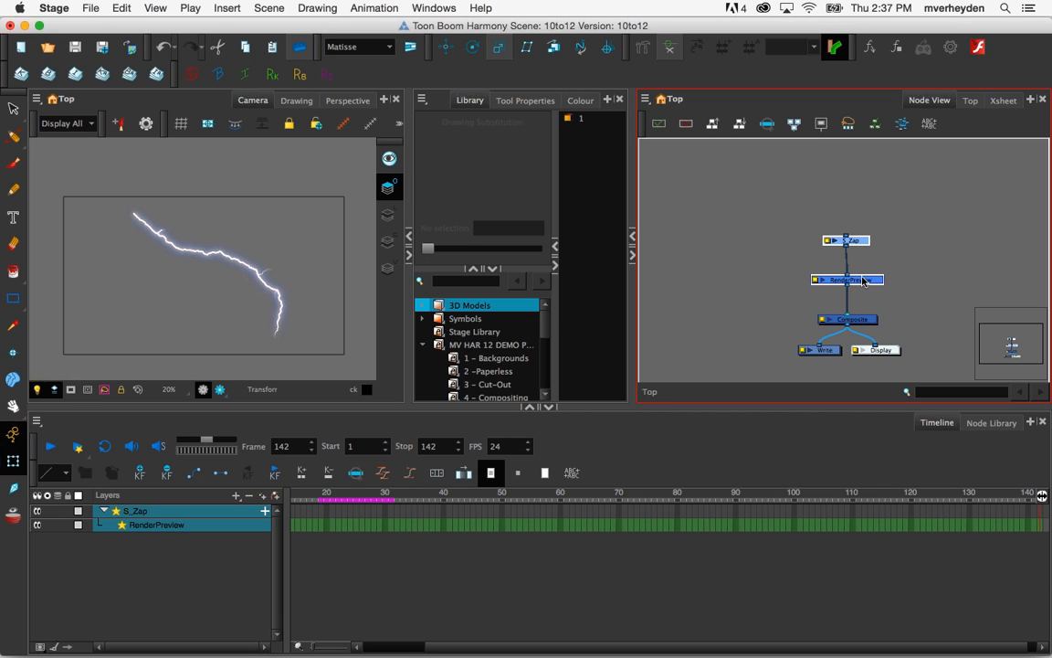
pyautogui.press('Delete')
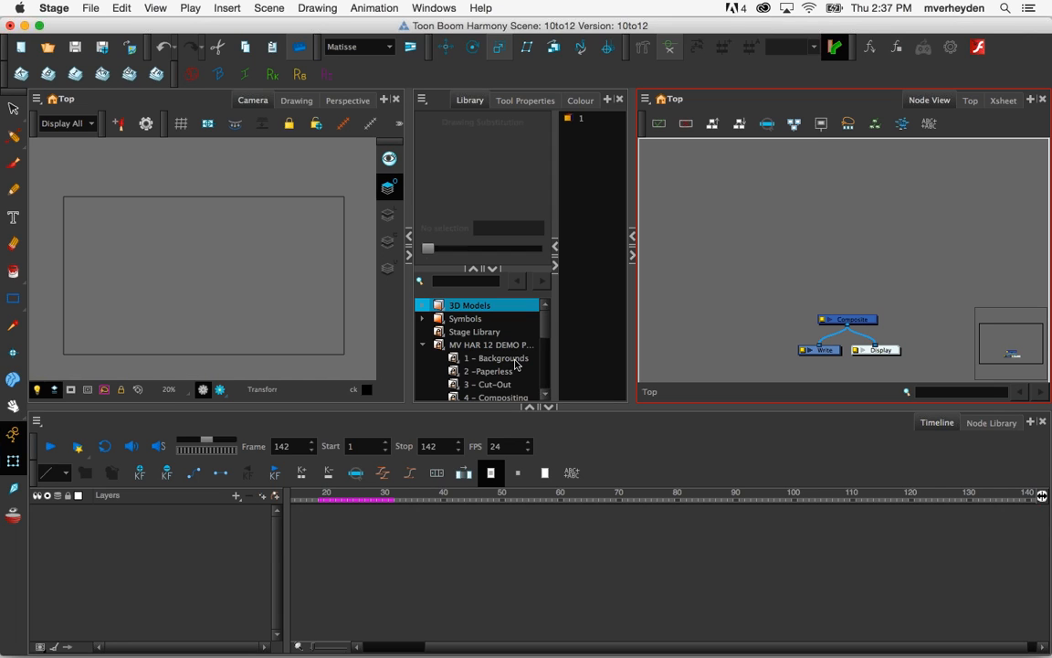
# Open the 6 - Gaming folder in the library and widen the library area so the full template names show
pyautogui.moveTo(545, 332); pyautogui.dragTo(544, 341)
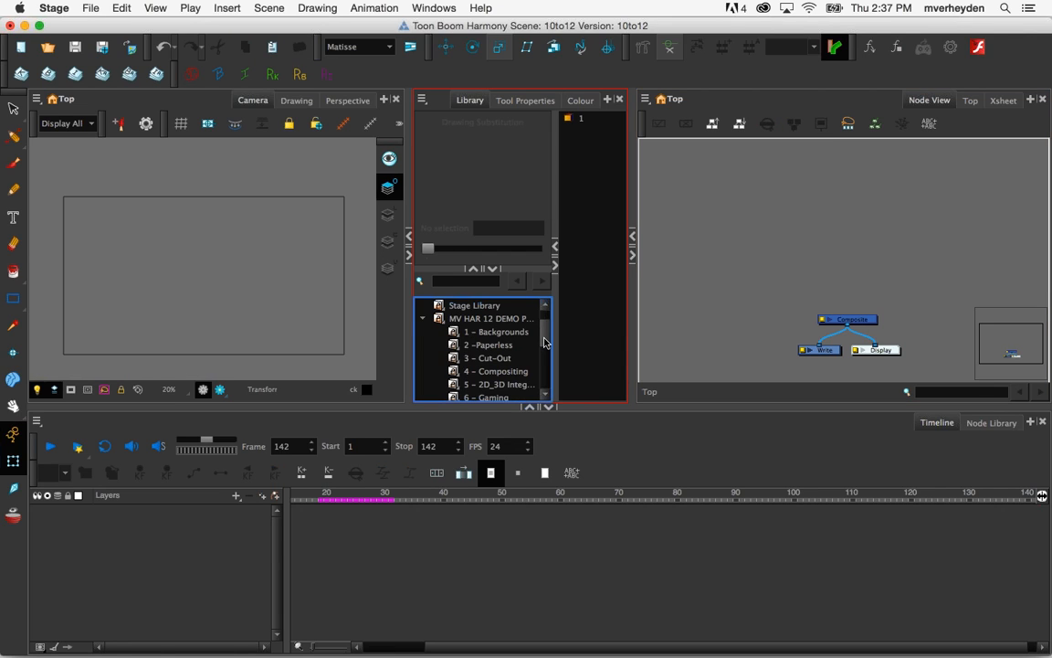
pyautogui.scroll(-1, 521, 360)
pyautogui.click(502, 371)
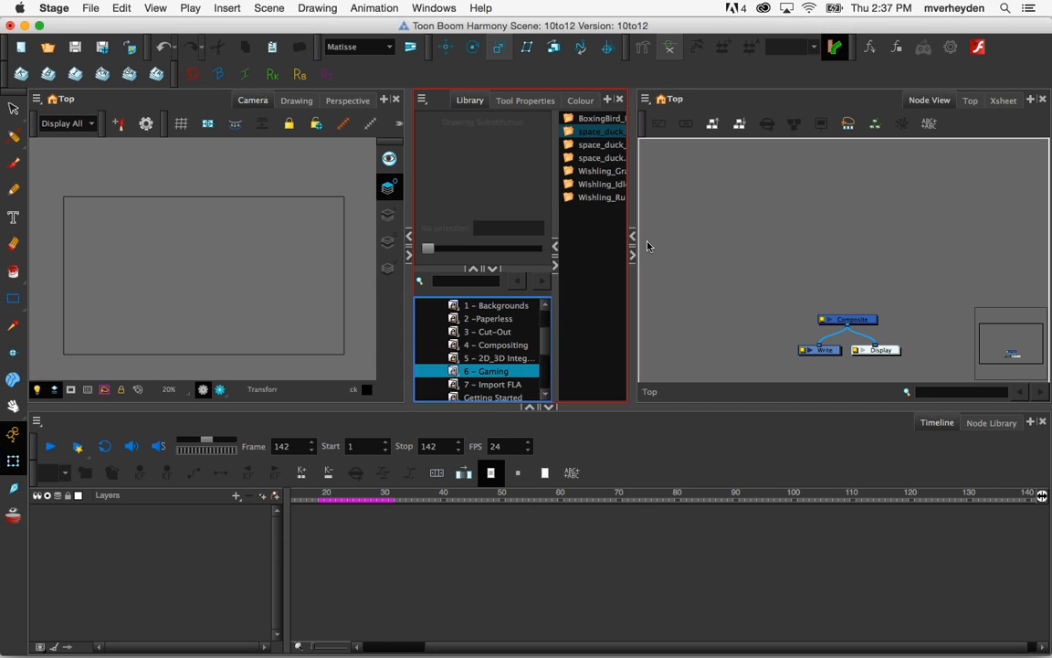
pyautogui.click(647, 245)
pyautogui.moveTo(635, 228); pyautogui.dragTo(340, 244)
pyautogui.click(30, 245)
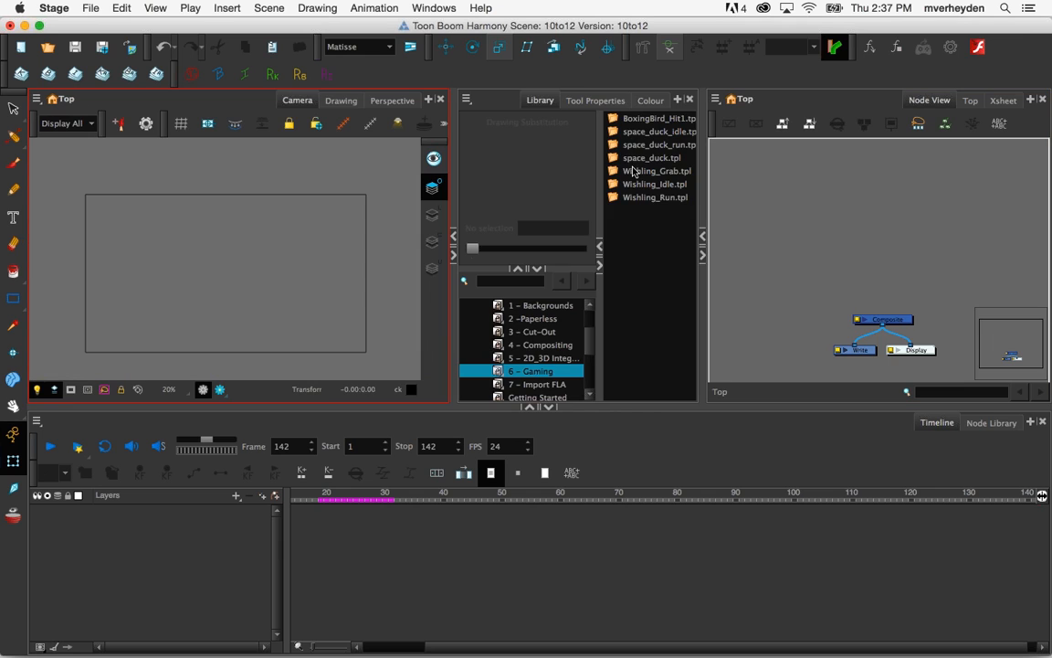
# Import the space_duck_idle.tpl template into the camera view
pyautogui.click(644, 132)
pyautogui.moveTo(644, 132); pyautogui.dragTo(409, 310)
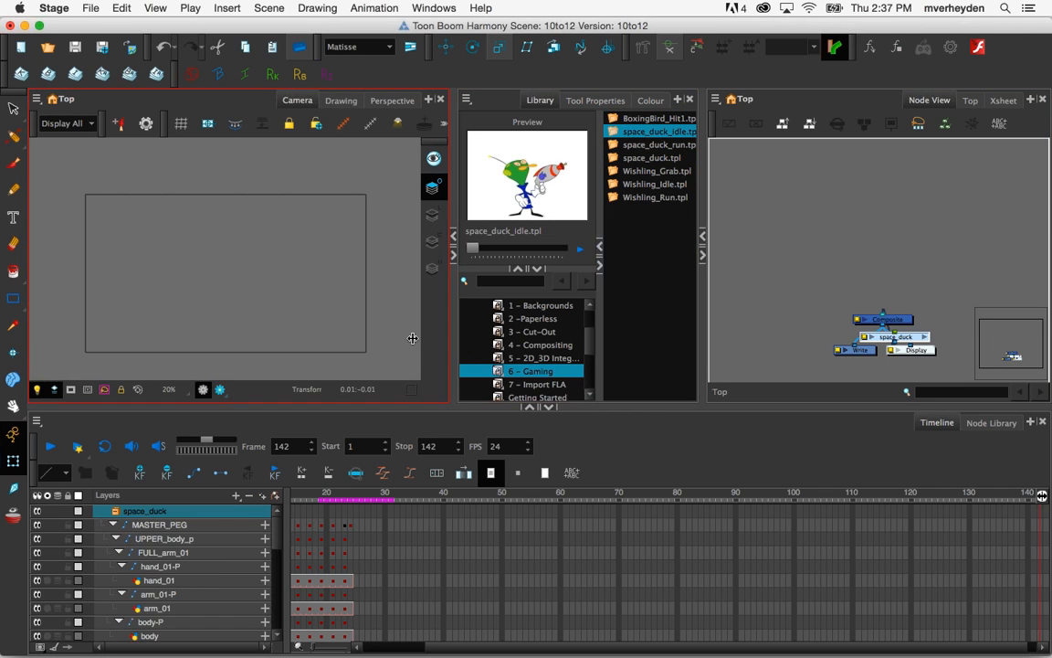
# Shorten the scene to end at frame 24, where the duck's animation stops, and return to frame 1
pyautogui.moveTo(355, 493)
pyautogui.mouseDown()
pyautogui.moveTo(374, 496)
pyautogui.moveTo(343, 496)
pyautogui.moveTo(355, 494)
pyautogui.mouseUp()
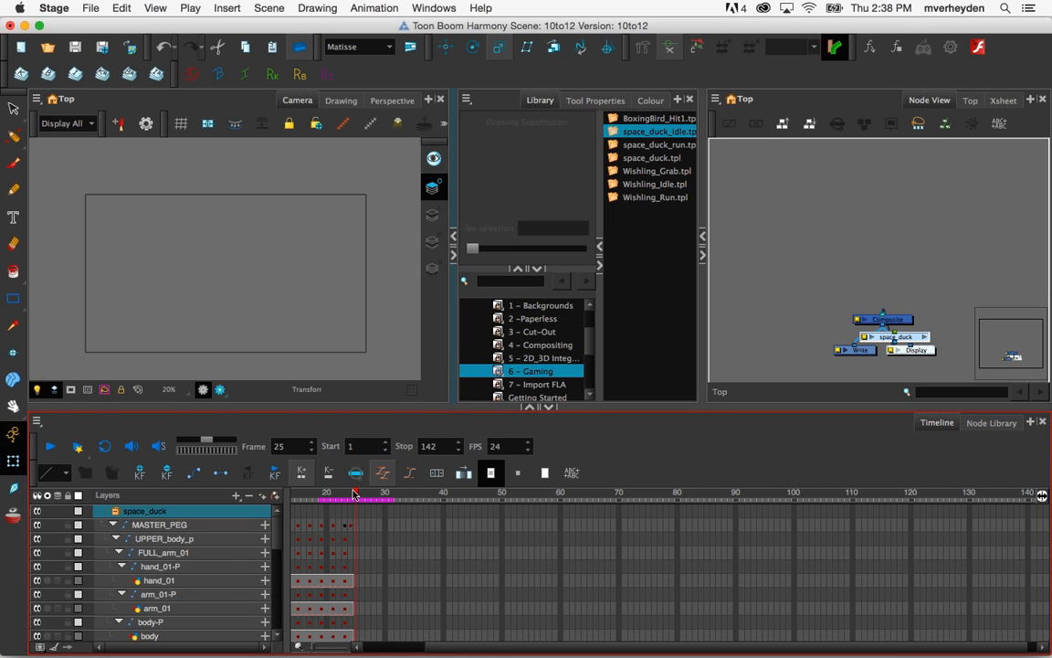
pyautogui.click(351, 493)
pyautogui.click(396, 453)
pyautogui.moveTo(351, 496); pyautogui.dragTo(296, 517)
pyautogui.click(807, 298)
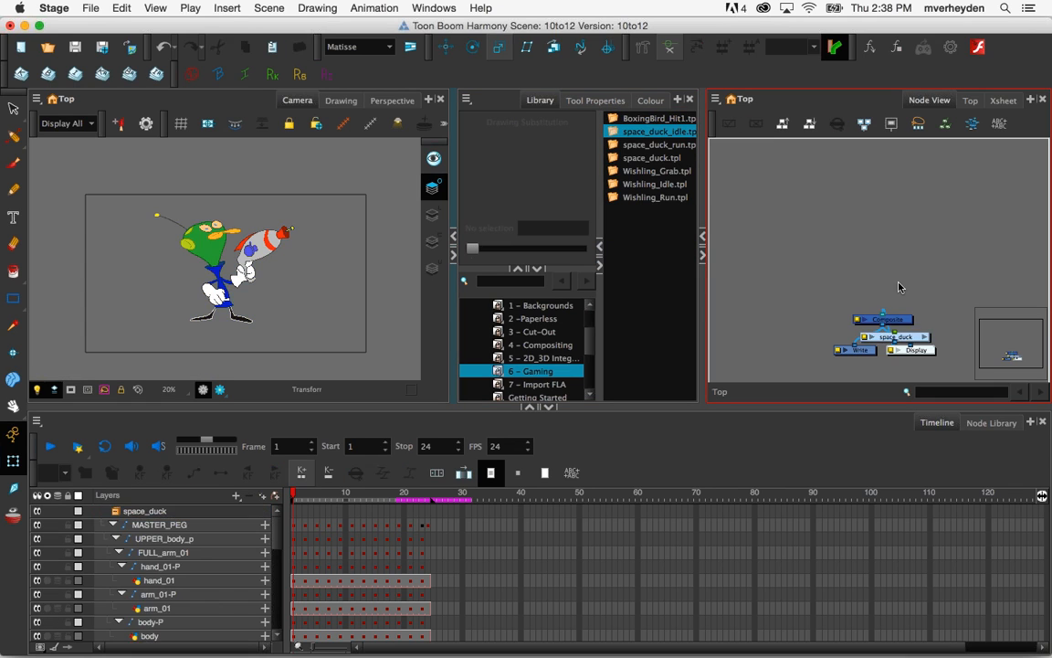
# Move the space_duck node above the Composite node in the node network and deselect it
pyautogui.moveTo(896, 336); pyautogui.dragTo(889, 283)
pyautogui.click(897, 227)
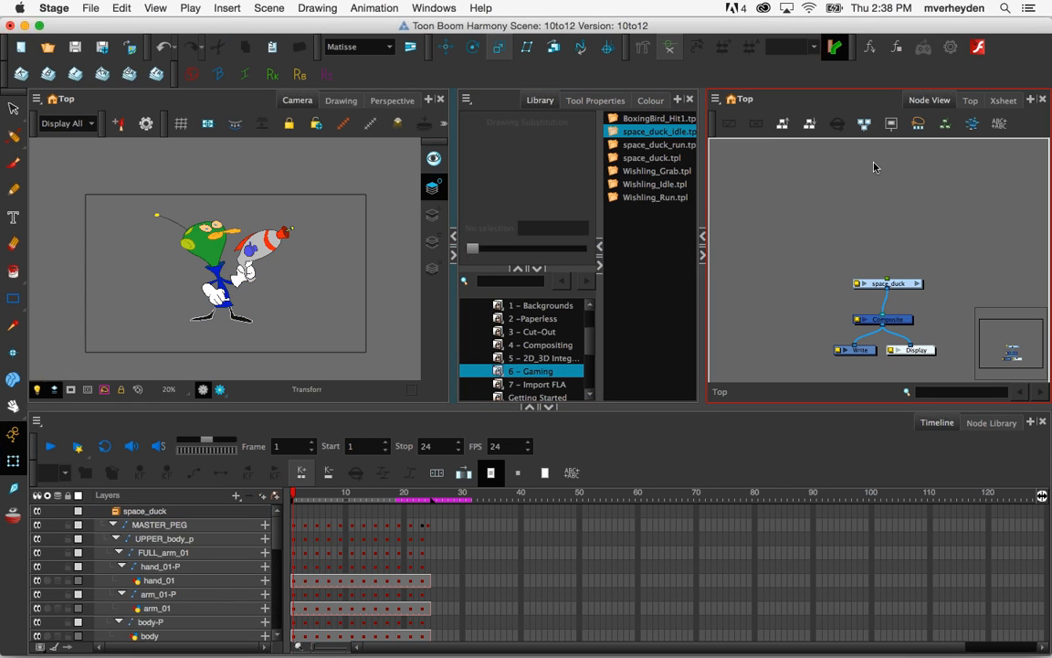
# Examine the Export To Sprite Sheets settings, try adding blank rows to the sprite resolutions, and close the settings without exporting
pyautogui.click(923, 53)
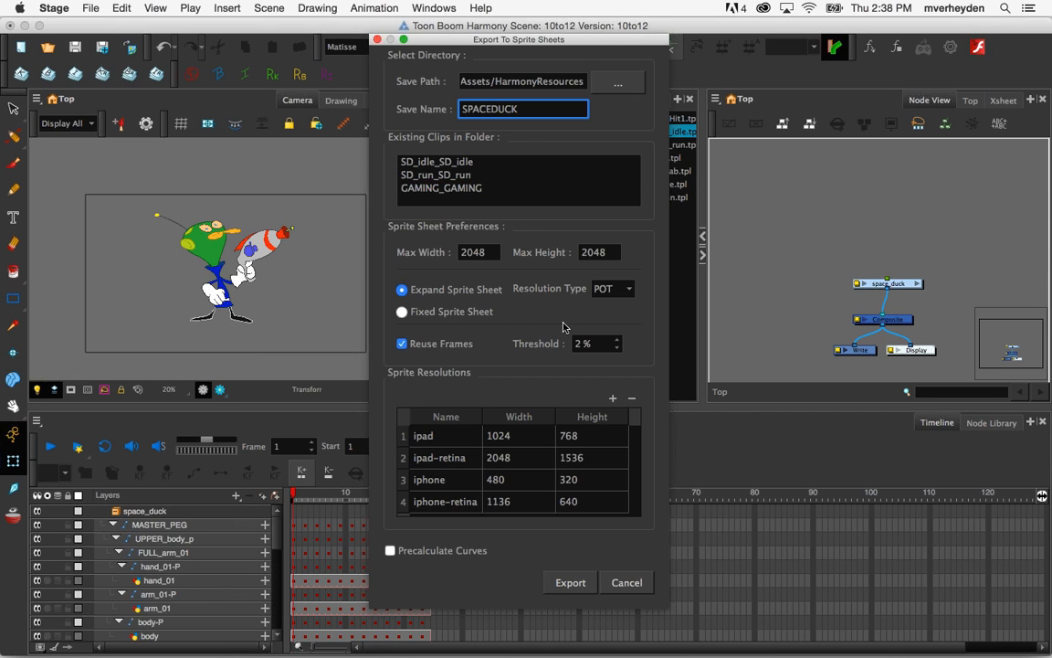
pyautogui.click(446, 503)
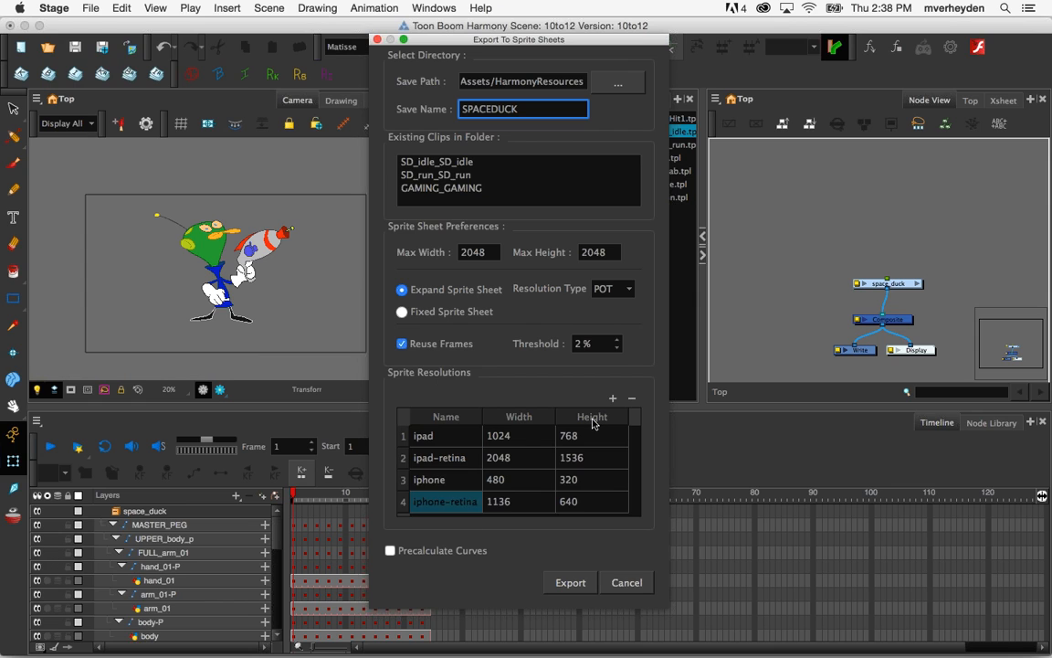
pyautogui.click(613, 399)
pyautogui.click(615, 398)
pyautogui.click(615, 398)
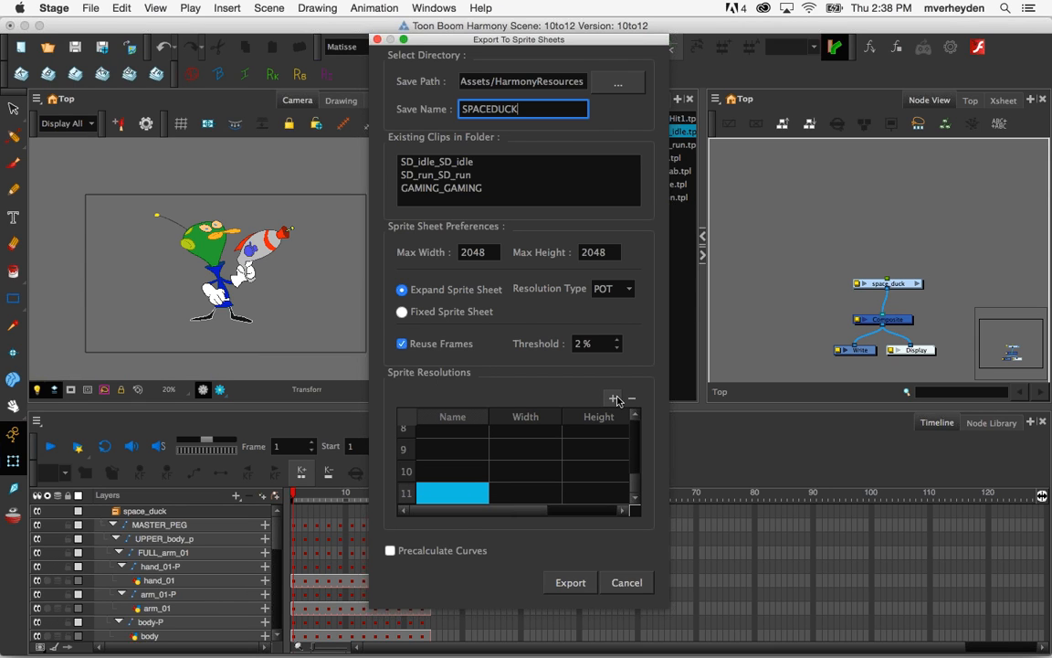
pyautogui.click(635, 465)
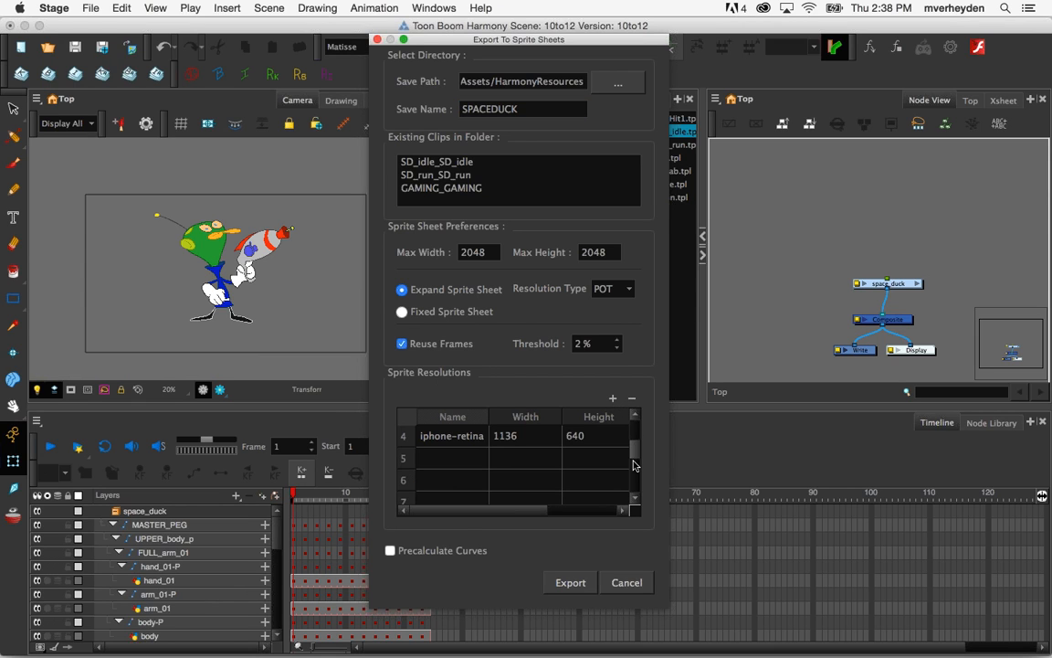
pyautogui.scroll(1, 635, 442)
pyautogui.scroll(2, 635, 442)
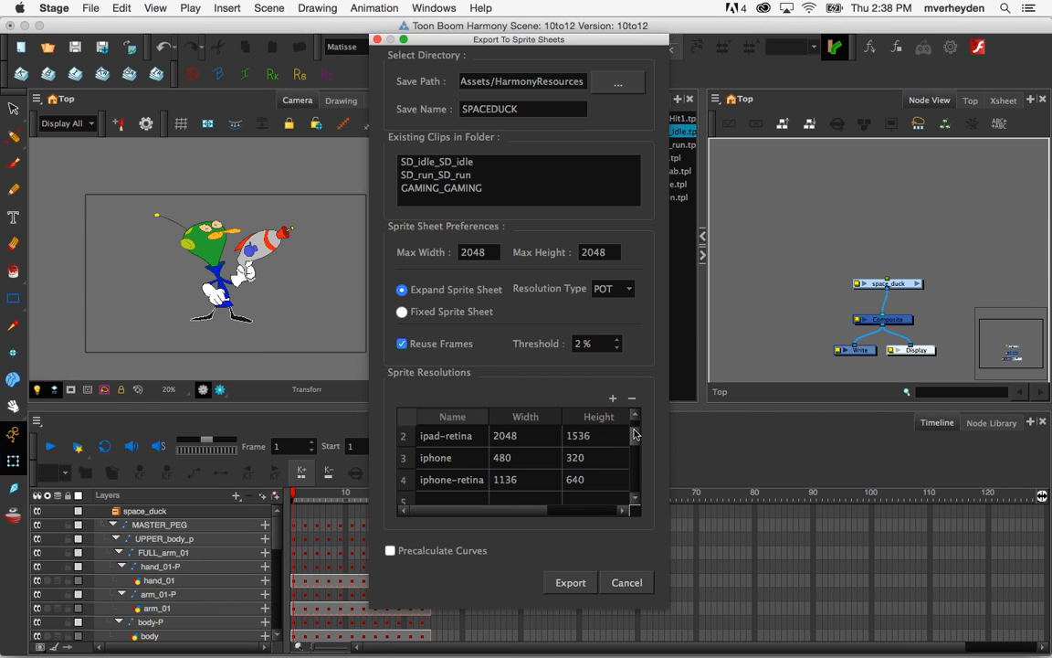
pyautogui.click(621, 584)
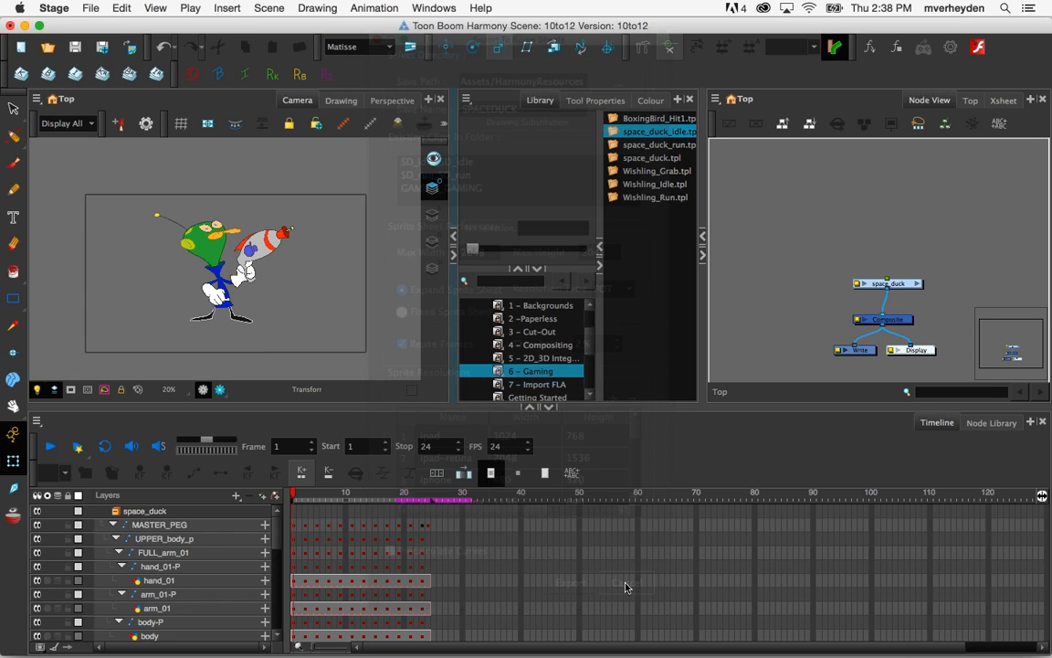
# Switch to the Unity_GameDemo project in Unity, select the GamePreviewer scene and run it
pyautogui.click(196, 287)
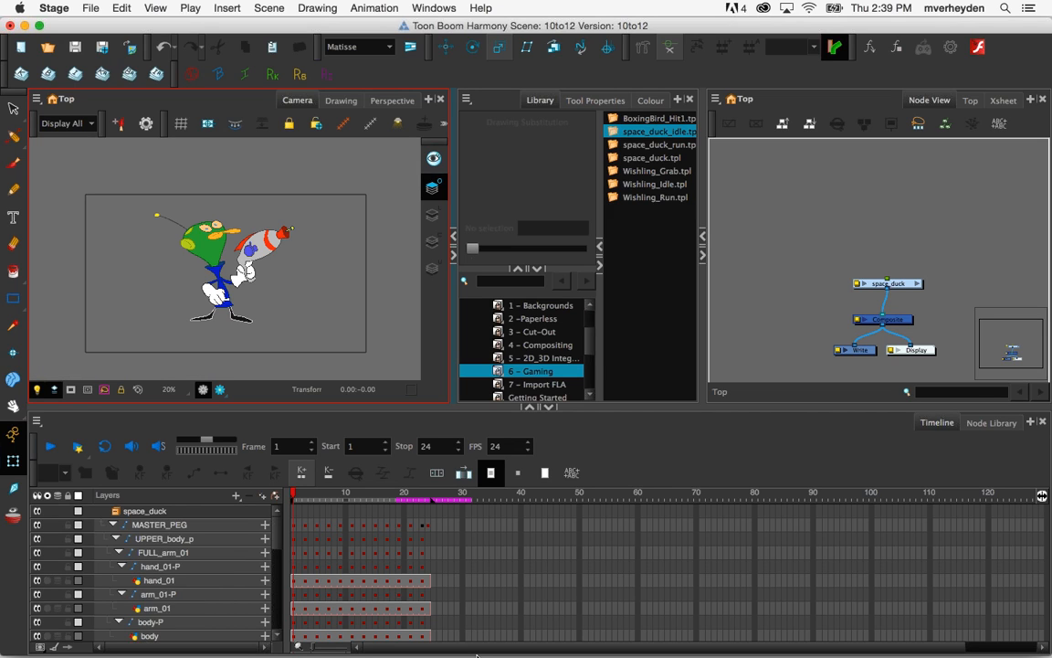
pyautogui.click(483, 655)
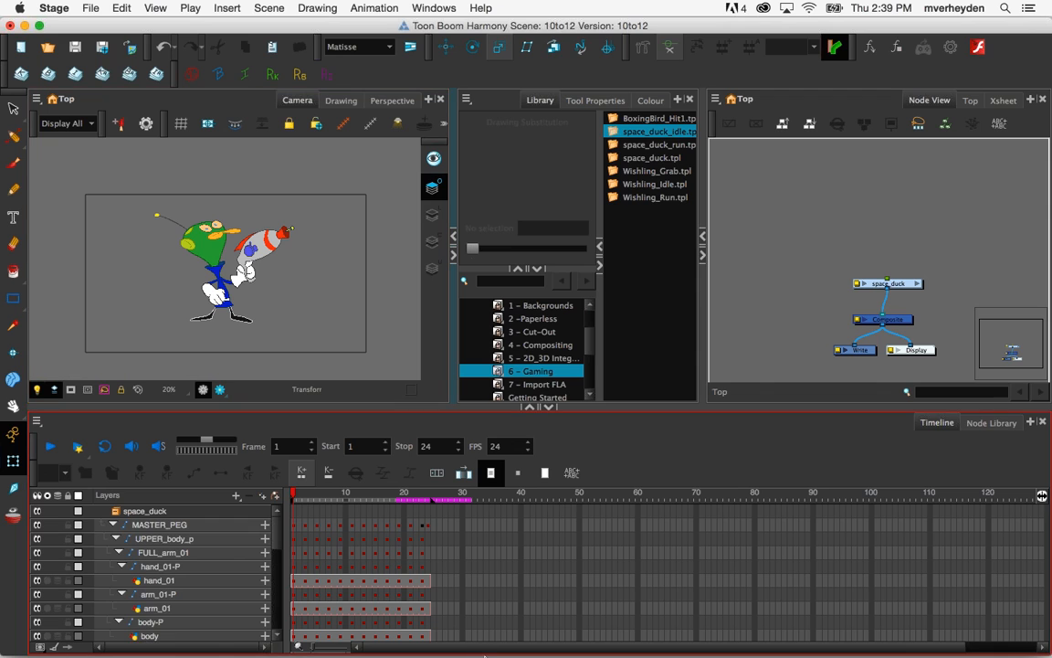
pyautogui.click(772, 645)
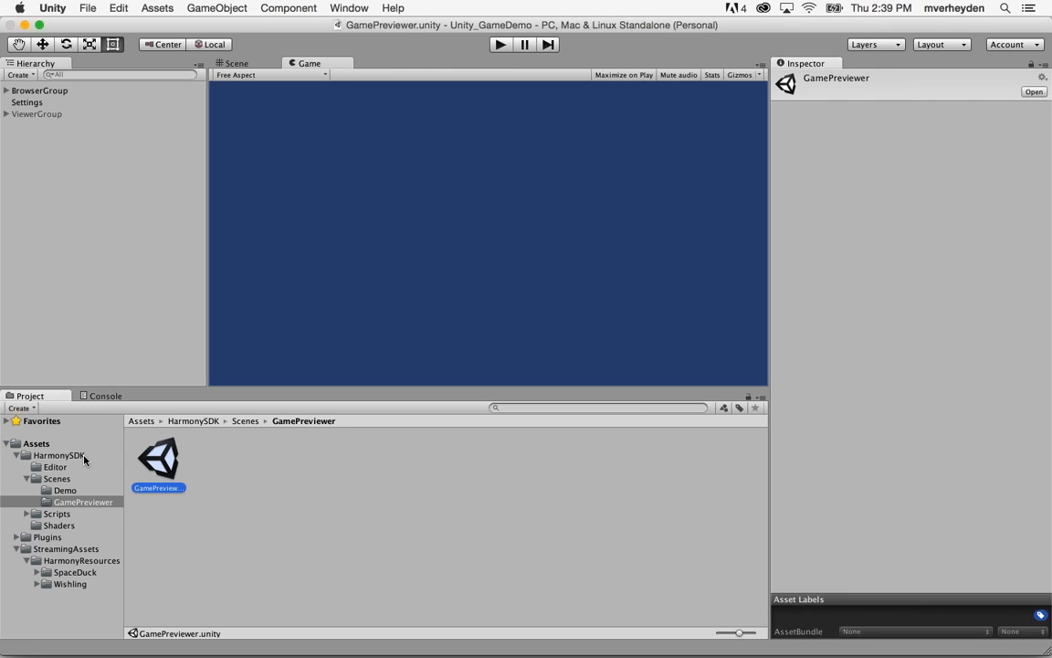
pyautogui.click(145, 295)
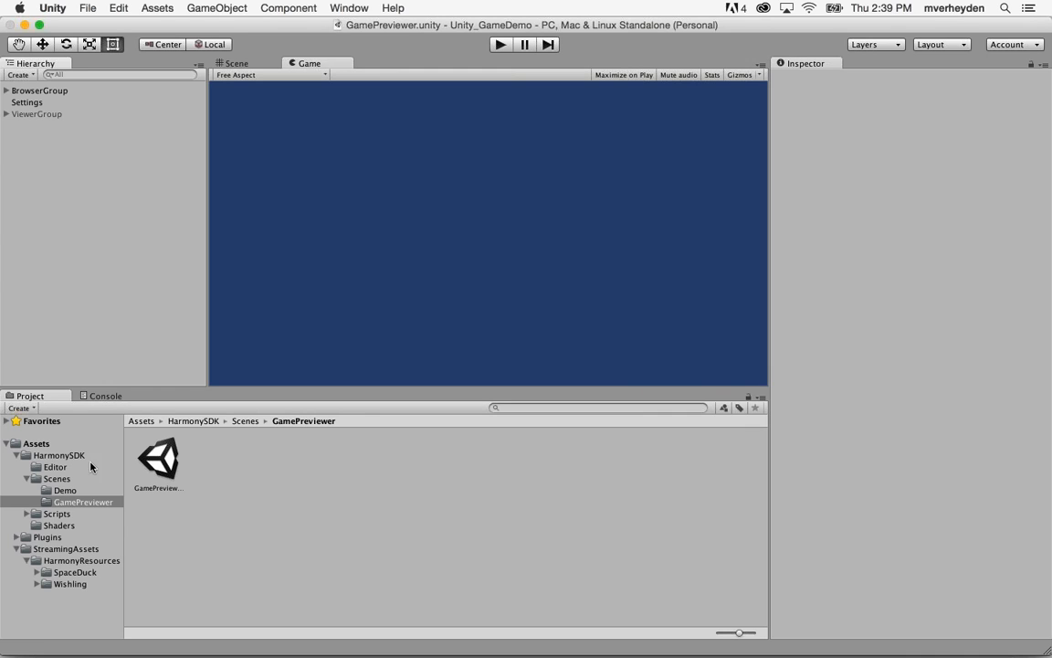
pyautogui.click(158, 457)
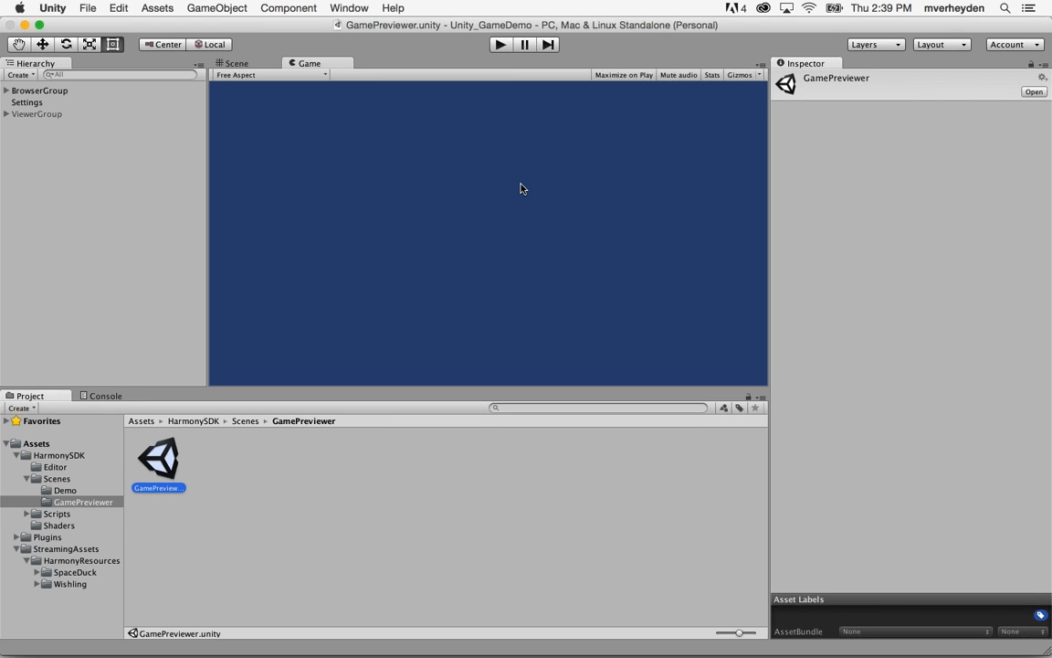
pyautogui.press('super+p')
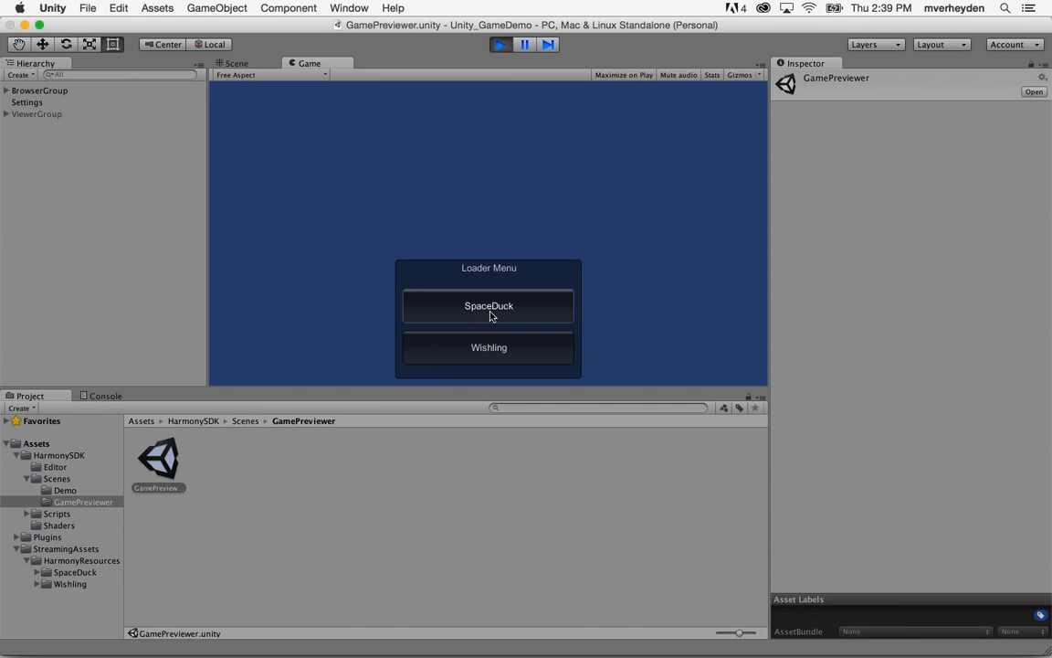
# Load SpaceDuck in the running previewer and view its run clip before returning to the idle clip
pyautogui.click(490, 315)
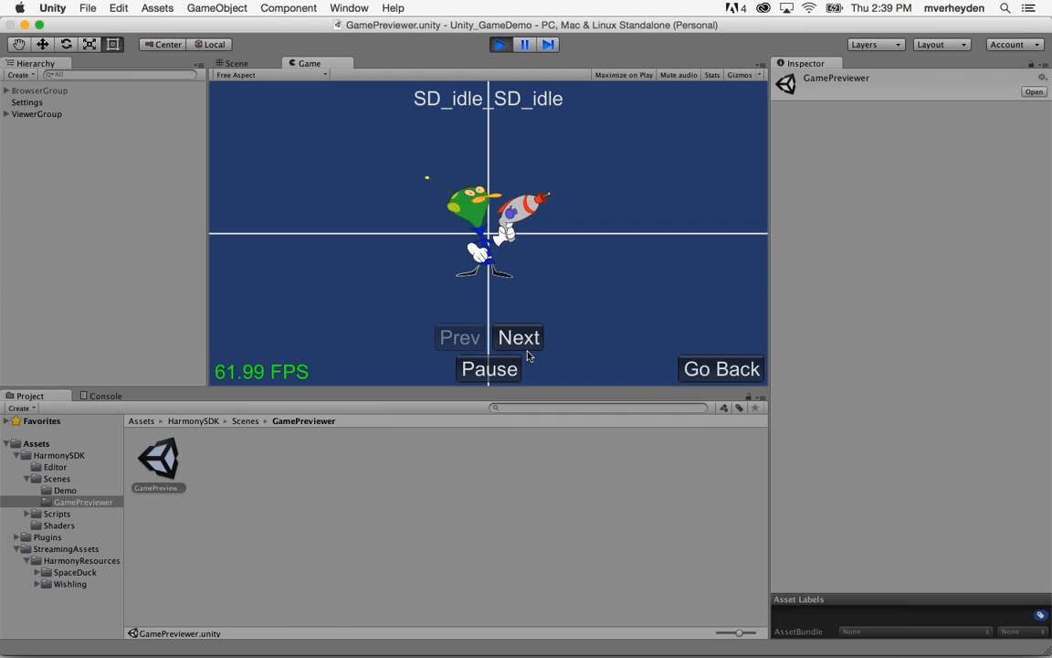
pyautogui.click(519, 340)
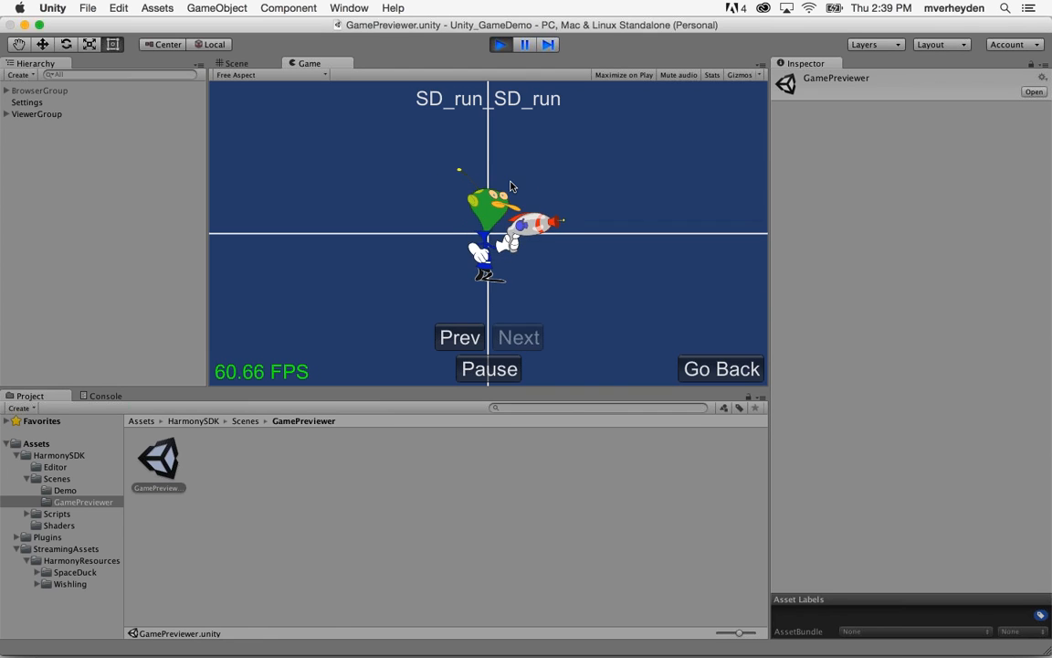
pyautogui.click(459, 337)
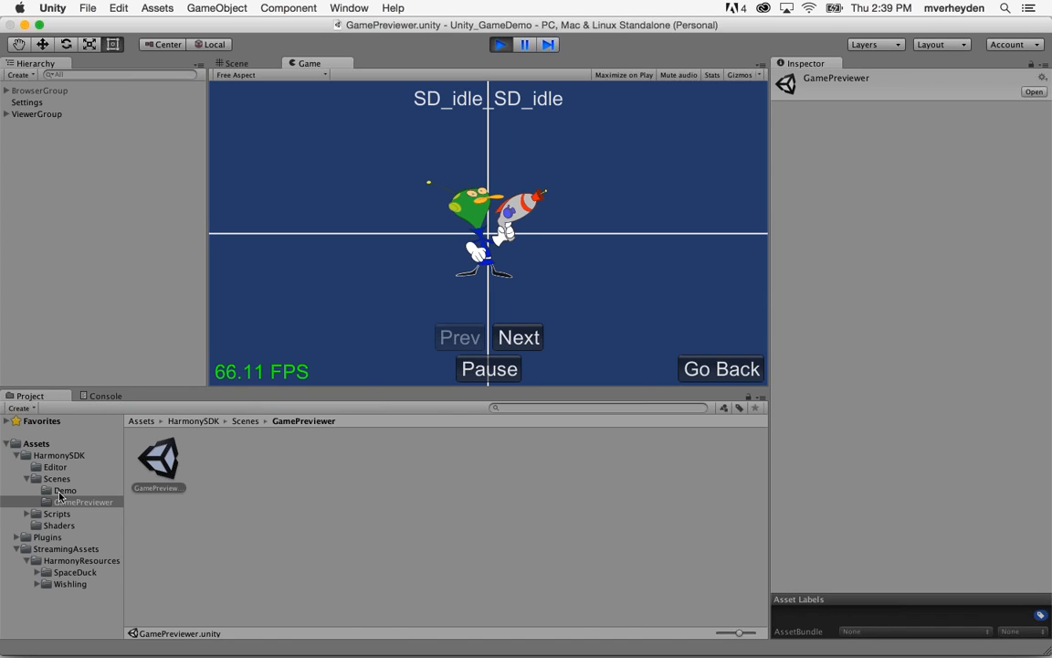
# Open the DemoCallback scene from the Demo folder, run it and look around the running game
pyautogui.click(60, 490)
pyautogui.doubleClick(158, 459)
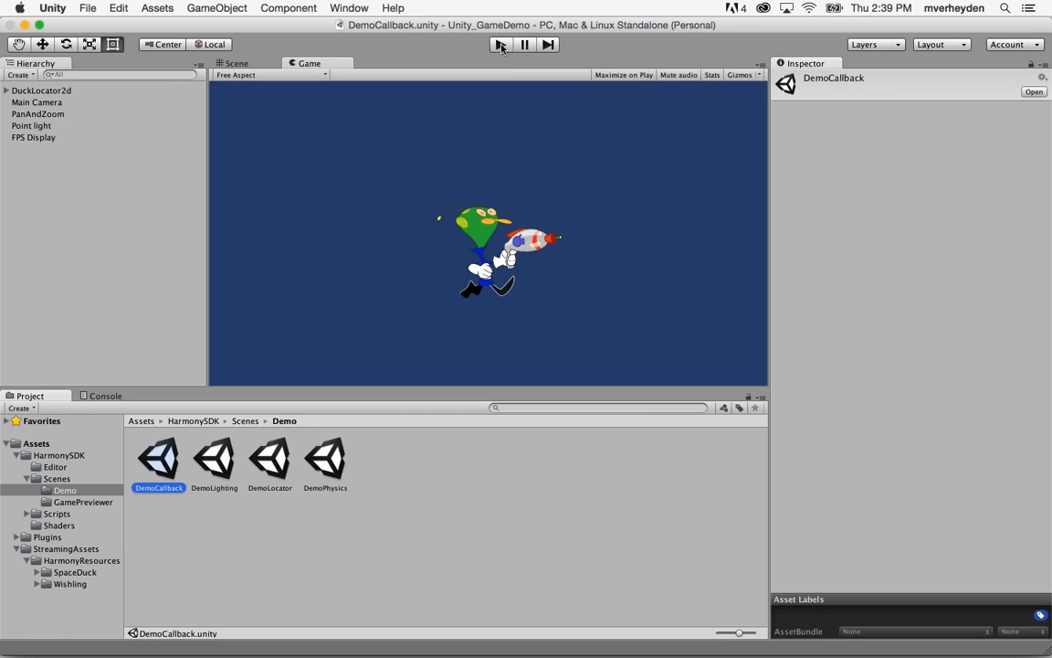
pyautogui.click(501, 45)
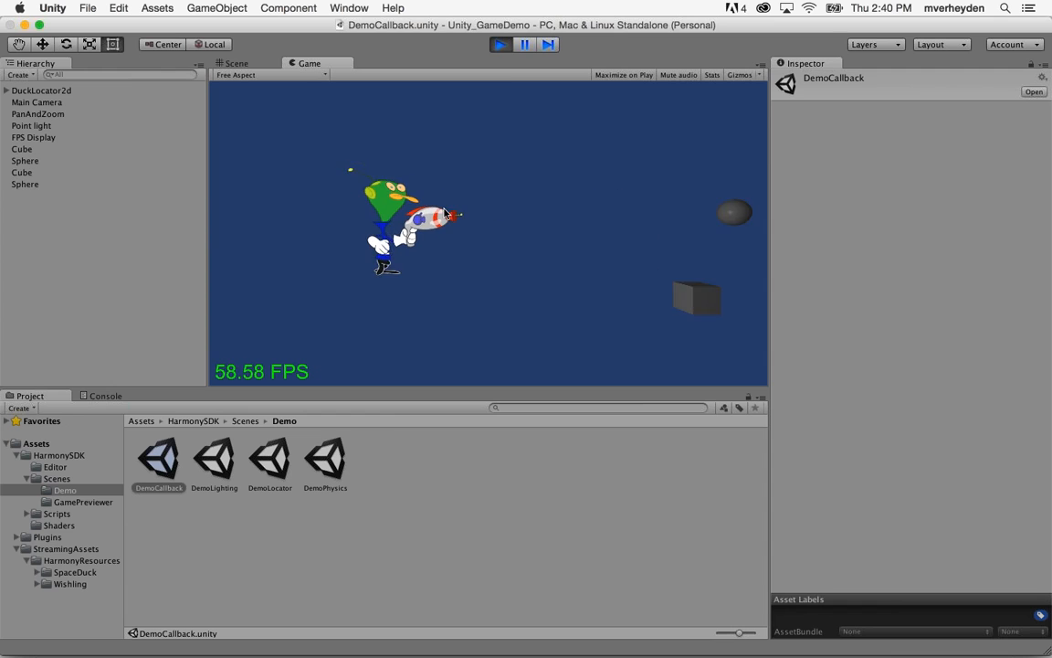
pyautogui.moveTo(445, 214); pyautogui.dragTo(326, 151)
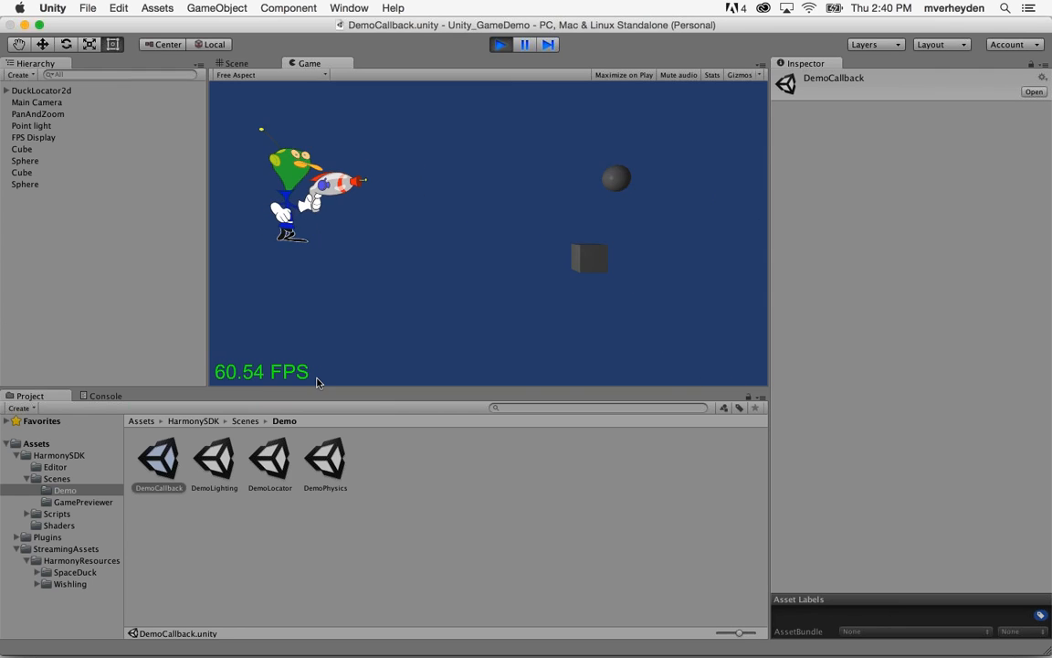
# Open the DemoLighting scene, run it to view the lit and unlit Wishlings, and minimize Unity to return to Harmony
pyautogui.doubleClick(215, 462)
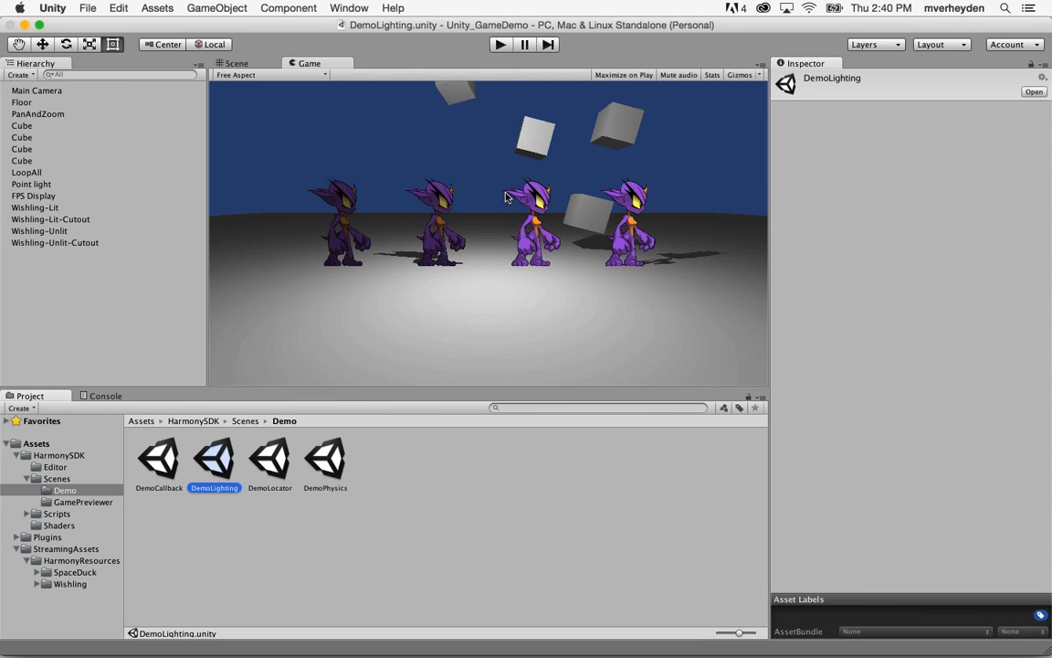
pyautogui.click(501, 45)
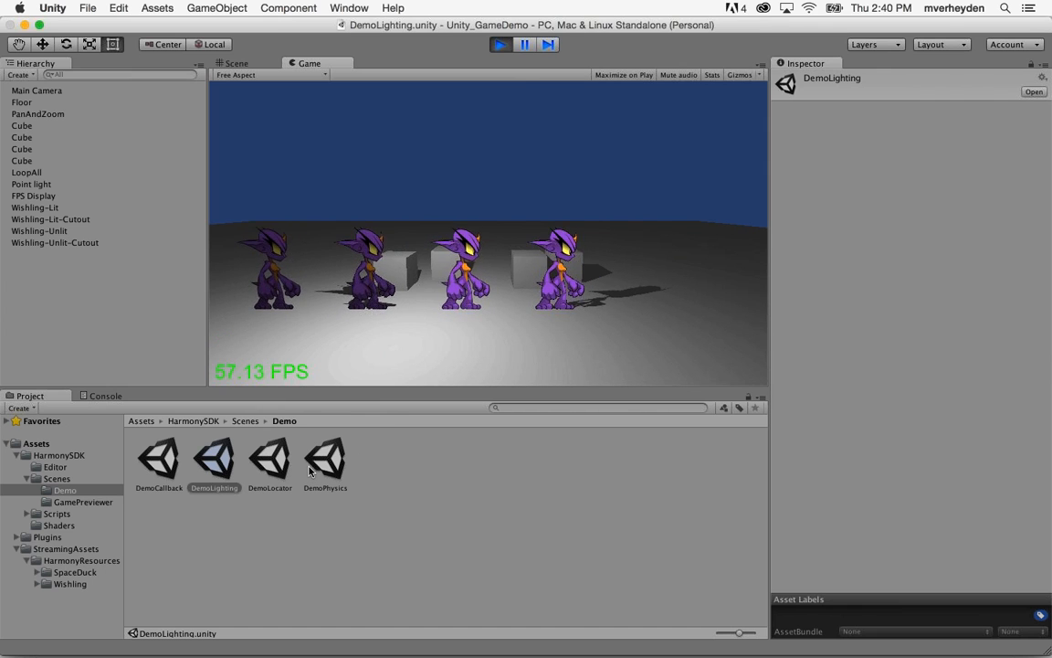
pyautogui.click(25, 24)
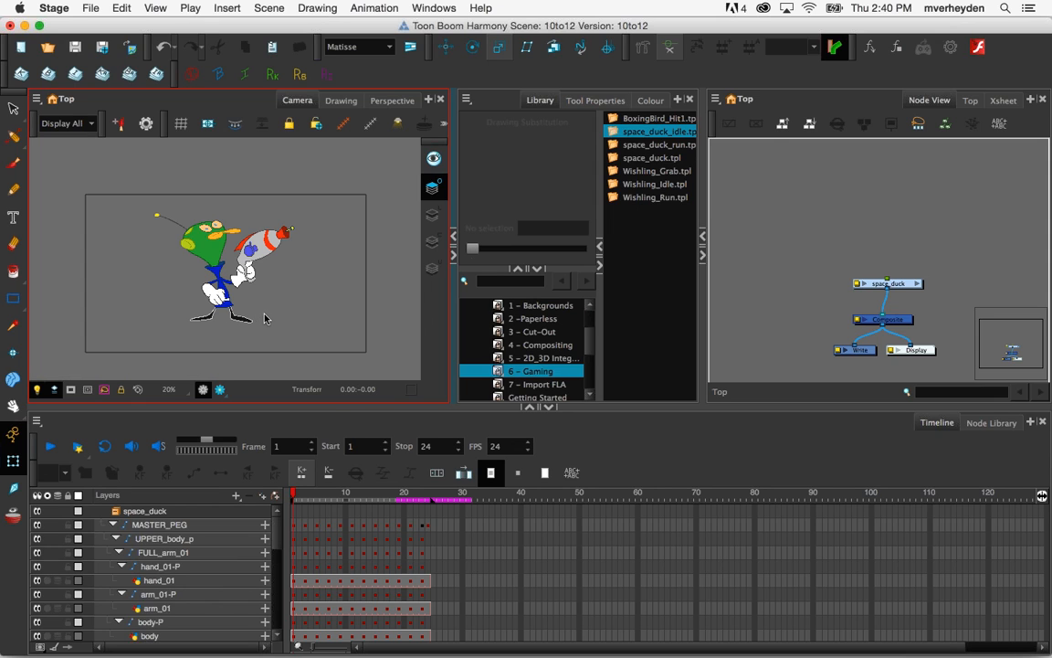
# Select the duck's body drawing in the camera view, show the scene's colour palettes and clear the selection
pyautogui.scroll(2, 225, 284)
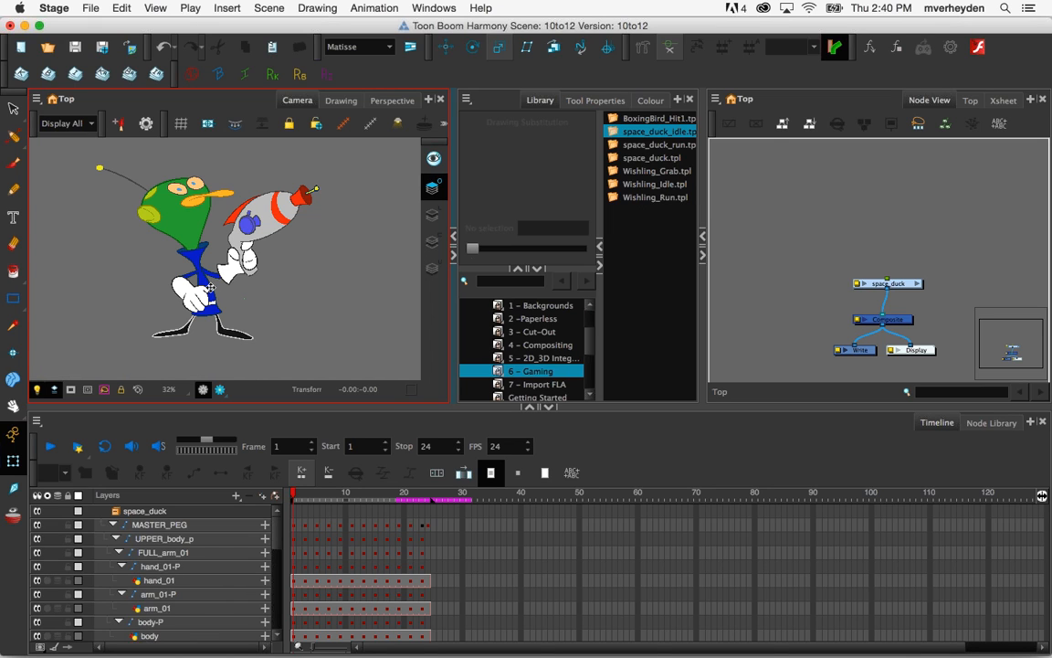
pyautogui.click(211, 287)
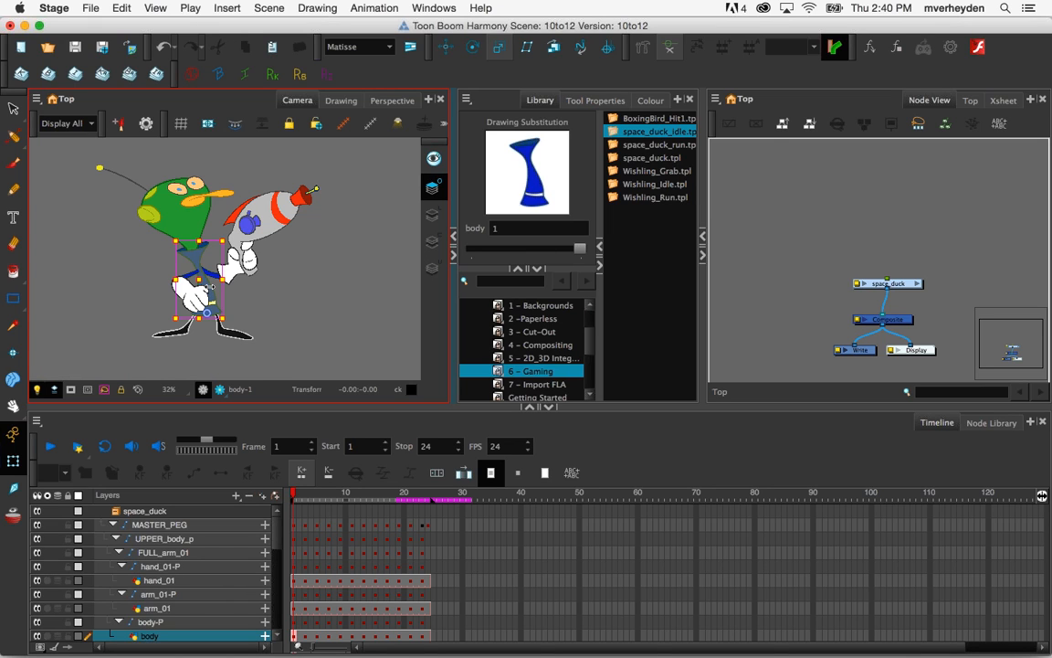
pyautogui.click(651, 100)
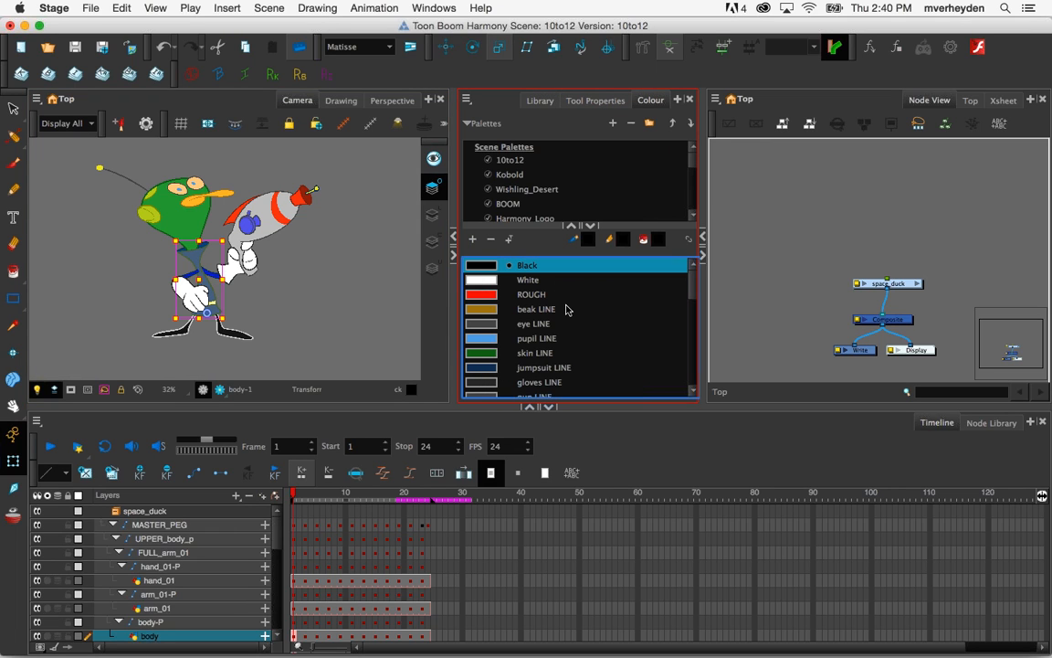
pyautogui.click(319, 276)
# Reopen the Export To Sprite Sheets settings and switch back to the running DemoLighting scene in Unity
pyautogui.click(777, 94)
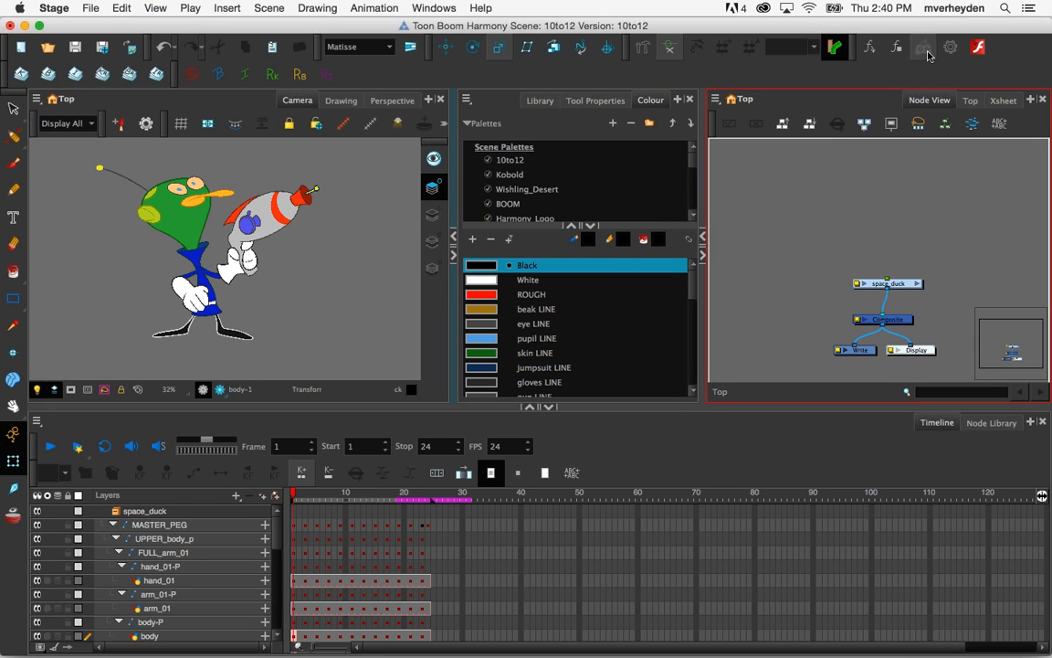
pyautogui.click(835, 47)
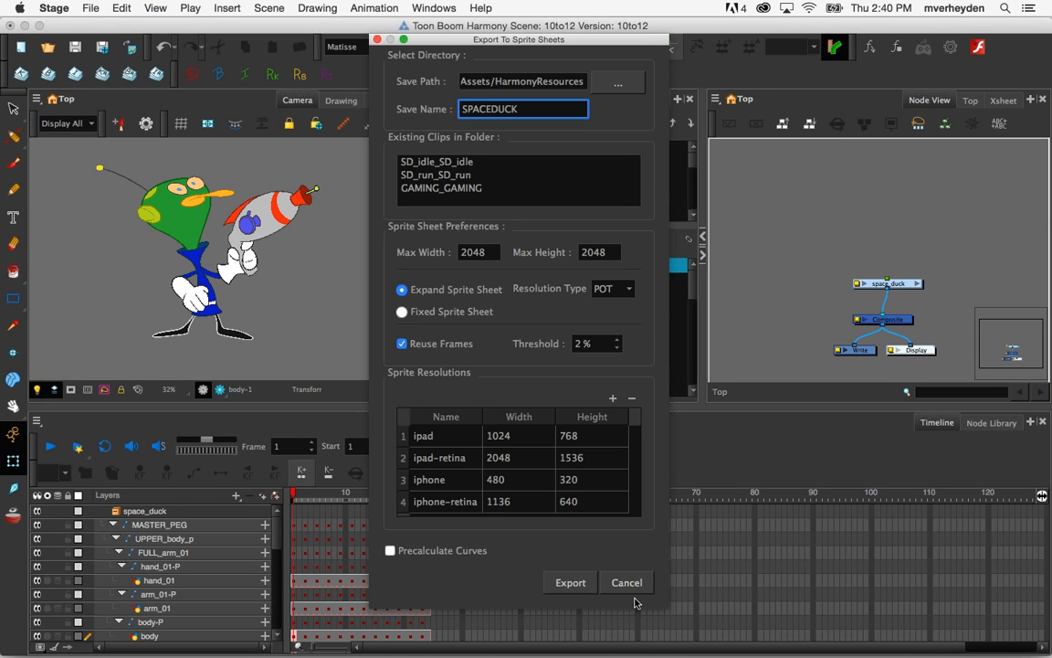
pyautogui.moveTo(445, 654)
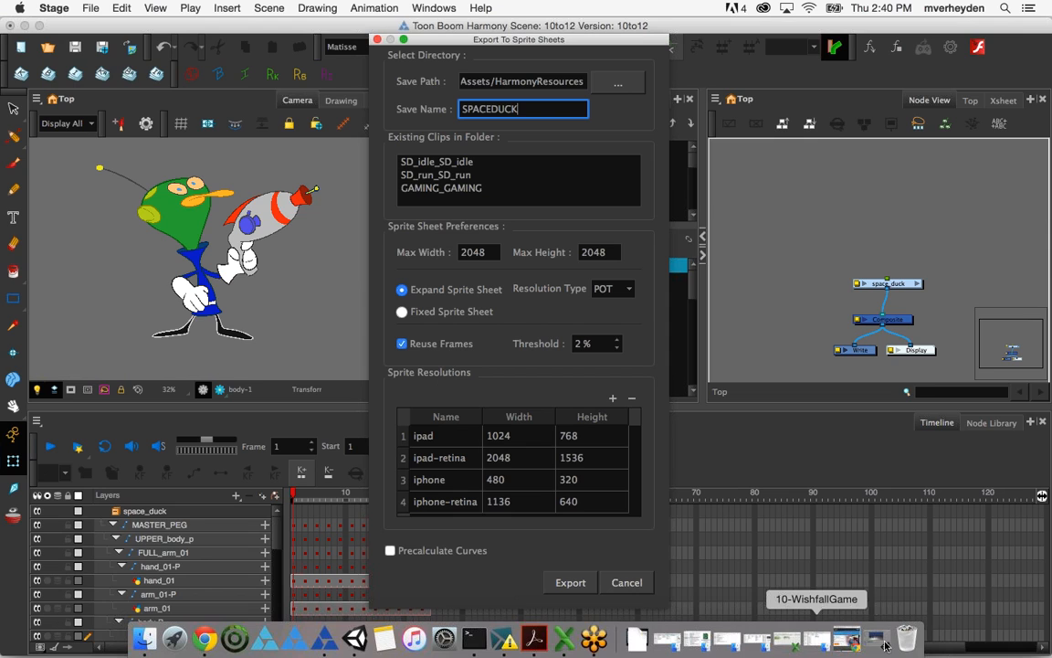
pyautogui.click(847, 639)
pyautogui.click(286, 201)
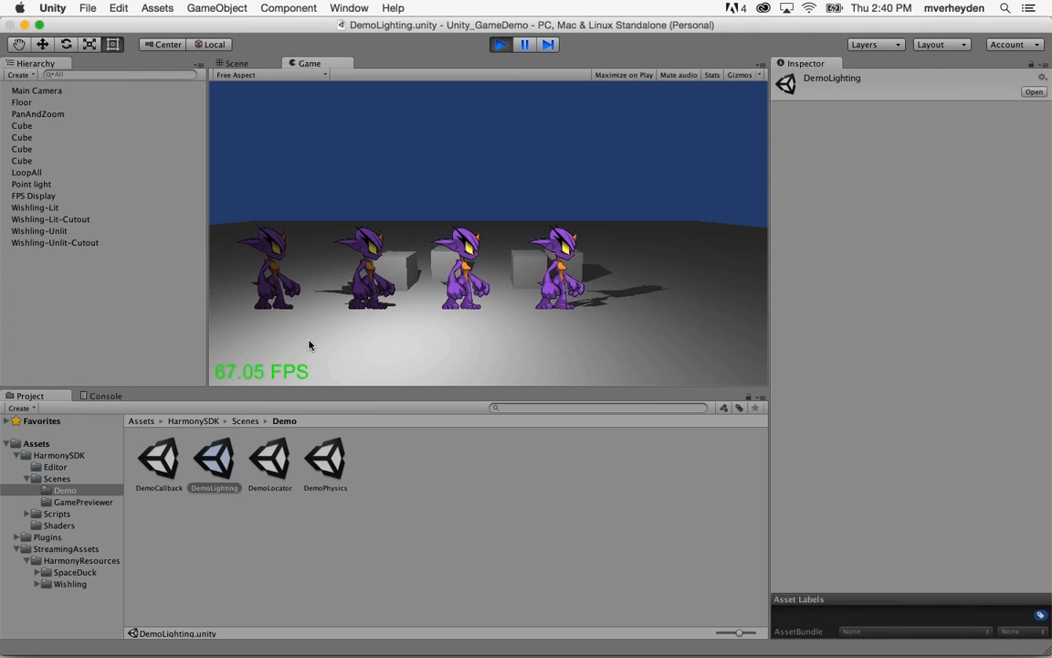
# Open the GamePreviewer scene, run it to preview the SD_idle animation, and minimize Unity to return to Harmony
pyautogui.click(81, 502)
pyautogui.doubleClick(159, 458)
pyautogui.press('super+p')
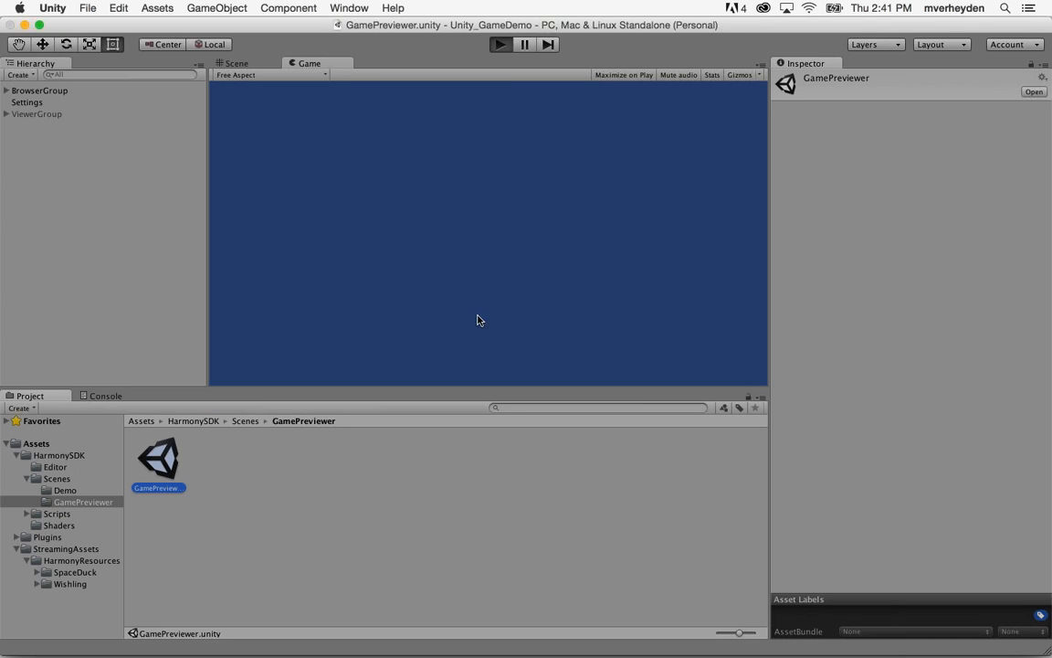
pyautogui.click(487, 308)
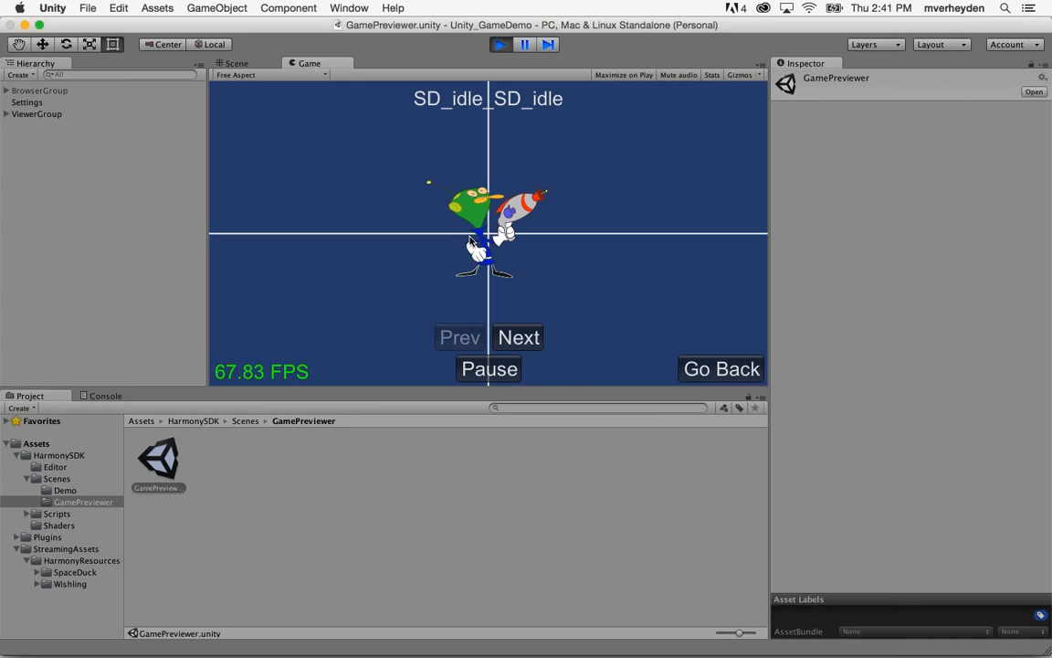
pyautogui.click(25, 26)
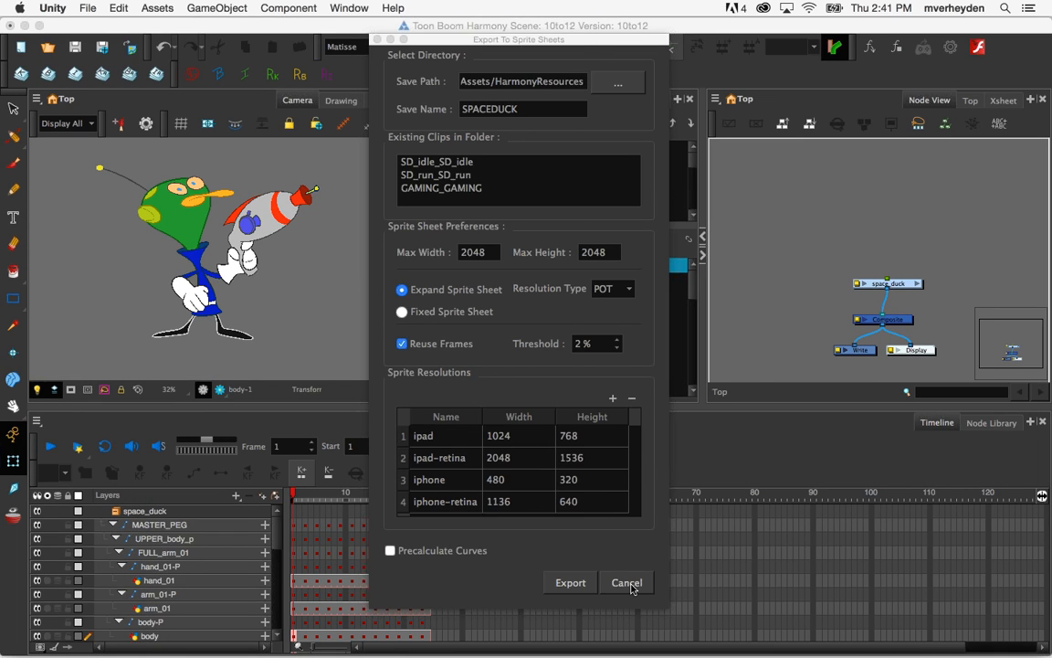
# Cancel the Export To Sprite Sheets settings and show the template library
pyautogui.click(626, 579)
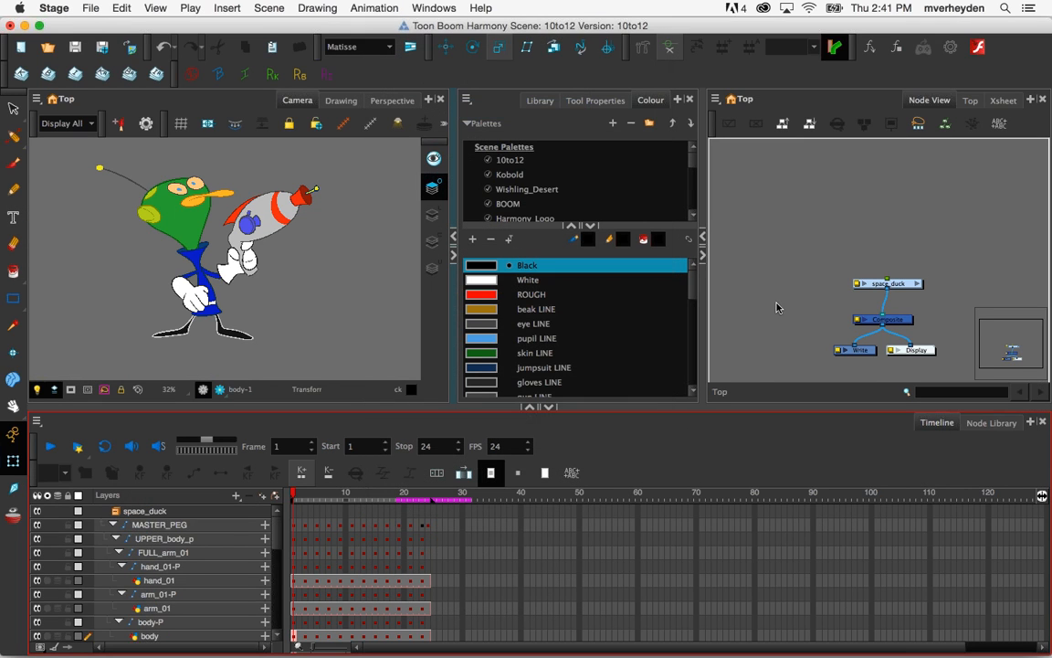
pyautogui.click(412, 356)
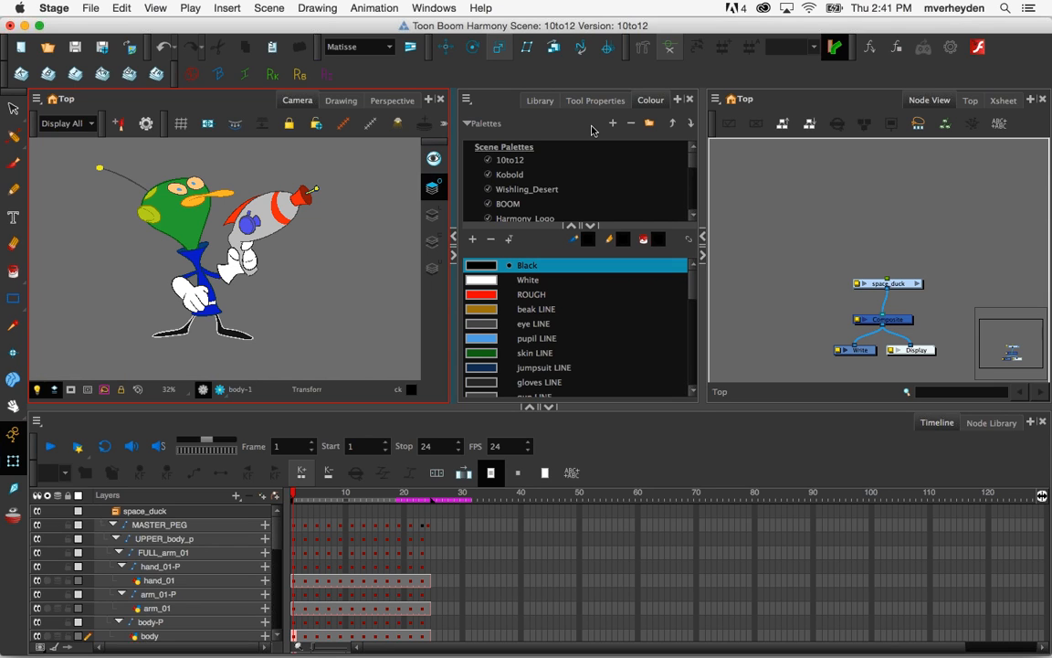
pyautogui.click(540, 100)
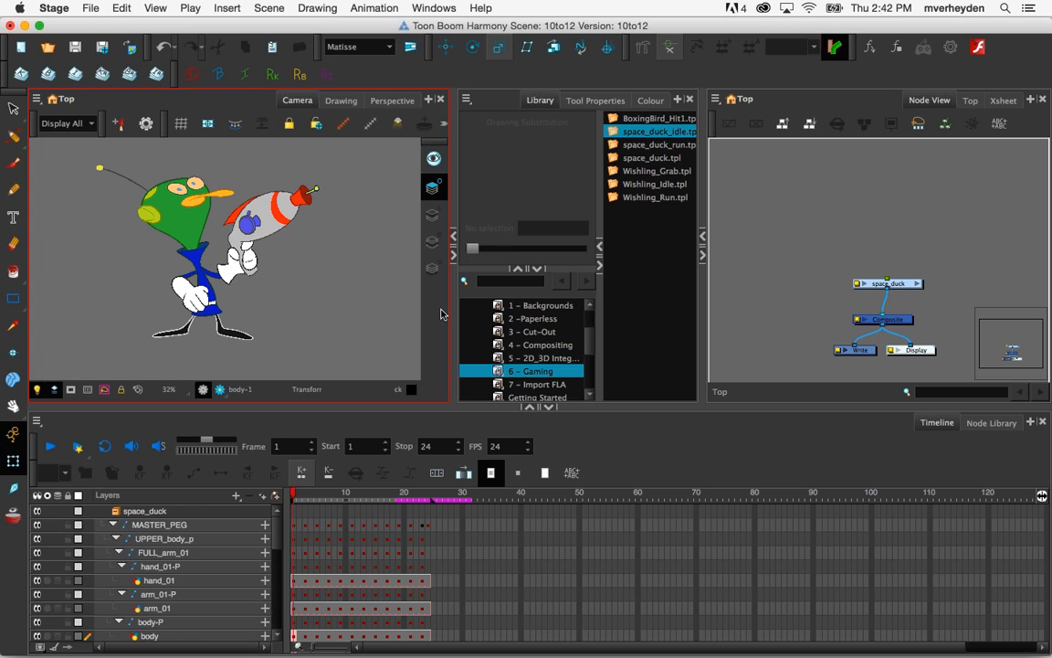
# Select the duck's head, activate the Rigging tool and widen the middle panel to show all of its tool properties
pyautogui.click(164, 209)
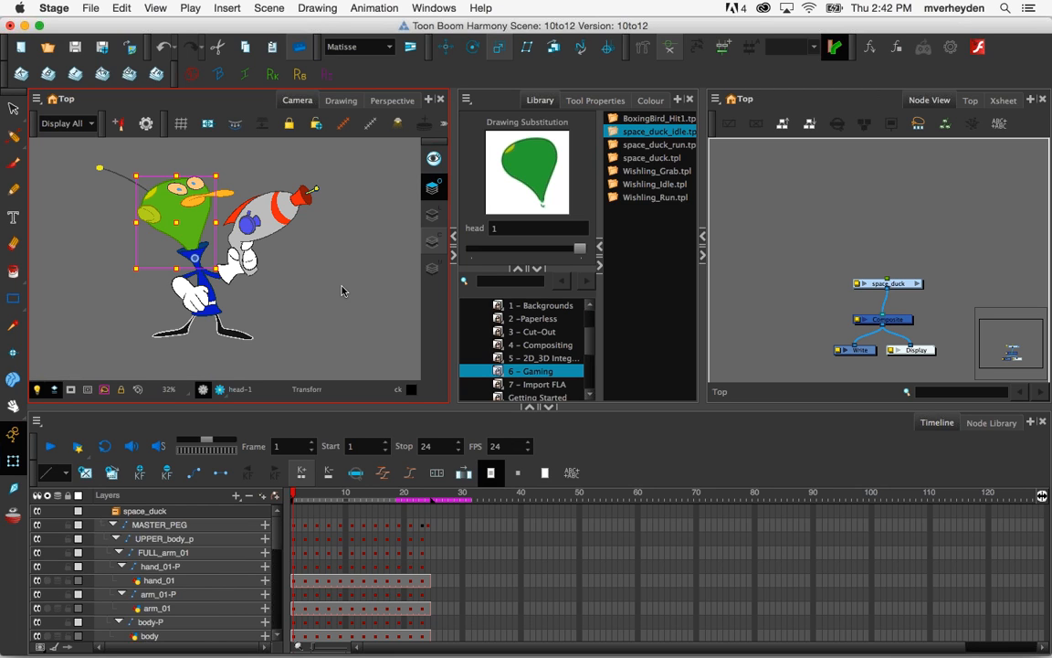
pyautogui.click(644, 48)
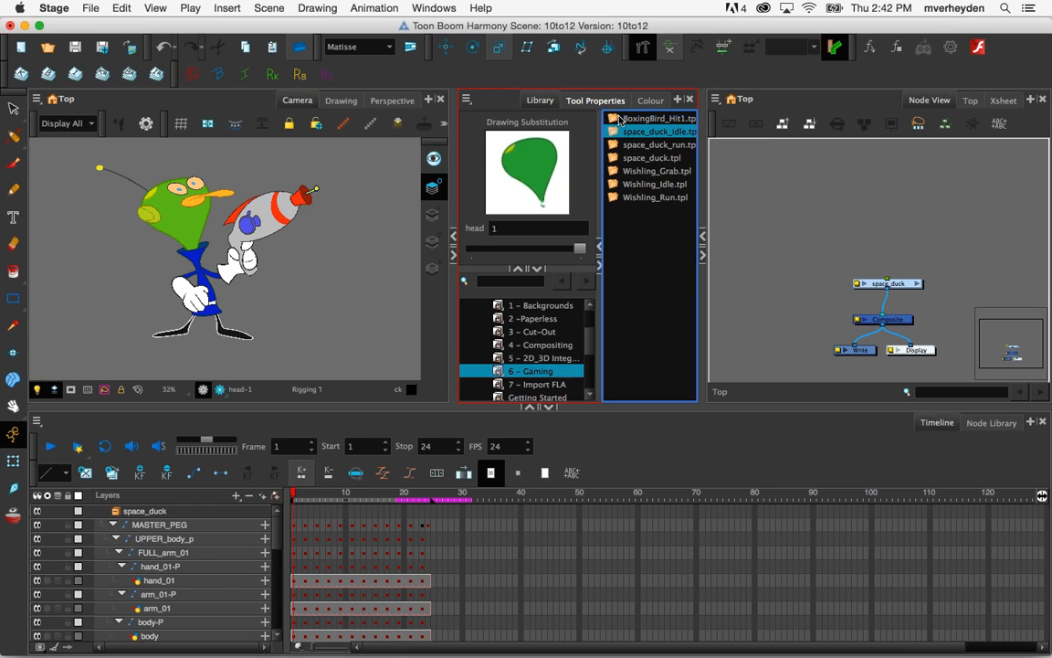
pyautogui.moveTo(703, 181); pyautogui.dragTo(778, 188)
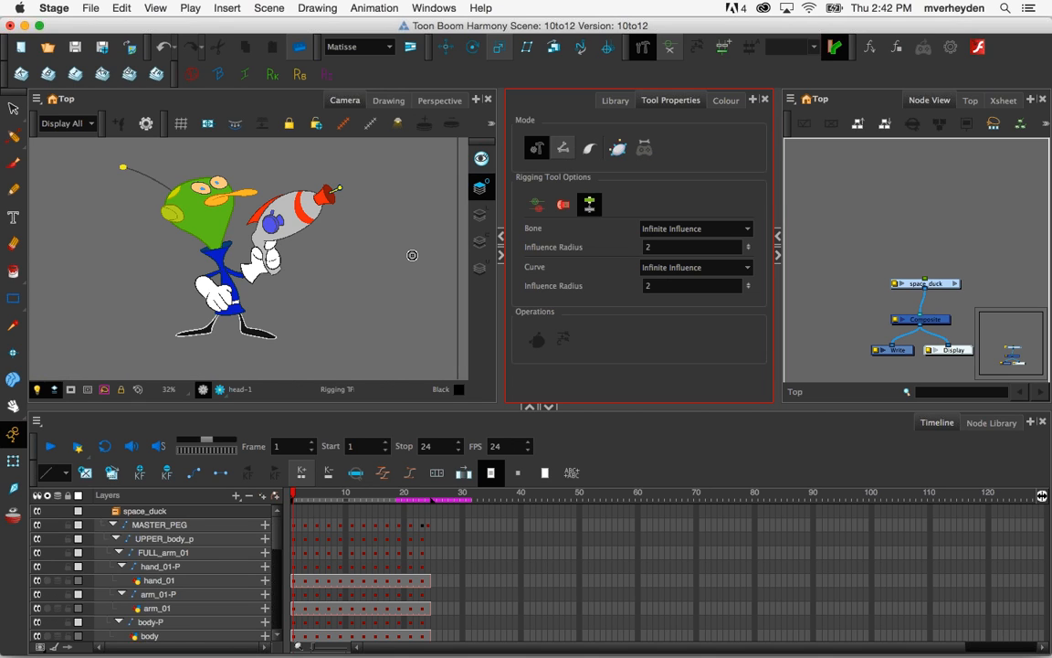
pyautogui.click(273, 258)
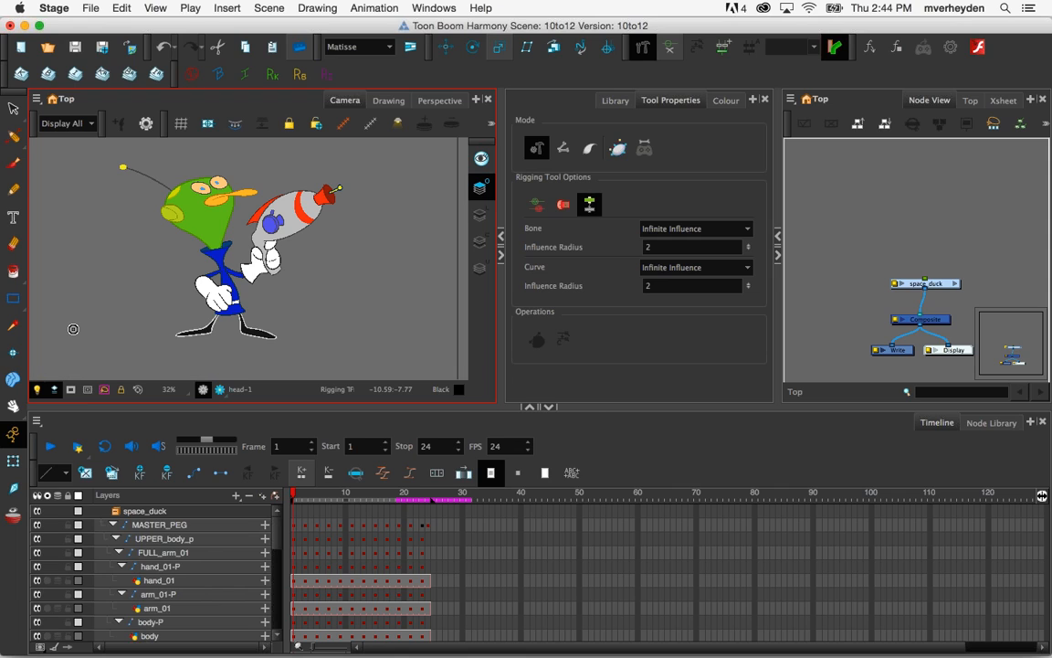
pyautogui.press('XF86AudioLowerVolume')
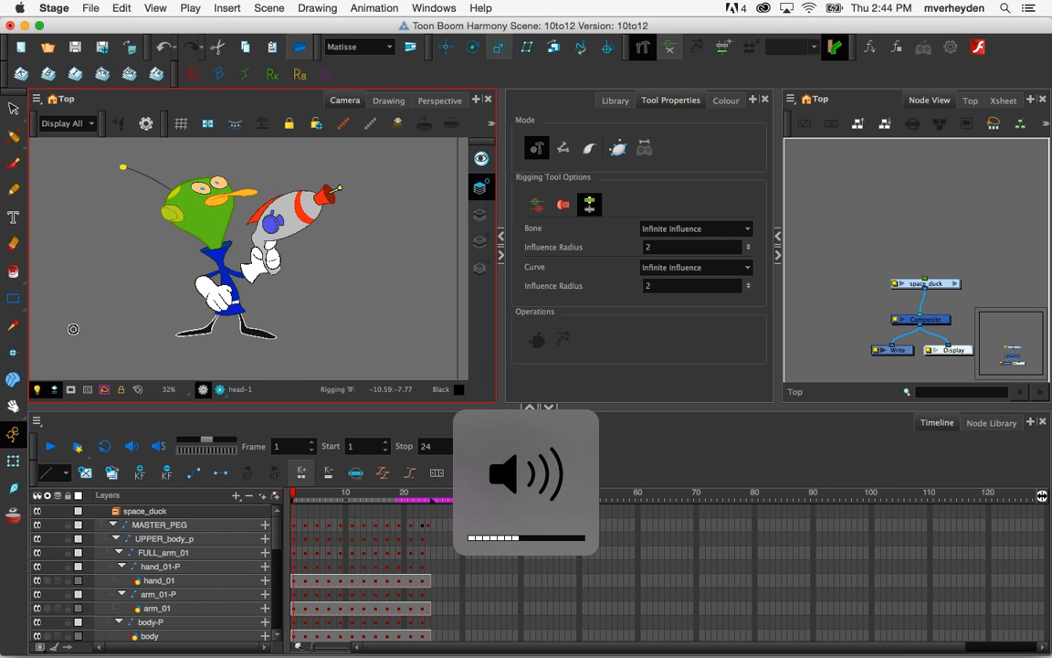
pyautogui.press('XF86AudioRaiseVolume')
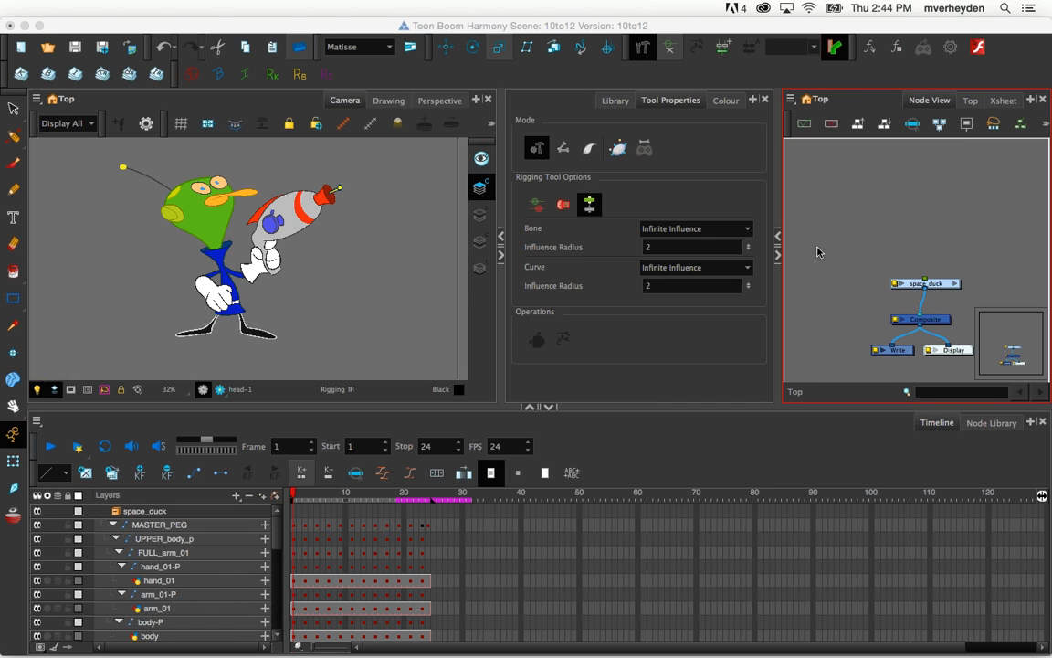
# Examine the preset curves offered by Set Ease Type in the timeline and close the list without choosing one
pyautogui.click(656, 423)
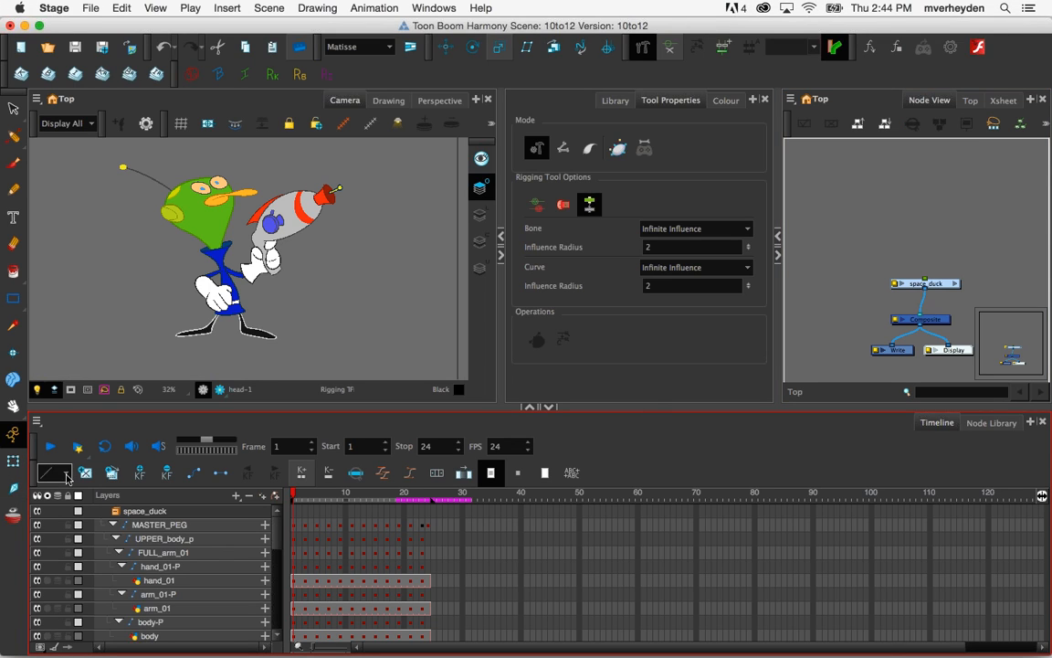
pyautogui.click(52, 473)
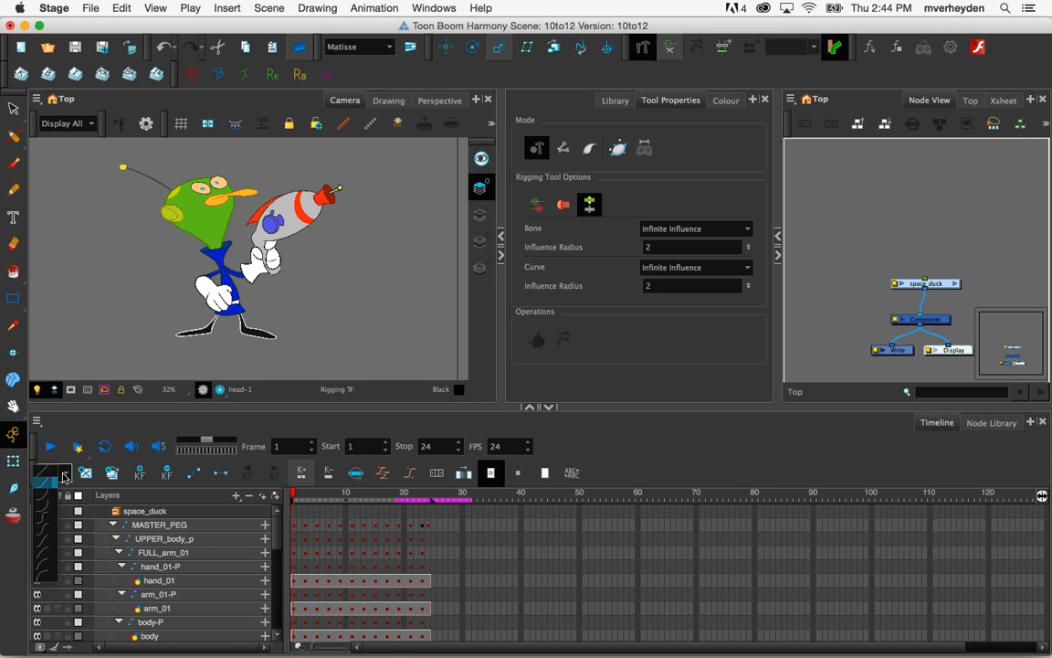
pyautogui.click(64, 476)
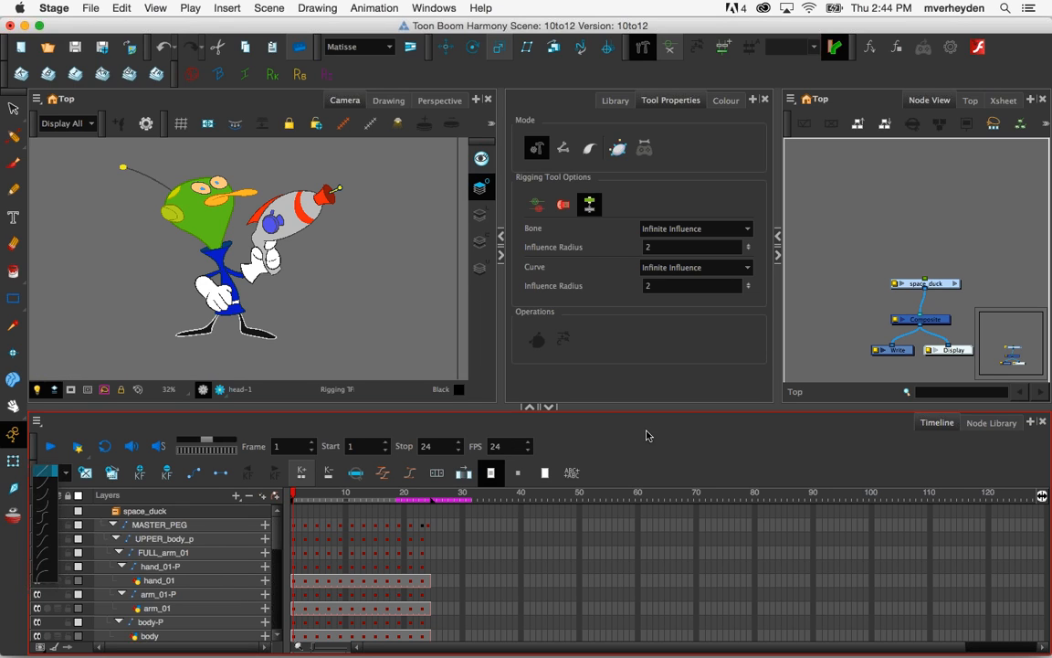
pyautogui.click(380, 430)
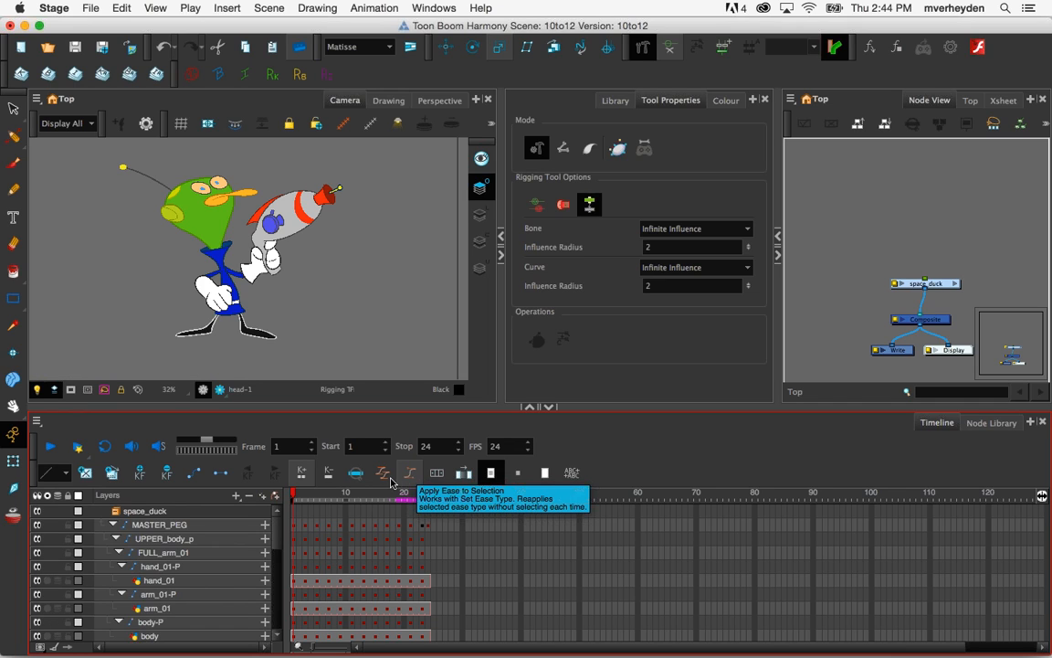
pyautogui.click(55, 473)
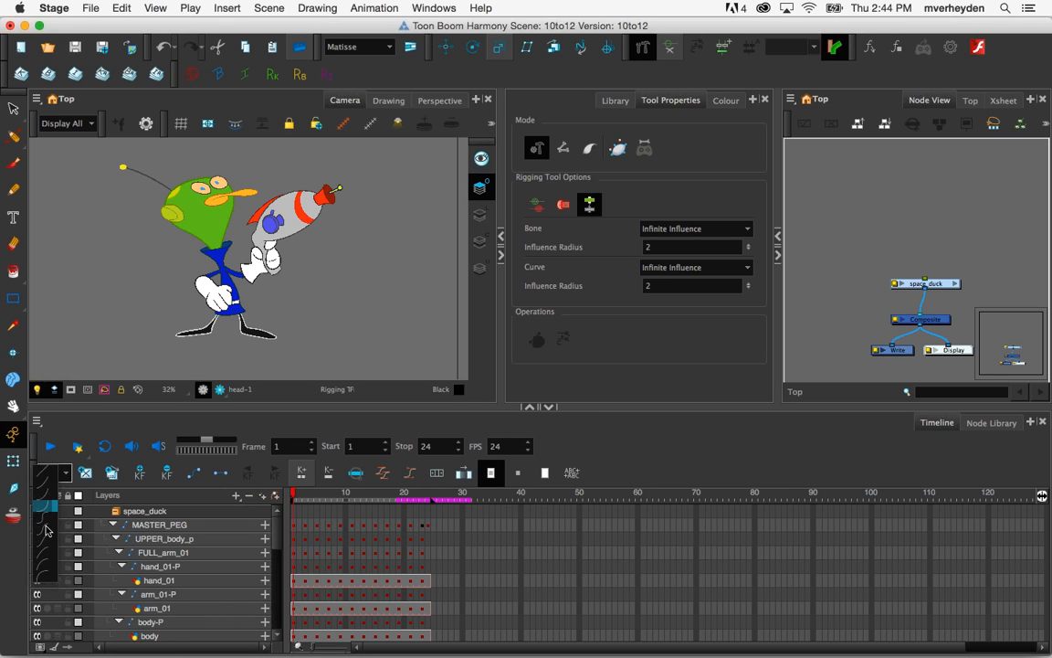
pyautogui.click(635, 438)
# Select the MASTER_PEG keyframe at frame 1, view its Set Ease for Multiple Parameters settings and close them
pyautogui.click(296, 527)
pyautogui.click(298, 525)
pyautogui.click(293, 524)
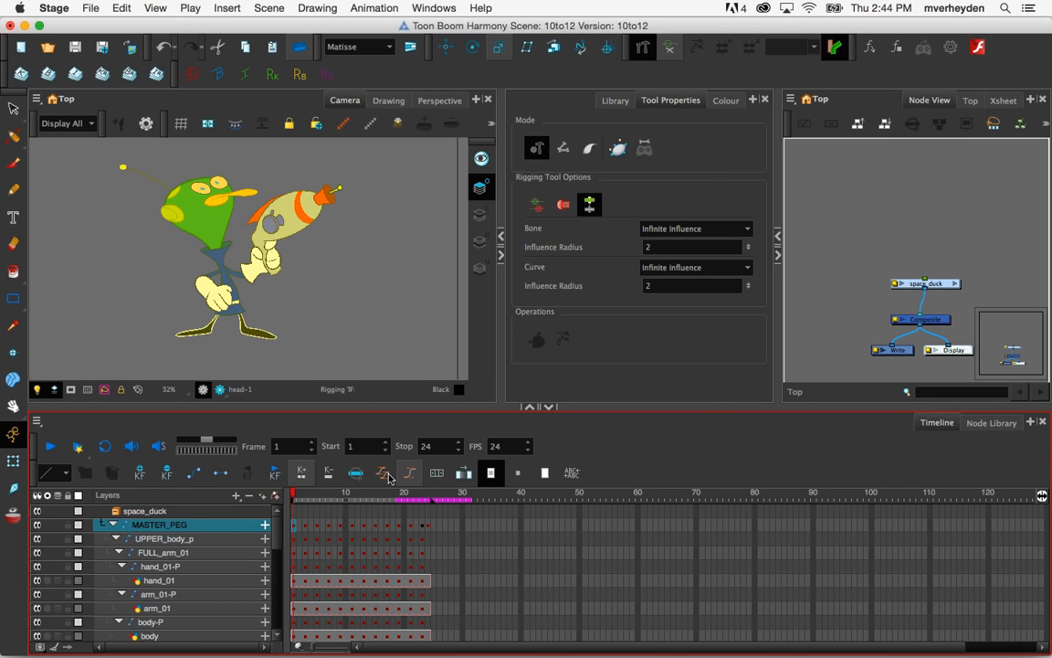
pyautogui.click(386, 474)
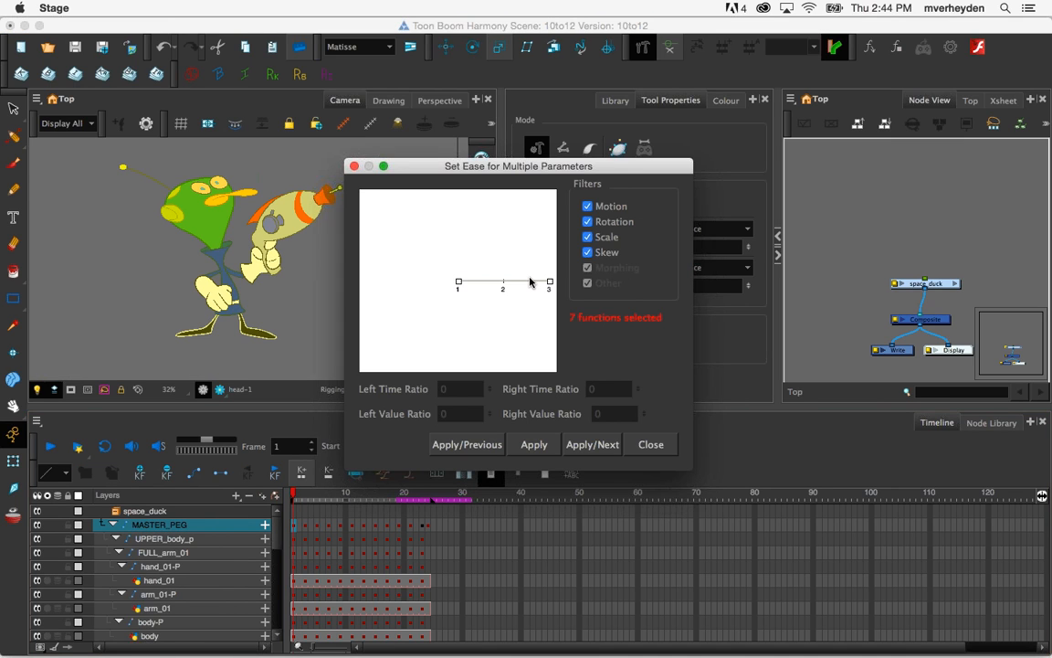
pyautogui.click(638, 452)
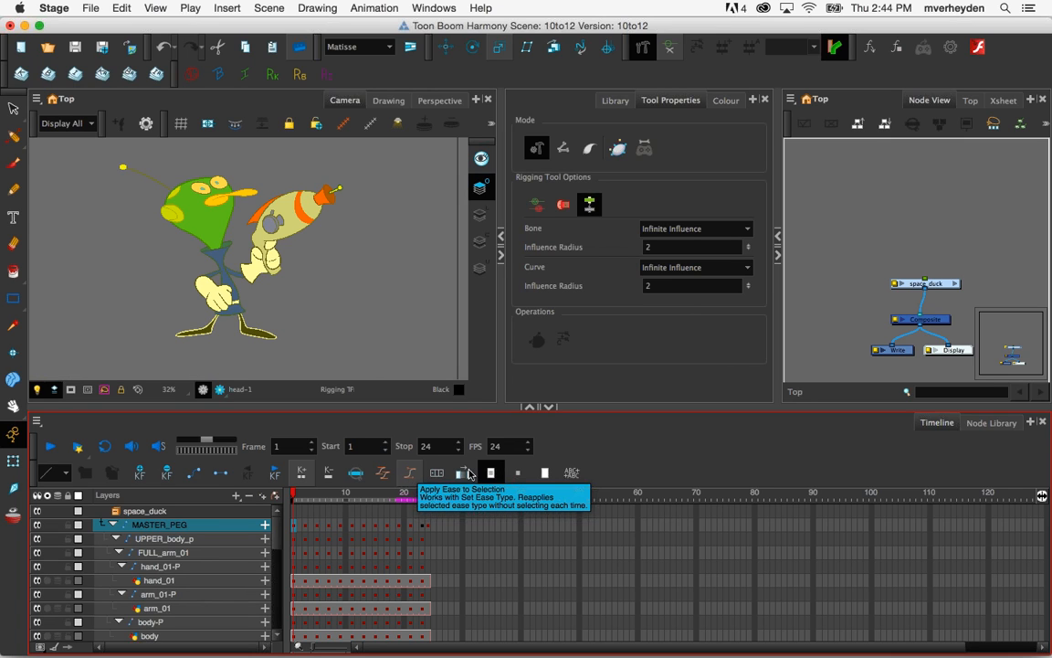
# Open the Toolbar Manager for the Timeline view, locate Apply Ease to Selection among the toolbar's tools, and cancel
pyautogui.rightClick(640, 468)
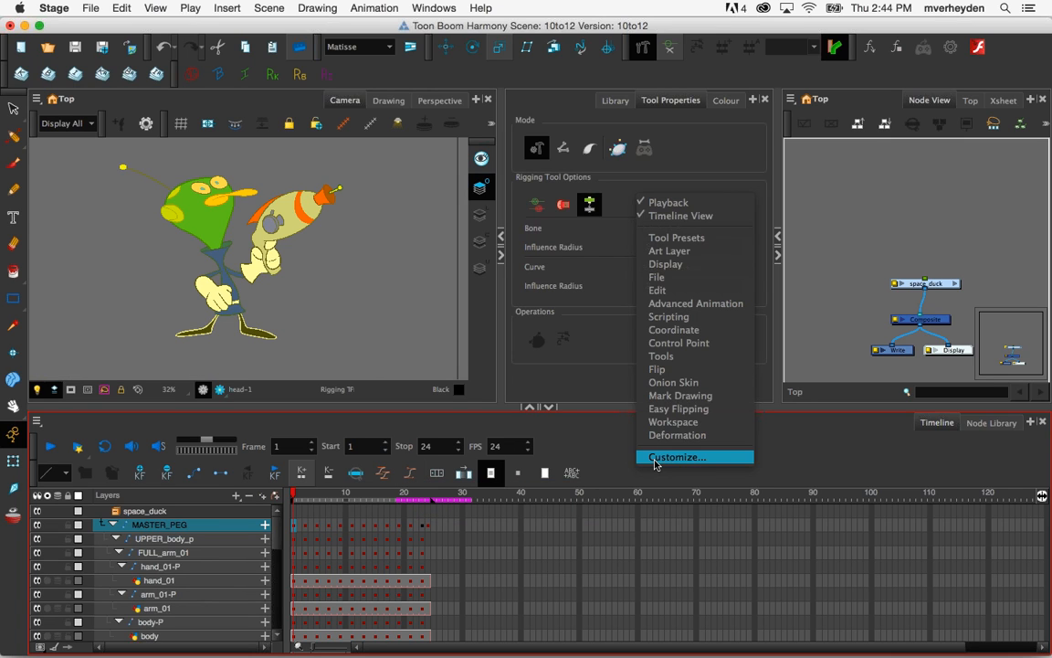
pyautogui.click(654, 463)
pyautogui.scroll(-1, 429, 318)
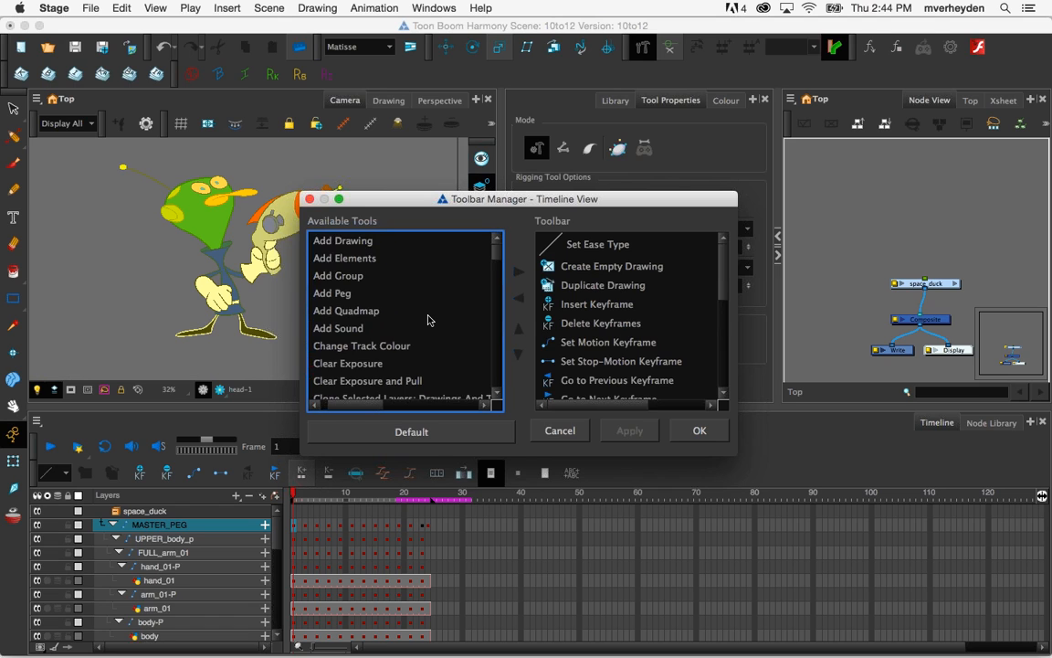
pyautogui.click(577, 336)
pyautogui.scroll(-3, 577, 336)
pyautogui.hscroll(-3, 577, 336)
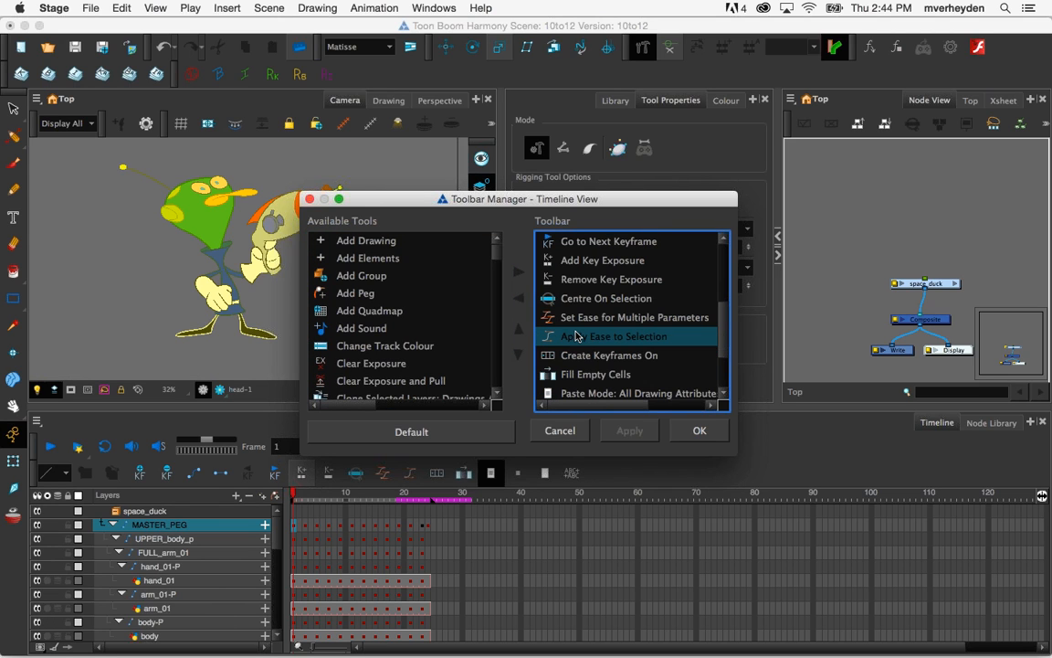
pyautogui.click(576, 336)
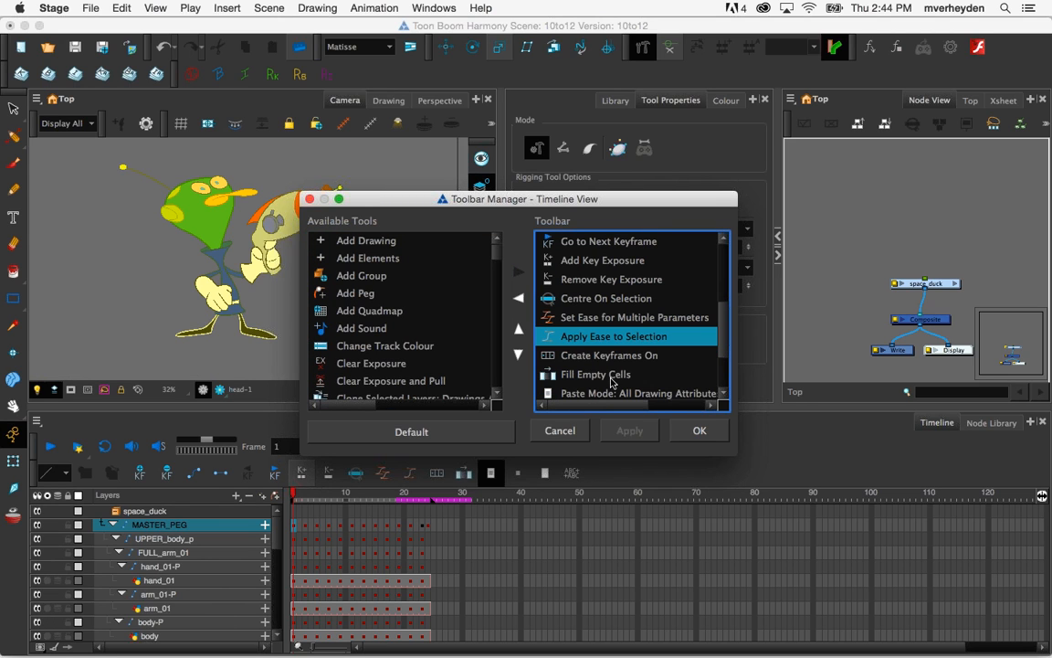
pyautogui.click(561, 430)
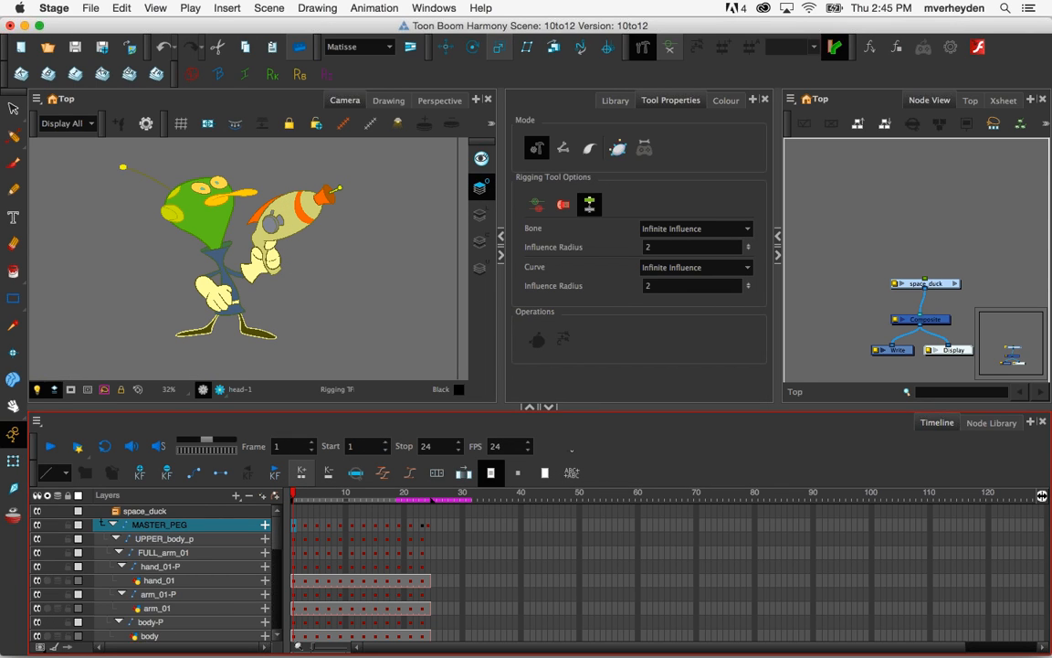
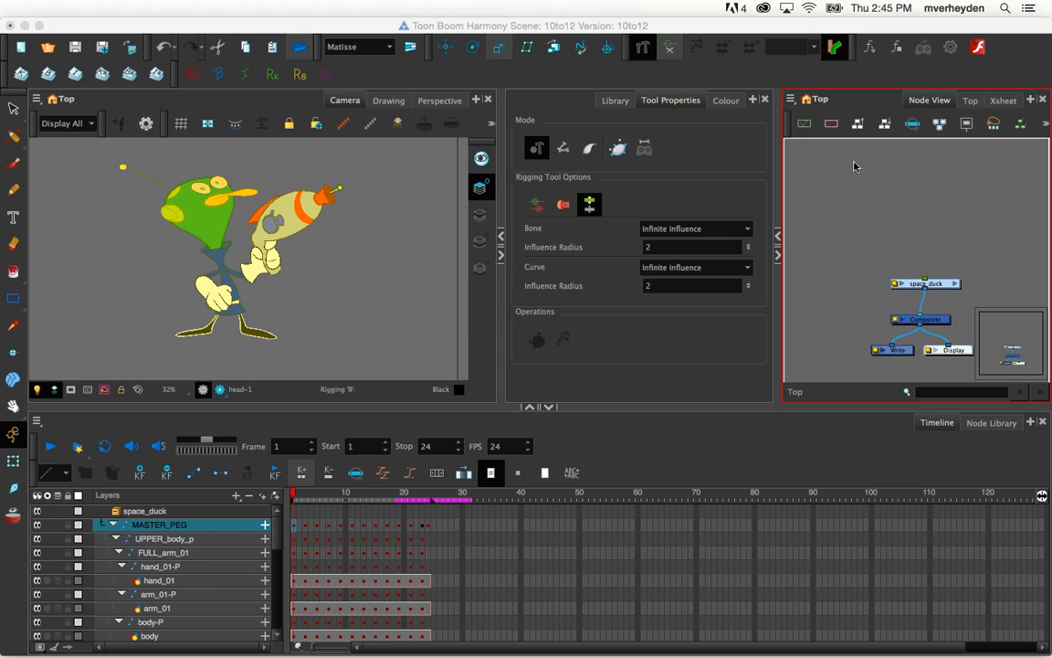
# Delete the space_duck group from the node network together with its drawing files and element folders
pyautogui.click(936, 290)
pyautogui.press('Delete')
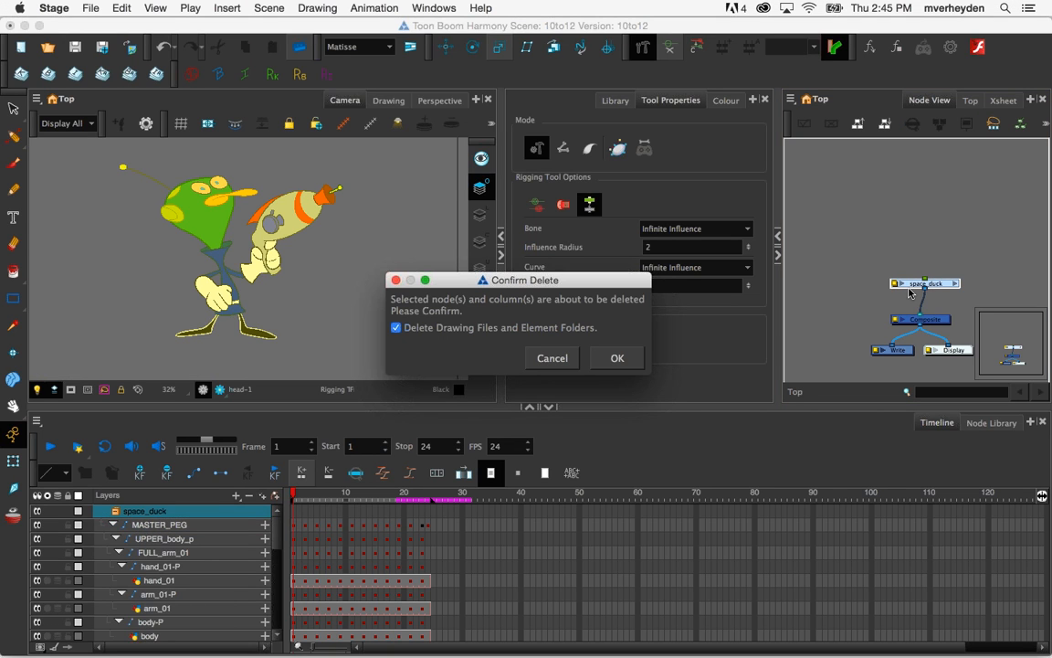
pyautogui.press('Return')
# Place the Customer-DarkKid-G-QF template from the MV HAR 12 DEMO library into the camera view
pyautogui.click(615, 100)
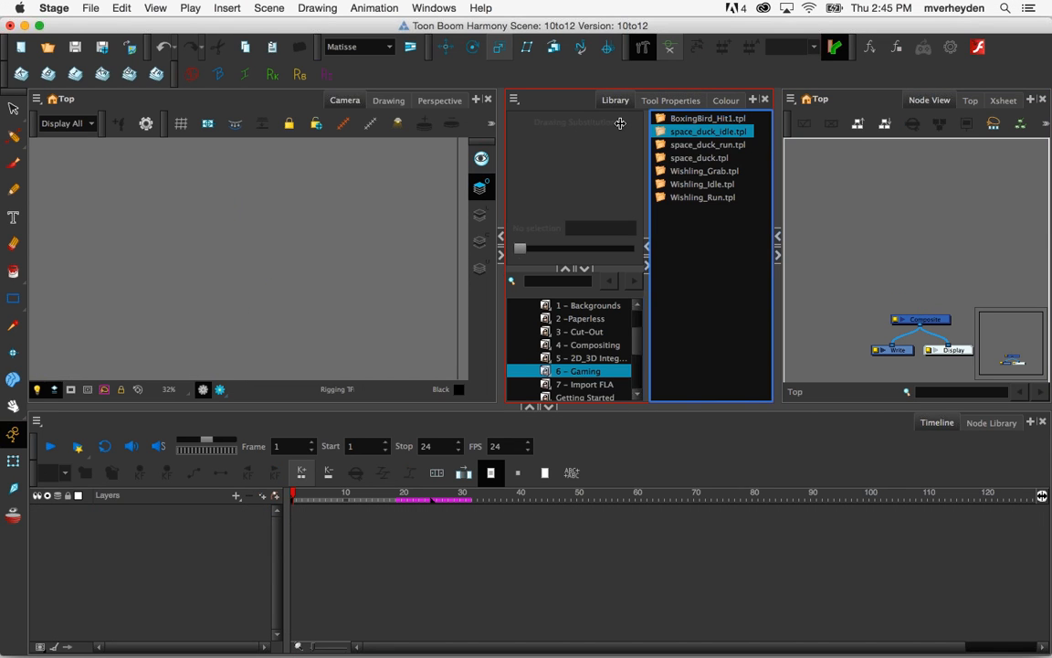
pyautogui.click(618, 337)
pyautogui.scroll(3, 630, 339)
pyautogui.click(594, 331)
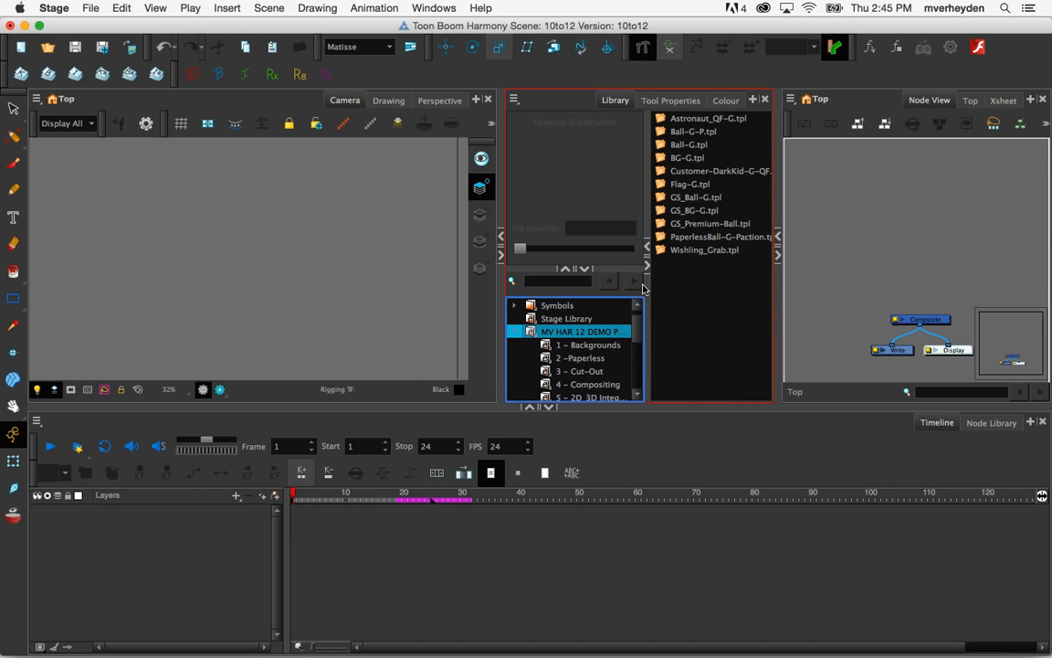
pyautogui.click(694, 171)
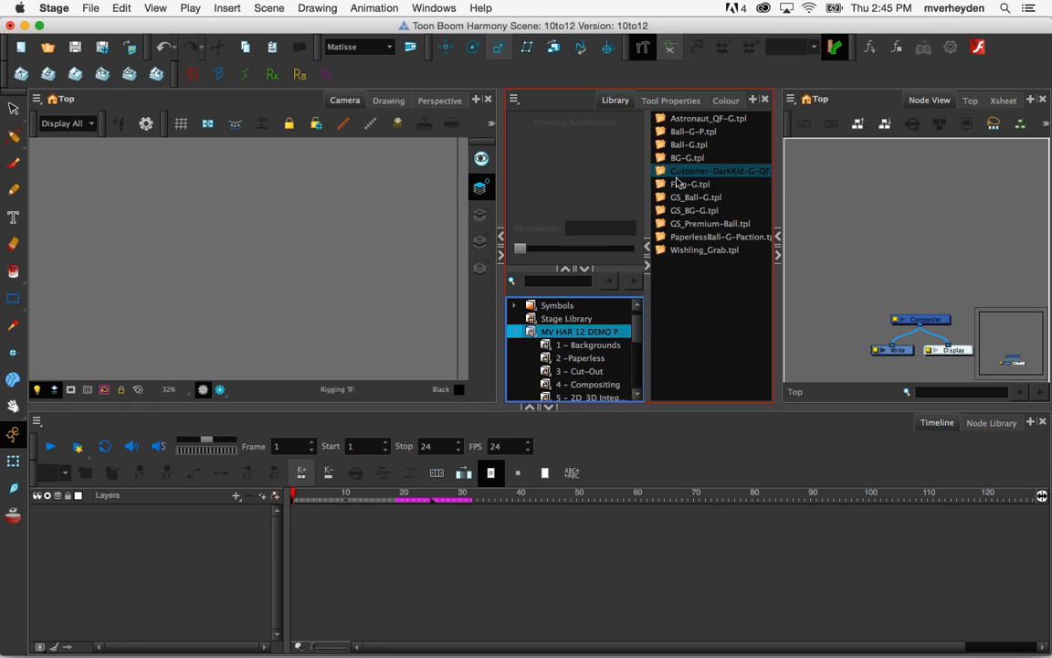
pyautogui.moveTo(695, 176); pyautogui.dragTo(351, 288)
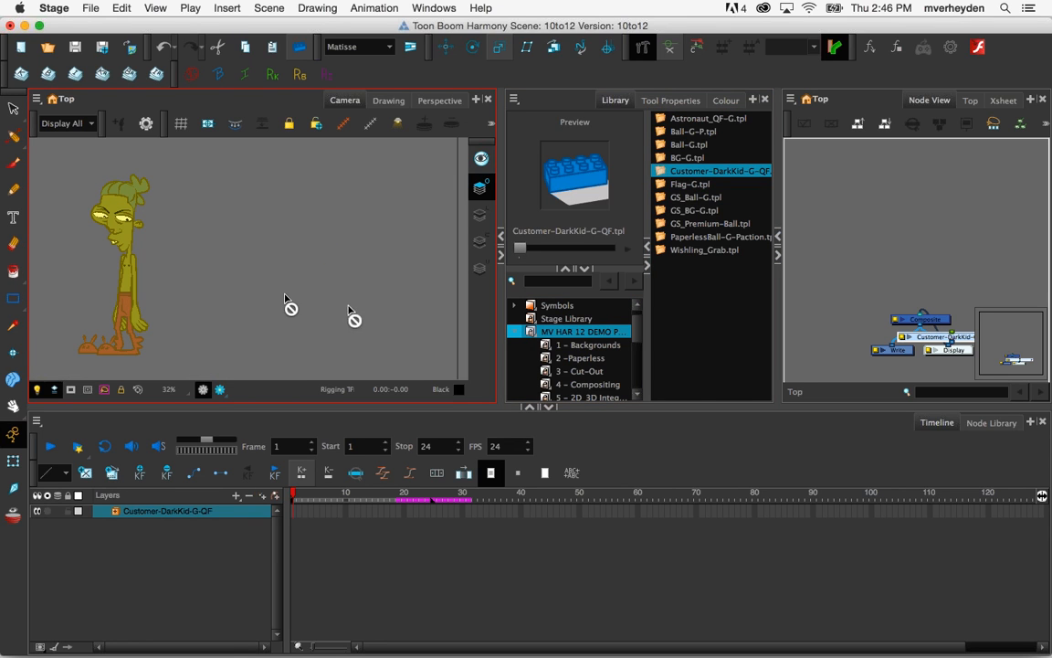
# Select the new character's torso with the Transform tool to show its deformation controls, and clear the selection
pyautogui.click(12, 461)
pyautogui.click(173, 321)
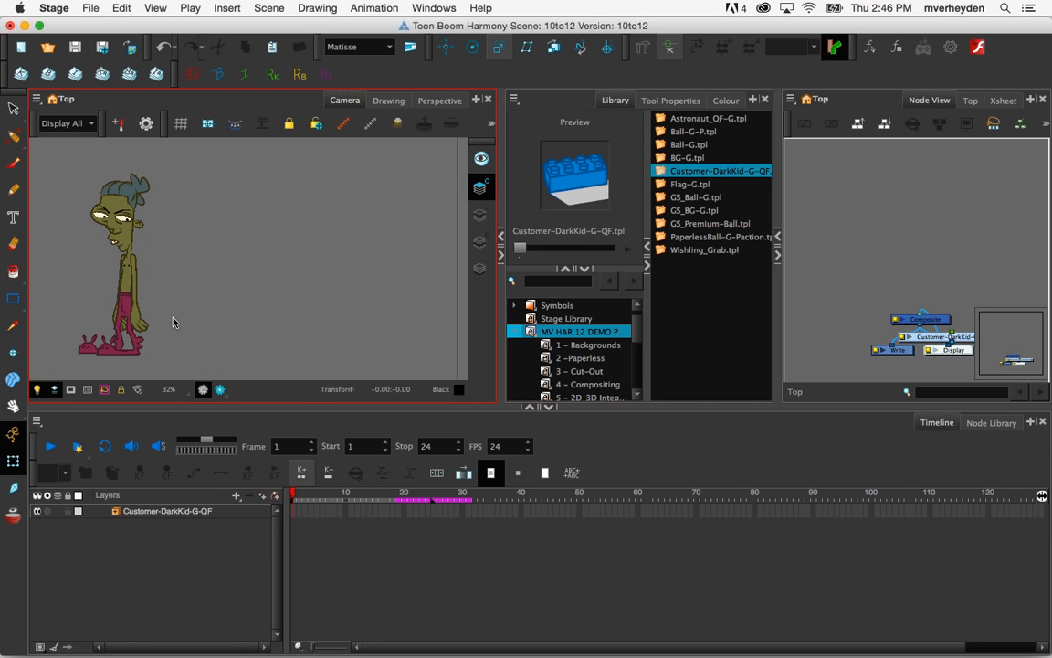
pyautogui.press('2')
pyautogui.moveTo(157, 305); pyautogui.dragTo(227, 319)
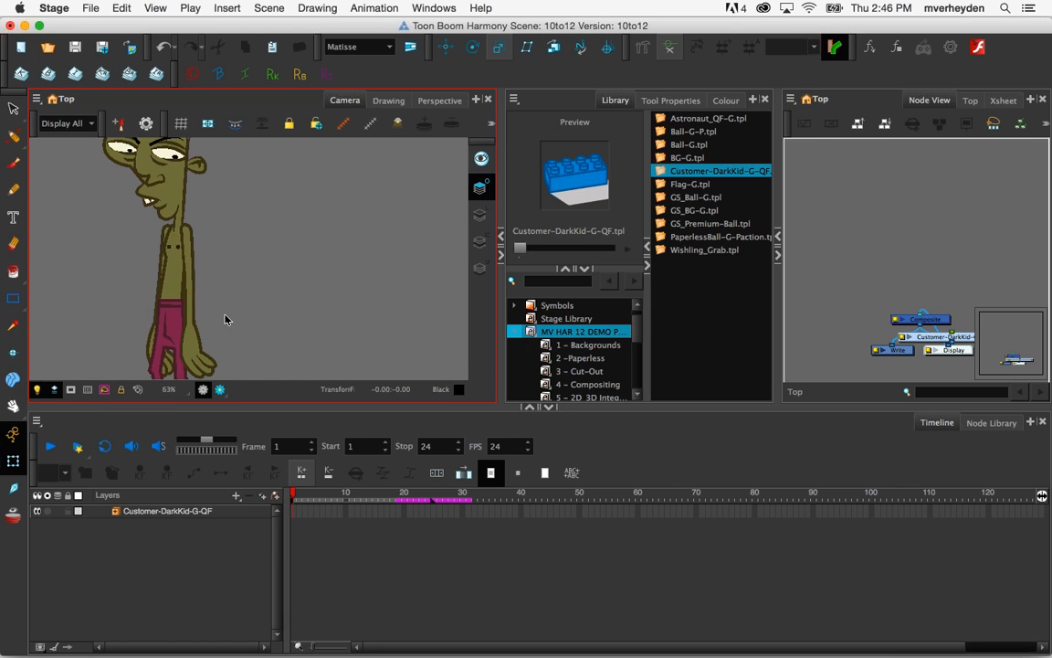
pyautogui.click(172, 265)
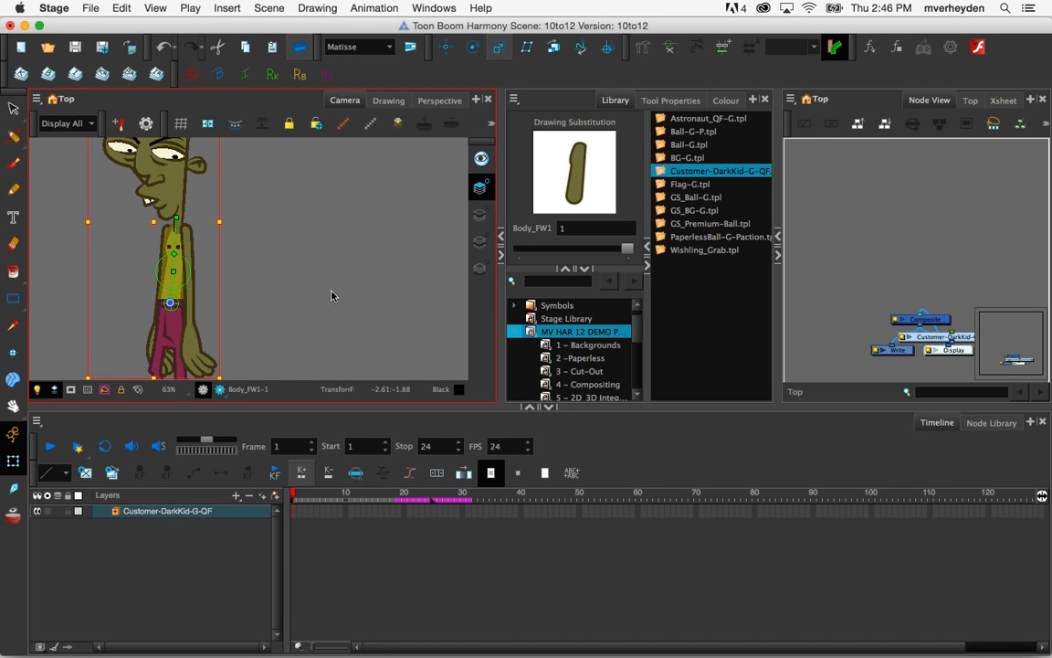
pyautogui.click(326, 332)
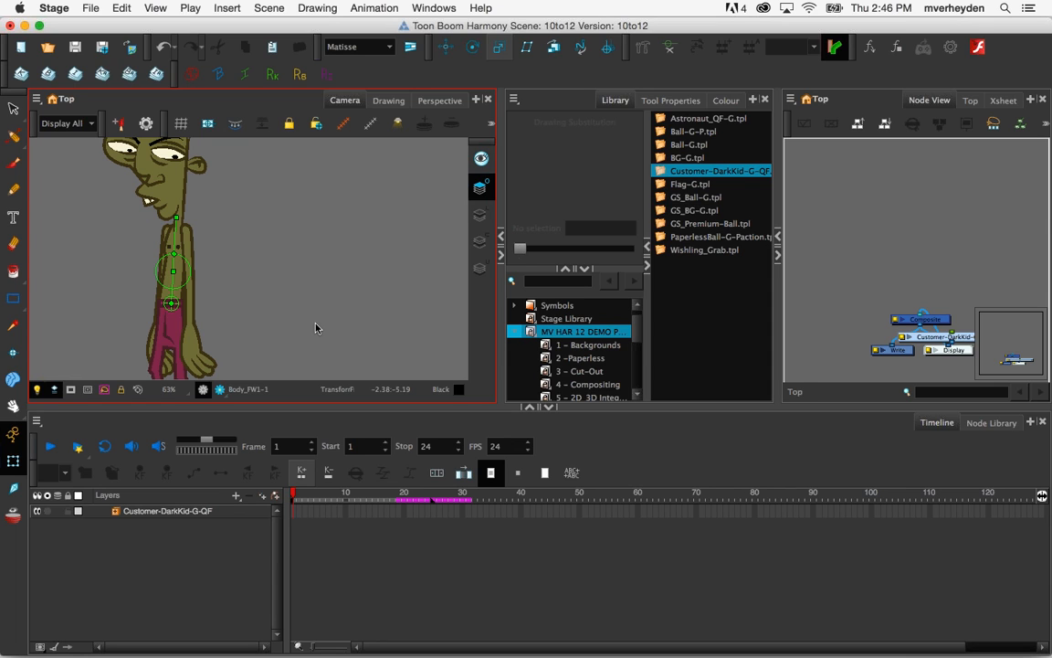
# Move the Customer-DarkKid-G-QF group clear of the Composite in the node network and delete it
pyautogui.scroll(-3, 320, 322)
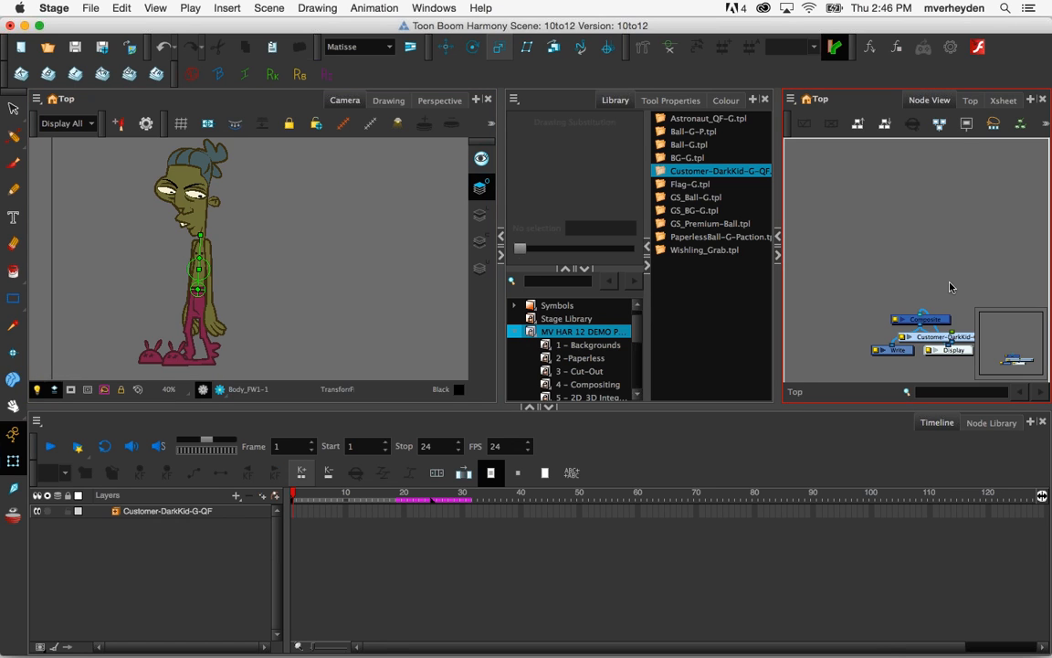
pyautogui.moveTo(954, 337); pyautogui.dragTo(960, 228)
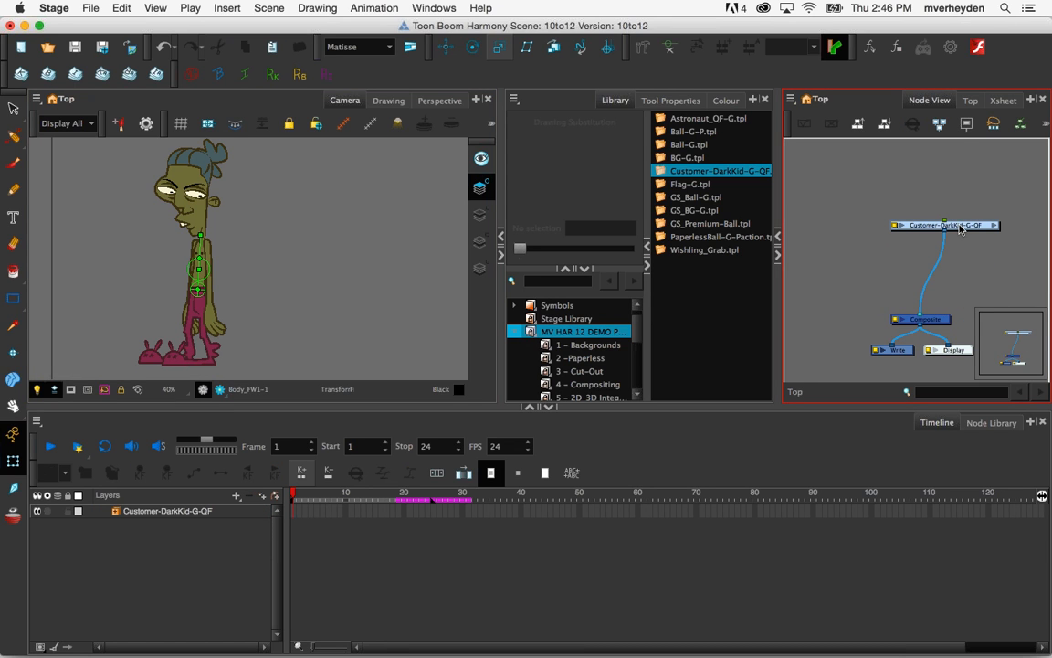
pyautogui.click(947, 225)
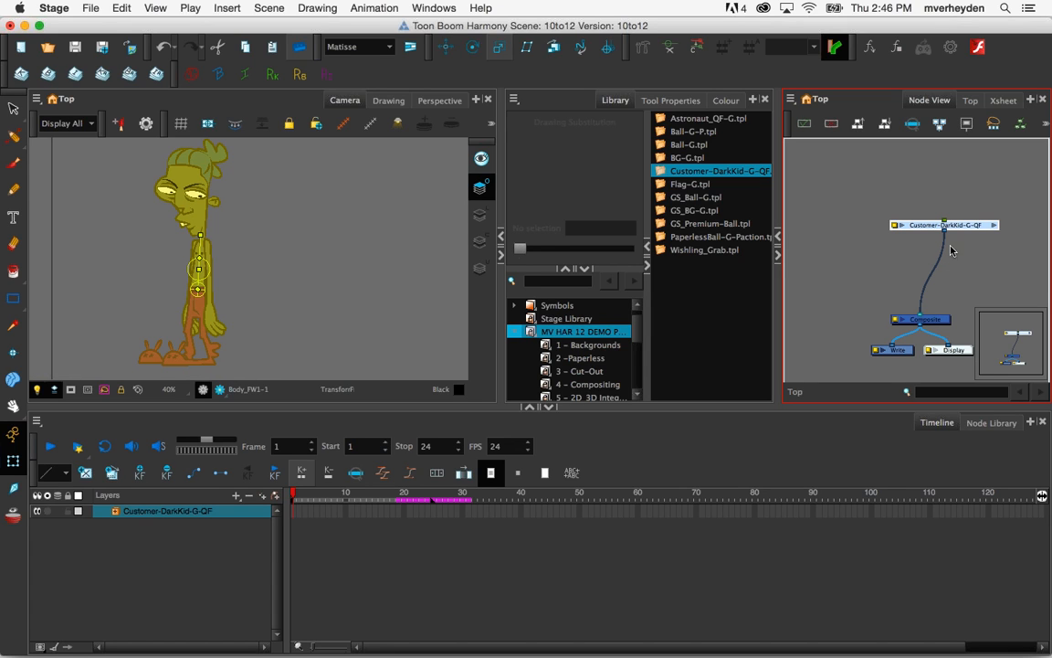
pyautogui.press('Delete')
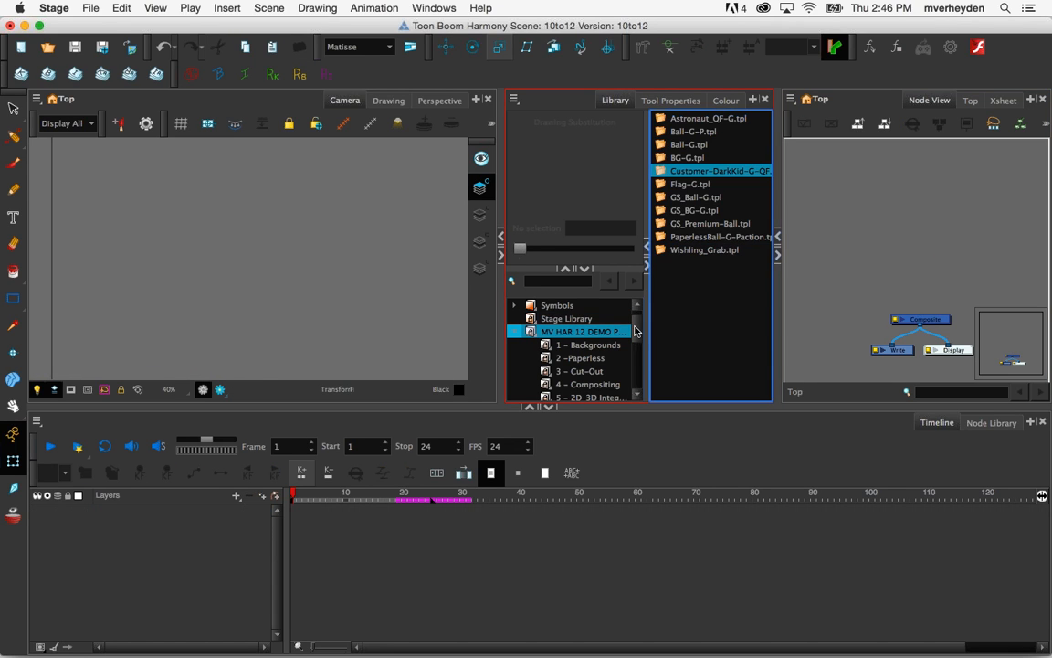
# Place the TOON template from the library into the camera view and position its node above the Composite
pyautogui.scroll(-2, 615, 345)
pyautogui.click(615, 345)
pyautogui.moveTo(690, 145); pyautogui.dragTo(384, 222)
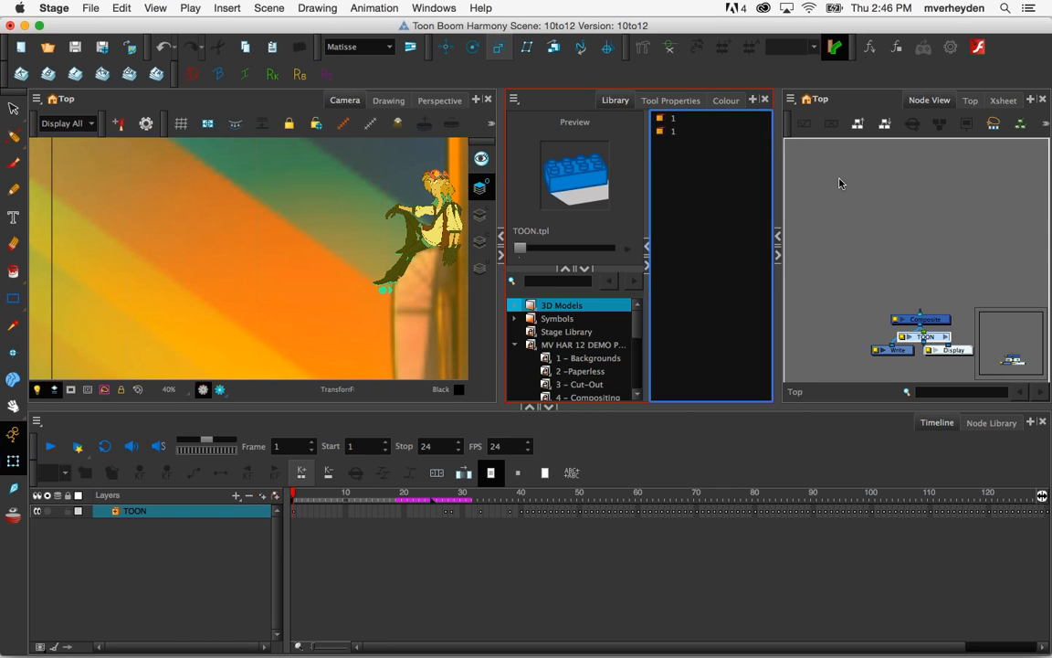
pyautogui.moveTo(937, 334); pyautogui.dragTo(932, 264)
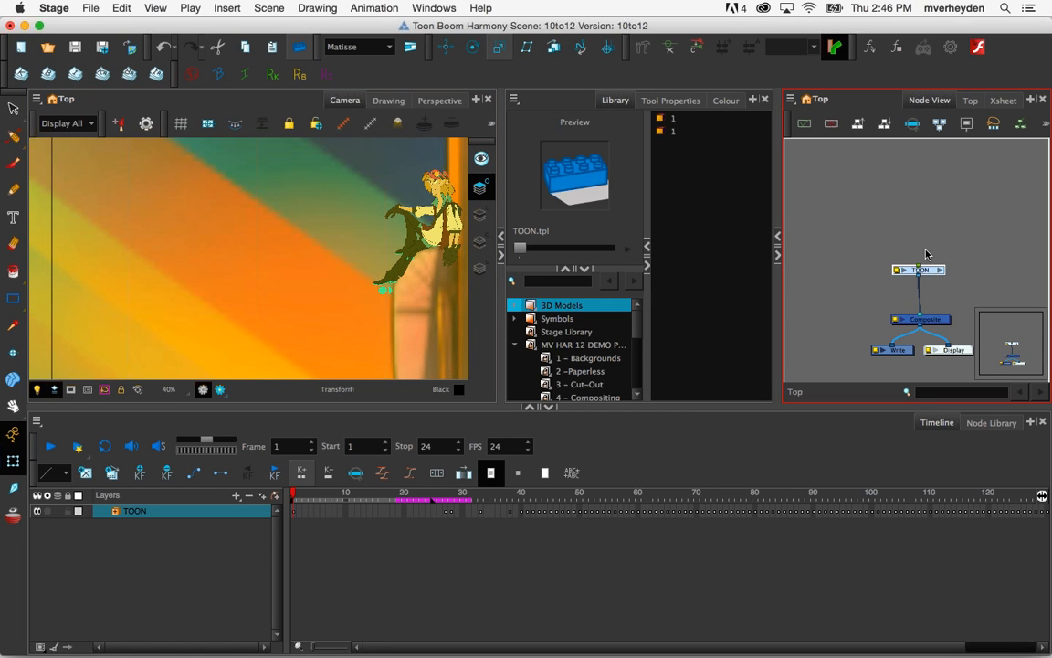
pyautogui.click(836, 233)
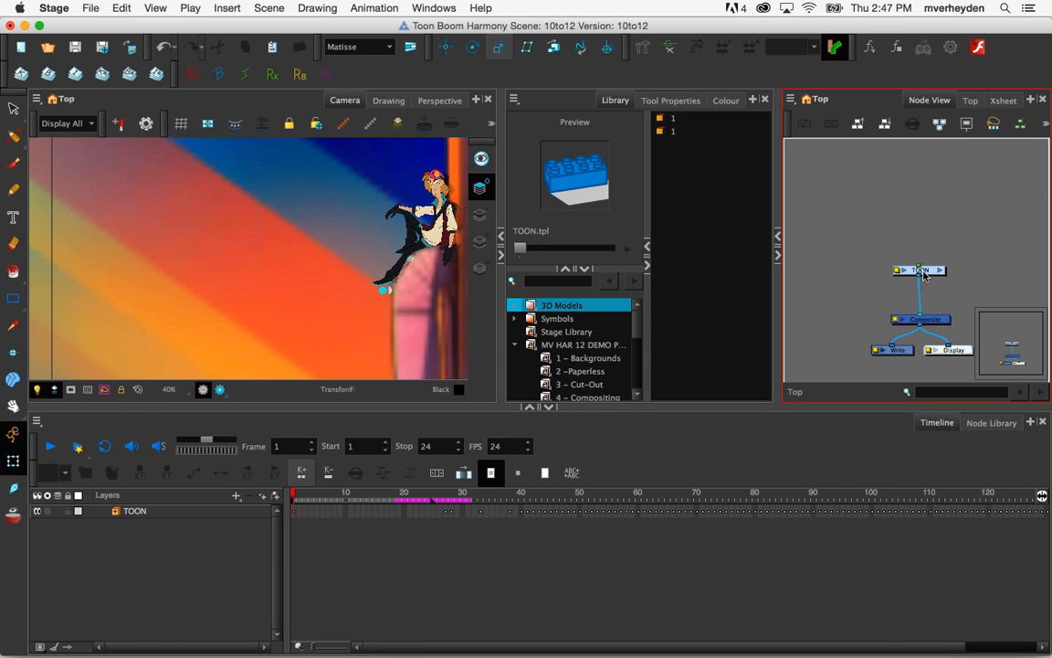
# Select the trash can 3D model in the street scene, examine it from a raised angle in the Perspective view, and clear the selection
pyautogui.scroll(-3, 335, 295)
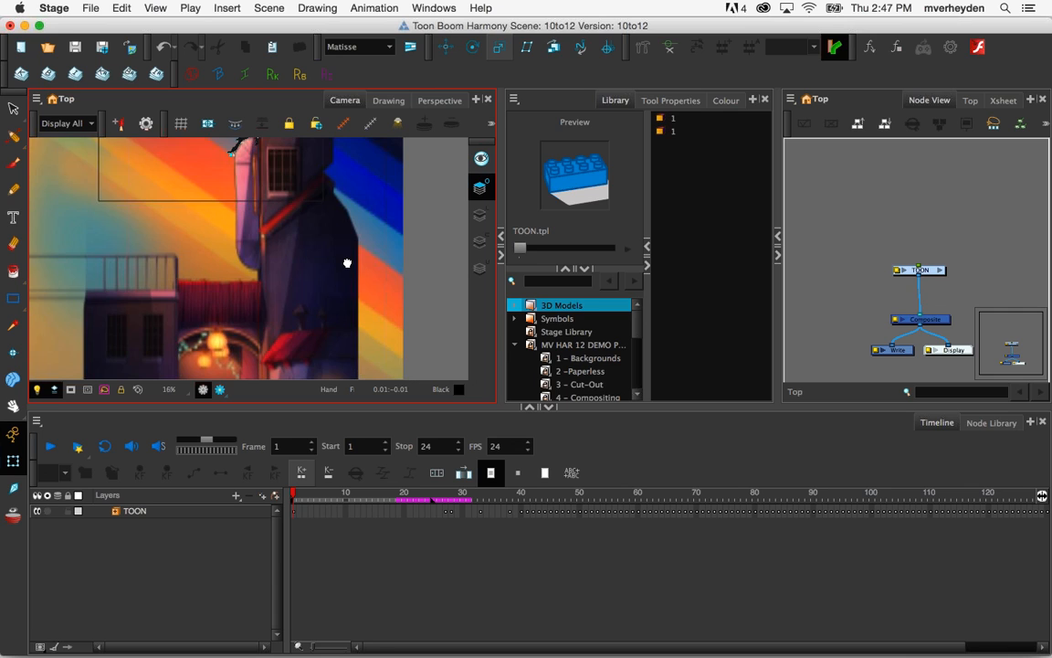
pyautogui.scroll(-5, 347, 263)
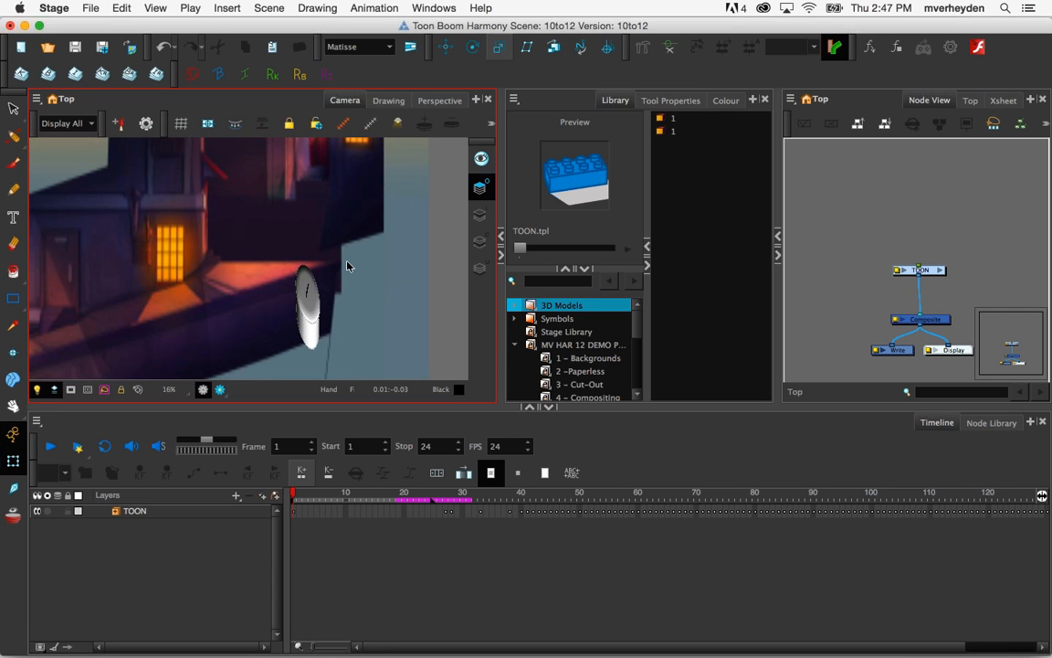
pyautogui.click(308, 306)
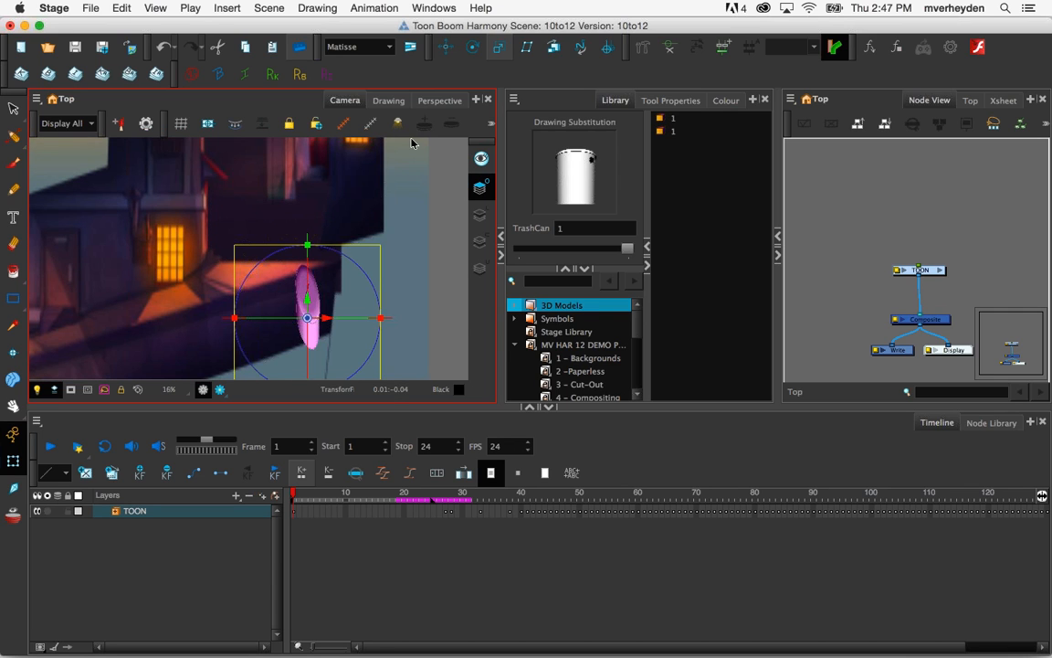
pyautogui.click(439, 100)
pyautogui.scroll(-5, 392, 352)
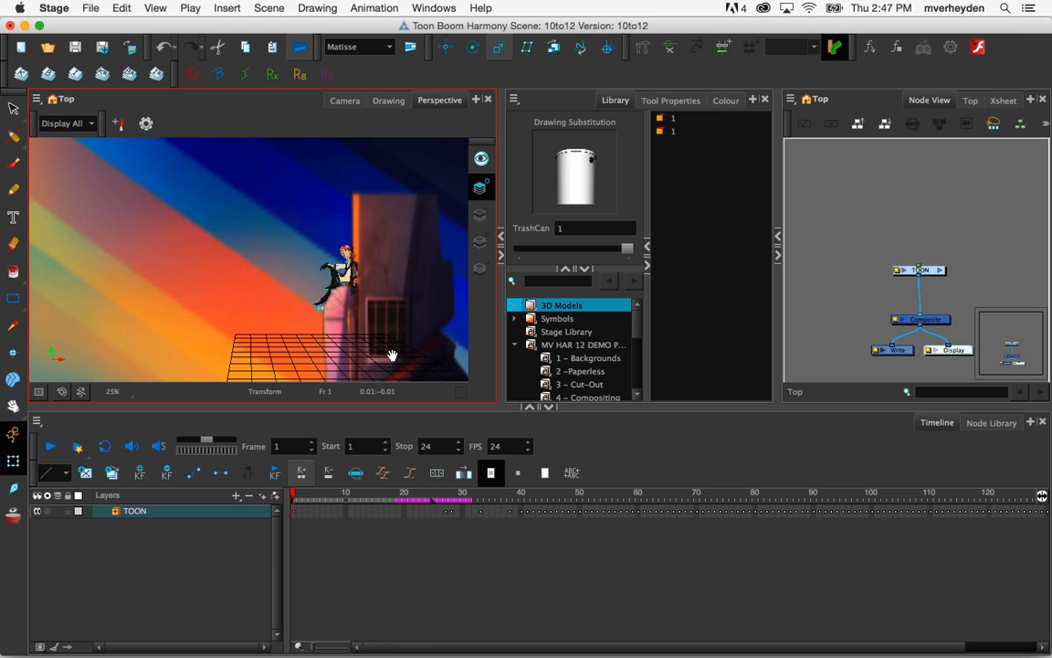
pyautogui.scroll(5, 317, 305)
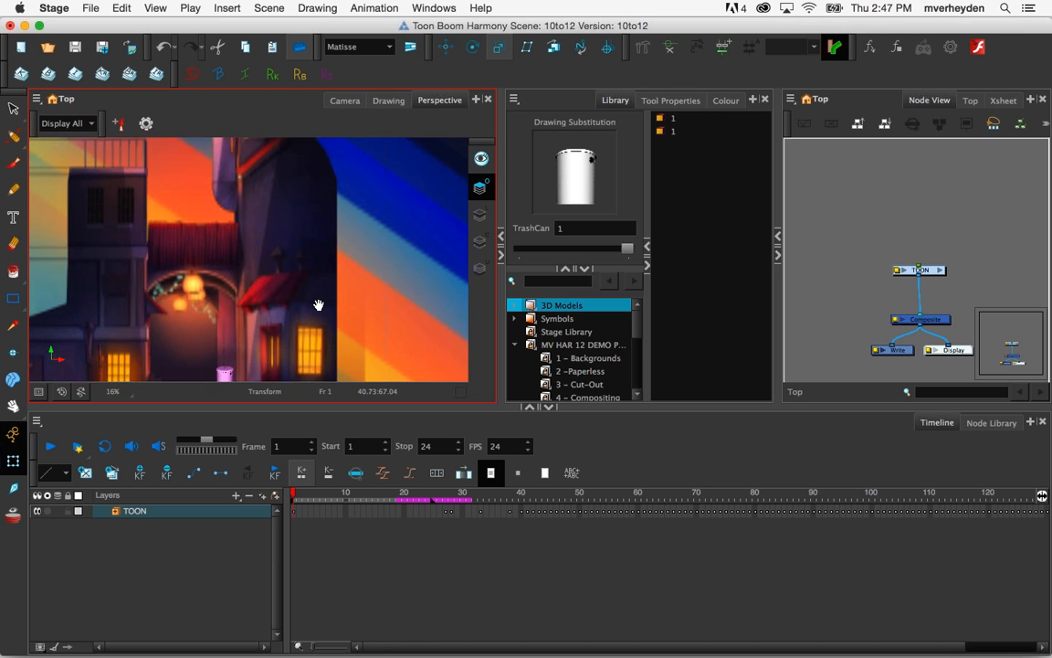
pyautogui.scroll(5, 294, 223)
pyautogui.moveTo(254, 235); pyautogui.dragTo(254, 200)
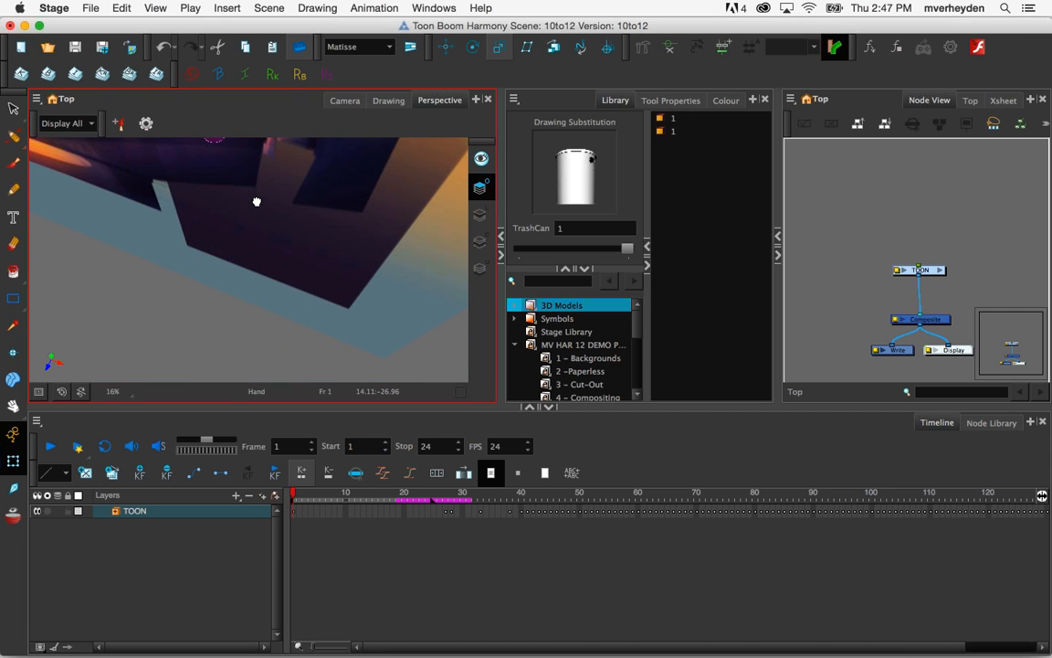
pyautogui.scroll(-3, 289, 265)
pyautogui.moveTo(222, 277); pyautogui.dragTo(232, 195)
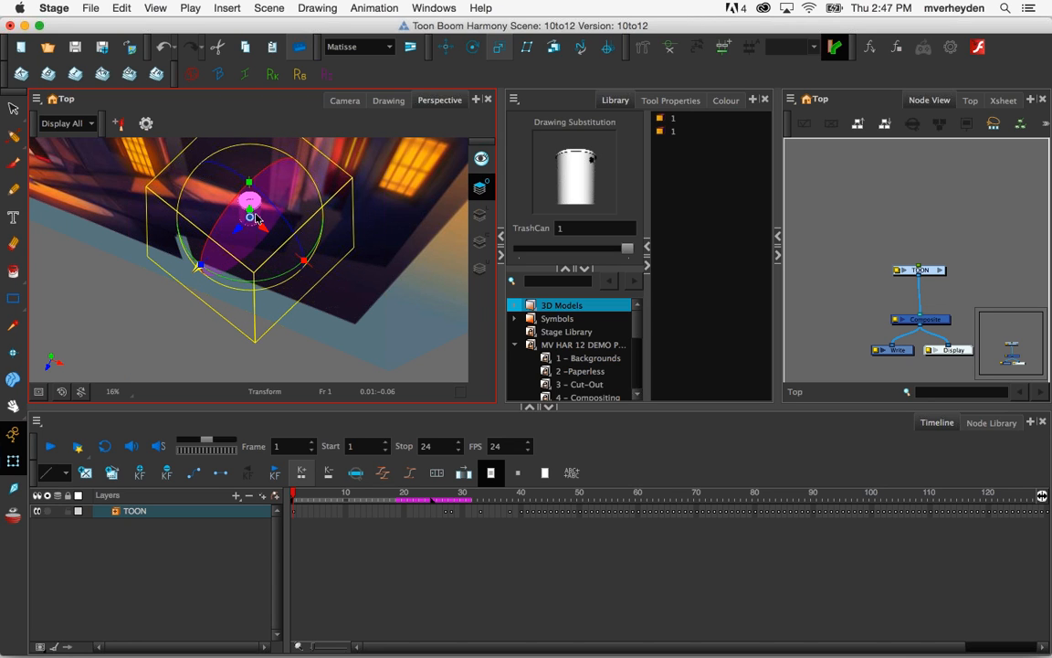
pyautogui.click(916, 236)
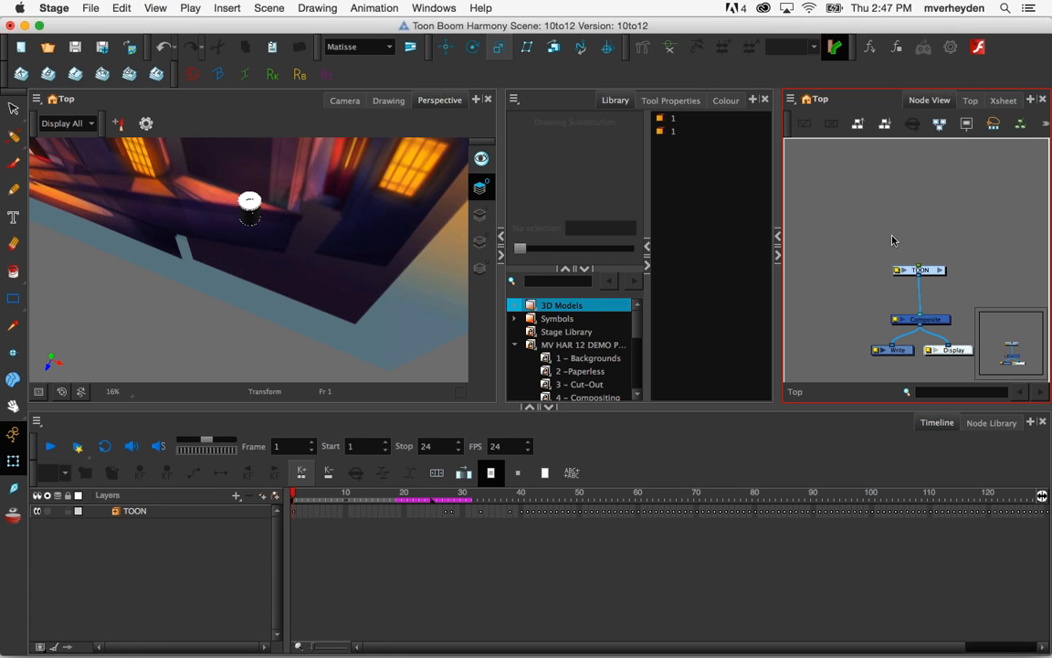
# Insert a backdrop behind the TOON group in the node network
pyautogui.click(795, 102)
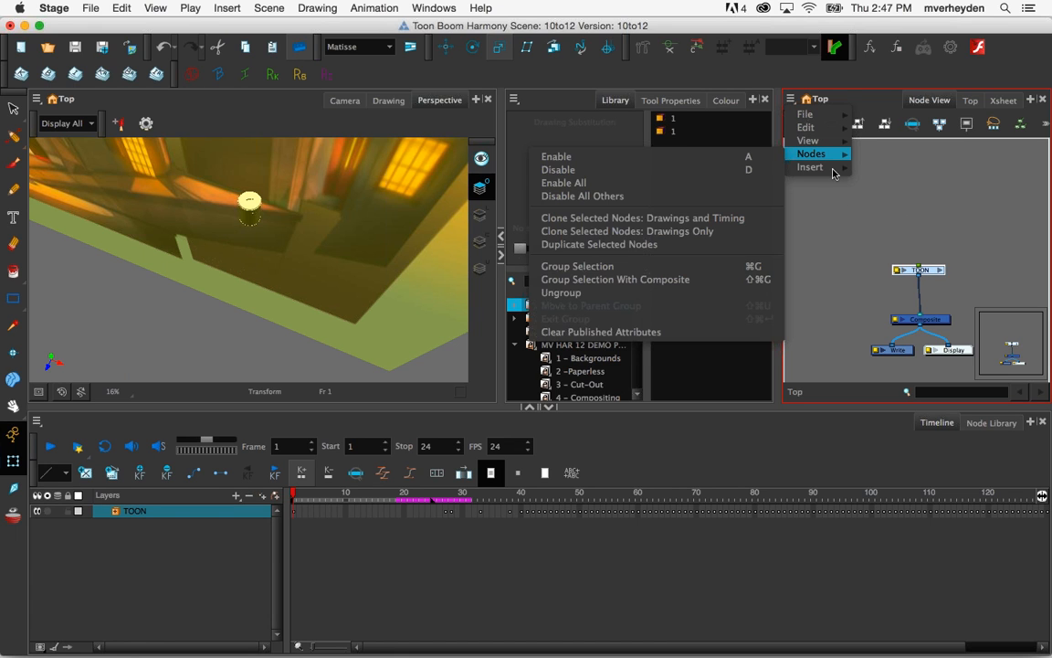
pyautogui.moveTo(818, 167)
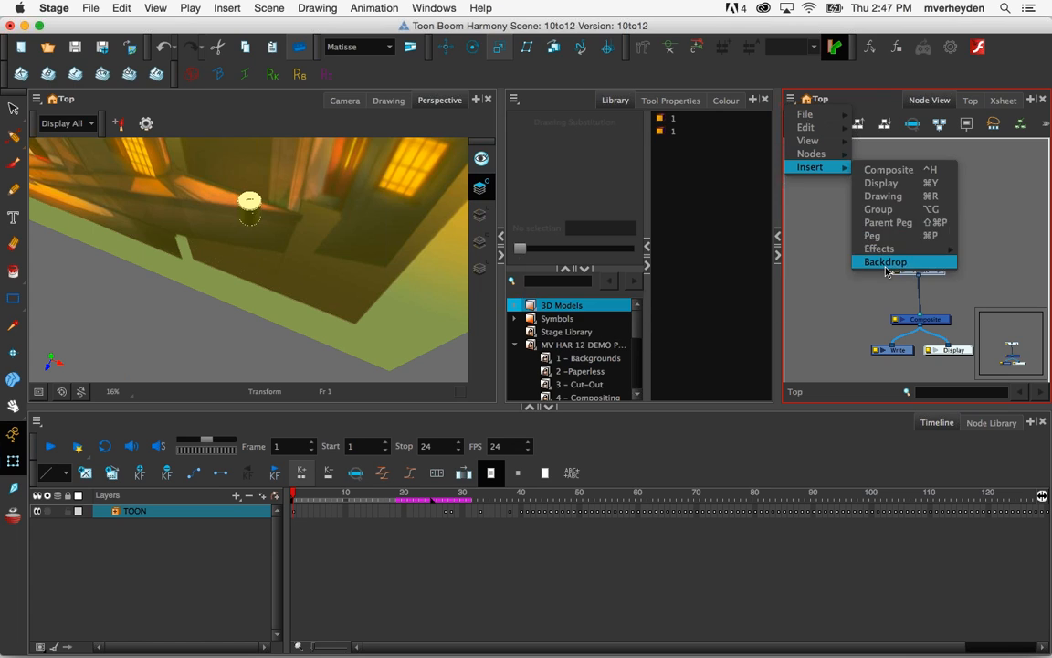
pyautogui.click(893, 260)
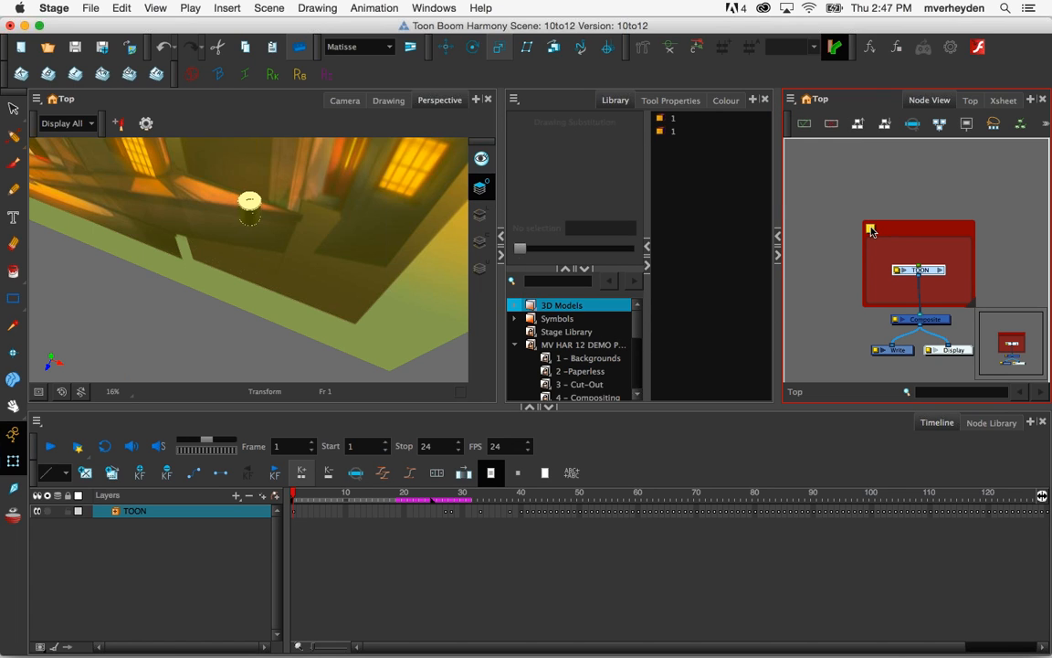
# Open the new backdrop's properties, look through the available colours, and close the dialog without picking one
pyautogui.doubleClick(892, 236)
pyautogui.click(590, 255)
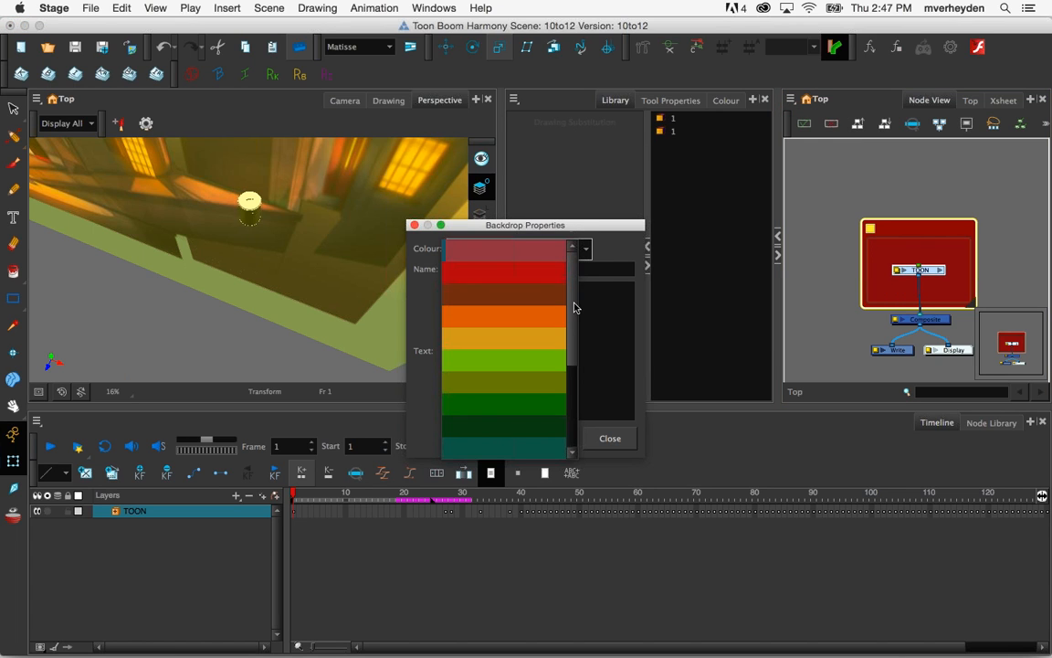
pyautogui.scroll(-5, 573, 305)
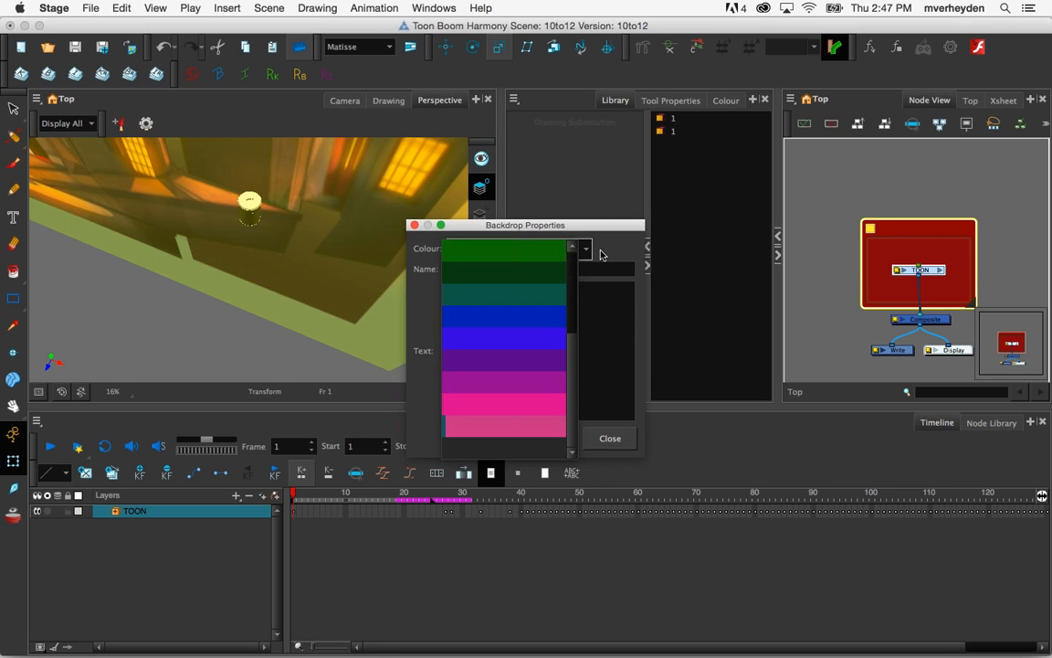
pyautogui.click(576, 326)
pyautogui.click(588, 250)
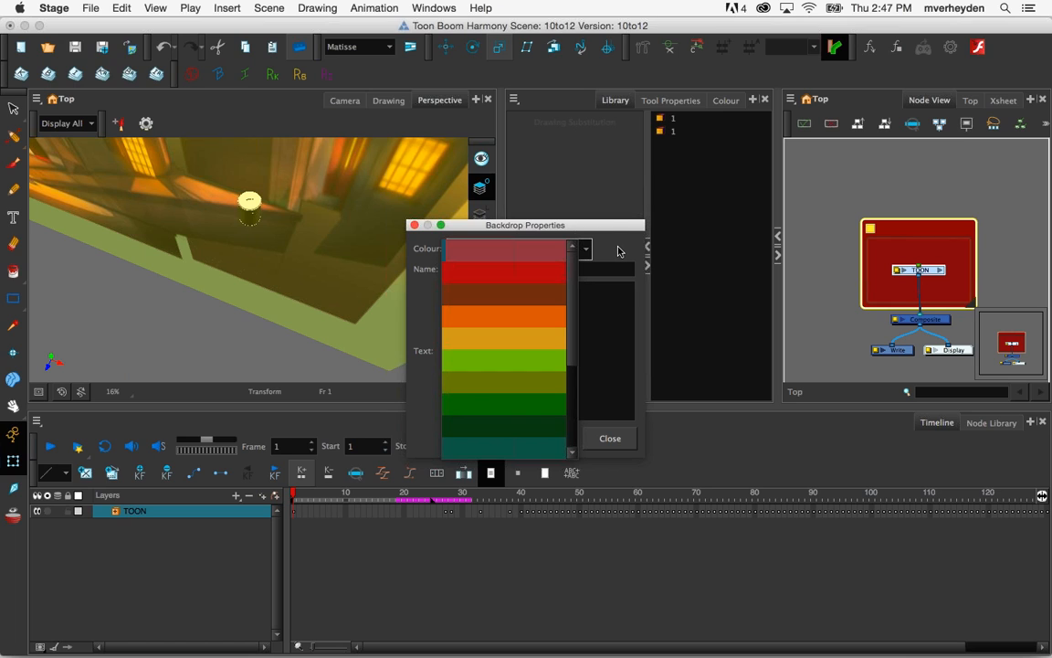
pyautogui.click(619, 250)
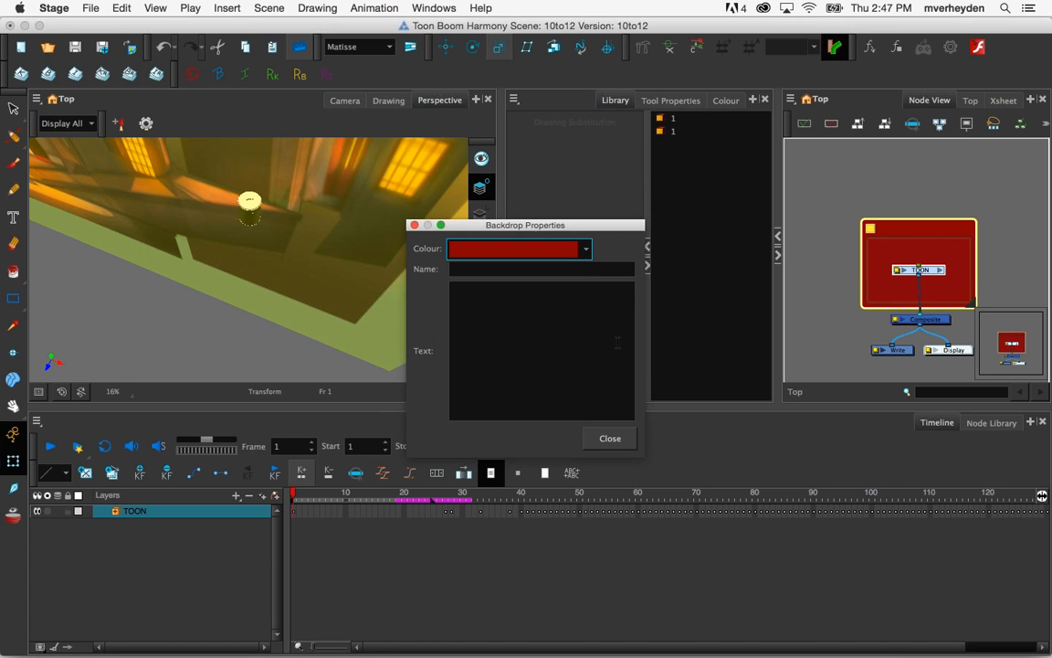
pyautogui.click(610, 442)
pyautogui.click(806, 392)
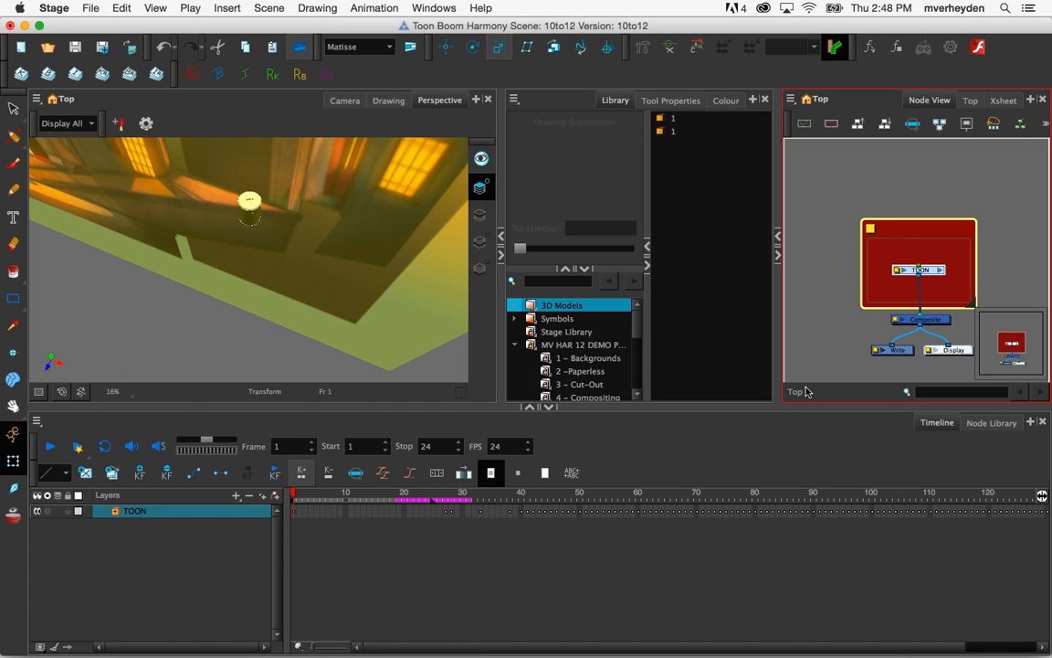
# Open the Node Library and clear its search filter to list all available nodes
pyautogui.click(990, 423)
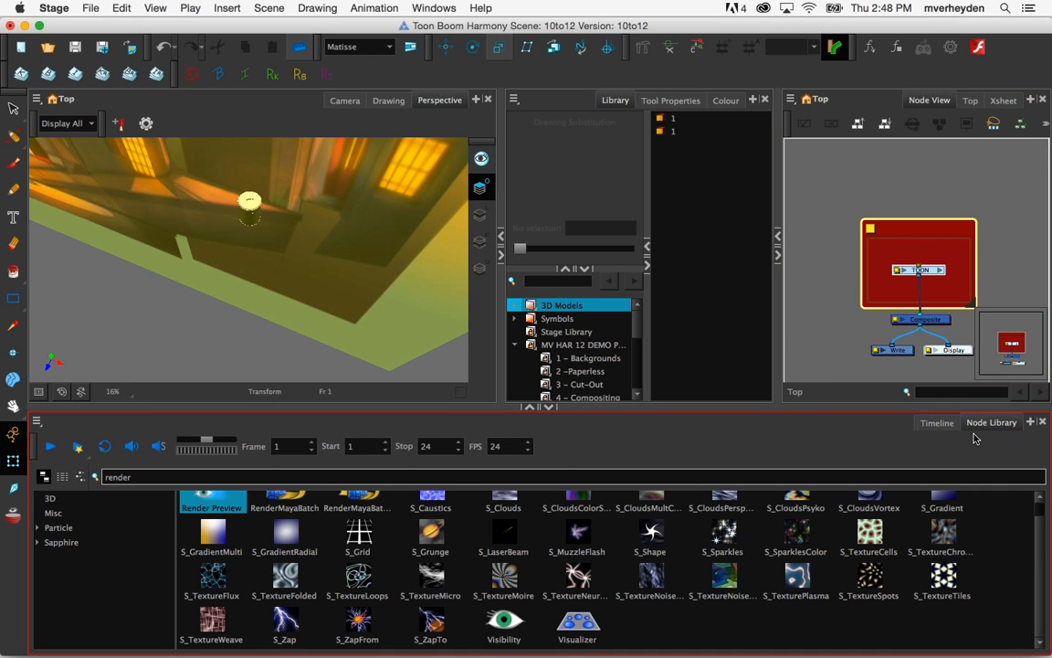
pyautogui.scroll(1, 1047, 527)
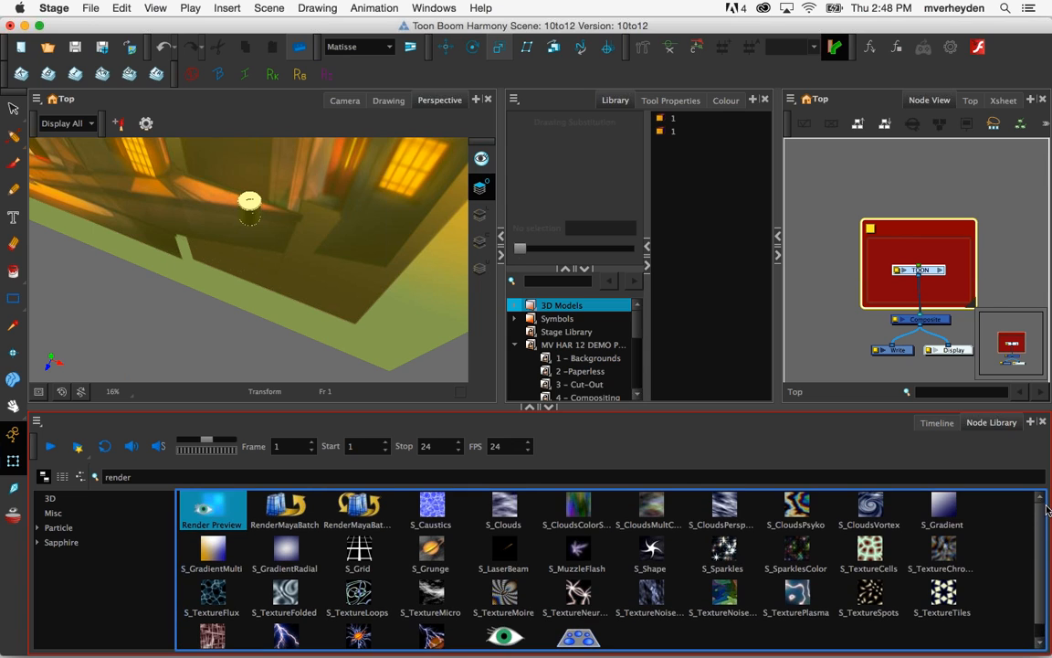
pyautogui.click(887, 483)
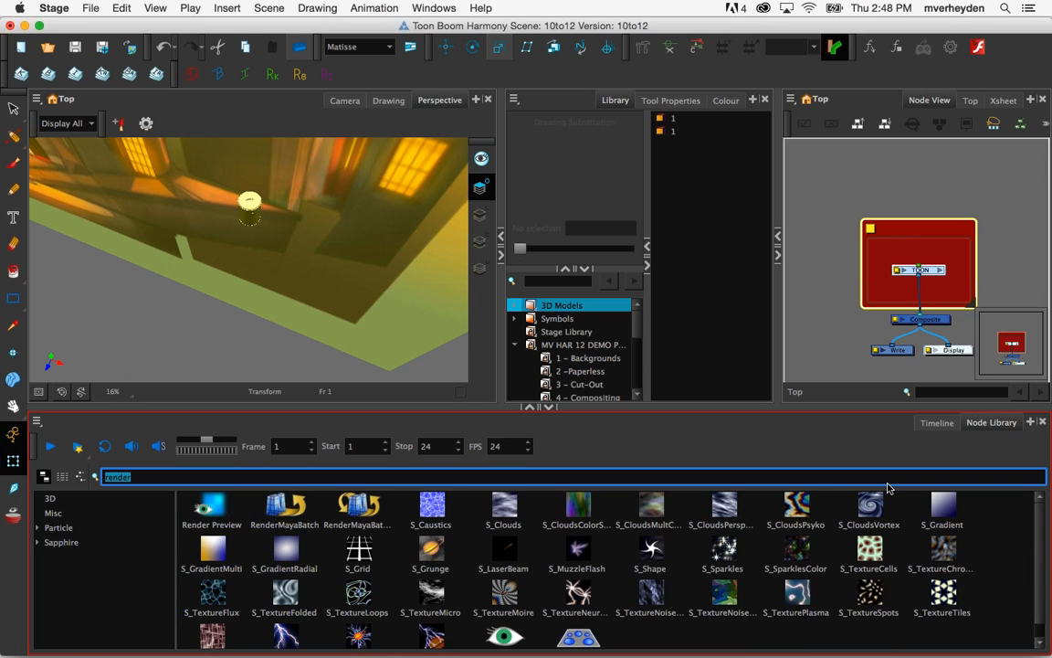
pyautogui.press('BackSpace')
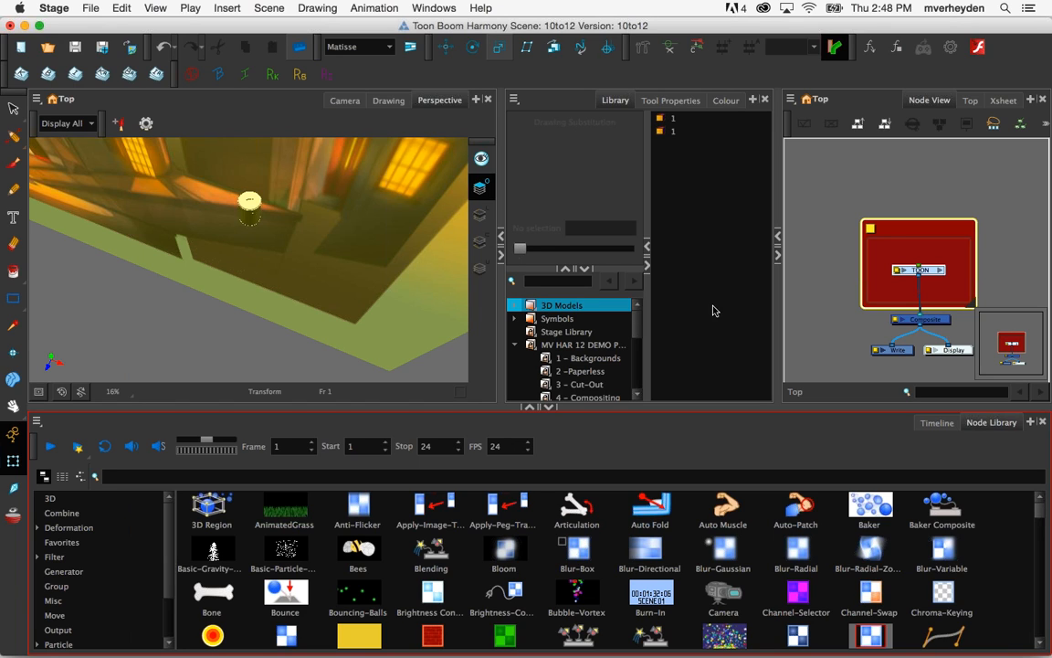
pyautogui.click(752, 385)
# Delete the TOON group from the node network
pyautogui.click(829, 391)
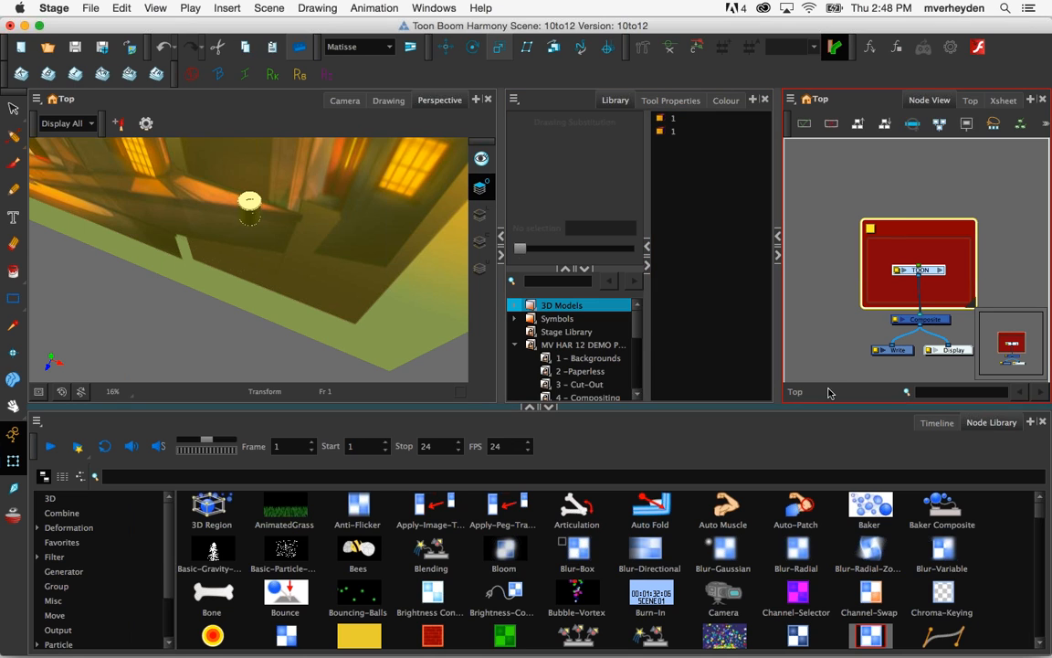
pyautogui.press('Delete')
pyautogui.press('Return')
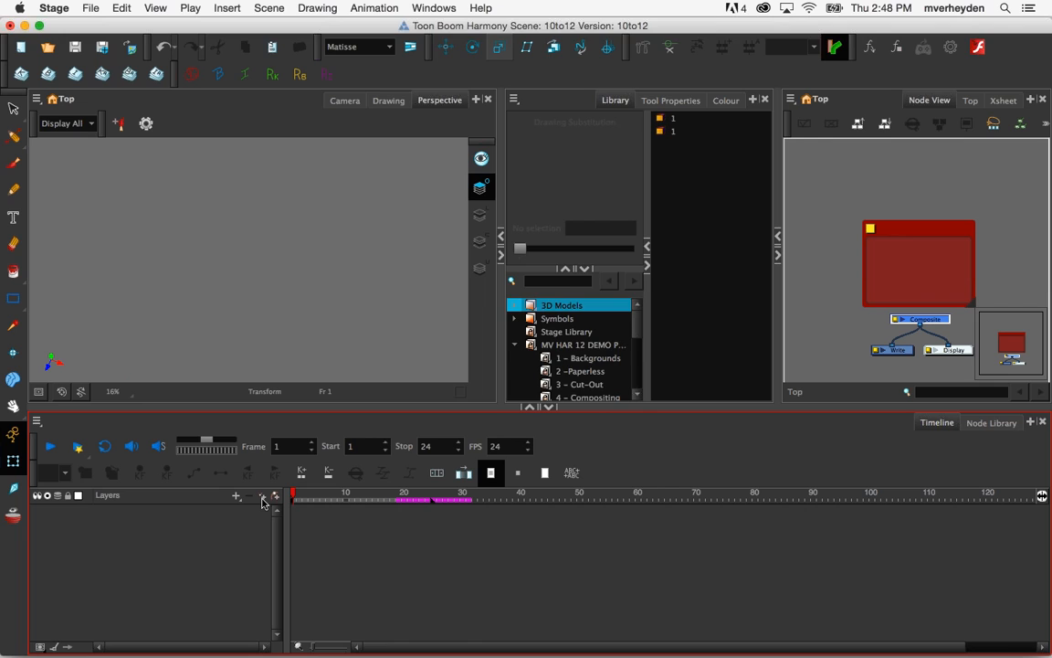
# Add a Drawing layer to the scene and position its node inside the backdrop above the Composite
pyautogui.click(263, 497)
pyautogui.click(576, 401)
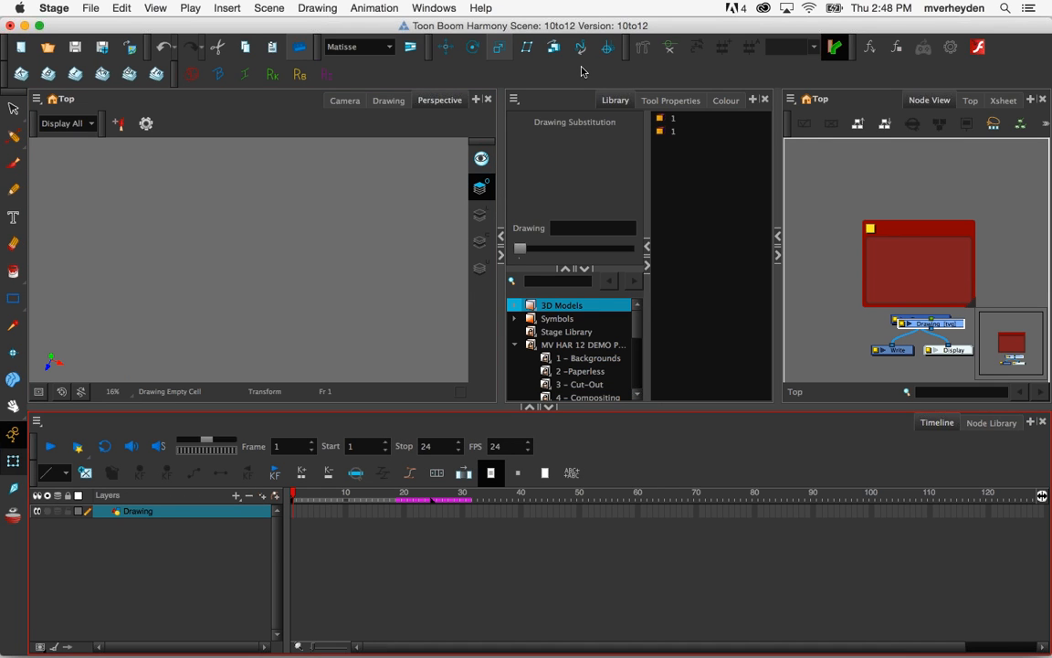
pyautogui.moveTo(928, 325)
pyautogui.mouseDown()
pyautogui.moveTo(893, 289)
pyautogui.moveTo(922, 289)
pyautogui.moveTo(921, 315)
pyautogui.mouseUp()
pyautogui.click(933, 278)
# Draw a filled black upright rectangle in the camera view on the Drawing layer
pyautogui.click(13, 299)
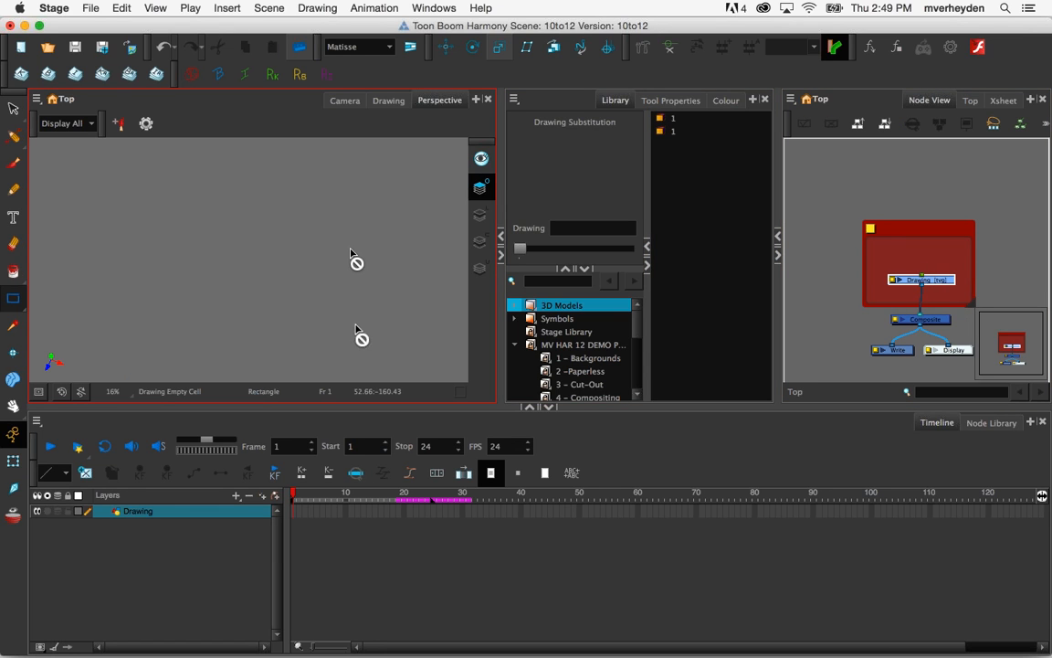
pyautogui.click(726, 100)
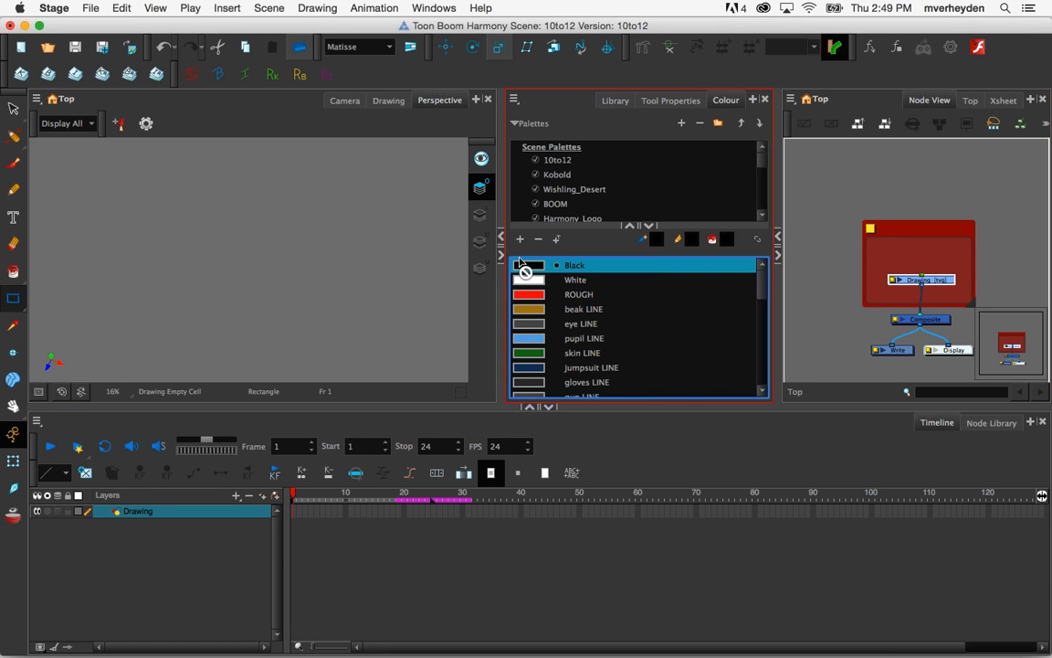
pyautogui.click(345, 101)
pyautogui.moveTo(208, 183); pyautogui.dragTo(335, 344)
pyautogui.click(287, 291)
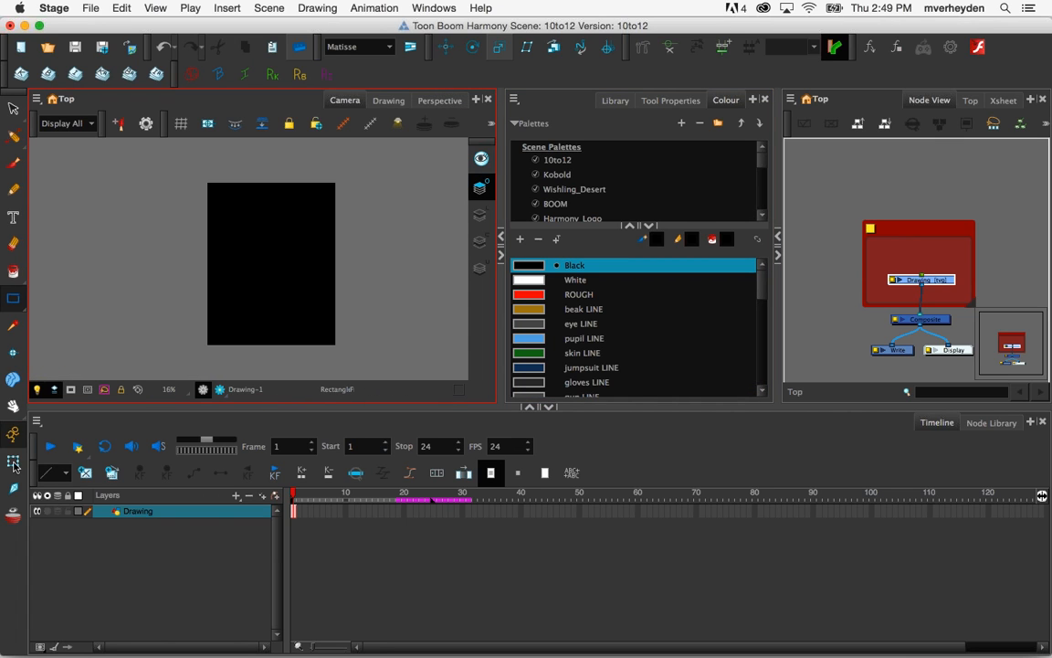
# Rig the rectangle with a vertical four-point deformation chain from just below it to its upper edge, and switch to the Transform tool
pyautogui.click(13, 434)
pyautogui.click(265, 368)
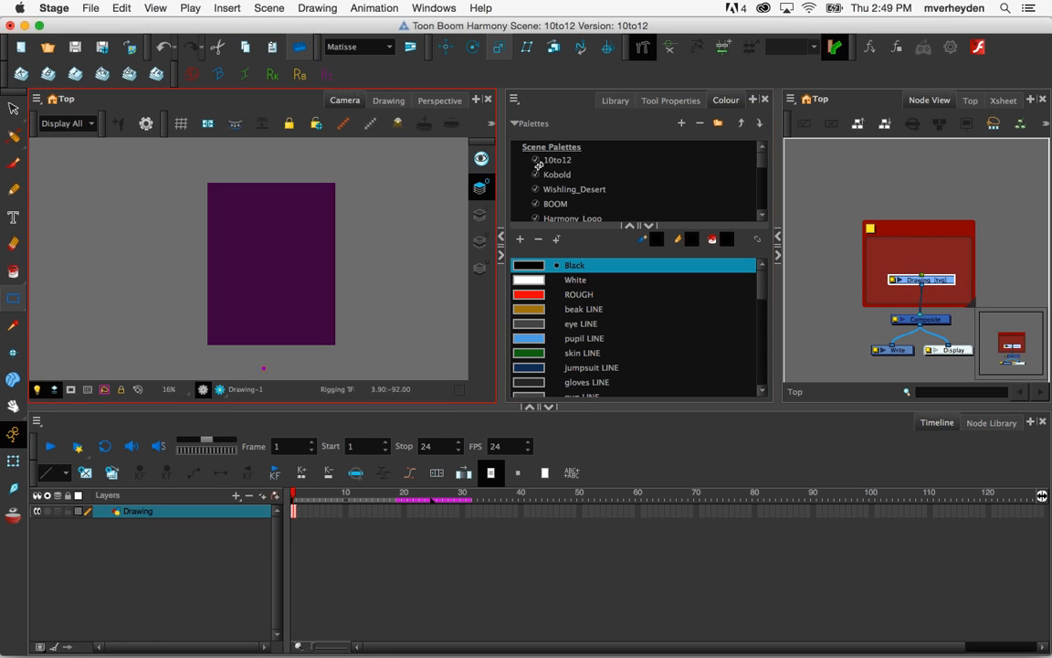
pyautogui.click(264, 297)
pyautogui.click(265, 264)
pyautogui.click(275, 180)
pyautogui.click(13, 461)
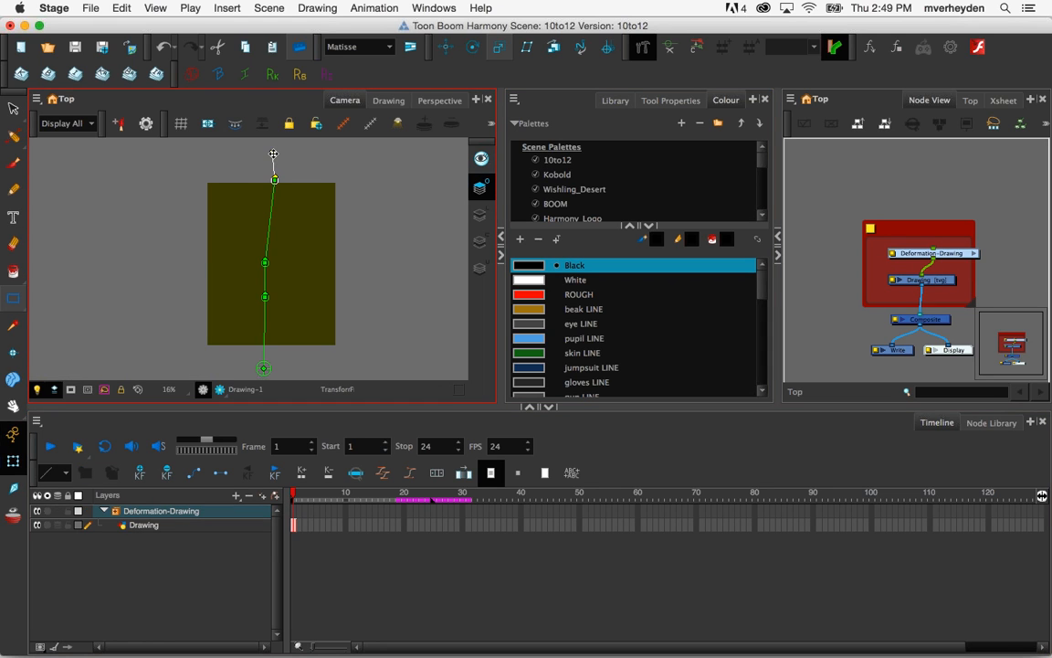
# Bend the rectangle on frame 1 by moving and rotating the three upper joints of its bone deformation chain sideways
pyautogui.moveTo(275, 180); pyautogui.dragTo(327, 186)
pyautogui.moveTo(265, 263); pyautogui.dragTo(212, 258)
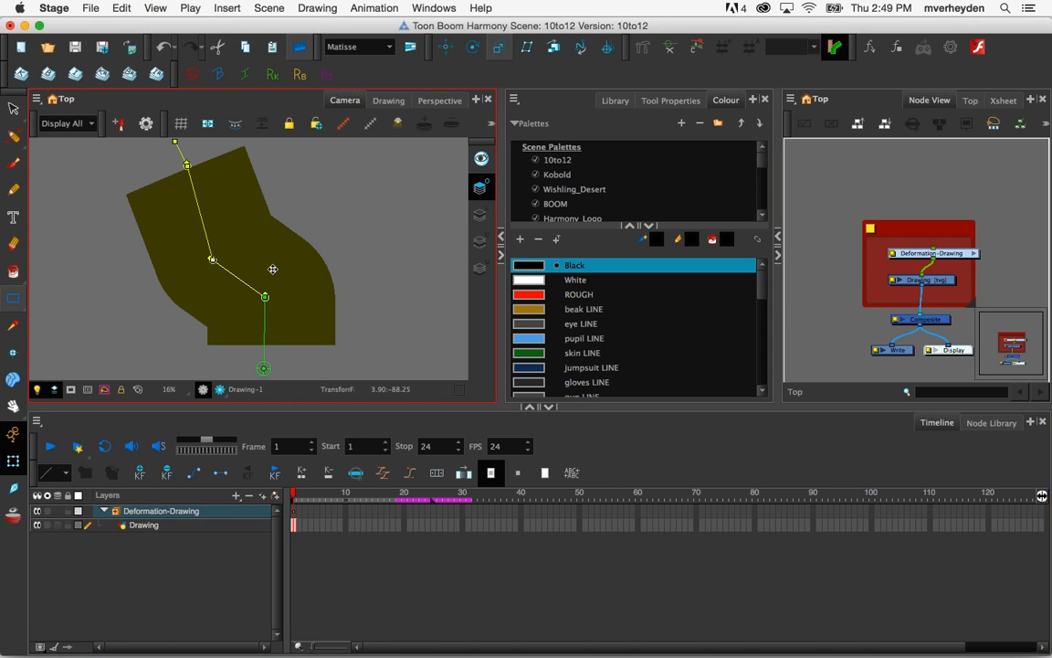
pyautogui.moveTo(264, 297); pyautogui.dragTo(313, 302)
# Expand the Deformation-Drawing layer in the timeline and examine the Bone, Bone_1 and Bone_2 layers and their first-frame keyframes
pyautogui.click(104, 511)
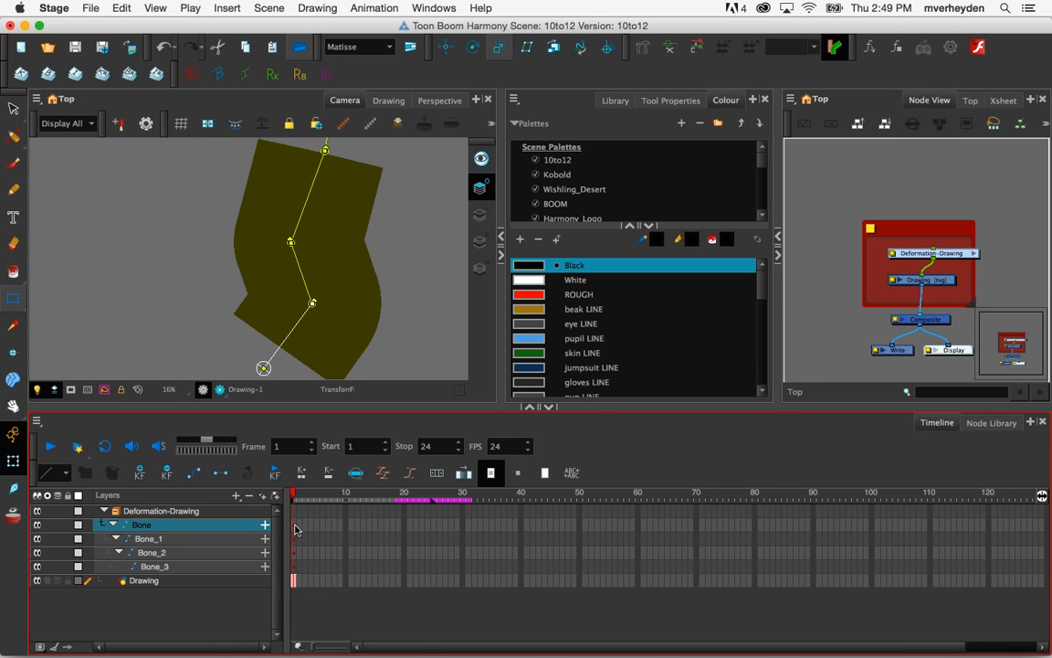
pyautogui.click(183, 539)
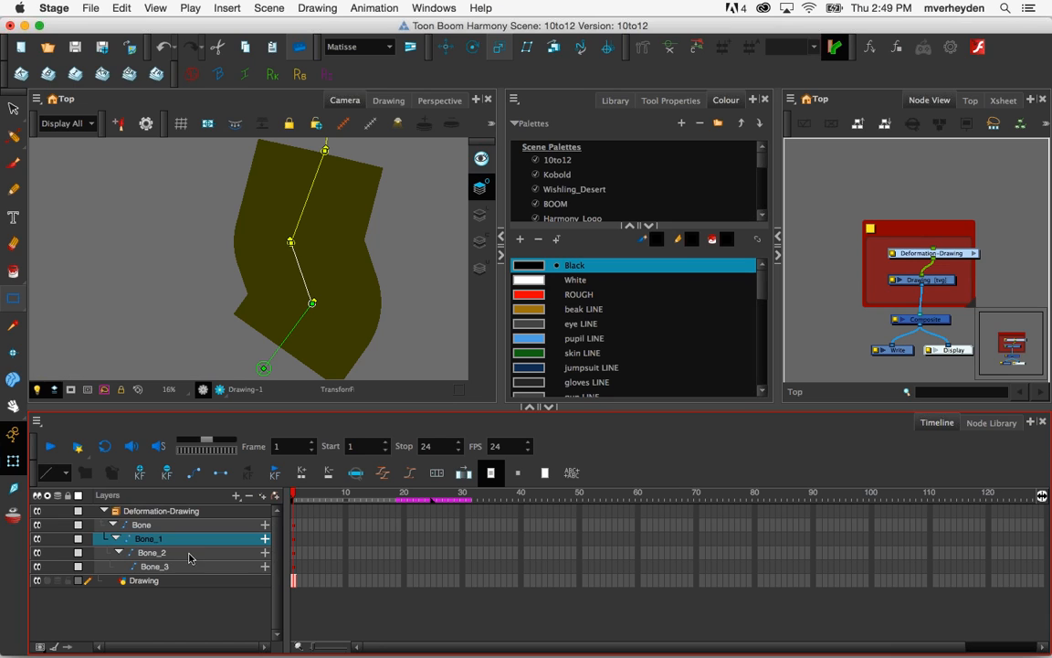
pyautogui.click(201, 552)
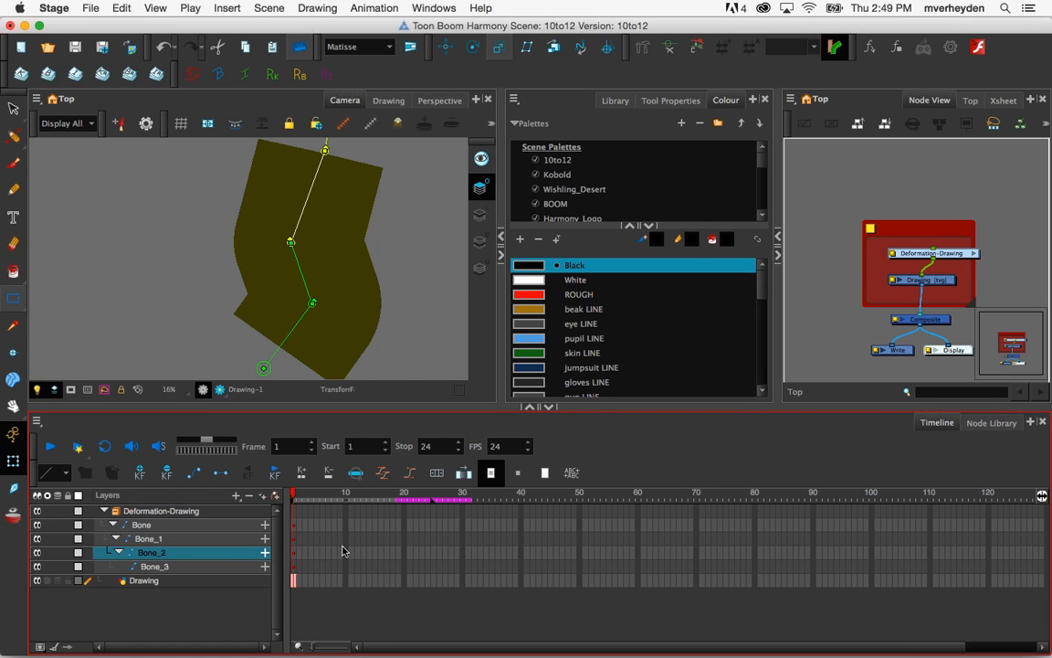
pyautogui.click(293, 540)
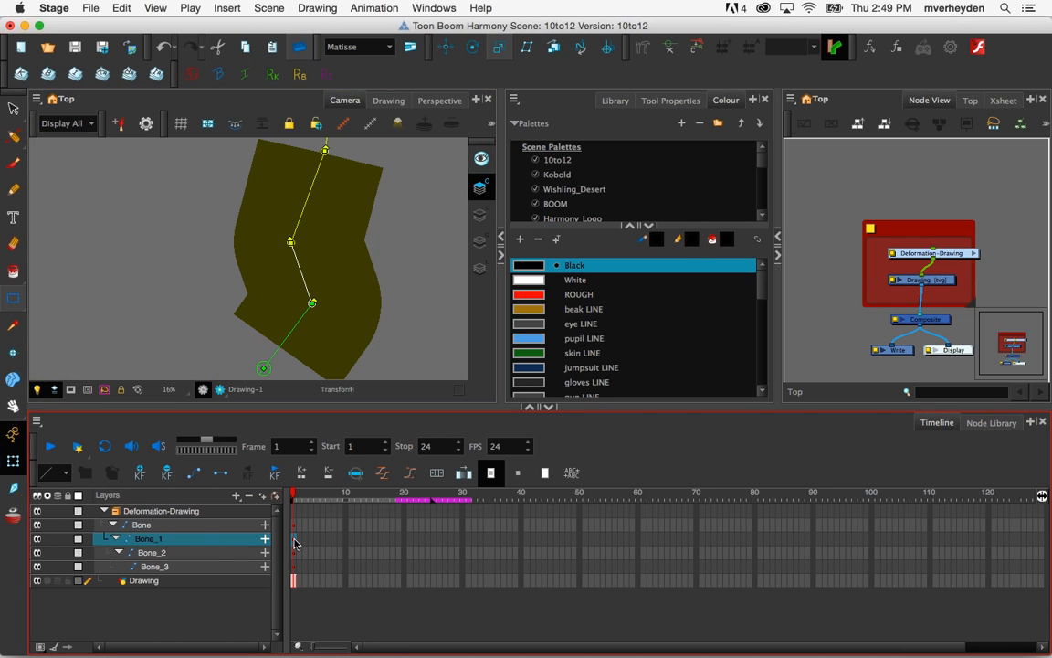
pyautogui.click(294, 527)
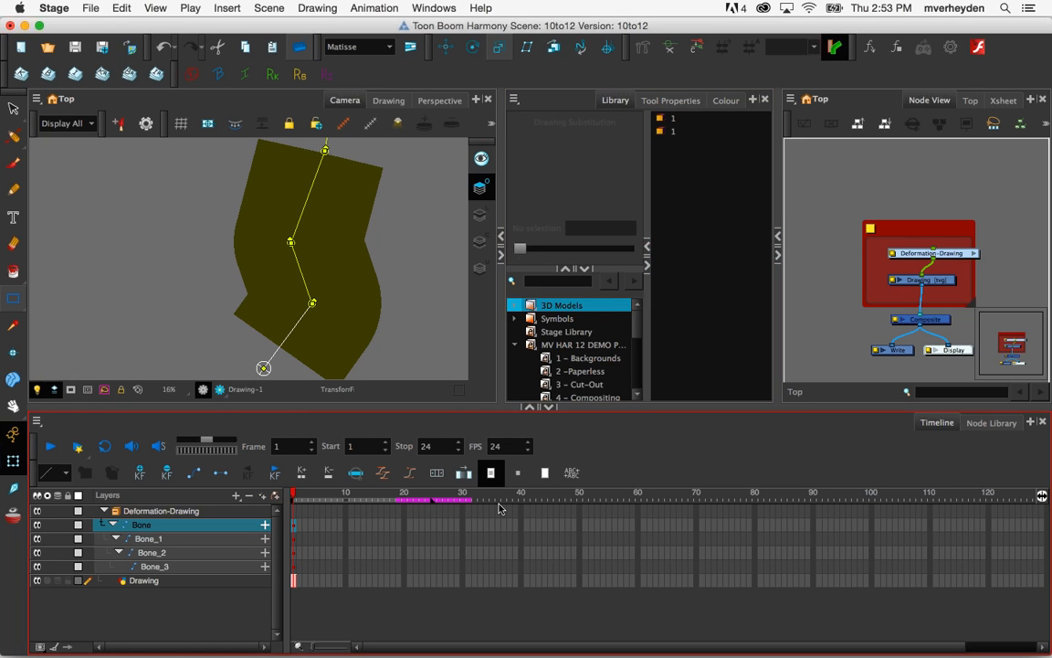
# Create a scene marker on the timeline spanning about frames 36 to 51, leaving its note empty
pyautogui.moveTo(524, 500); pyautogui.dragTo(586, 501)
pyautogui.rightClick(546, 505)
pyautogui.moveTo(692, 633)
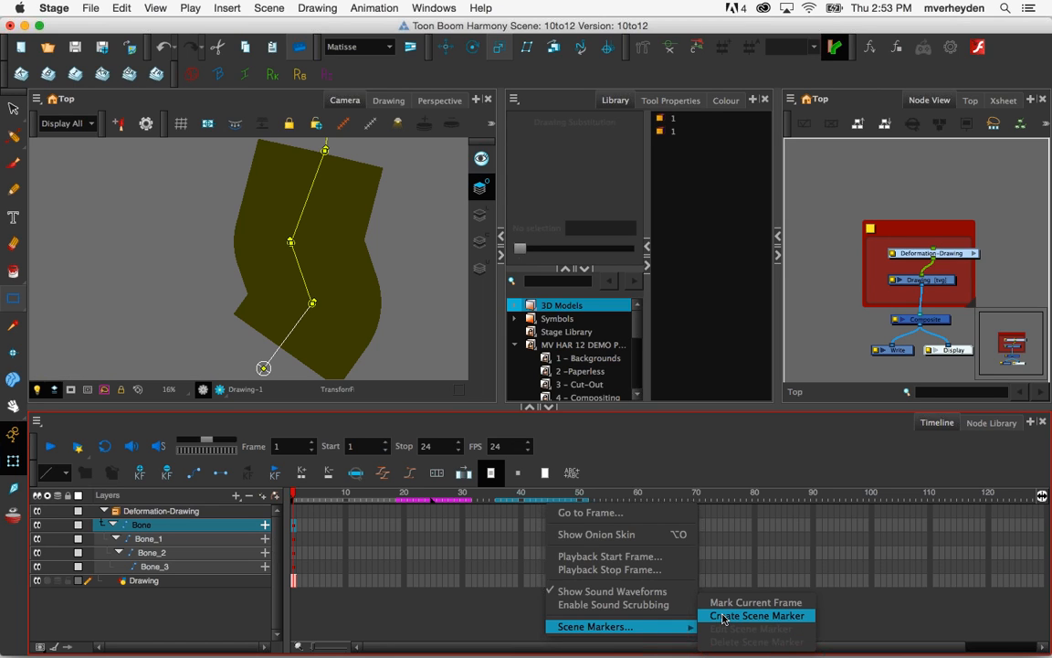
pyautogui.click(724, 616)
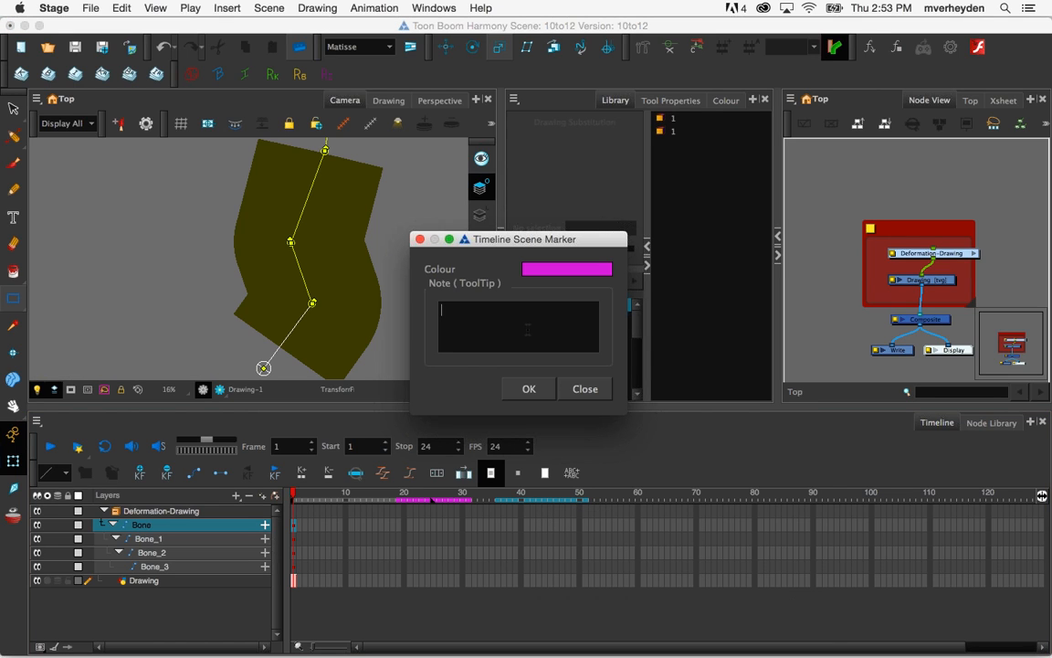
pyautogui.click(547, 391)
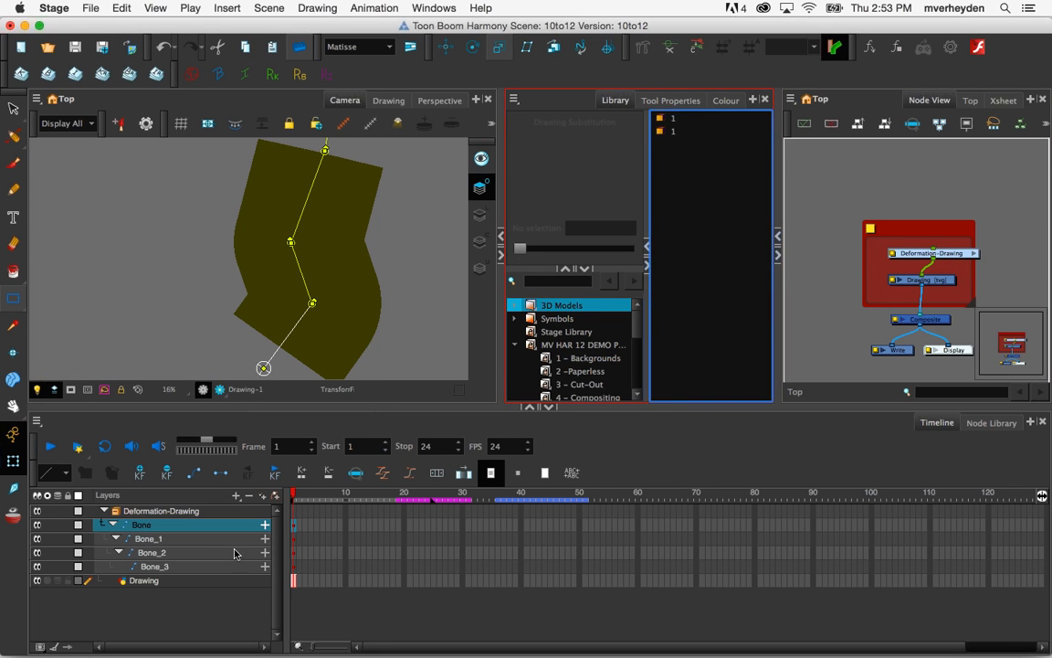
# Change the Deformation-Drawing node's layer colour to golden yellow in its layer properties
pyautogui.click(903, 255)
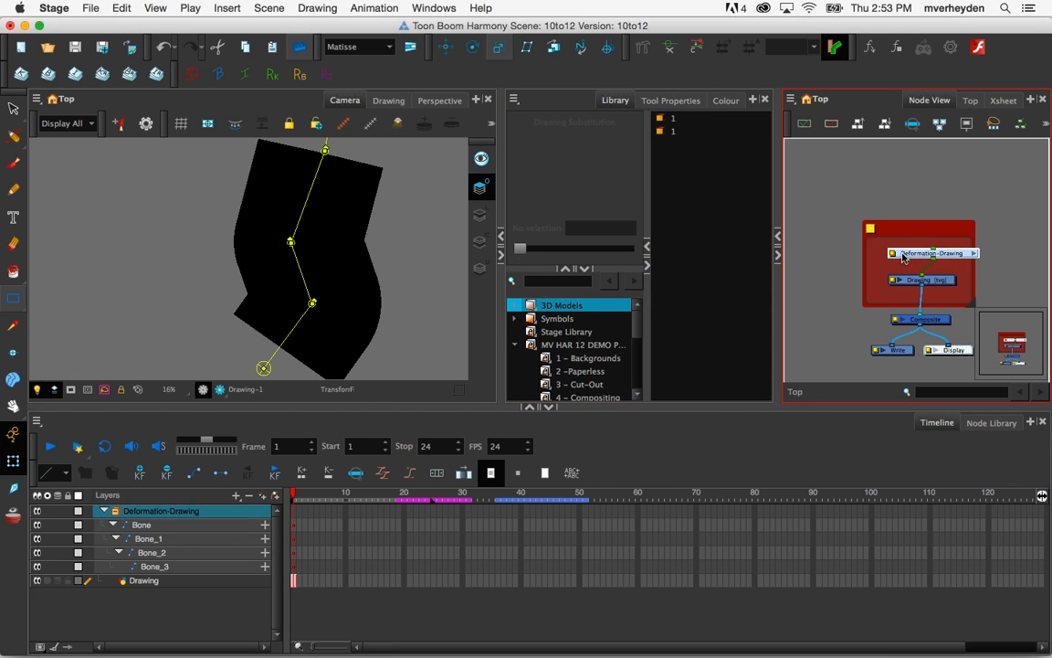
pyautogui.doubleClick(902, 255)
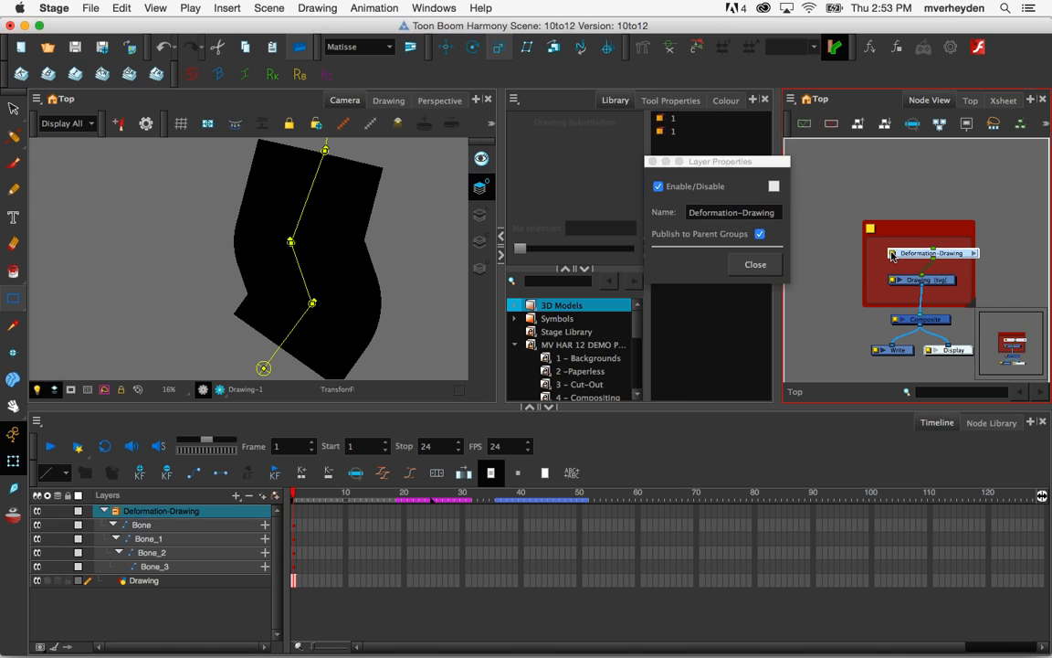
pyautogui.click(775, 187)
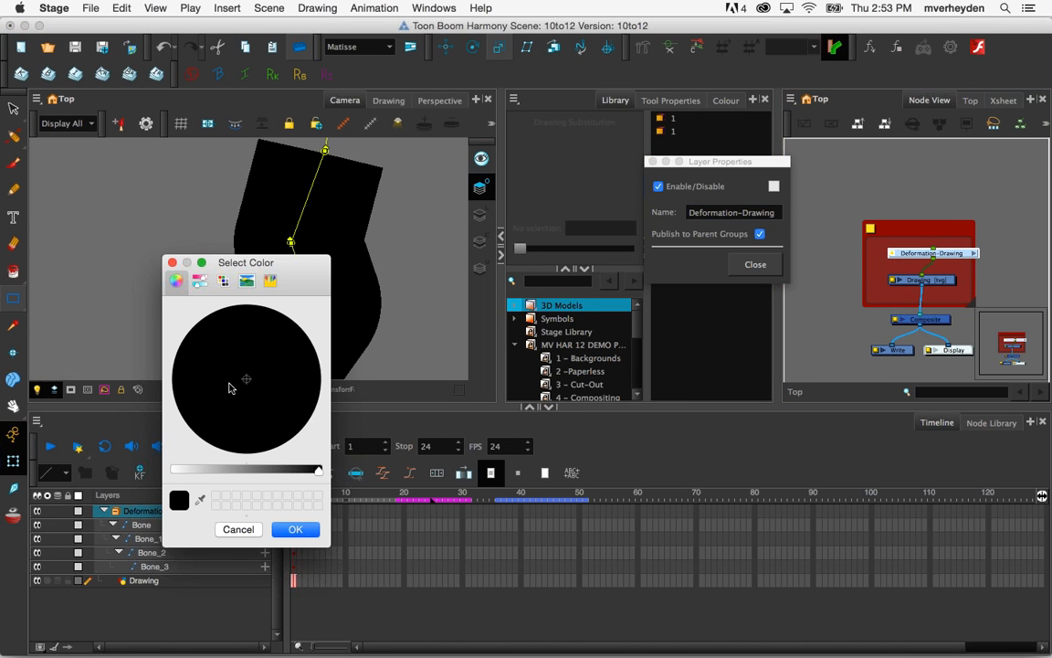
pyautogui.click(206, 371)
pyautogui.click(201, 469)
pyautogui.click(283, 331)
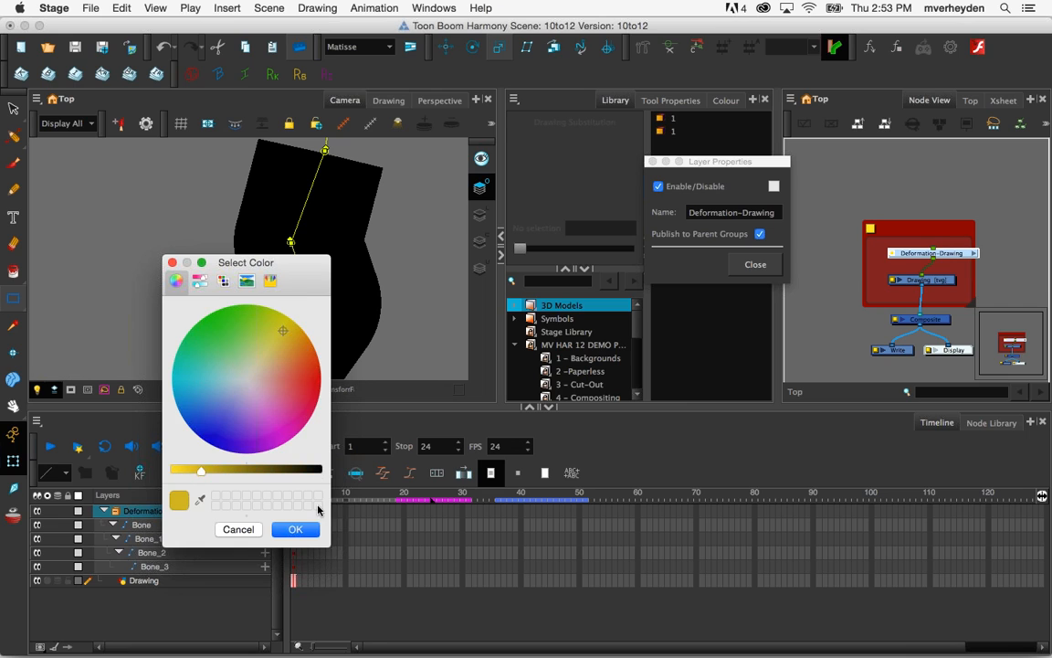
pyautogui.click(307, 530)
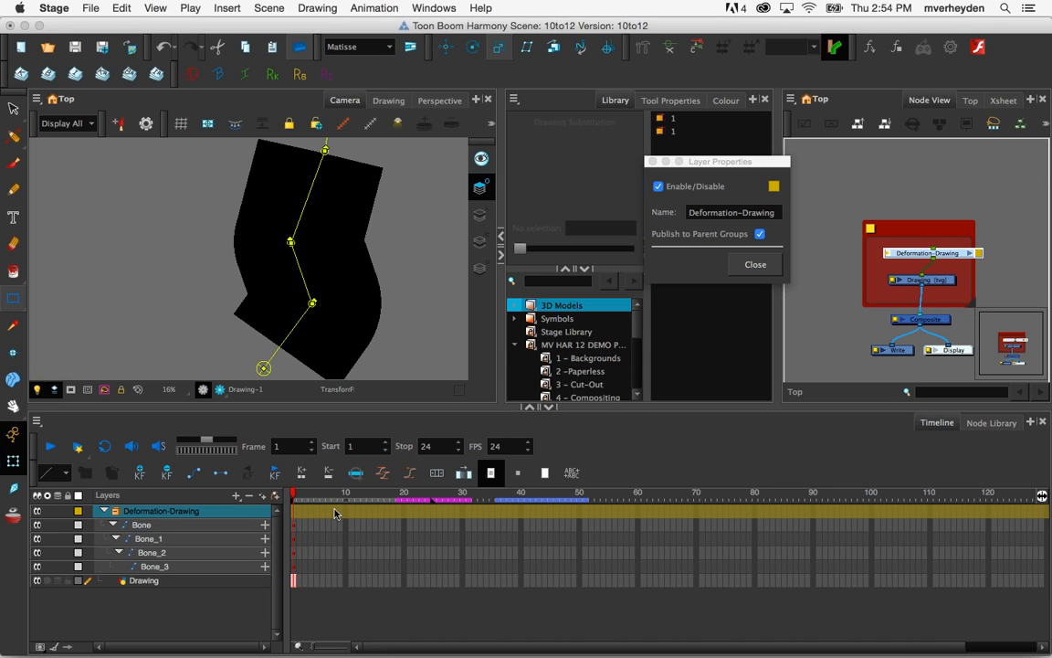
pyautogui.press('Tab')
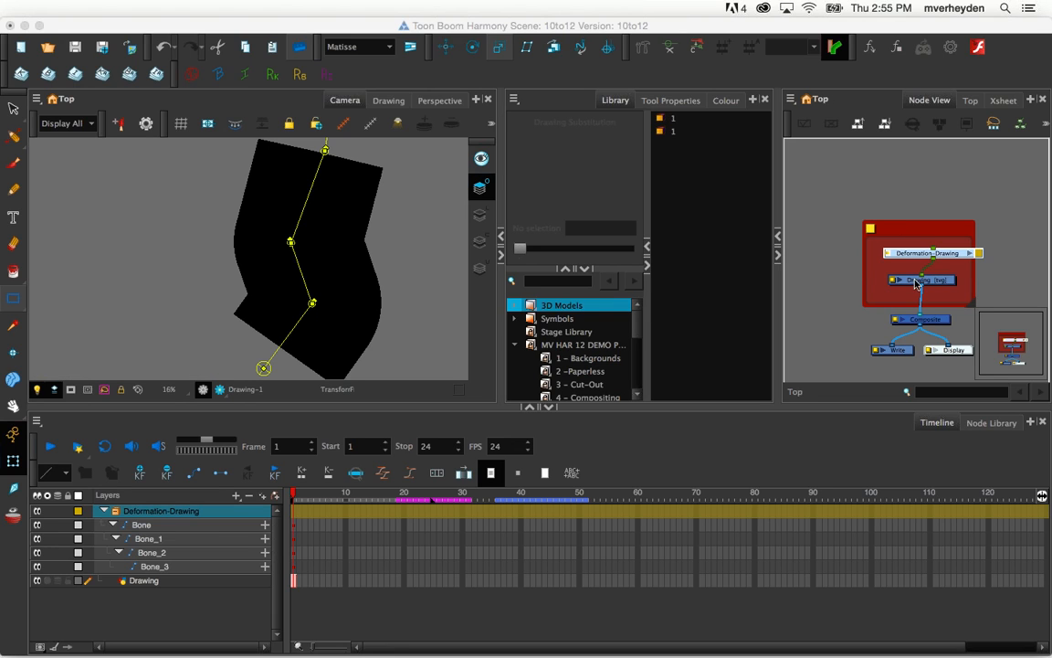
# Close the layer properties and delete the Deformation-Drawing node from the backdrop
pyautogui.click(976, 255)
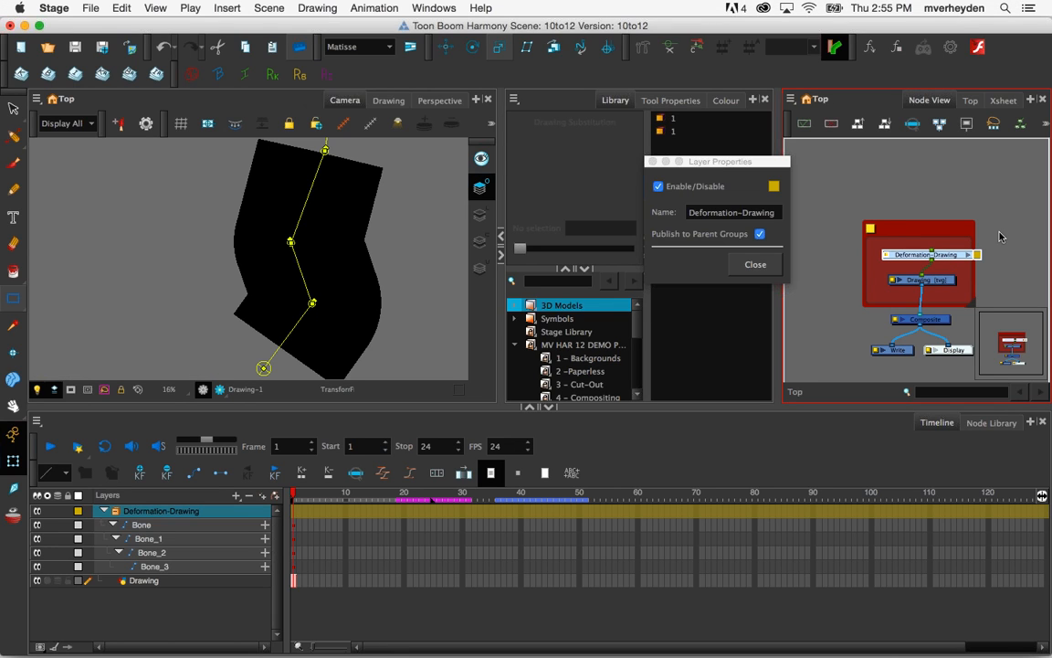
pyautogui.press('Escape')
pyautogui.press('Delete')
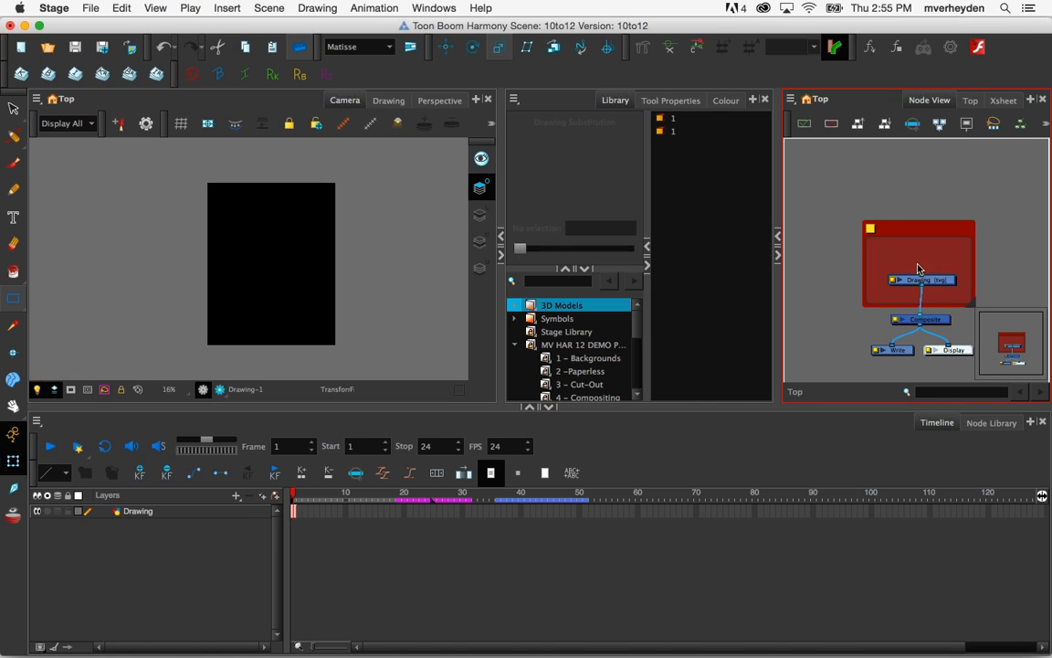
# Rig the rectangle with a vertical four-point curve deformation chain from just above its upper edge to just below its lower edge
pyautogui.click(266, 173)
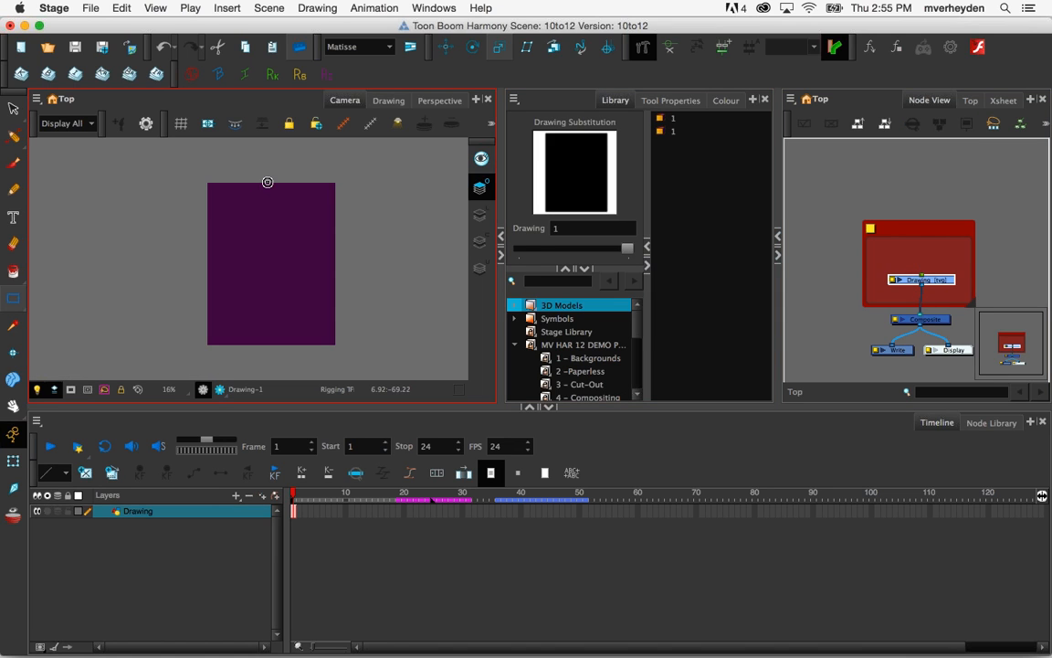
pyautogui.click(272, 244)
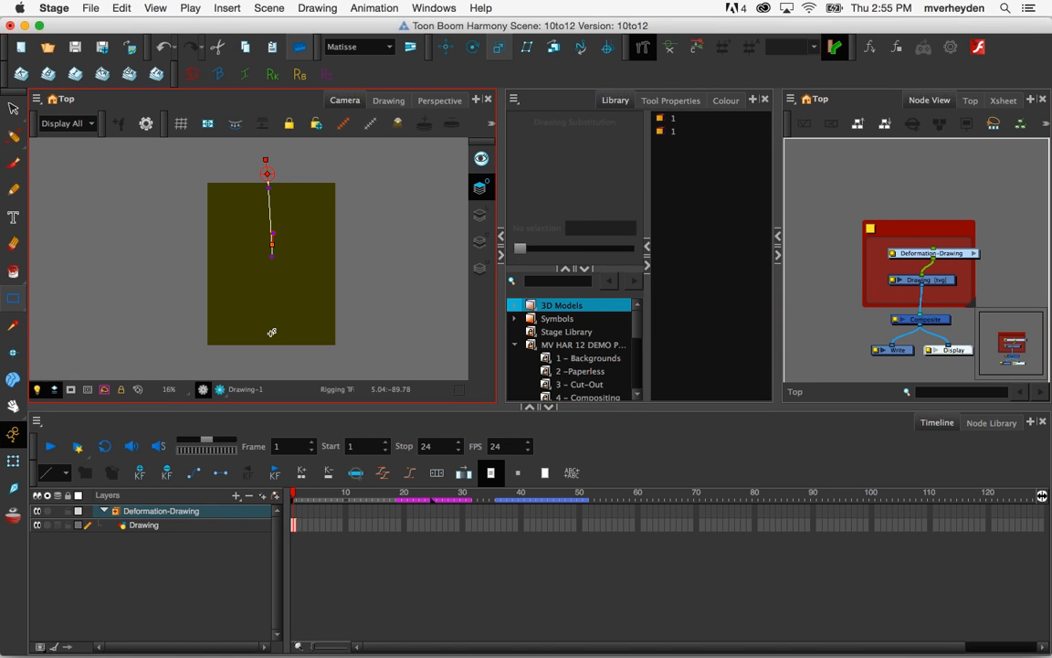
pyautogui.click(273, 352)
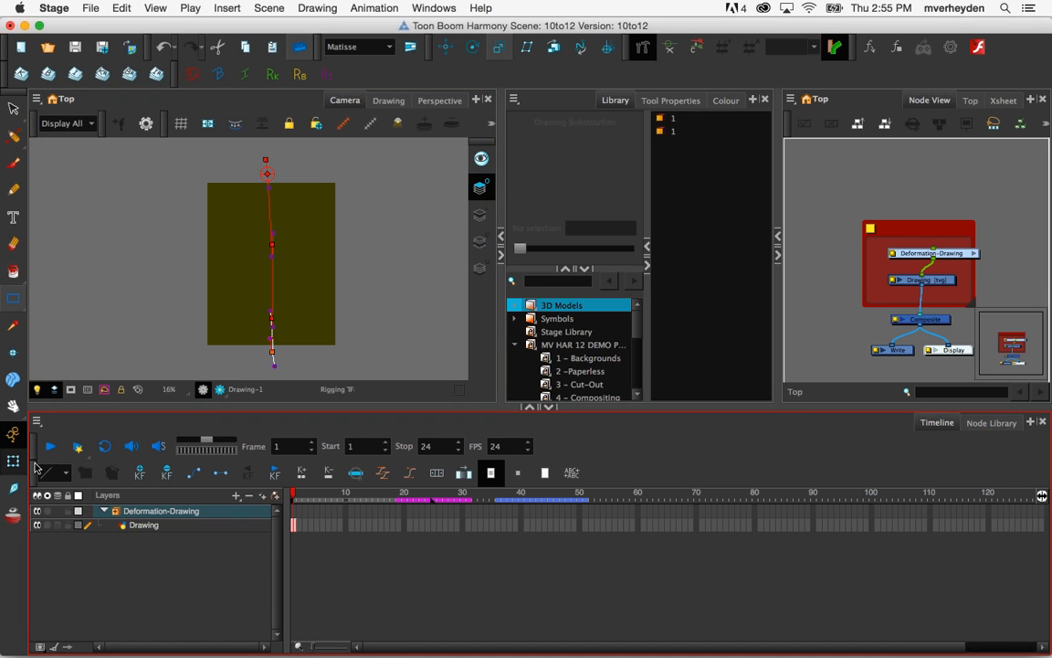
# Extend the Drawing layer's exposure to frame 29 and return to frame 1
pyautogui.click(458, 528)
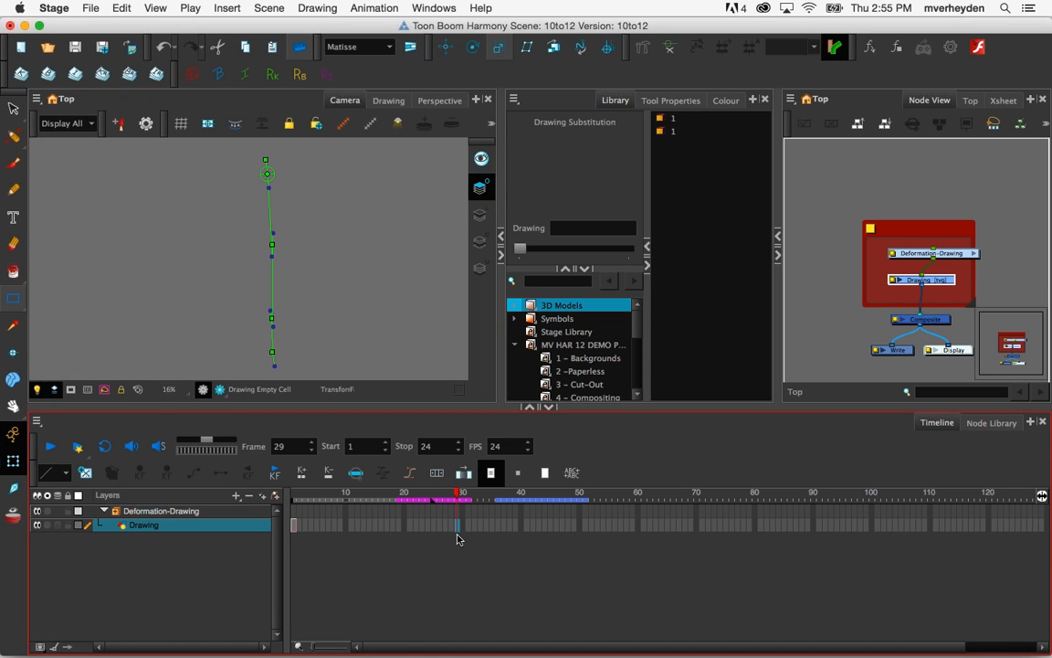
pyautogui.press('F5')
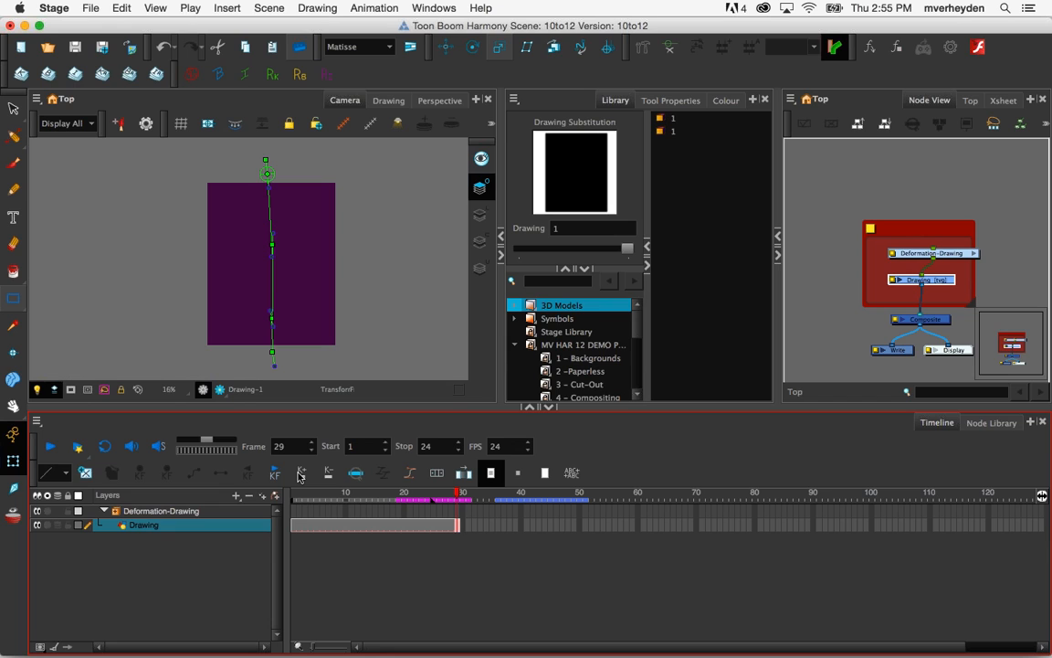
pyautogui.hotkey('shift', ',')
# Try to bend the rectangle by moving the second point of the curve chain sideways
pyautogui.click(272, 243)
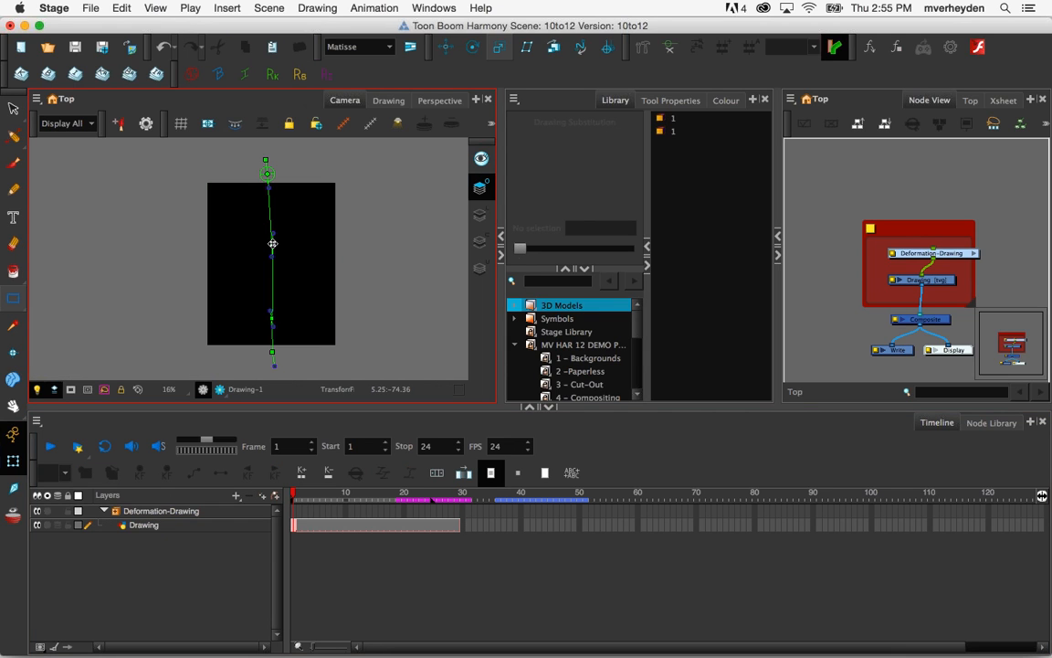
pyautogui.moveTo(272, 243); pyautogui.dragTo(292, 247)
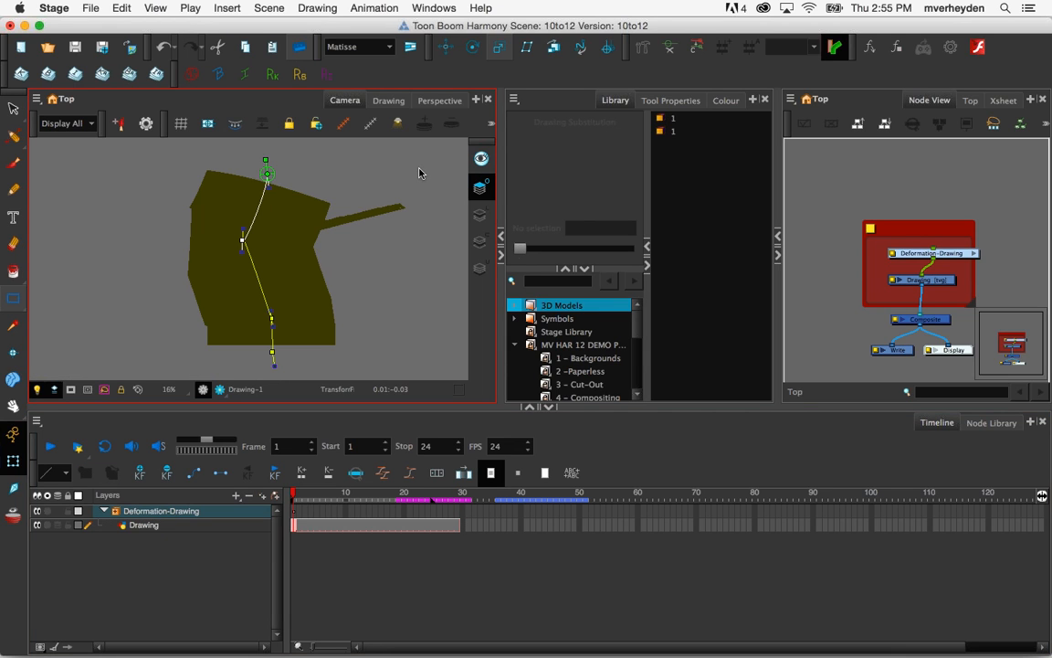
pyautogui.press('super+z')
# Open the Deformation-Drawing group in the node network and examine its chain of Offset and Curve nodes
pyautogui.click(974, 253)
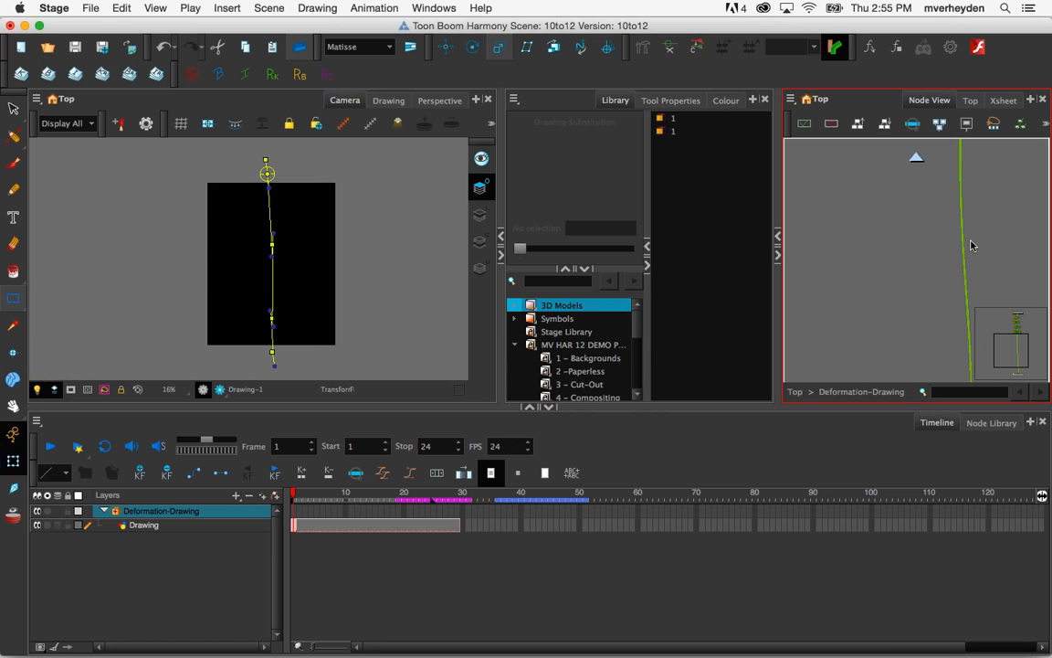
pyautogui.click(1016, 341)
pyautogui.moveTo(1017, 312); pyautogui.dragTo(1016, 322)
pyautogui.click(872, 252)
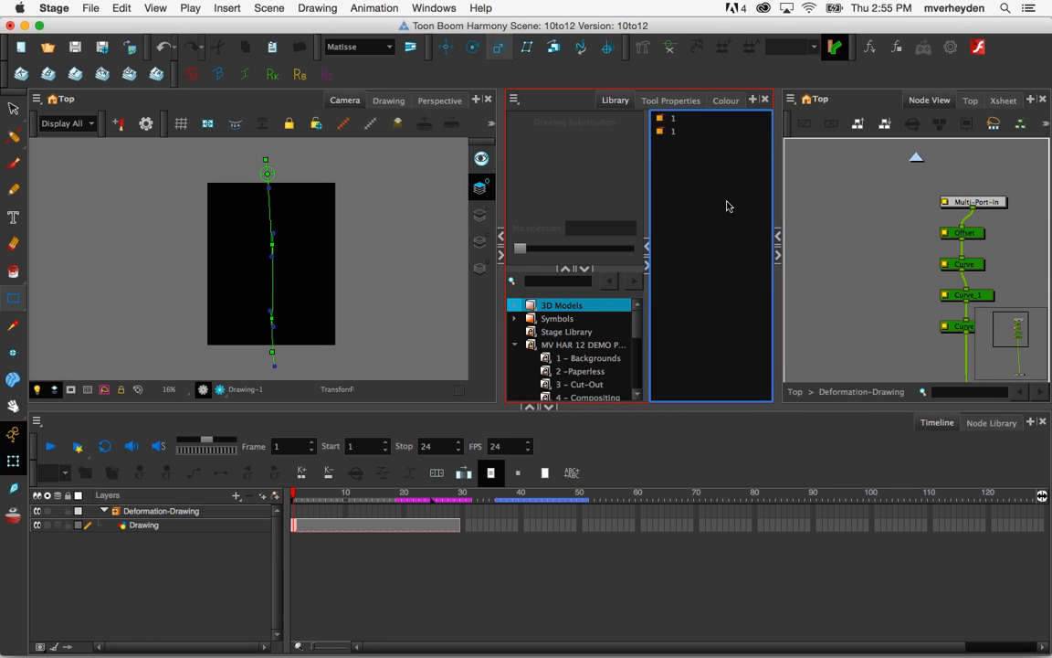
# Adjust the resting-position curve handles and points along the deformation chain with the Rigging tool
pyautogui.click(646, 50)
pyautogui.moveTo(272, 240); pyautogui.dragTo(275, 265)
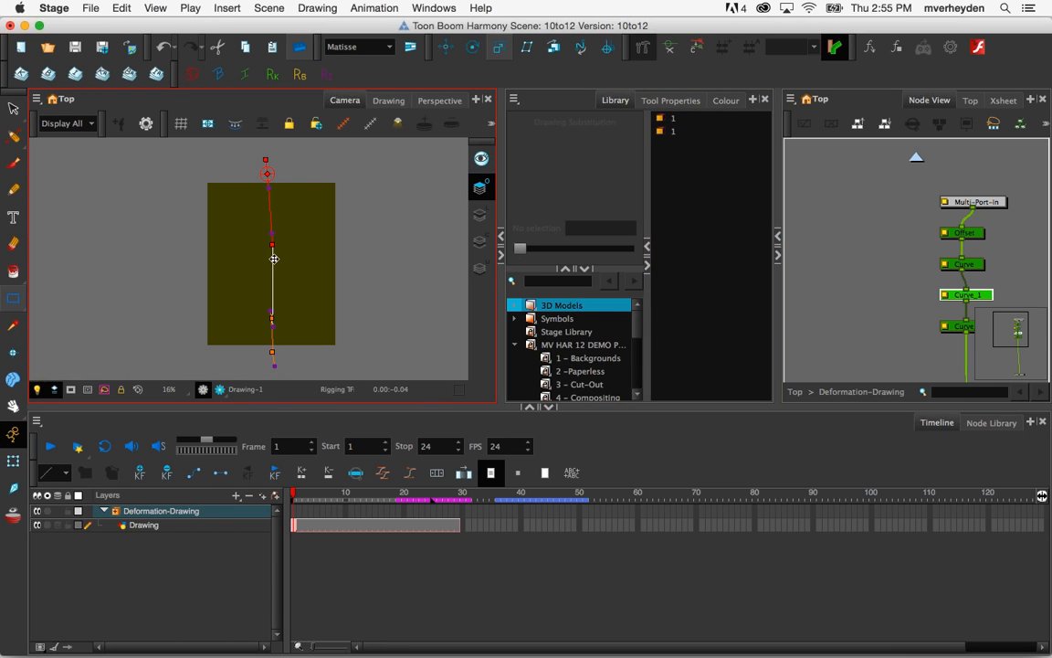
pyautogui.click(265, 320)
pyautogui.moveTo(265, 321); pyautogui.dragTo(267, 354)
pyautogui.click(269, 349)
pyautogui.press('super+z')
pyautogui.click(271, 351)
pyautogui.scroll(1, 279, 354)
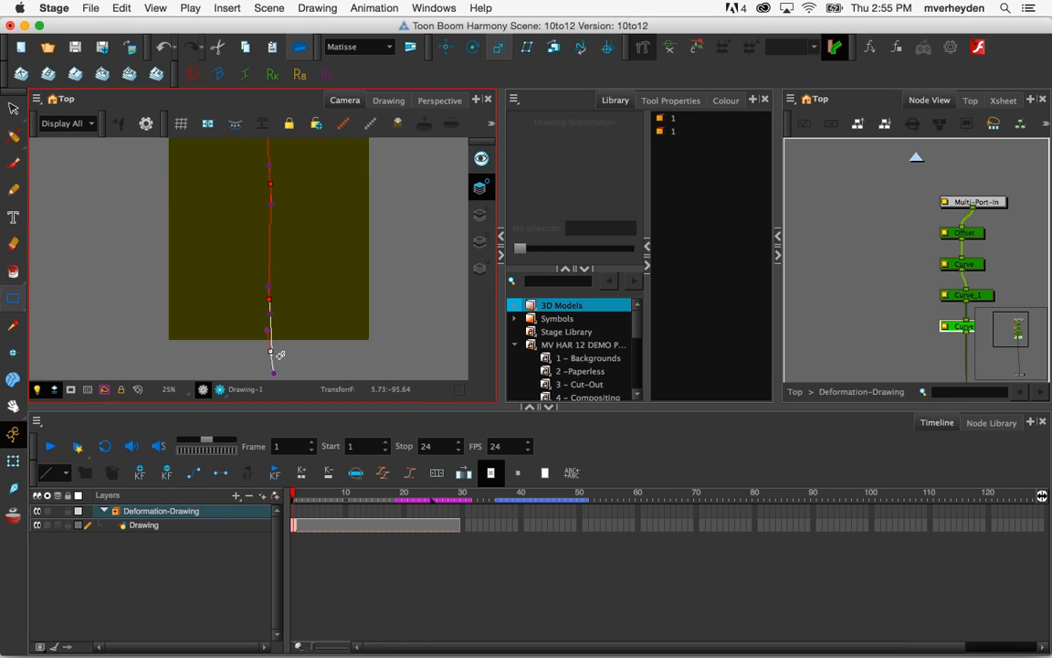
pyautogui.scroll(1, 279, 354)
pyautogui.click(274, 330)
pyautogui.moveTo(279, 354)
pyautogui.mouseDown()
pyautogui.moveTo(271, 285)
pyautogui.moveTo(271, 375)
pyautogui.mouseUp()
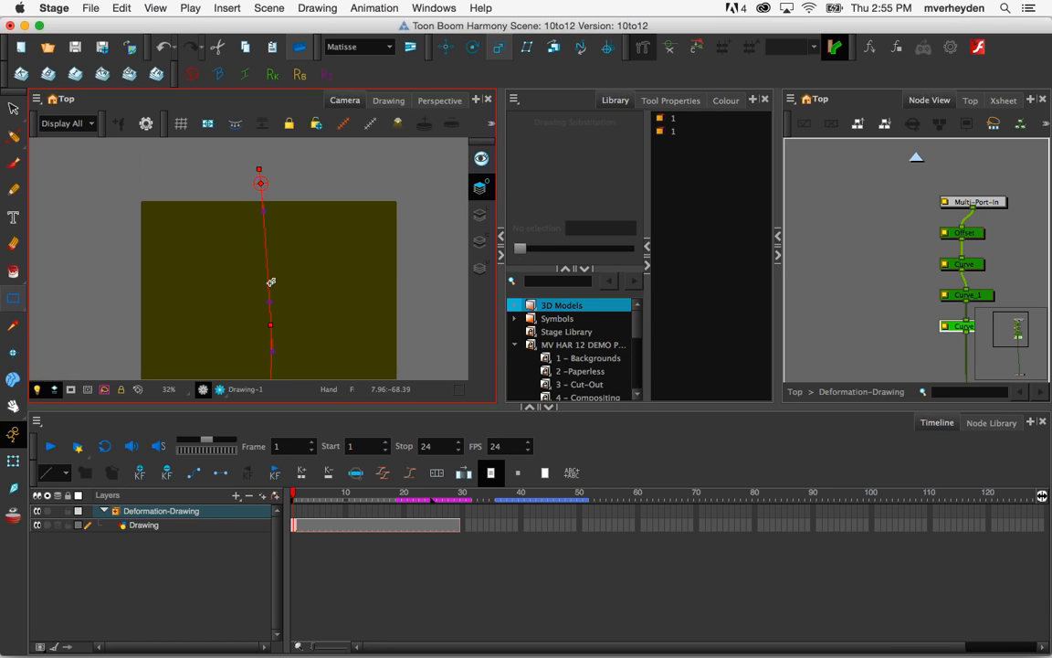
pyautogui.scroll(-4, 228, 277)
# Pose the curve chain on frame 1 into a smooth S-bend with the Transform tool, lengthening the handles of the middle points
pyautogui.click(13, 462)
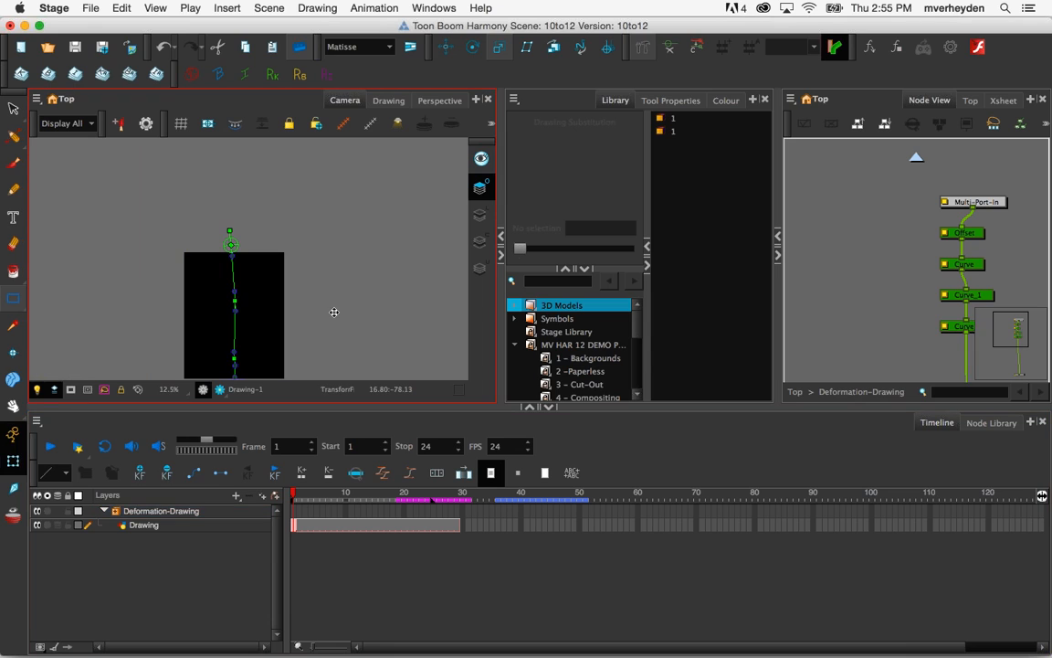
pyautogui.moveTo(235, 301)
pyautogui.mouseDown()
pyautogui.moveTo(206, 305)
pyautogui.moveTo(233, 284)
pyautogui.moveTo(238, 303)
pyautogui.moveTo(210, 361)
pyautogui.mouseUp()
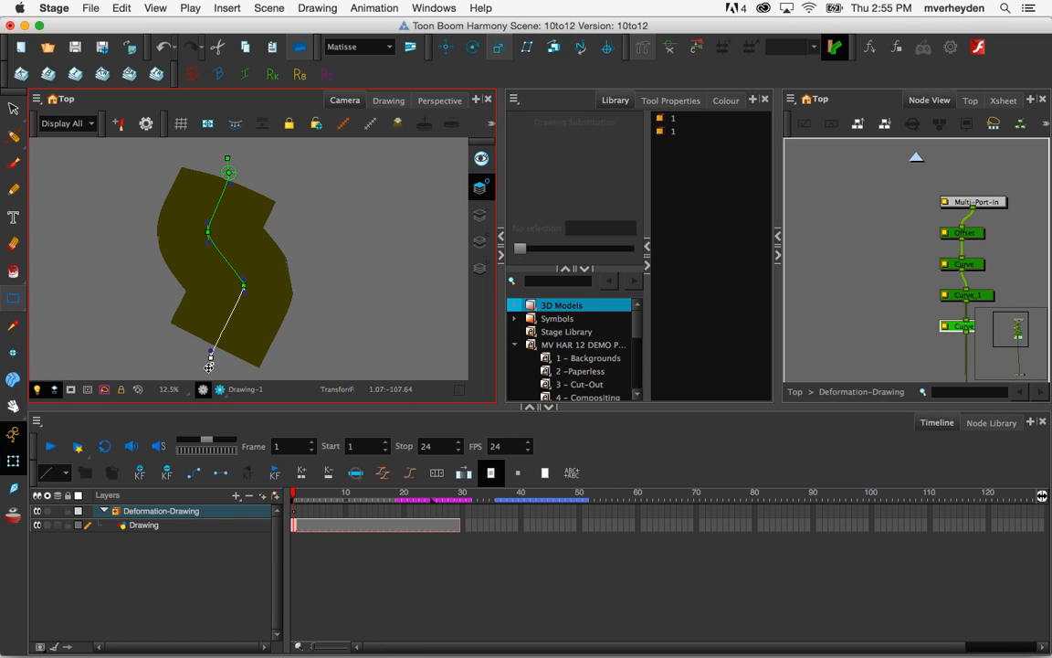
pyautogui.moveTo(244, 278)
pyautogui.mouseDown()
pyautogui.moveTo(249, 257)
pyautogui.moveTo(237, 319)
pyautogui.mouseUp()
pyautogui.click(244, 298)
pyautogui.moveTo(209, 241); pyautogui.dragTo(225, 156)
pyautogui.moveTo(244, 277); pyautogui.dragTo(265, 287)
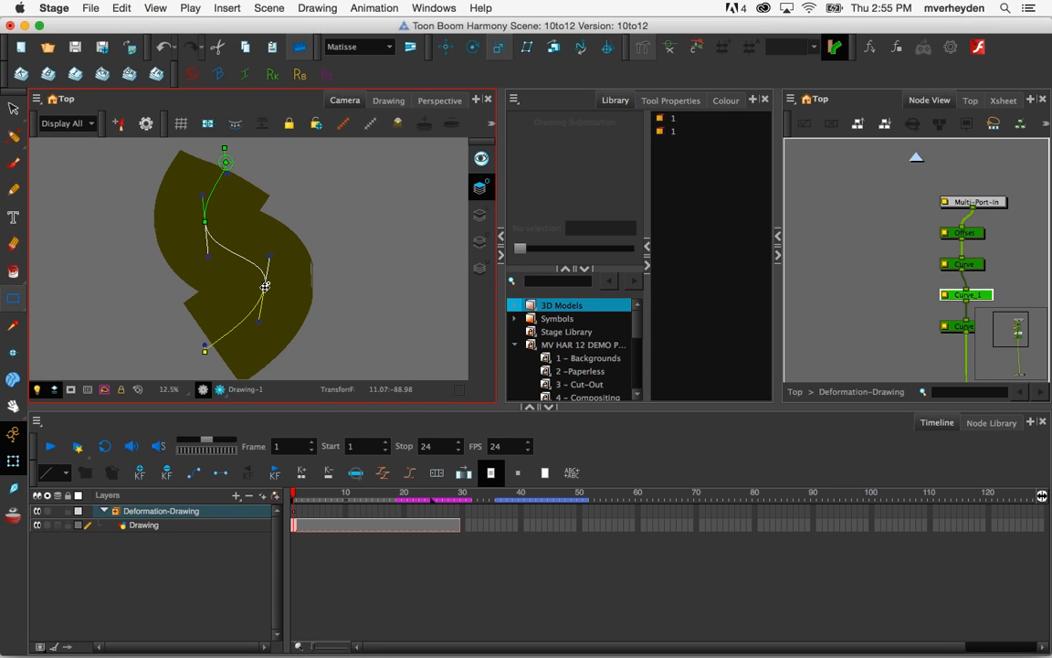
# Pose the chain differently on frame 15, swinging its end point and upper bend to the right and its lower bend to the left
pyautogui.click(378, 510)
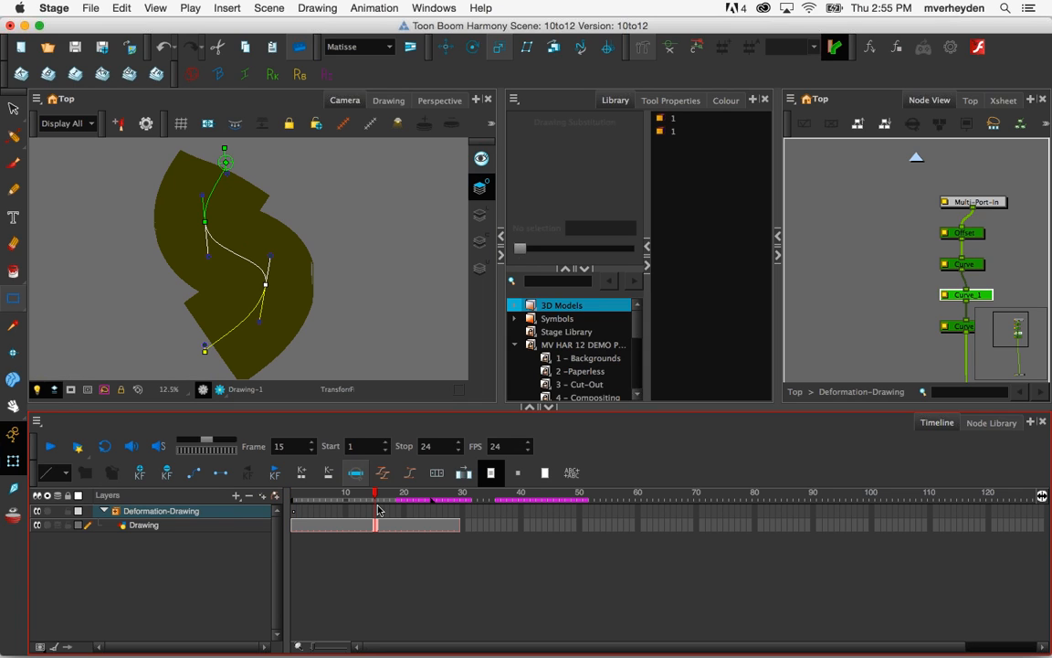
pyautogui.moveTo(207, 350); pyautogui.dragTo(329, 365)
pyautogui.moveTo(266, 285); pyautogui.dragTo(239, 361)
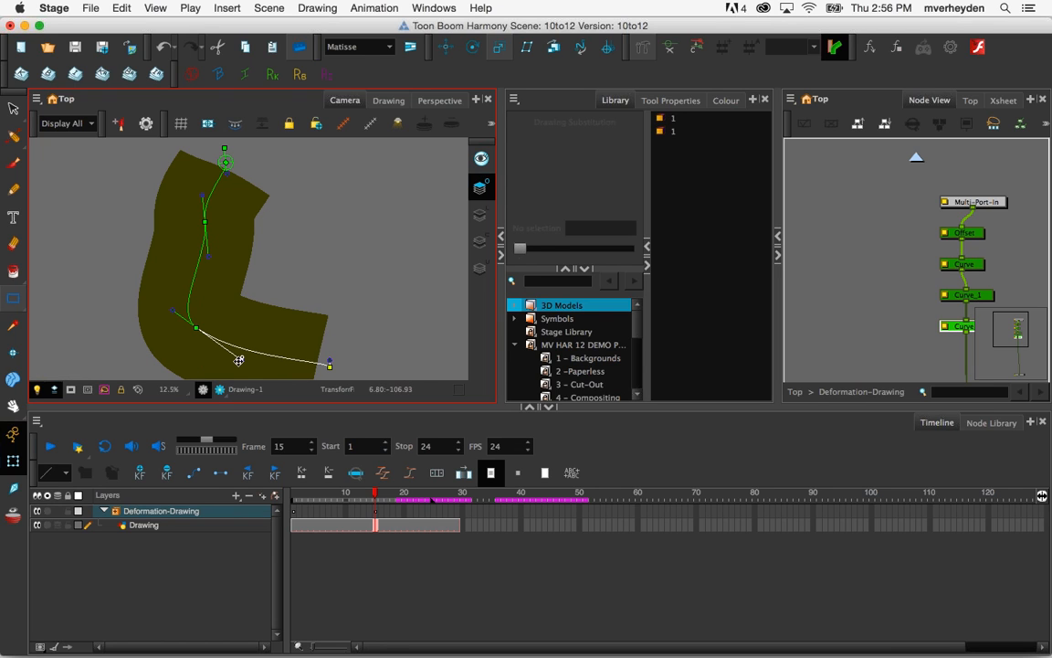
pyautogui.moveTo(205, 222); pyautogui.dragTo(278, 234)
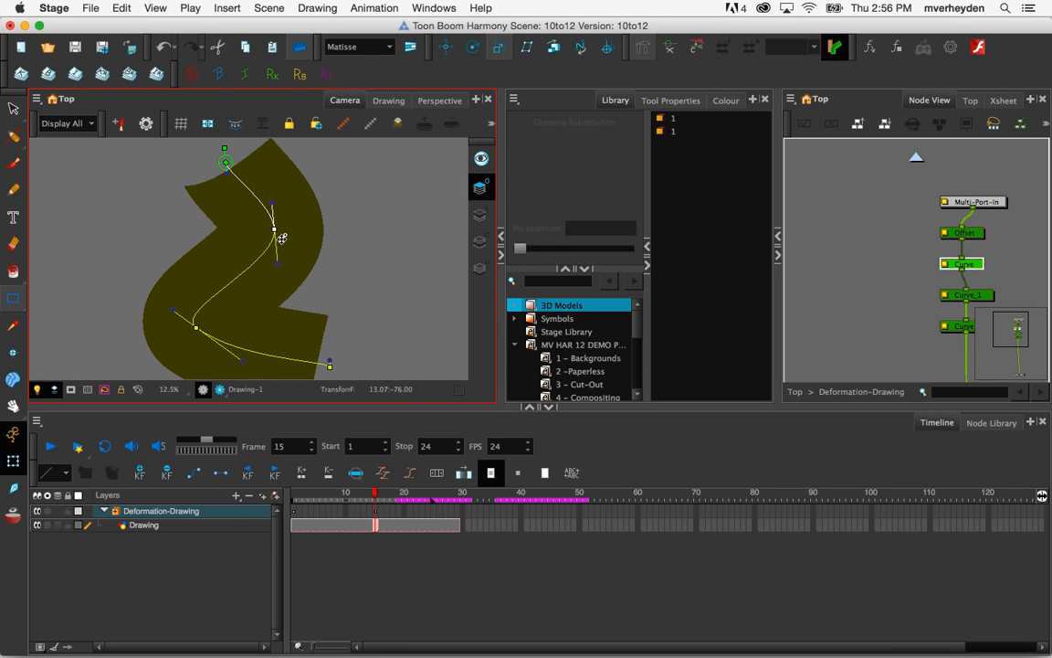
# Scrub the timeline from frame 1 to frame 15 to check how the curve deformation animates between the two poses
pyautogui.click(294, 516)
pyautogui.click(305, 510)
pyautogui.moveTo(319, 508)
pyautogui.mouseDown()
pyautogui.moveTo(358, 508)
pyautogui.moveTo(293, 504)
pyautogui.moveTo(370, 496)
pyautogui.mouseUp()
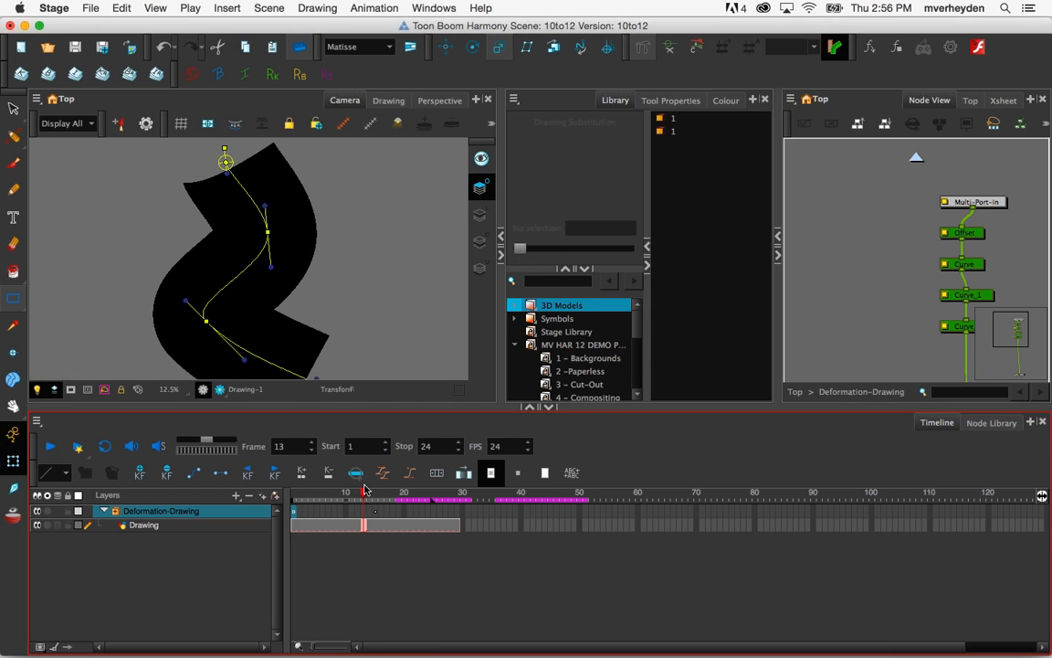
pyautogui.scroll(-1, 364, 283)
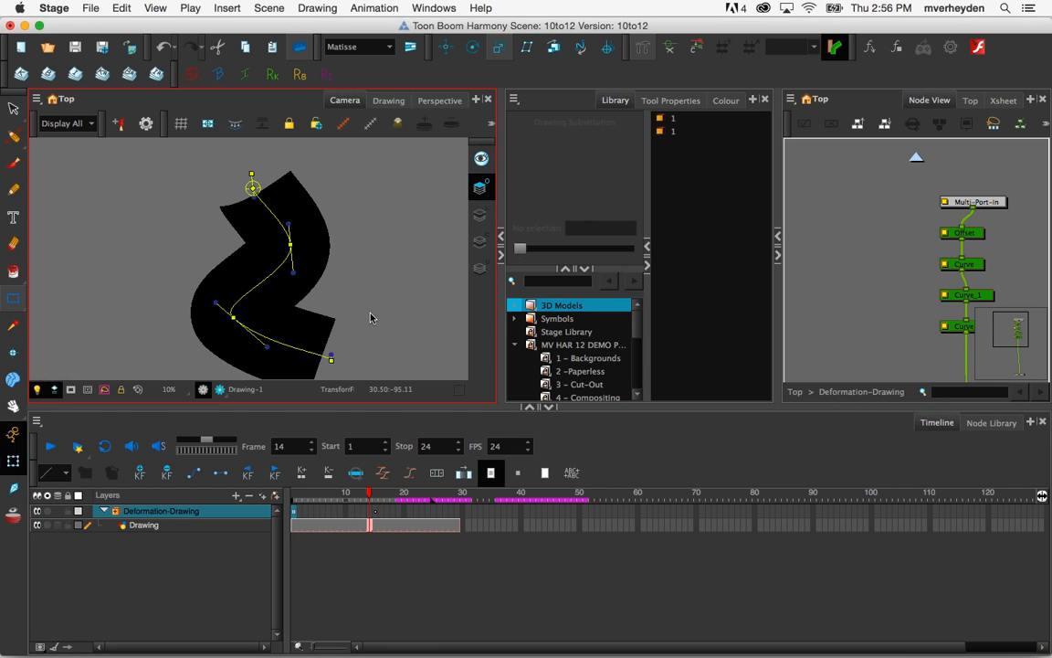
pyautogui.scroll(-1, 370, 314)
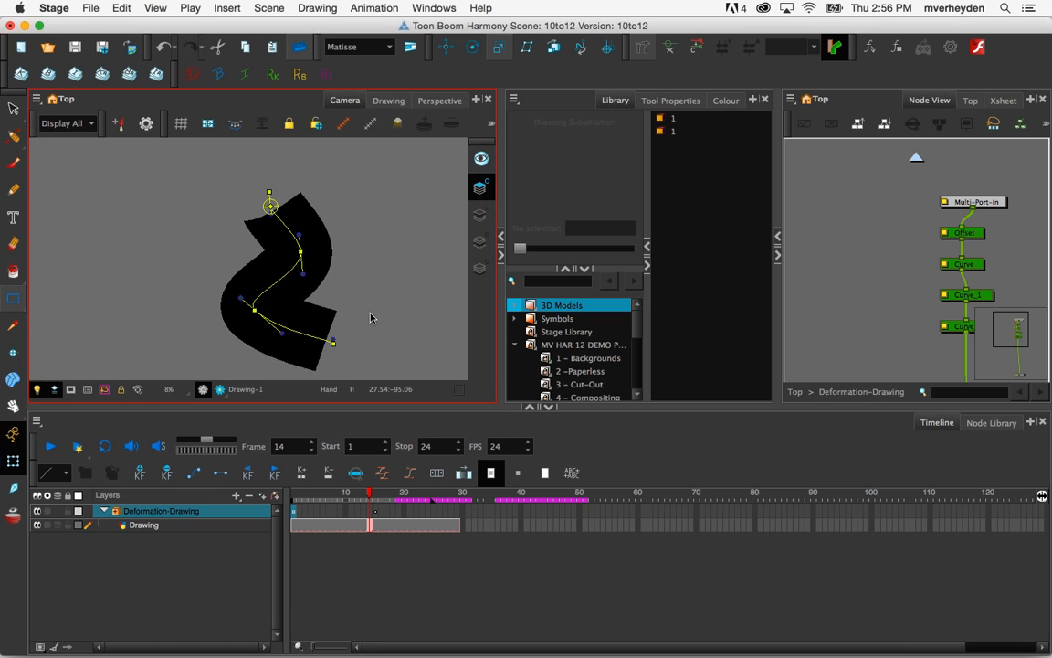
pyautogui.click(374, 497)
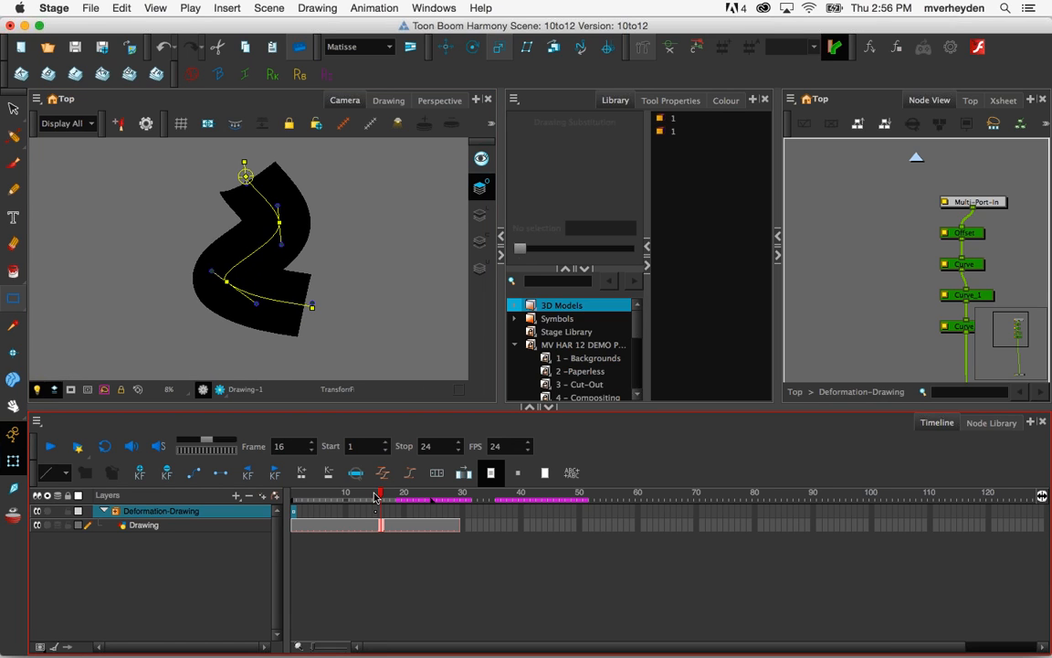
pyautogui.moveTo(374, 497)
pyautogui.mouseDown()
pyautogui.moveTo(306, 498)
pyautogui.moveTo(375, 497)
pyautogui.mouseUp()
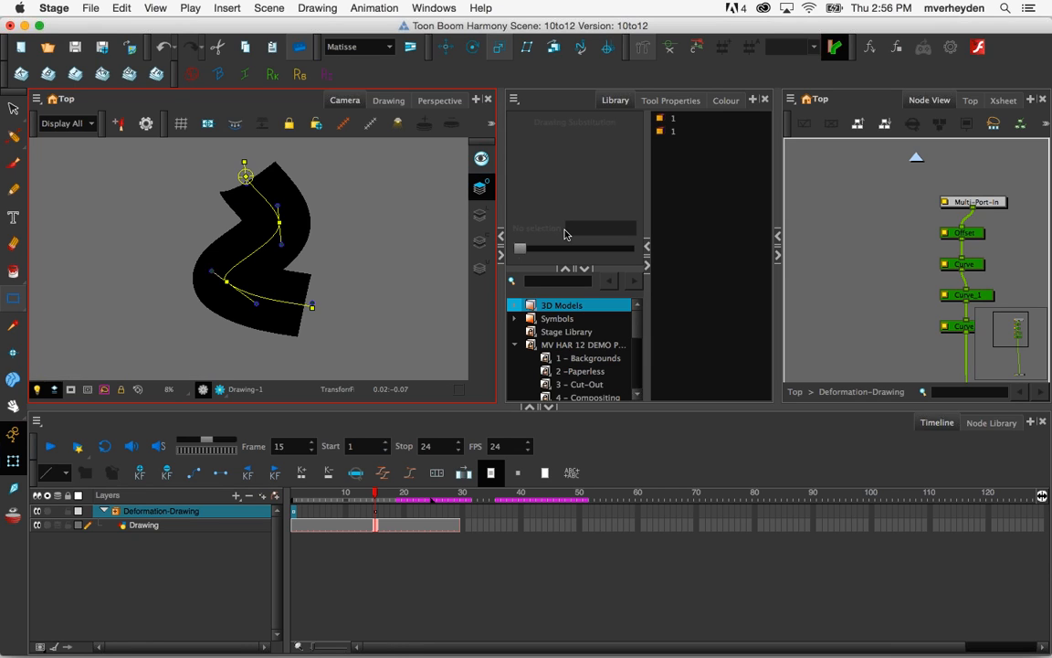
pyautogui.click(950, 111)
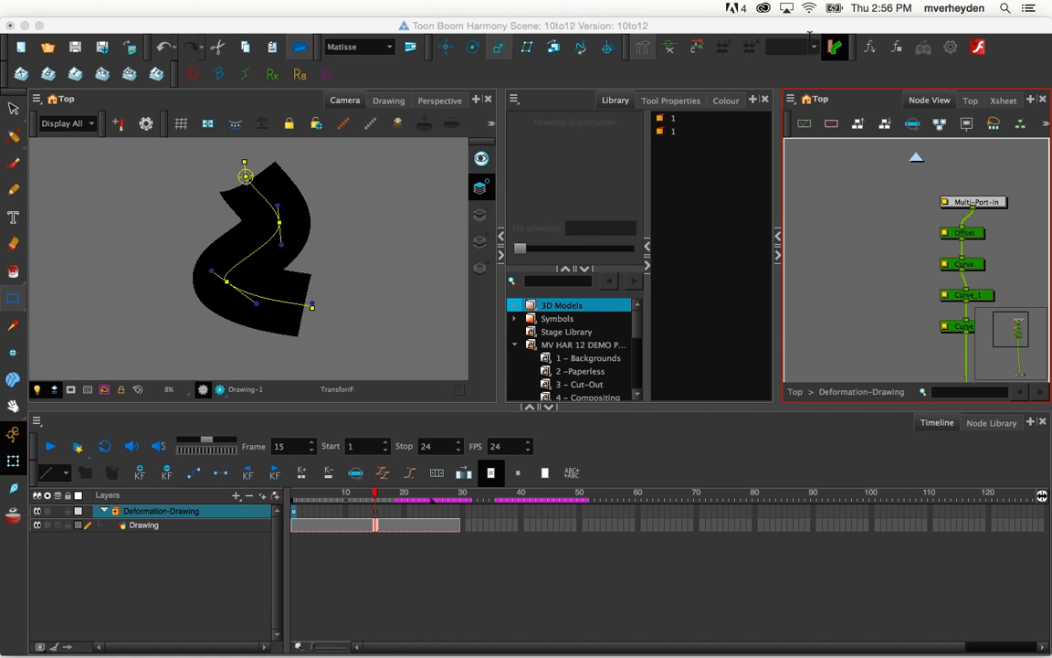